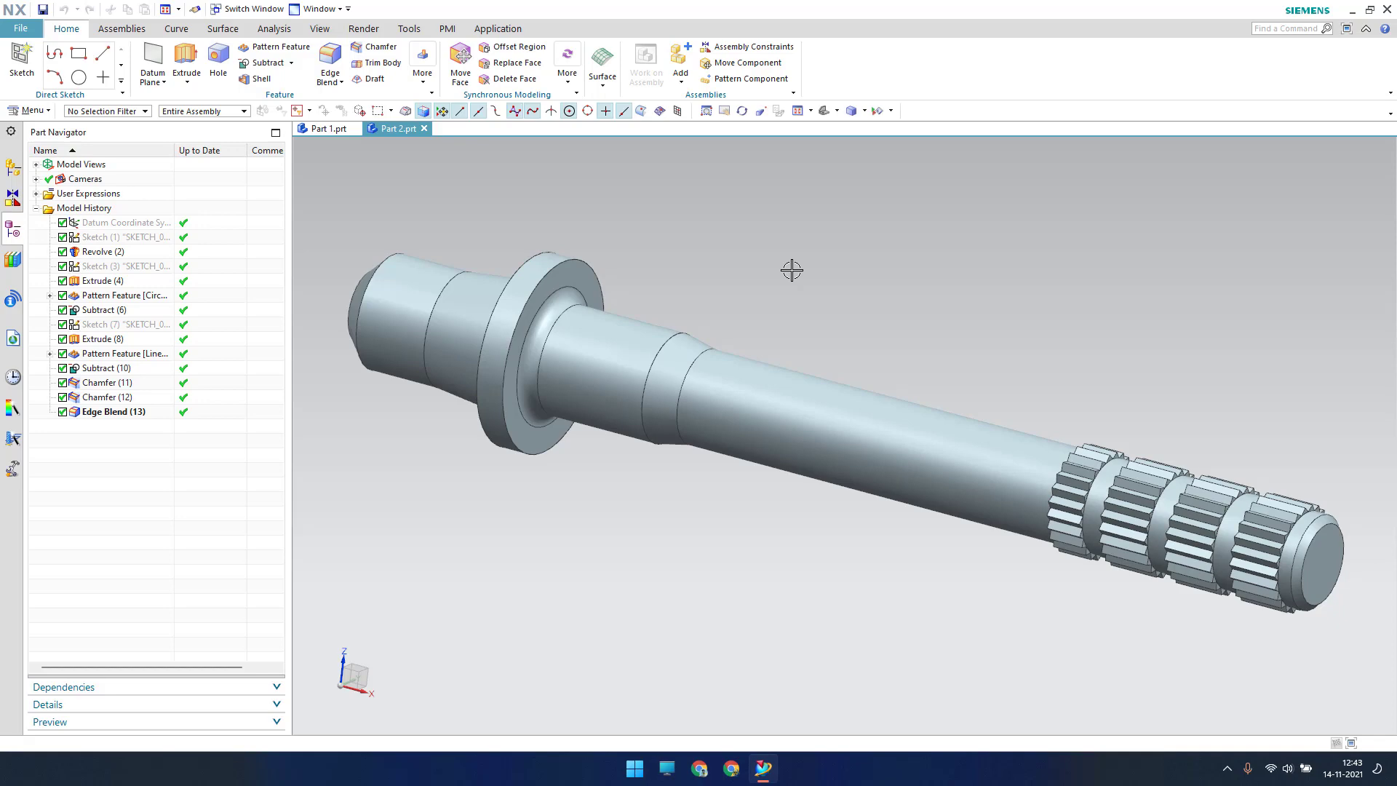
Create a new model part and start a sketch on the XZ plane.
{"action": "left_click", "coordinate": [22, 29]}
{"action": "left_click", "coordinate": [591, 377]}
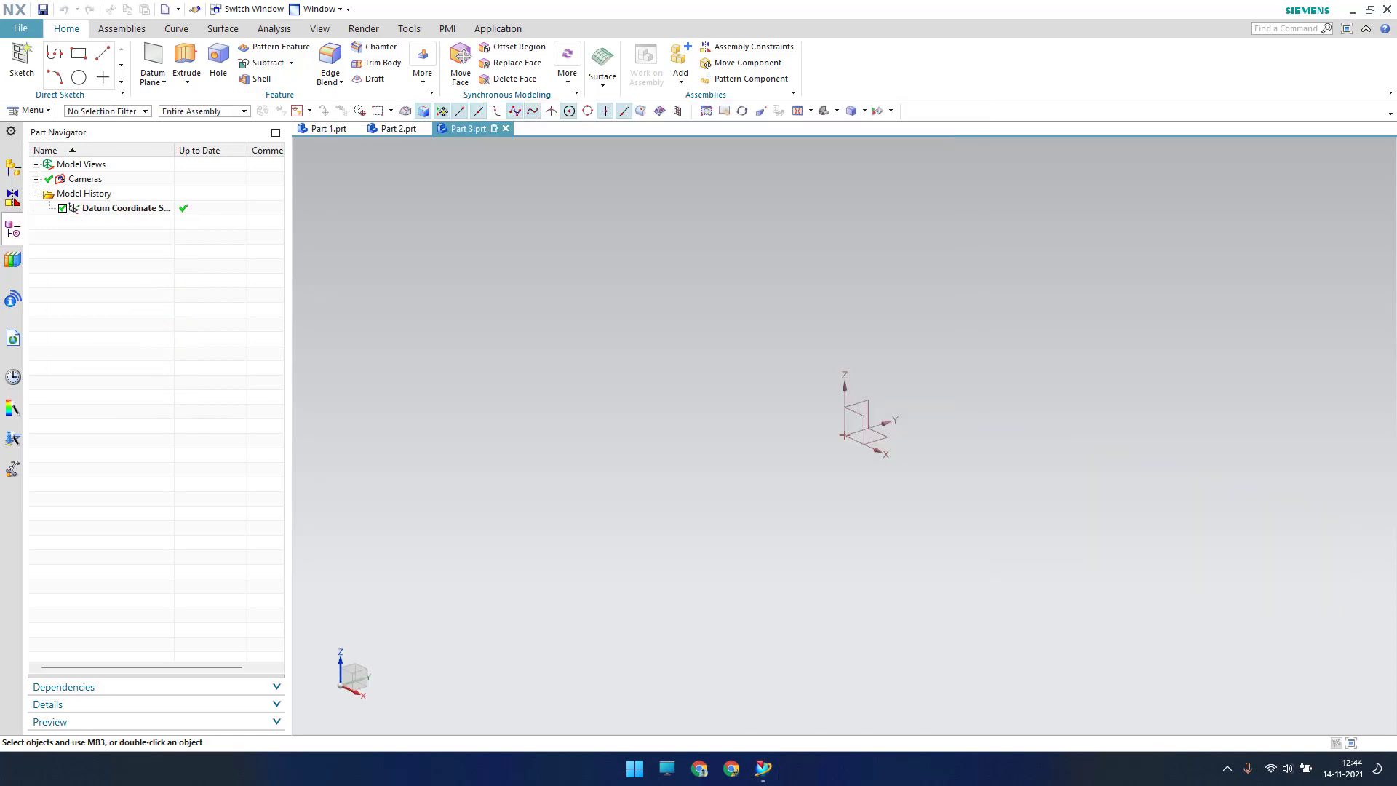
{"action": "left_click", "coordinate": [16, 75]}
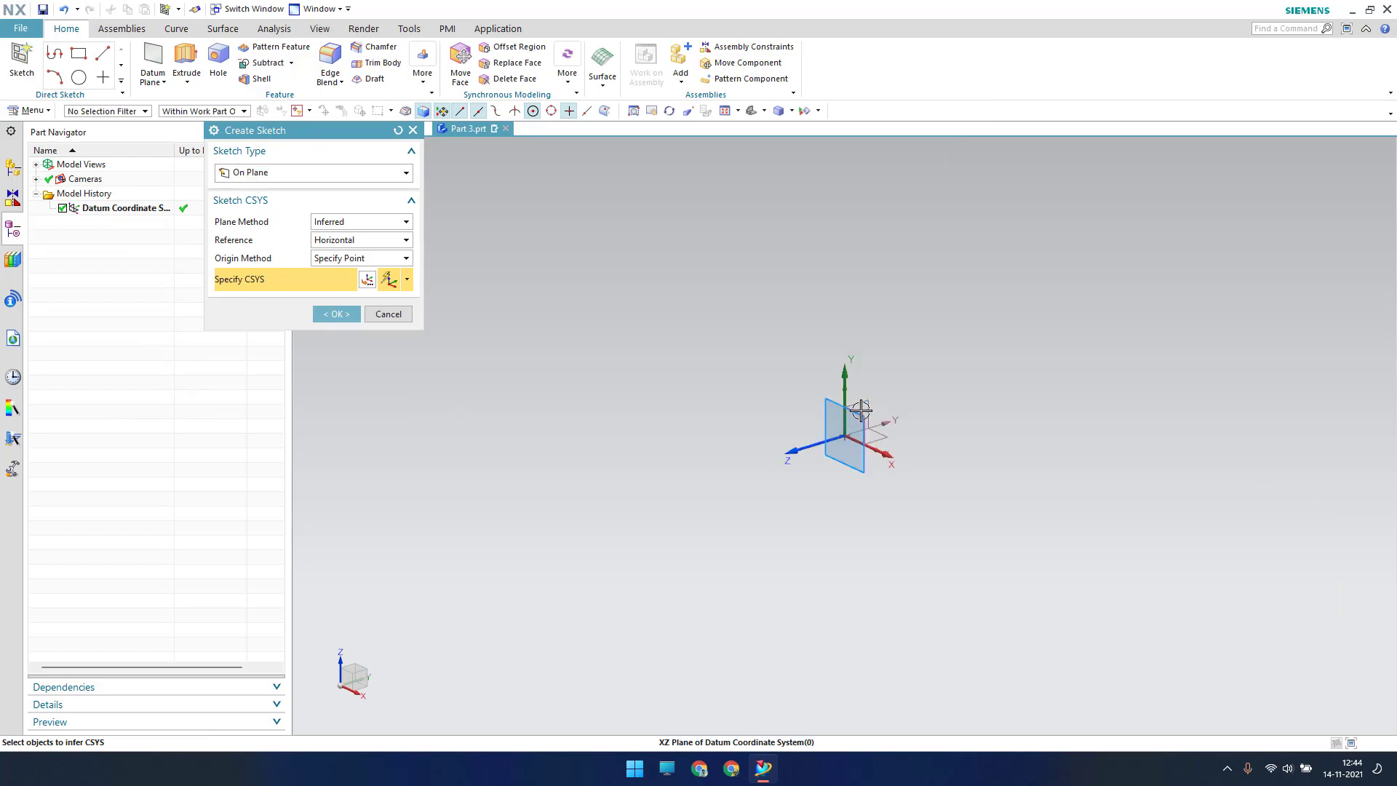
{"action": "left_click", "coordinate": [861, 410]}
{"action": "middle_click", "coordinate": [683, 359]}
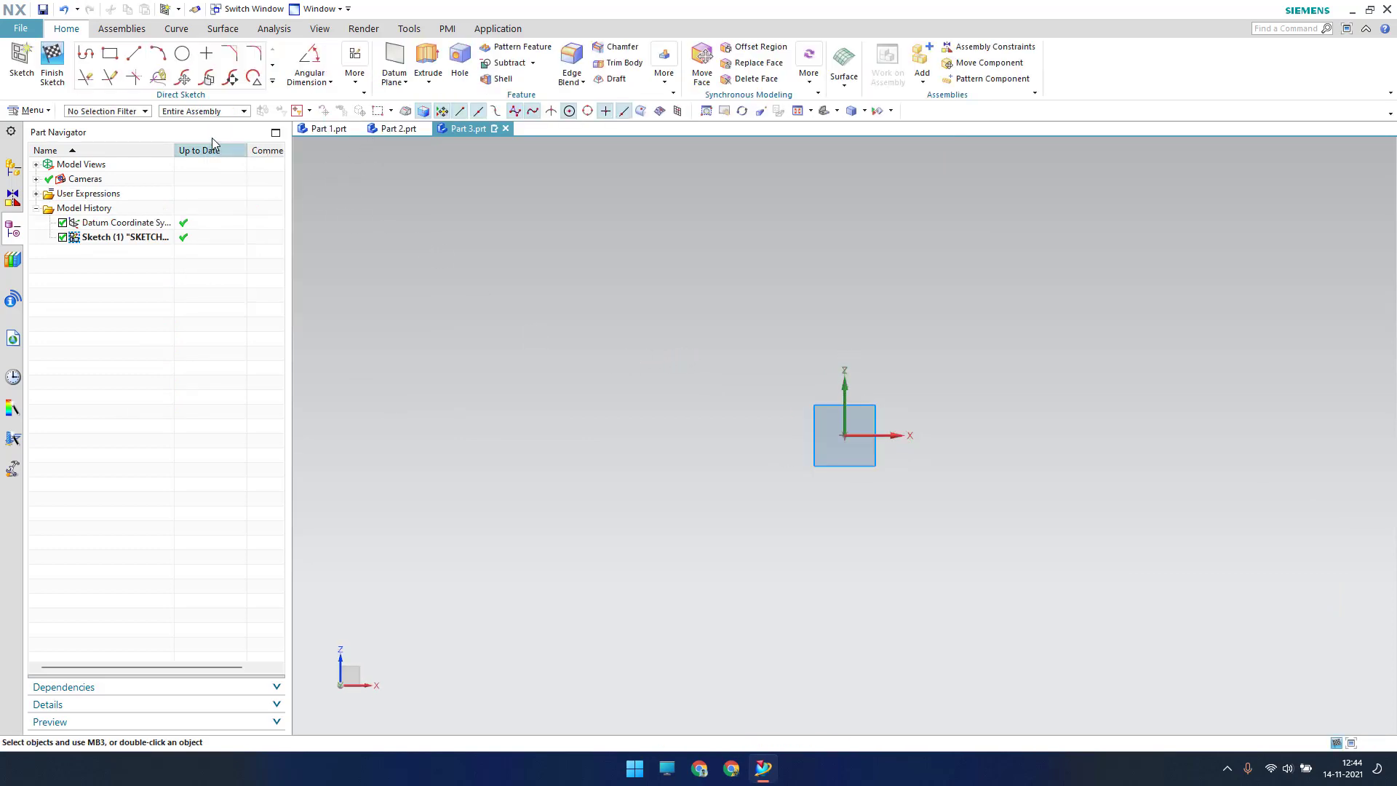
Sketch a vertical line 2.58 long on the negative X side of the sketch origin.
{"action": "left_click", "coordinate": [134, 53]}
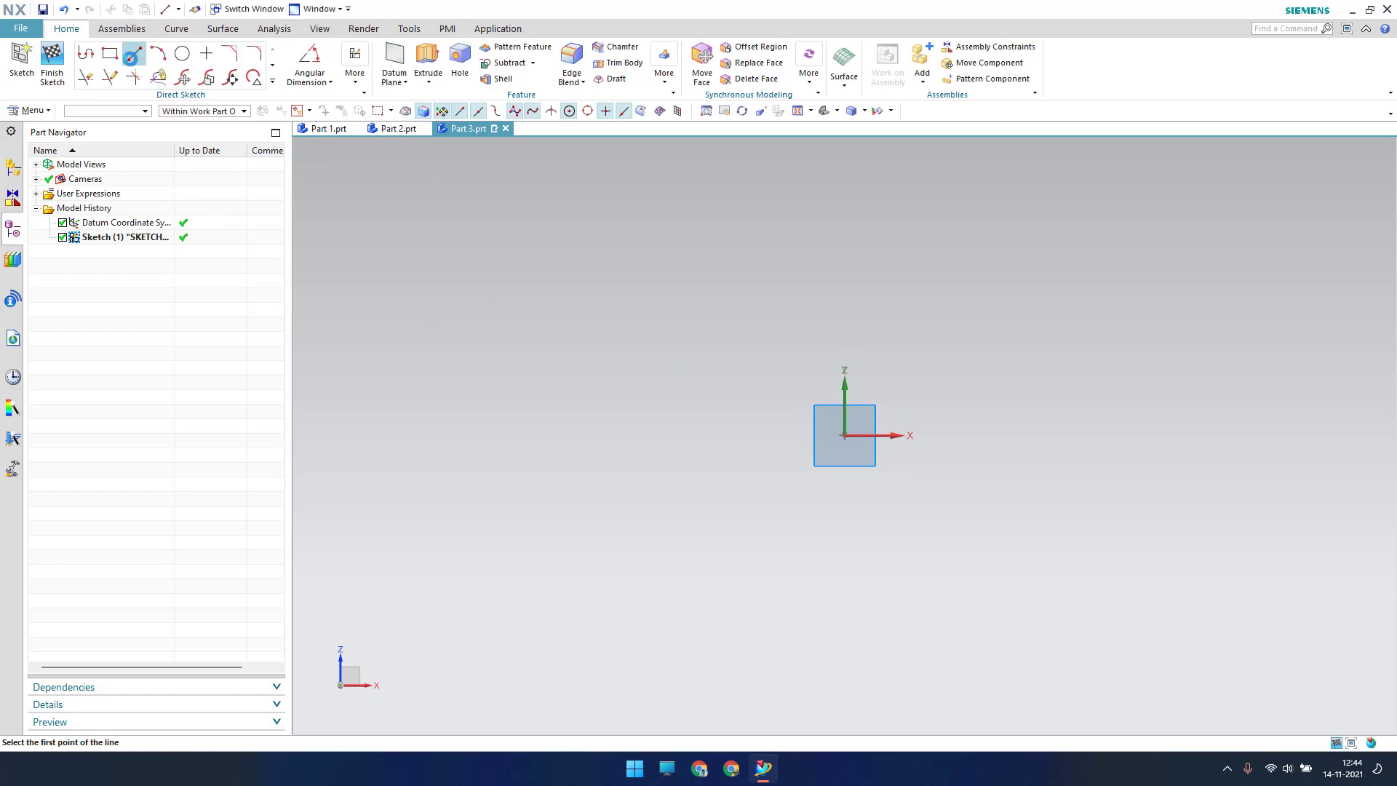
{"action": "left_click", "coordinate": [459, 443]}
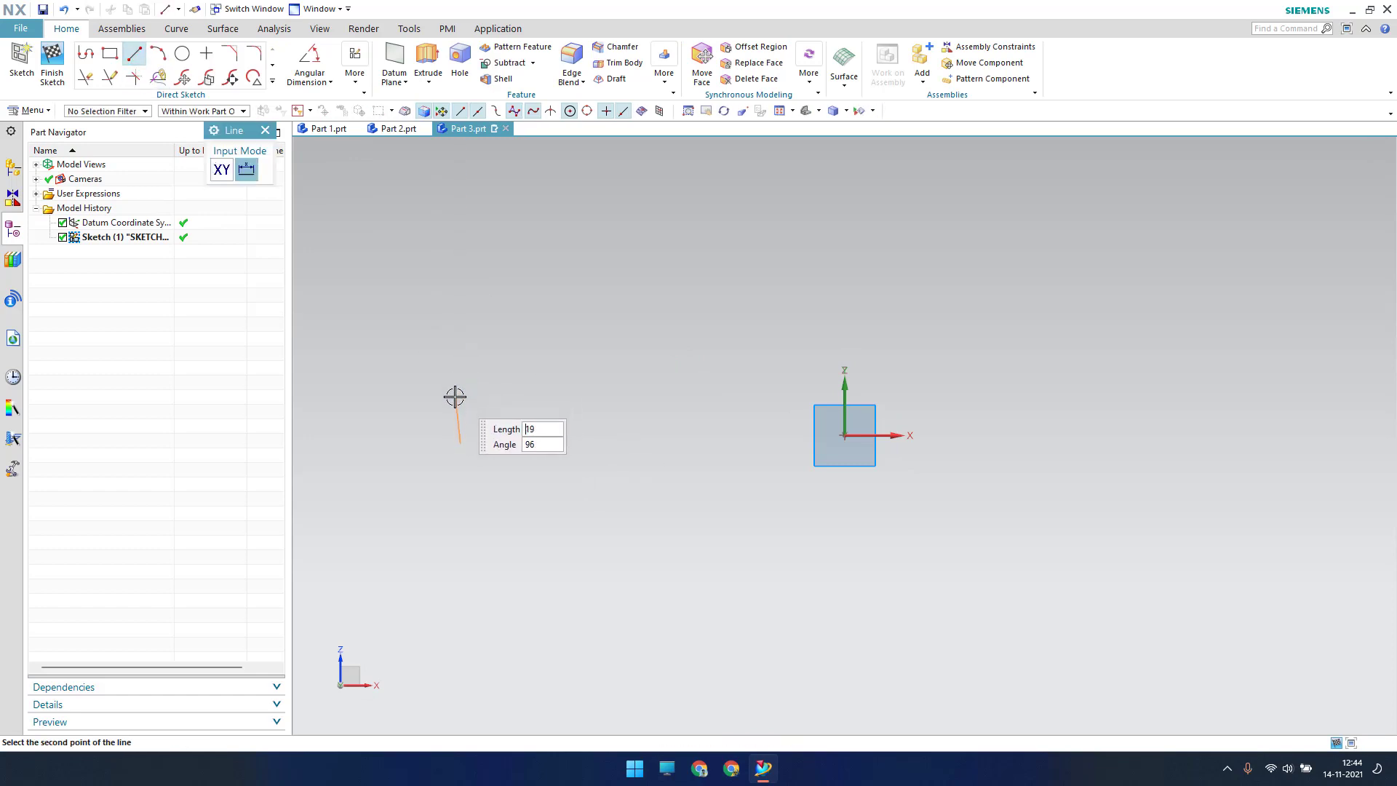
{"action": "key", "text": "Escape"}
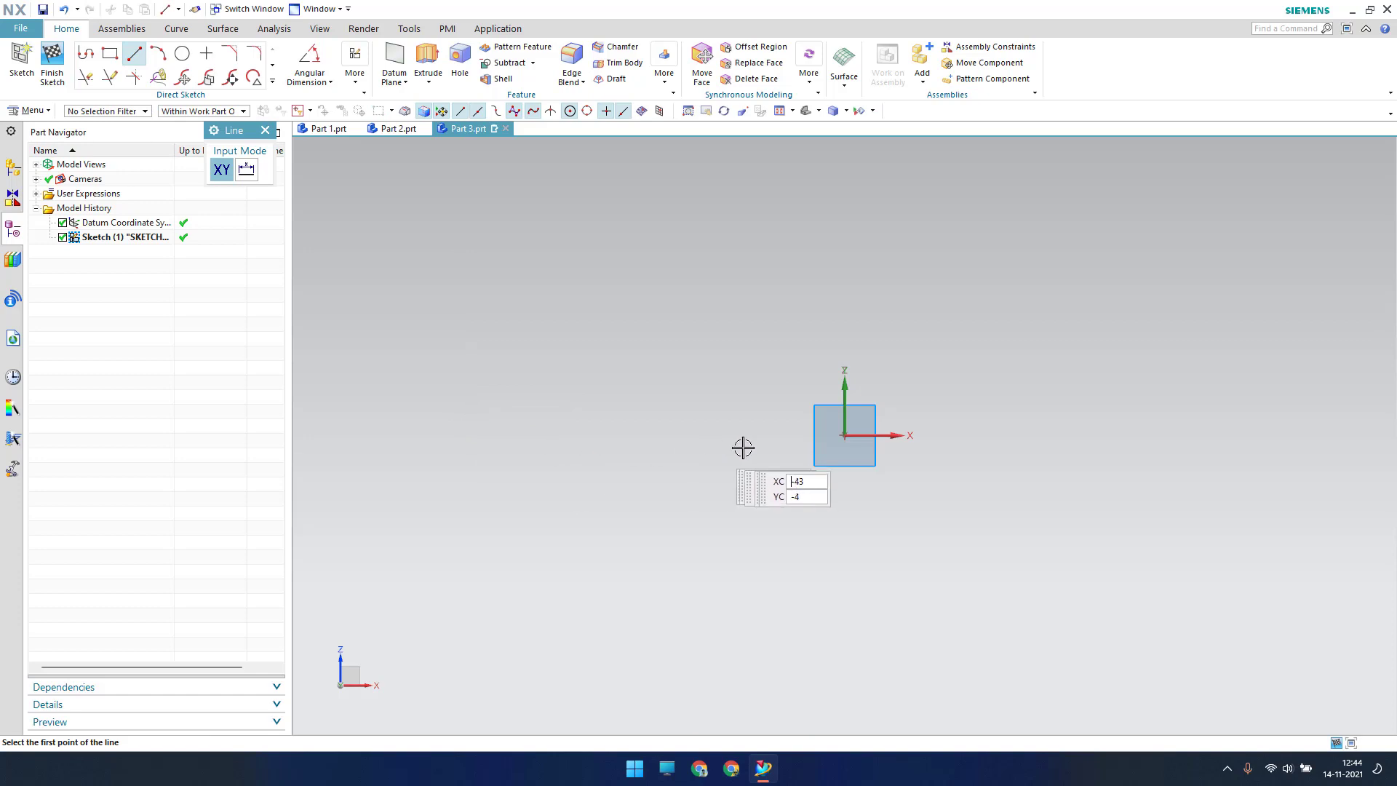
{"action": "left_click", "coordinate": [774, 444]}
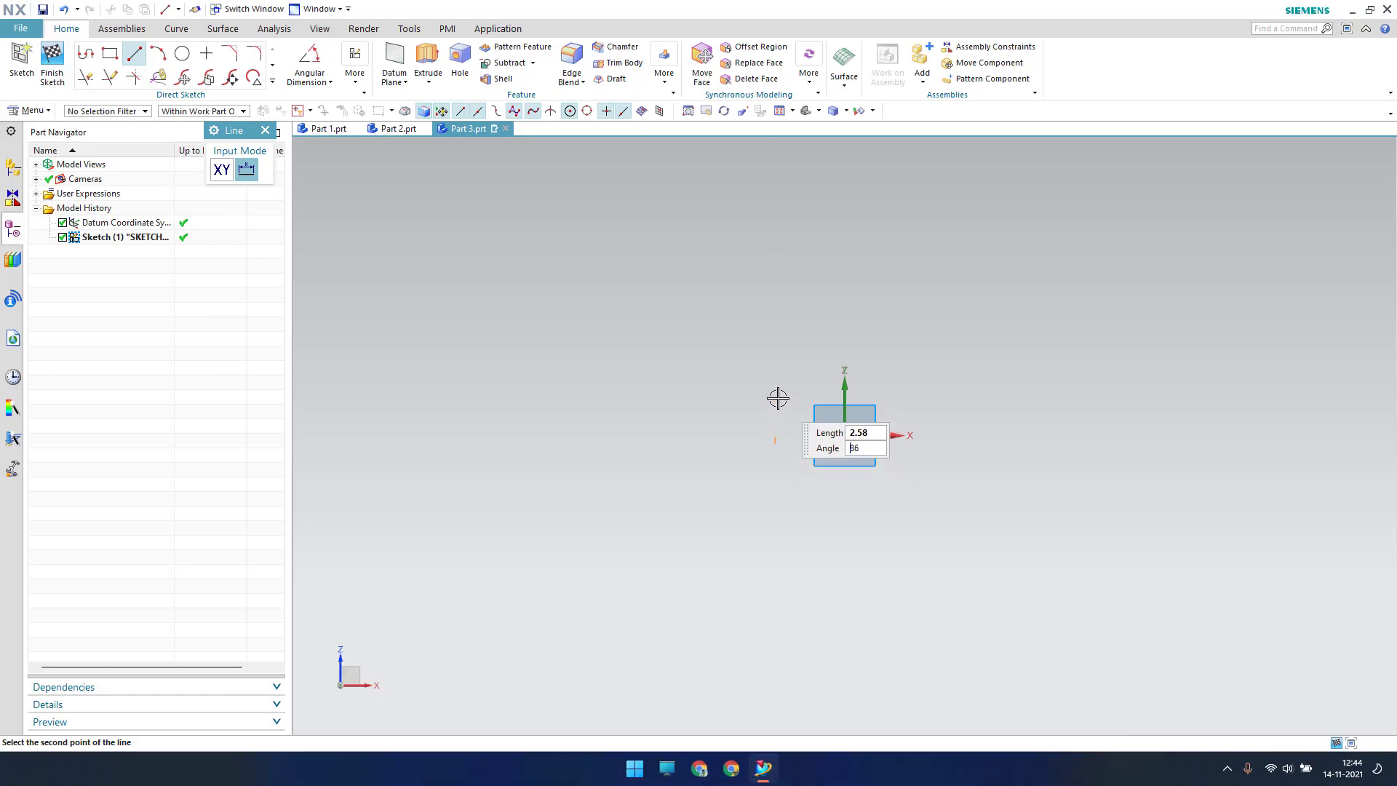
{"action": "left_click", "coordinate": [775, 393]}
{"action": "scroll", "coordinate": [771, 397], "scroll_direction": "down", "scroll_amount": 2}
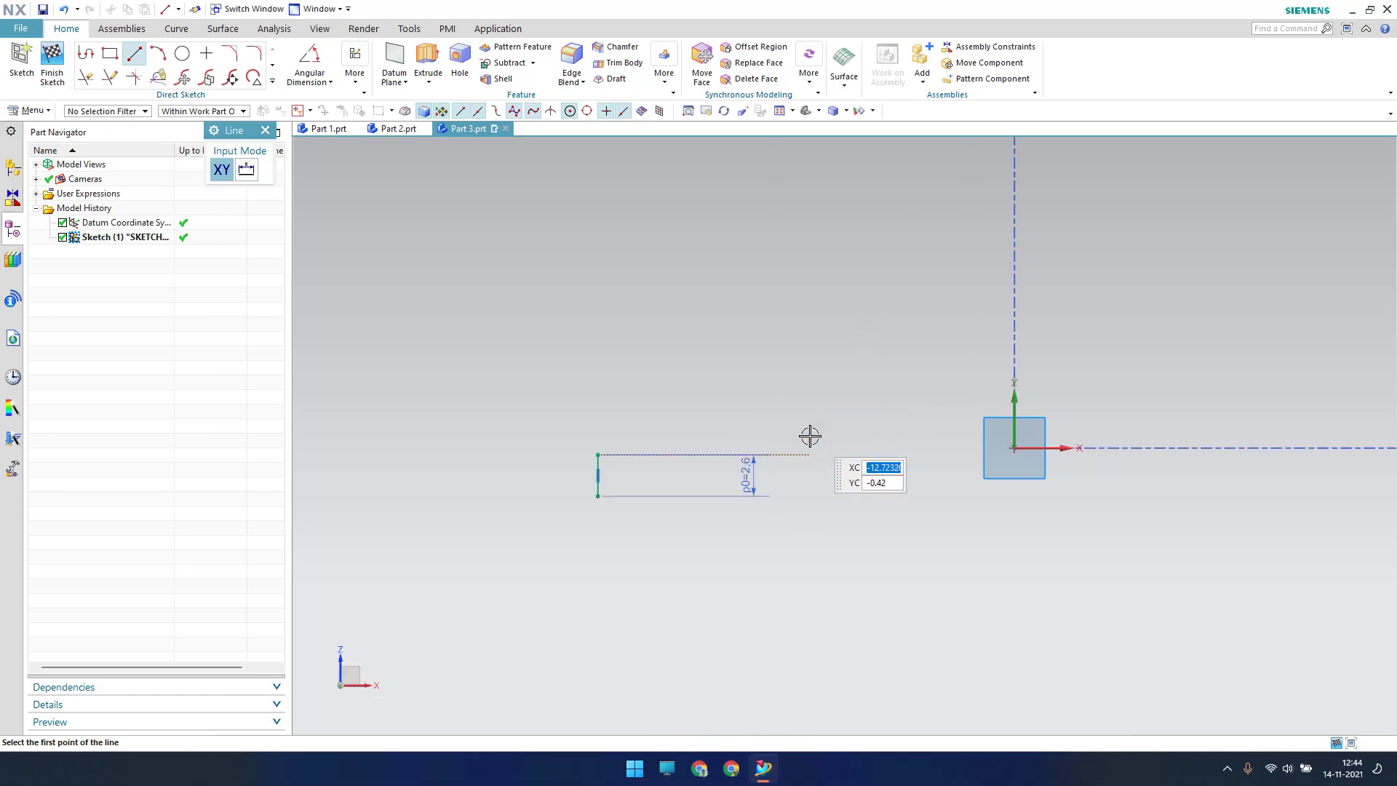
{"action": "key", "text": "Escape"}
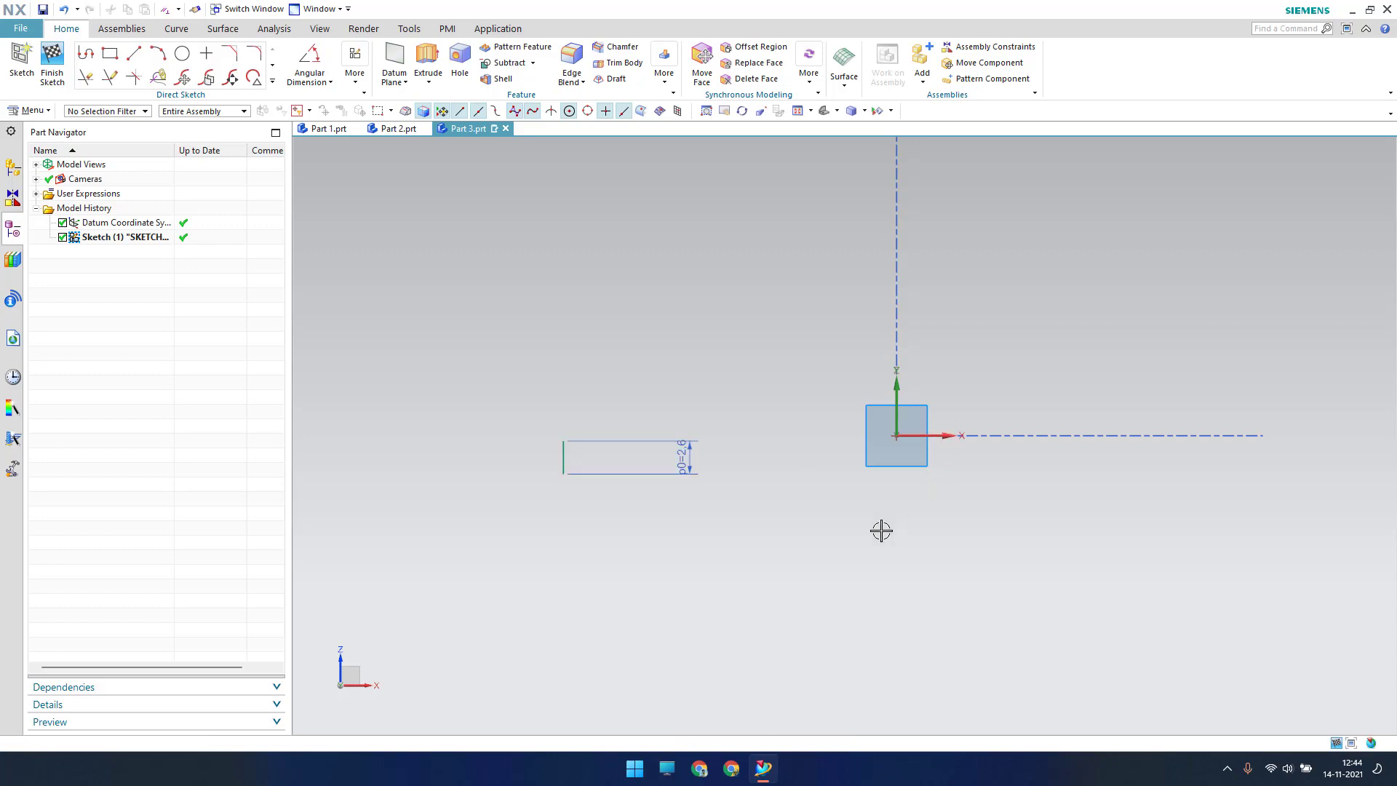
Constrain the lower endpoint of the vertical line to lie on the X axis.
{"action": "key", "text": "c"}
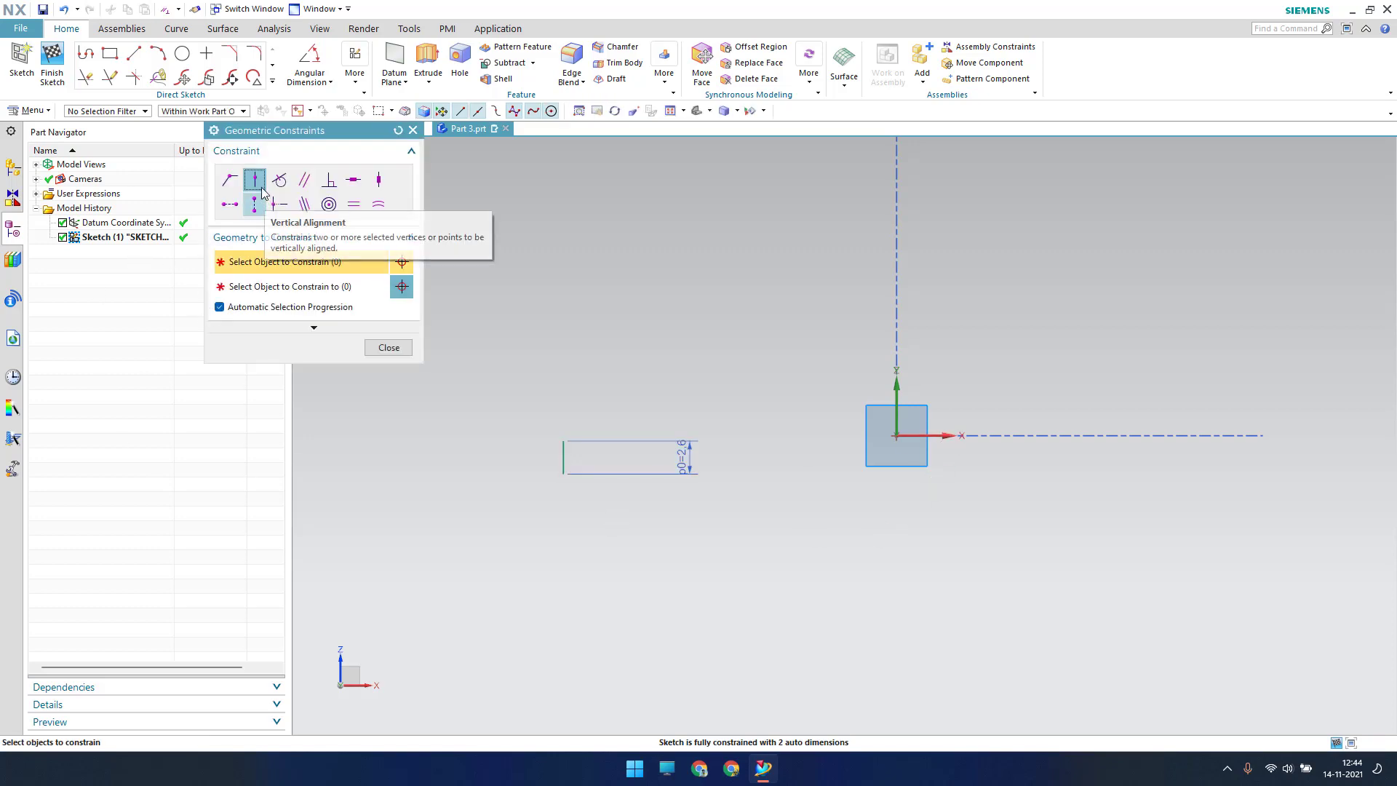
{"action": "left_click", "coordinate": [565, 473]}
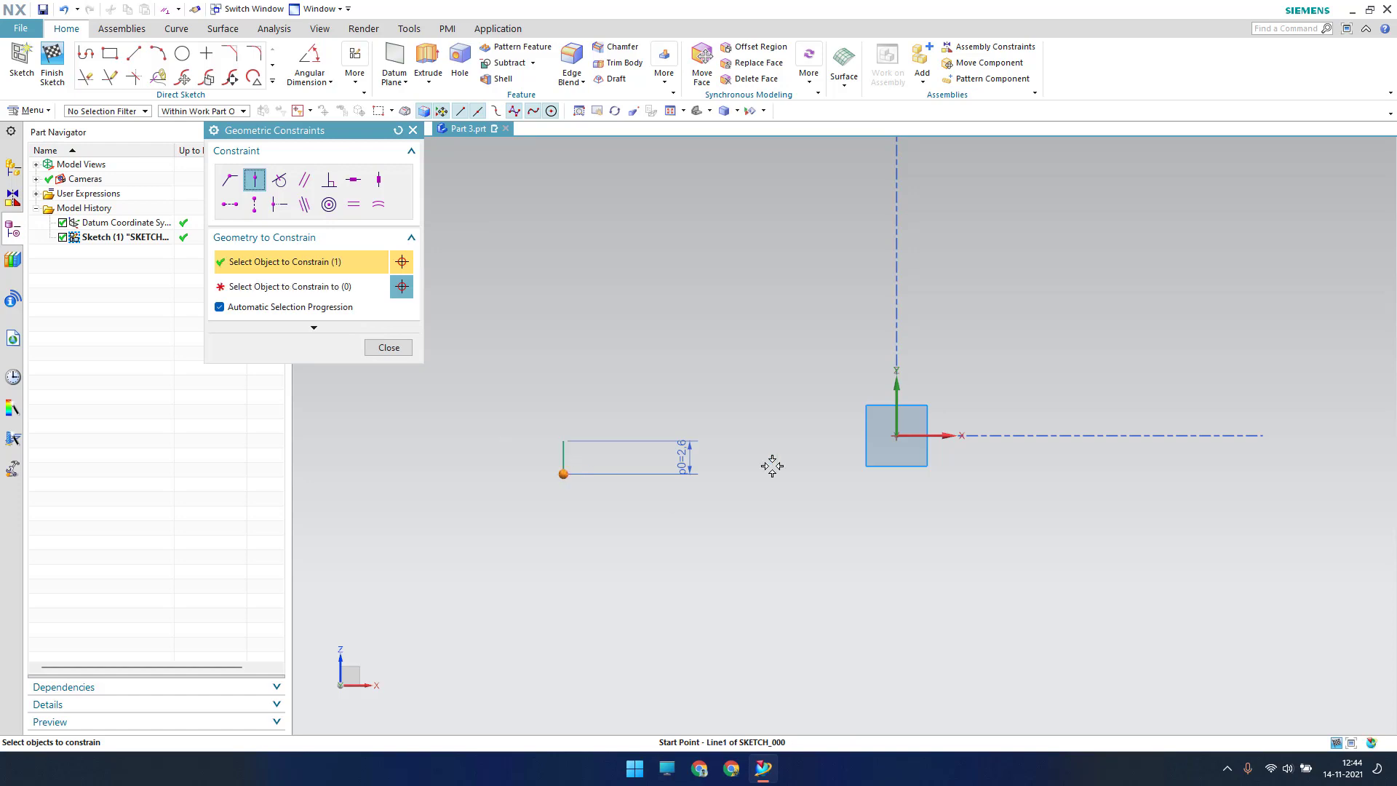
{"action": "left_click", "coordinate": [915, 435]}
{"action": "left_click", "coordinate": [388, 347]}
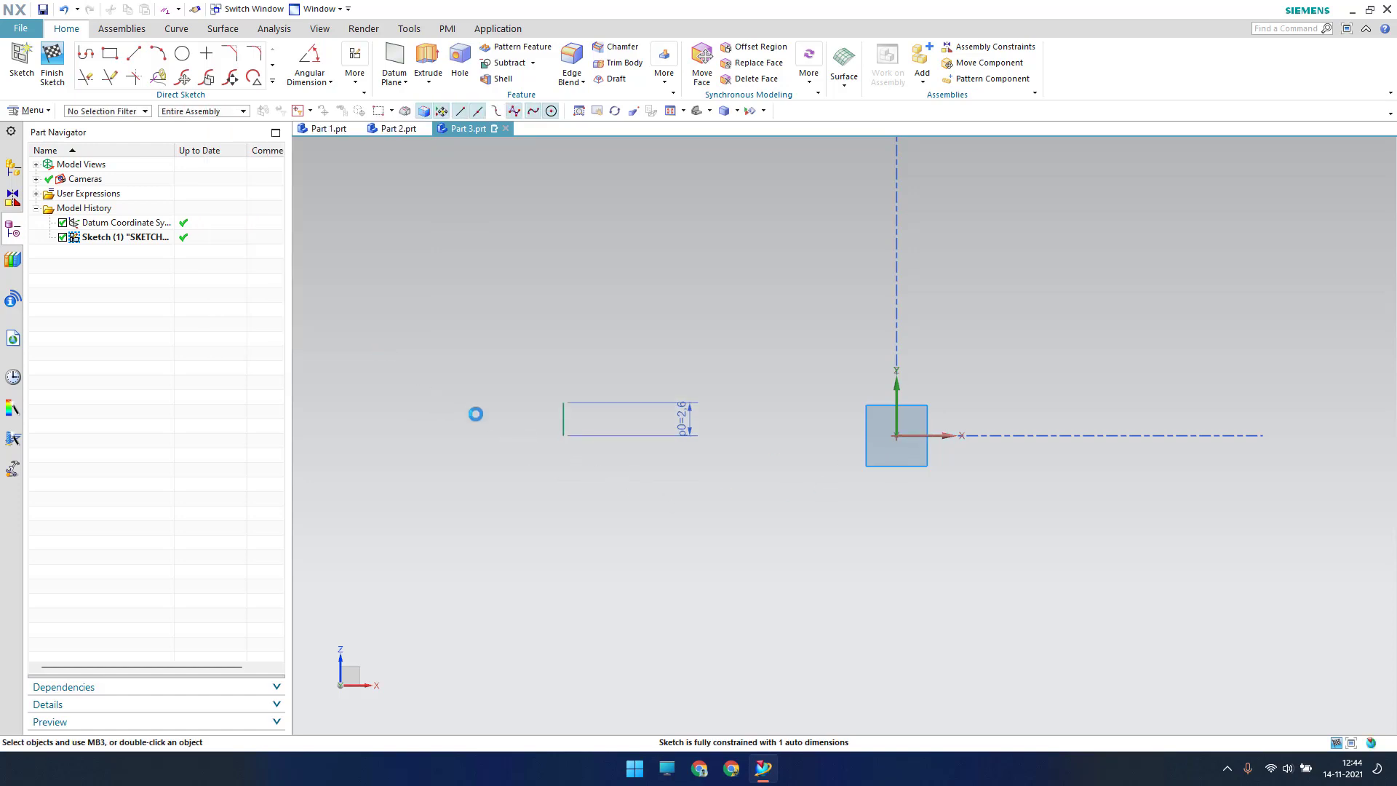
Sketch the upper contour from the vertical line's top: rise, short flat, slope down, about 3 flat, slope up, about 2.5 flat.
{"action": "left_click", "coordinate": [132, 54]}
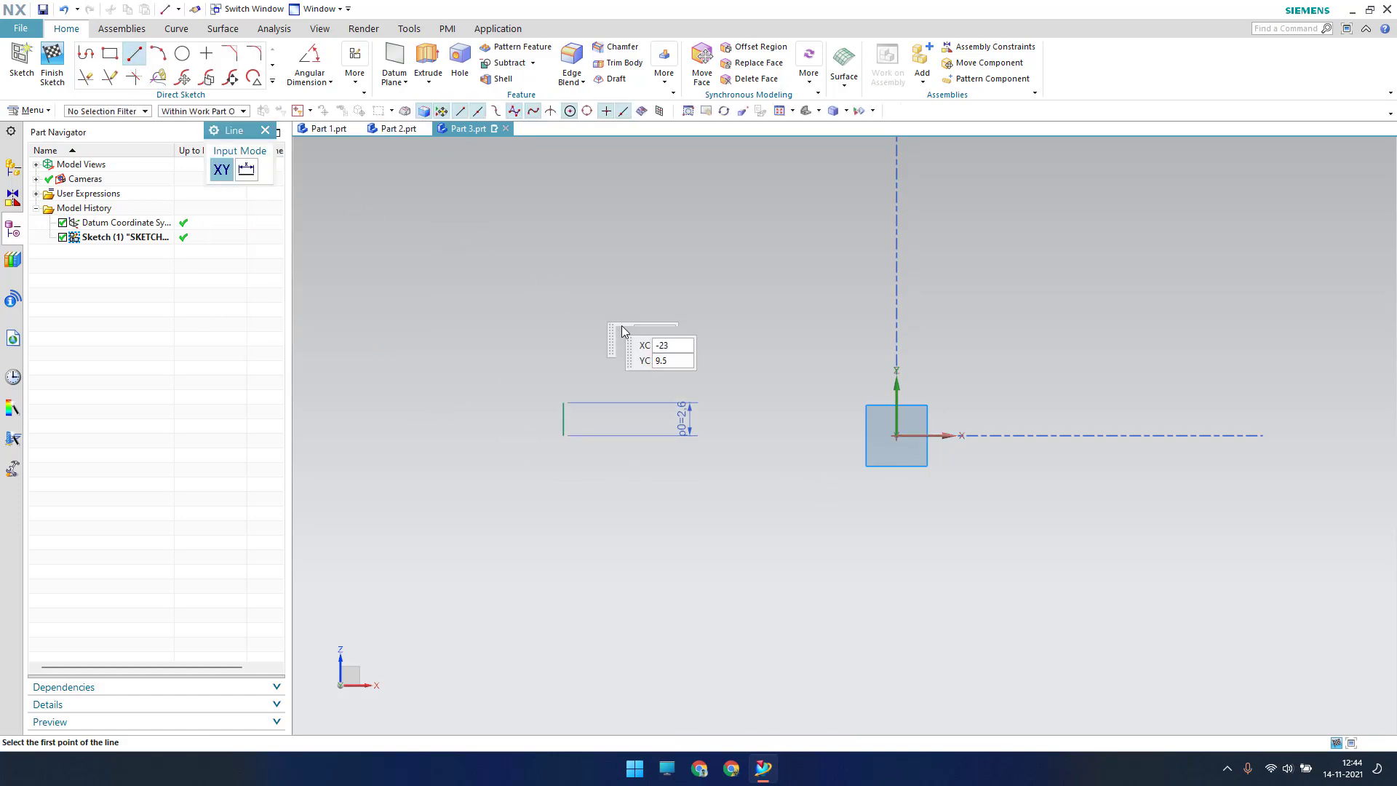
{"action": "left_click", "coordinate": [563, 402]}
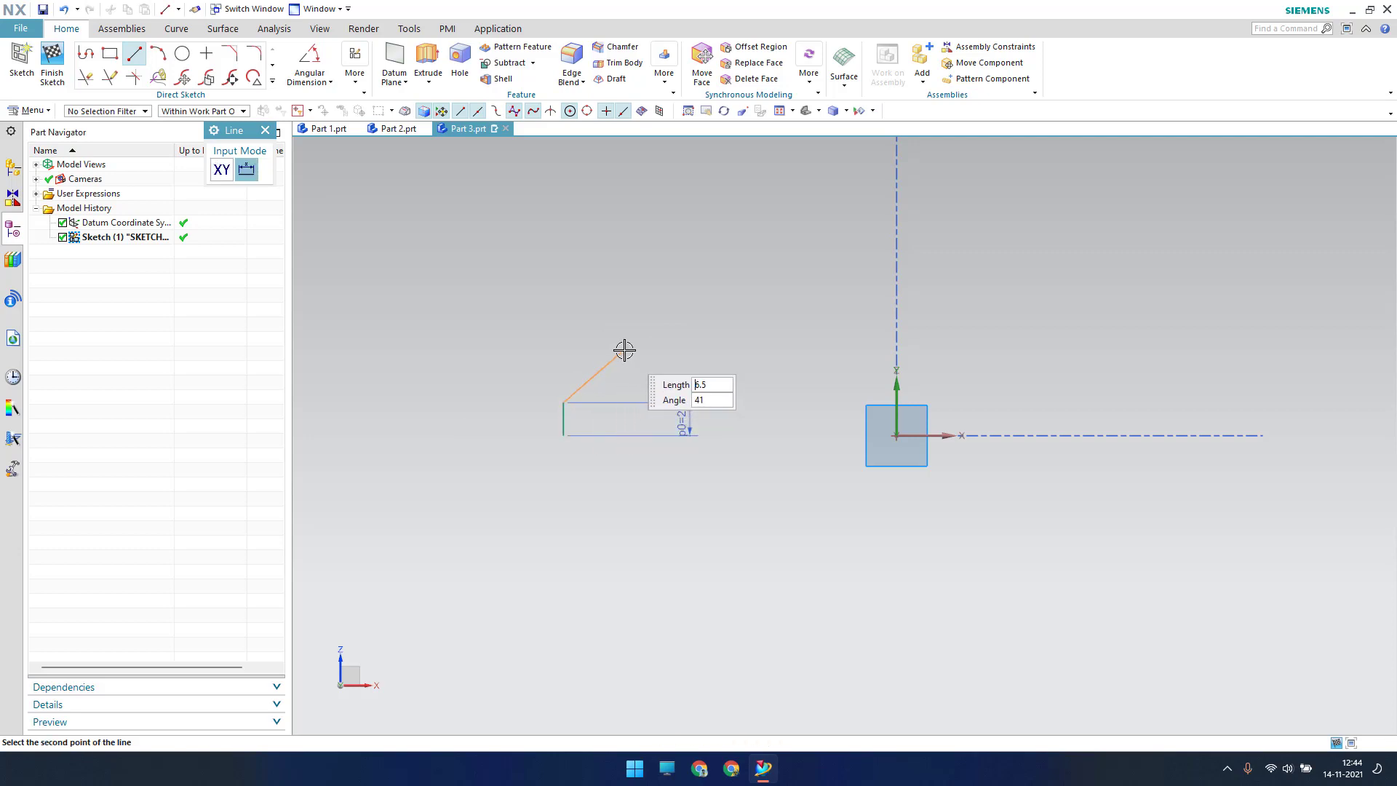
{"action": "left_click", "coordinate": [626, 348]}
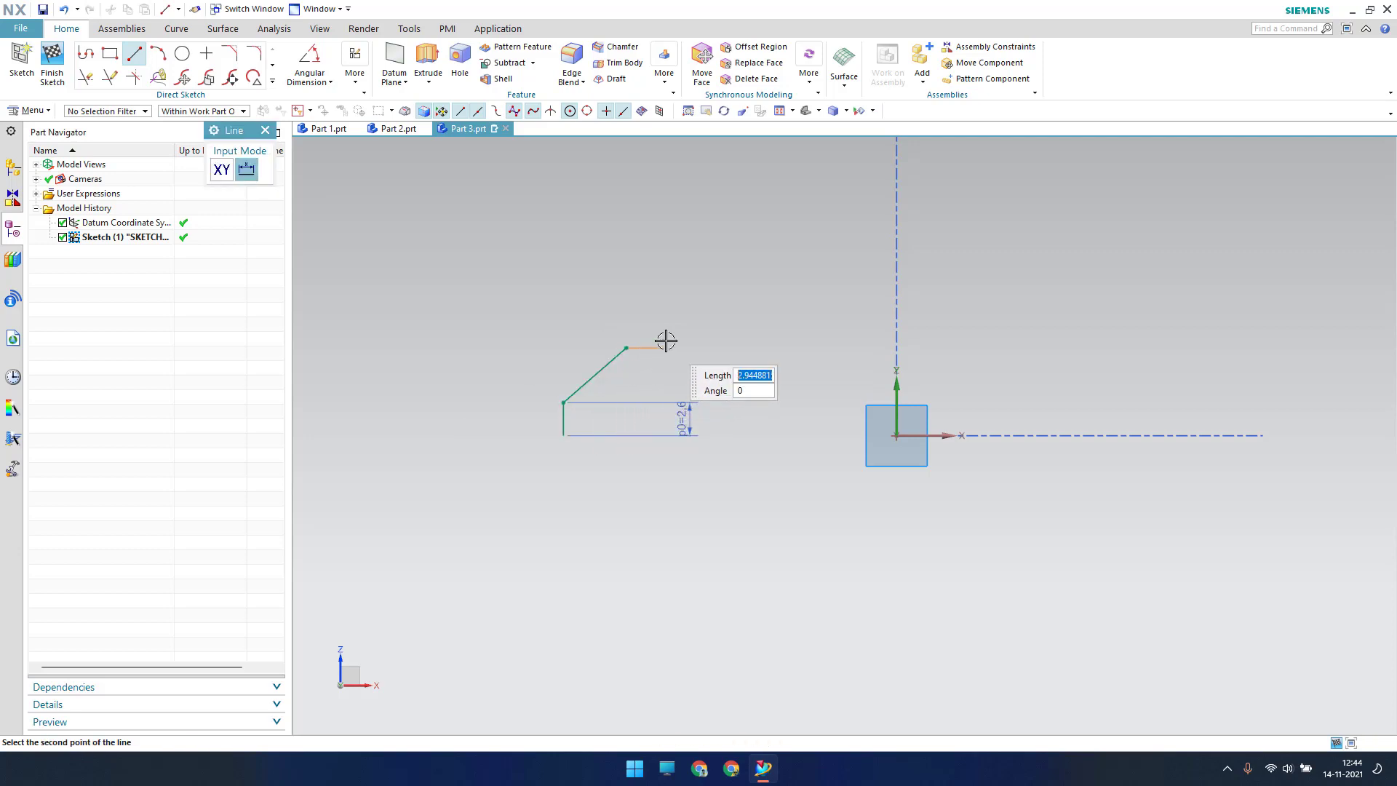
{"action": "left_click", "coordinate": [663, 347]}
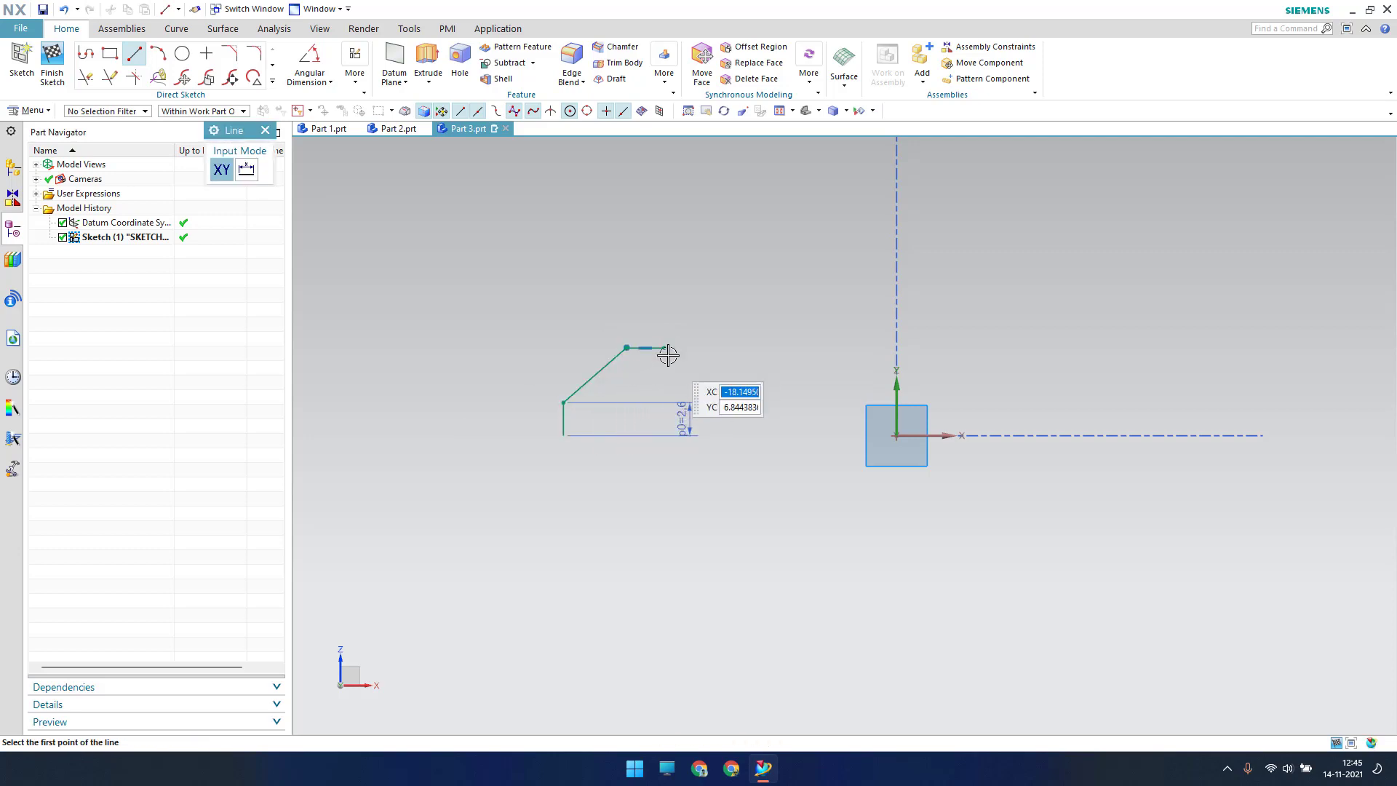
{"action": "left_click", "coordinate": [717, 375]}
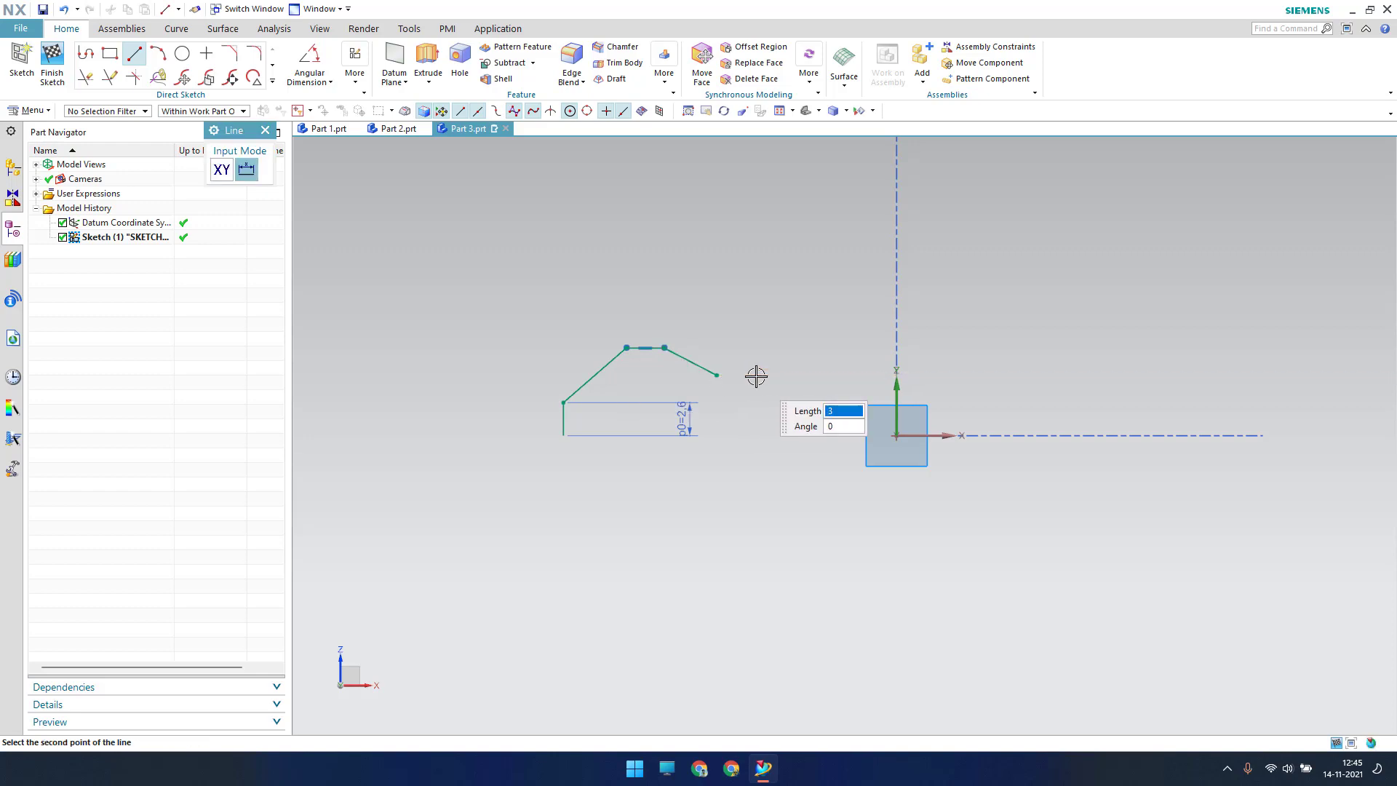
{"action": "left_click", "coordinate": [755, 375]}
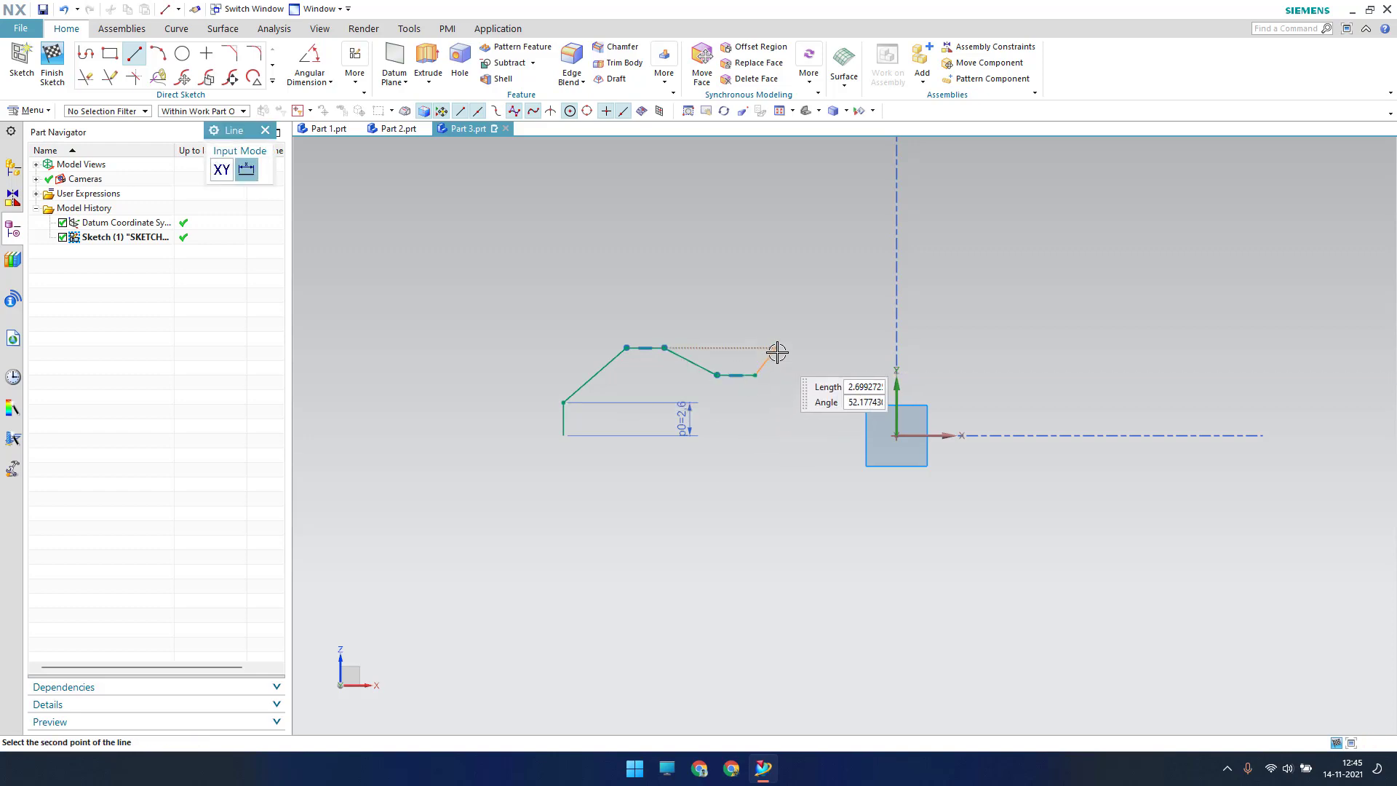
{"action": "left_click", "coordinate": [777, 349]}
{"action": "left_click", "coordinate": [783, 350]}
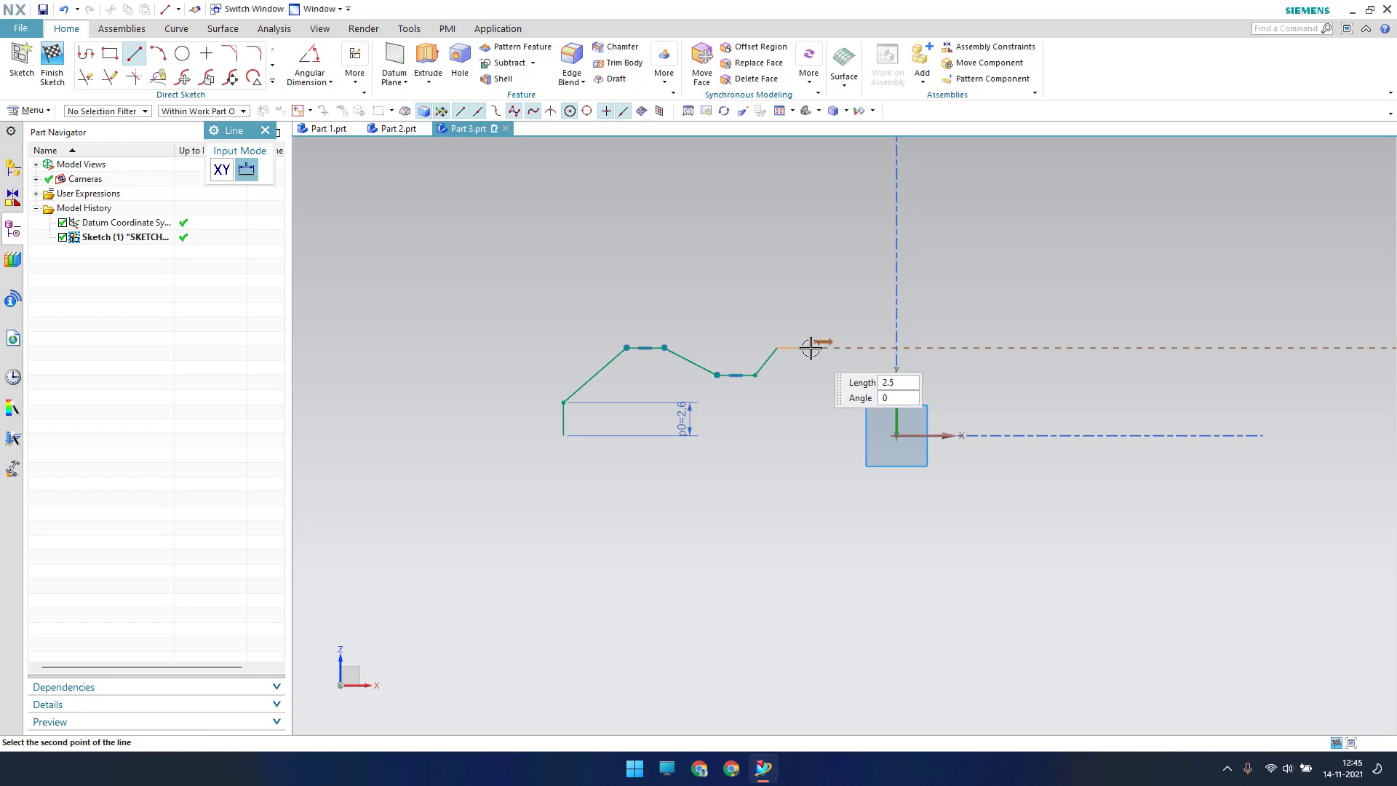
{"action": "left_click", "coordinate": [811, 347]}
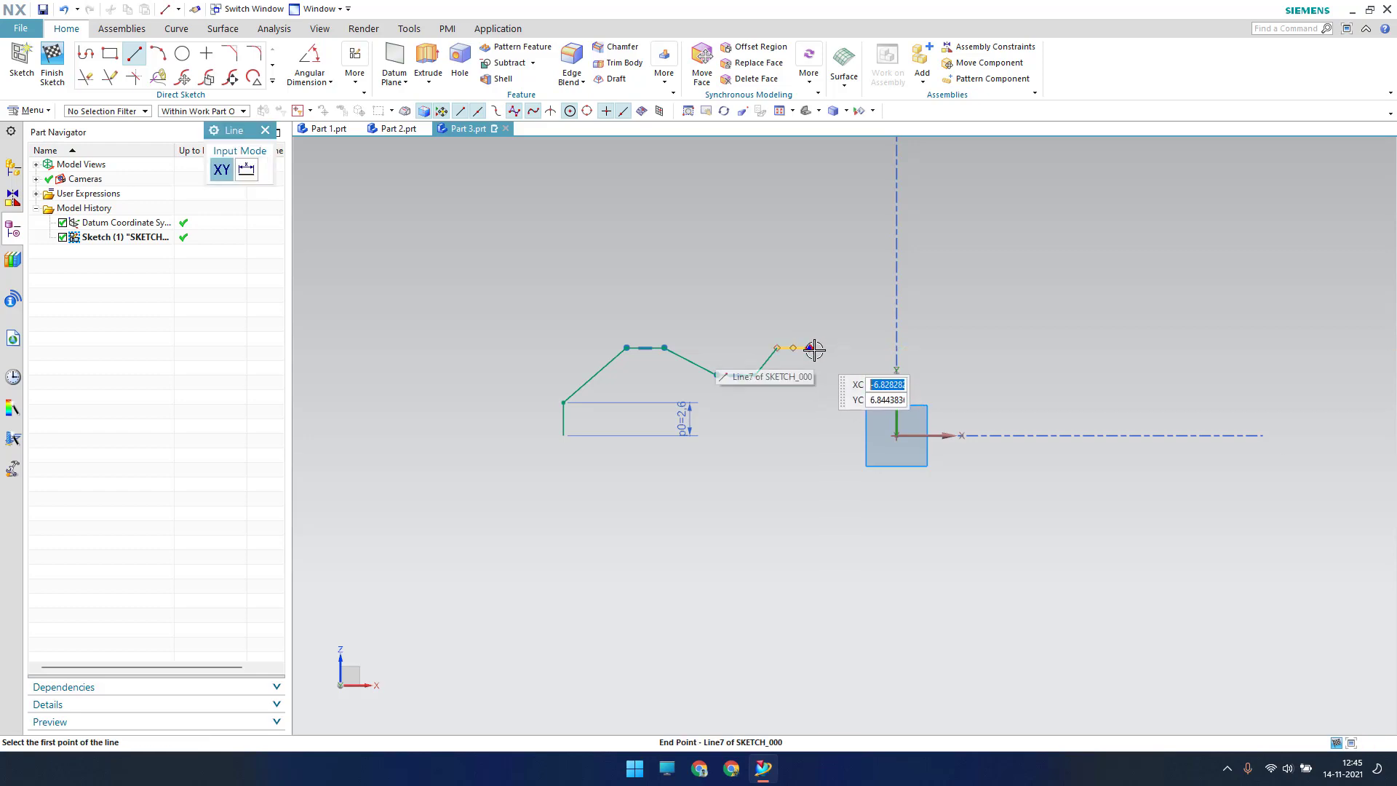
{"action": "key", "text": "Escape"}
Continue the contour about 1 up, 1.6 across and 4.6 down, then back toward the profile and down about 4.3 across the X axis.
{"action": "scroll", "coordinate": [811, 342], "scroll_direction": "up", "scroll_amount": 3}
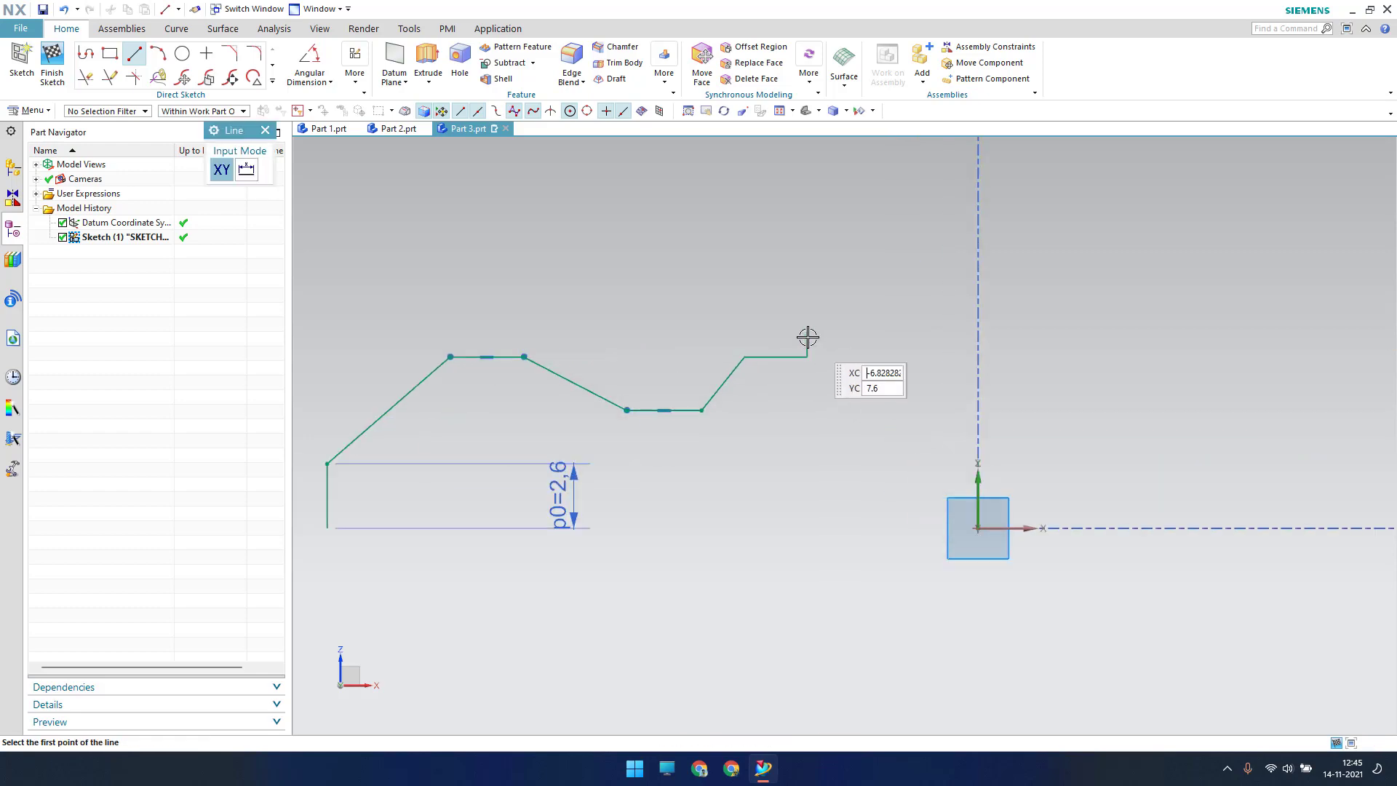
{"action": "left_click", "coordinate": [806, 333]}
{"action": "left_click", "coordinate": [846, 332]}
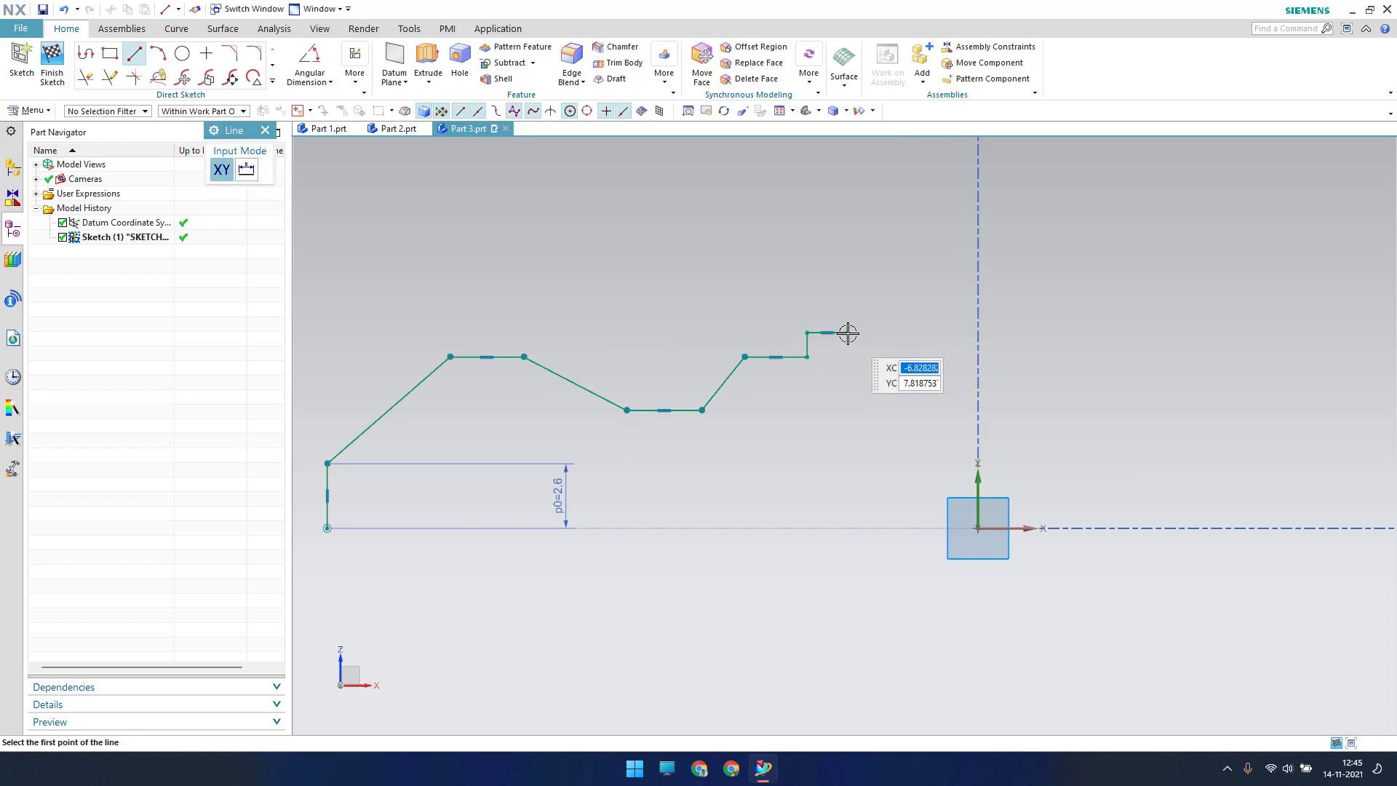
{"action": "left_click", "coordinate": [847, 333]}
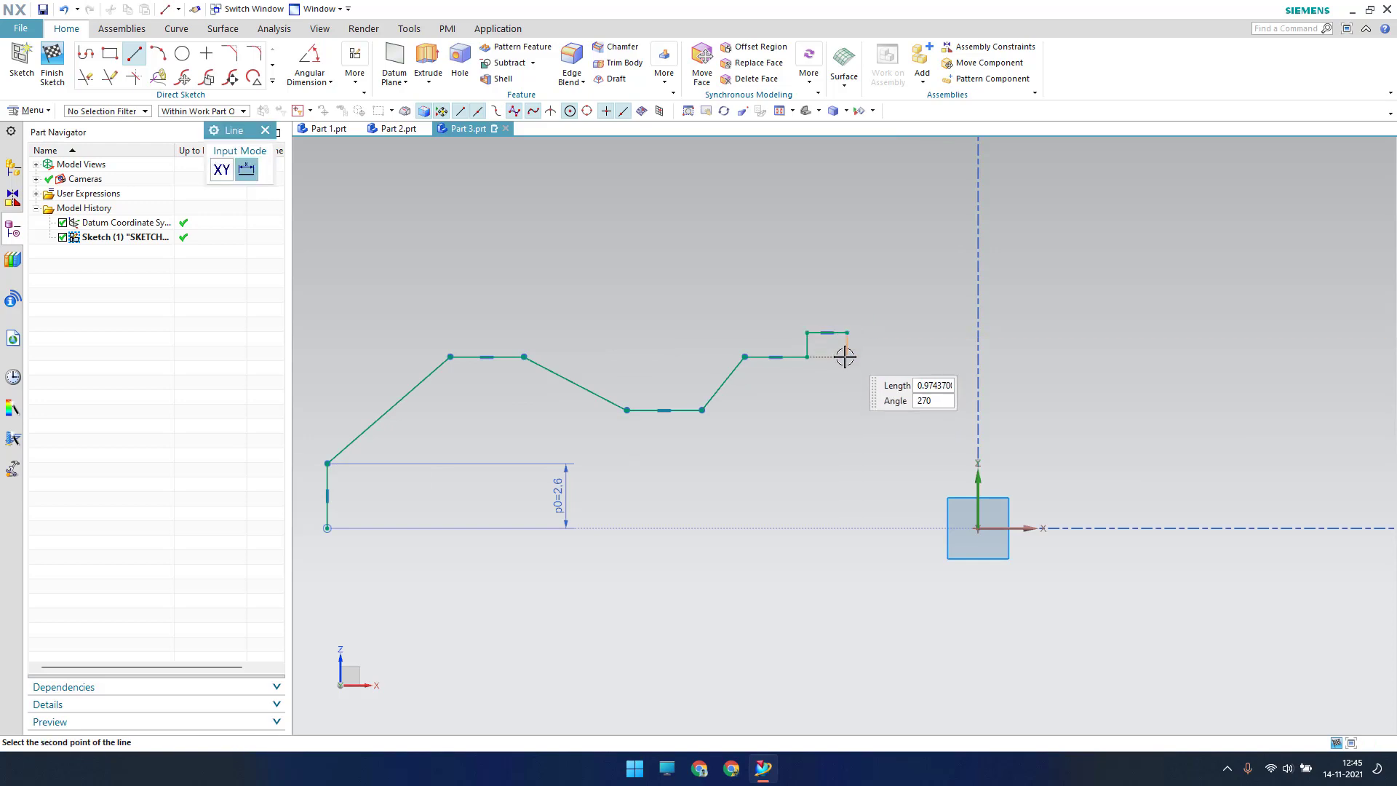
{"action": "left_click", "coordinate": [847, 447]}
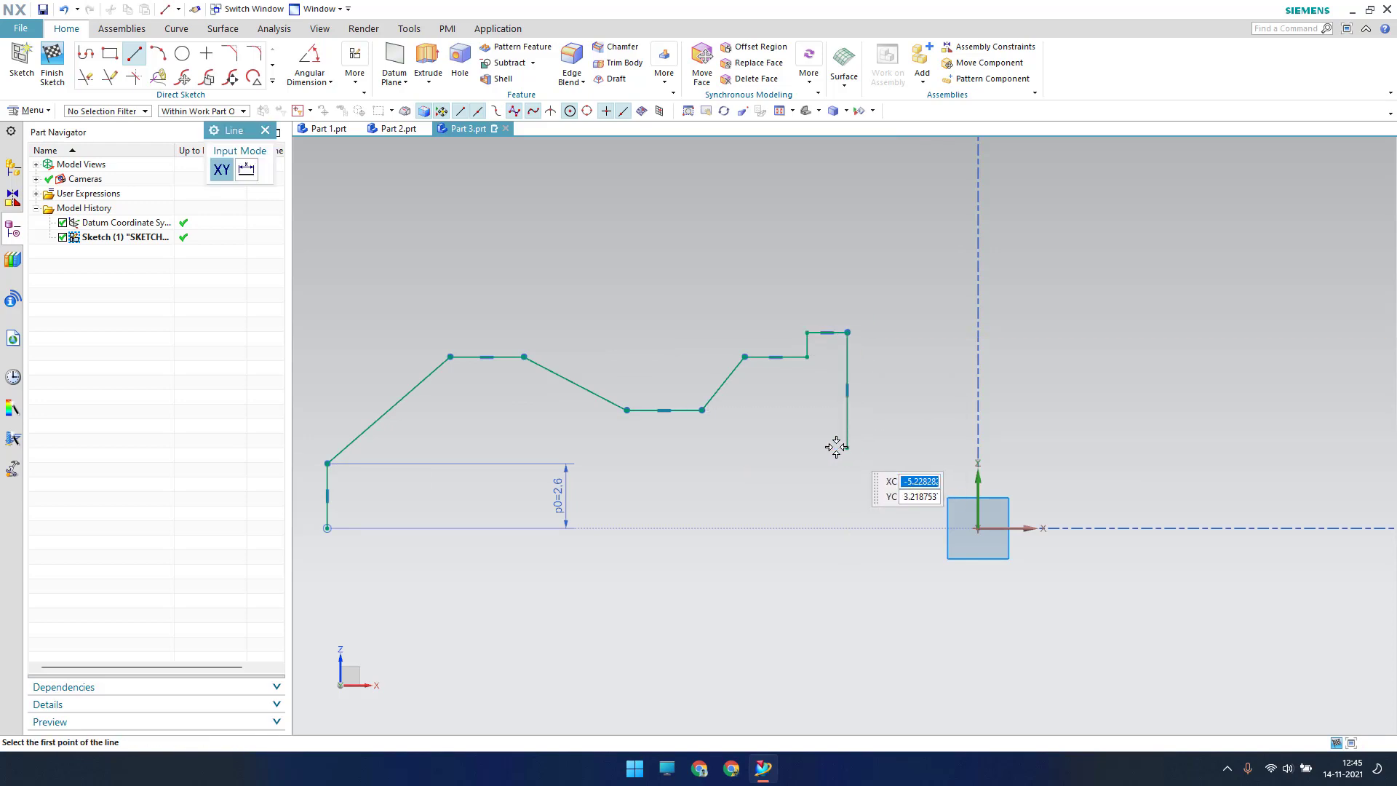
{"action": "left_click", "coordinate": [743, 447]}
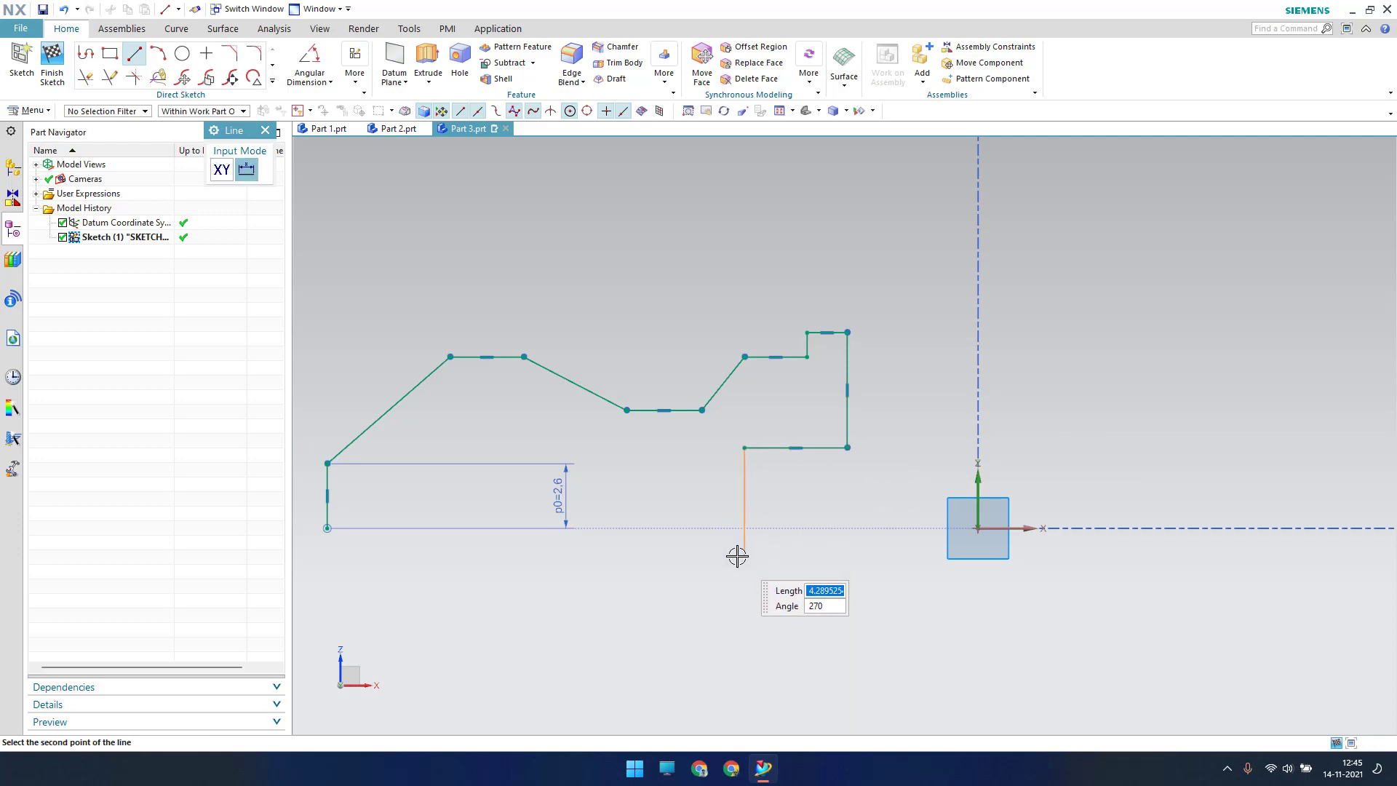
{"action": "left_click", "coordinate": [743, 555]}
Draw a horizontal base line from the first line's lower end and make a corner where it crosses the inner vertical line.
{"action": "left_click", "coordinate": [327, 527]}
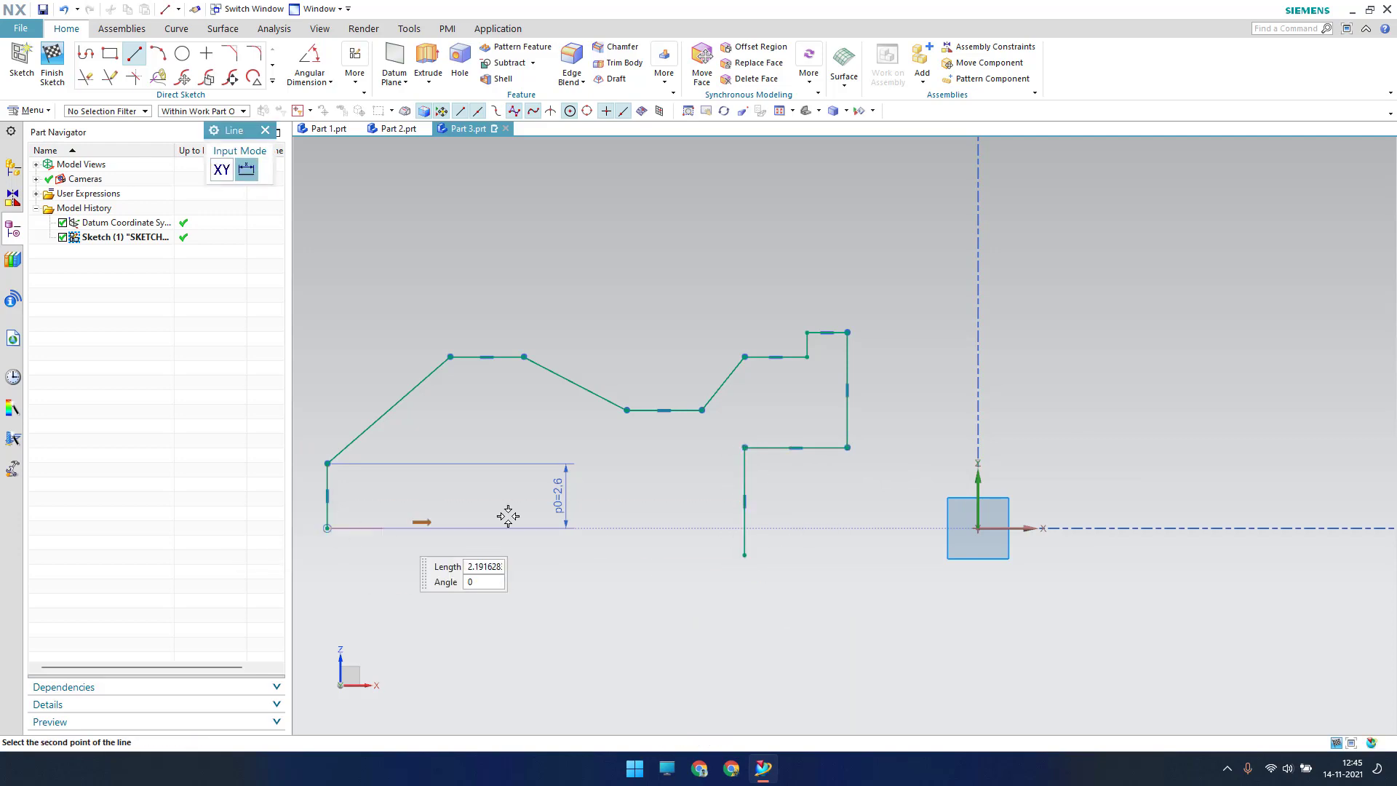
{"action": "left_click", "coordinate": [774, 528]}
{"action": "key", "text": "Escape"}
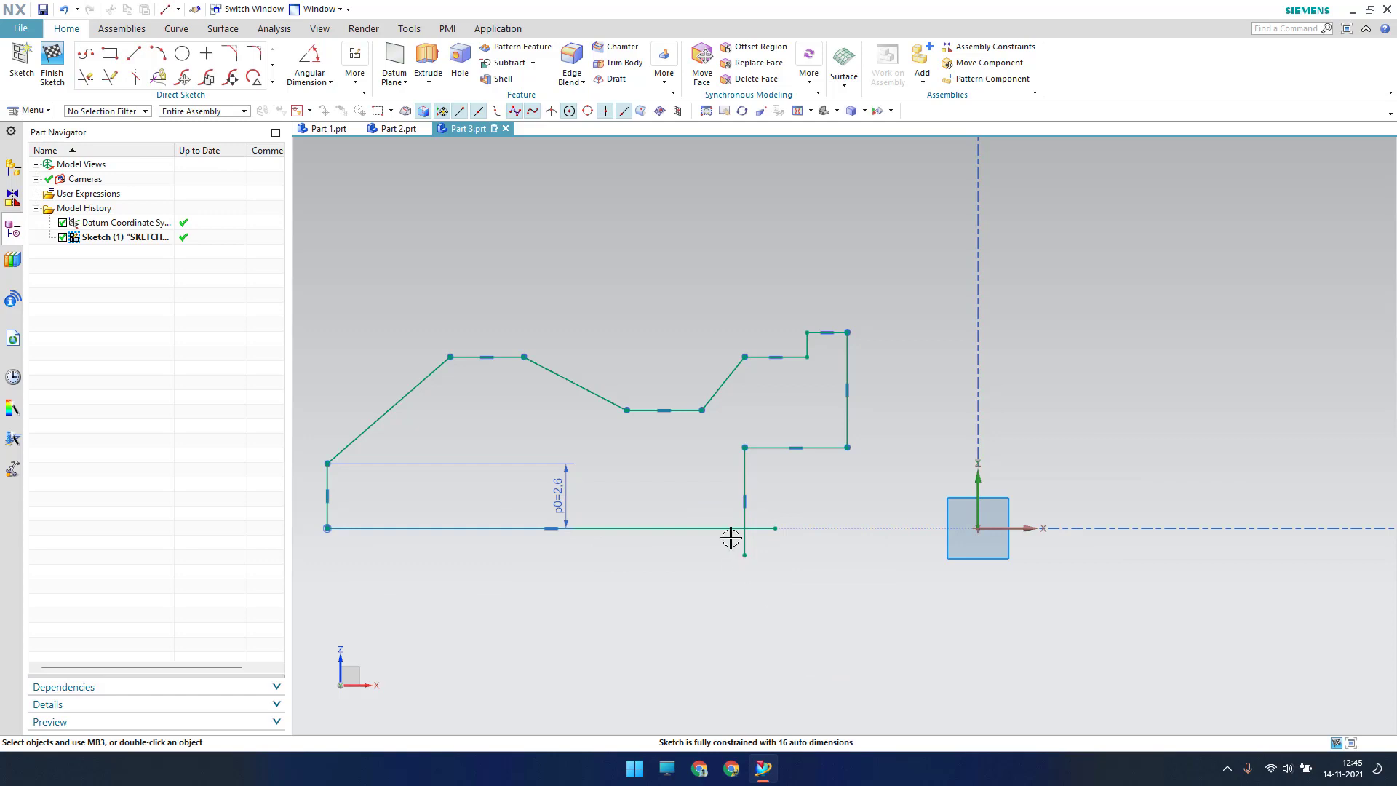
{"action": "left_click", "coordinate": [273, 82]}
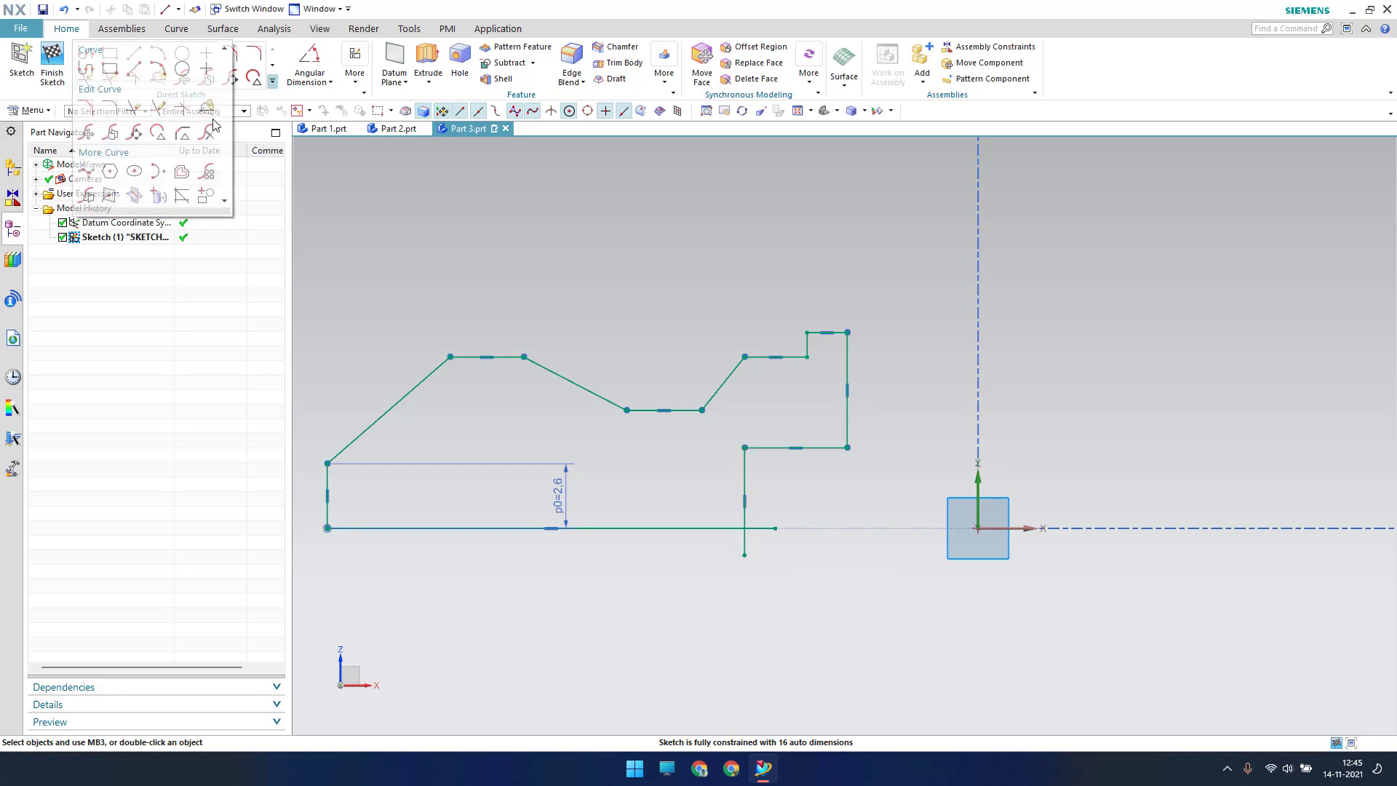
{"action": "left_click", "coordinate": [160, 111]}
{"action": "left_click", "coordinate": [690, 528]}
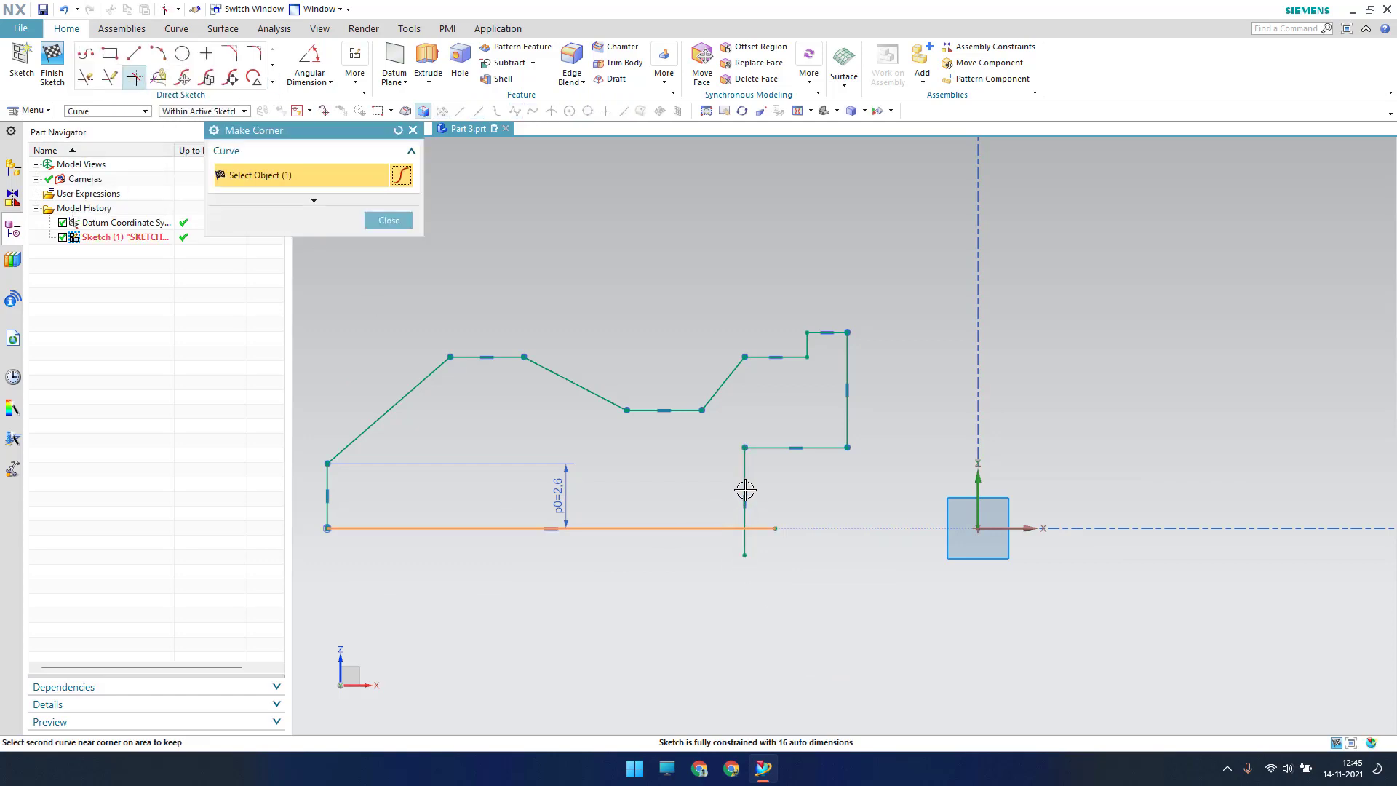
{"action": "left_click", "coordinate": [744, 489]}
{"action": "key", "text": "Escape"}
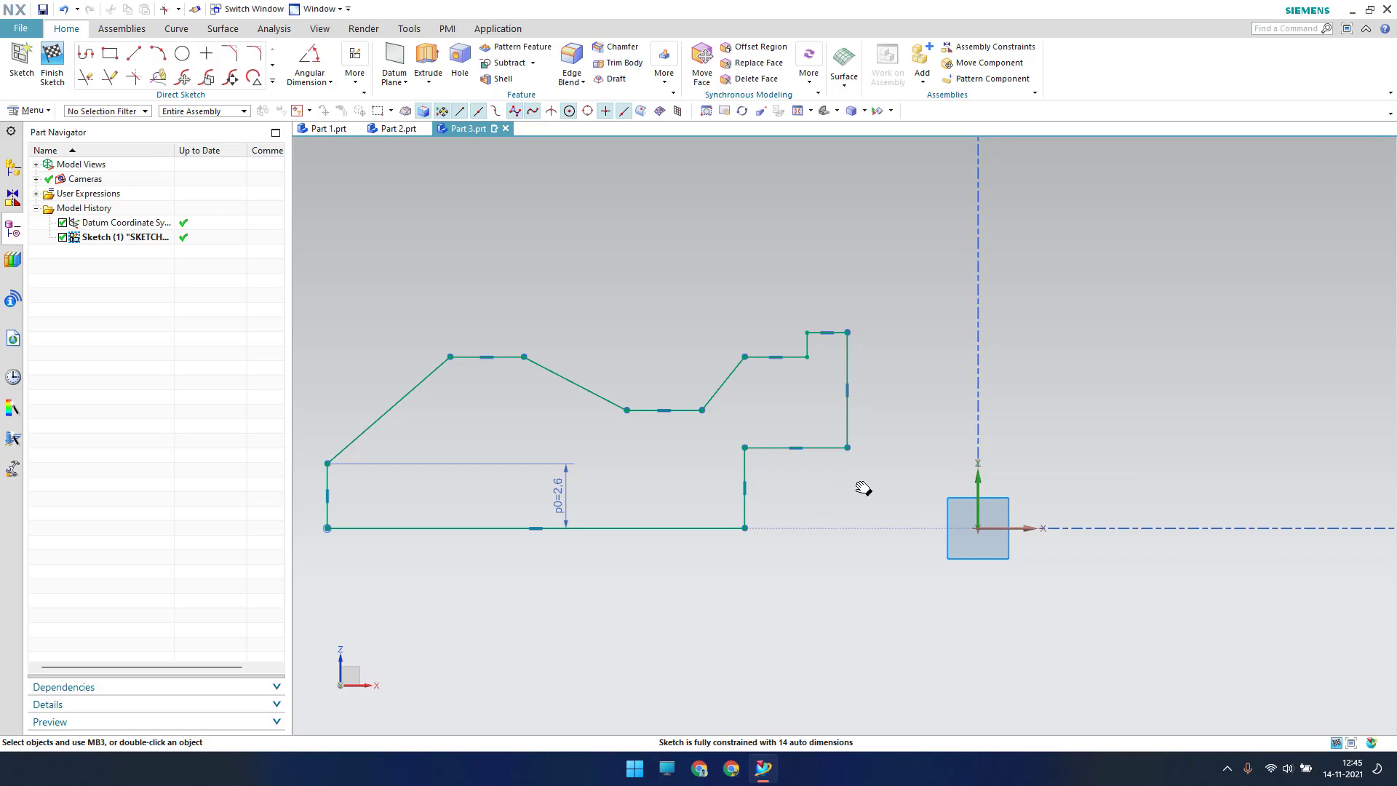
Move the first vertical line's dimension outside the profile and set a 105° angle between that line and the adjoining sloped line.
{"action": "middle_click_drag", "start_coordinate": [863, 488], "coordinate": [869, 465], "text": "shift"}
{"action": "left_click_drag", "start_coordinate": [588, 465], "coordinate": [298, 486]}
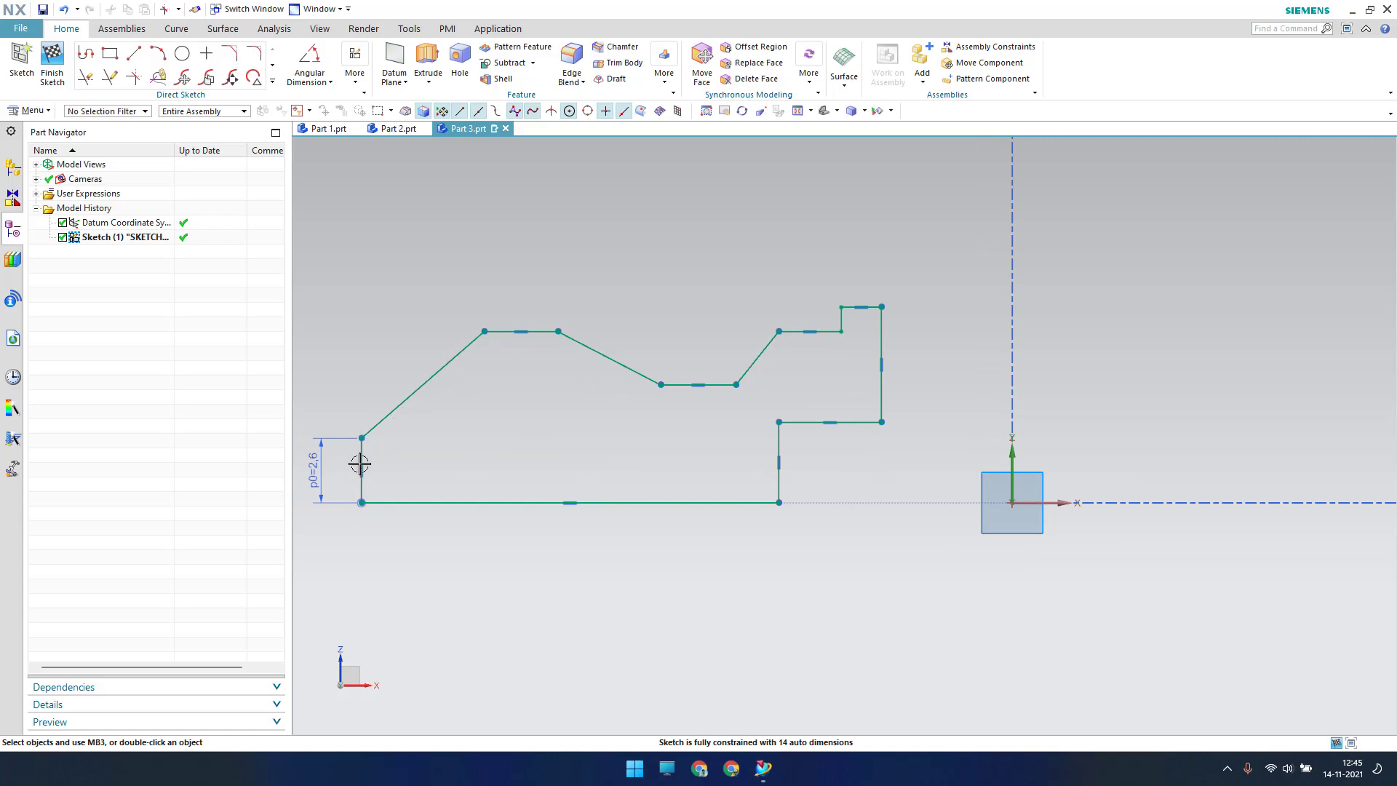
{"action": "left_click", "coordinate": [320, 81]}
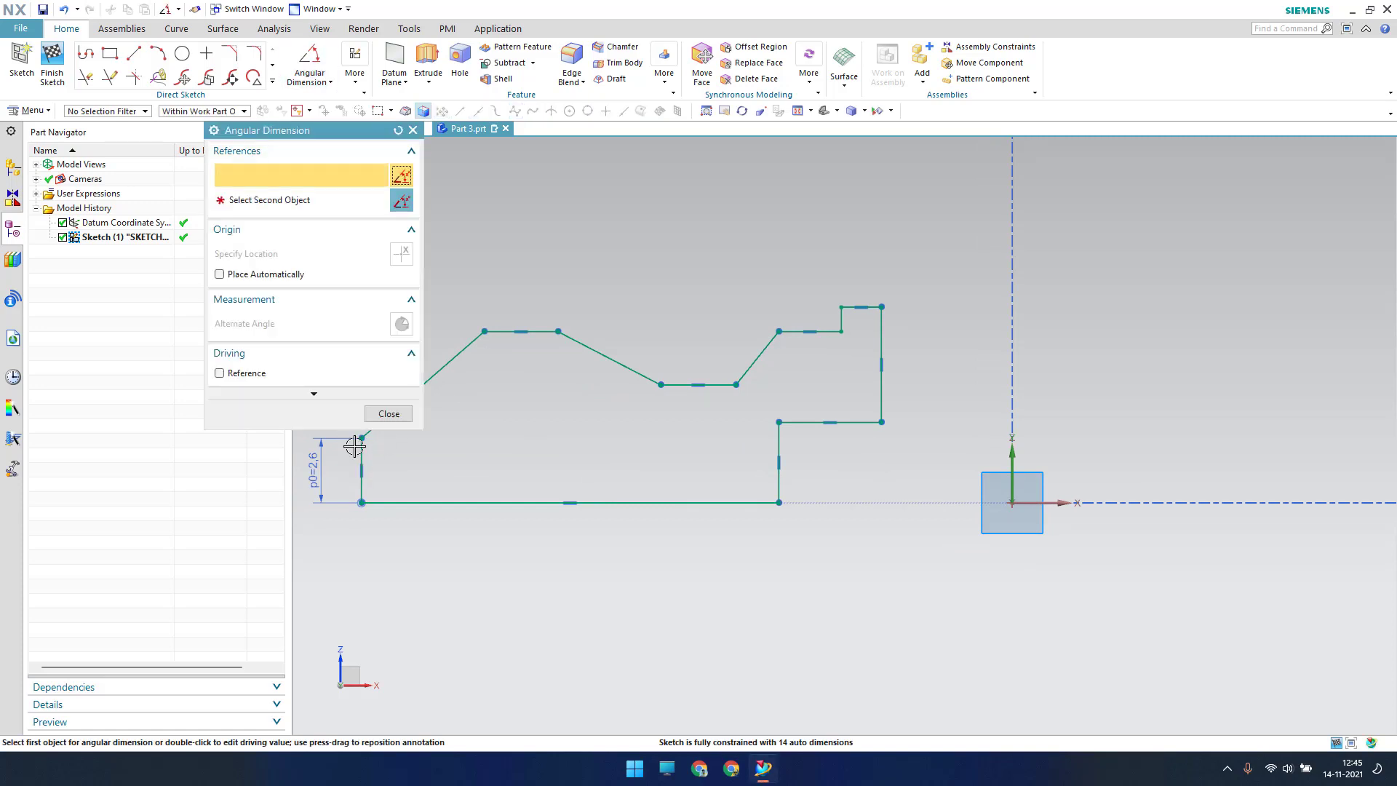
{"action": "left_click", "coordinate": [360, 459]}
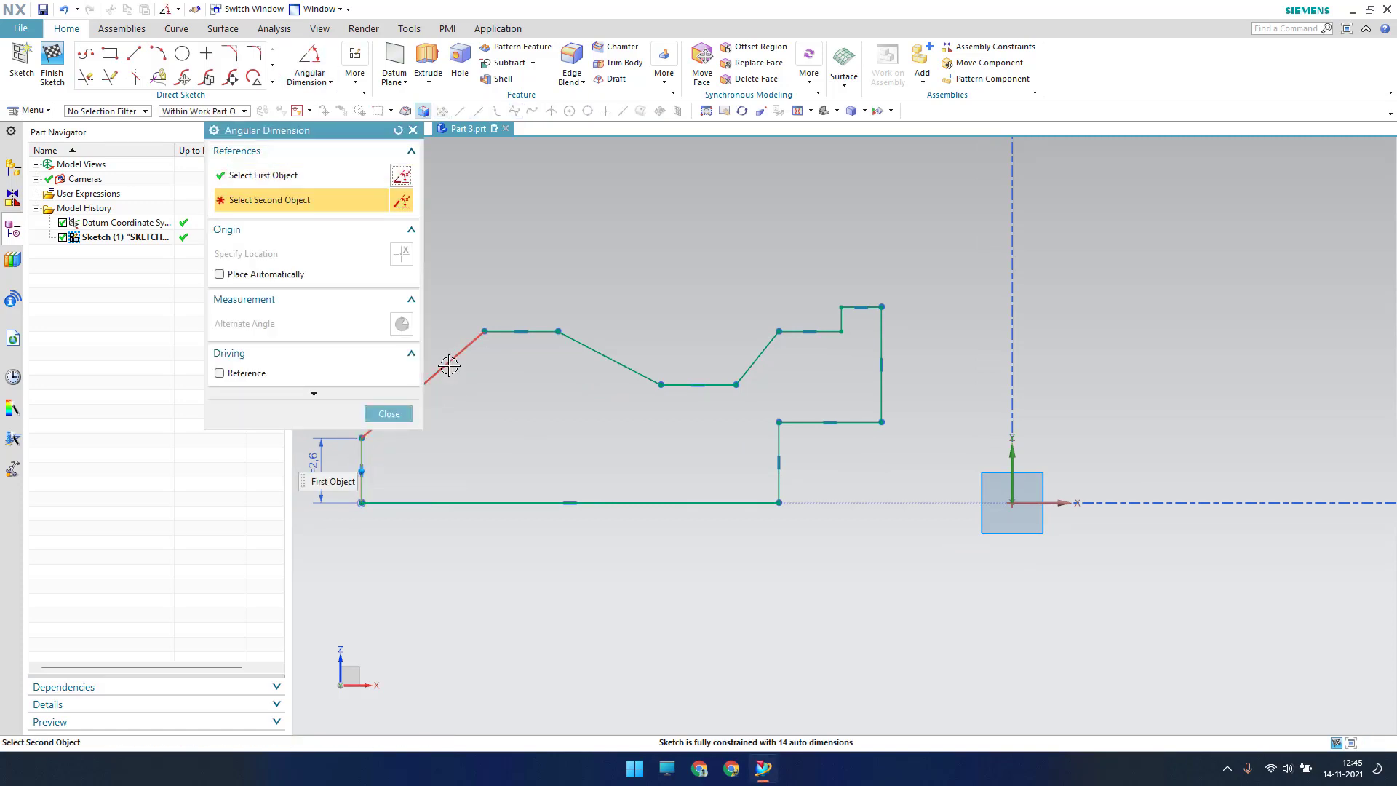
{"action": "left_click", "coordinate": [446, 364]}
{"action": "left_click", "coordinate": [452, 477]}
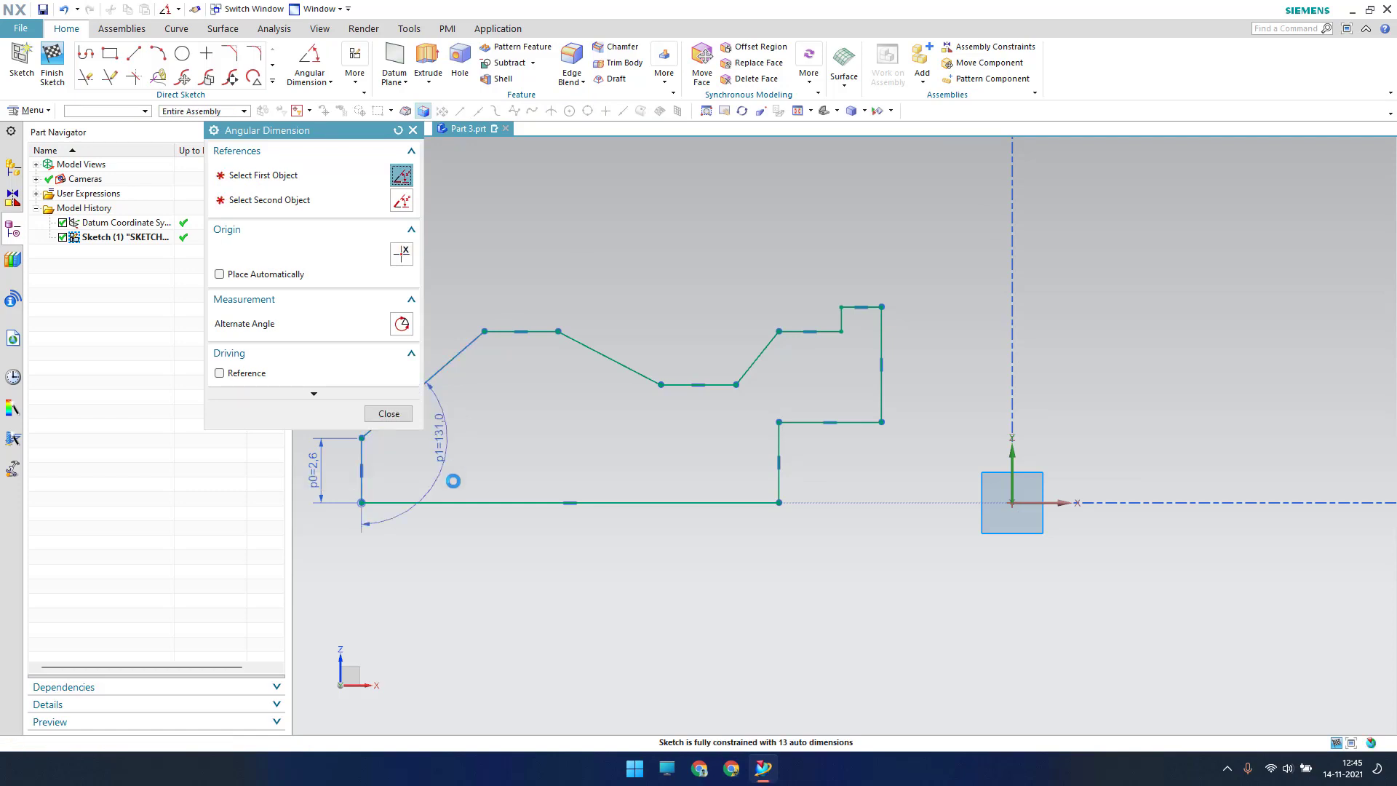
{"action": "type", "text": "105"}
{"action": "key", "text": "Return"}
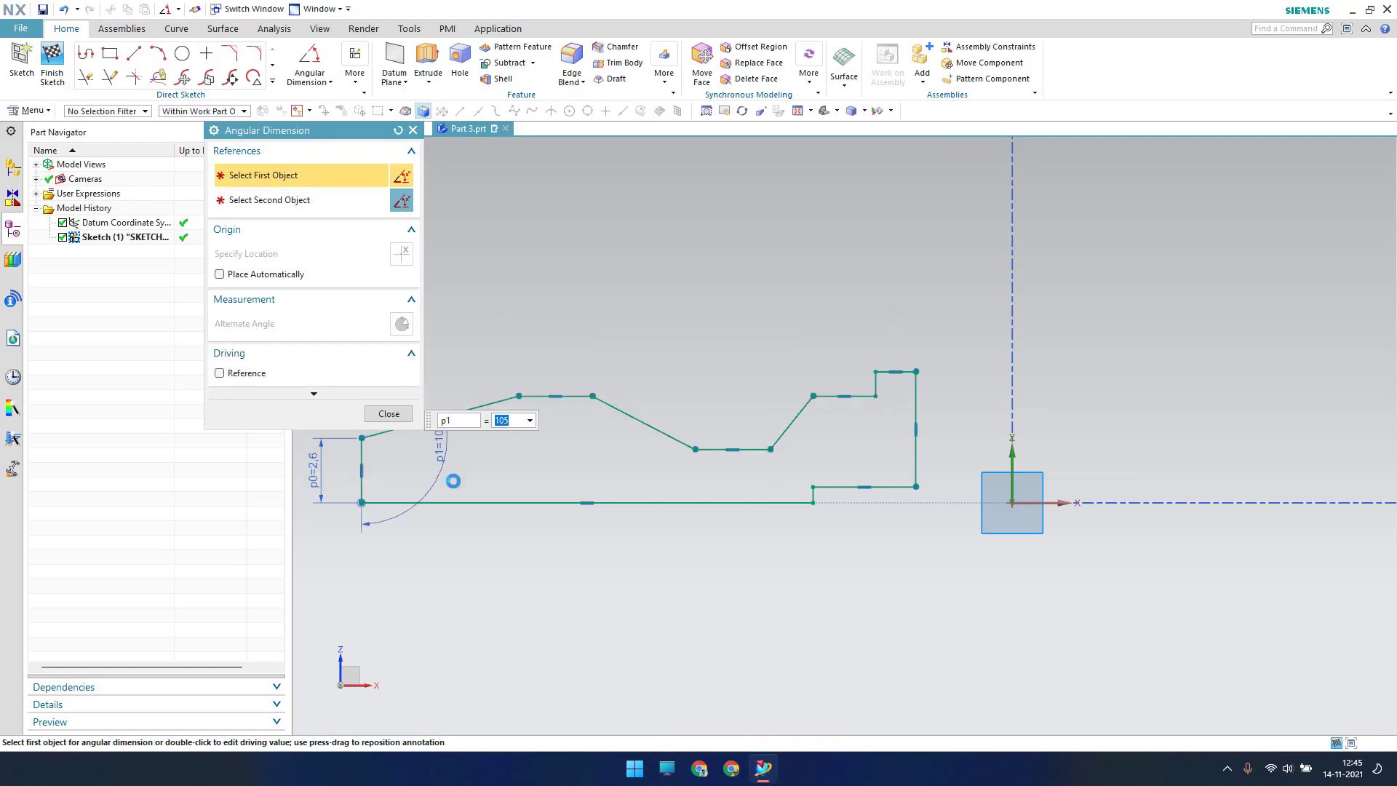
Dimension the horizontal span of the first rising sloped line as 2.3, placing the dimension above the profile.
{"action": "key", "text": "Escape"}
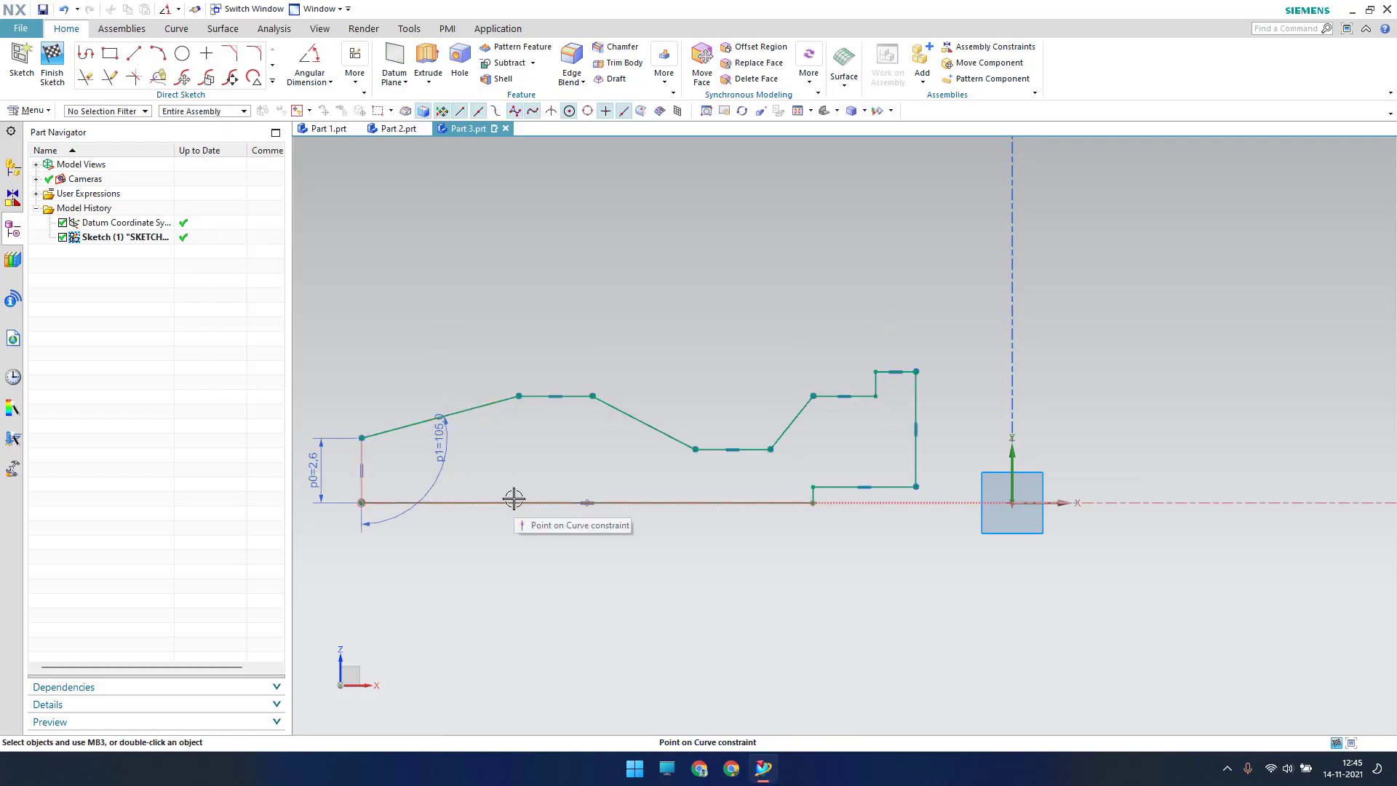
{"action": "key", "text": "d"}
{"action": "left_click", "coordinate": [519, 397]}
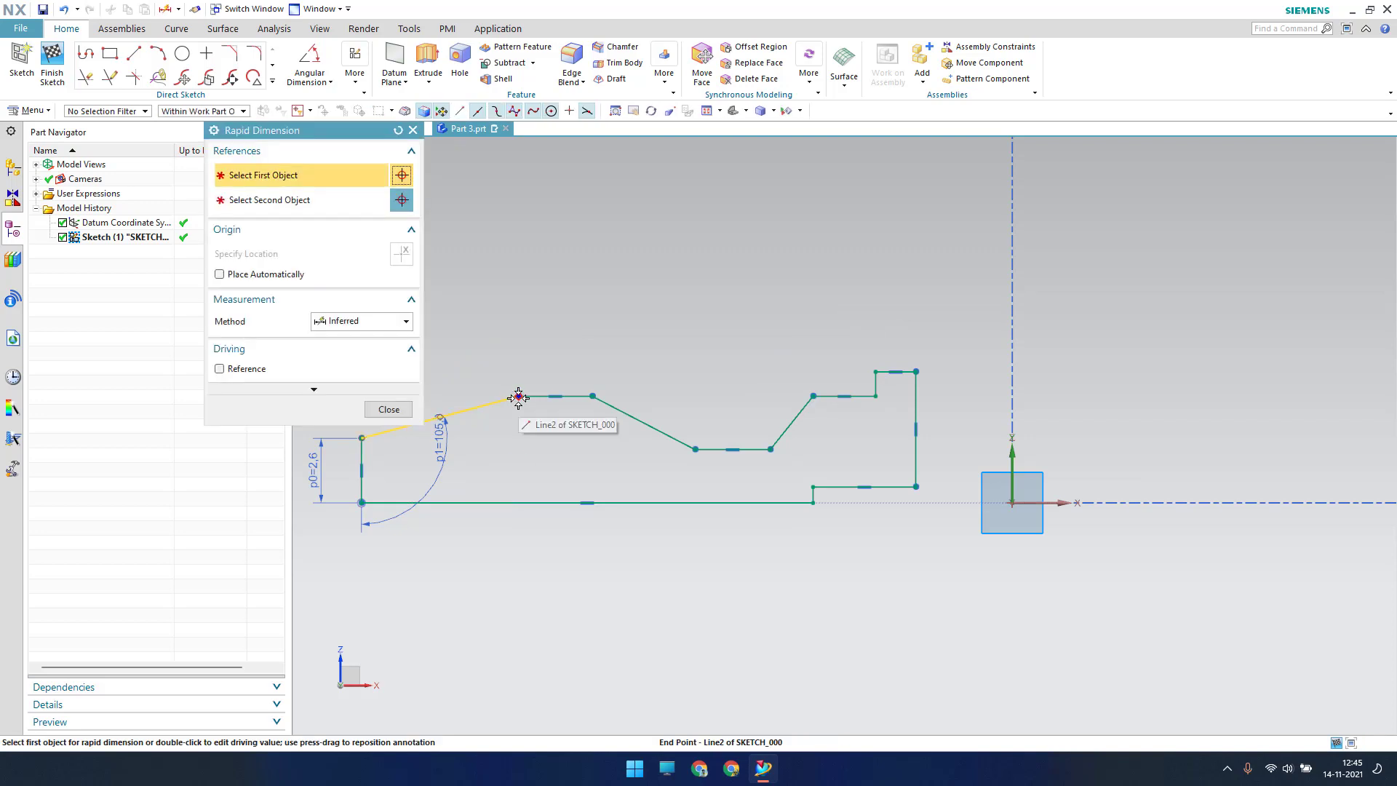
{"action": "left_click", "coordinate": [360, 439]}
{"action": "scroll", "coordinate": [702, 409], "scroll_direction": "up", "scroll_amount": 2}
{"action": "scroll", "coordinate": [735, 415], "scroll_direction": "down", "scroll_amount": 4}
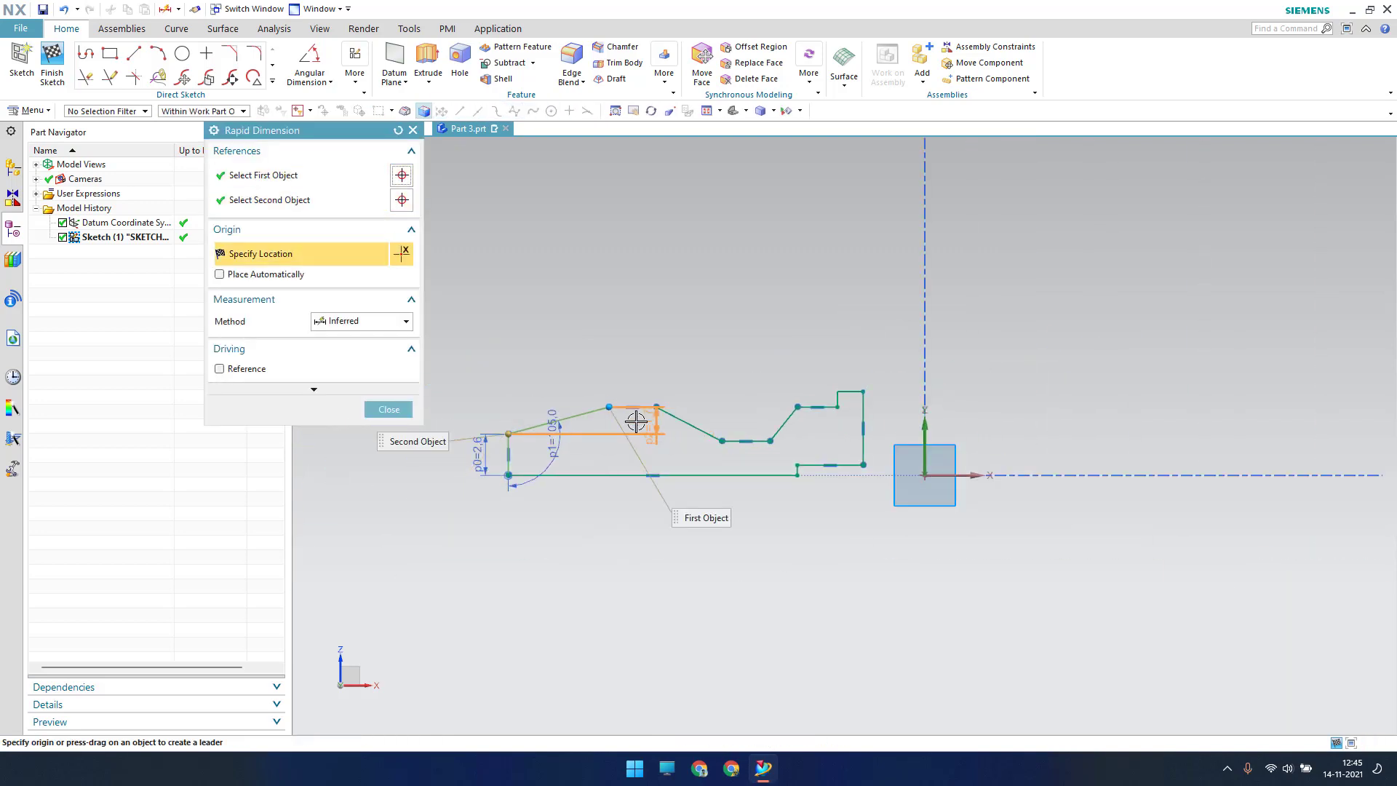
{"action": "left_click", "coordinate": [554, 355]}
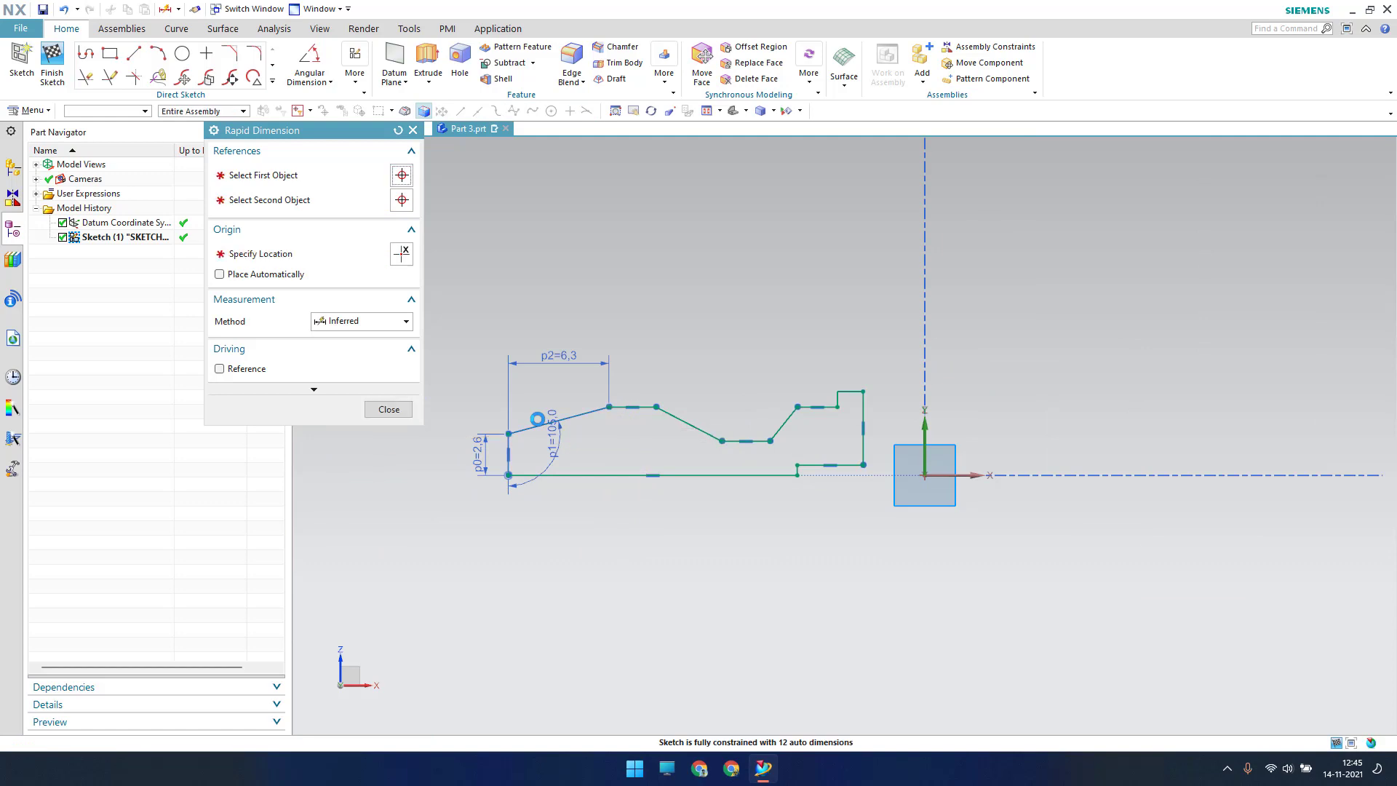
{"action": "type", "text": "2.3"}
{"action": "key", "text": "Return"}
{"action": "scroll", "coordinate": [536, 418], "scroll_direction": "up", "scroll_amount": 2}
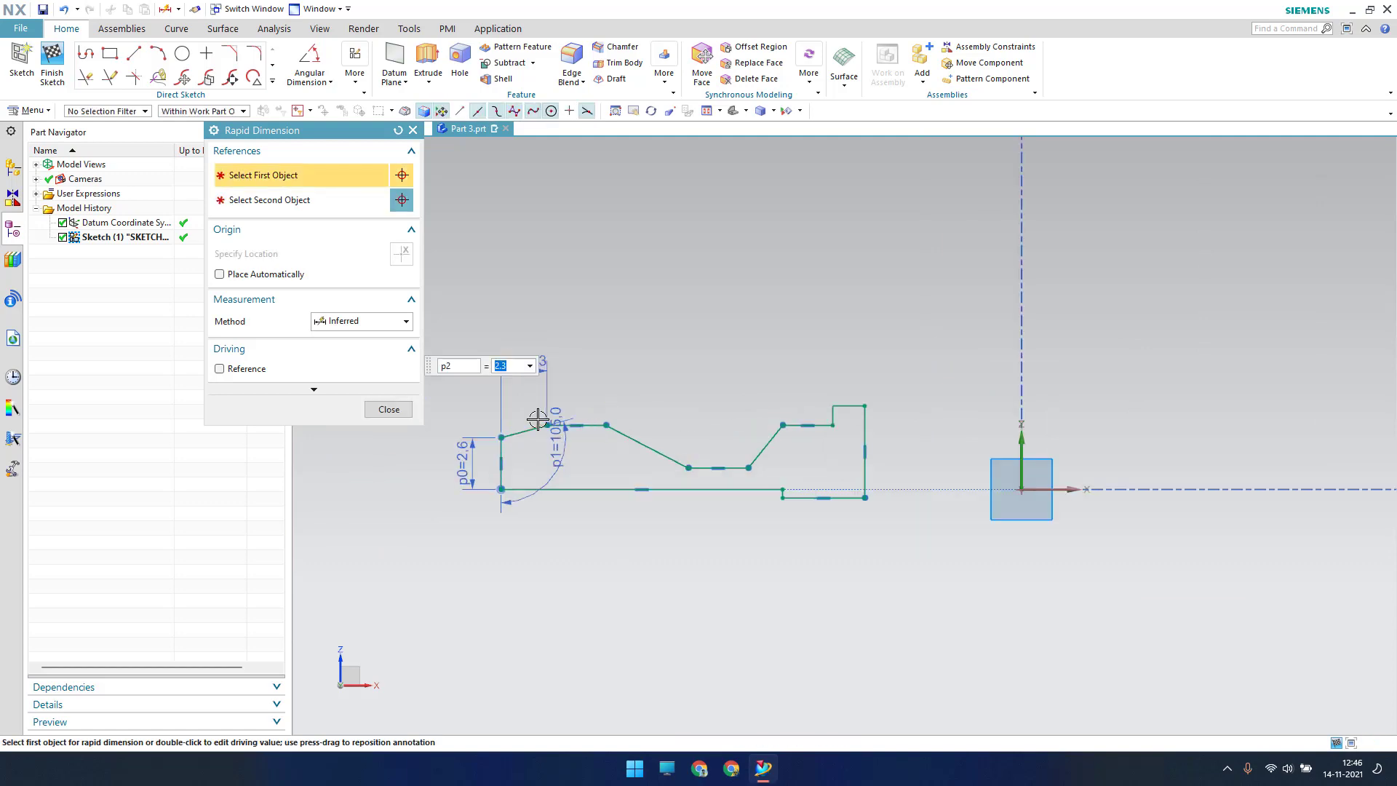
Dimension the short flat after the rising slope and set its length to 1.
{"action": "left_click", "coordinate": [603, 421]}
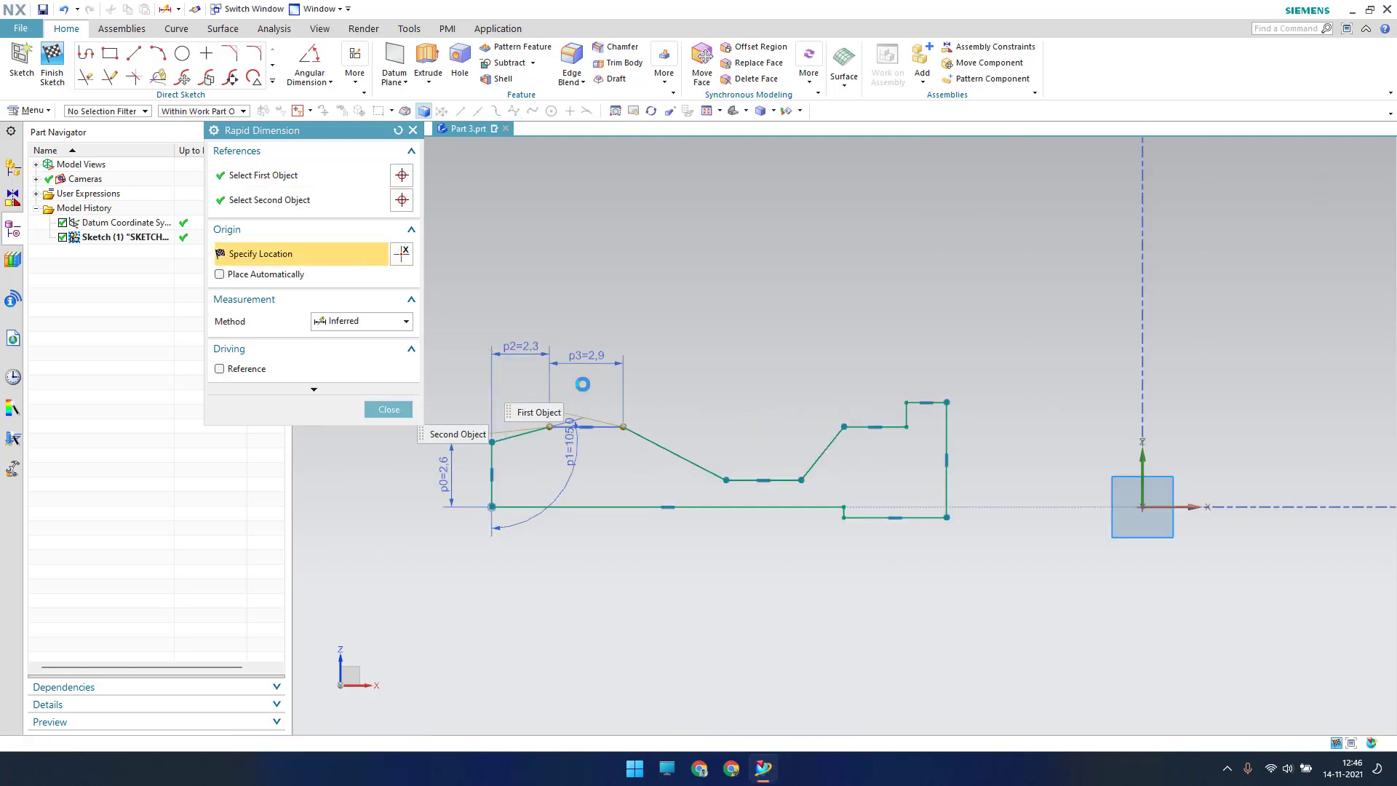
{"action": "left_click", "coordinate": [586, 360]}
{"action": "key", "text": "Return"}
{"action": "double_click", "coordinate": [582, 384]}
{"action": "type", "text": "1"}
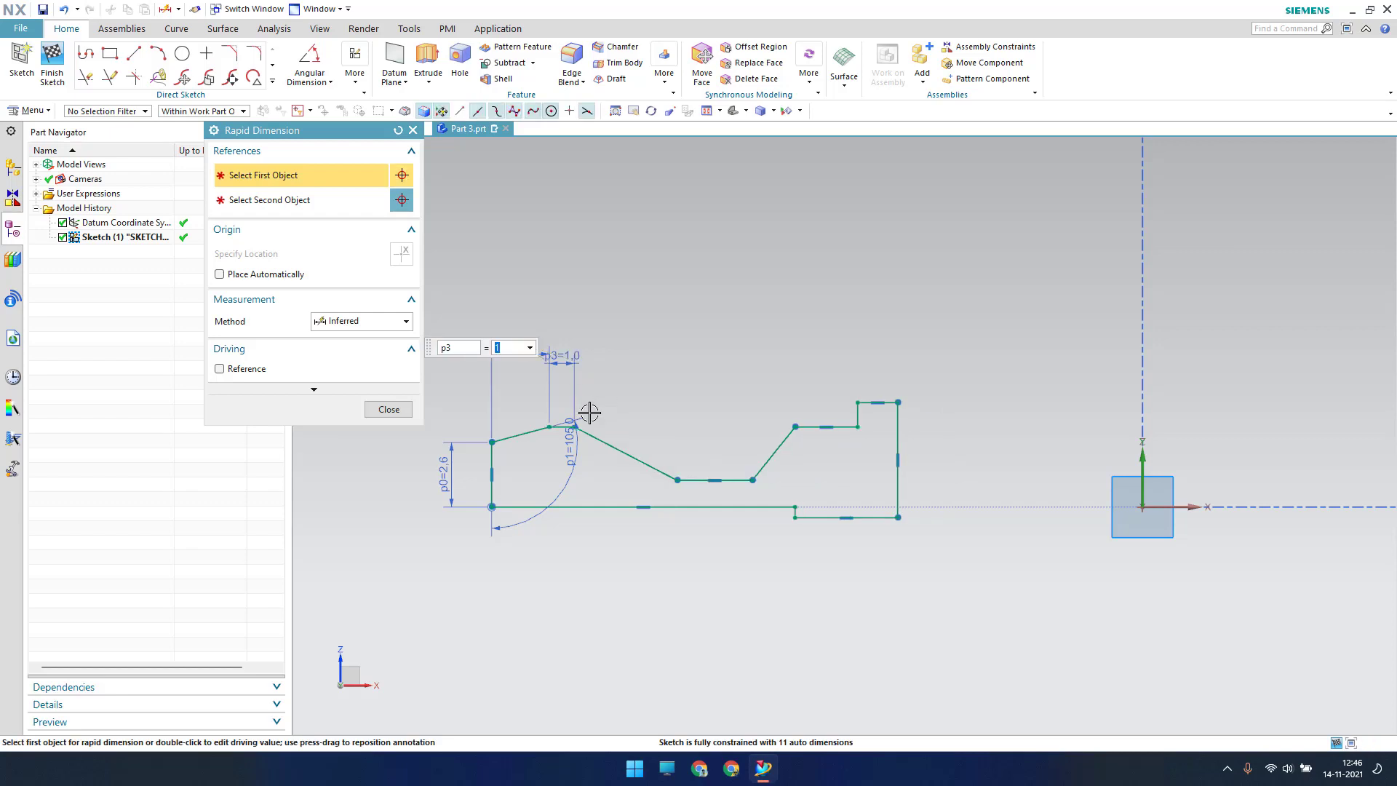
Dimension the descending slope's horizontal span as 1.7 and the low flat after it as 1.6, both above the profile.
{"action": "left_click", "coordinate": [670, 475]}
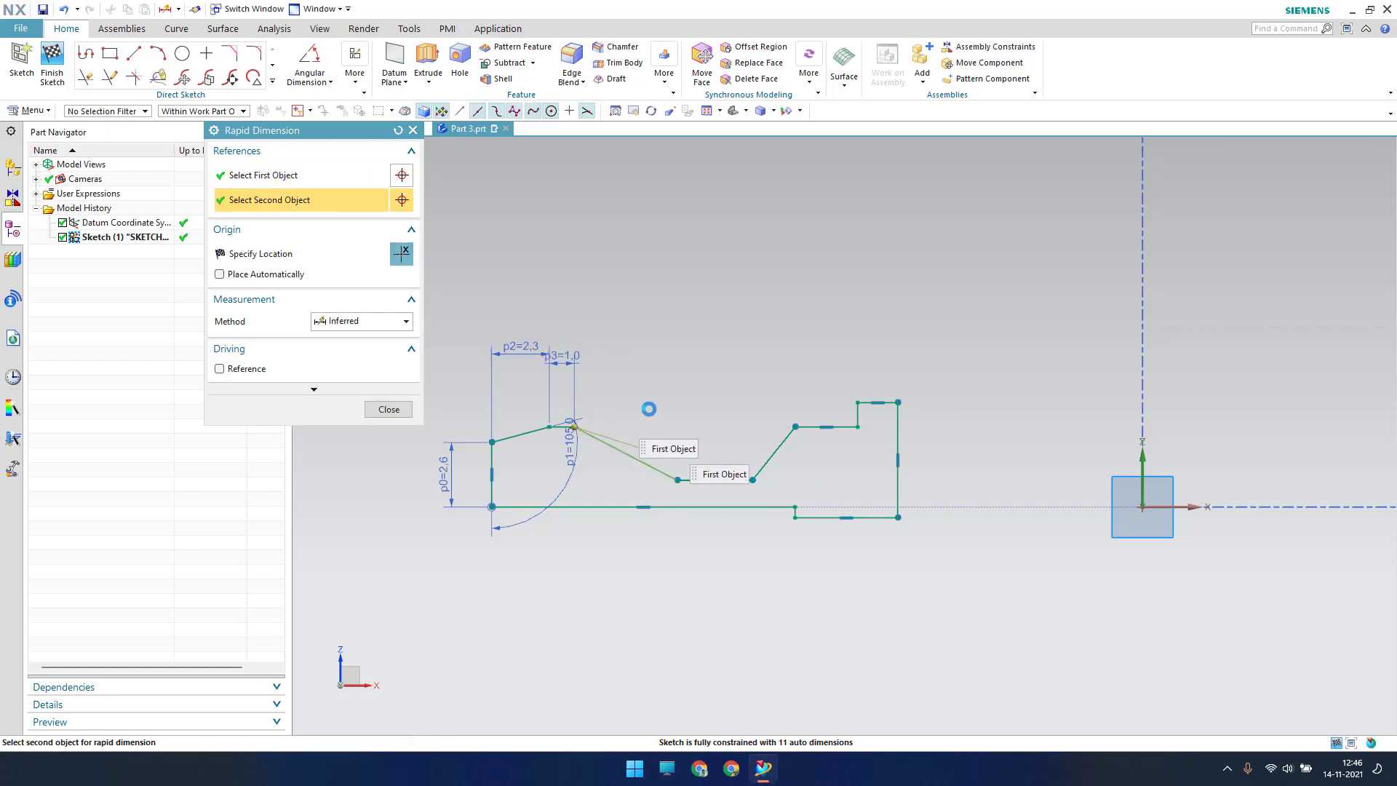
{"action": "left_click", "coordinate": [636, 344]}
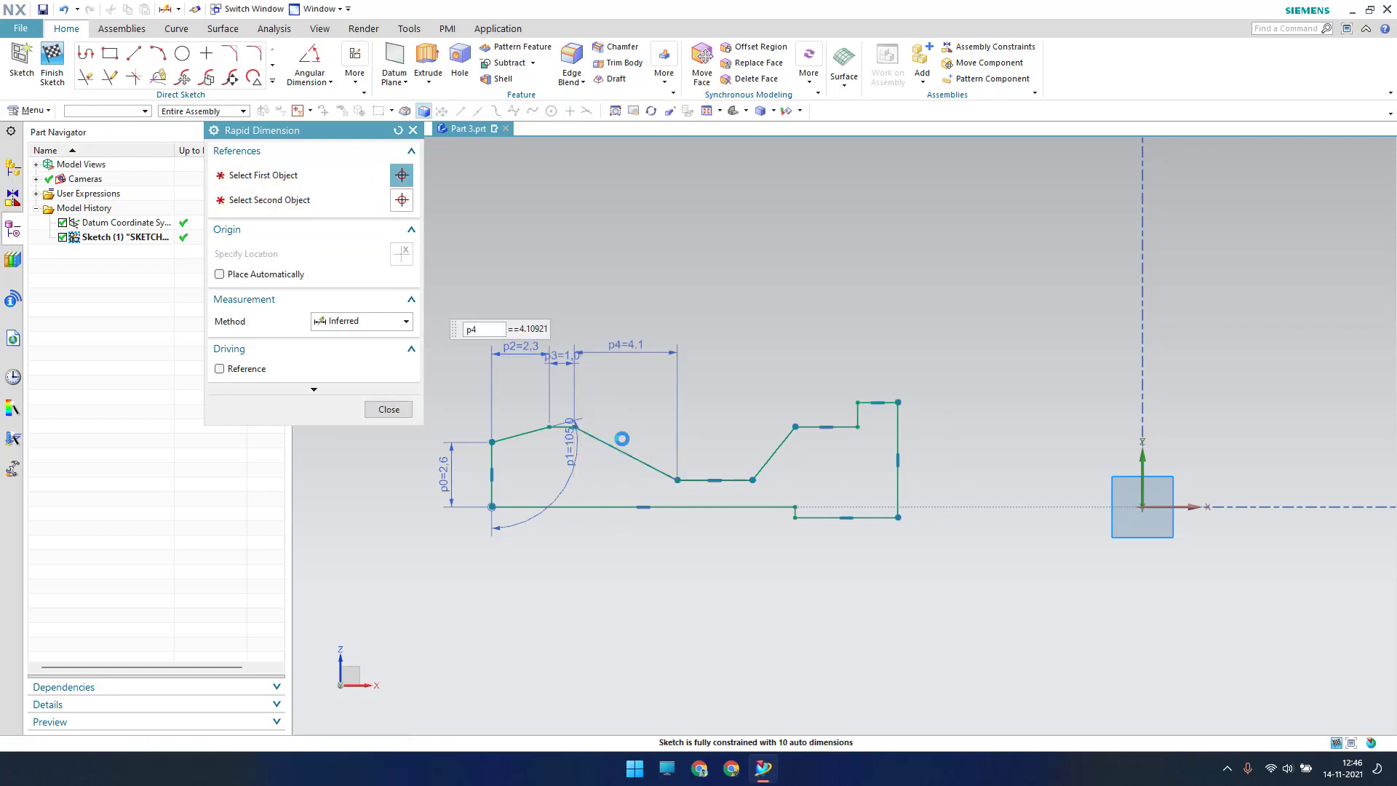
{"action": "type", "text": "1.7"}
{"action": "key", "text": "Return"}
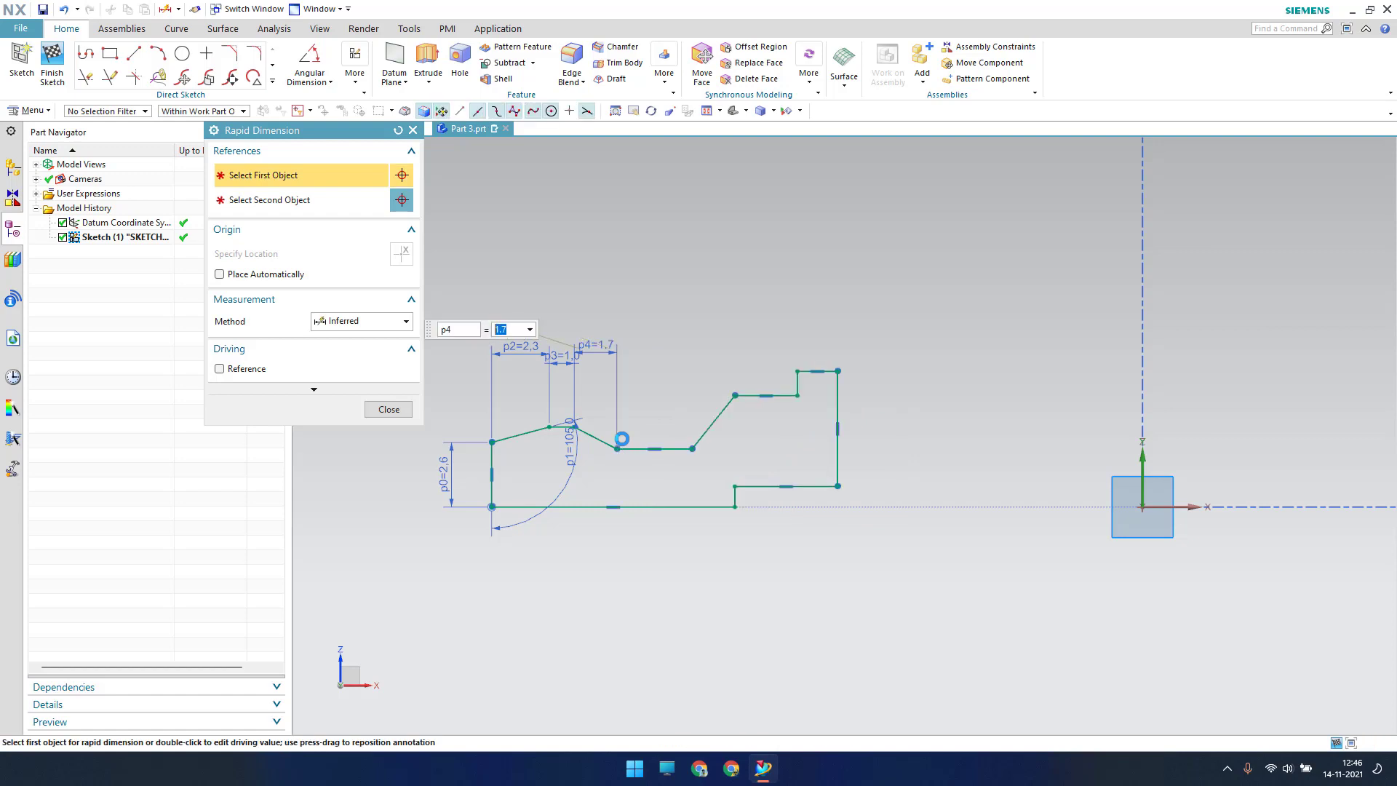
{"action": "left_click", "coordinate": [675, 448]}
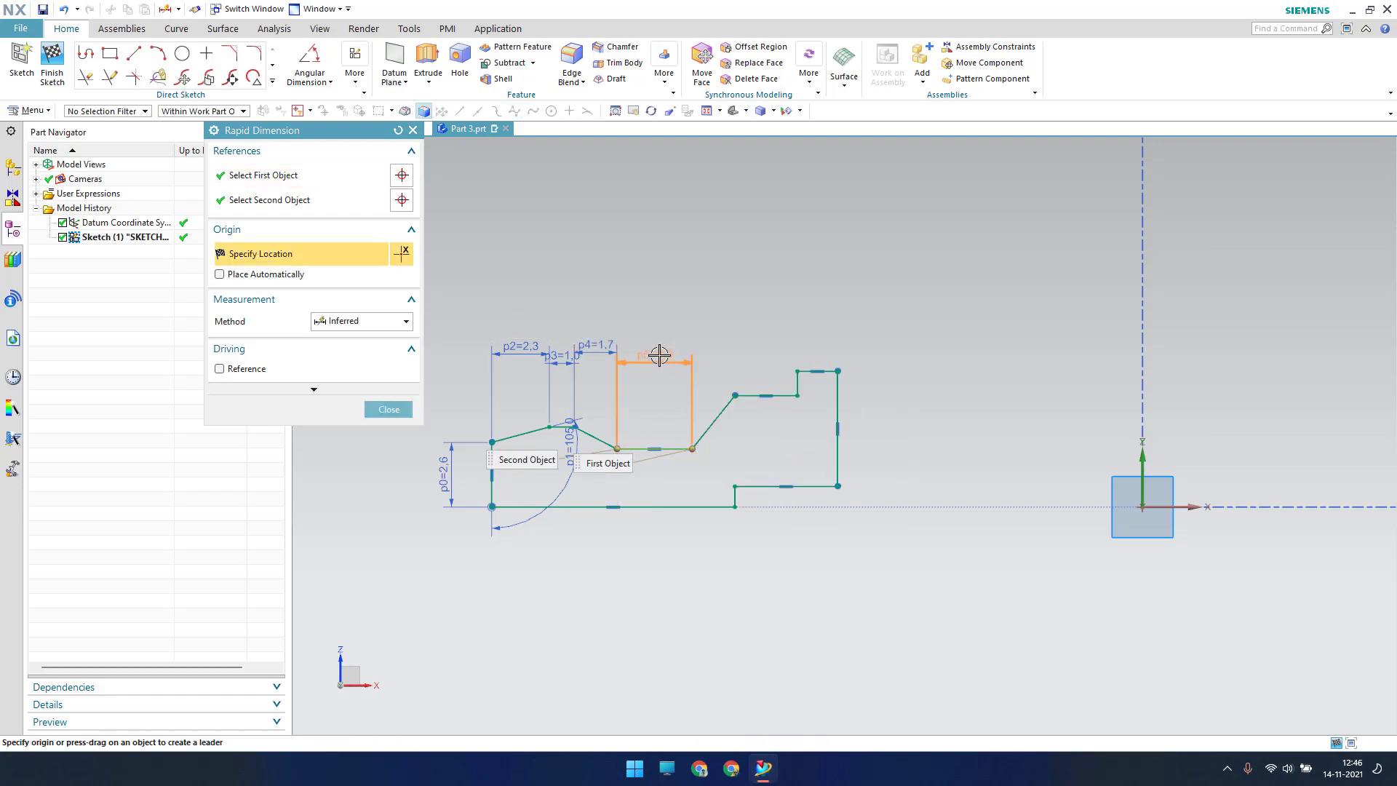
{"action": "left_click", "coordinate": [660, 360]}
{"action": "type", "text": "1.6"}
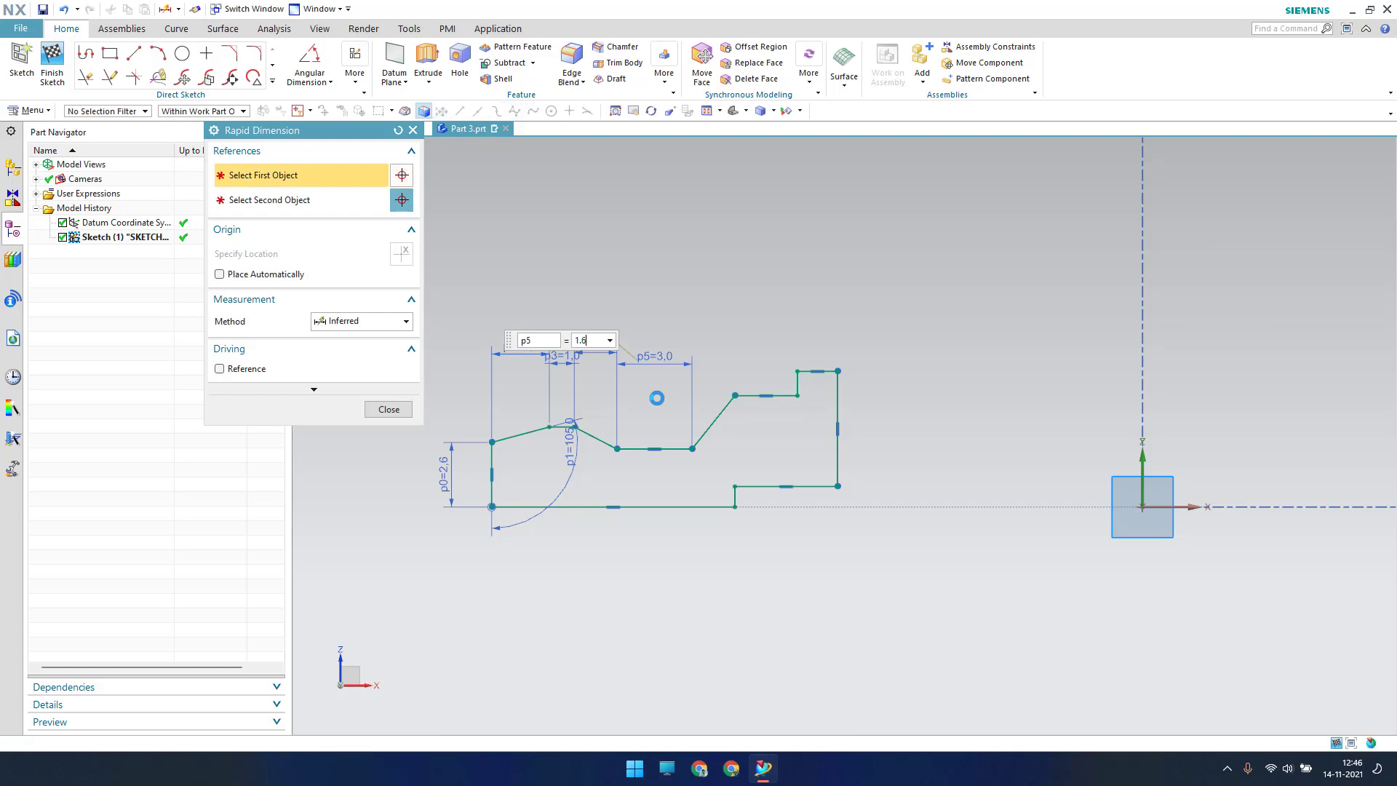
{"action": "key", "text": "Return"}
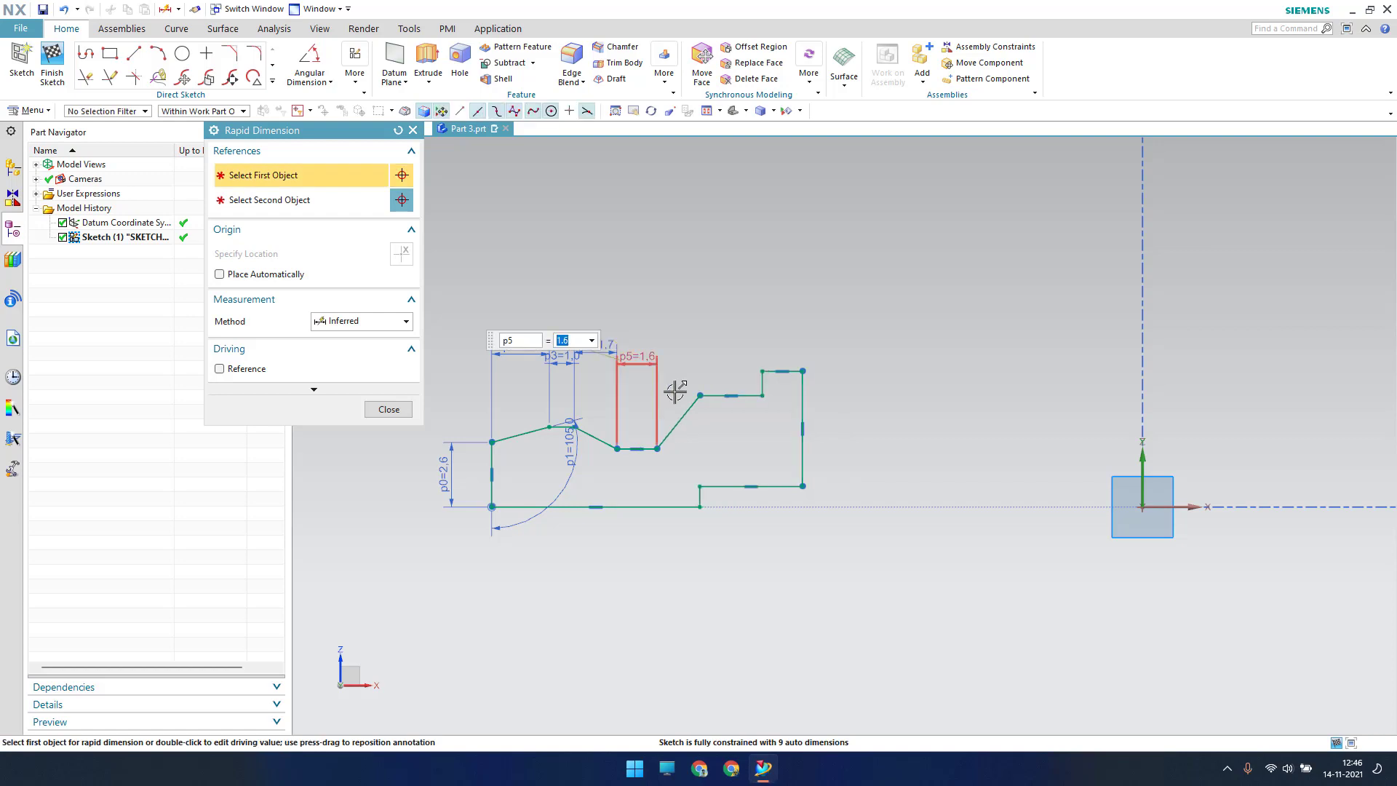
Dimension the upper flat after the second rising slope and set its length to 3.15.
{"action": "left_click", "coordinate": [721, 390]}
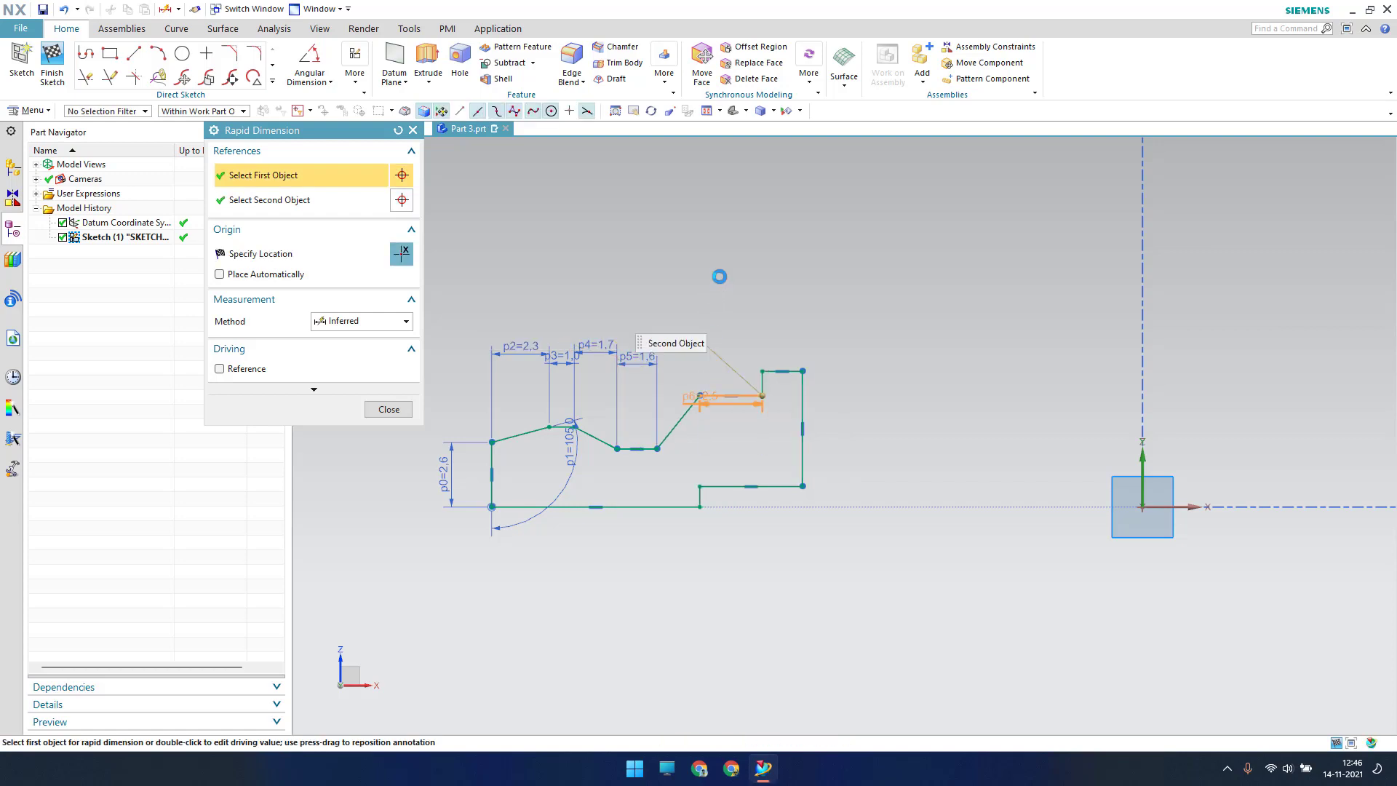
{"action": "left_click", "coordinate": [708, 314]}
{"action": "type", "text": "3"}
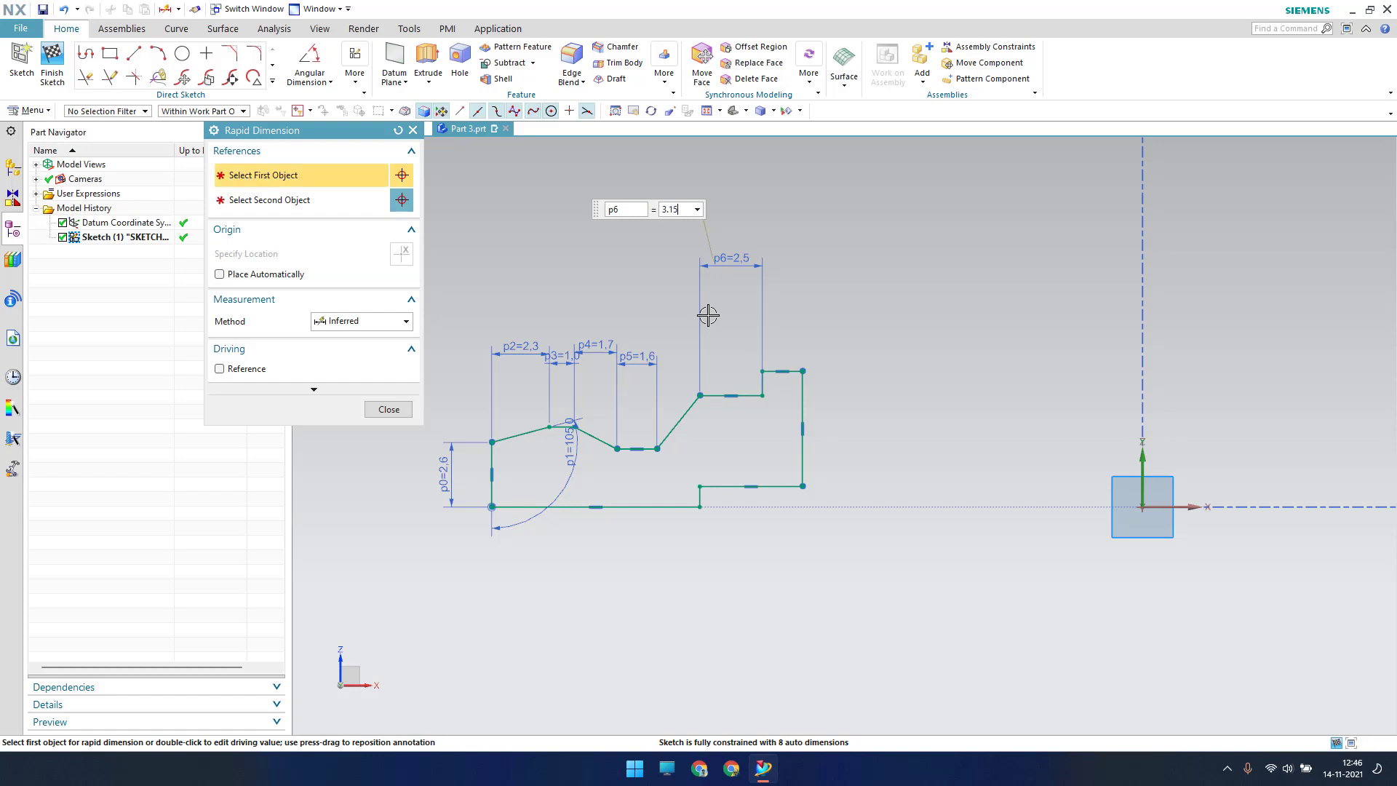
{"action": "type", "text": ".15"}
{"action": "key", "text": "Return"}
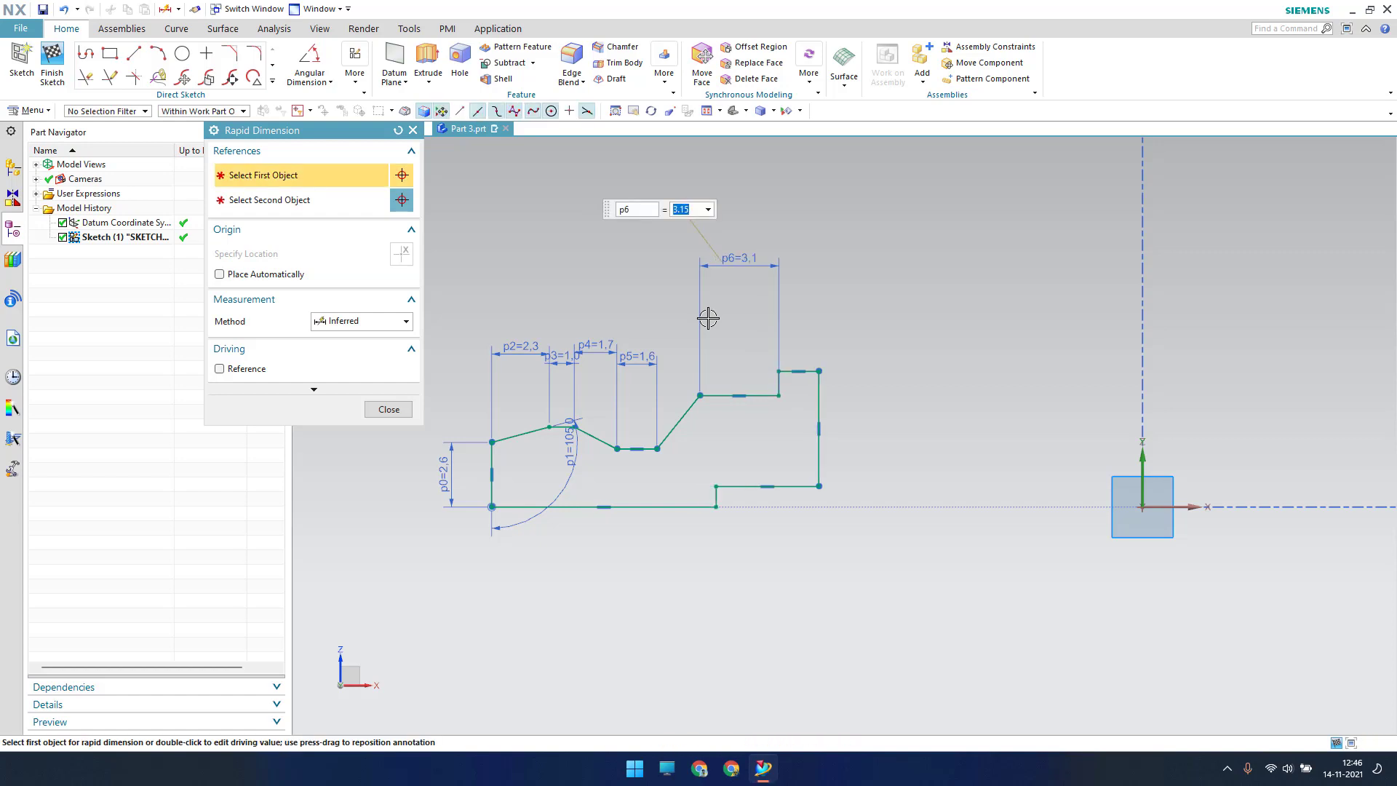
Dimension the horizontal distance from the base line's inner end to the outer vertical line's lower corner as 2.7, below the profile.
{"action": "left_click", "coordinate": [717, 505]}
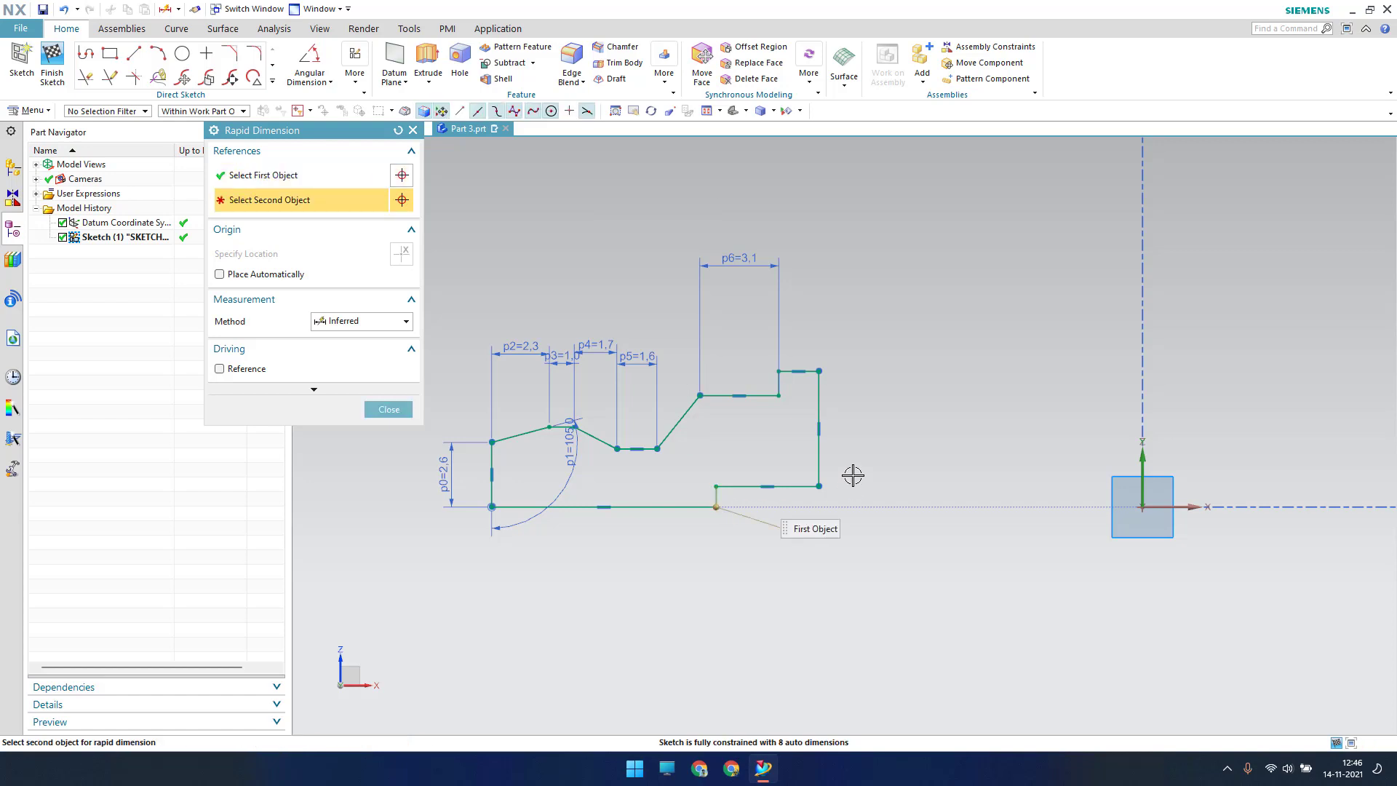
{"action": "left_click", "coordinate": [820, 485]}
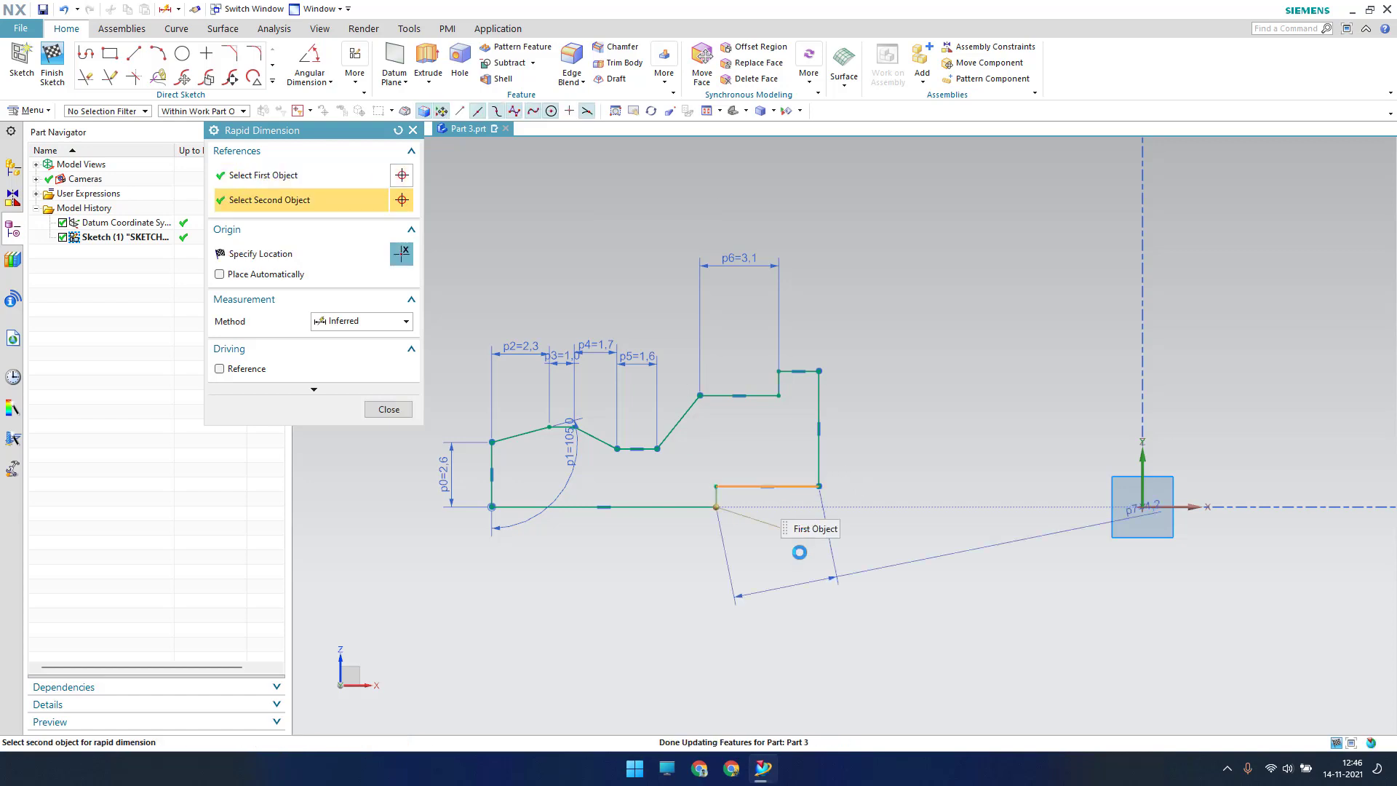
{"action": "left_click", "coordinate": [713, 616]}
{"action": "type", "text": "2.7"}
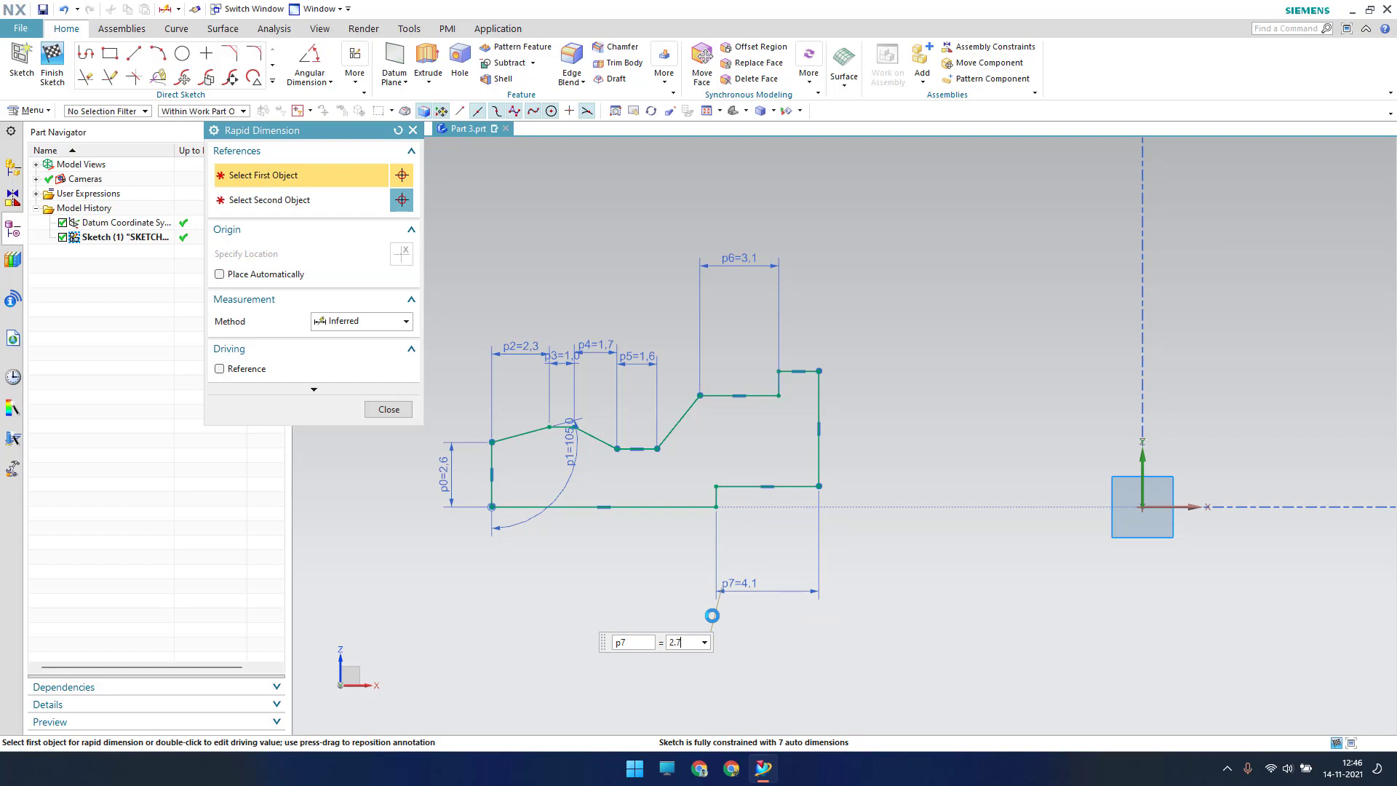
{"action": "key", "text": "Return"}
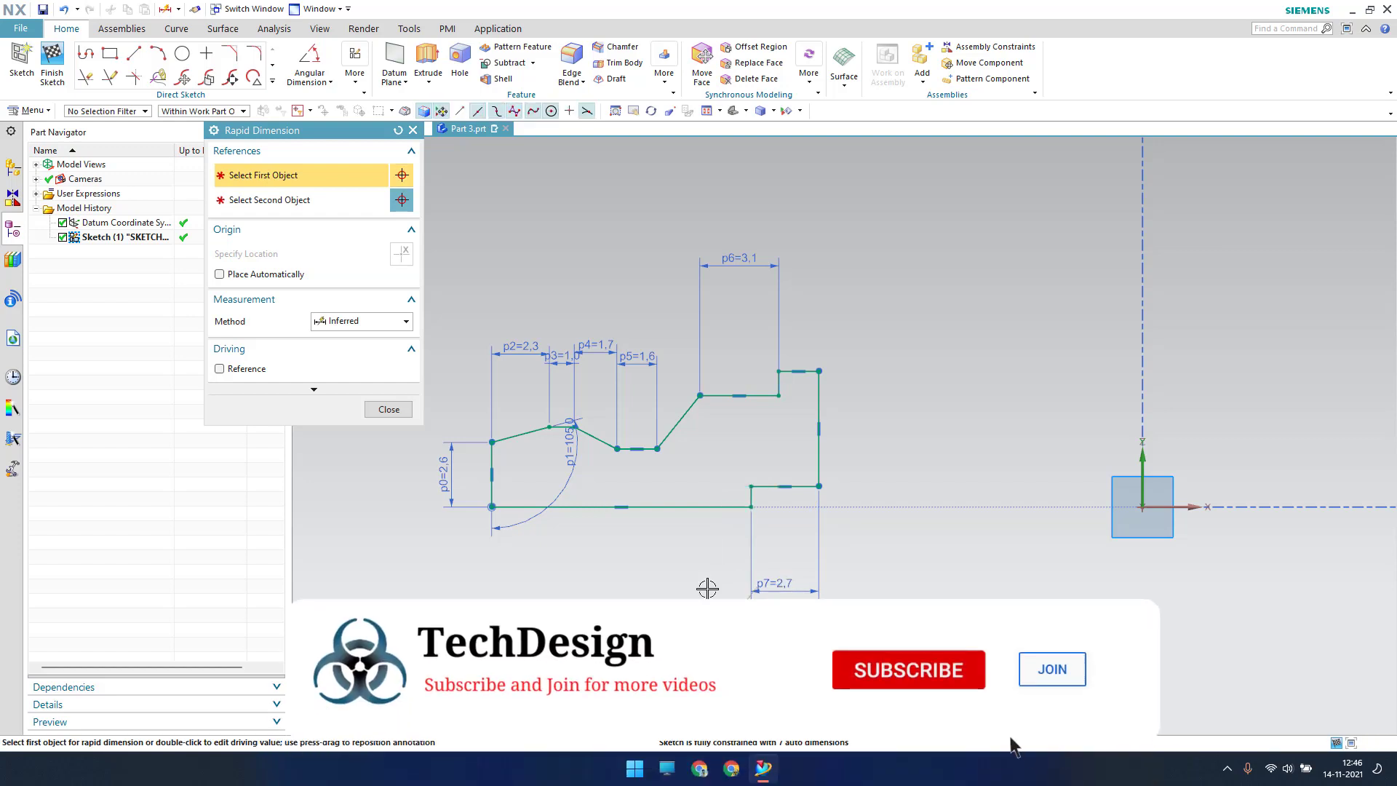
Dimension the base line between its two end points and set its length to 8.3, below the profile.
{"action": "left_click", "coordinate": [750, 507]}
{"action": "left_click", "coordinate": [492, 506]}
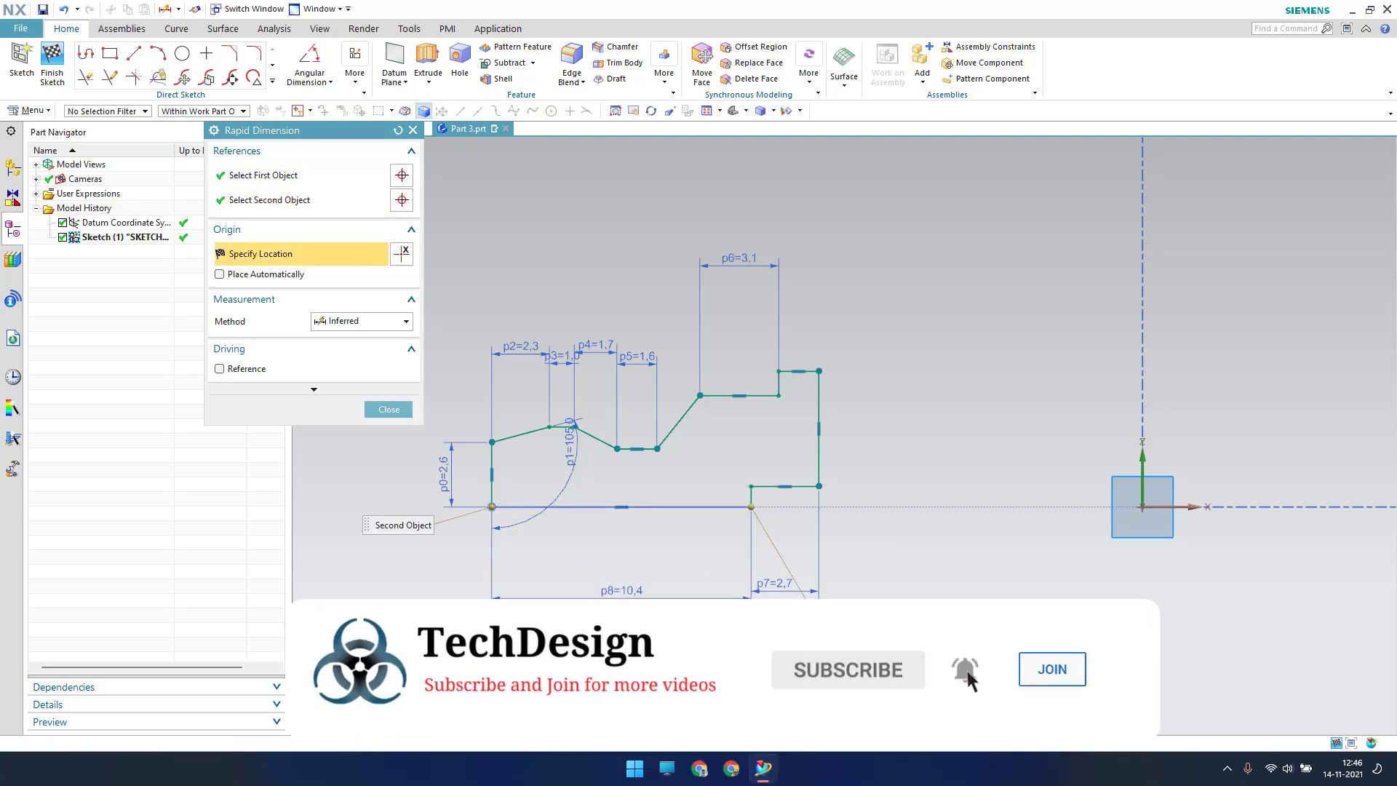
{"action": "left_click", "coordinate": [611, 590]}
{"action": "key", "text": "Return"}
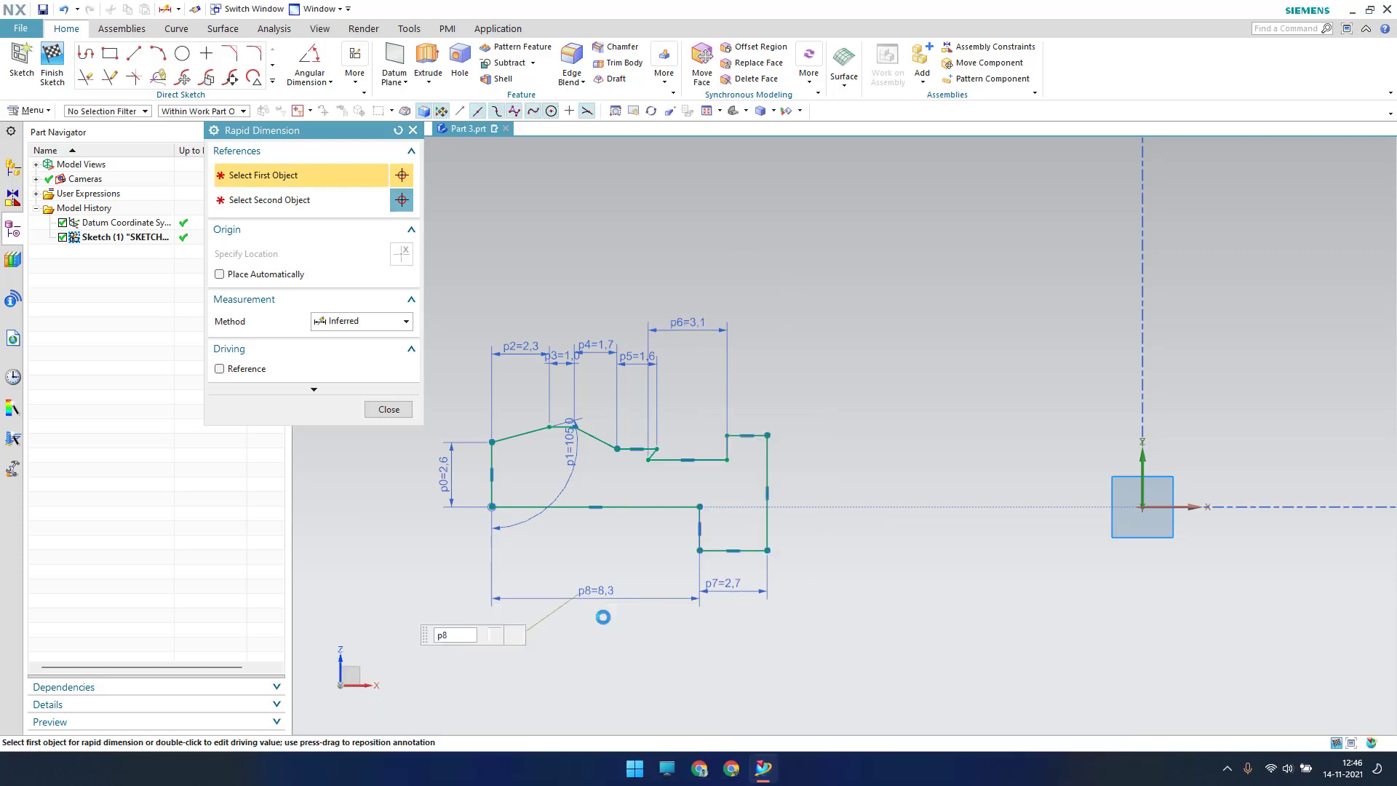
Reposition the start corner of the 3.15 flat up and outward so the second slope rises away from the low flat.
{"action": "scroll", "coordinate": [625, 465], "scroll_direction": "up", "scroll_amount": 5}
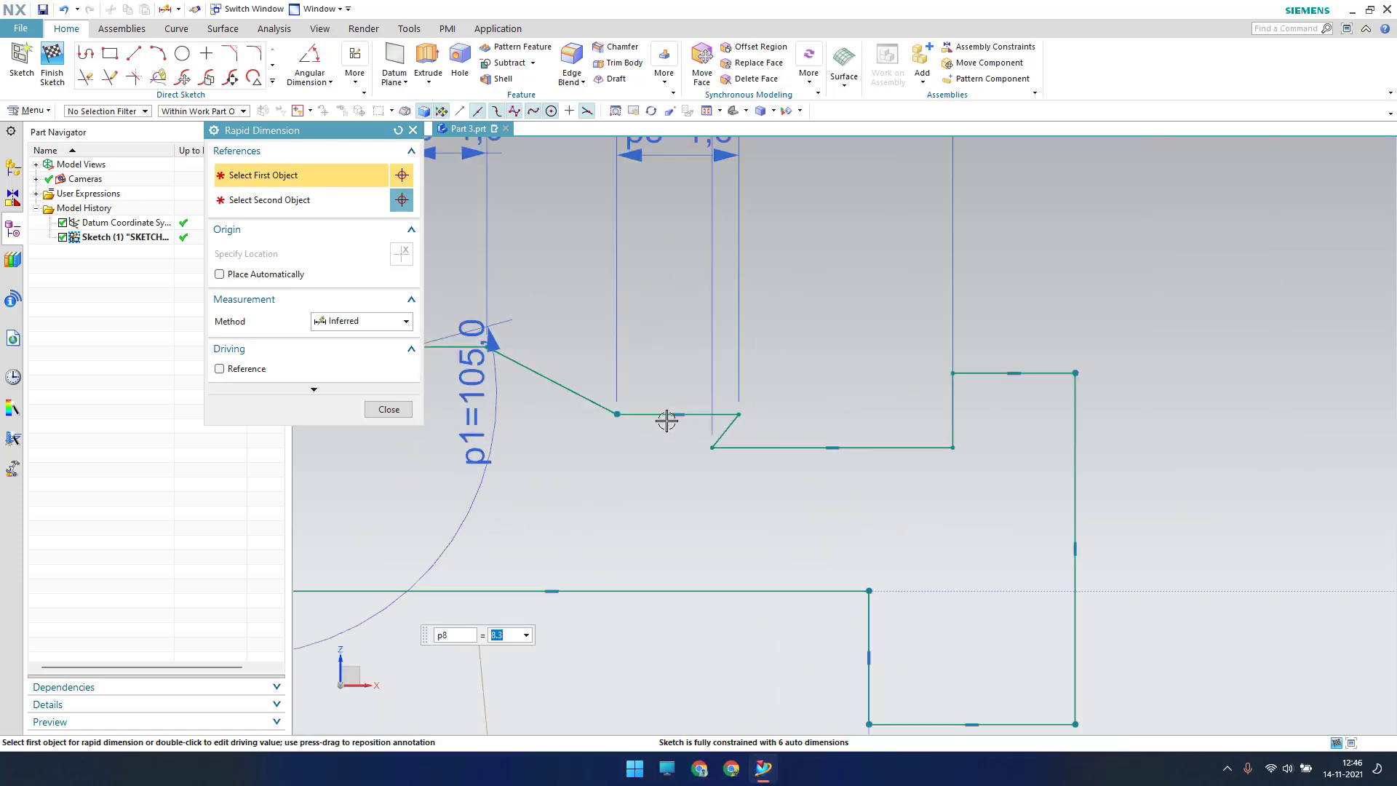
{"action": "key", "text": "Escape"}
{"action": "mouse_move", "coordinate": [716, 451]}
{"action": "left_mouse_down"}
{"action": "mouse_move", "coordinate": [761, 424]}
{"action": "mouse_move", "coordinate": [773, 392]}
{"action": "mouse_move", "coordinate": [757, 381]}
{"action": "left_mouse_up"}
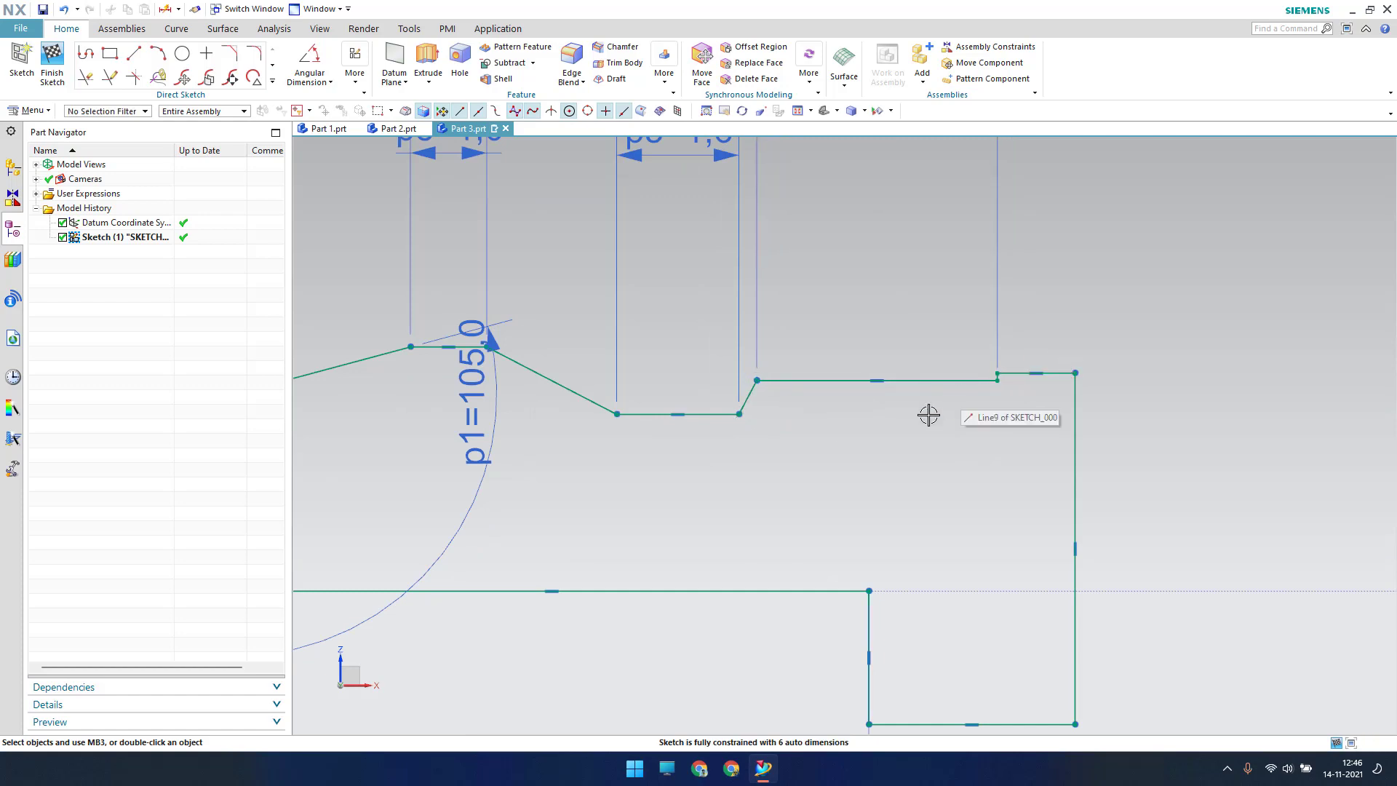
{"action": "scroll", "coordinate": [904, 405], "scroll_direction": "down", "scroll_amount": 1}
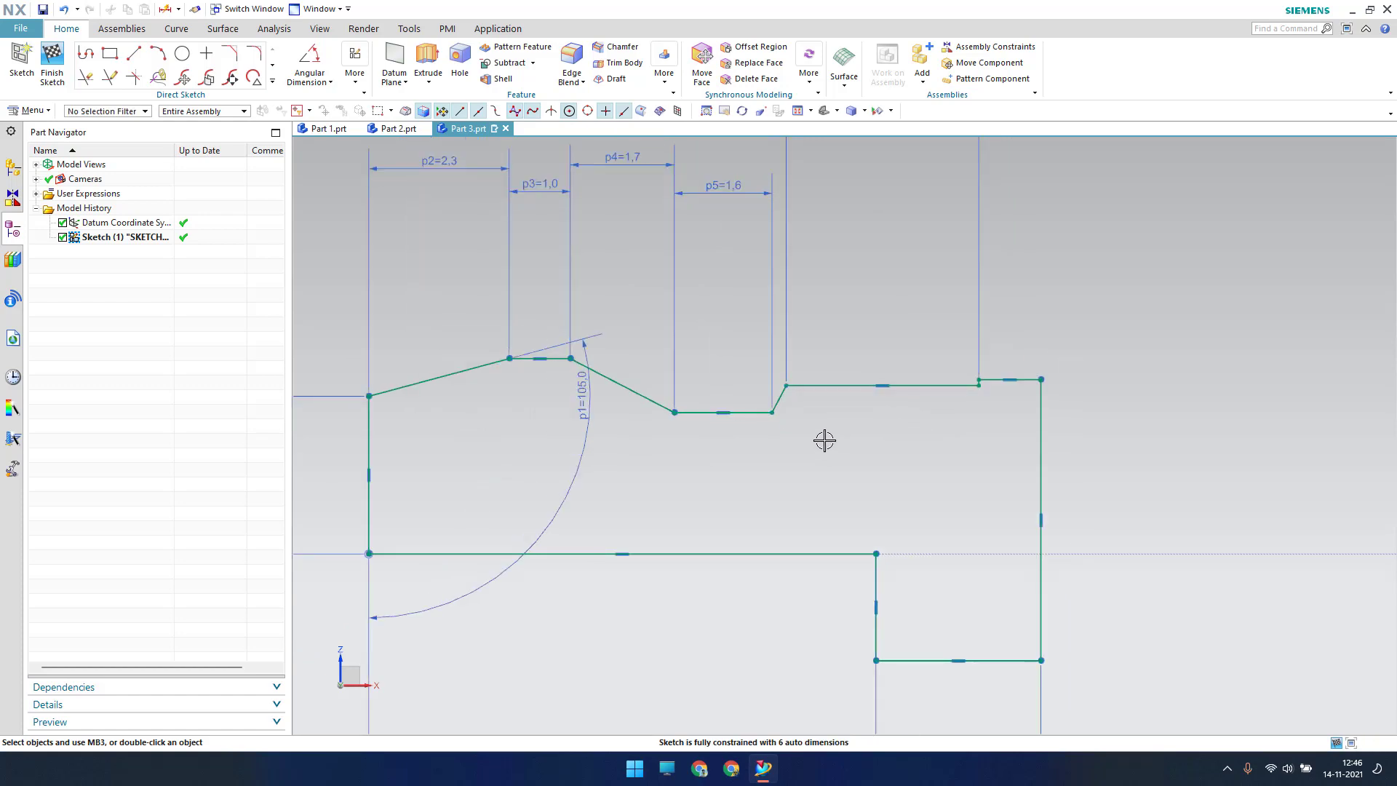
Set a 135° angle between the 1.6 low flat and the second rising slope.
{"action": "scroll", "coordinate": [774, 400], "scroll_direction": "up", "scroll_amount": 3}
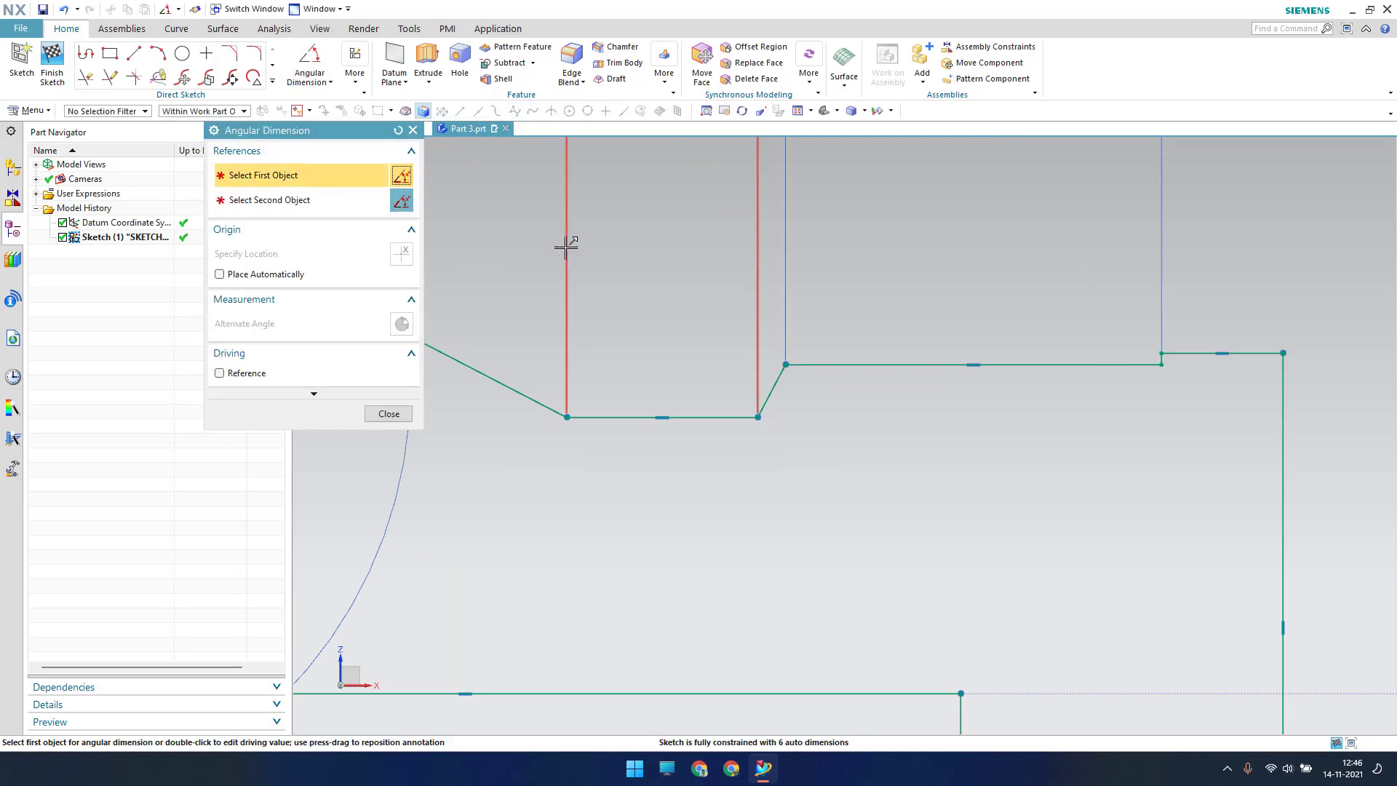
{"action": "scroll", "coordinate": [568, 244], "scroll_direction": "up", "scroll_amount": 3}
{"action": "left_click", "coordinate": [926, 661]}
{"action": "left_click", "coordinate": [1074, 584]}
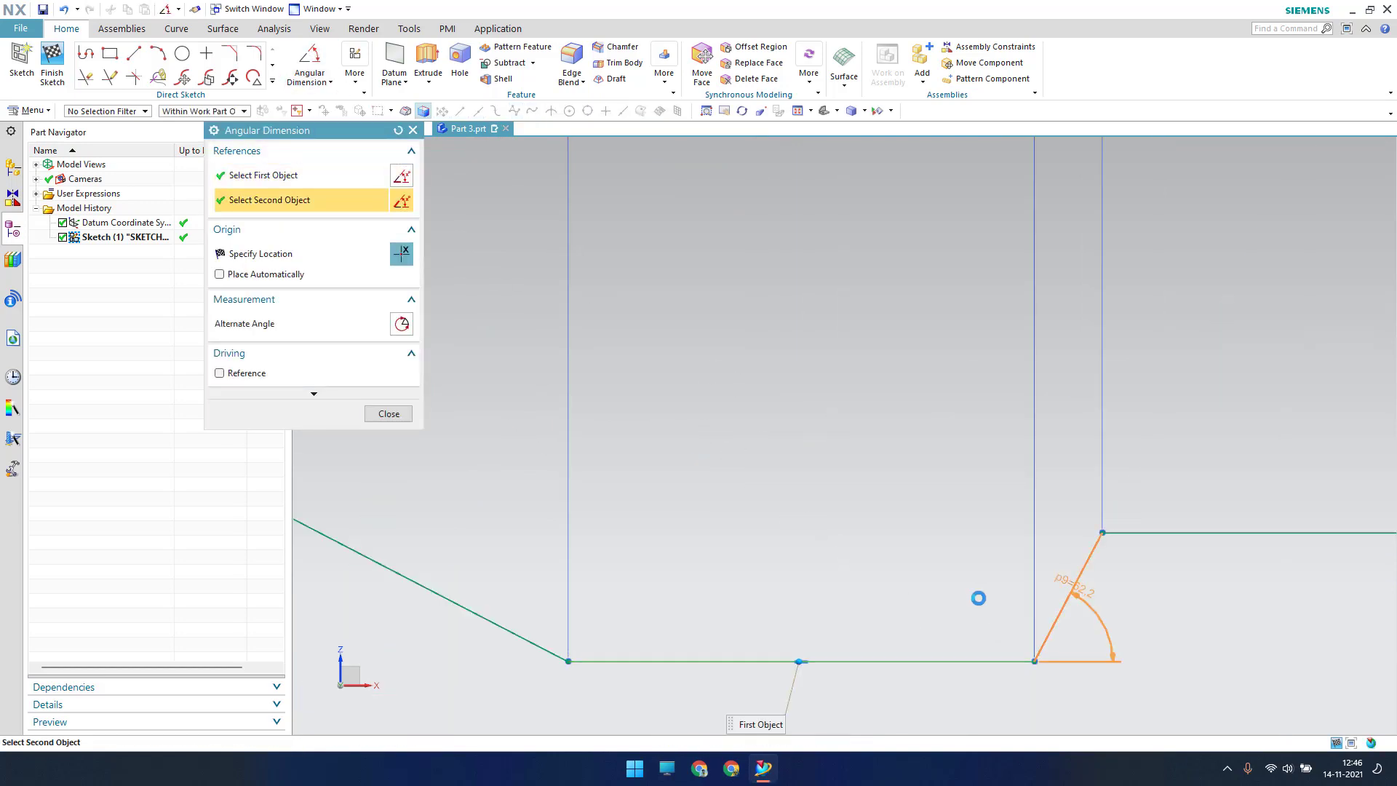
{"action": "left_click", "coordinate": [929, 617]}
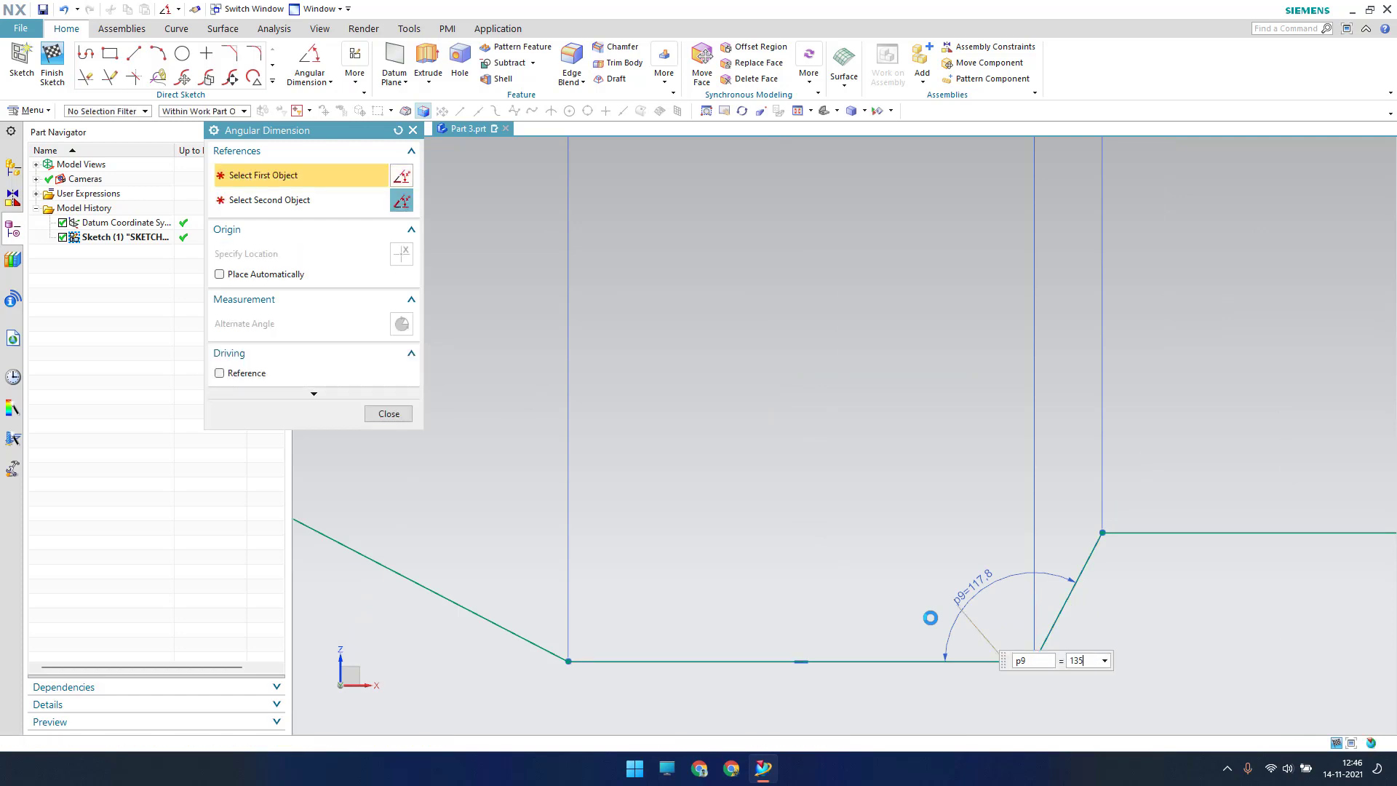
{"action": "key", "text": "Escape"}
{"action": "scroll", "coordinate": [789, 500], "scroll_direction": "down", "scroll_amount": 5}
{"action": "scroll", "coordinate": [777, 495], "scroll_direction": "down", "scroll_amount": 5}
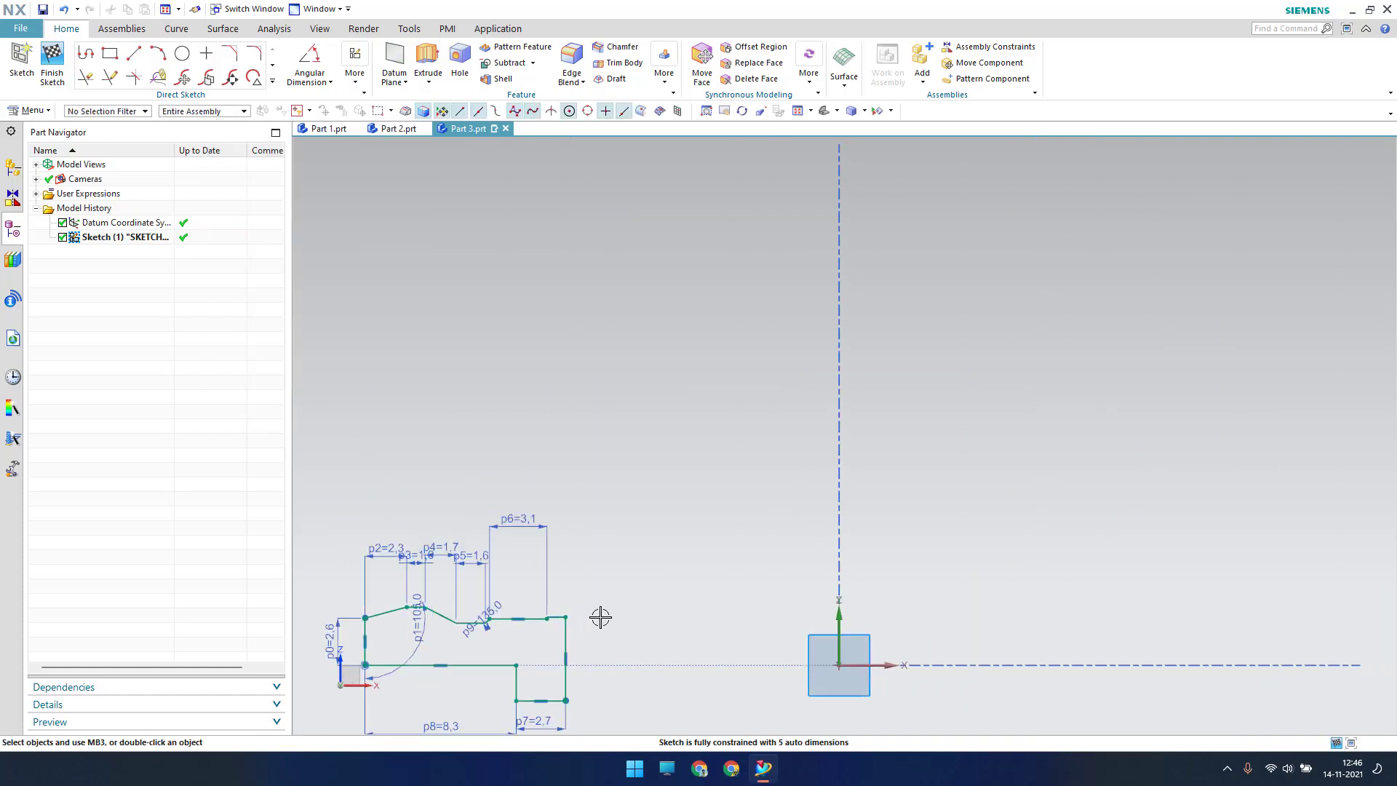
Move the outer vertical line's lower corner up above the X axis so the end step lies inside the profile.
{"action": "scroll", "coordinate": [663, 491], "scroll_direction": "up", "scroll_amount": 4}
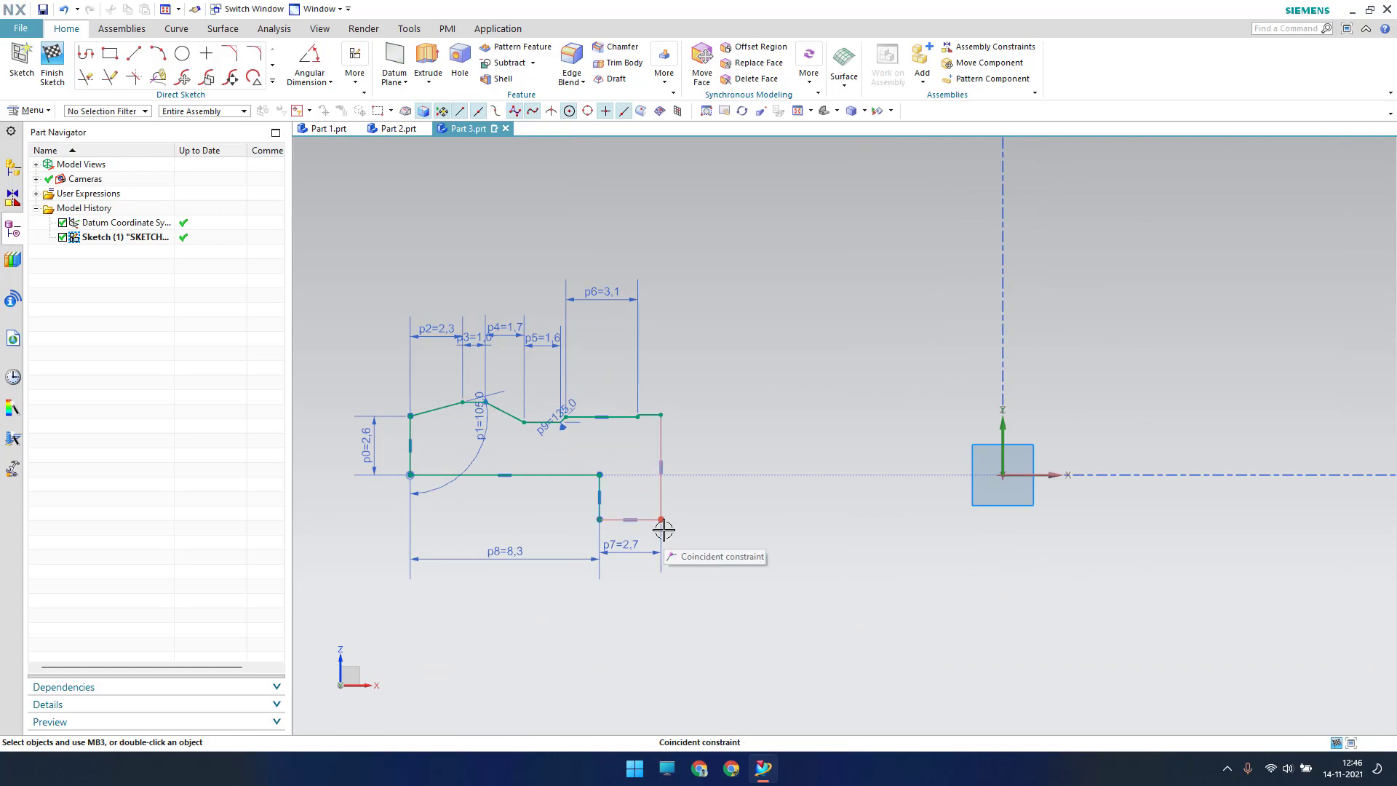
{"action": "scroll", "coordinate": [662, 551], "scroll_direction": "up", "scroll_amount": 1}
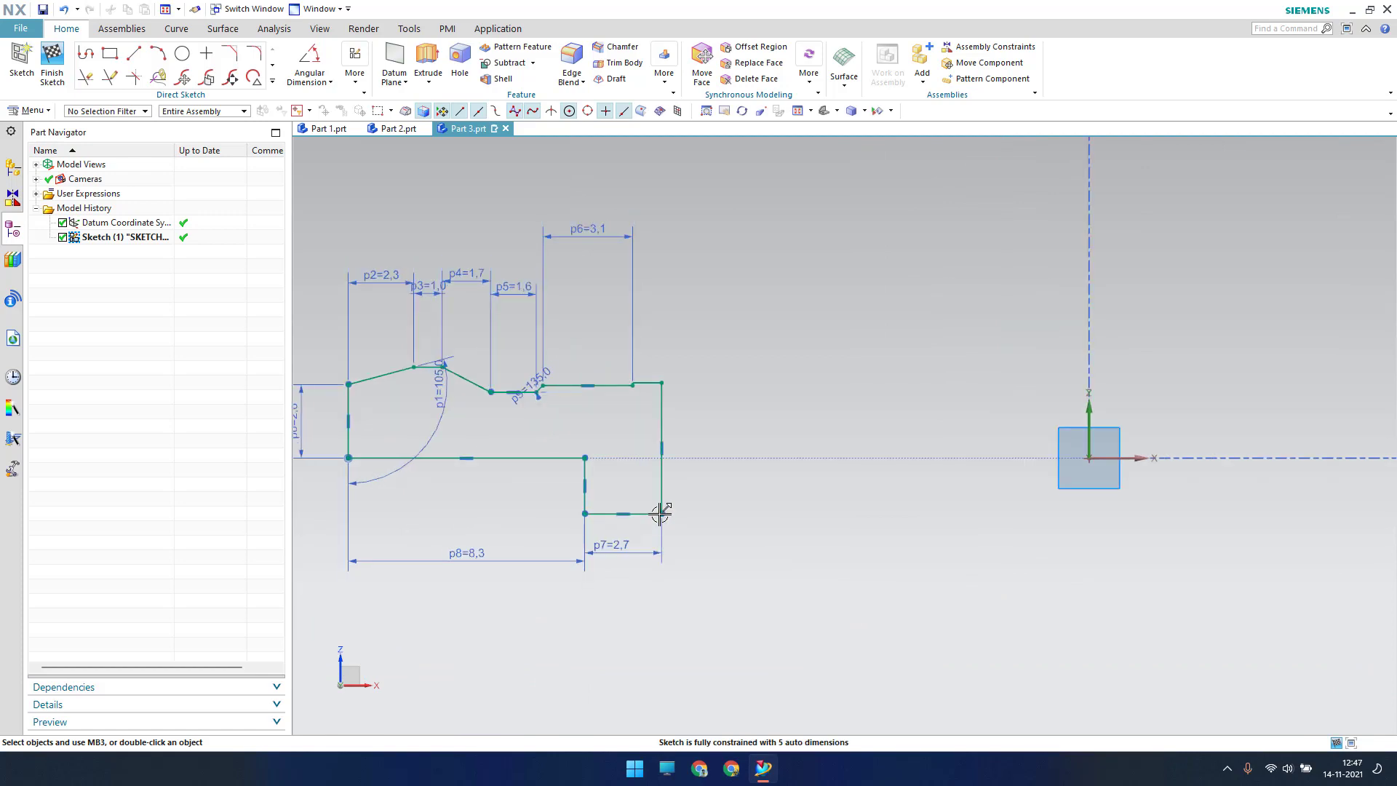
{"action": "mouse_move", "coordinate": [661, 514]}
{"action": "left_mouse_down"}
{"action": "mouse_move", "coordinate": [618, 447]}
{"action": "mouse_move", "coordinate": [618, 414]}
{"action": "mouse_move", "coordinate": [639, 434]}
{"action": "left_mouse_up"}
{"action": "scroll", "coordinate": [609, 437], "scroll_direction": "down", "scroll_amount": 2}
{"action": "scroll", "coordinate": [613, 411], "scroll_direction": "up", "scroll_amount": 5}
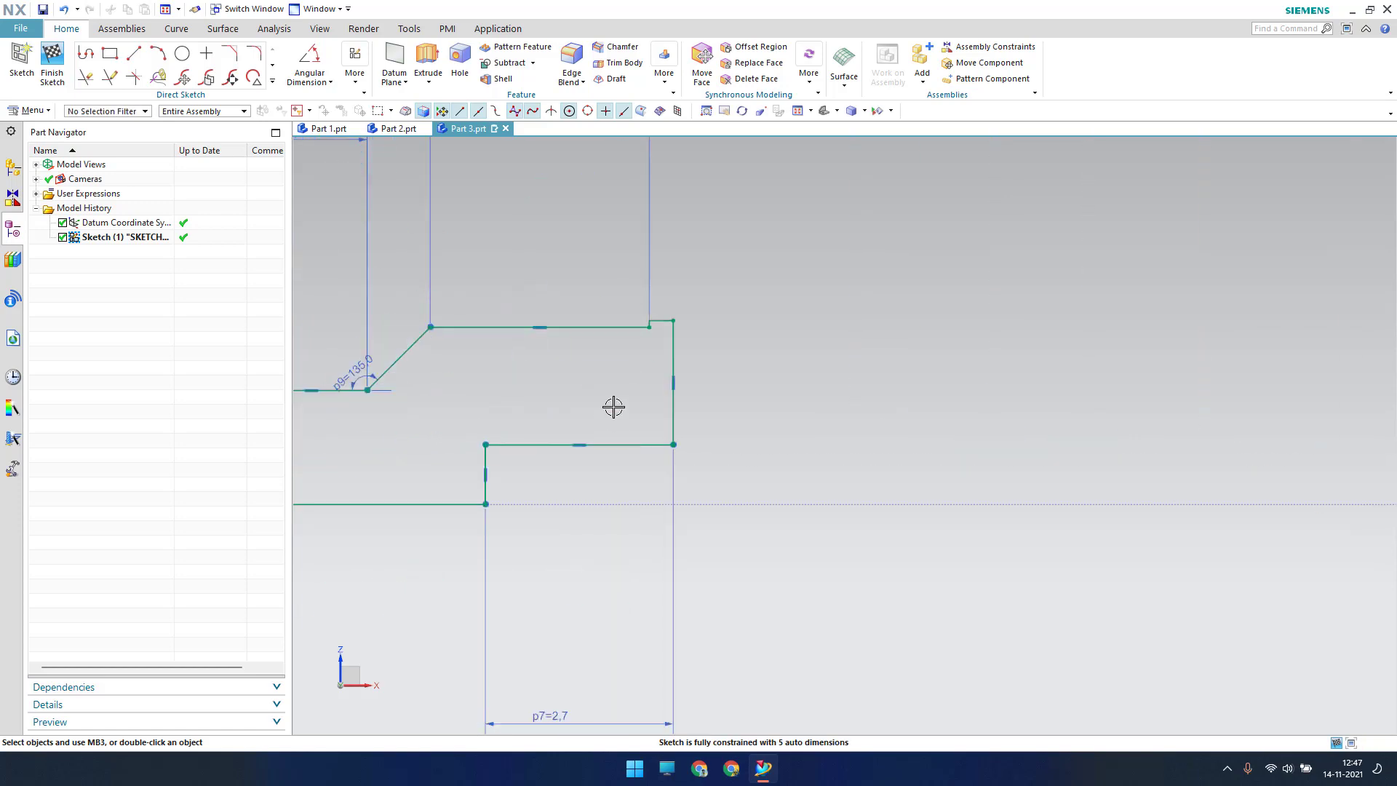
Dimension the vertical distance between the 3.15 upper flat and the 2.7 lower step line and set it to 1.
{"action": "middle_click_drag", "start_coordinate": [614, 407], "coordinate": [637, 416], "text": "shift"}
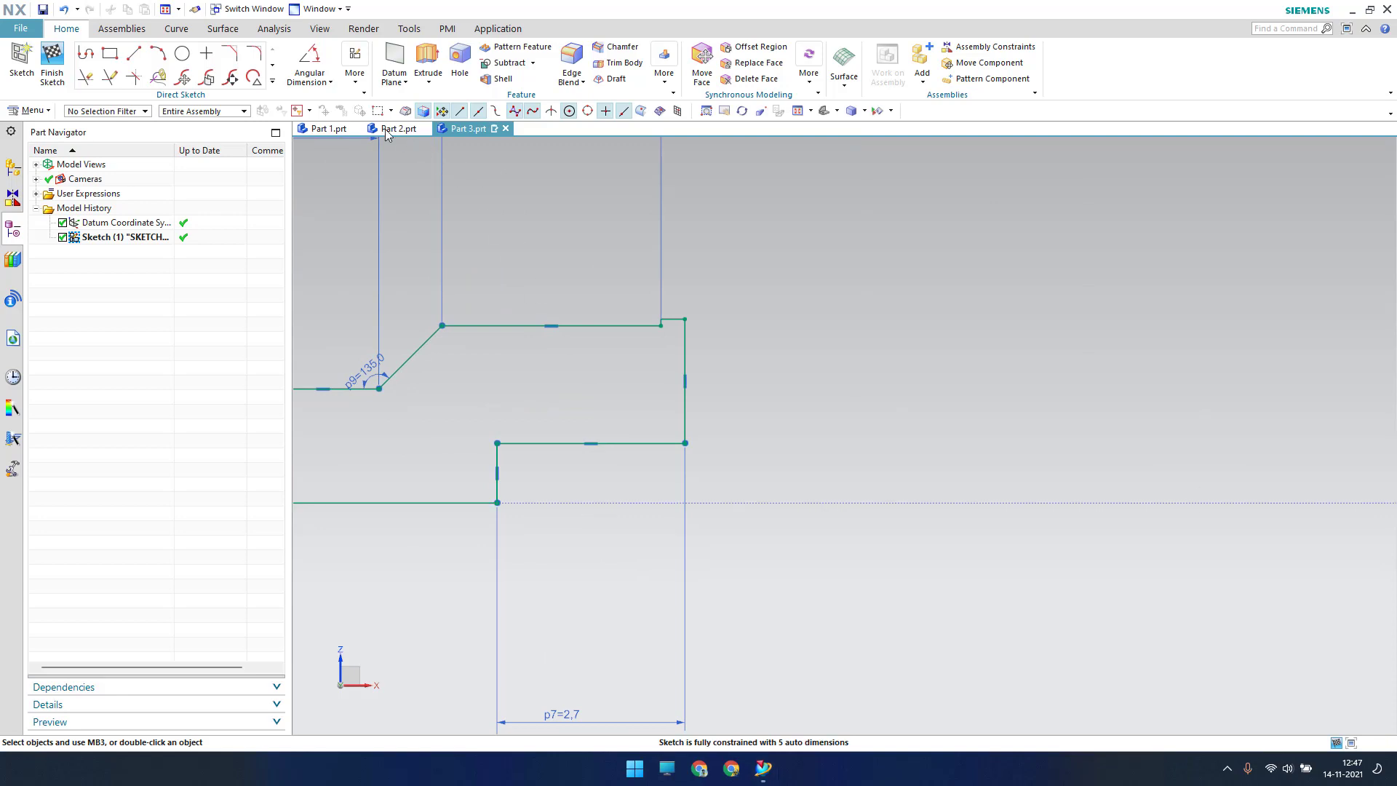
{"action": "left_click", "coordinate": [330, 81]}
{"action": "left_click", "coordinate": [342, 129]}
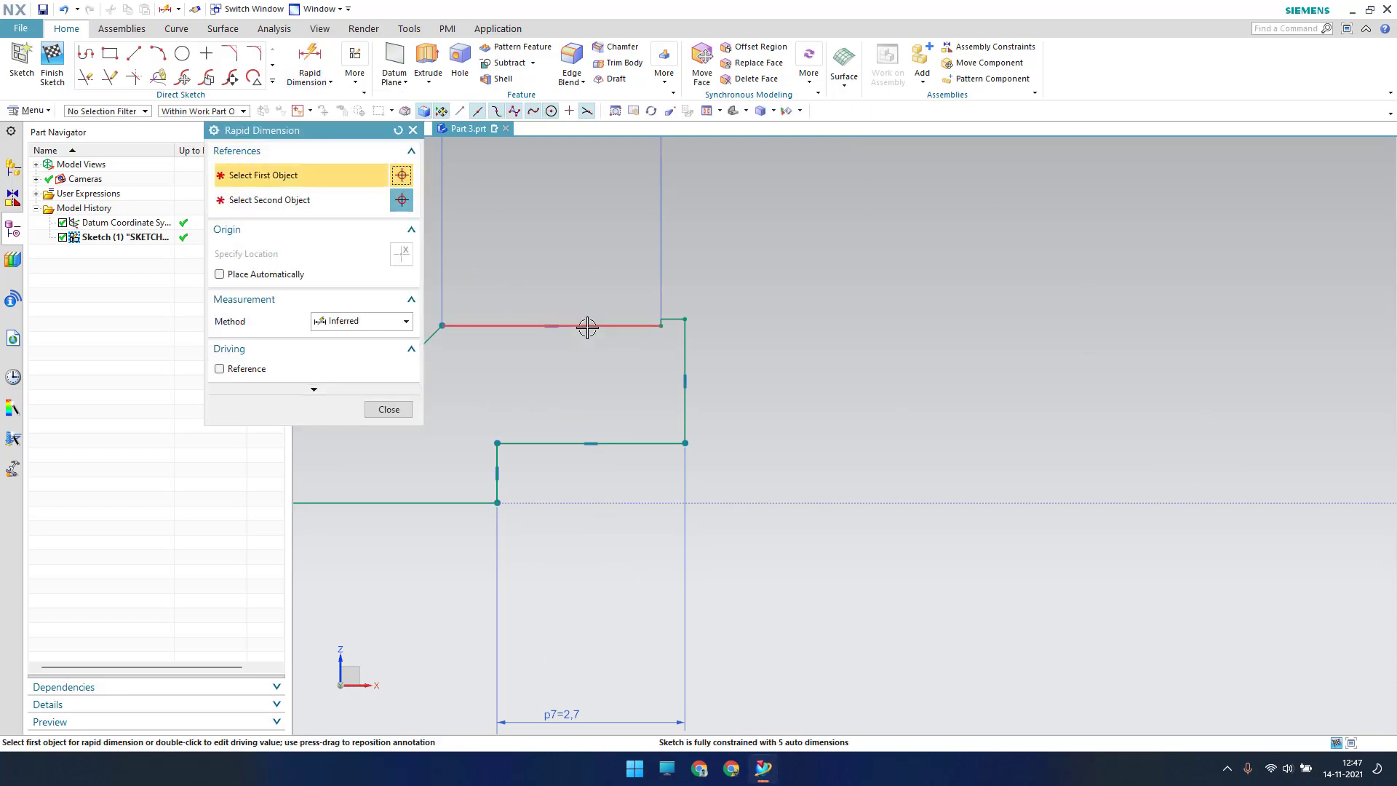
{"action": "left_click", "coordinate": [587, 325]}
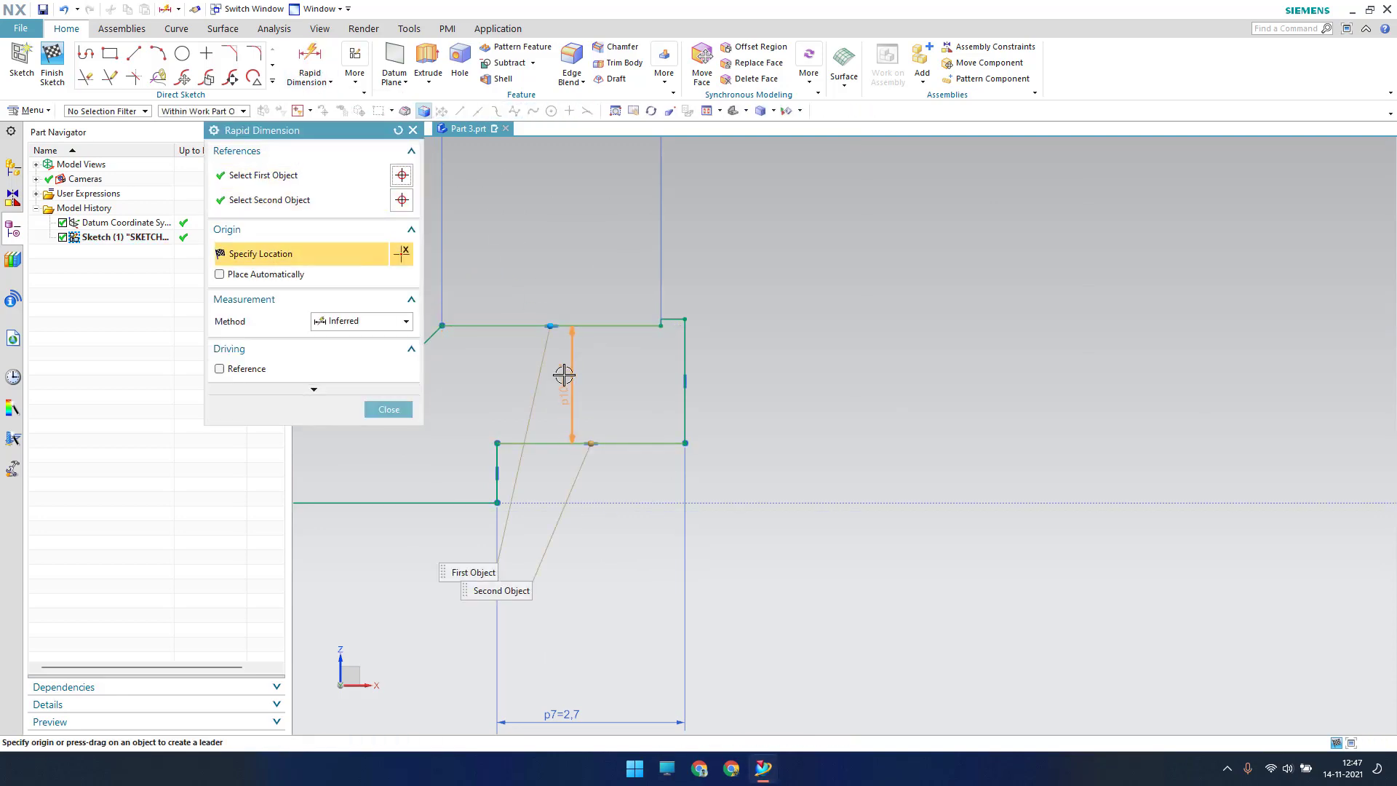
{"action": "left_click", "coordinate": [561, 382]}
{"action": "type", "text": "1"}
{"action": "key", "text": "Return"}
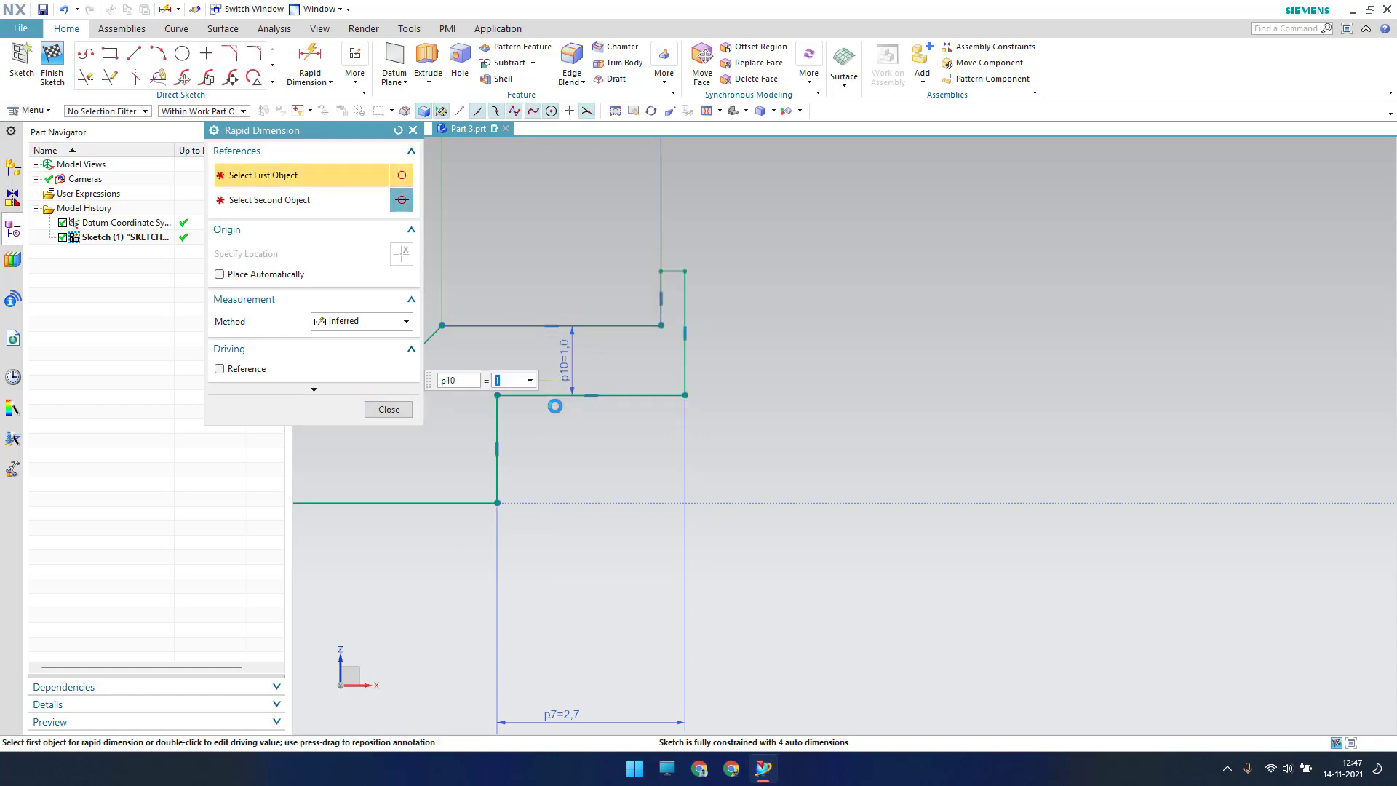
Dimension the outer vertical line of the end step and set its length to 1.15.
{"action": "left_click", "coordinate": [689, 299]}
{"action": "left_click", "coordinate": [804, 353]}
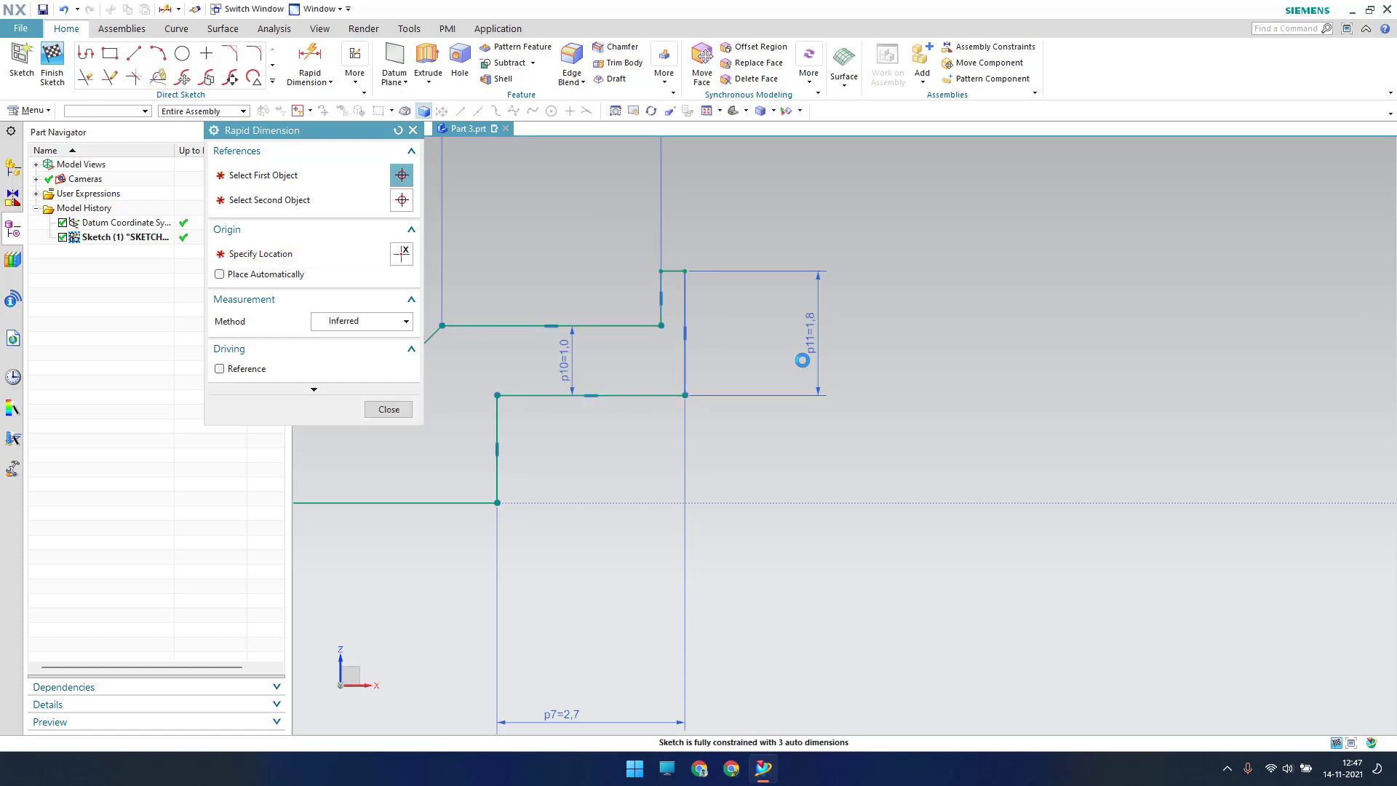
{"action": "type", "text": "1.15"}
{"action": "key", "text": "Return"}
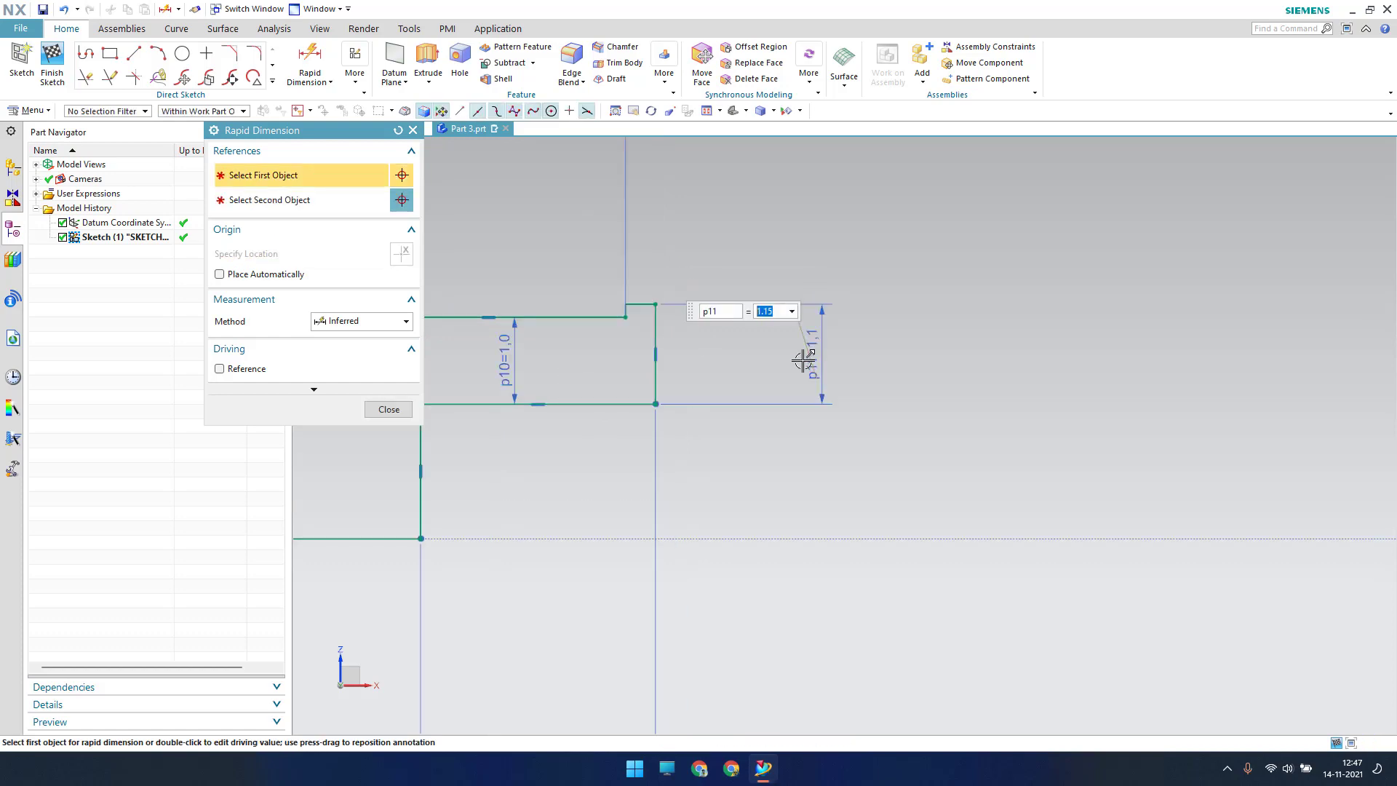
Dimension the vertical line joining the base line to the 2.7 step line and set its height to 2.15.
{"action": "left_click", "coordinate": [508, 493]}
{"action": "left_click", "coordinate": [532, 525]}
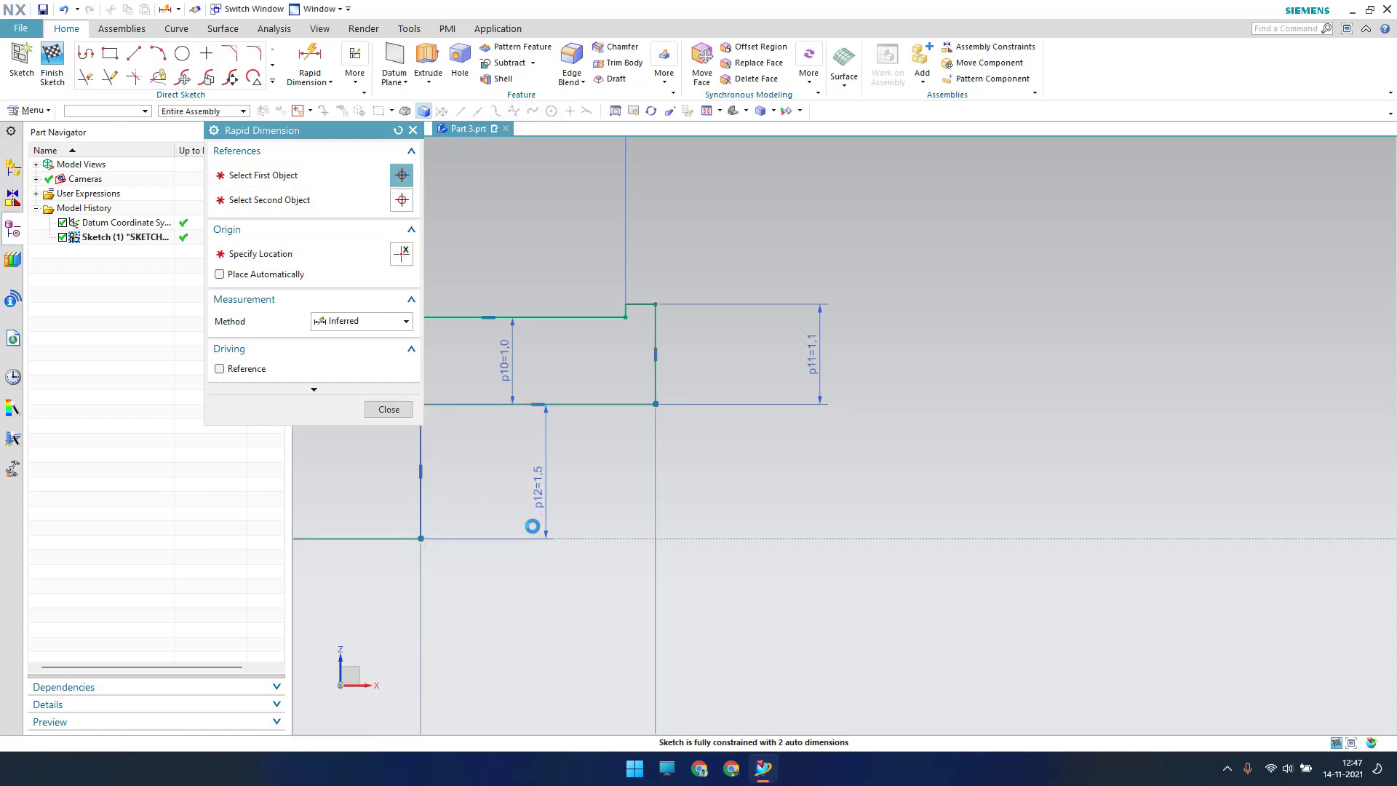
{"action": "key", "text": "Escape"}
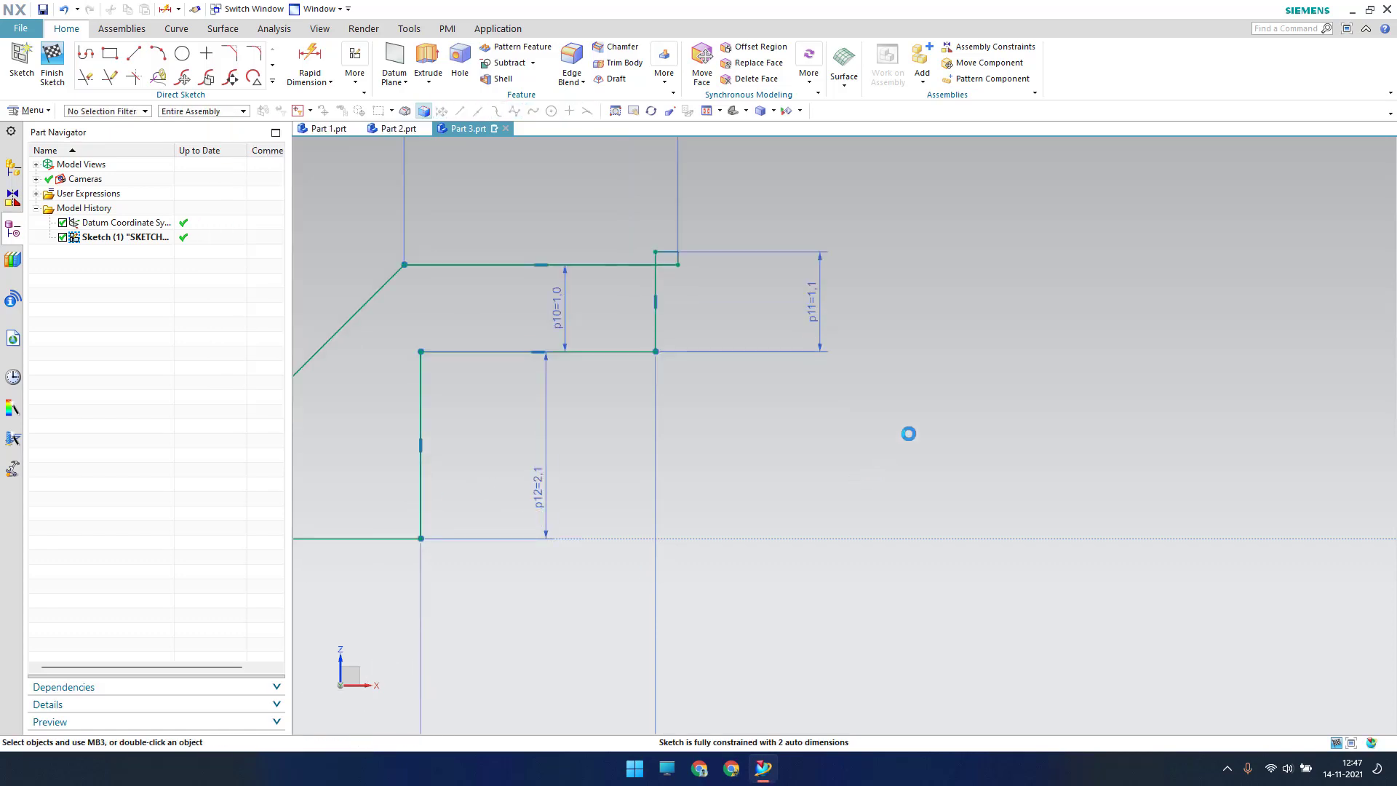
Rearrange the dimension labels, moving the 1.0 step height above the profile and tidying the 105° angle so they stay legible.
{"action": "scroll", "coordinate": [926, 402], "scroll_direction": "down", "scroll_amount": 4}
{"action": "scroll", "coordinate": [917, 363], "scroll_direction": "up", "scroll_amount": 3}
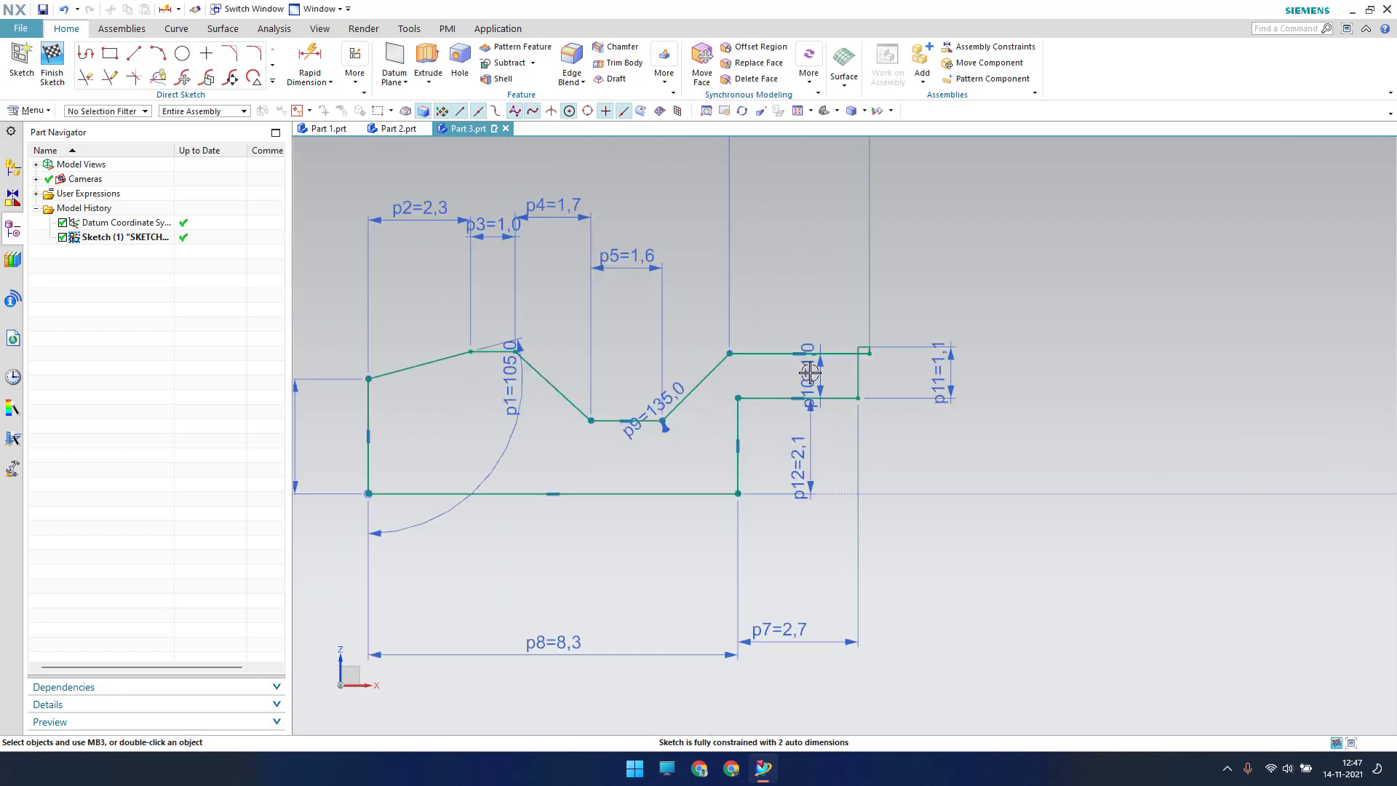
{"action": "left_click_drag", "start_coordinate": [901, 335], "coordinate": [847, 333]}
{"action": "scroll", "coordinate": [959, 433], "scroll_direction": "down", "scroll_amount": 3}
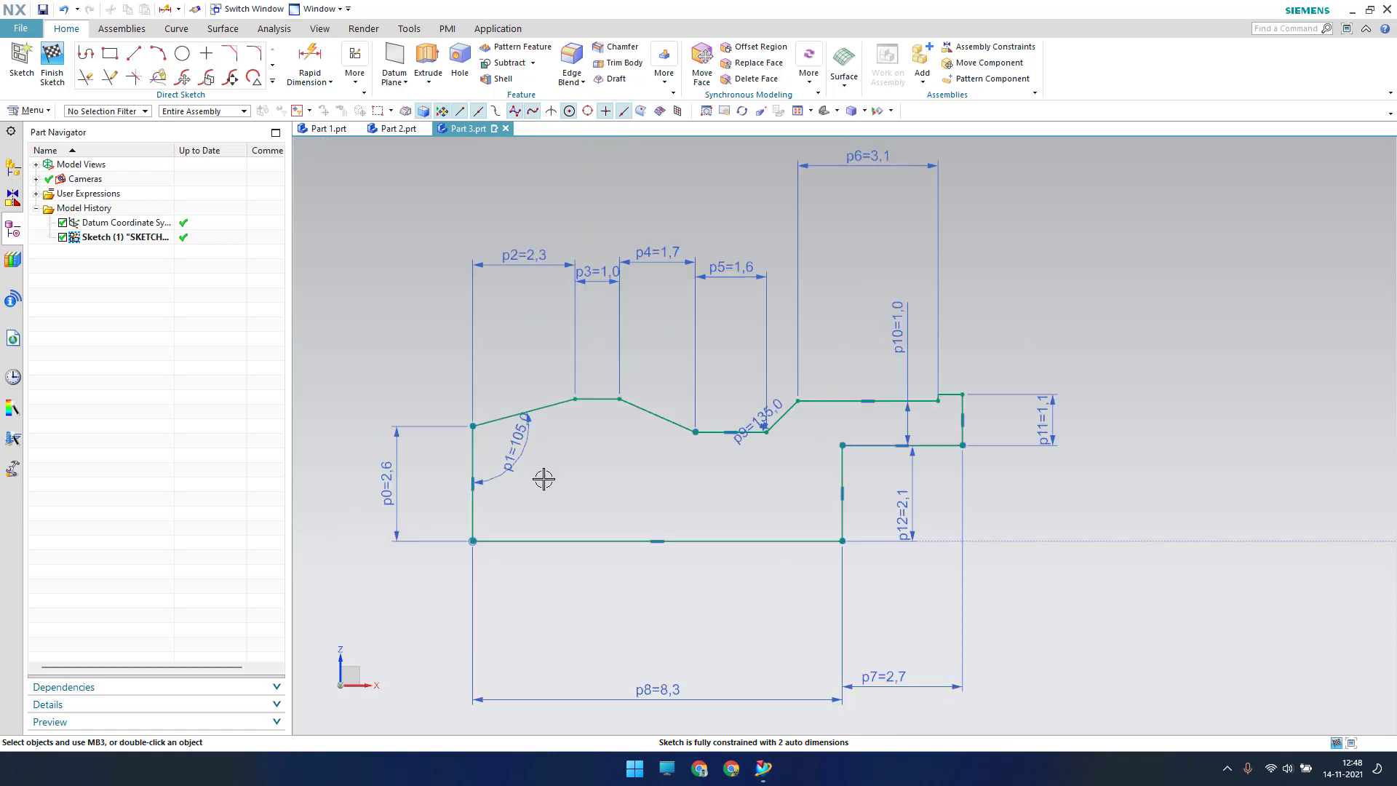
{"action": "scroll", "coordinate": [546, 477], "scroll_direction": "up", "scroll_amount": 1}
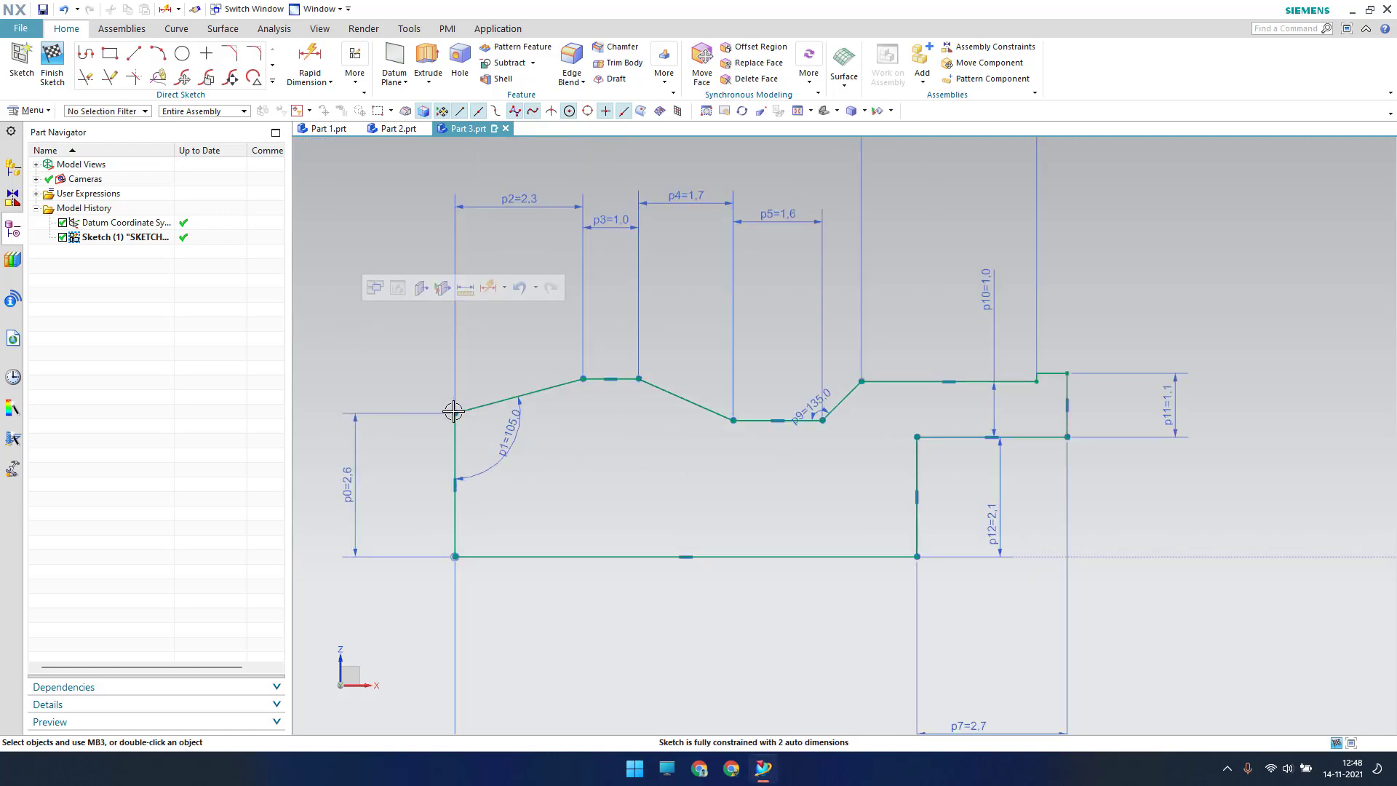
Constrain the upper end point of the 2.6 vertical line to lie on the 1.6 low flat with Point on Curve.
{"action": "key", "text": "c"}
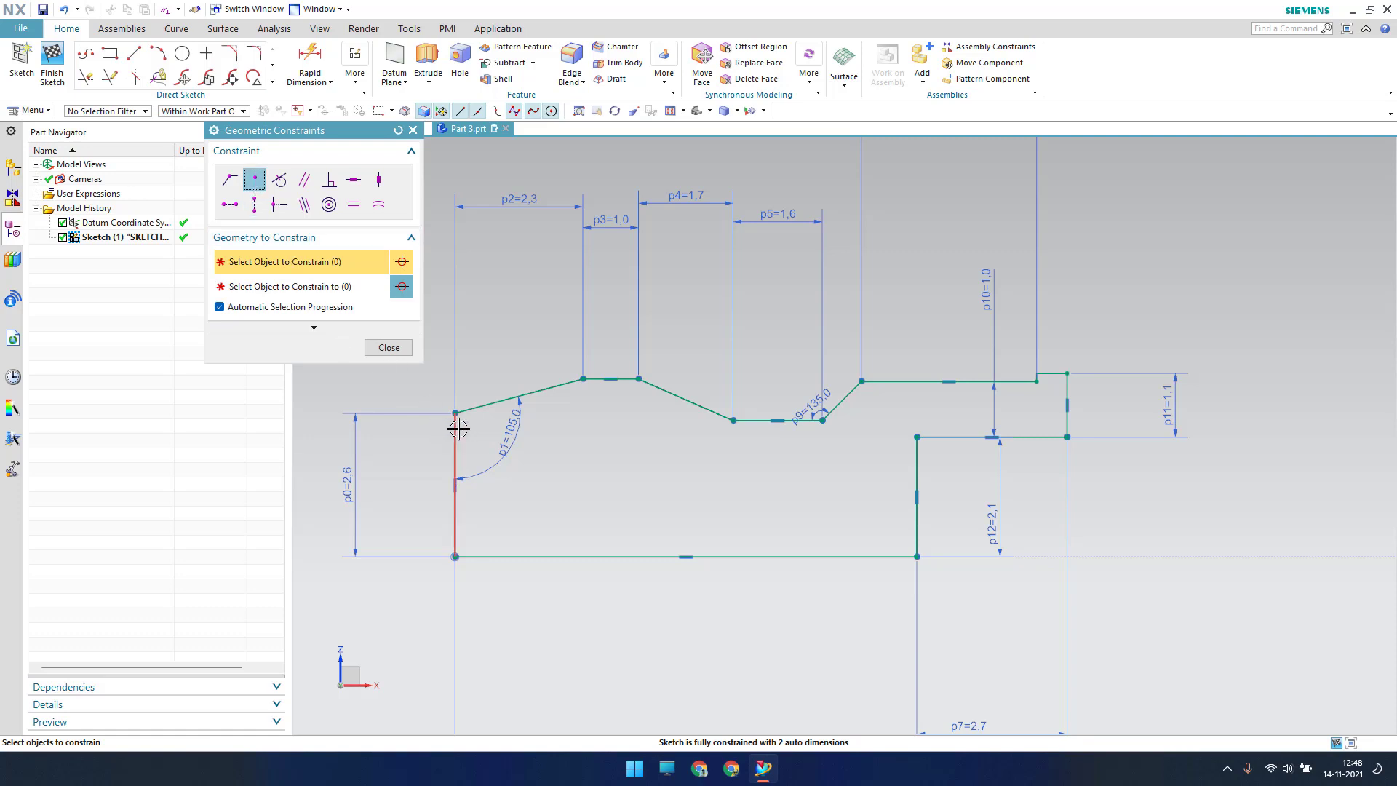
{"action": "left_click", "coordinate": [454, 417]}
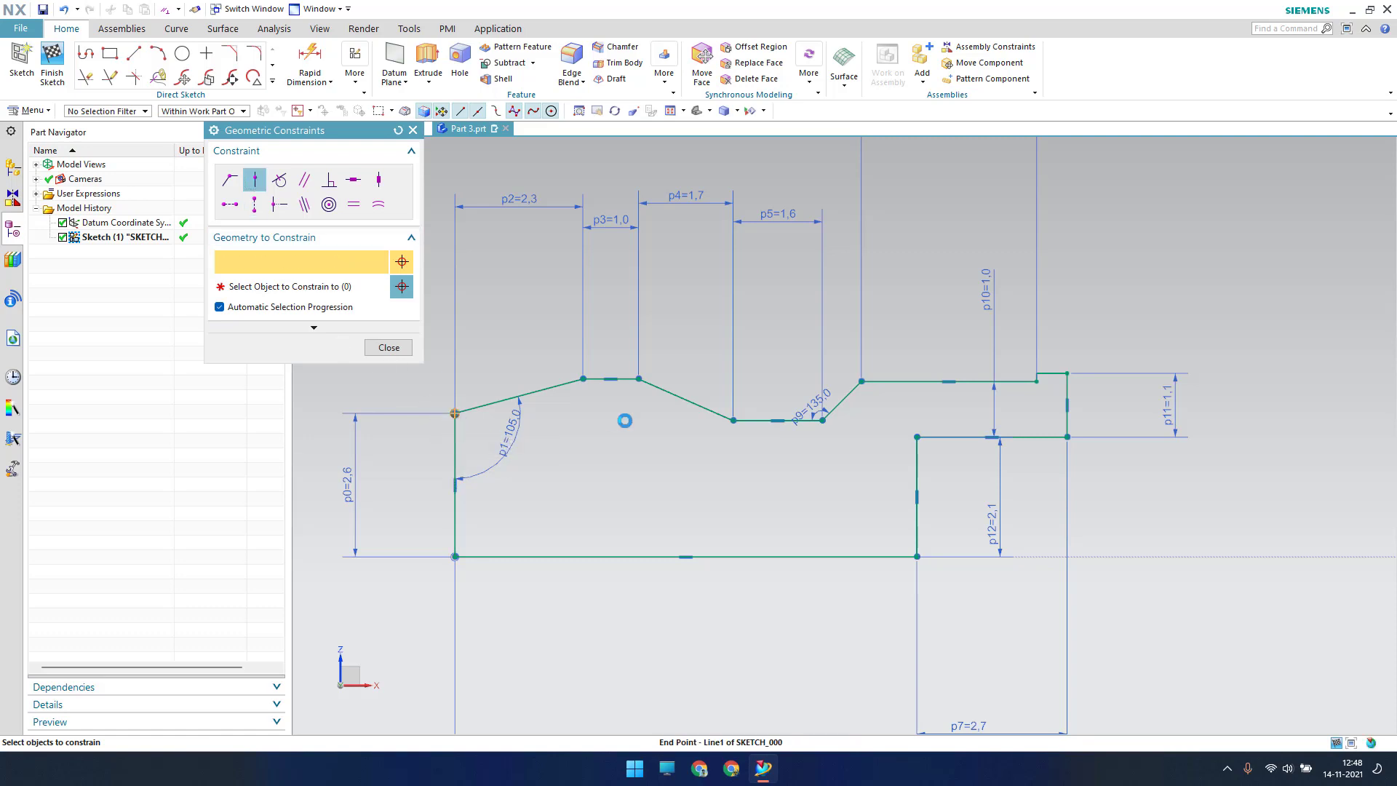
{"action": "left_click", "coordinate": [760, 420]}
{"action": "left_click", "coordinate": [388, 348]}
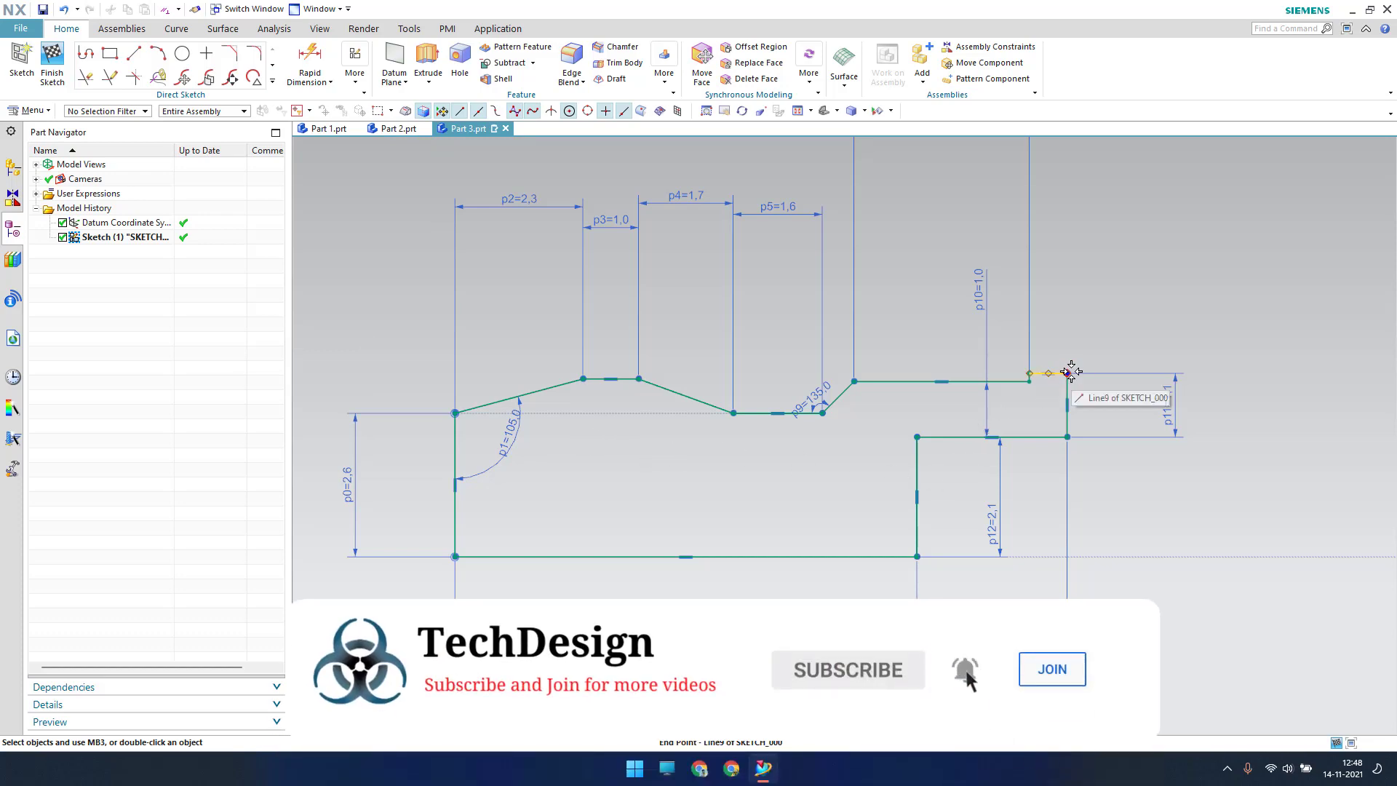
Constrain the lower corner of the outer vertical line onto the Z axis with Point on Curve.
{"action": "mouse_move", "coordinate": [1069, 374]}
{"action": "left_mouse_down"}
{"action": "mouse_move", "coordinate": [1113, 321]}
{"action": "mouse_move", "coordinate": [956, 380]}
{"action": "mouse_move", "coordinate": [1042, 369]}
{"action": "left_mouse_up"}
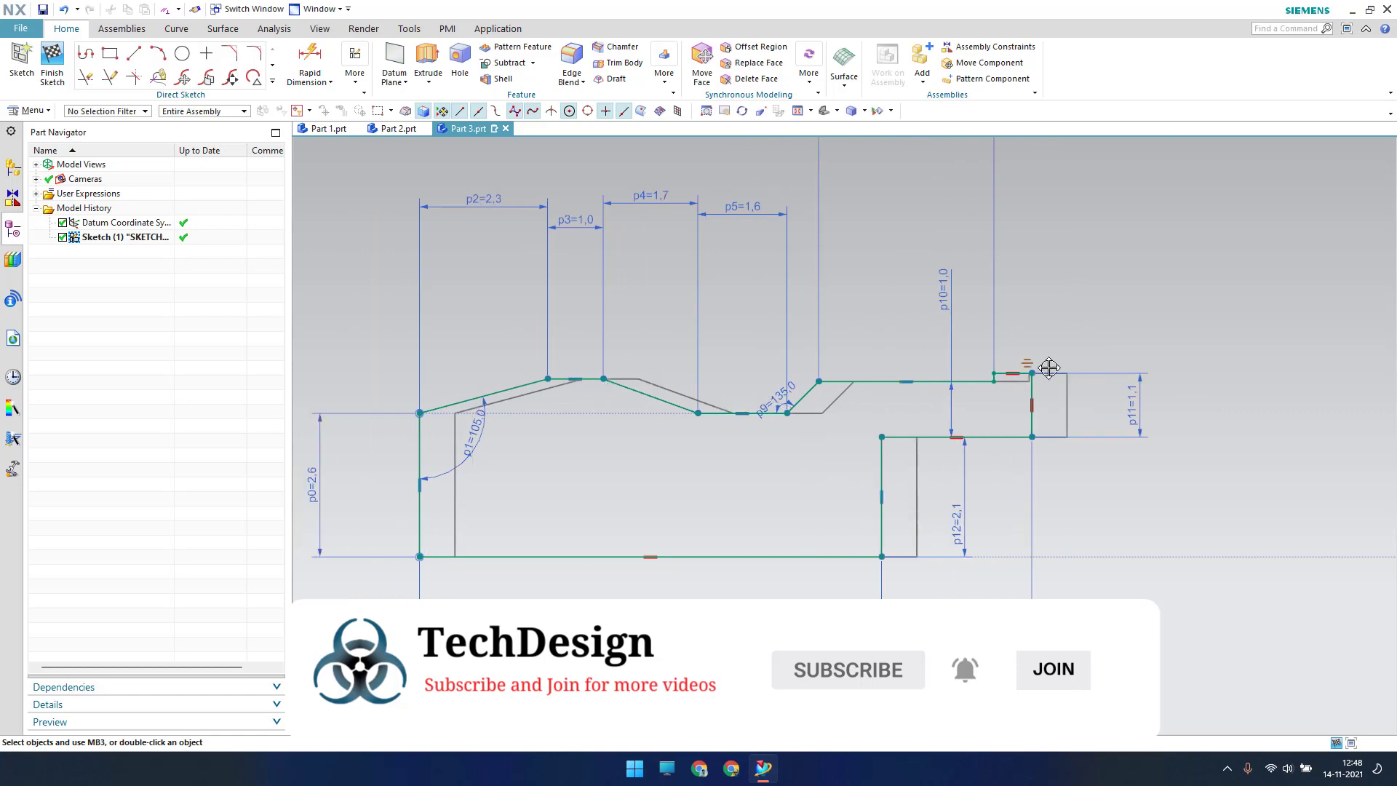
{"action": "scroll", "coordinate": [604, 552], "scroll_direction": "down", "scroll_amount": 3}
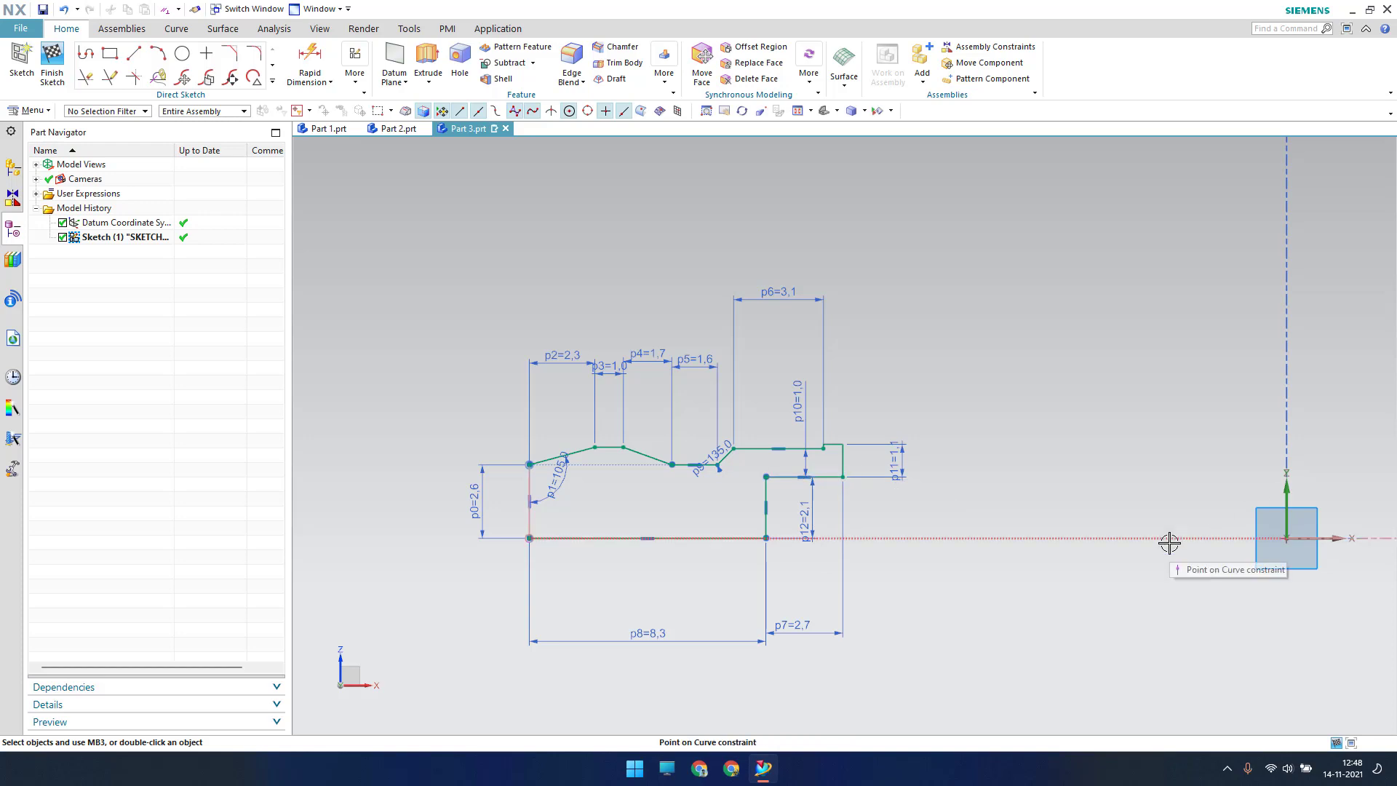
{"action": "key", "text": "c"}
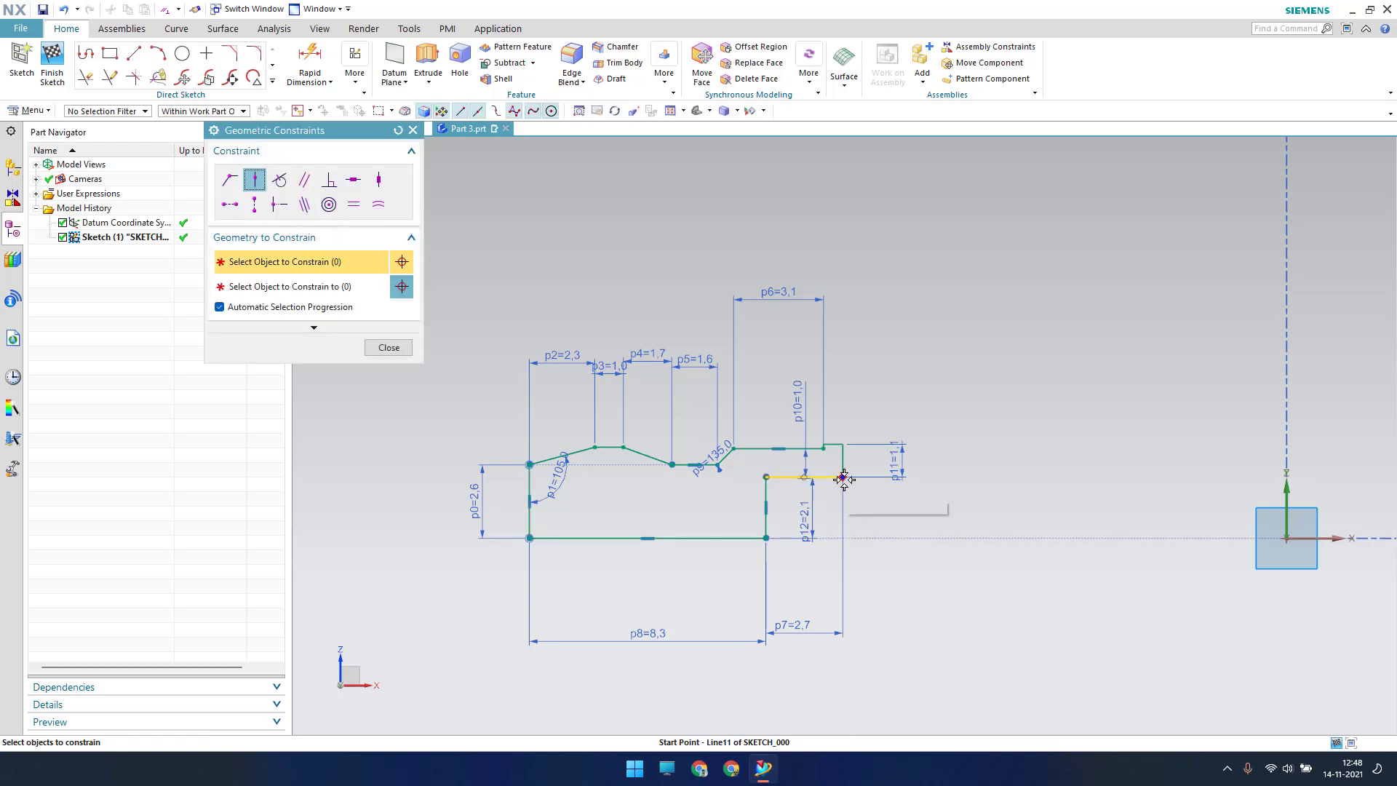
{"action": "left_click", "coordinate": [842, 477]}
{"action": "left_click", "coordinate": [1286, 501]}
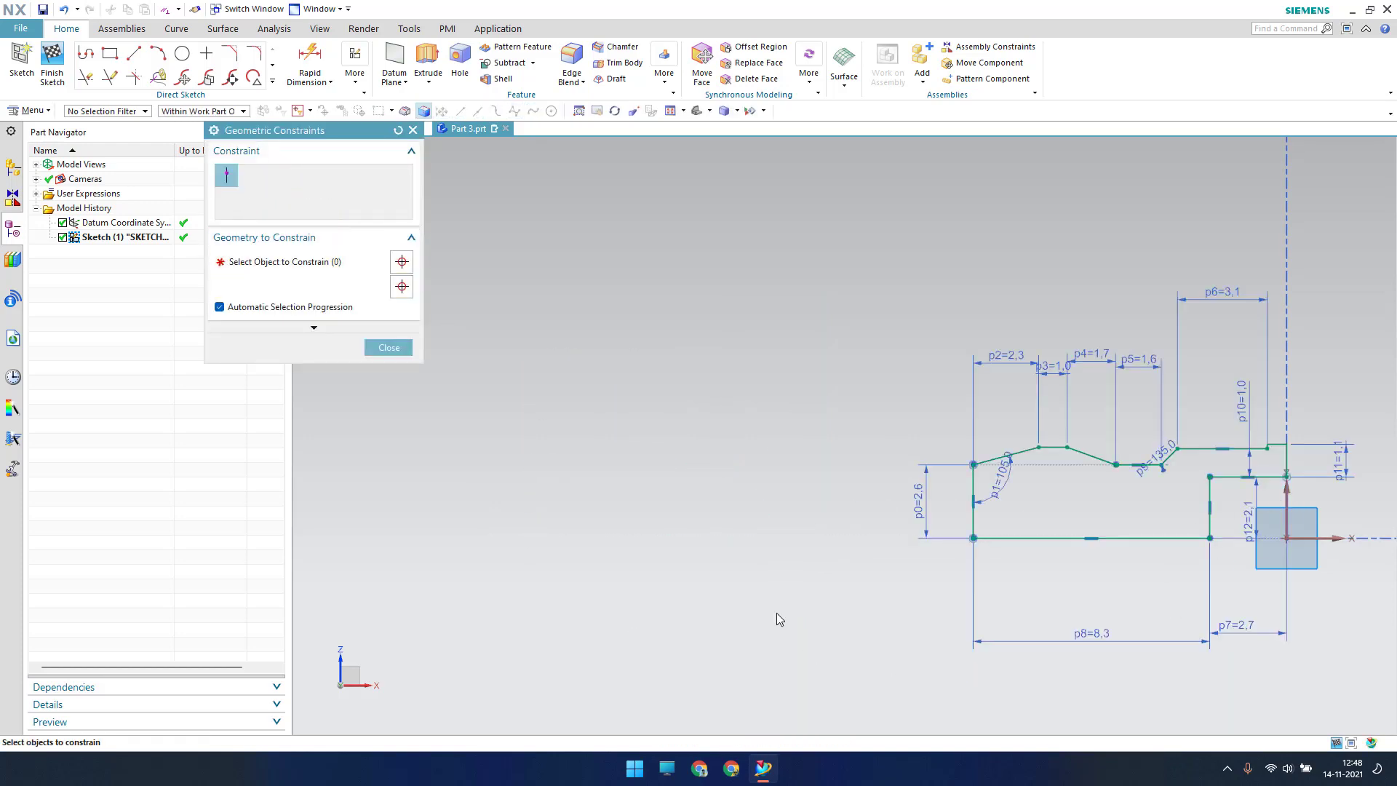
{"action": "left_click", "coordinate": [387, 347]}
Finish the profile sketch and return to the 3D model.
{"action": "key", "text": "ctrl+f"}
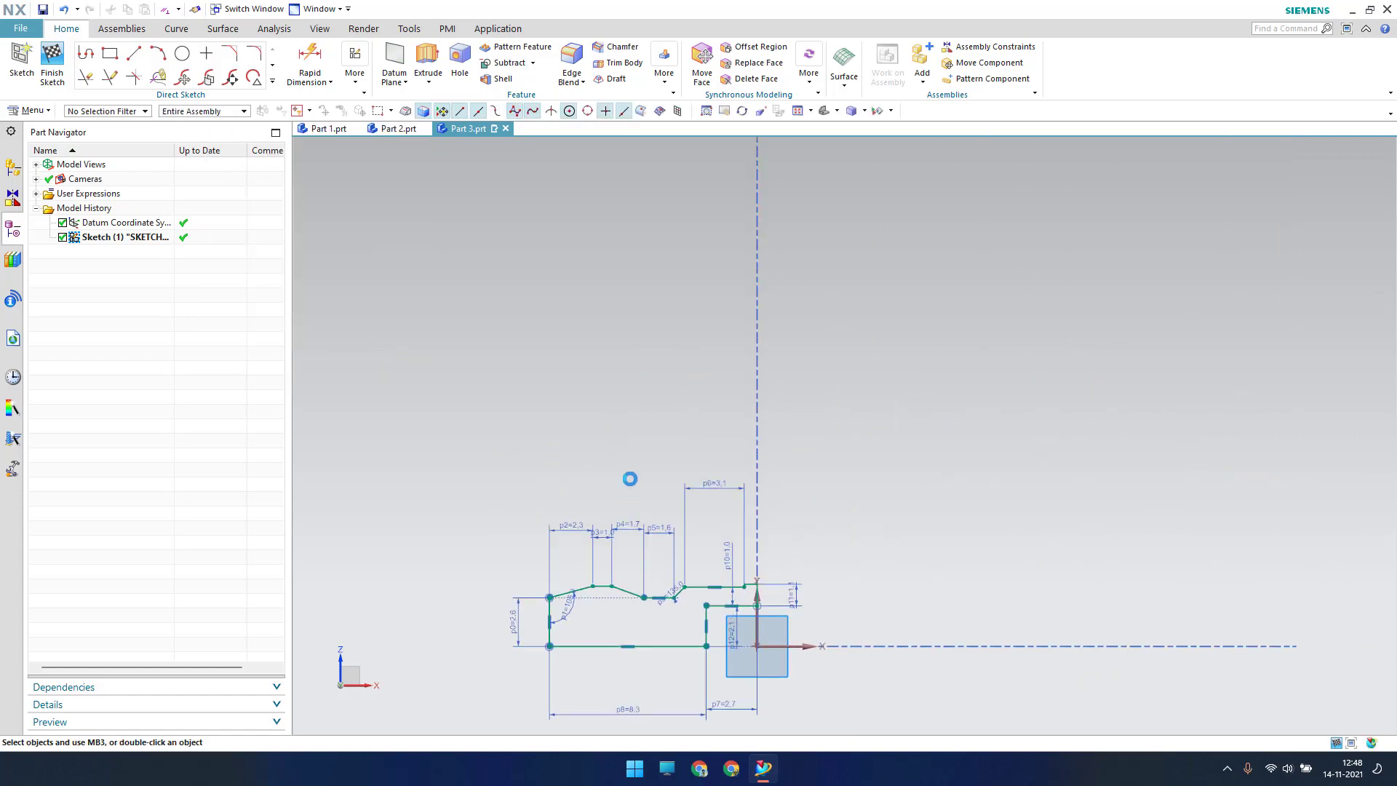
{"action": "middle_click_drag", "start_coordinate": [686, 683], "coordinate": [746, 608], "text": "shift"}
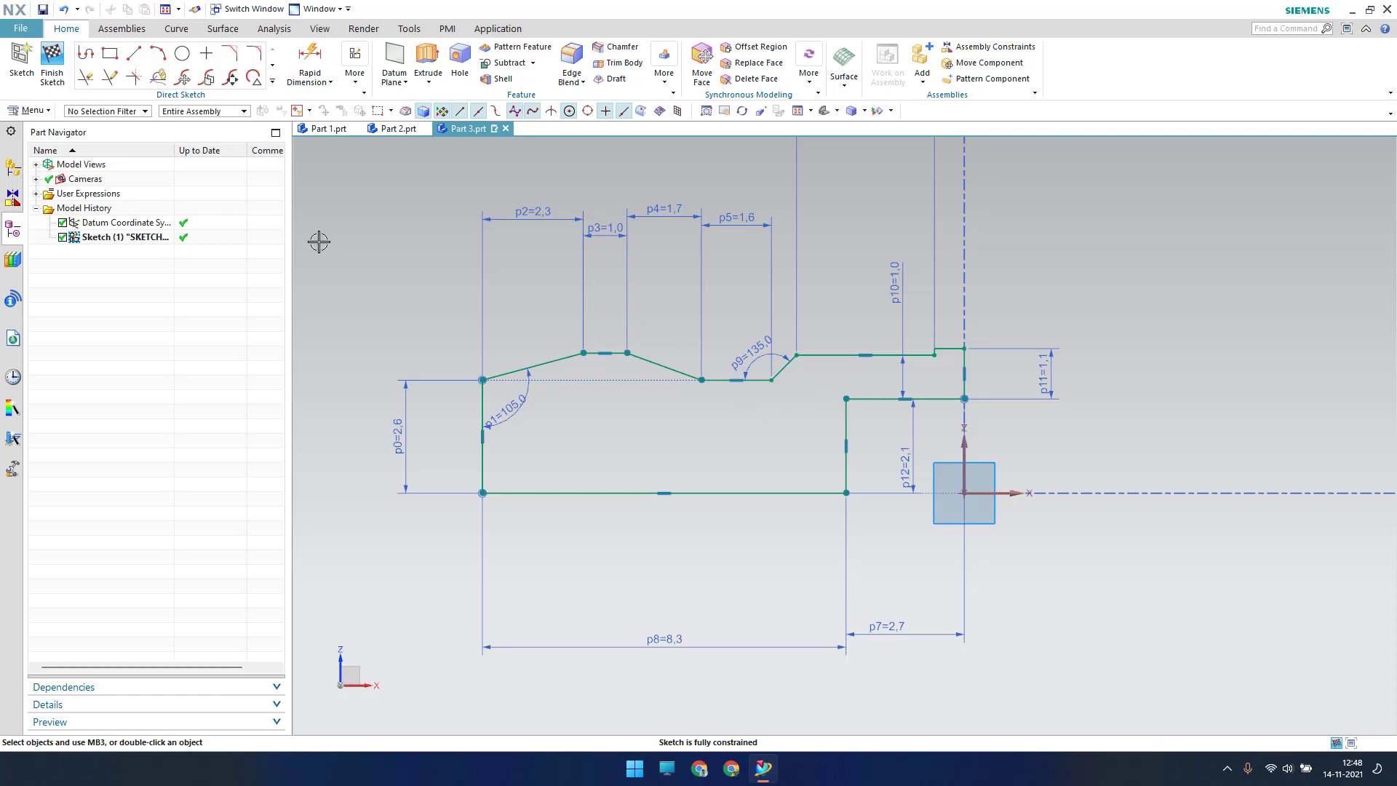
{"action": "left_click", "coordinate": [64, 74]}
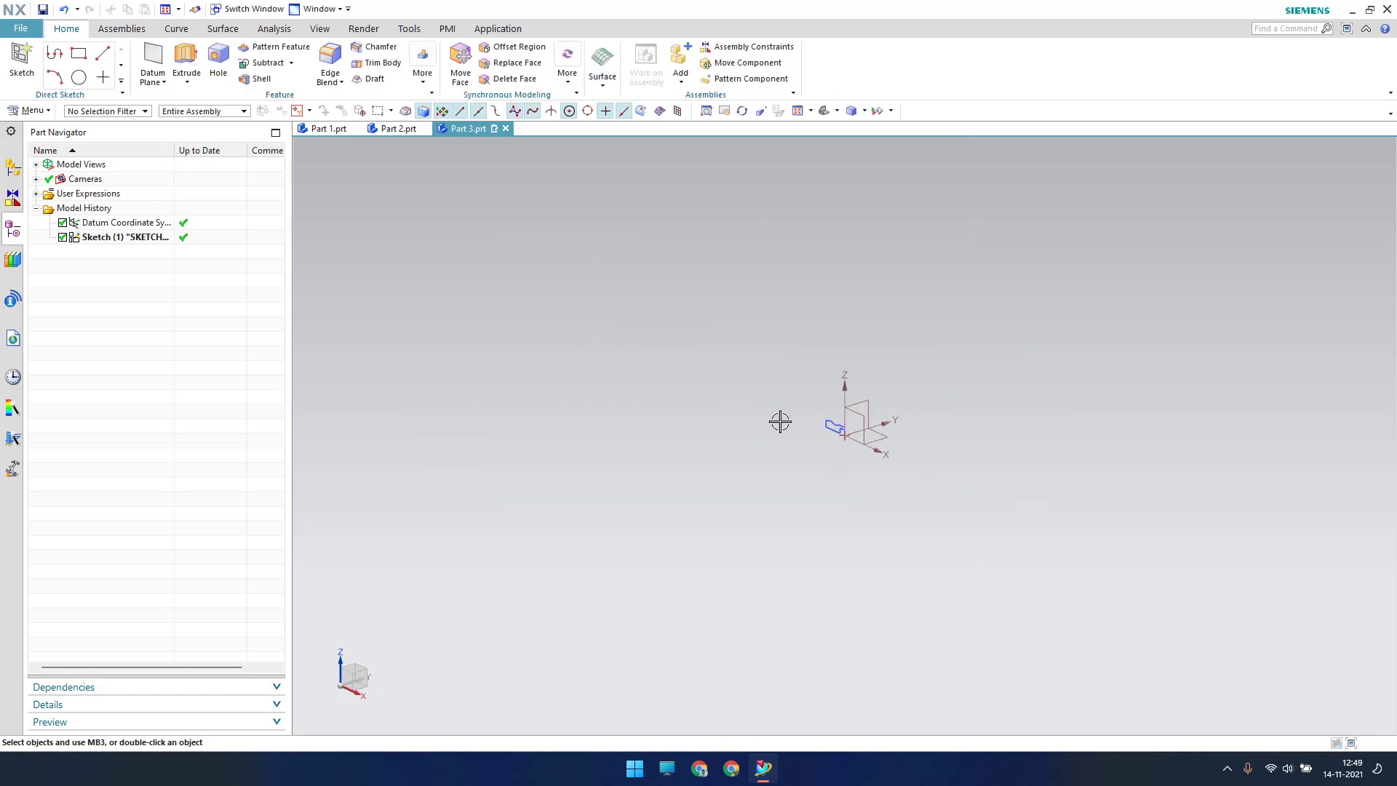
Revolve the whole profile sketch 360° about its 8.3 base line into a solid body.
{"action": "key", "text": "ctrl+f"}
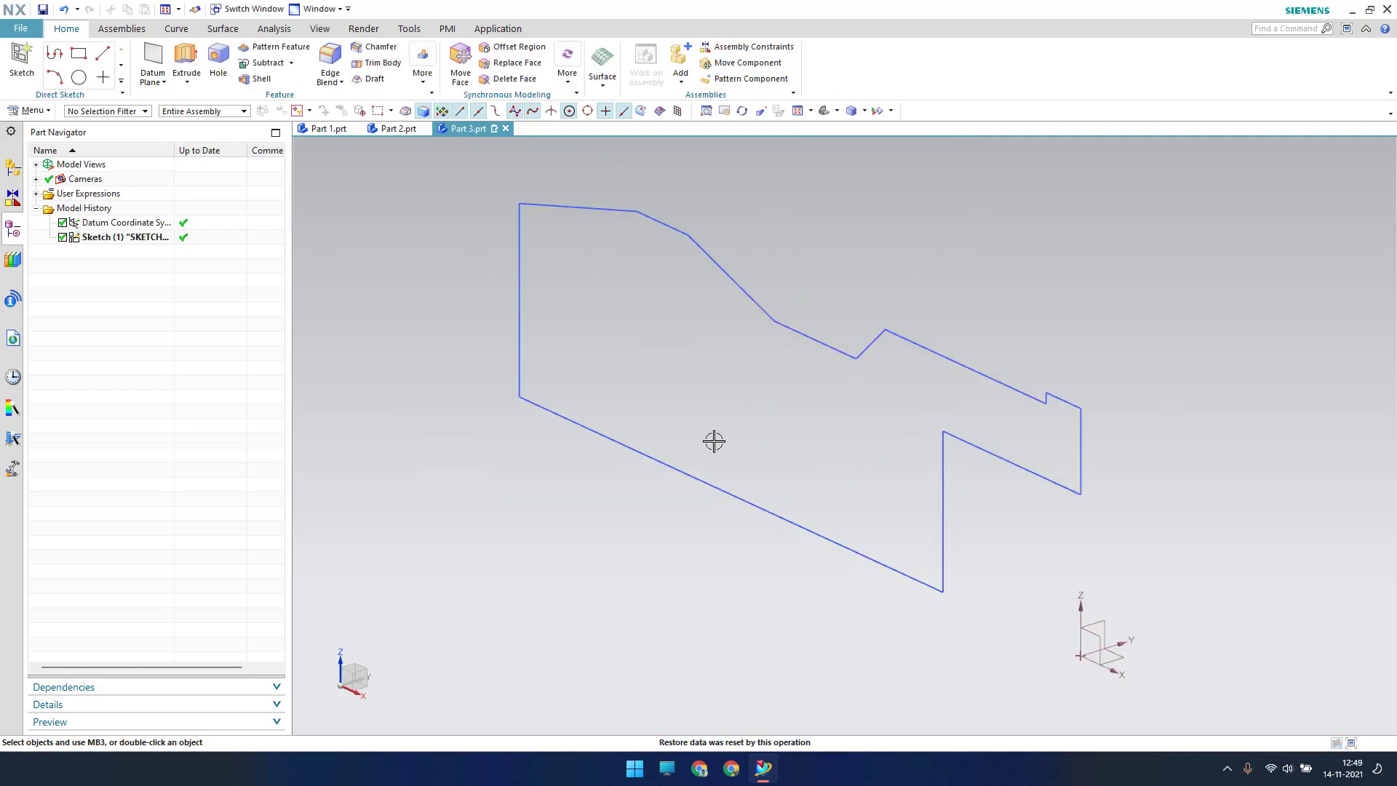
{"action": "left_click", "coordinate": [187, 81]}
{"action": "left_click", "coordinate": [205, 119]}
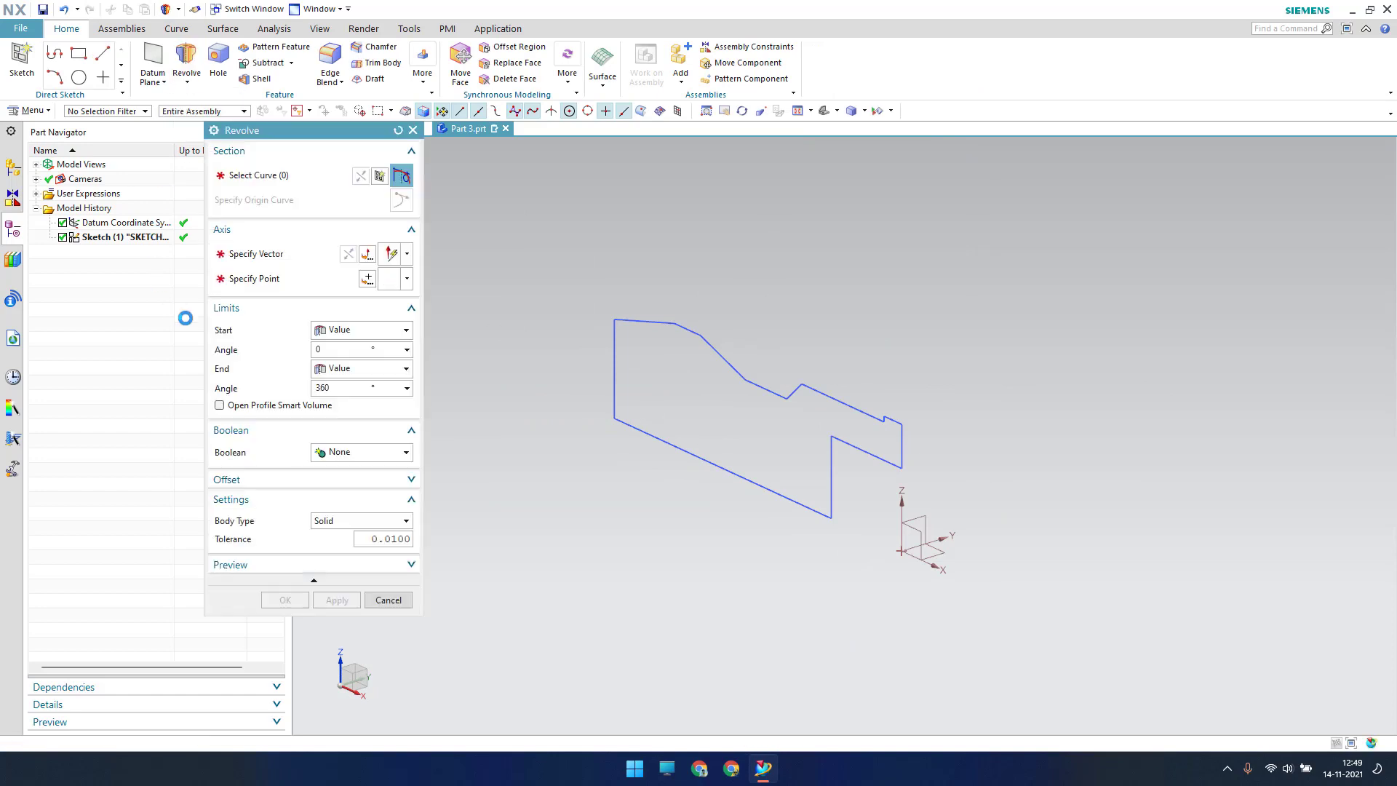
{"action": "left_click", "coordinate": [110, 245]}
{"action": "left_click", "coordinate": [255, 254]}
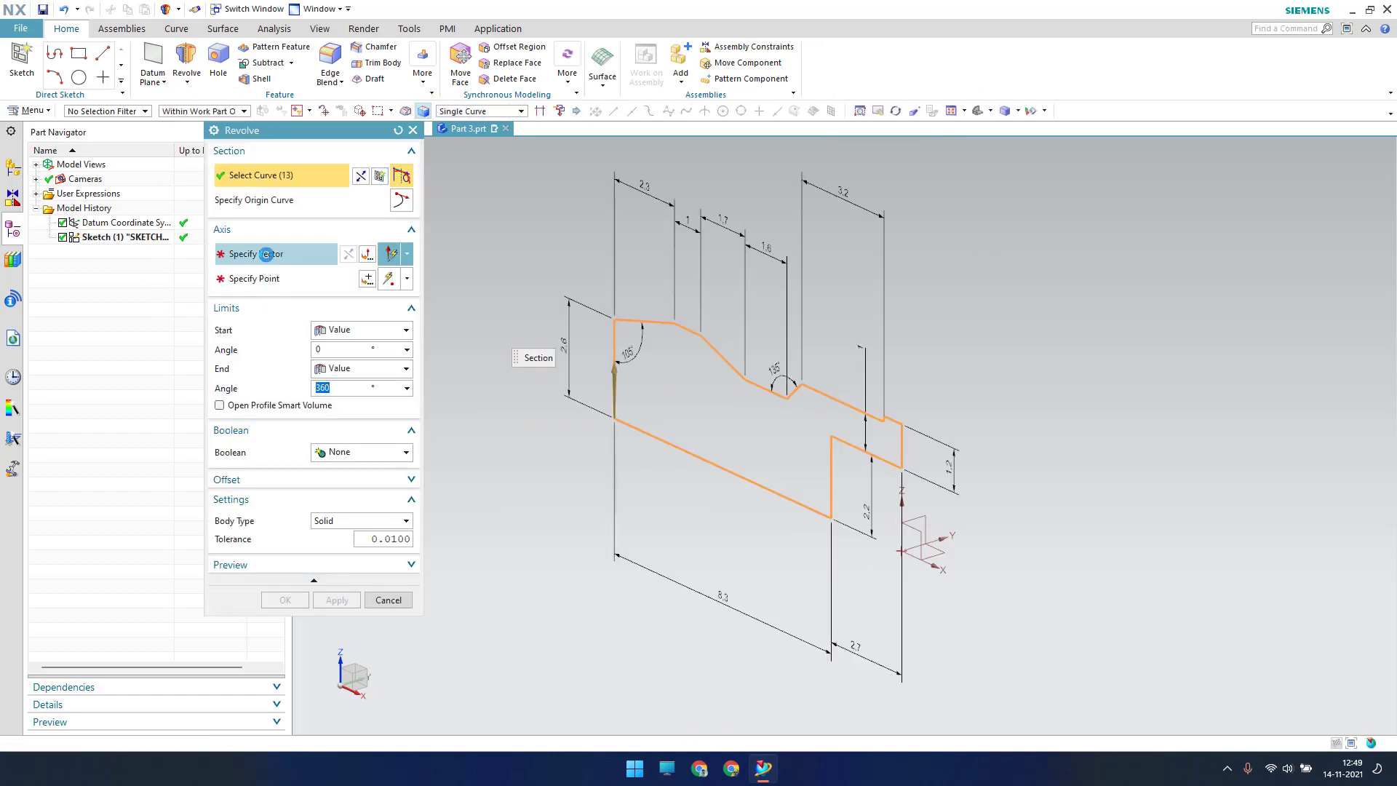
{"action": "left_click", "coordinate": [791, 492]}
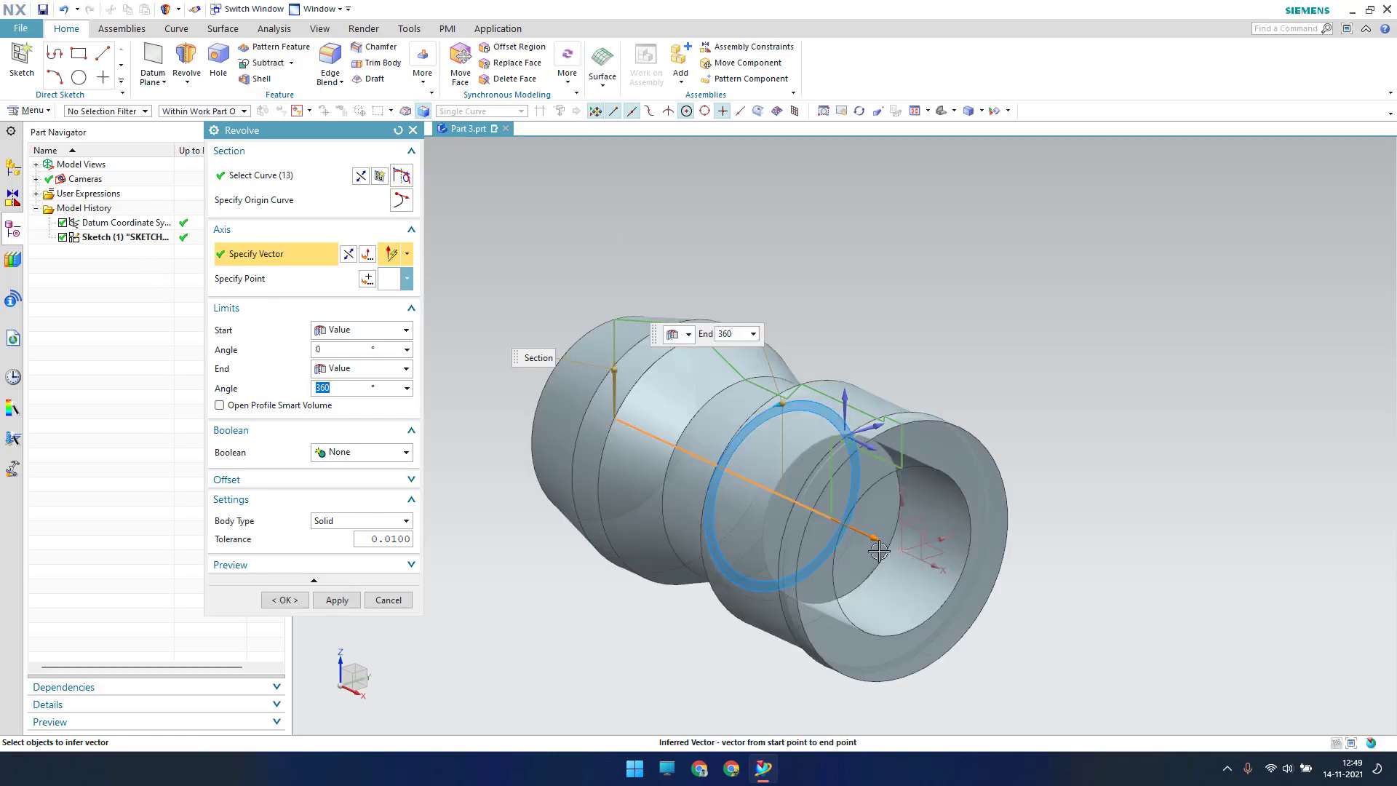
{"action": "left_click", "coordinate": [284, 599]}
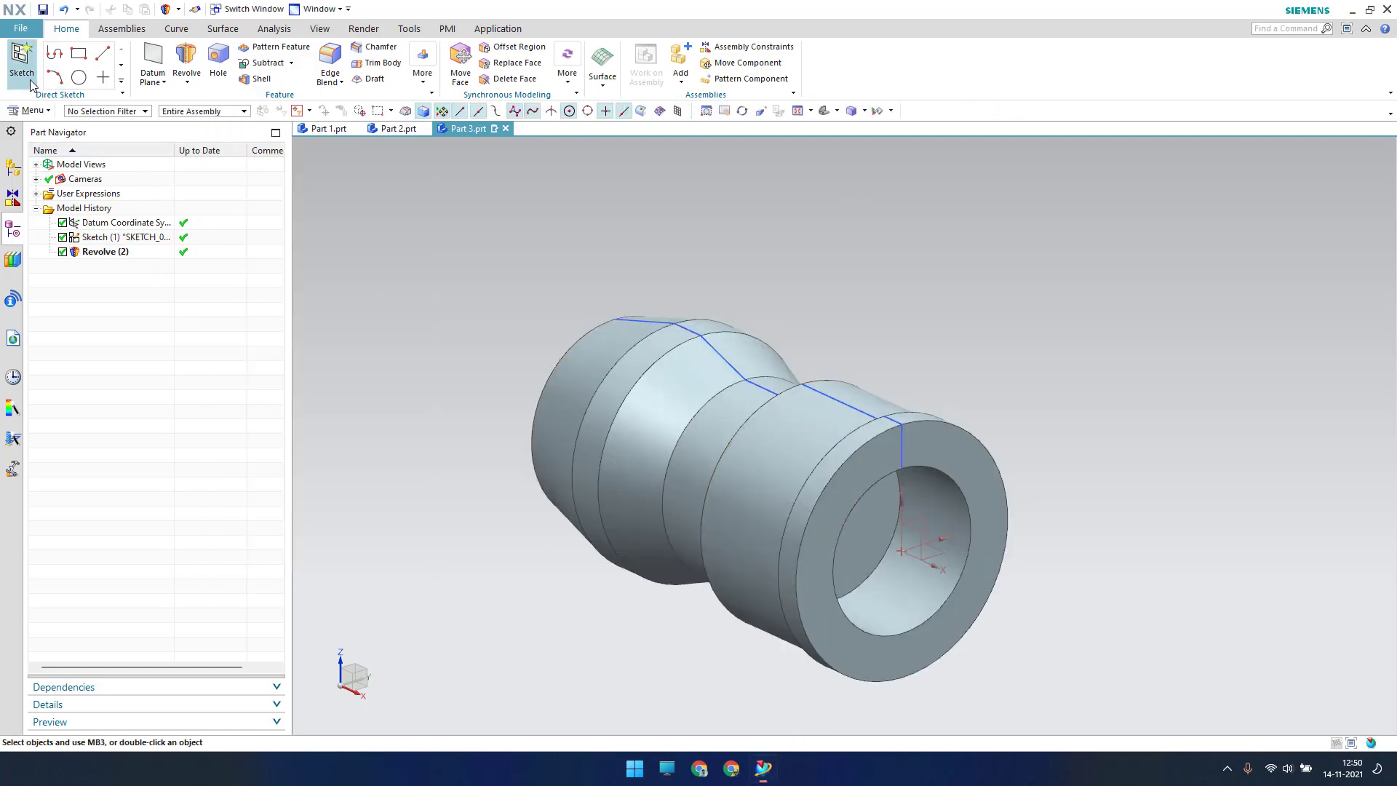
Create a new sketch on the XY plane of the datum coordinate system.
{"action": "left_click", "coordinate": [22, 60]}
{"action": "left_click", "coordinate": [938, 555]}
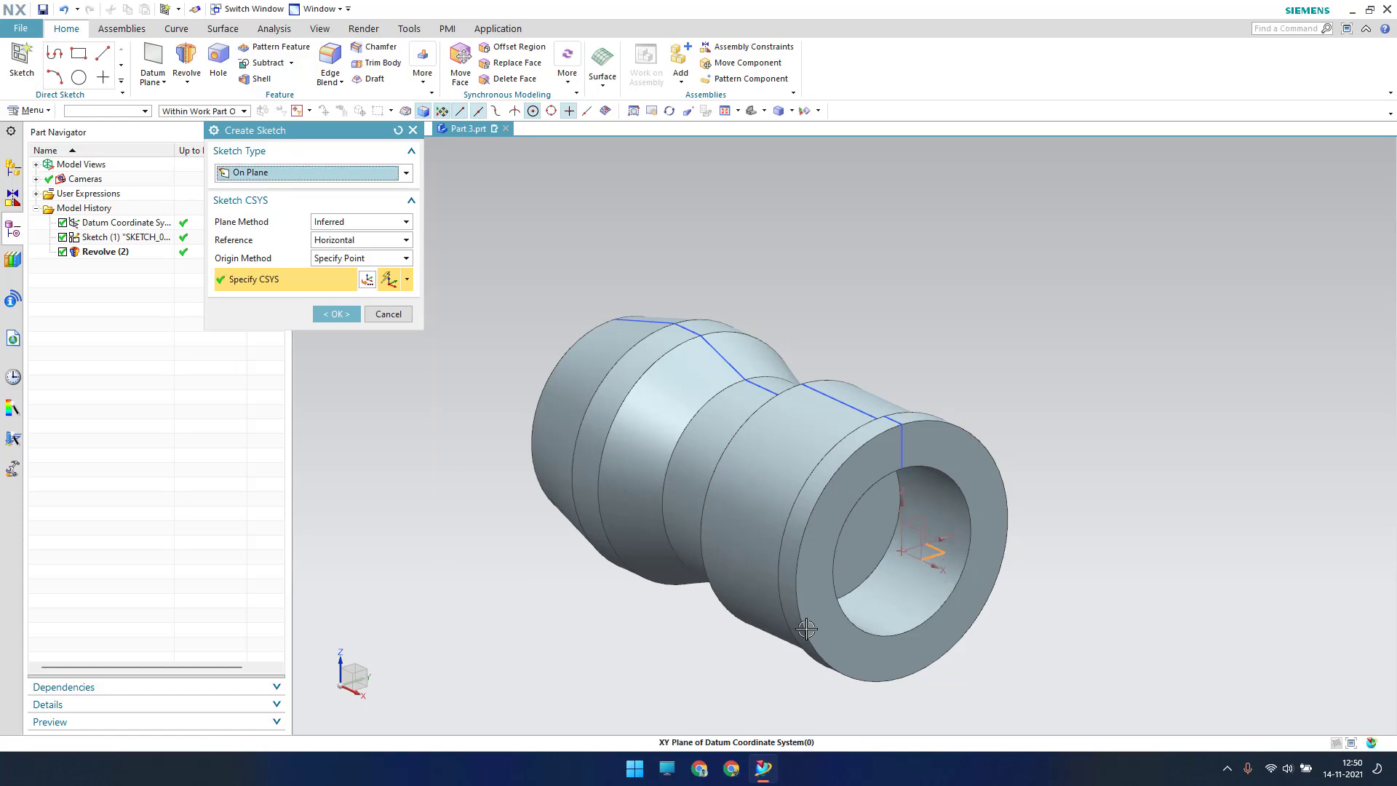
{"action": "left_click", "coordinate": [331, 314]}
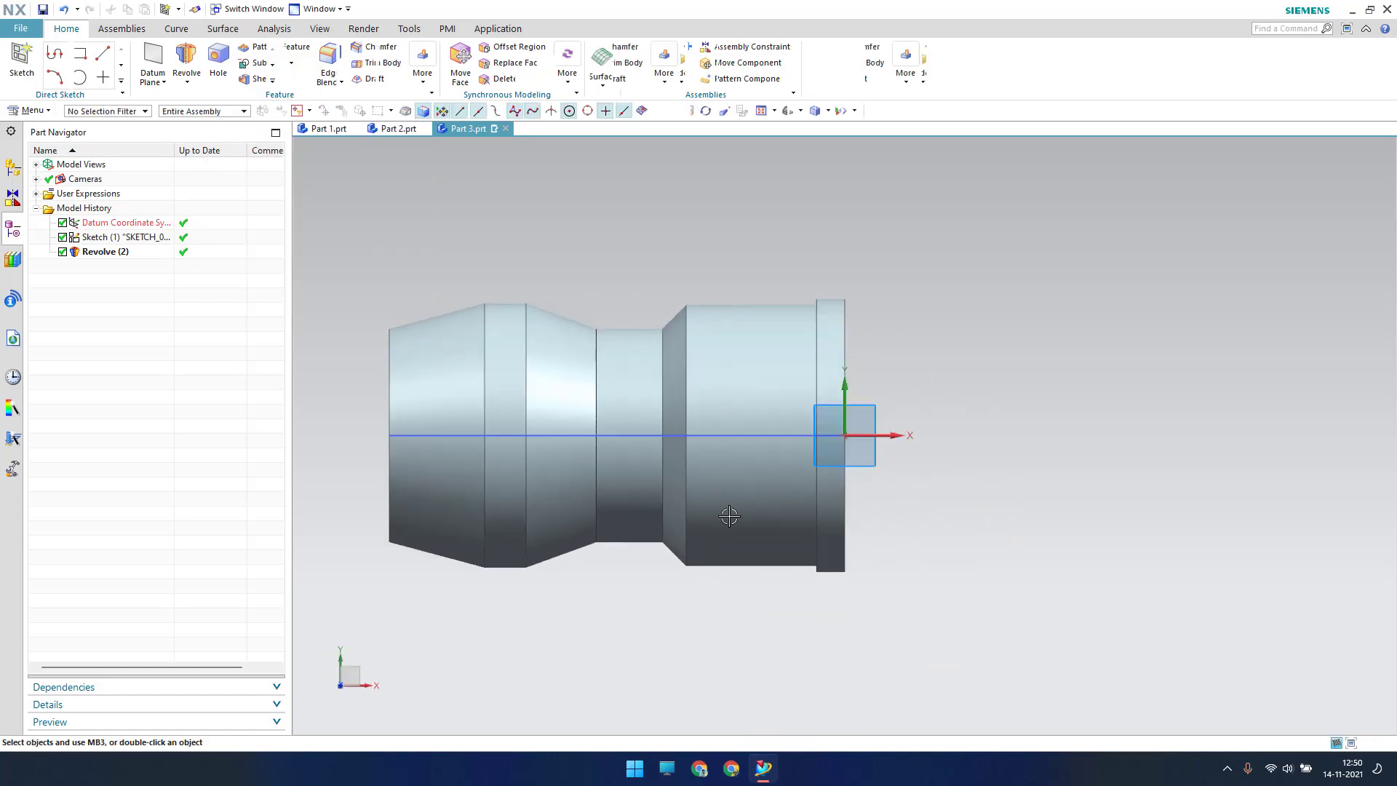
Sketch three connected bore lines: down from the axis along the tapered end face, sloping inward, and parallel to the axis past the collar face.
{"action": "mouse_move", "coordinate": [1090, 408]}
{"action": "middle_mouse_down", "text": "shift"}
{"action": "mouse_move", "coordinate": [1185, 381]}
{"action": "mouse_move", "coordinate": [1208, 336]}
{"action": "middle_mouse_up", "text": "shift"}
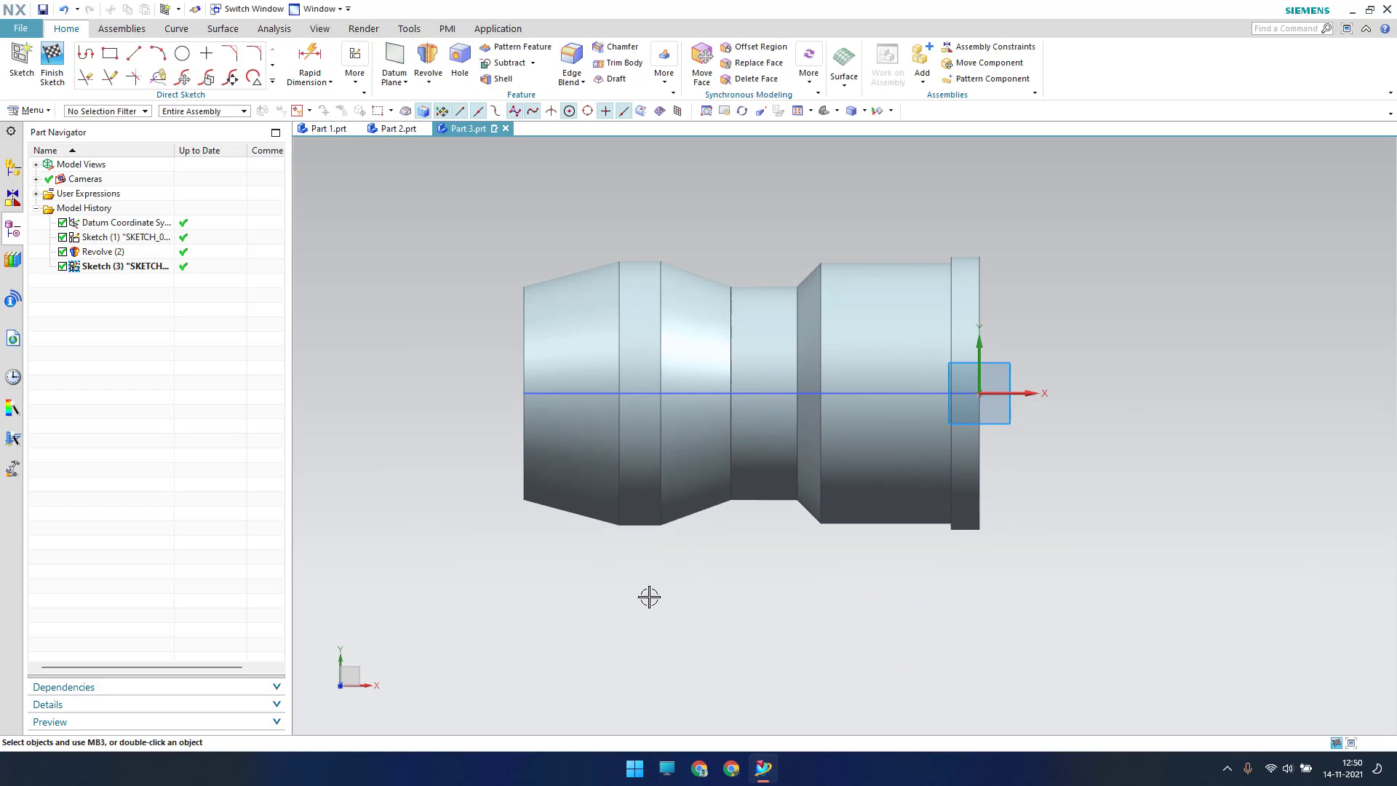
{"action": "scroll", "coordinate": [649, 596], "scroll_direction": "down", "scroll_amount": 2}
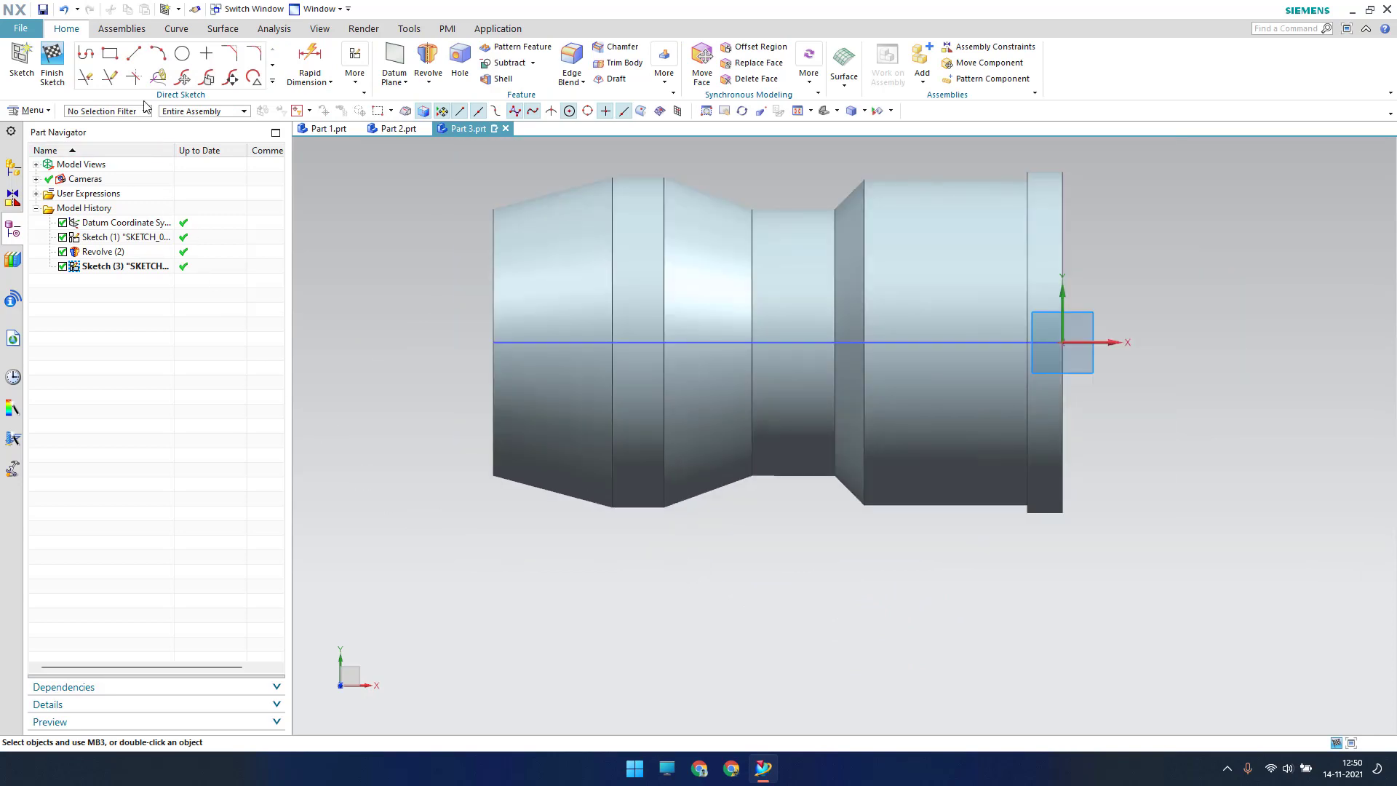
{"action": "left_click", "coordinate": [132, 57]}
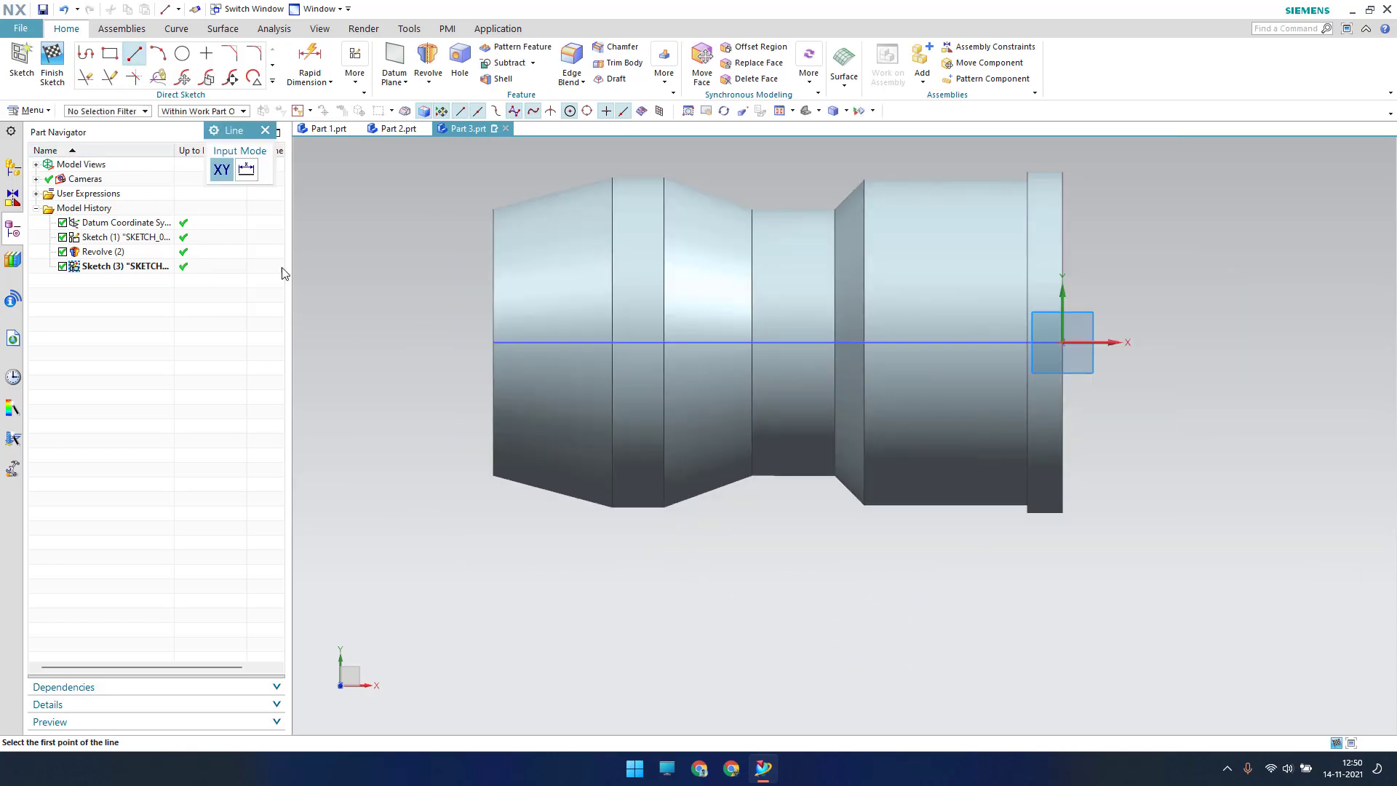
{"action": "left_click", "coordinate": [492, 344]}
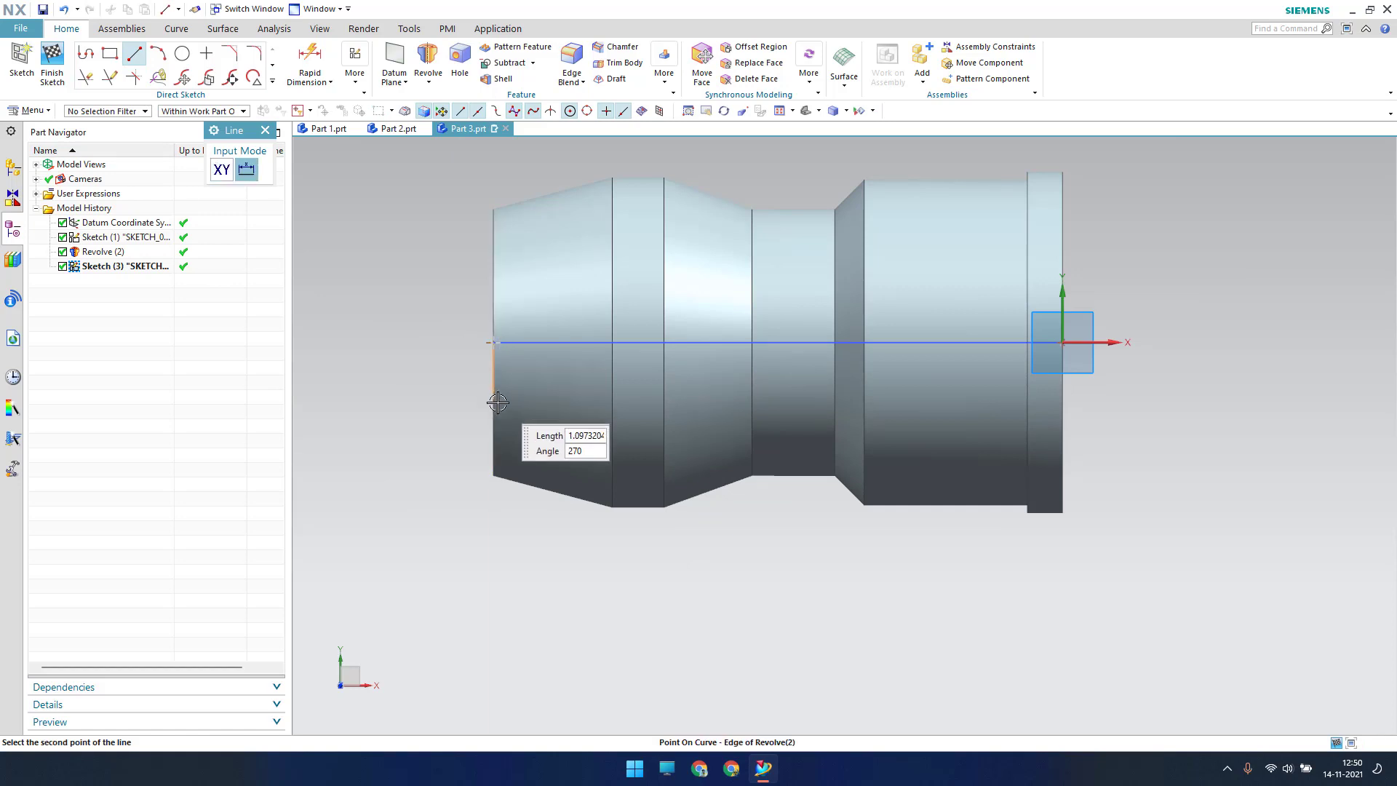
{"action": "left_click", "coordinate": [494, 454]}
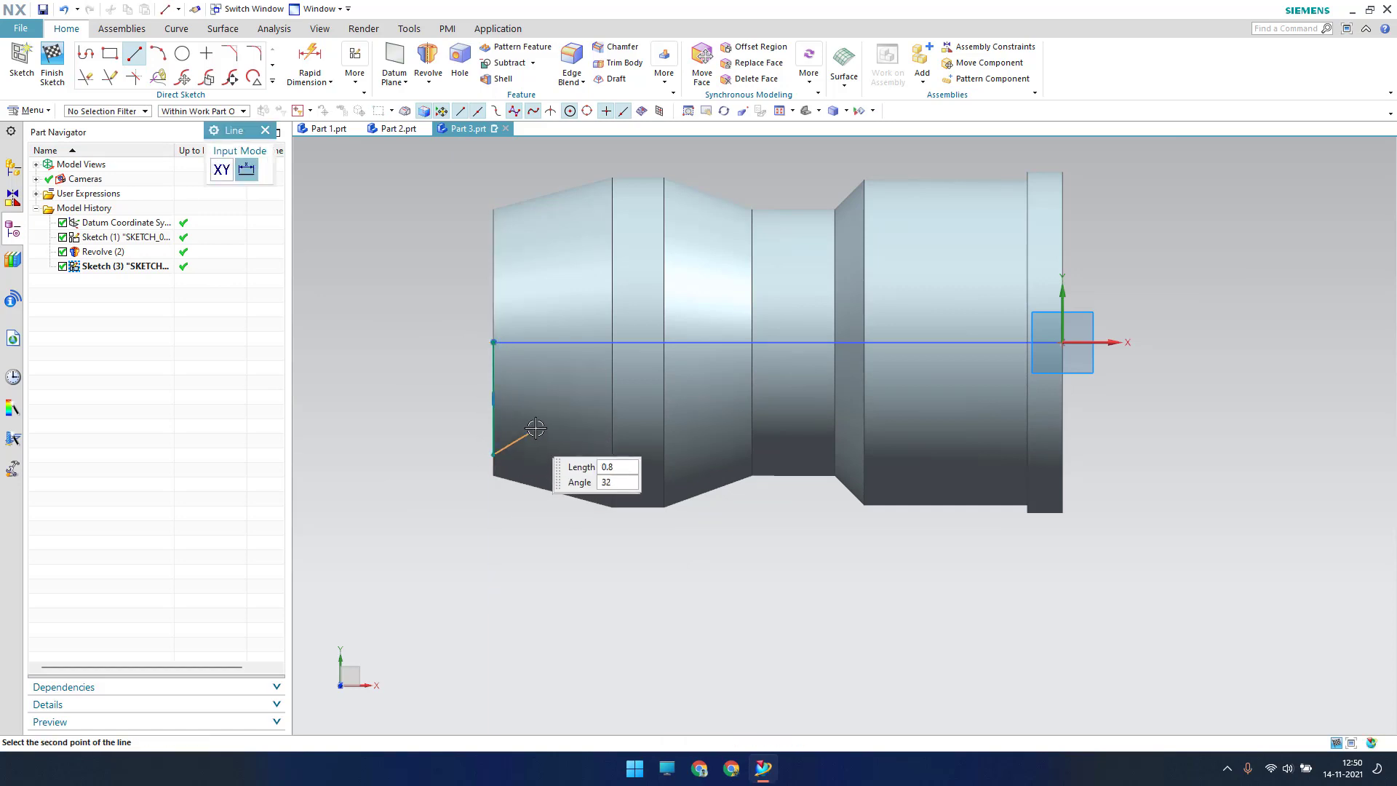
{"action": "left_click", "coordinate": [557, 411]}
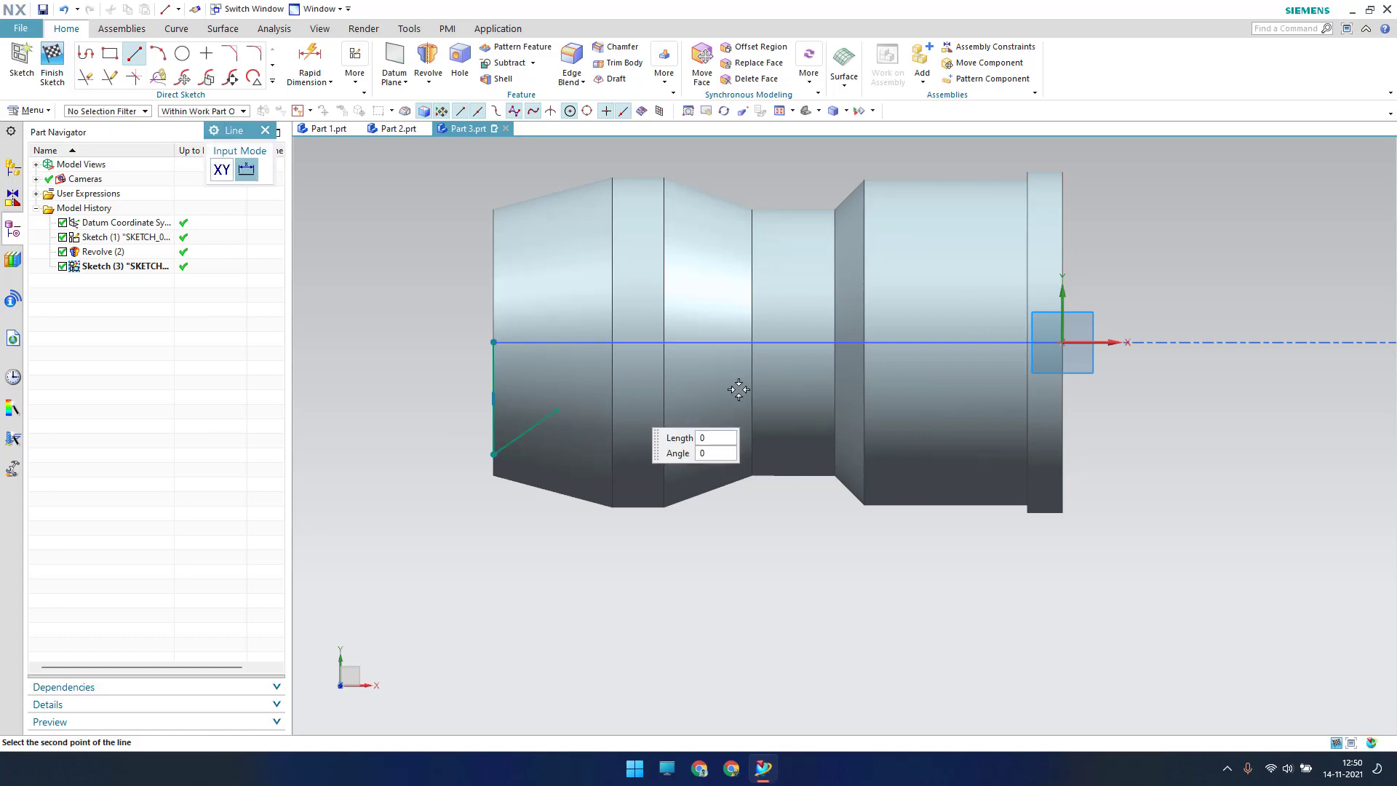
{"action": "left_click", "coordinate": [1084, 411]}
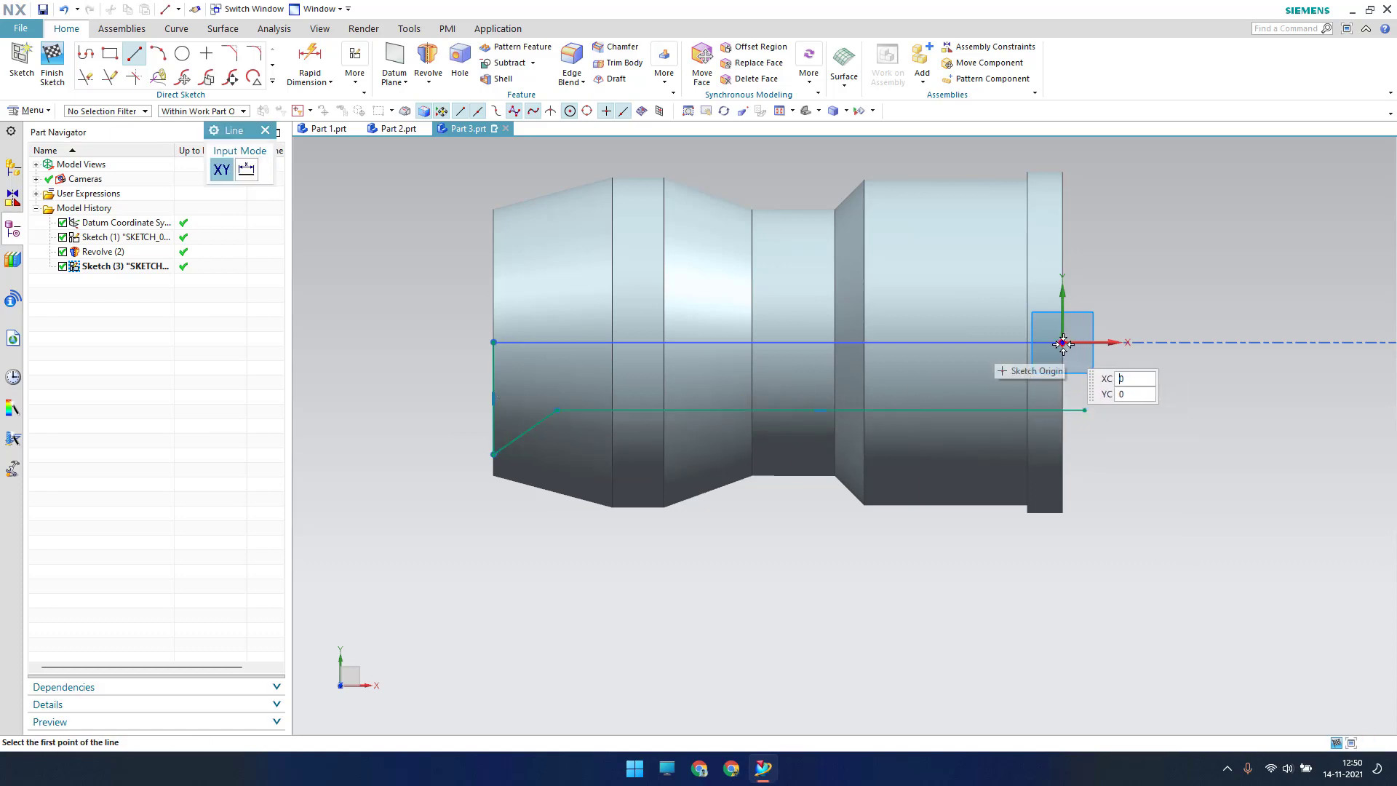
Draw a line from the sketch origin down past the collar and constrain it vertical.
{"action": "left_click", "coordinate": [1076, 580]}
{"action": "key", "text": "Escape"}
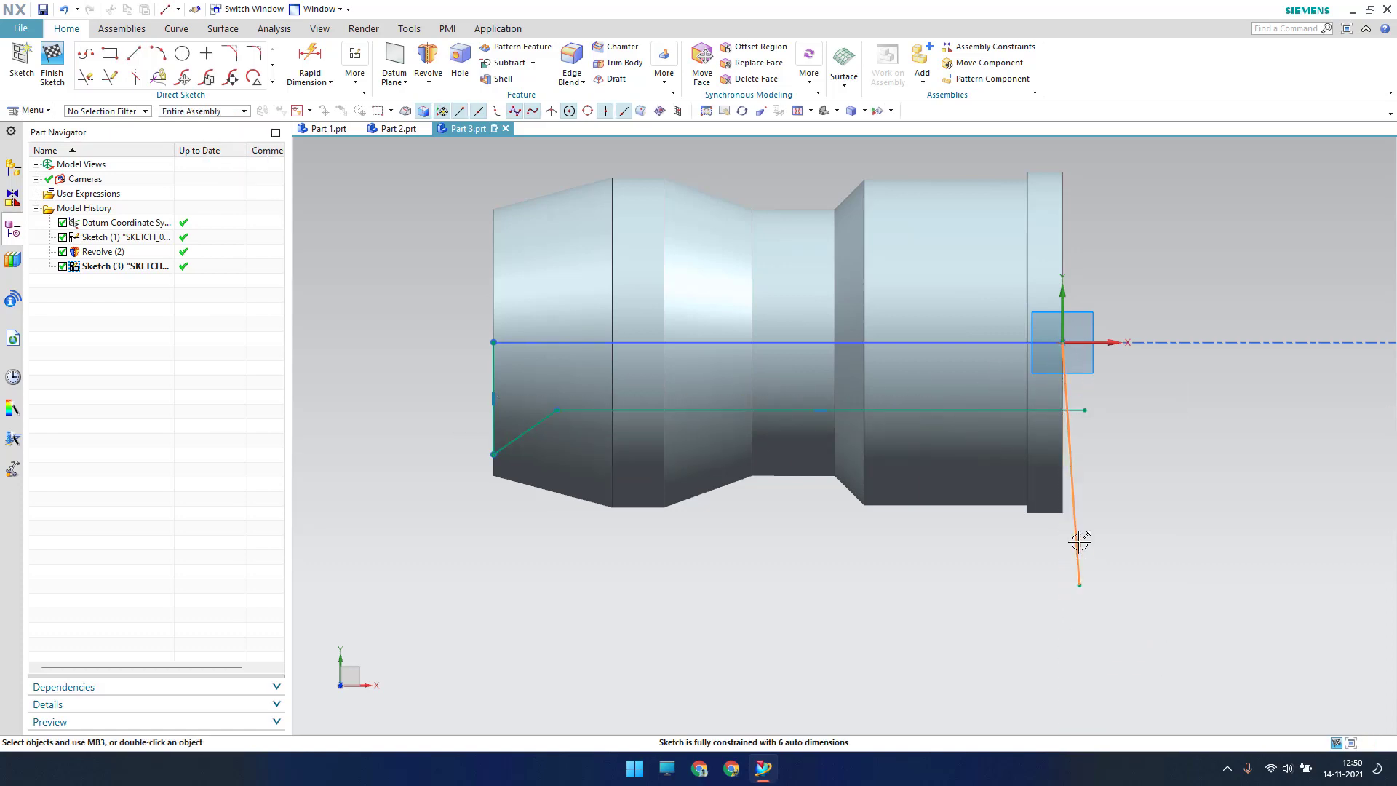
{"action": "right_click", "coordinate": [1075, 537]}
{"action": "left_click", "coordinate": [1254, 568]}
Make a corner between the vertical line at the origin and the long horizontal bore line, removing both overhanging ends.
{"action": "left_click", "coordinate": [273, 84]}
{"action": "left_click", "coordinate": [181, 111]}
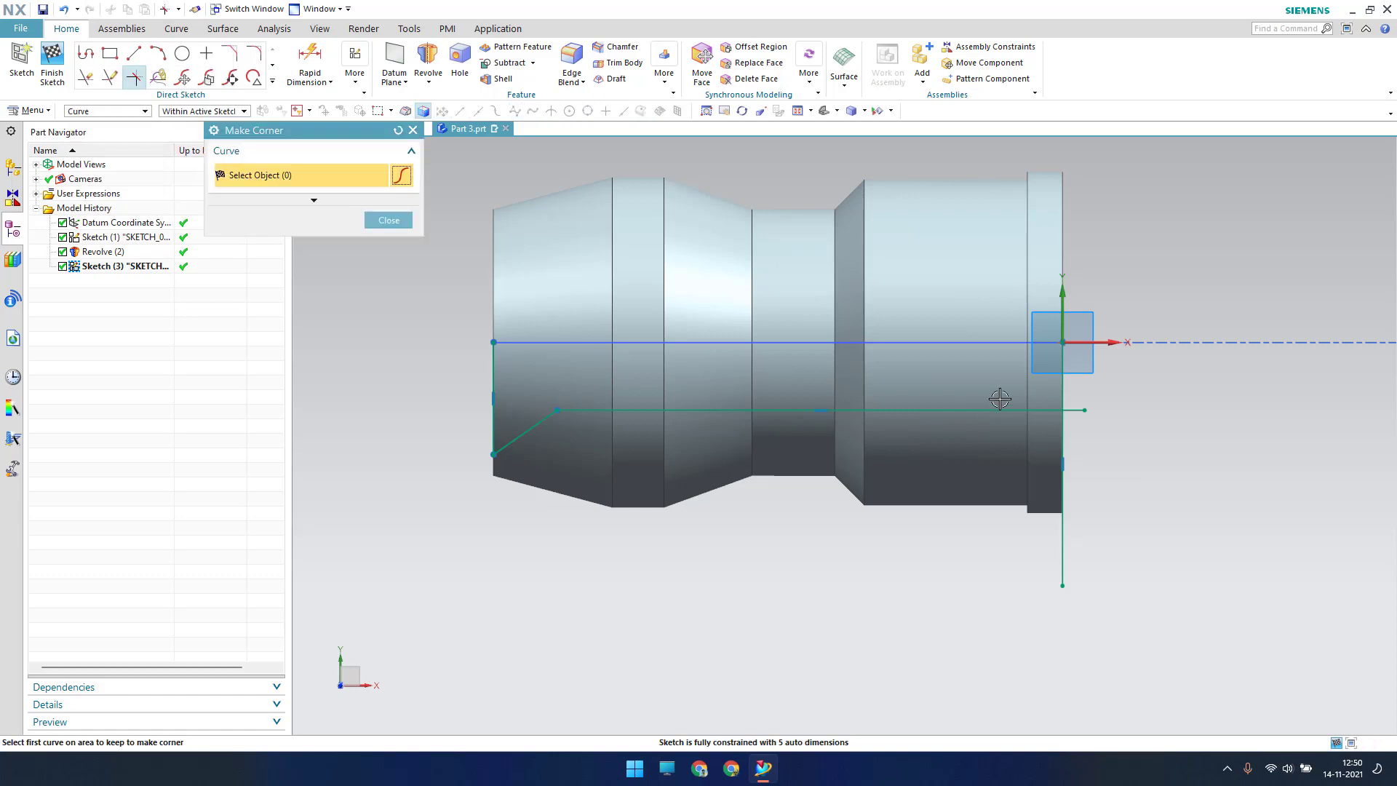
{"action": "left_click", "coordinate": [1058, 392]}
{"action": "left_click", "coordinate": [1028, 410]}
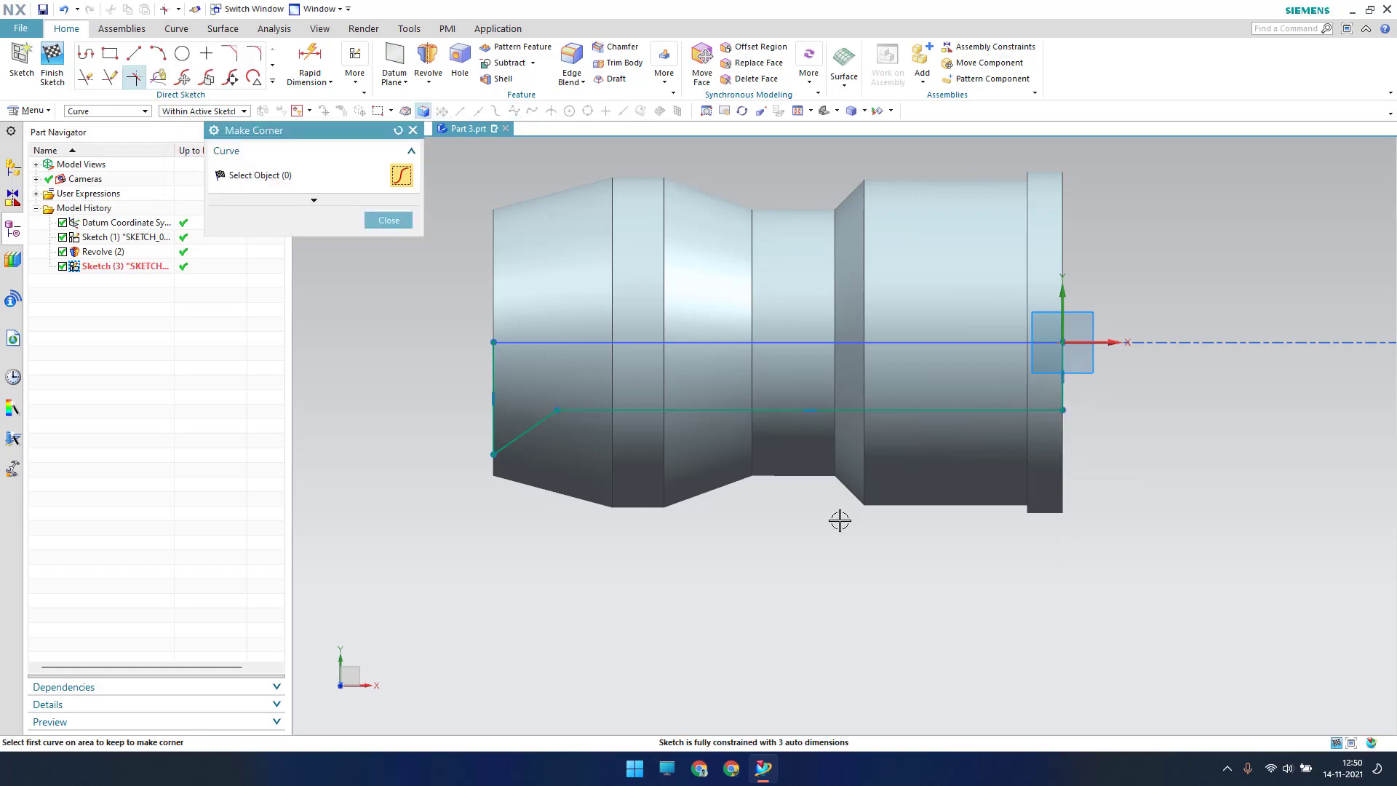
Close the bore profile with a horizontal line along the axis from the tapered end face to the origin.
{"action": "left_click", "coordinate": [135, 64]}
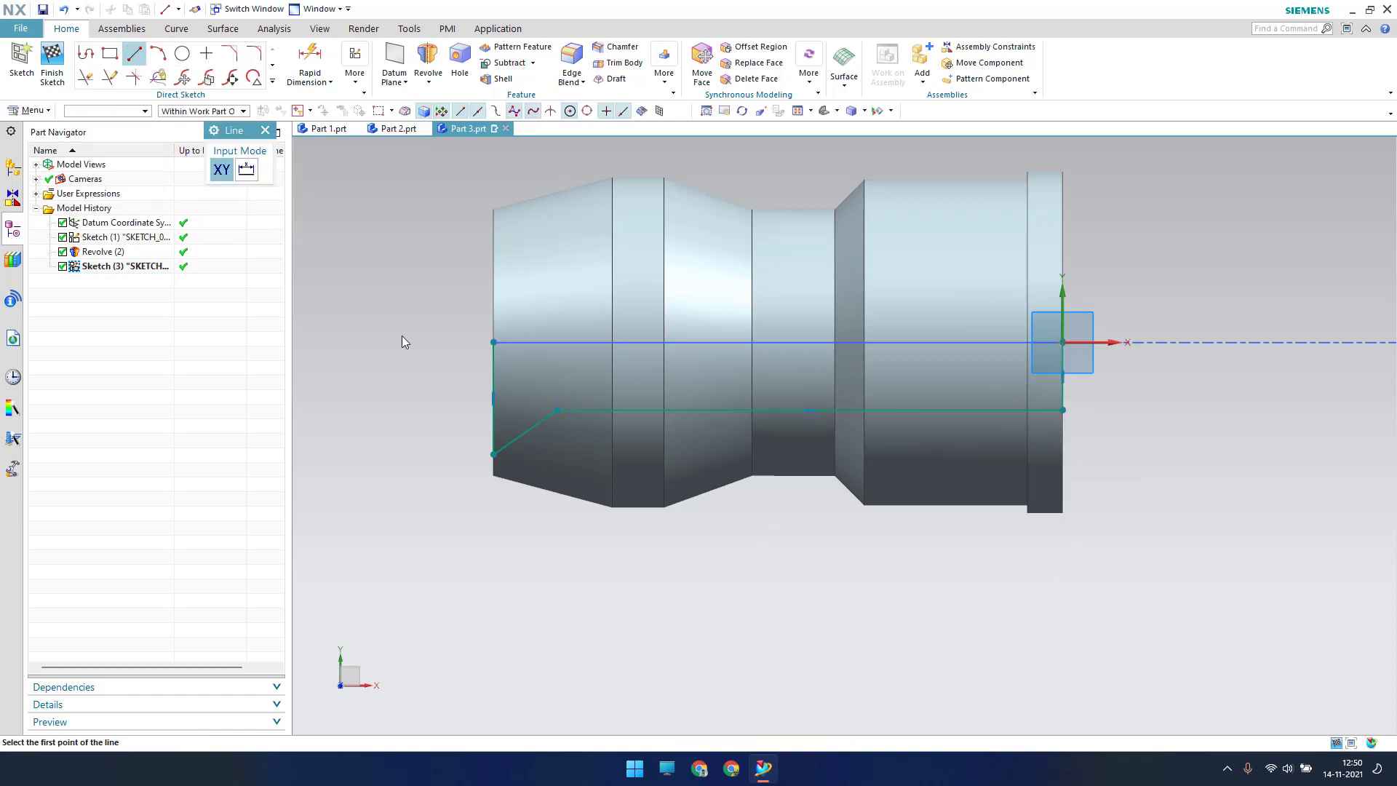
{"action": "left_click", "coordinate": [494, 341]}
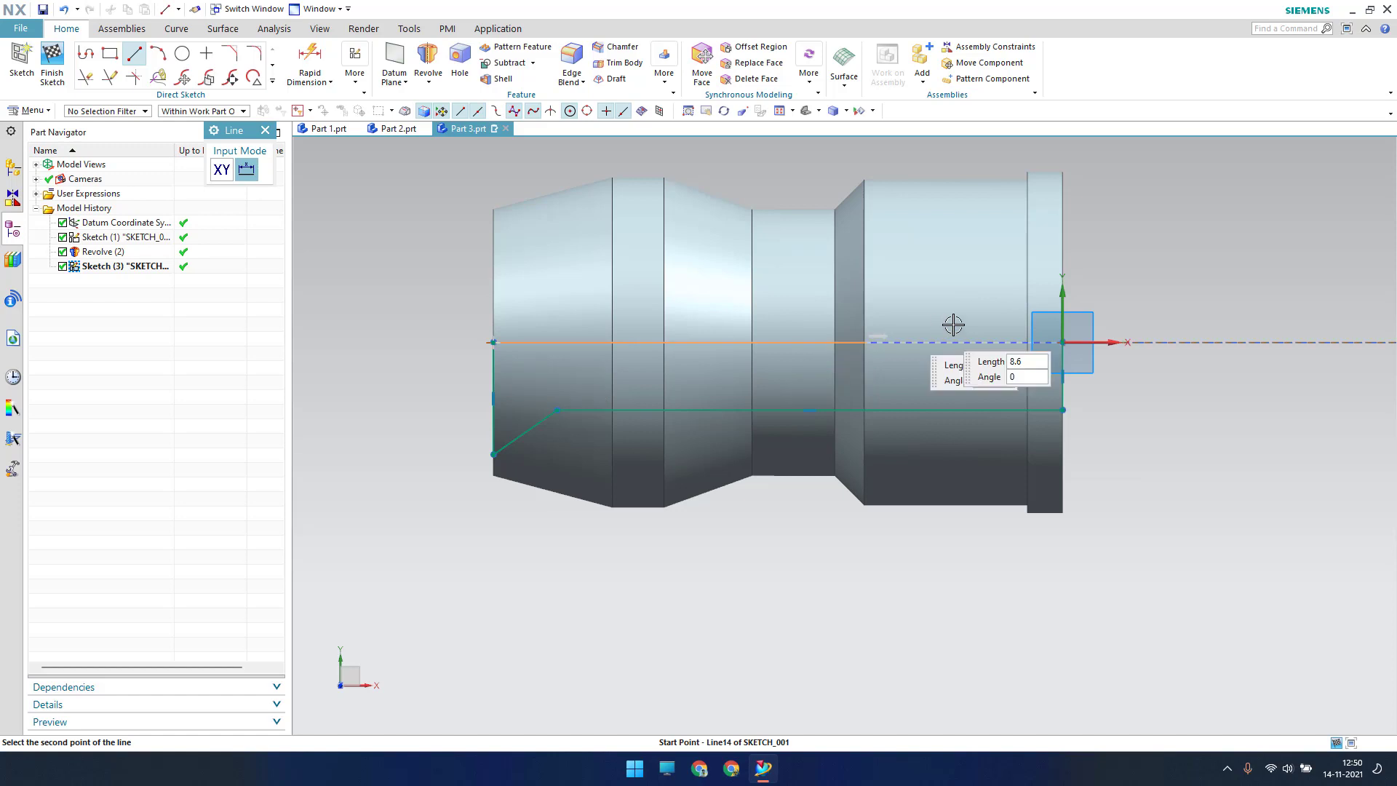
{"action": "left_click", "coordinate": [1060, 357]}
{"action": "key", "text": "Escape"}
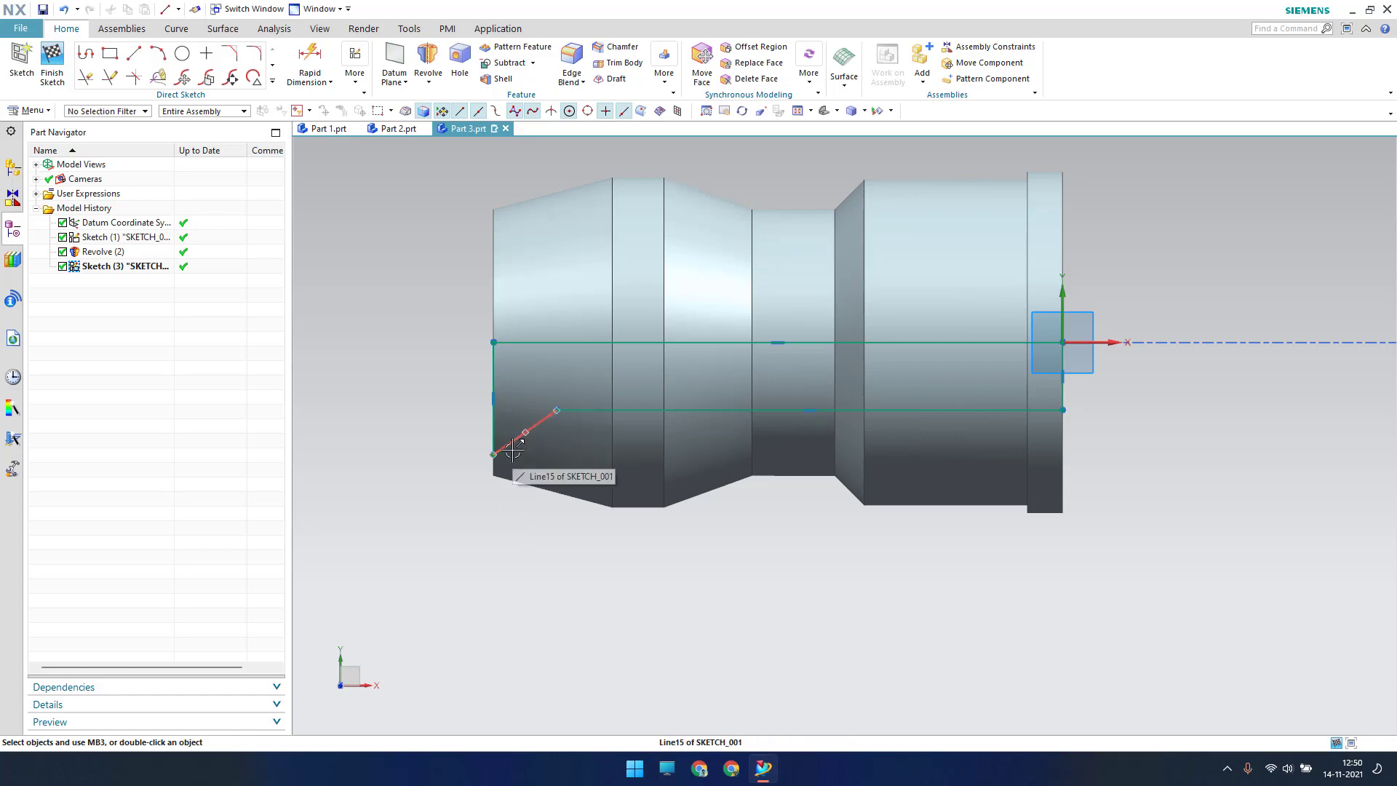
Add an angular dimension of 45/2 degrees between the sloped bore line and the X axis.
{"action": "left_click", "coordinate": [330, 82]}
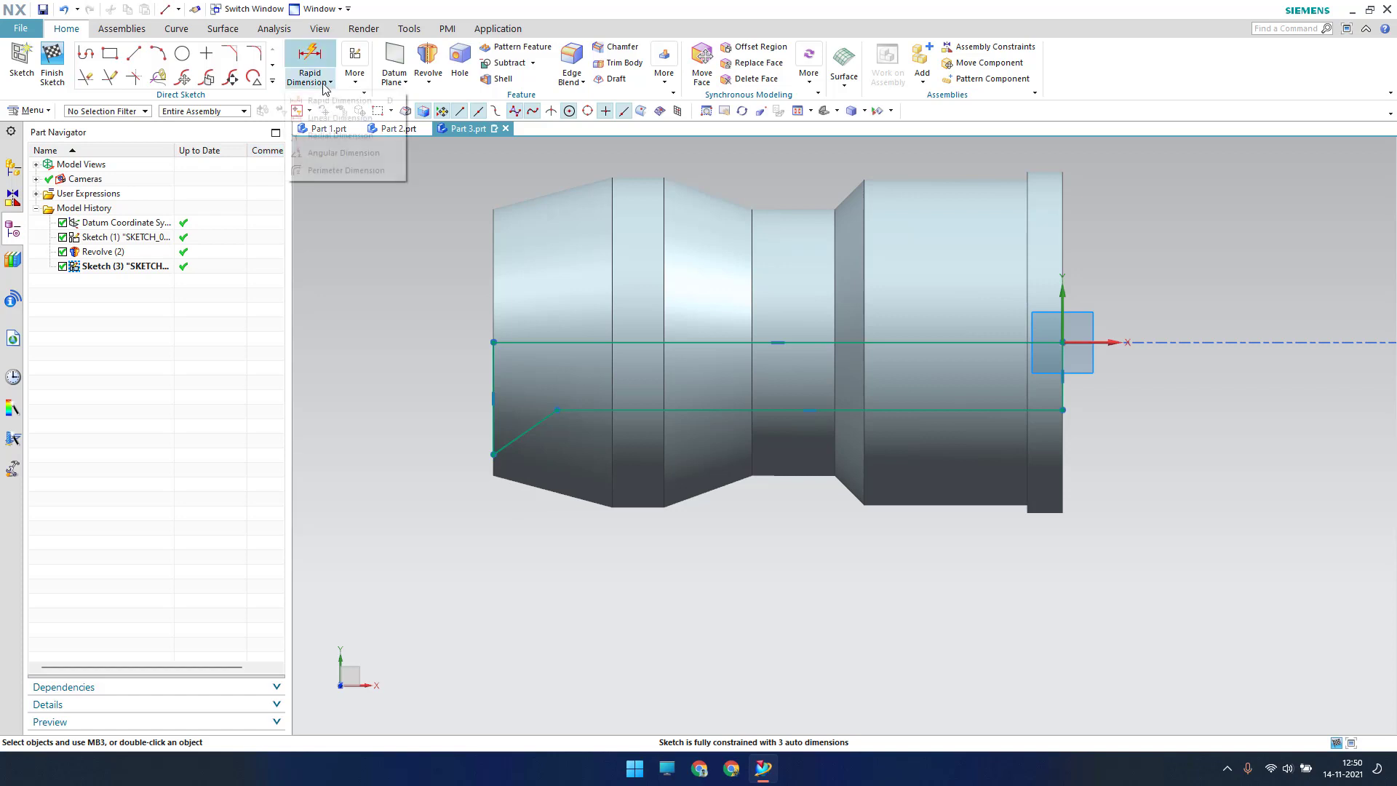
{"action": "left_click", "coordinate": [342, 150]}
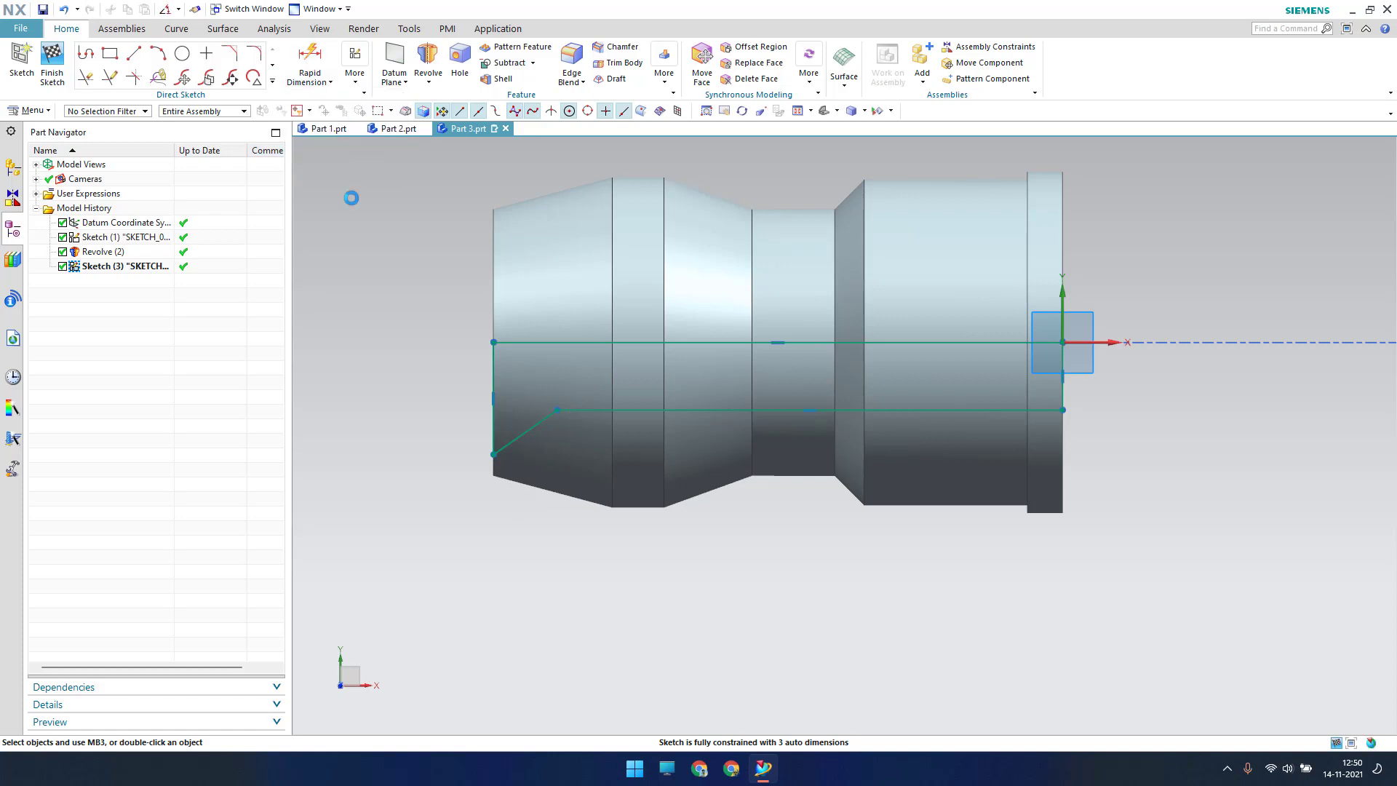
{"action": "left_click", "coordinate": [533, 426]}
{"action": "left_click", "coordinate": [1089, 344]}
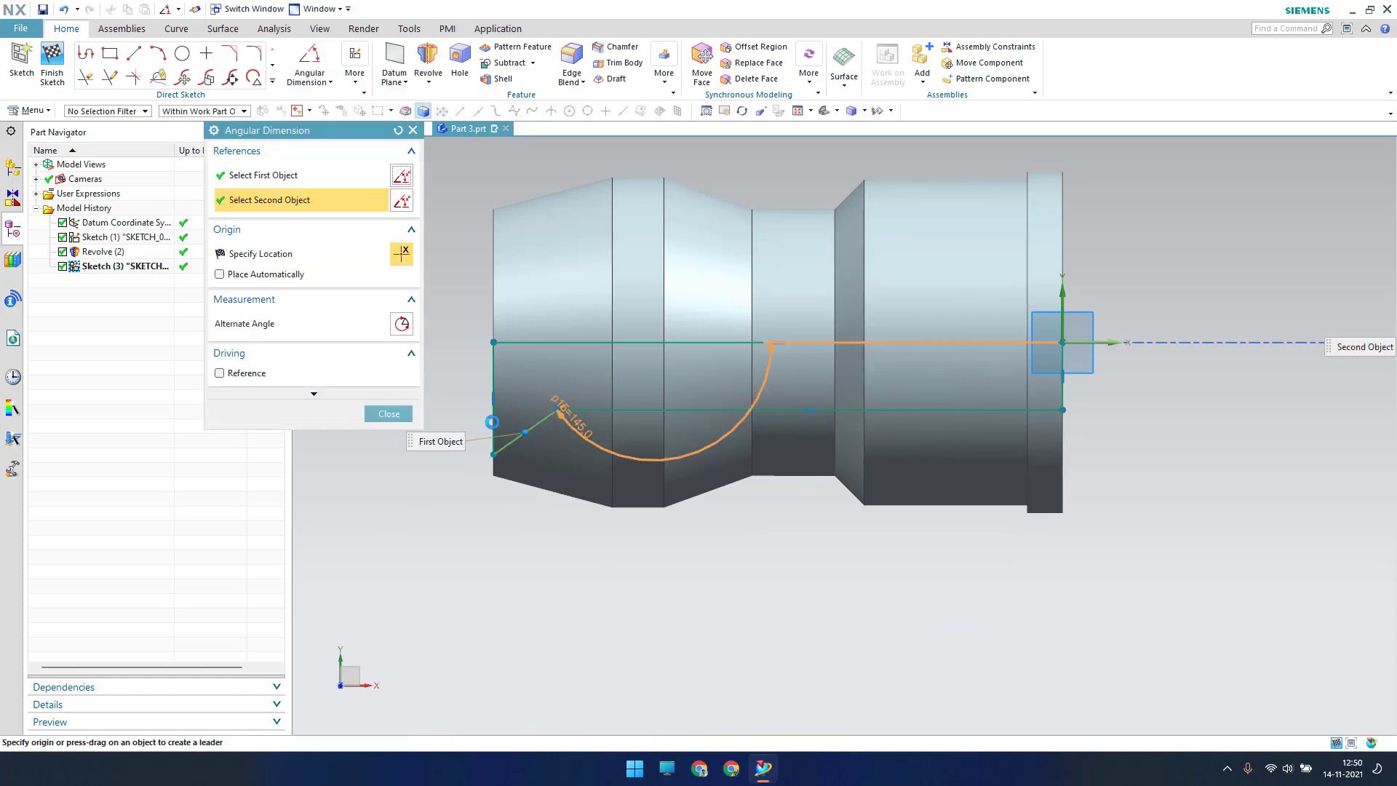
{"action": "left_click", "coordinate": [443, 508]}
{"action": "type", "text": "45"}
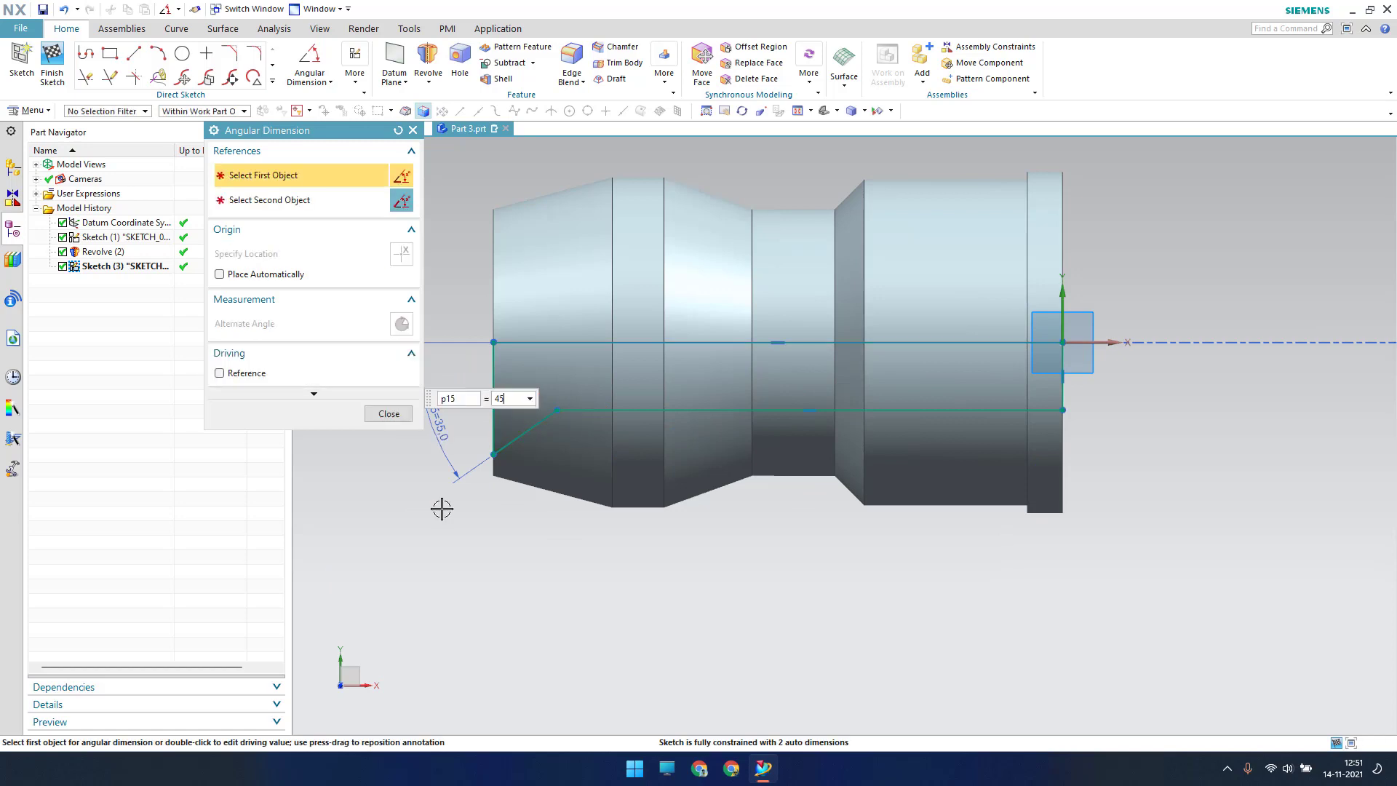
{"action": "type", "text": "/2"}
{"action": "key", "text": "Return"}
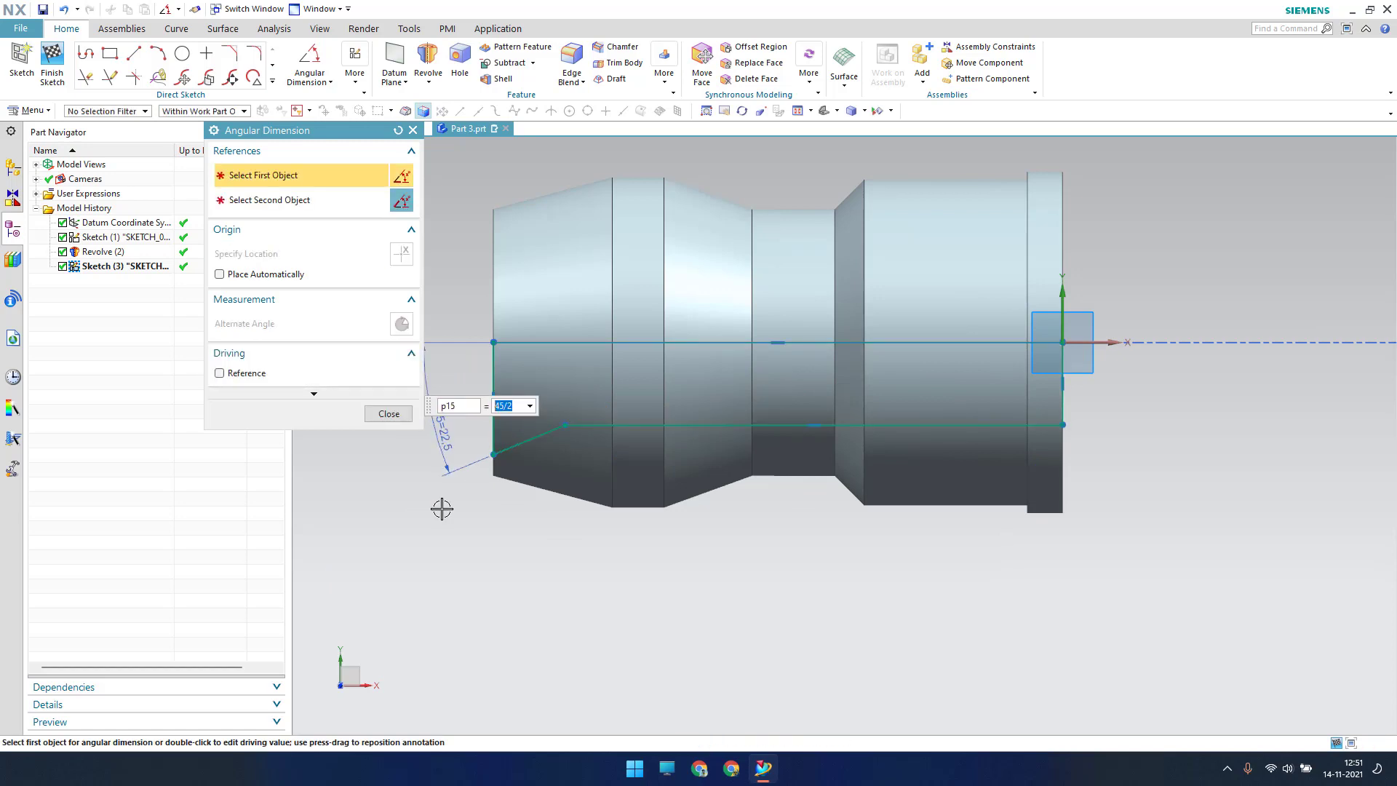
{"action": "key", "text": "Escape"}
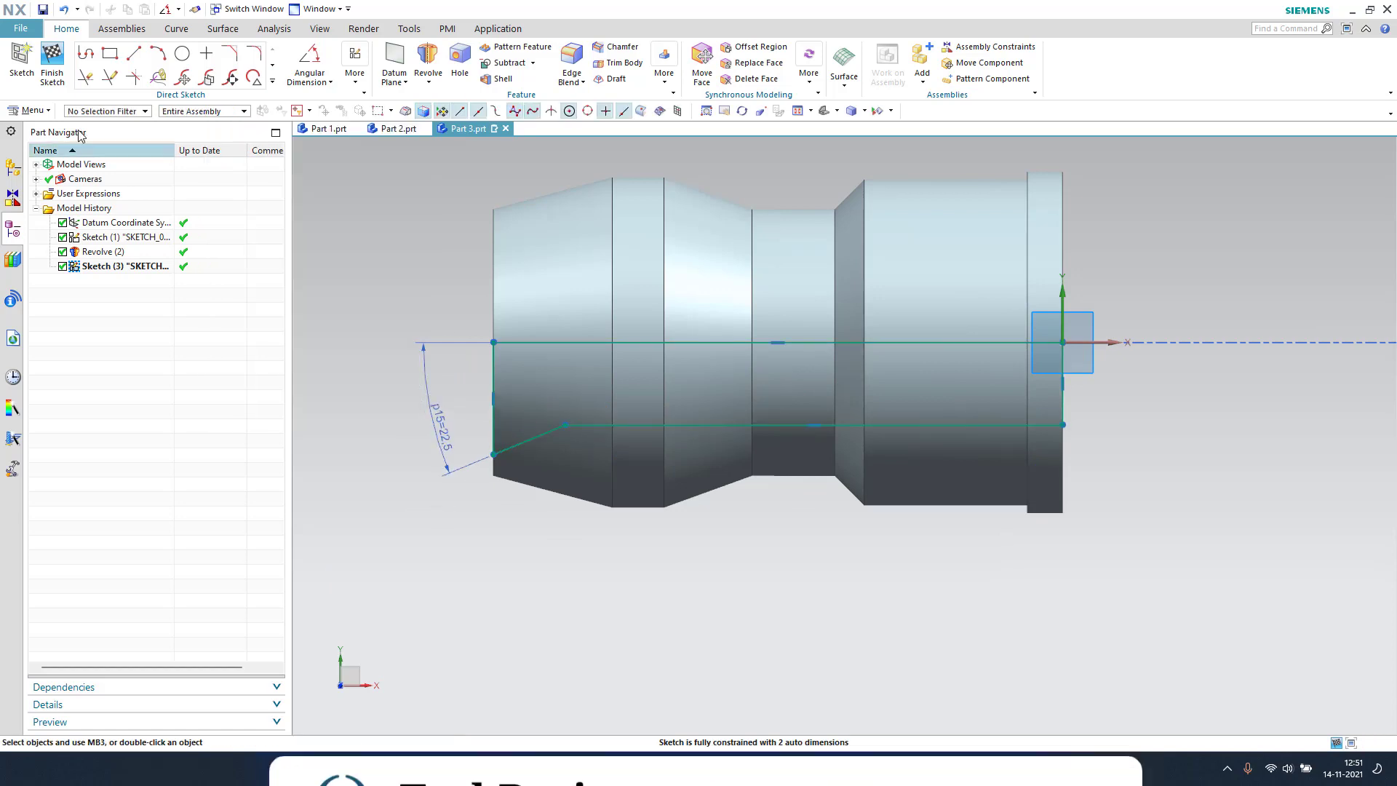
Dimension the vertical distance from the axis to the profile's lower corner at the tapered end as 4.05/2.
{"action": "left_click", "coordinate": [312, 78]}
{"action": "left_click", "coordinate": [327, 100]}
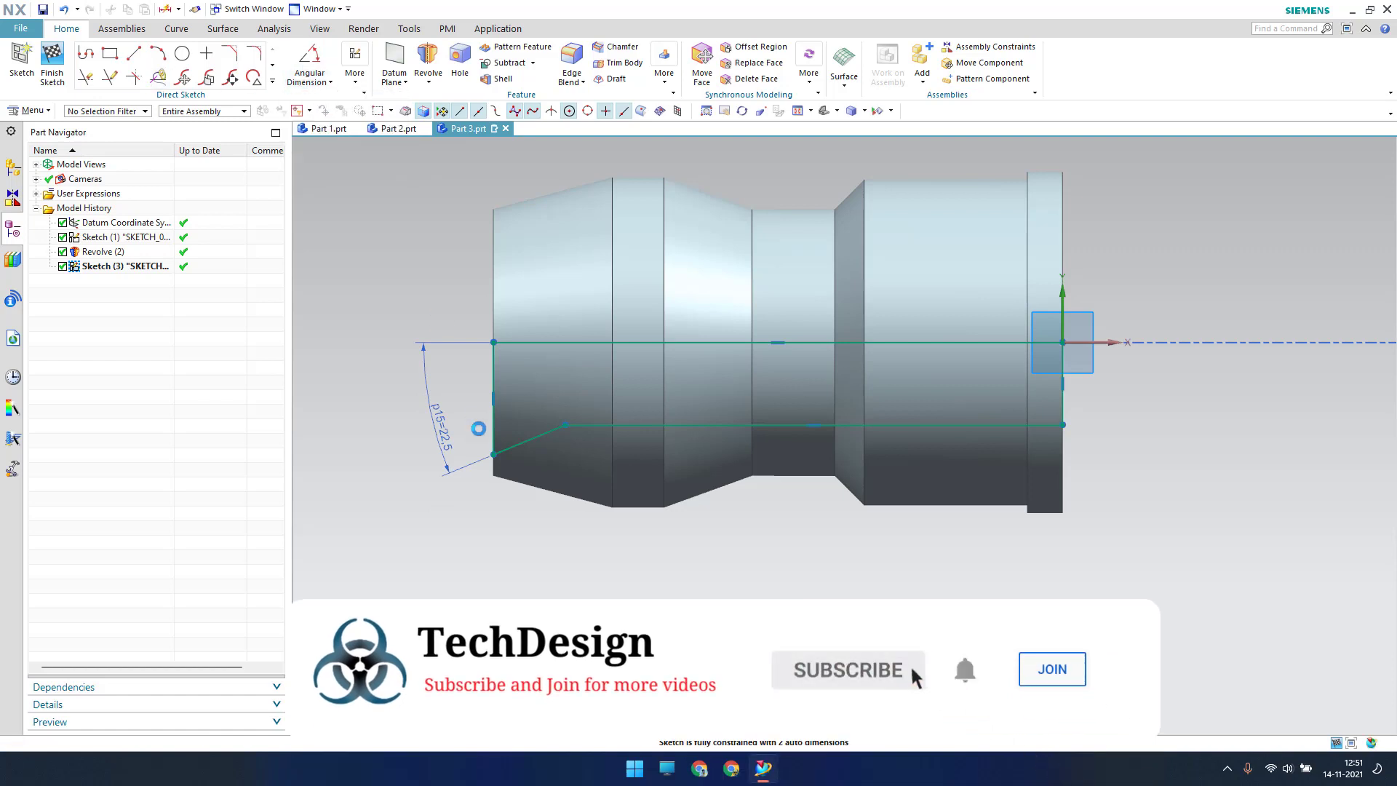
{"action": "left_click", "coordinate": [499, 451]}
{"action": "left_click", "coordinate": [495, 344]}
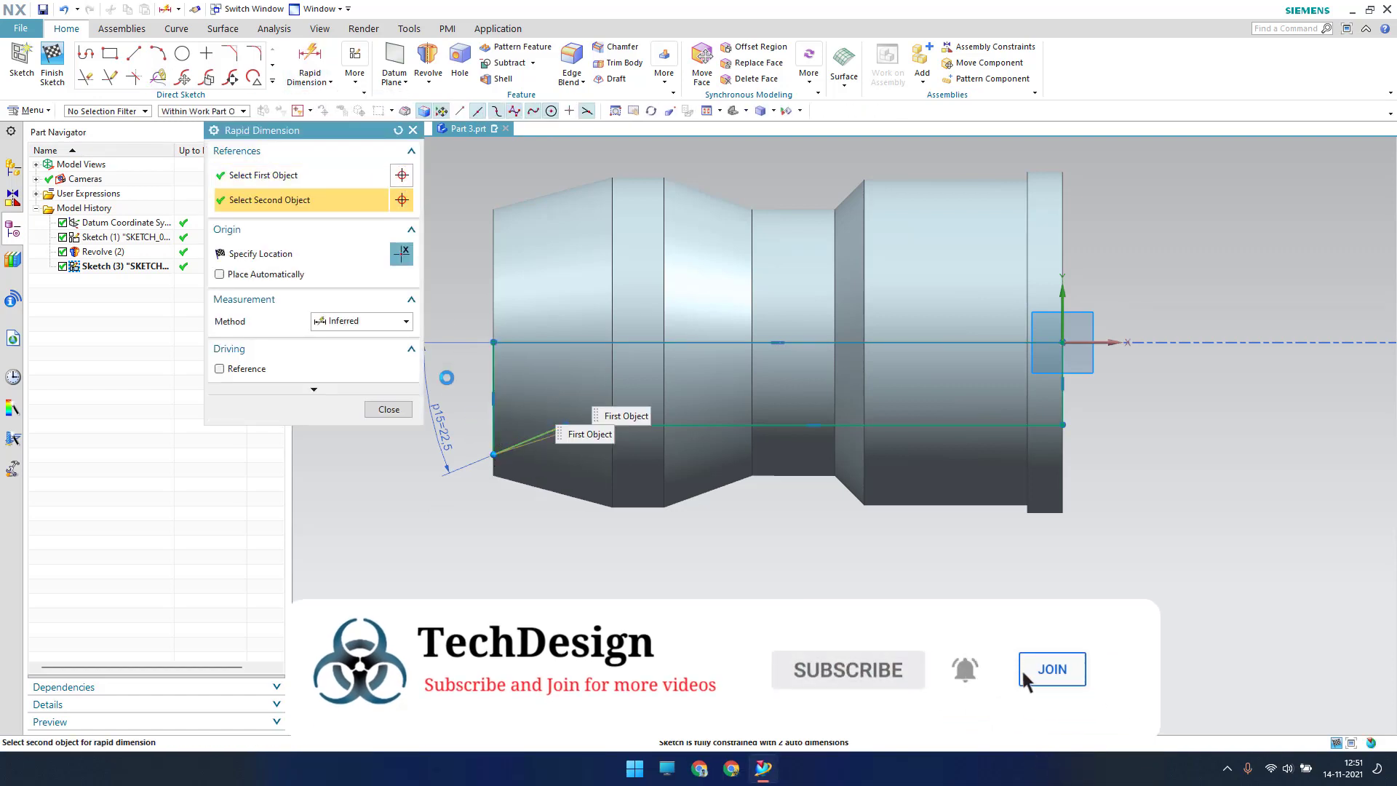
{"action": "left_click", "coordinate": [371, 514]}
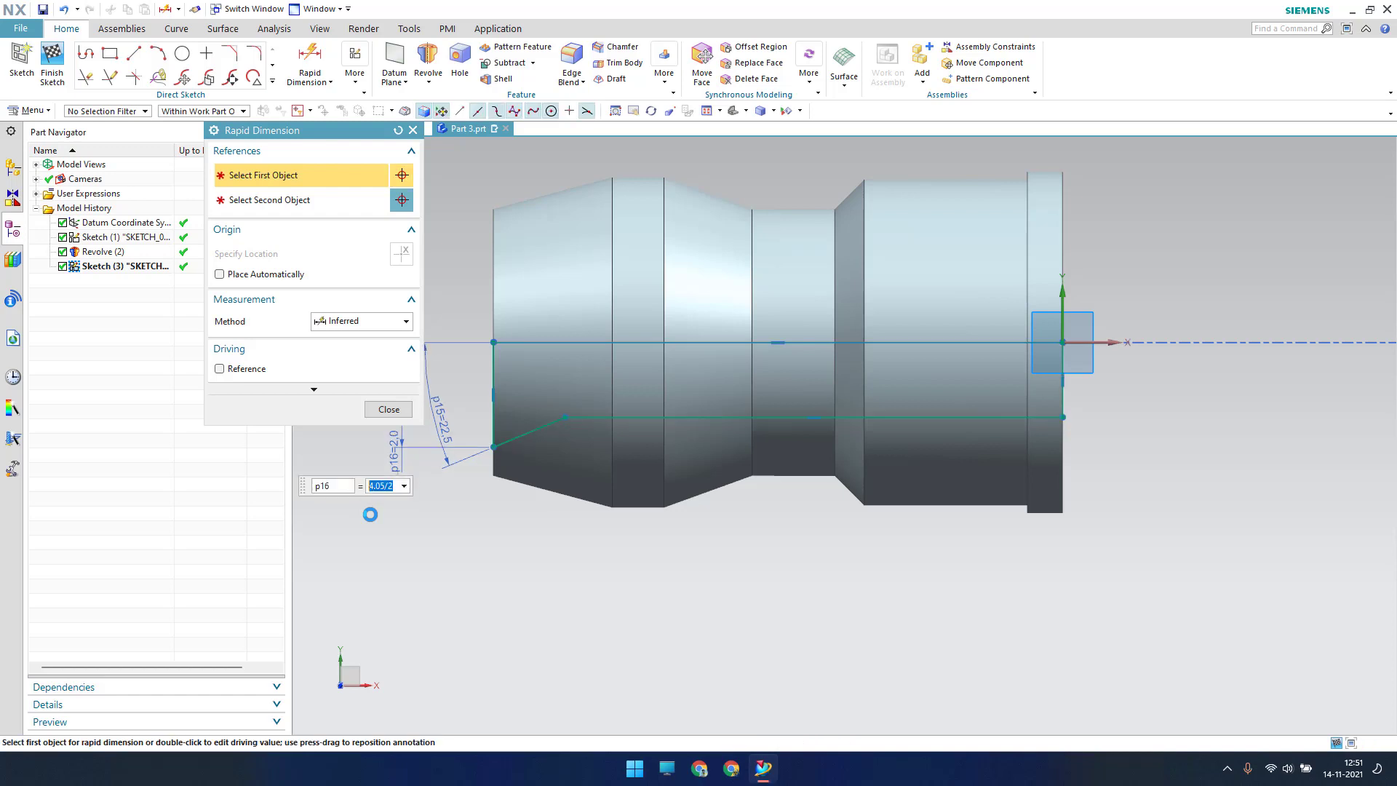
{"action": "left_click", "coordinate": [389, 410]}
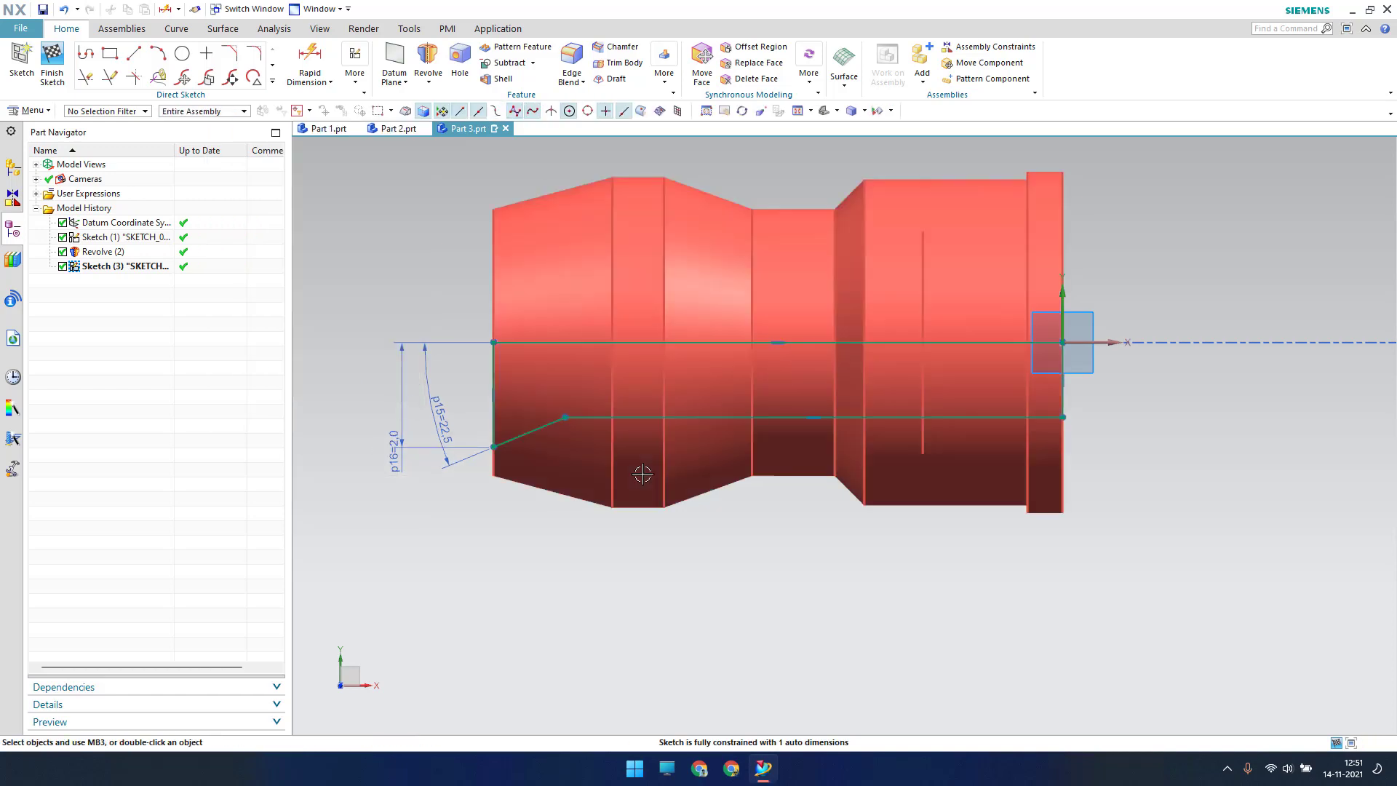
Dimension the profile's vertical edge at the origin as 3.30/2 and finish the bore sketch.
{"action": "key", "text": "d"}
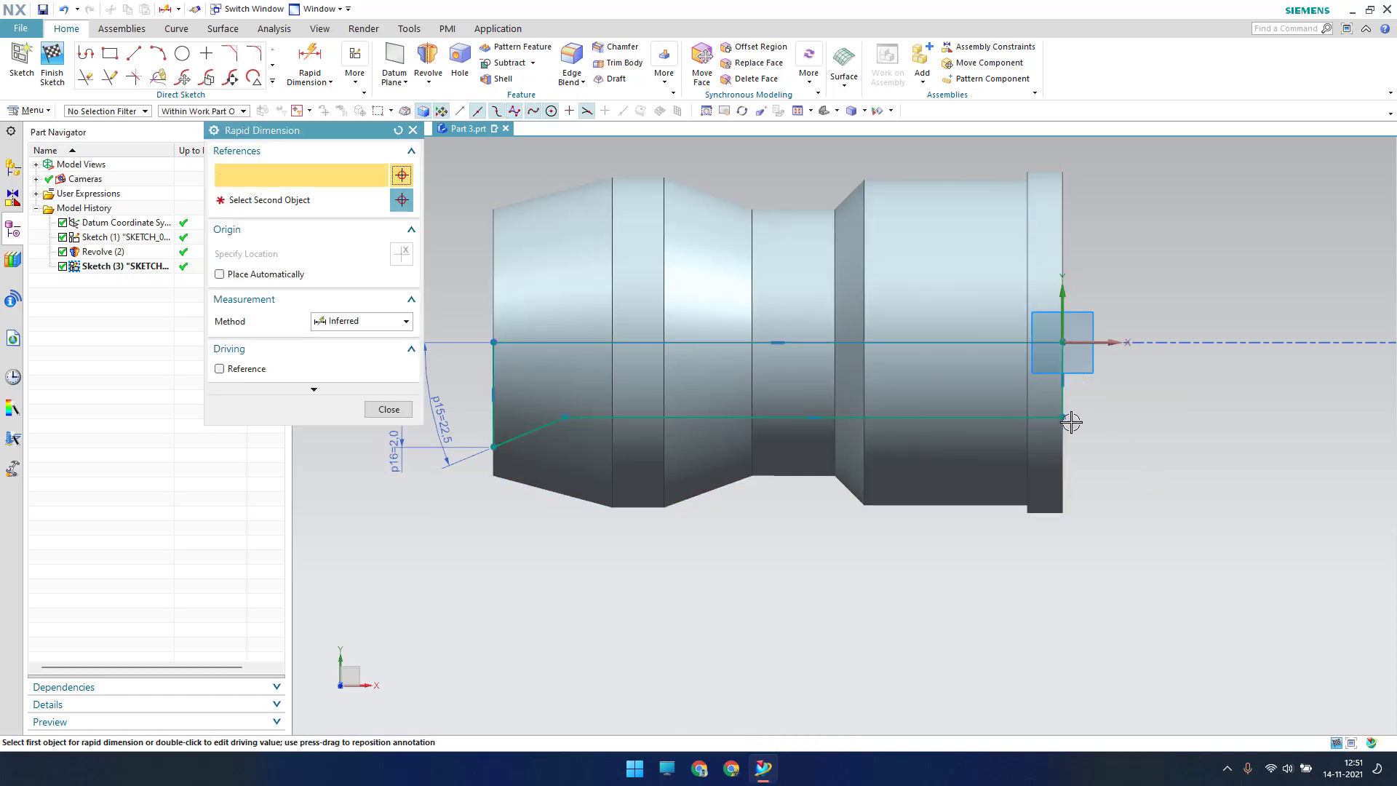
{"action": "left_click", "coordinate": [1066, 417]}
{"action": "left_click", "coordinate": [1062, 341]}
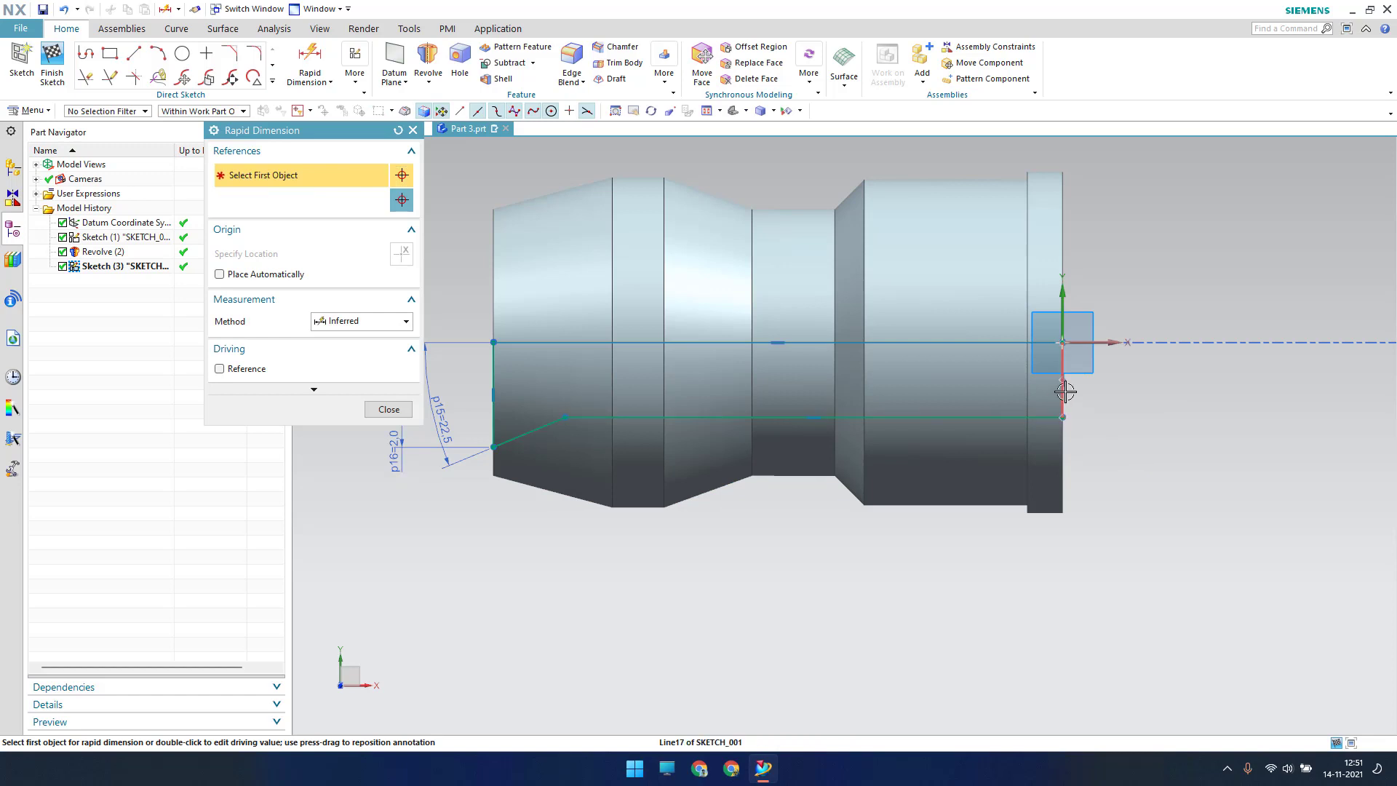
{"action": "left_click", "coordinate": [1184, 397]}
{"action": "type", "text": "3.30/2"}
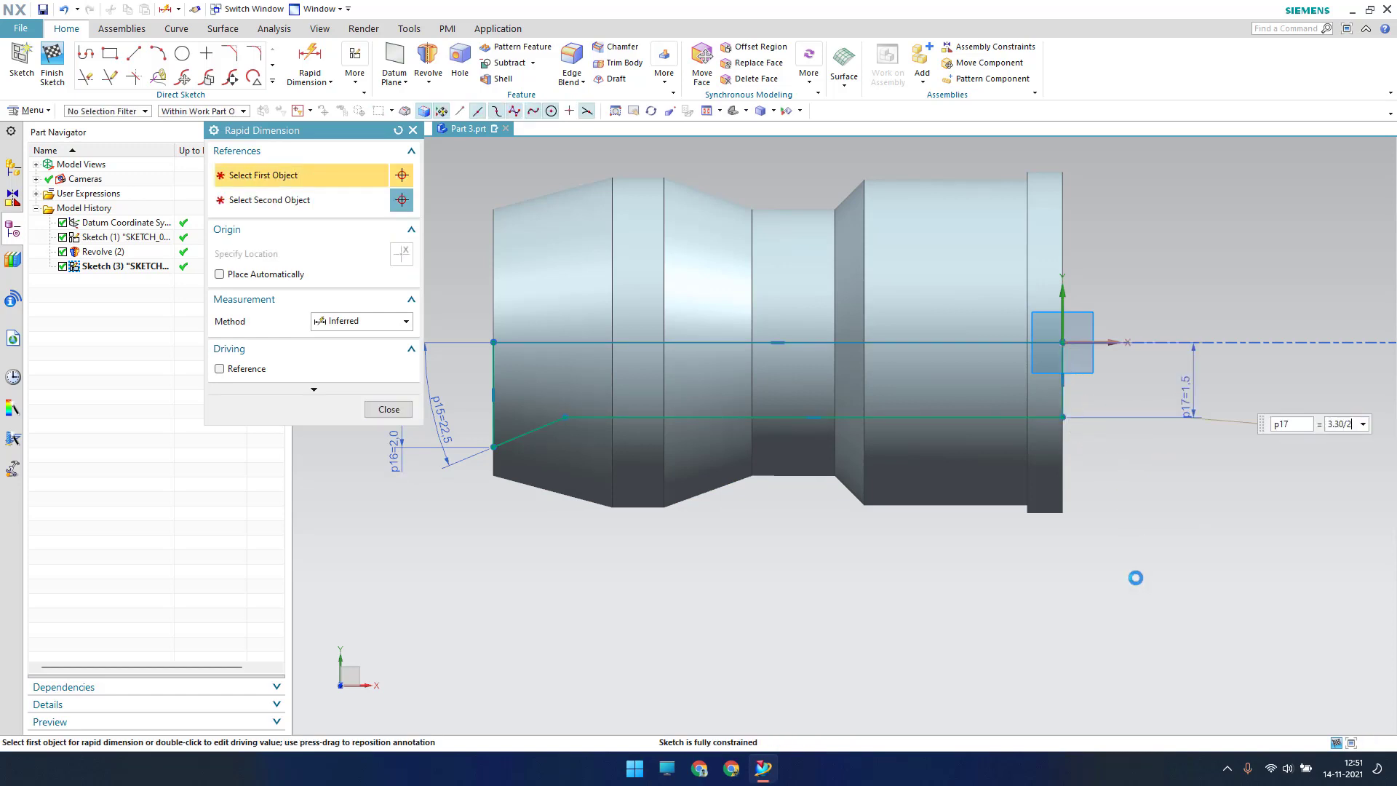
{"action": "key", "text": "Return"}
{"action": "key", "text": "Escape"}
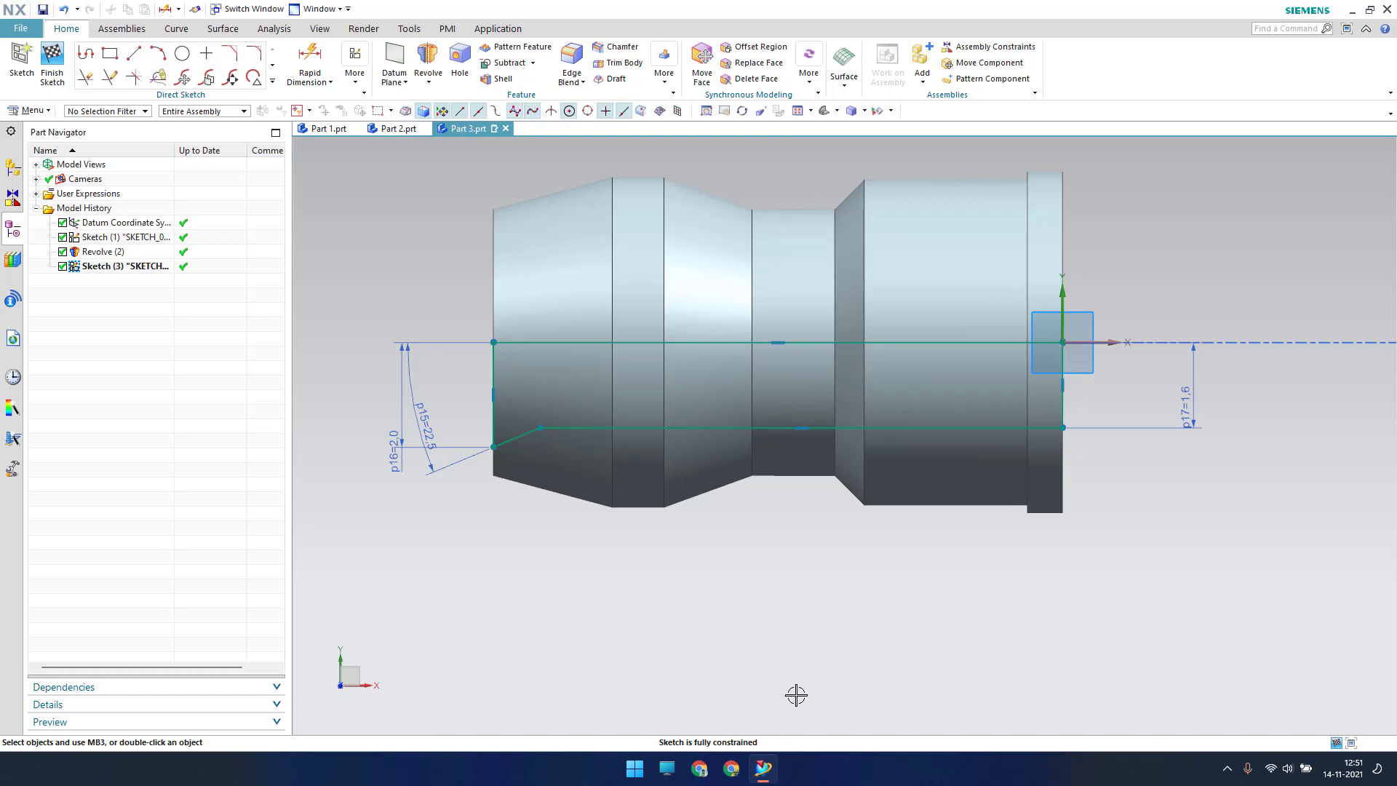
{"action": "left_click", "coordinate": [51, 62]}
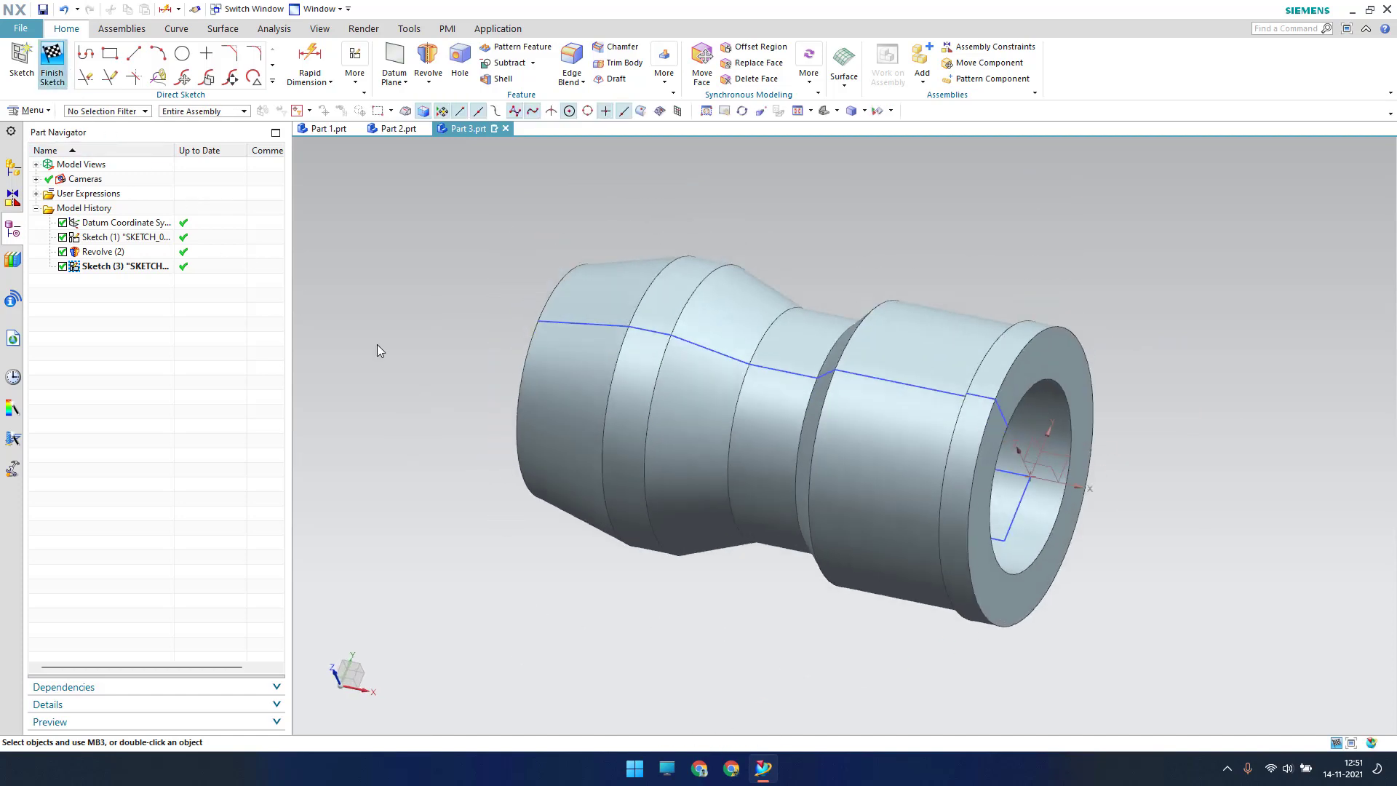
Revolve the bore sketch 360° about the X axis through the origin, subtracting it from the solid body.
{"action": "mouse_move", "coordinate": [583, 452]}
{"action": "middle_mouse_down"}
{"action": "mouse_move", "coordinate": [502, 396]}
{"action": "mouse_move", "coordinate": [591, 437]}
{"action": "middle_mouse_up"}
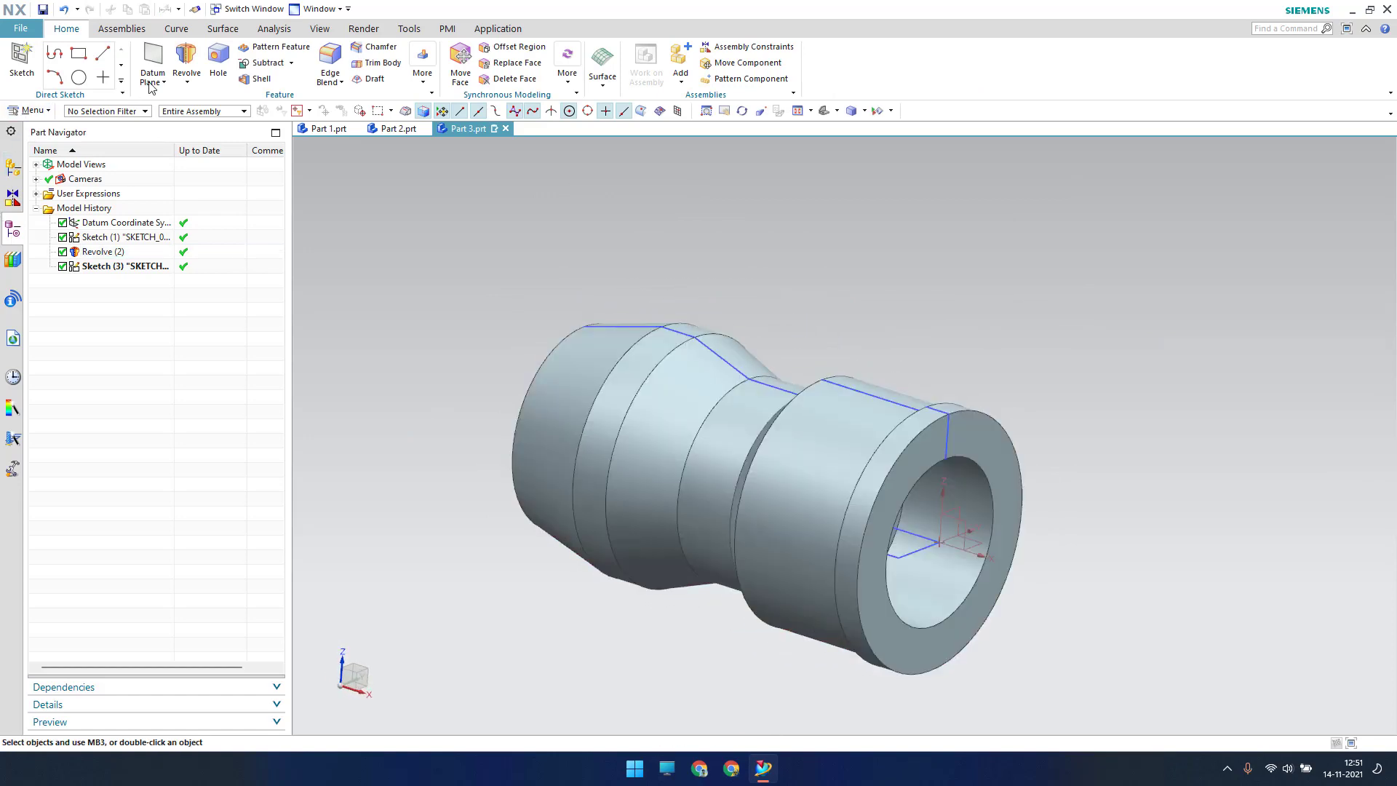
{"action": "left_click", "coordinate": [186, 58]}
{"action": "left_click", "coordinate": [97, 267]}
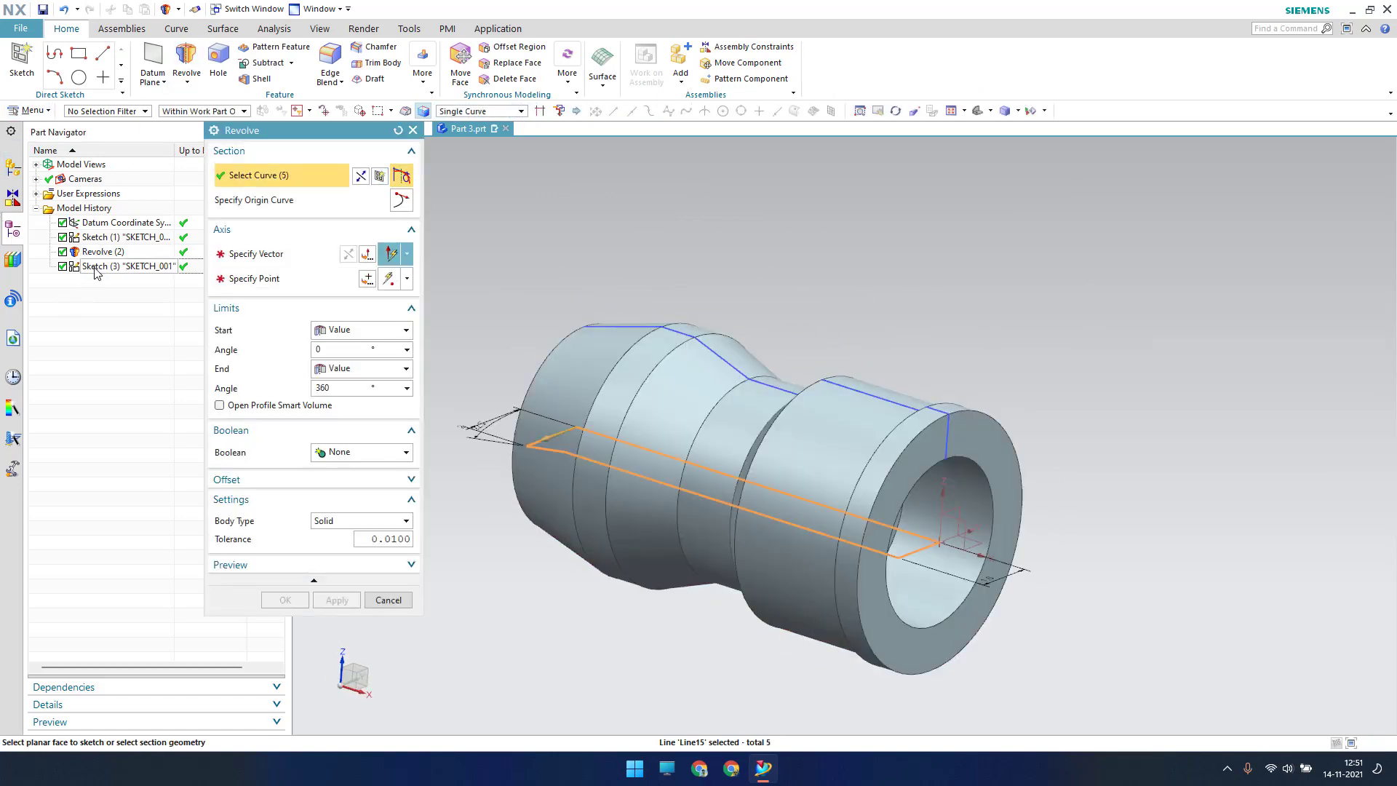
{"action": "left_click", "coordinate": [255, 254]}
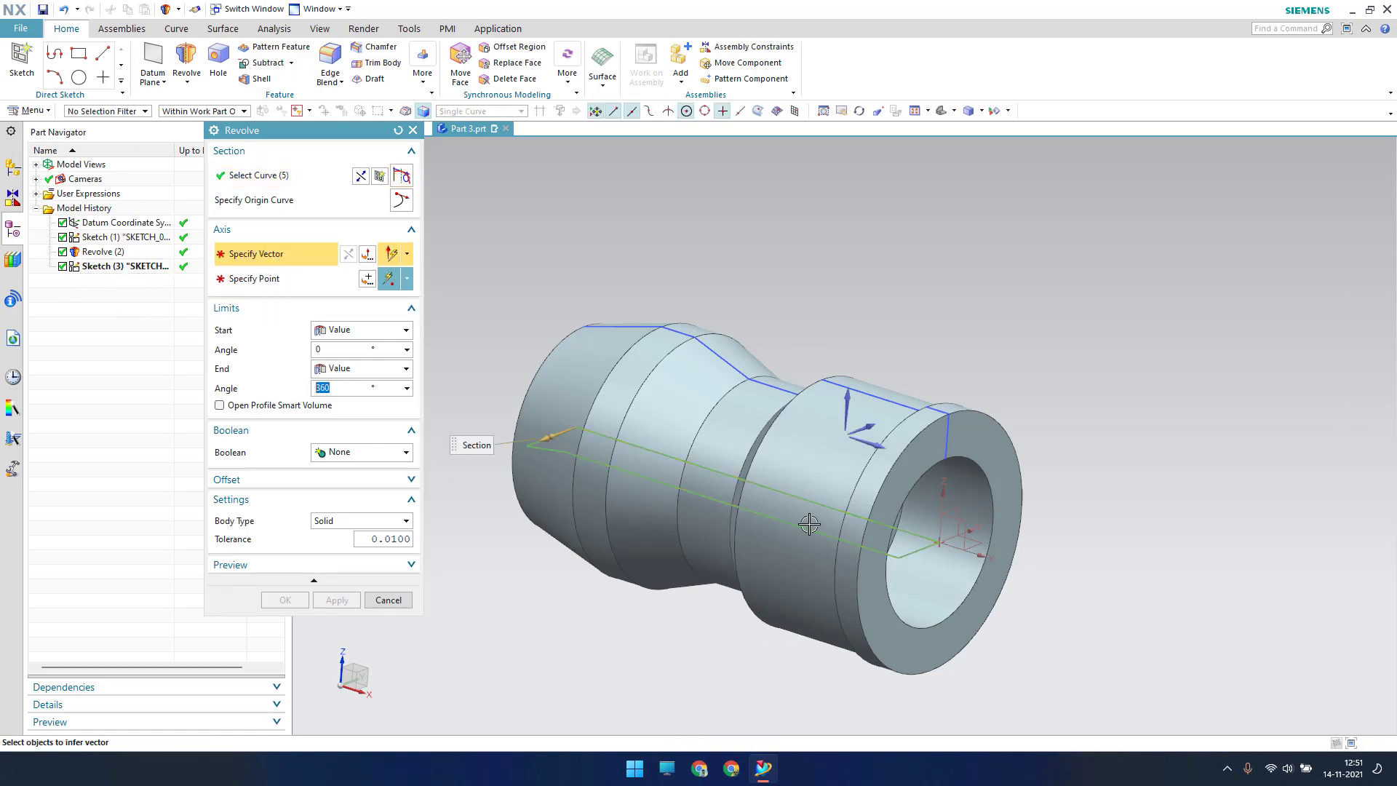
{"action": "left_click", "coordinate": [861, 441]}
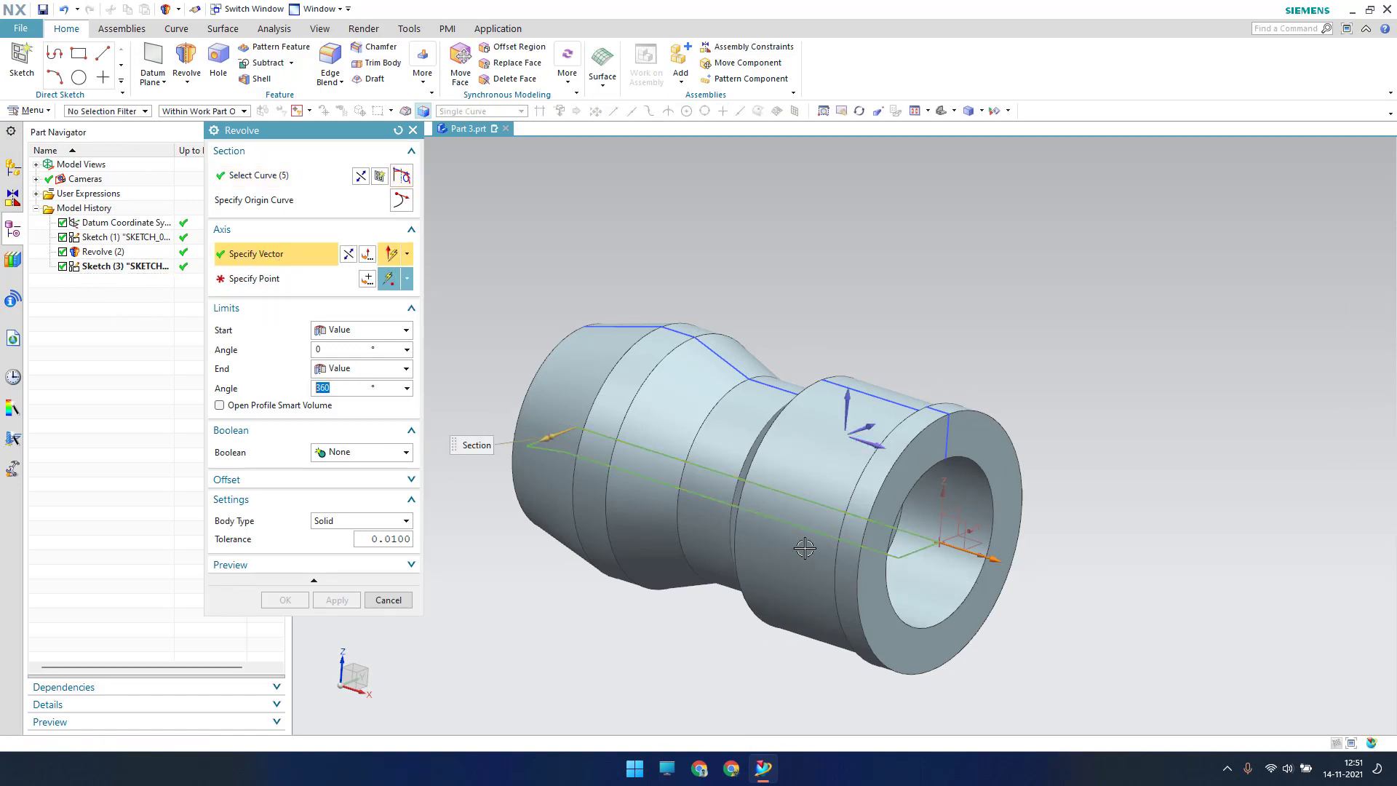
{"action": "left_click", "coordinate": [942, 542]}
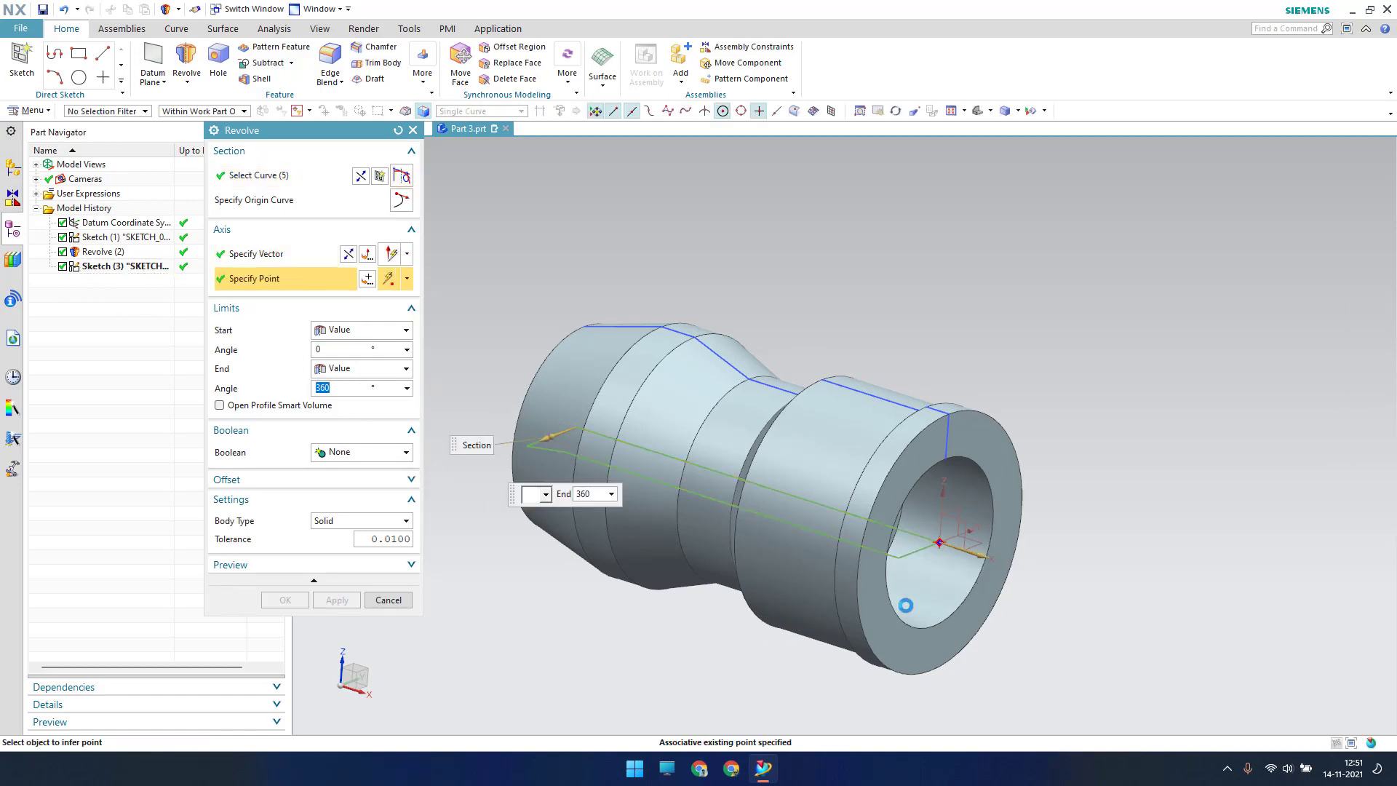
{"action": "left_click", "coordinate": [368, 453]}
{"action": "left_click", "coordinate": [366, 498]}
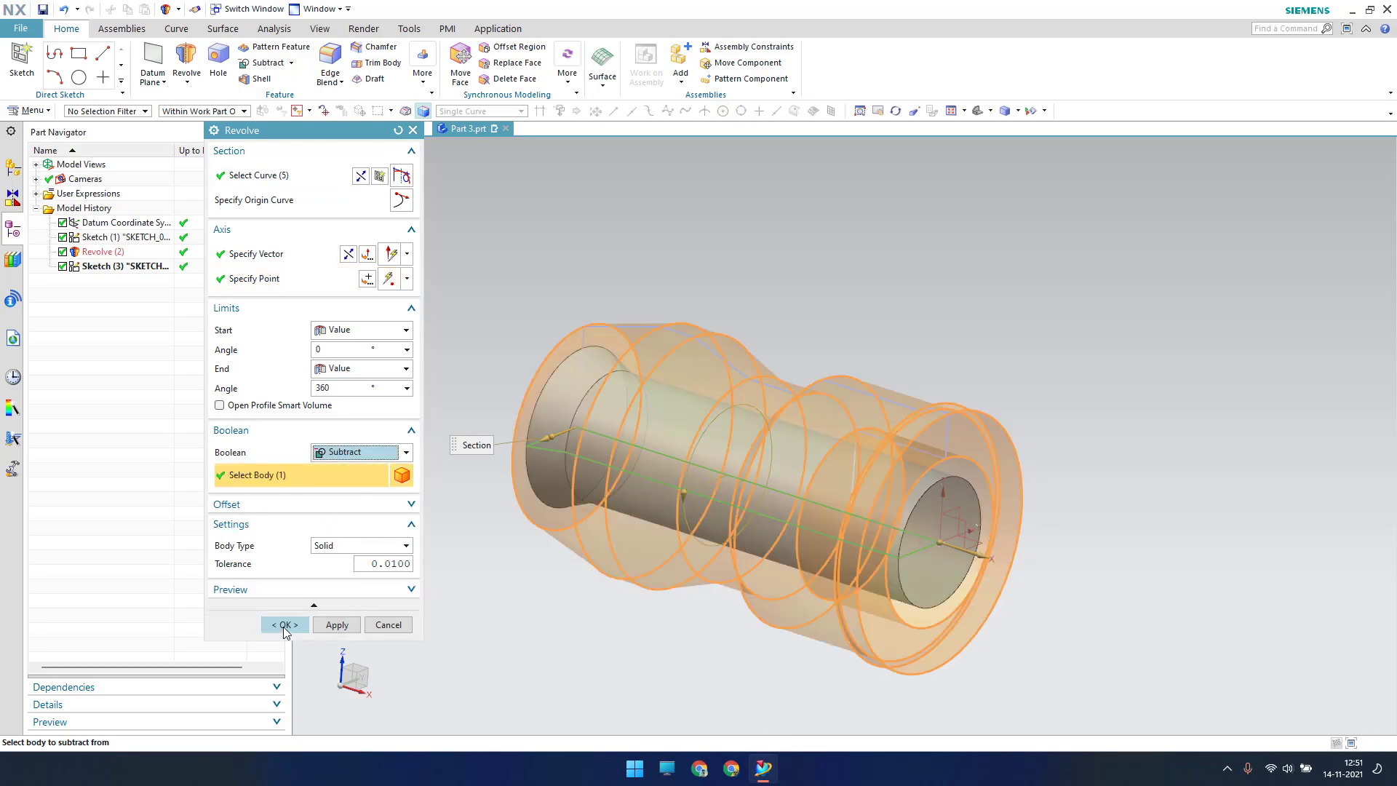
{"action": "left_click", "coordinate": [284, 624]}
{"action": "middle_click_drag", "start_coordinate": [483, 592], "coordinate": [804, 483]}
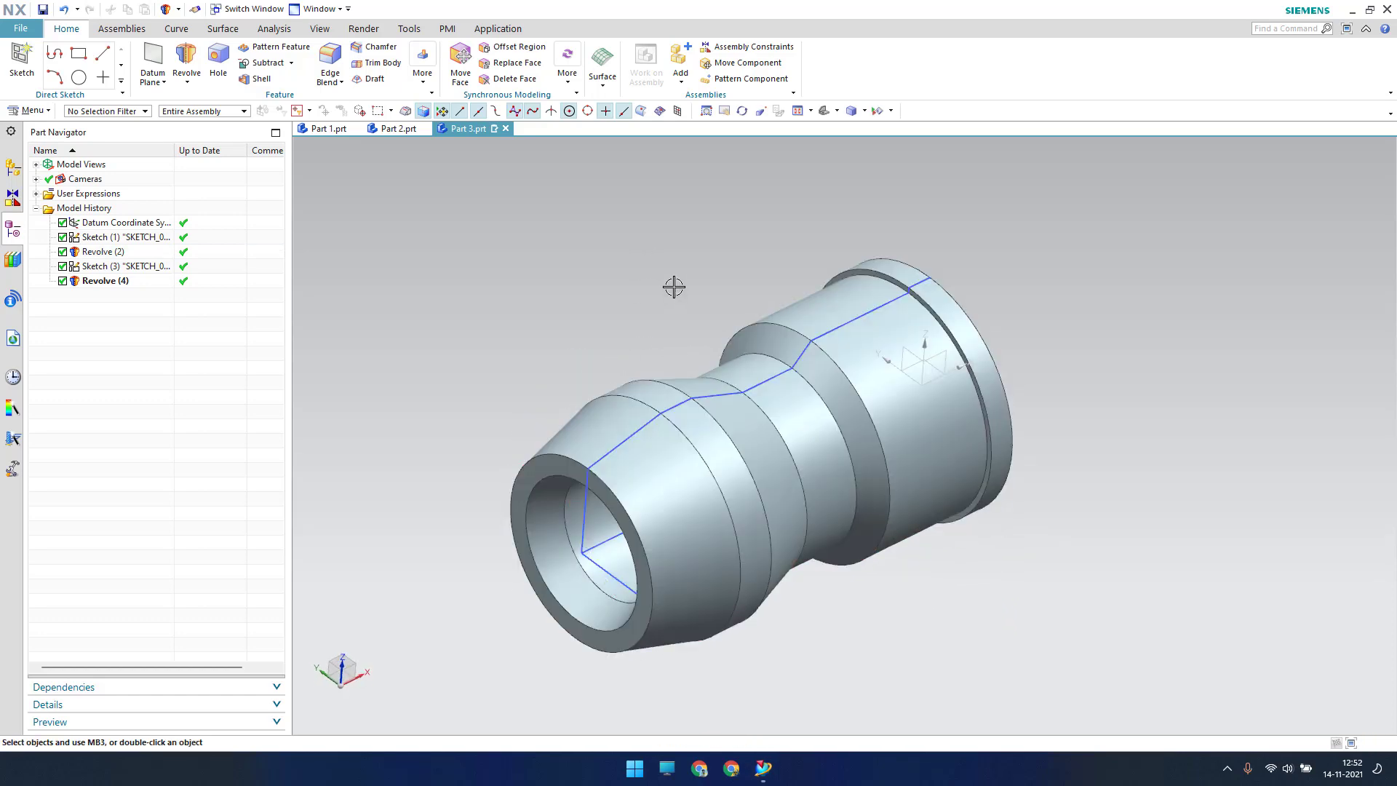
Blend the outer circular edge of the tapered end face with a 0.5 mm radius.
{"action": "left_click", "coordinate": [330, 58]}
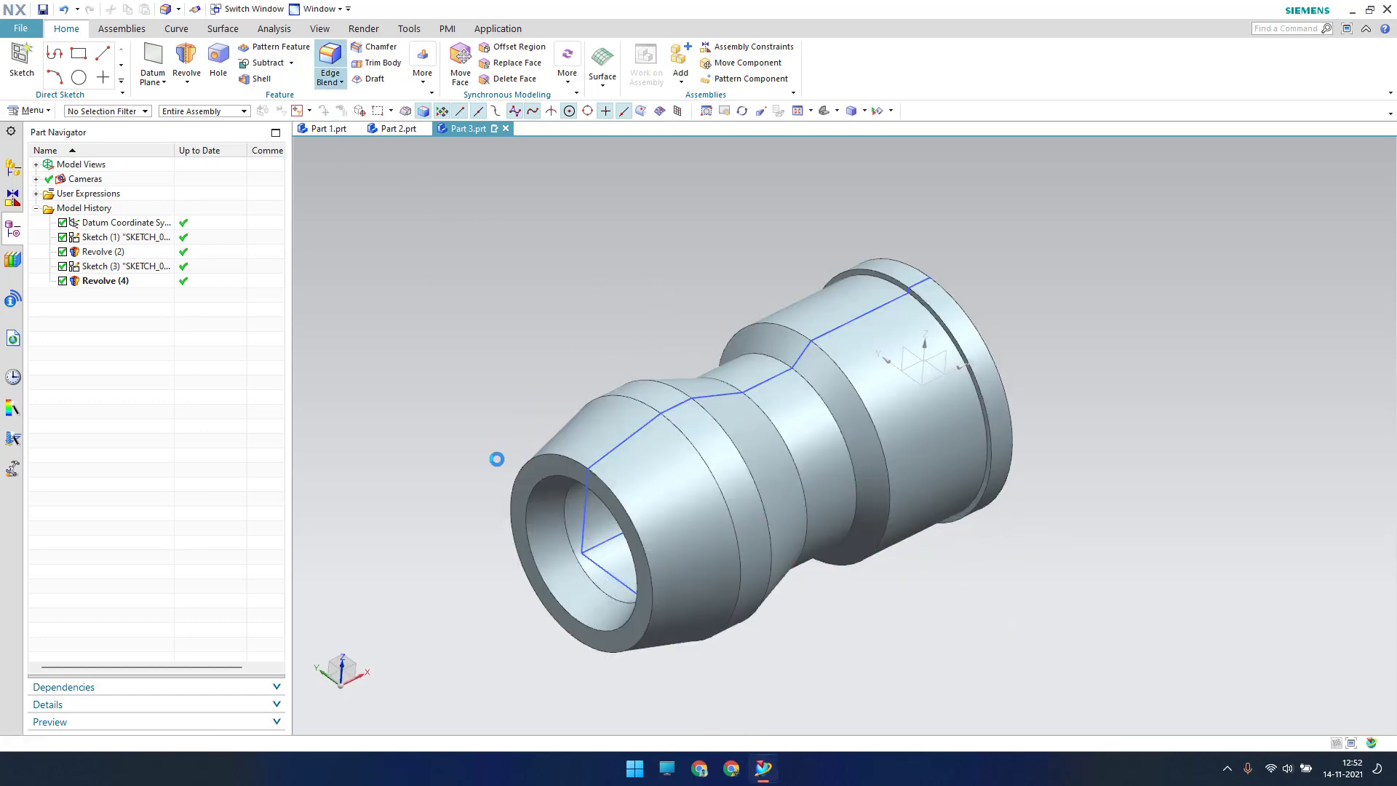
{"action": "left_click", "coordinate": [512, 476]}
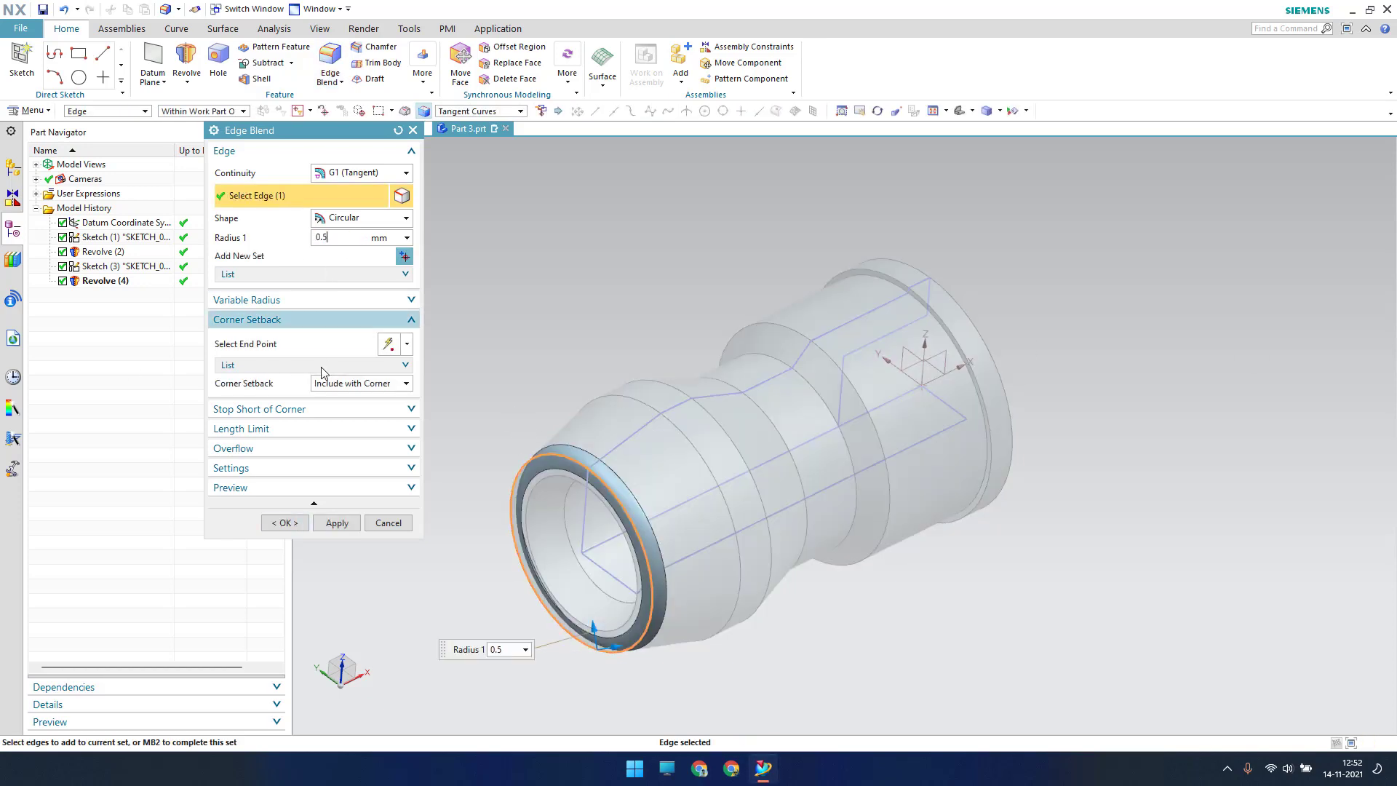
{"action": "left_click", "coordinate": [302, 524]}
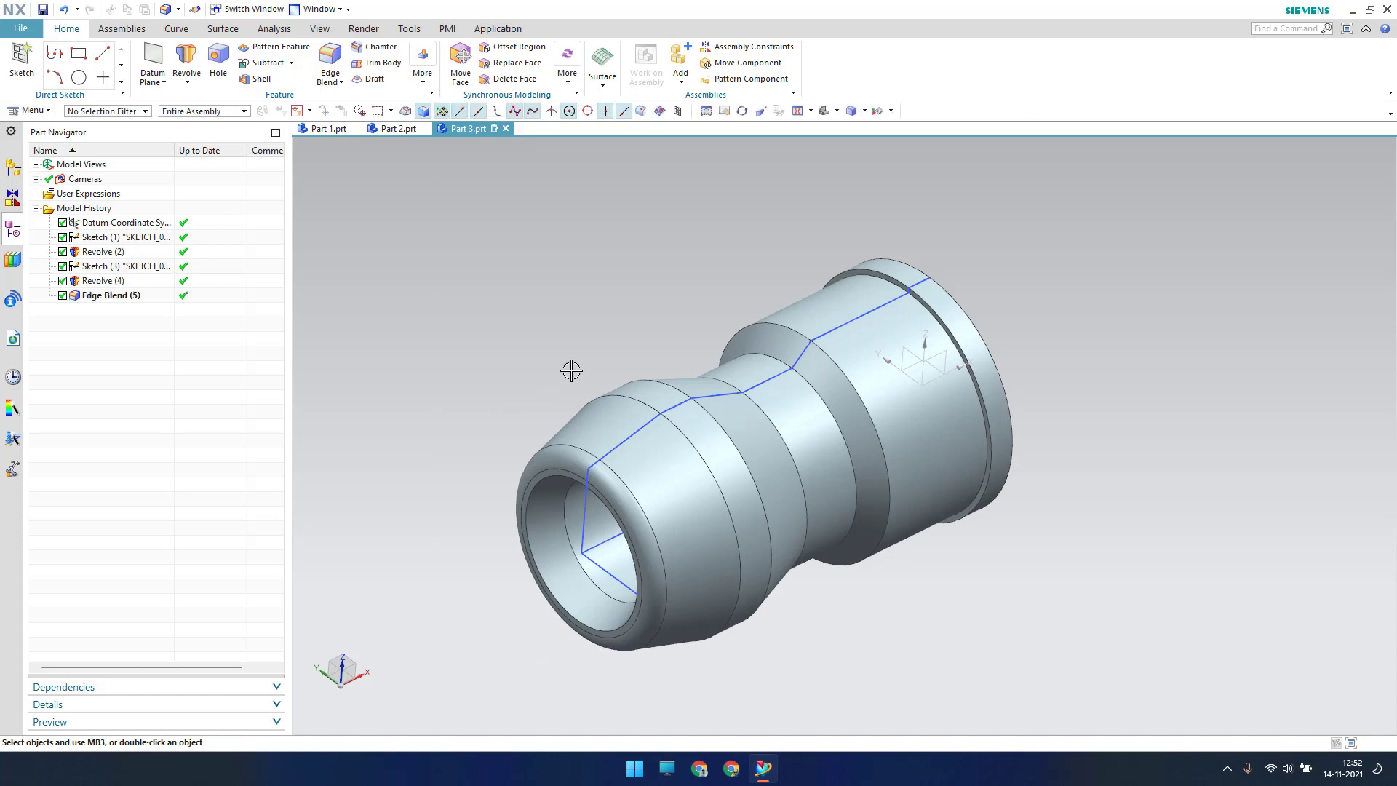
Chamfer both outer edges of the collar at the wide end with a 0.1 mm offset at 45°.
{"action": "scroll", "coordinate": [571, 371], "scroll_direction": "down", "scroll_amount": 3}
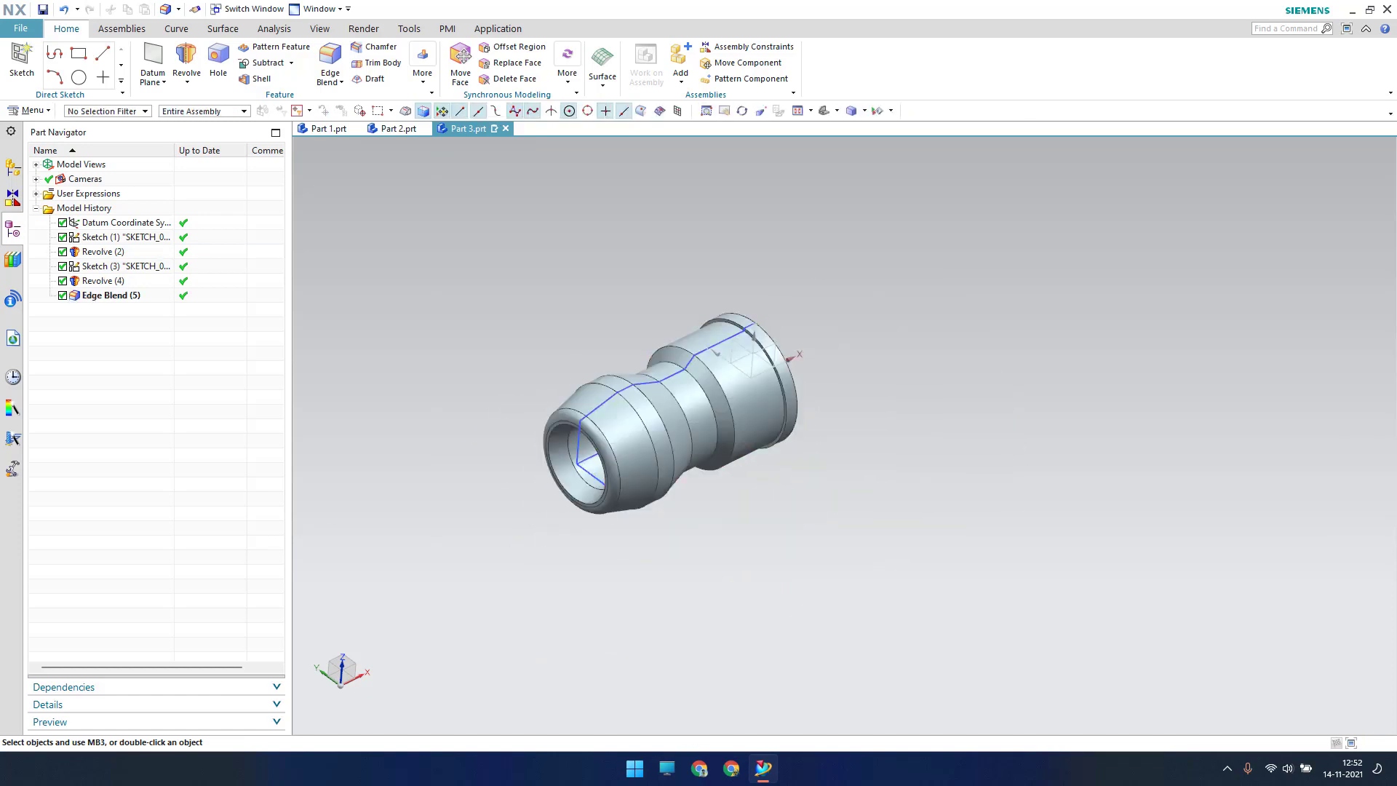
{"action": "left_click", "coordinate": [380, 47]}
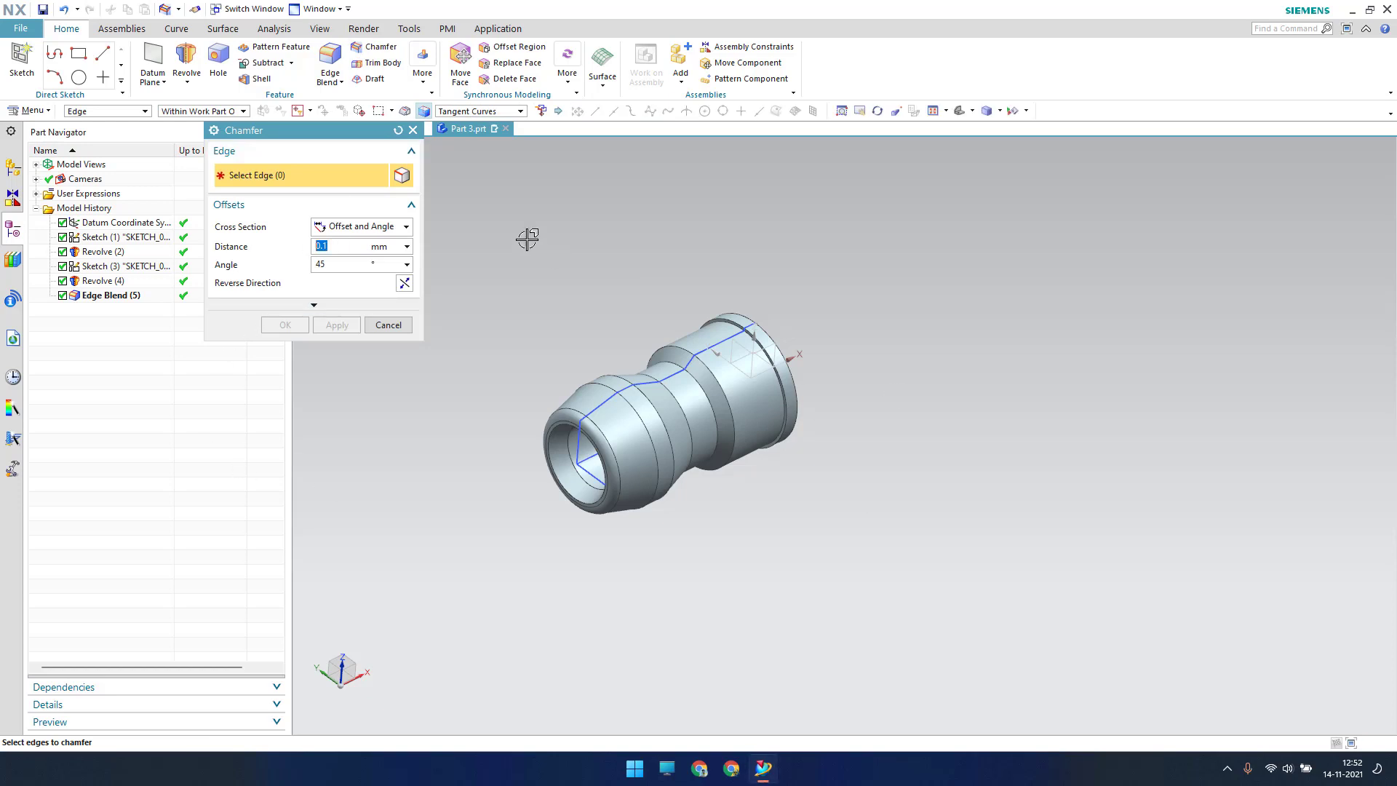
{"action": "scroll", "coordinate": [1188, 424], "scroll_direction": "up", "scroll_amount": 6}
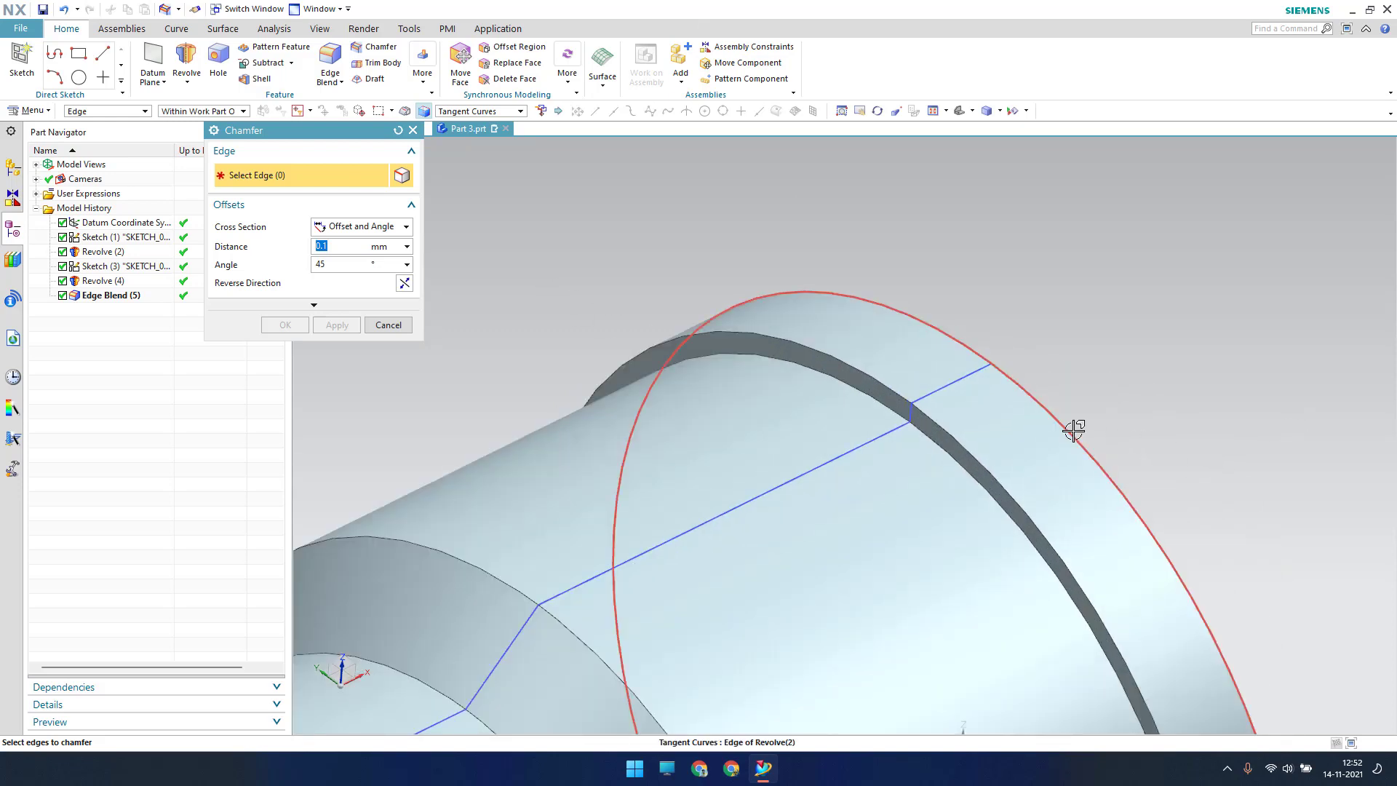
{"action": "left_click", "coordinate": [1072, 426]}
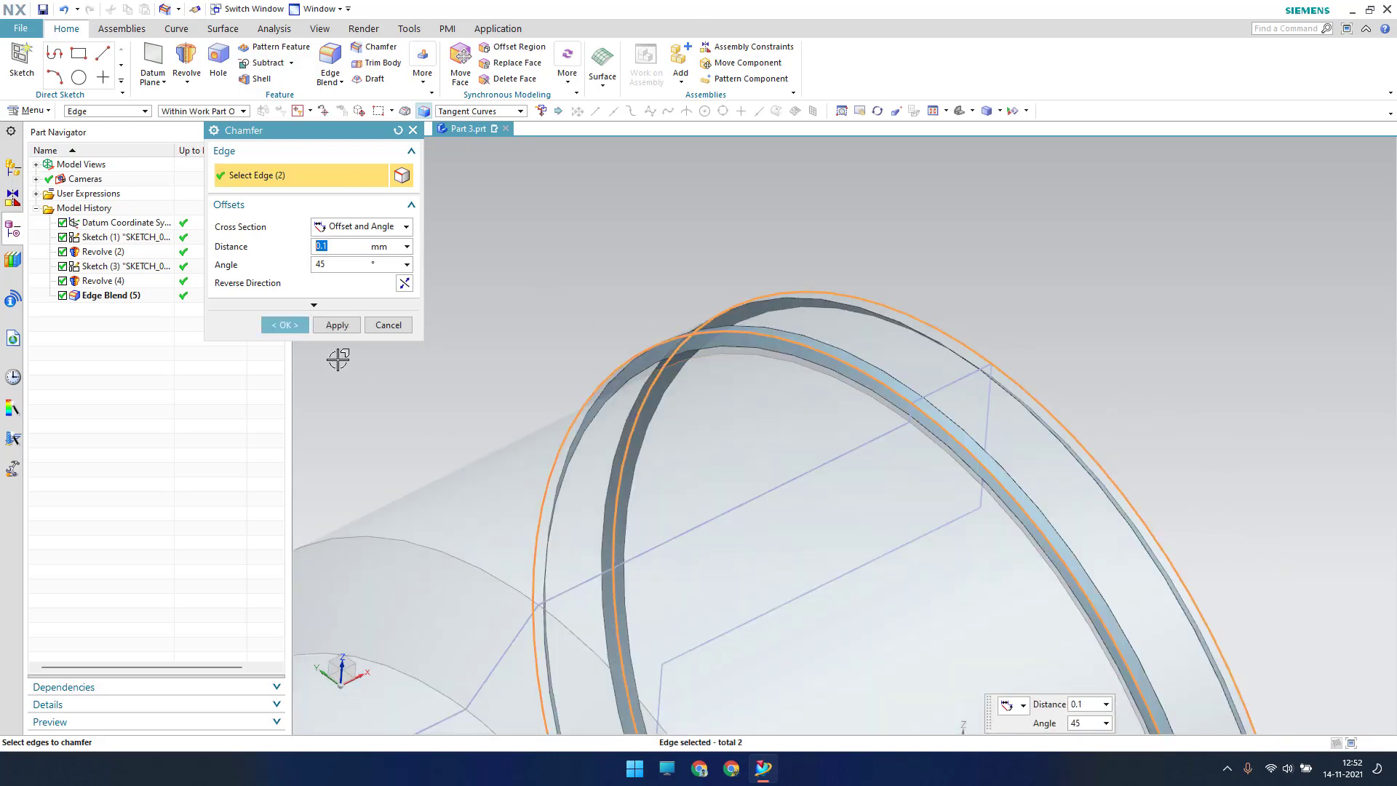
{"action": "left_click", "coordinate": [283, 323]}
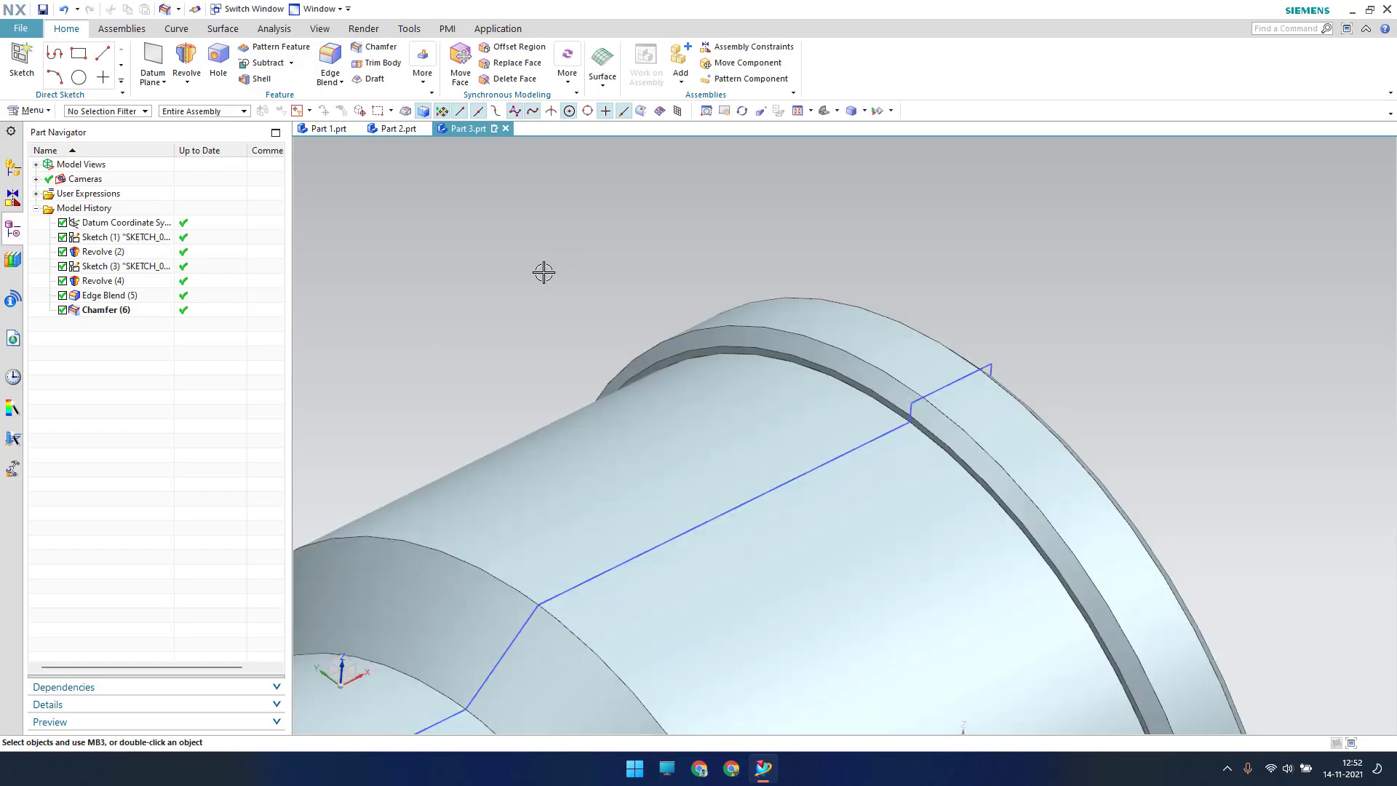
Hide all objects in the part and show only the solid bodies.
{"action": "key", "text": "ctrl+f"}
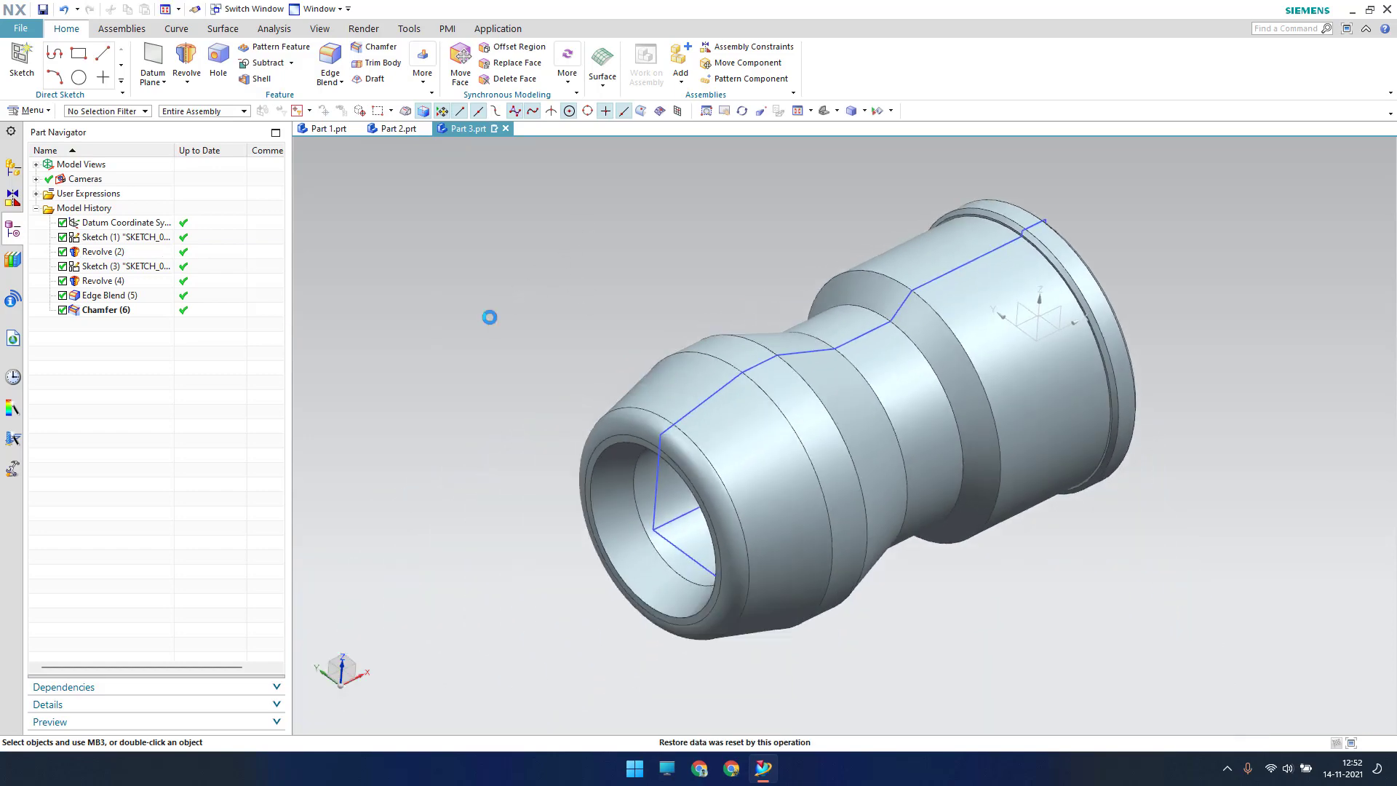
{"action": "key", "text": "ctrl+w"}
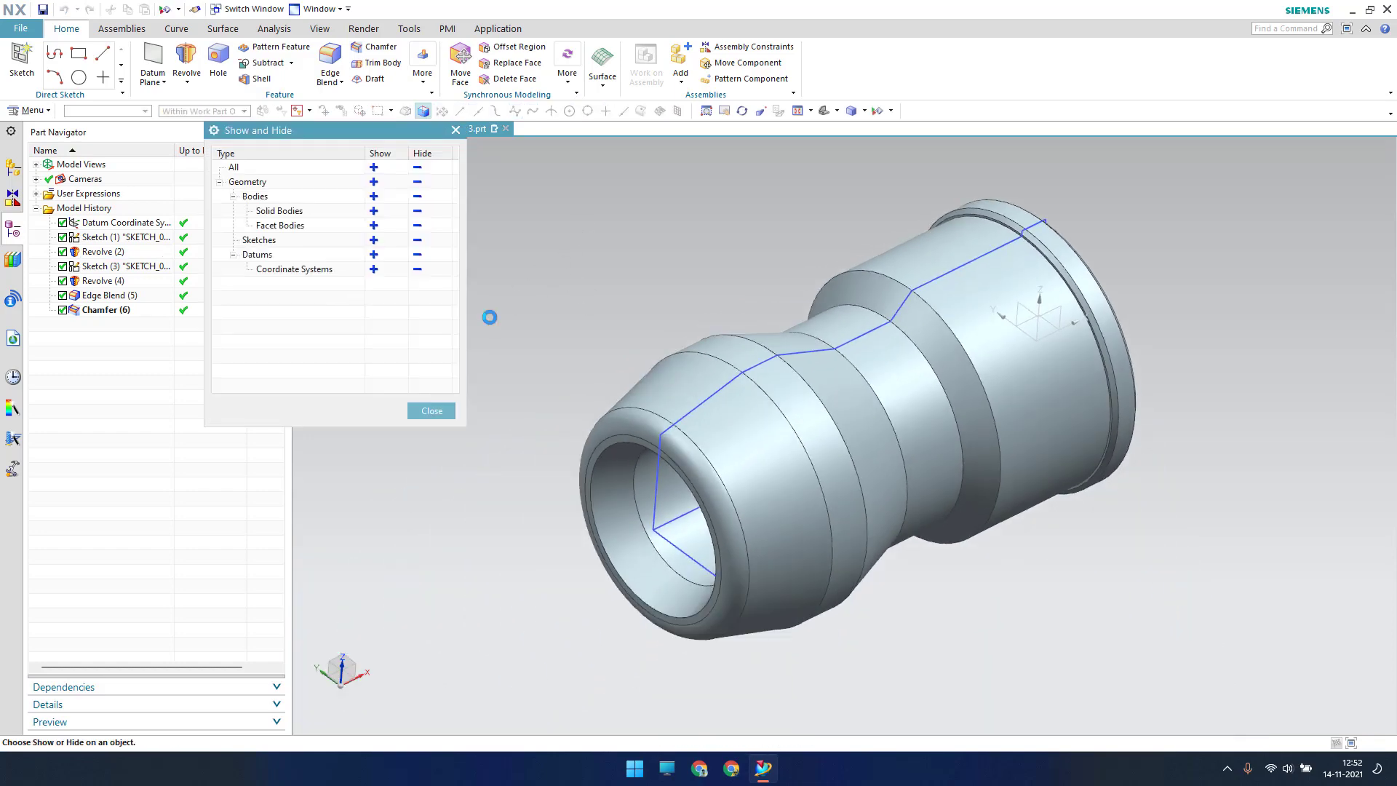
{"action": "left_click", "coordinate": [418, 168]}
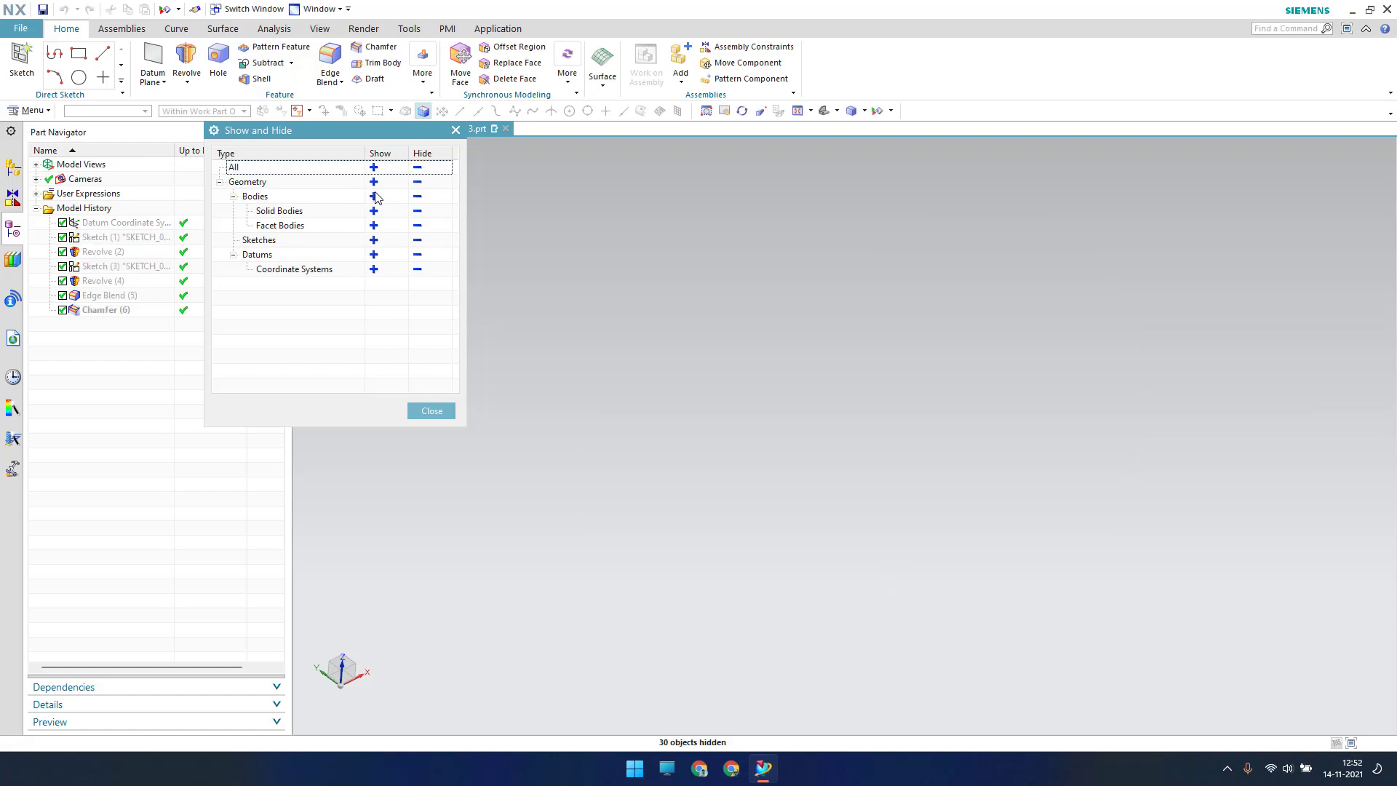
{"action": "left_click", "coordinate": [374, 212]}
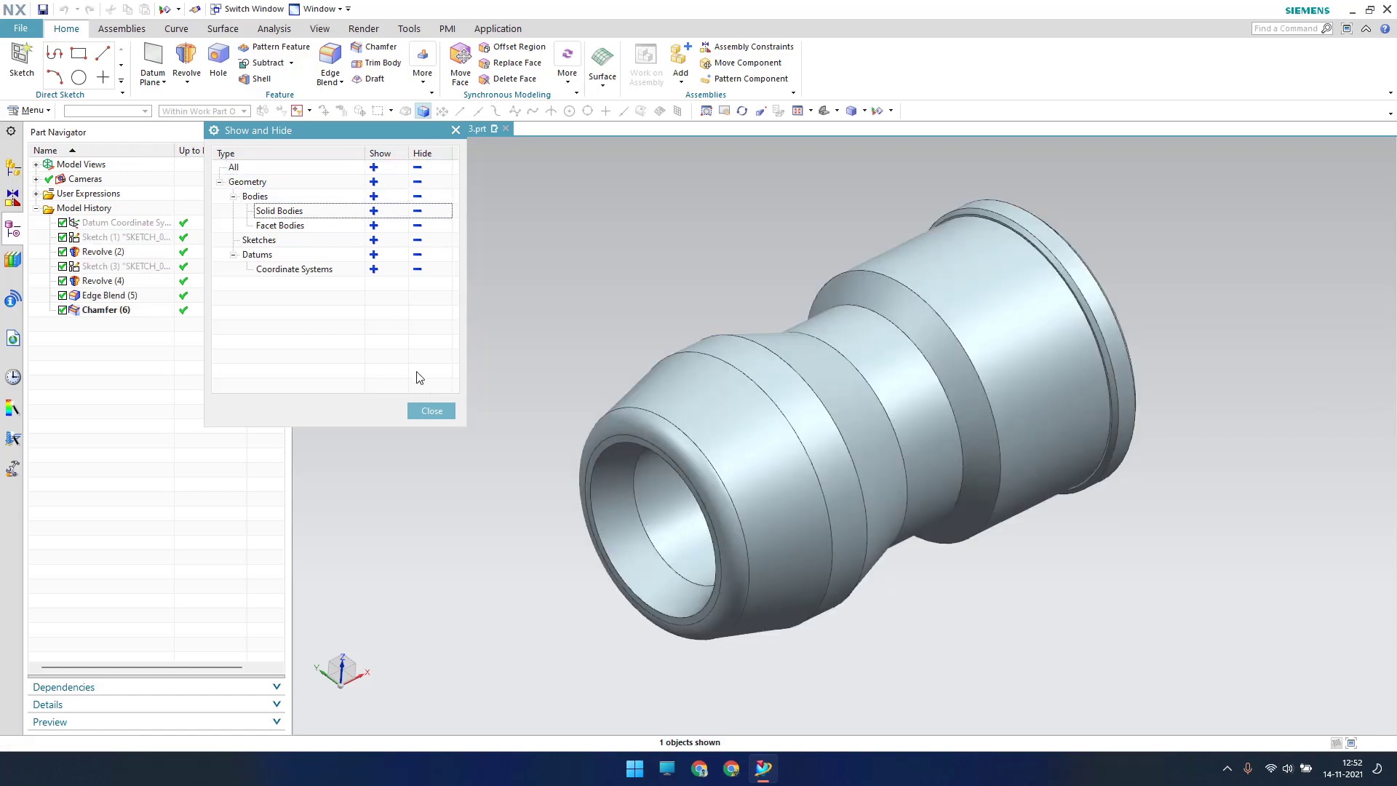
{"action": "left_click", "coordinate": [431, 411]}
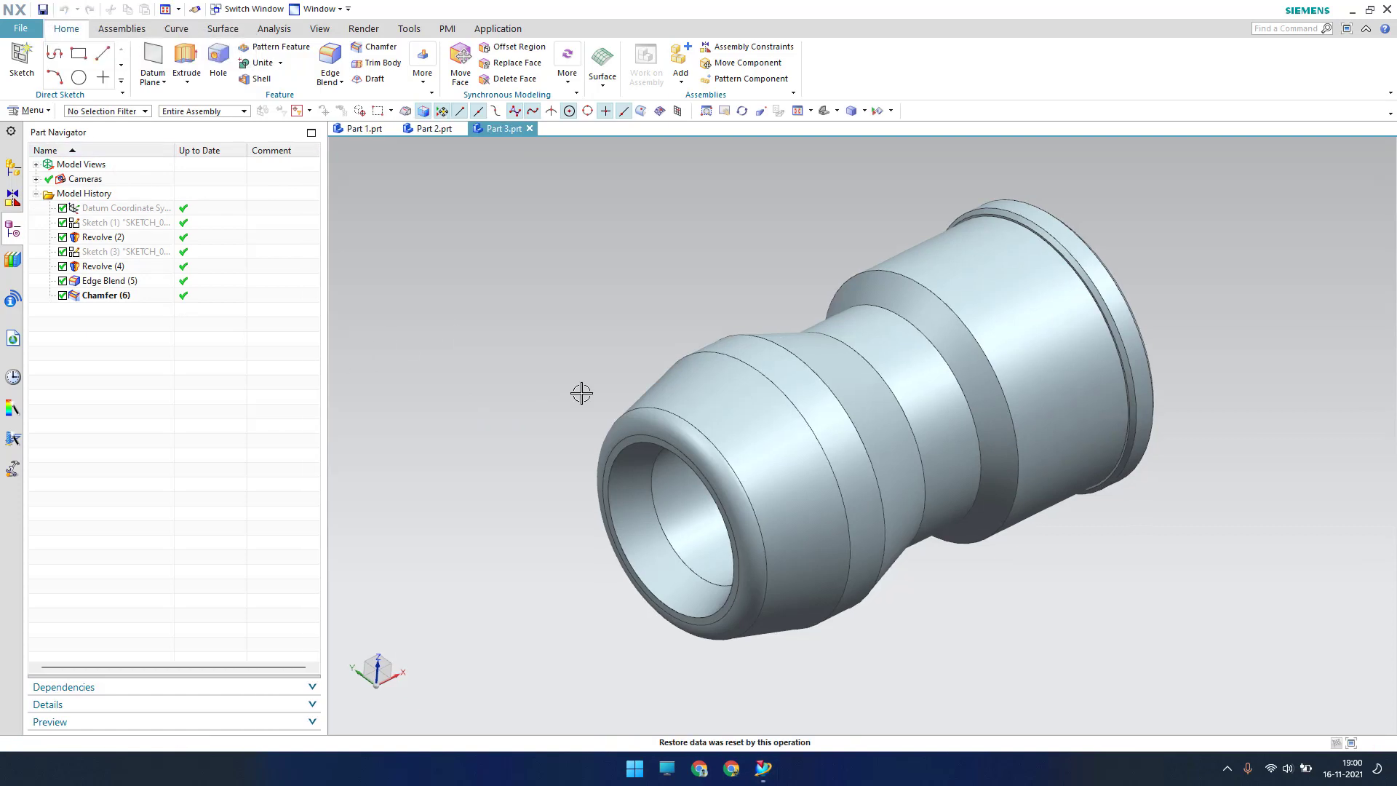
Create a new millimetre Model file named Part 4 in the Spark Plug folder on the Desktop.
{"action": "left_click", "coordinate": [21, 28]}
{"action": "left_click", "coordinate": [36, 60]}
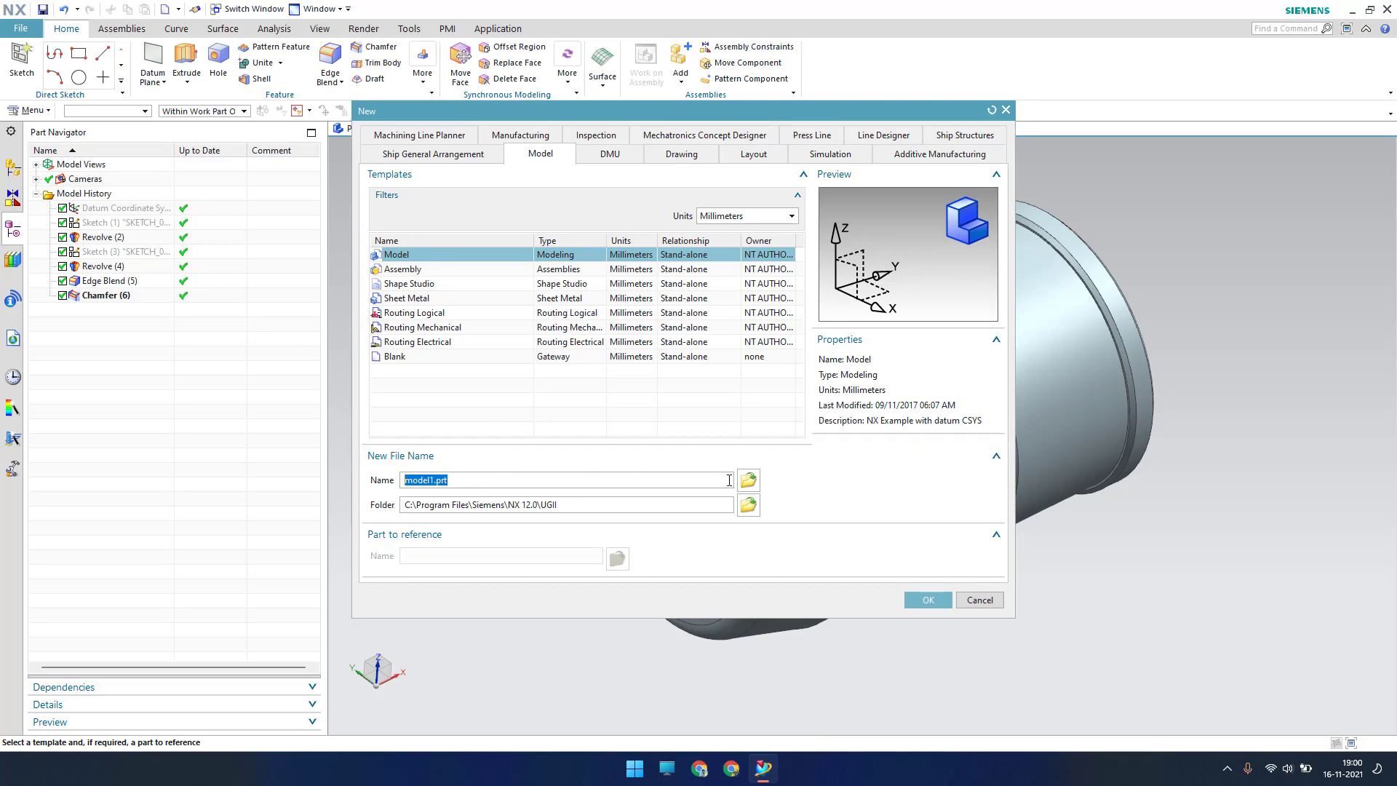
{"action": "left_click", "coordinate": [749, 505]}
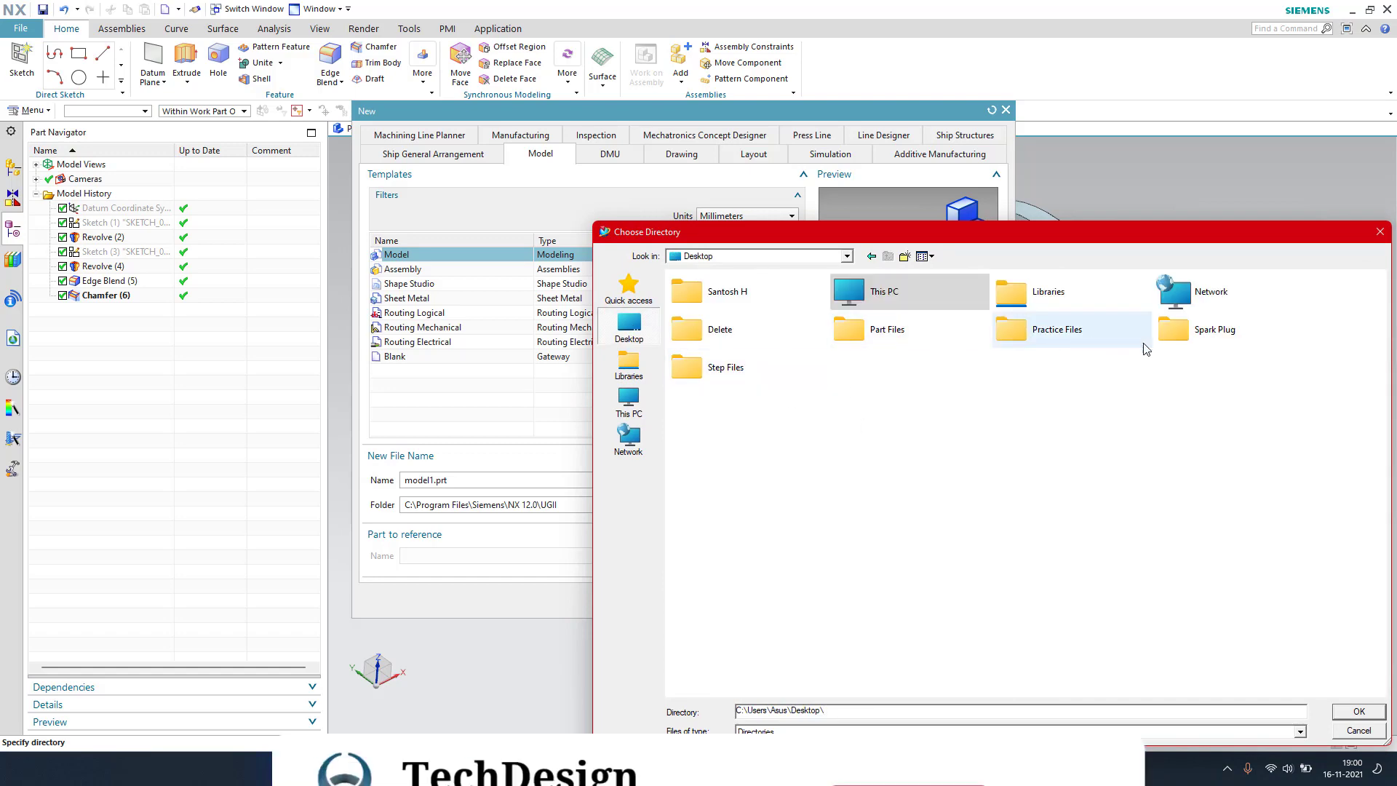
{"action": "left_click", "coordinate": [1199, 338]}
{"action": "double_click", "coordinate": [1199, 342]}
{"action": "left_click", "coordinate": [1358, 713]}
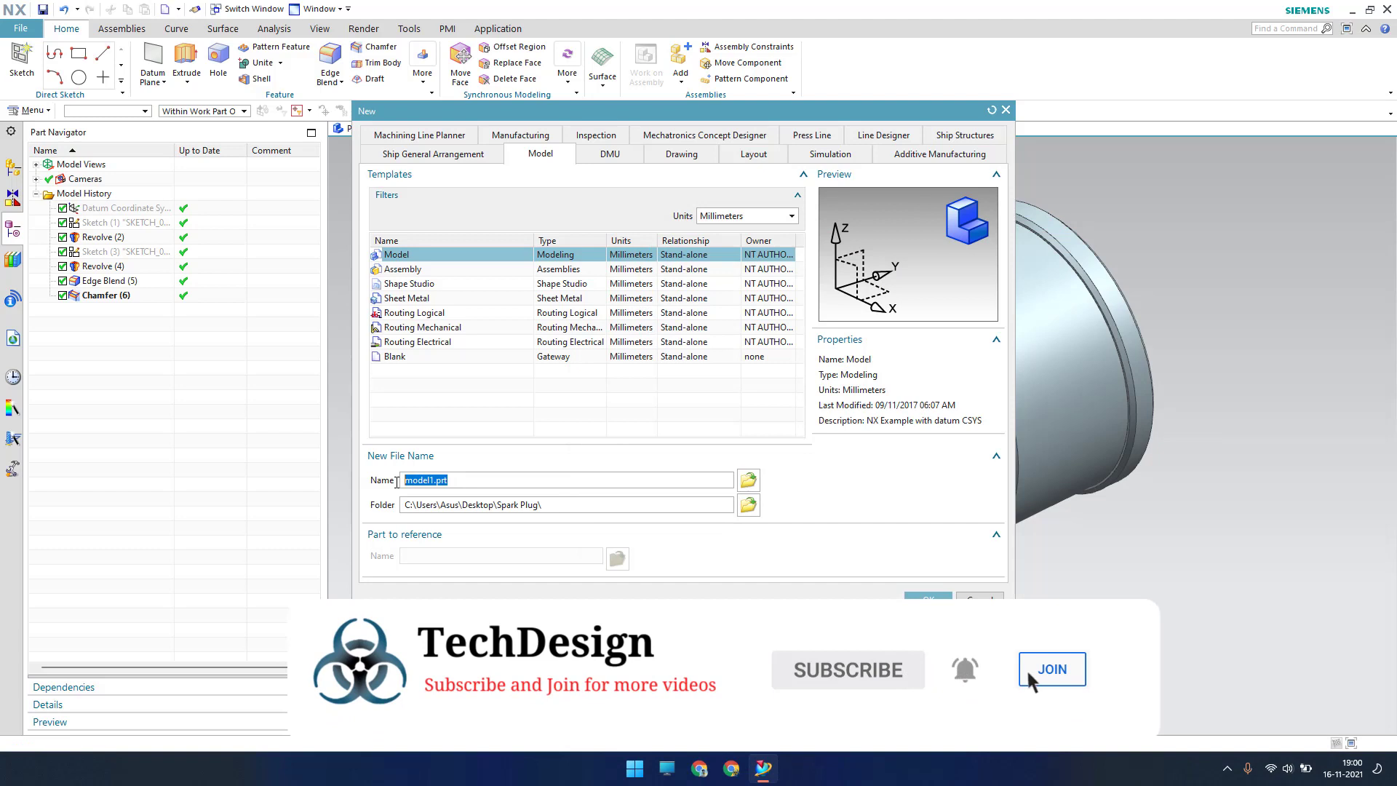
{"action": "left_click", "coordinate": [396, 481]}
{"action": "type", "text": "Part 4"}
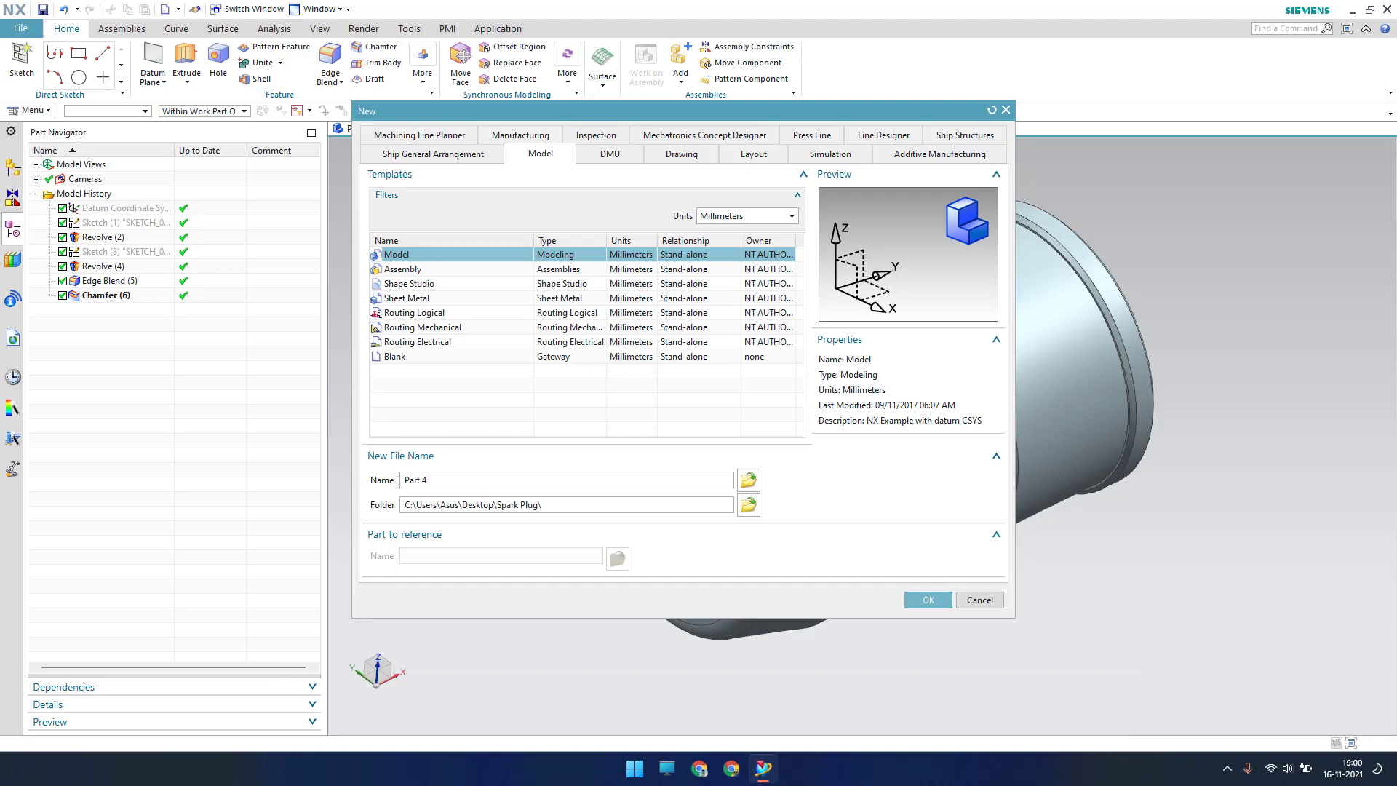
{"action": "key", "text": "Return"}
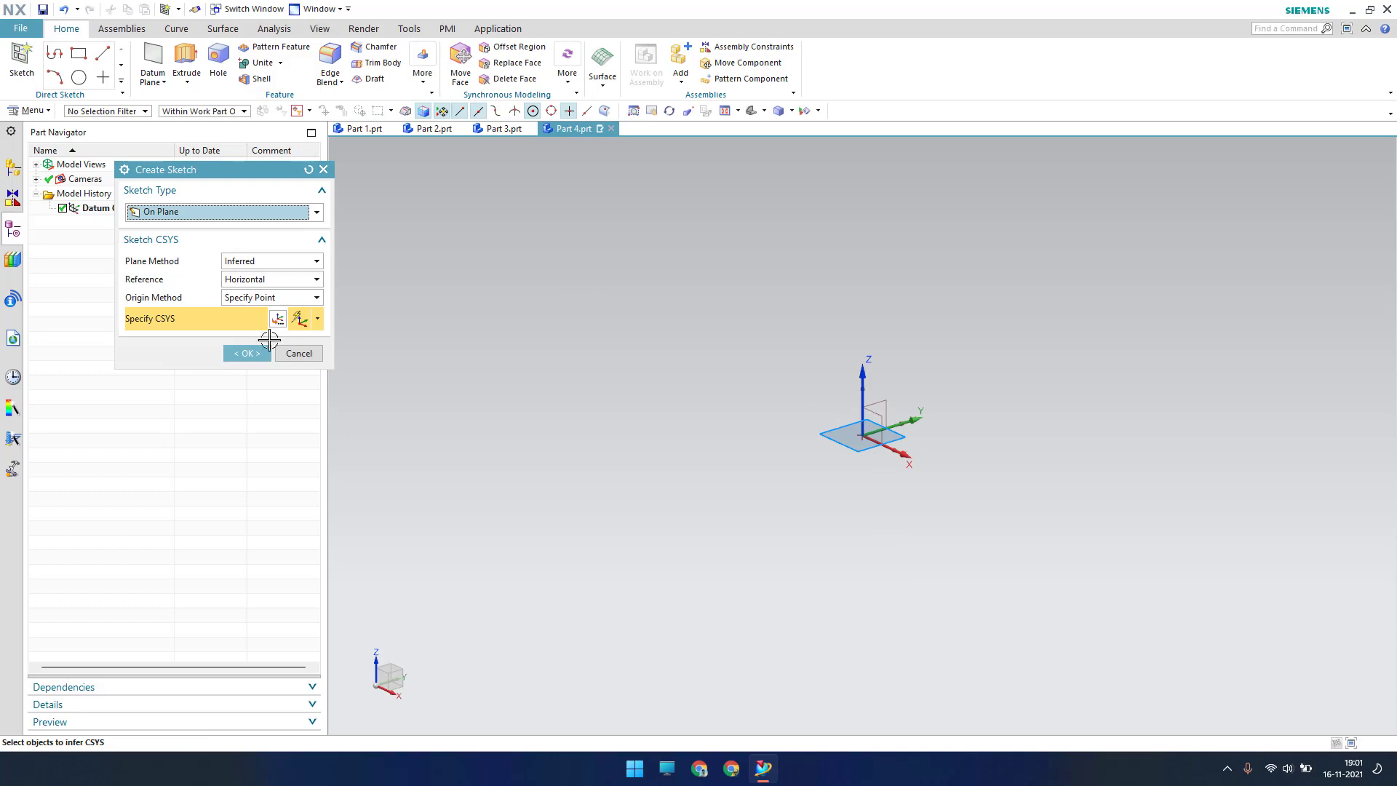
Sketch a 4.50 mm diameter circle centred on the origin in the XY plane and finish the sketch.
{"action": "left_click", "coordinate": [260, 353]}
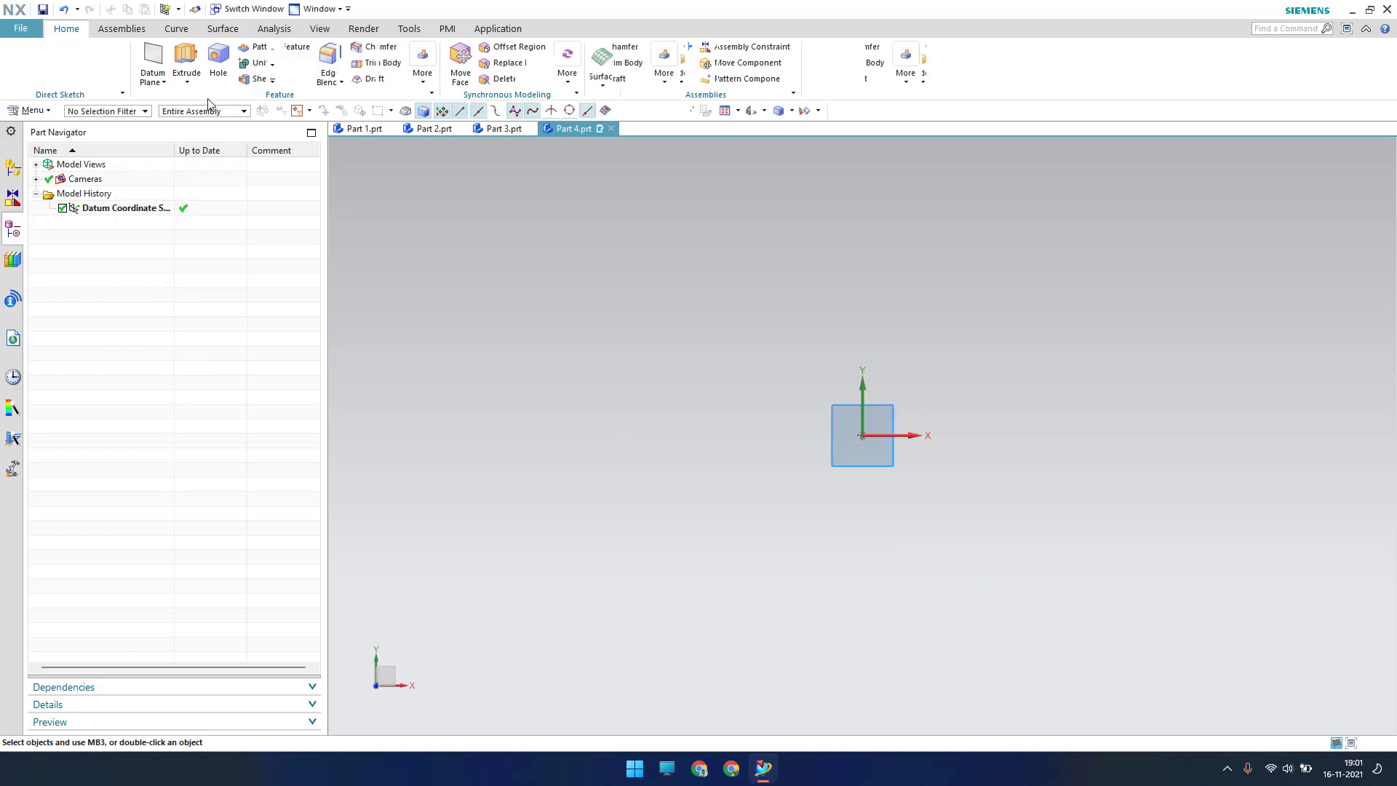
{"action": "left_click", "coordinate": [182, 53]}
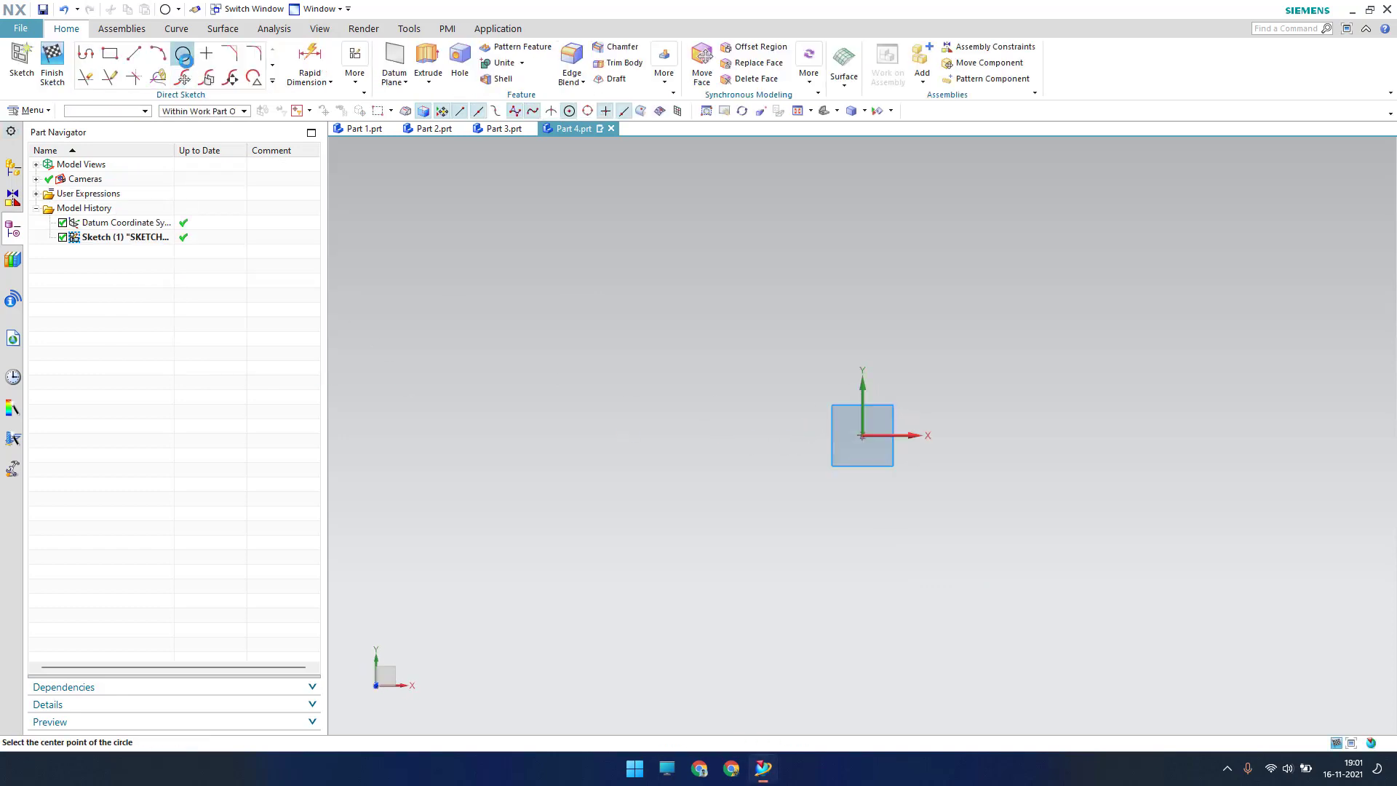
{"action": "left_click", "coordinate": [864, 438]}
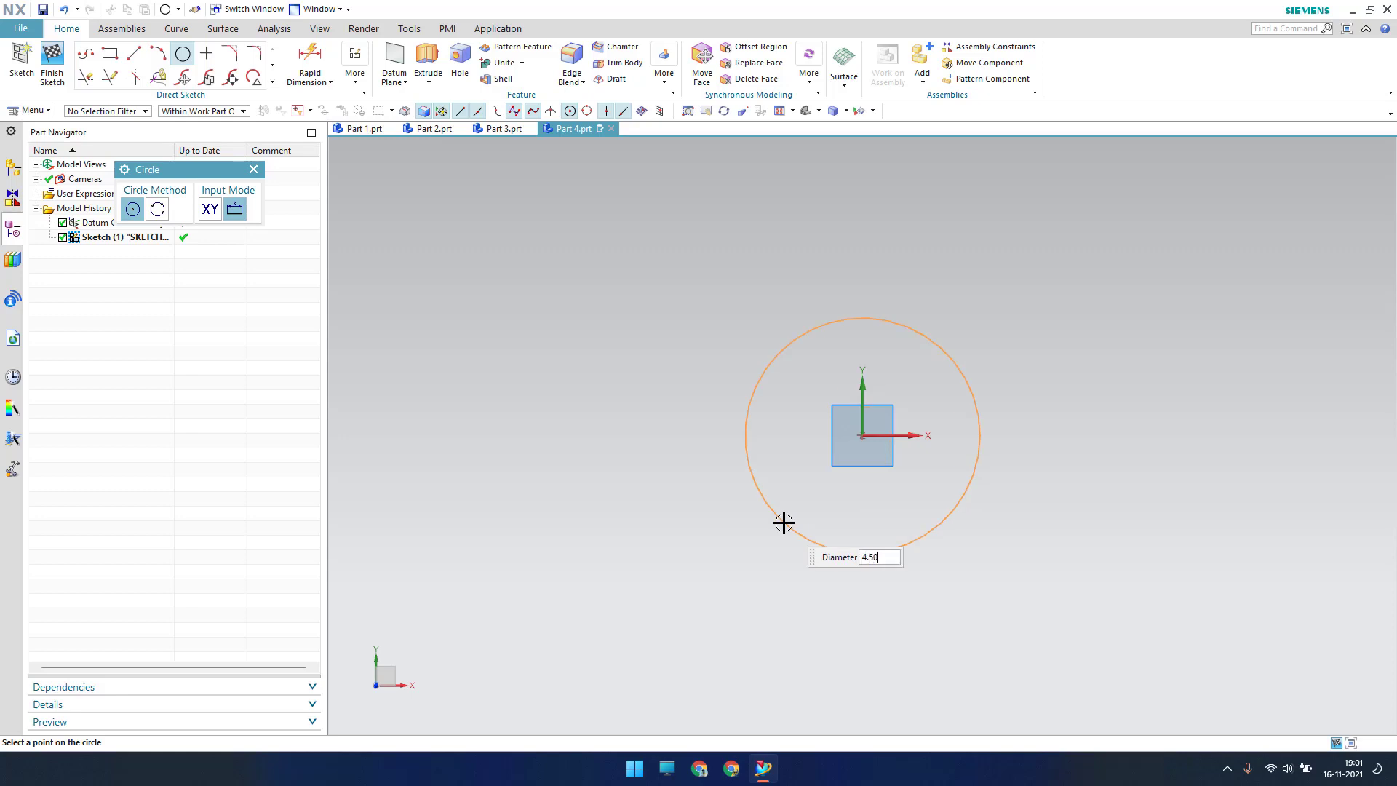
{"action": "type", "text": "4.50"}
{"action": "key", "text": "Return"}
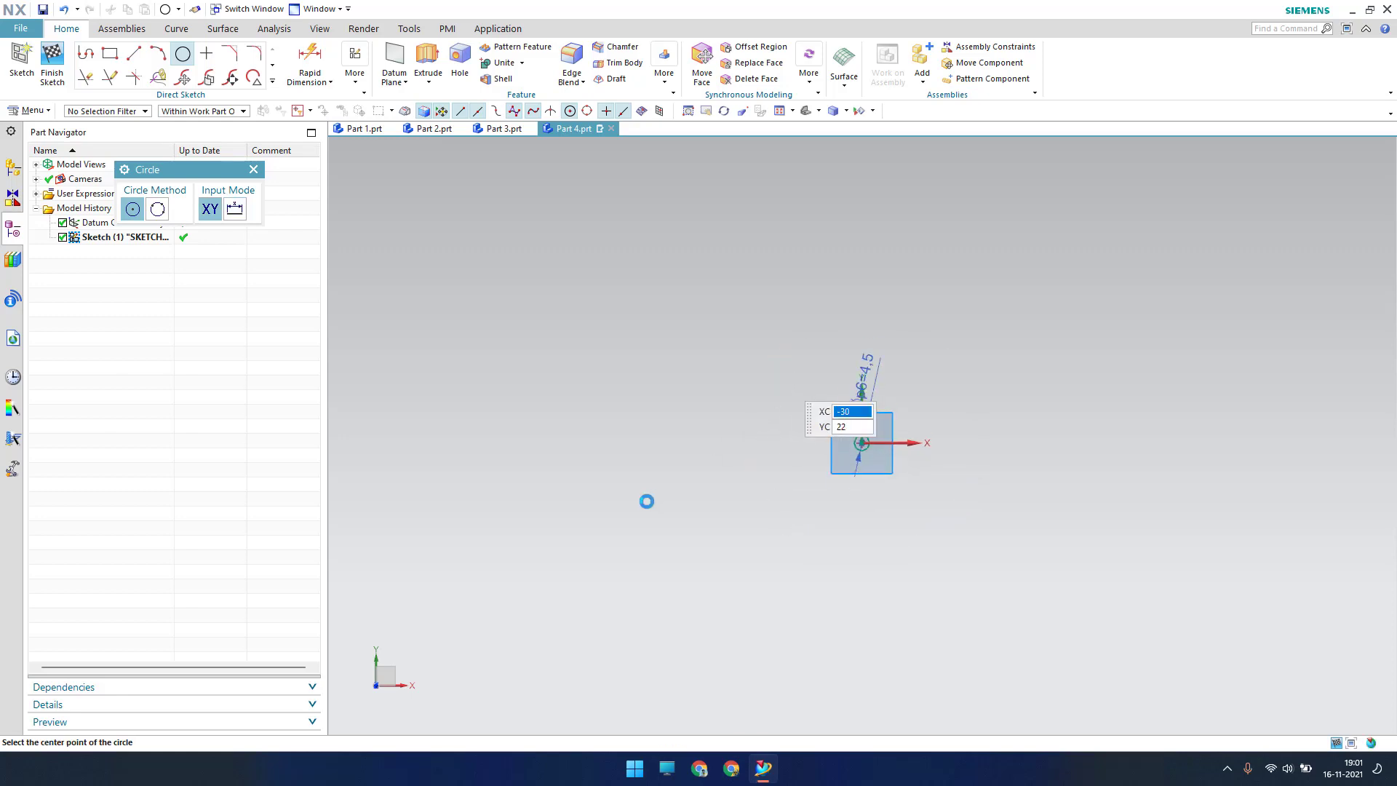
{"action": "key", "text": "Escape"}
{"action": "key", "text": "ctrl+q"}
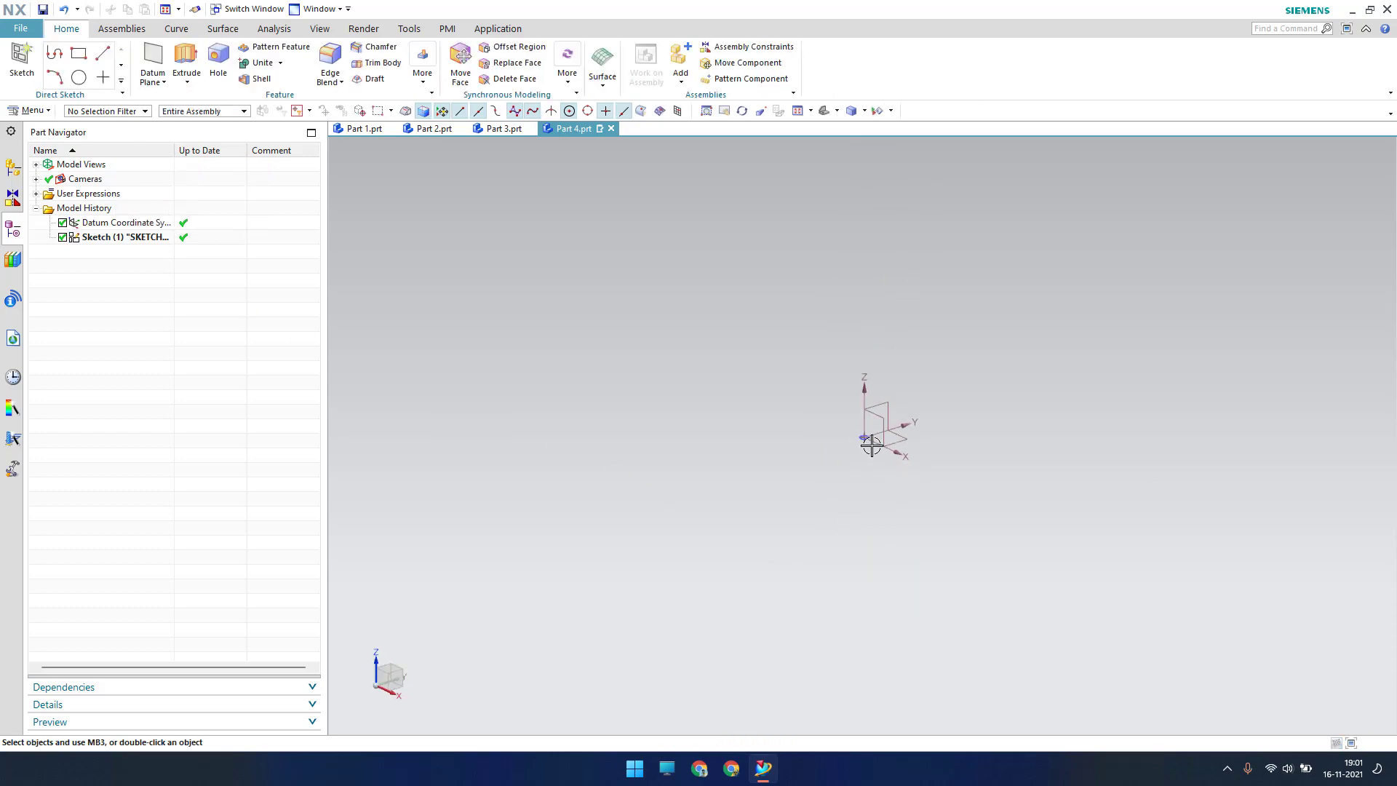
Extrude the circle 1.7 mm along Z as a solid with no Boolean operation.
{"action": "key", "text": "ctrl+f"}
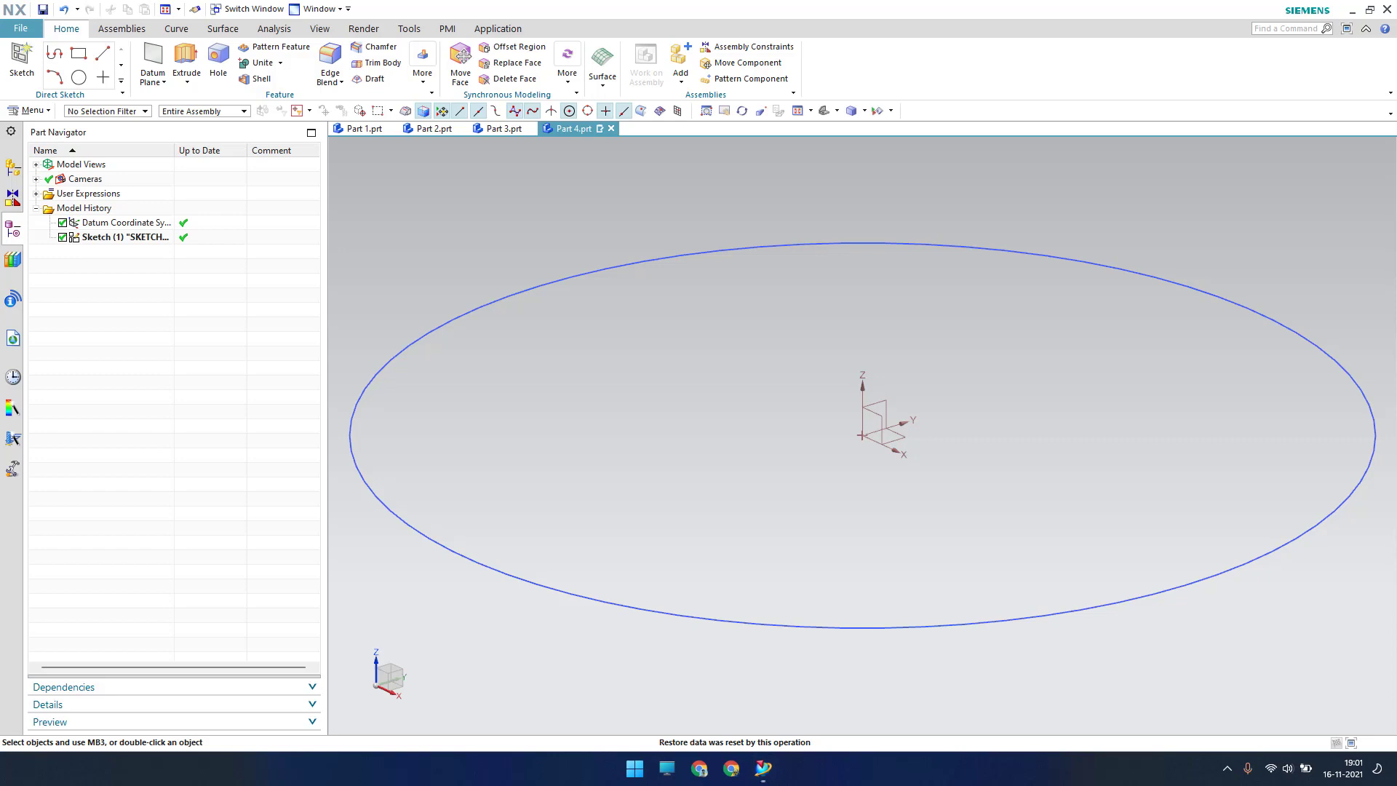
{"action": "left_click", "coordinate": [186, 59]}
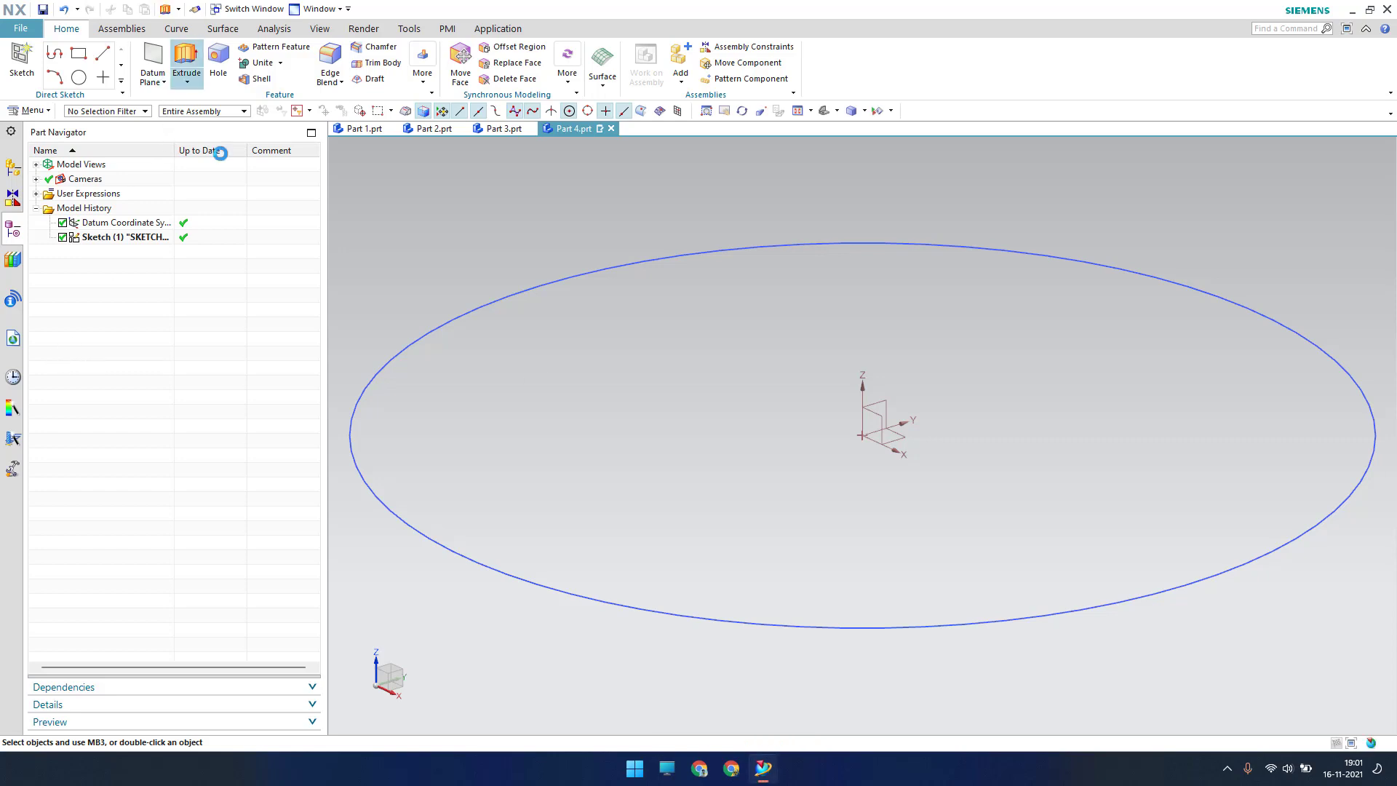
{"action": "left_click", "coordinate": [447, 546]}
{"action": "scroll", "coordinate": [648, 496], "scroll_direction": "down", "scroll_amount": 3}
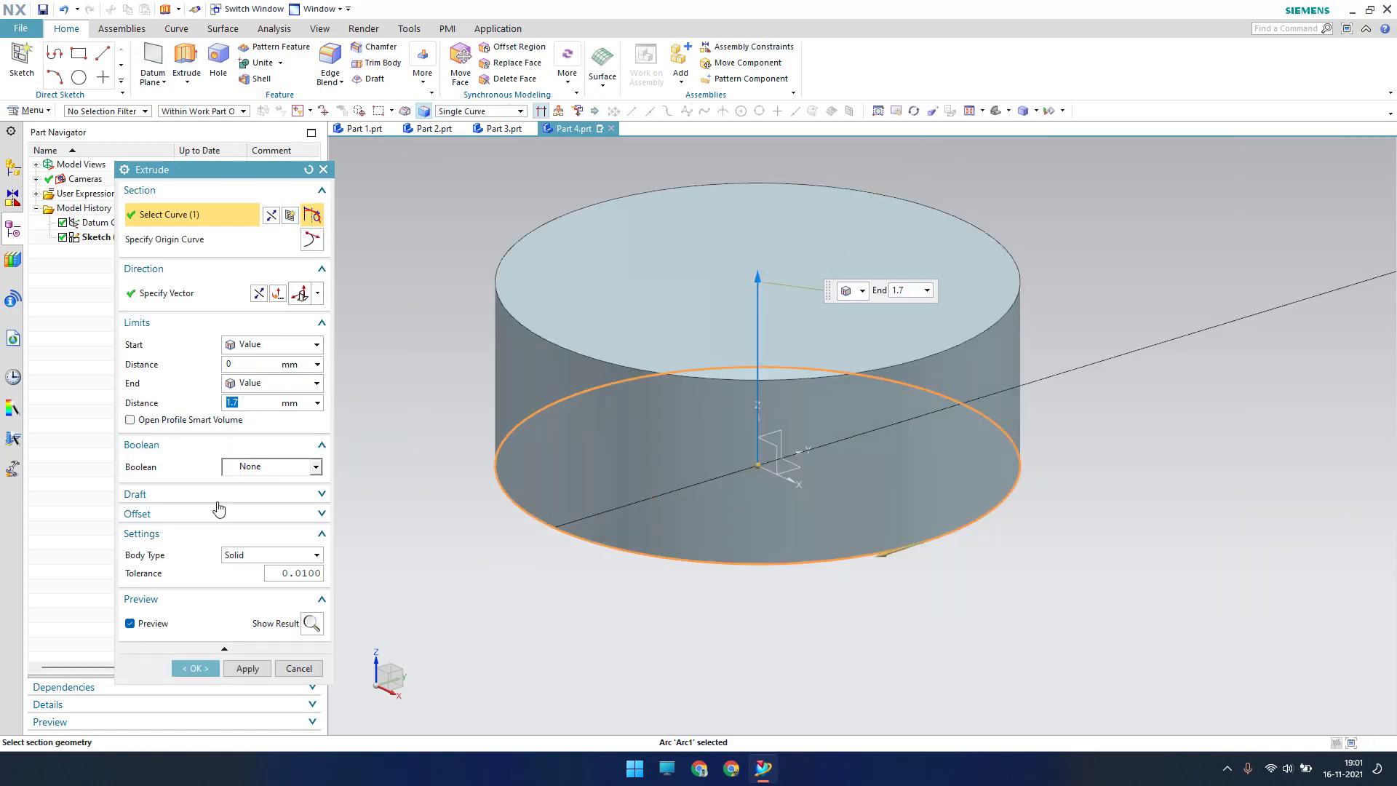
{"action": "left_click", "coordinate": [197, 668]}
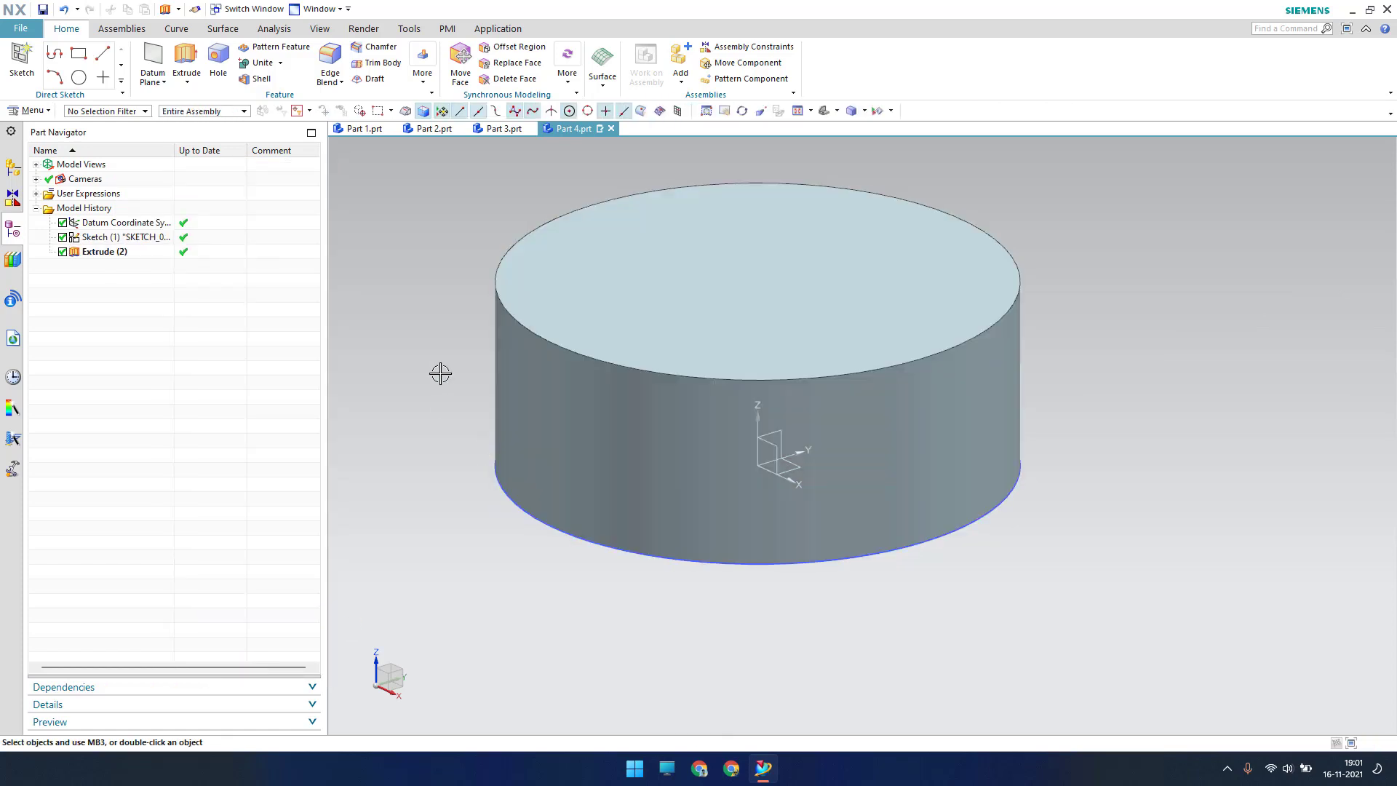
Hide everything except the solid bodies and save the Part 4 file.
{"action": "key", "text": "ctrl+shift+k"}
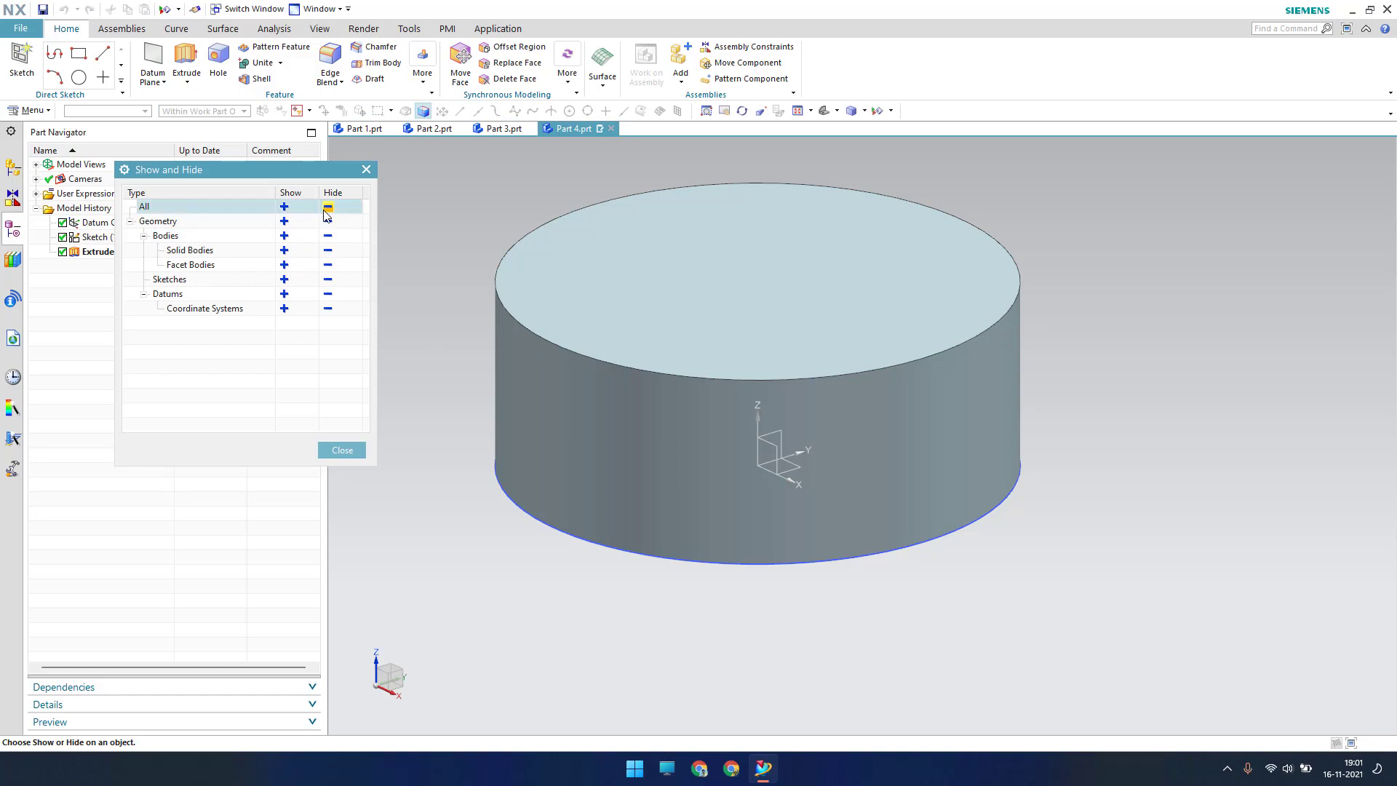
{"action": "left_click", "coordinate": [327, 206]}
{"action": "left_click", "coordinate": [283, 250]}
{"action": "left_click", "coordinate": [342, 450]}
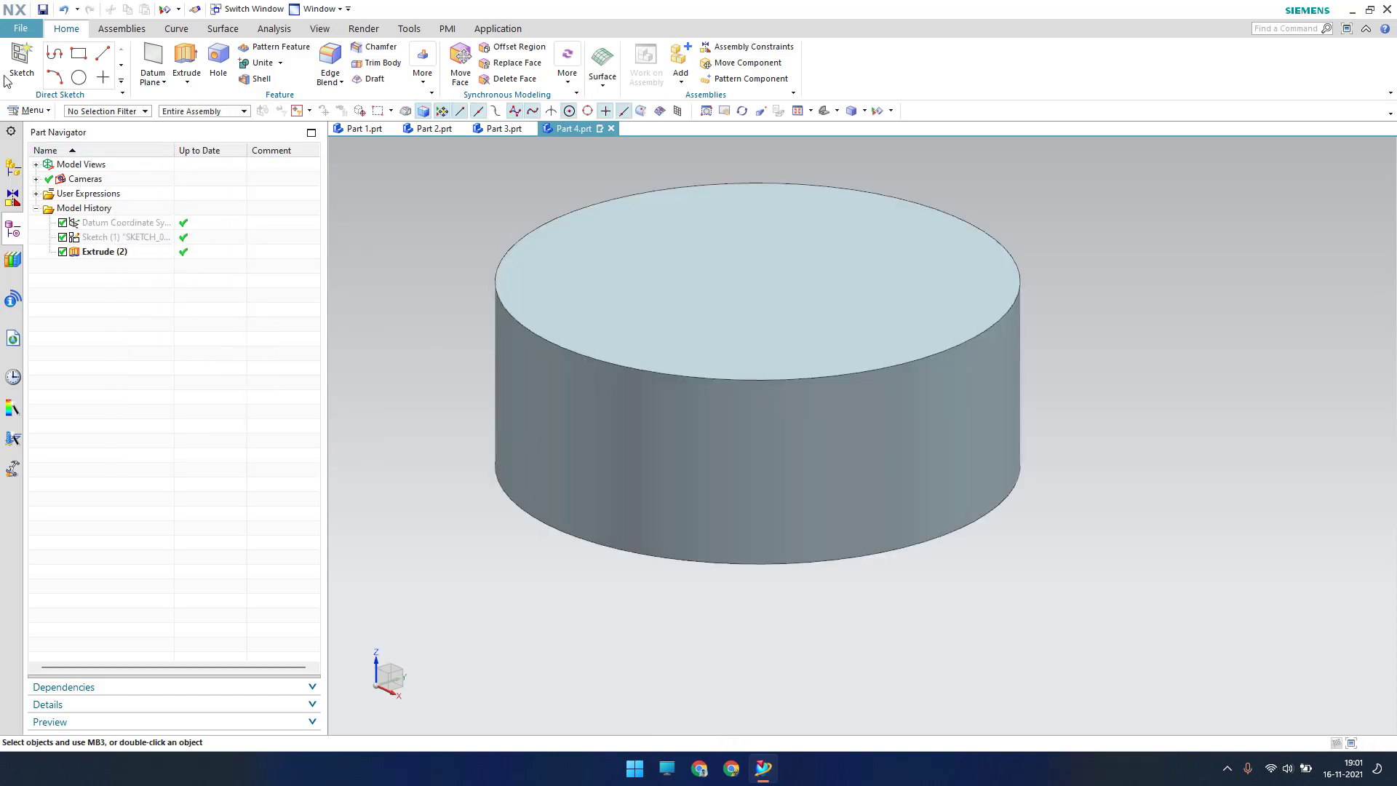
{"action": "left_click", "coordinate": [43, 10]}
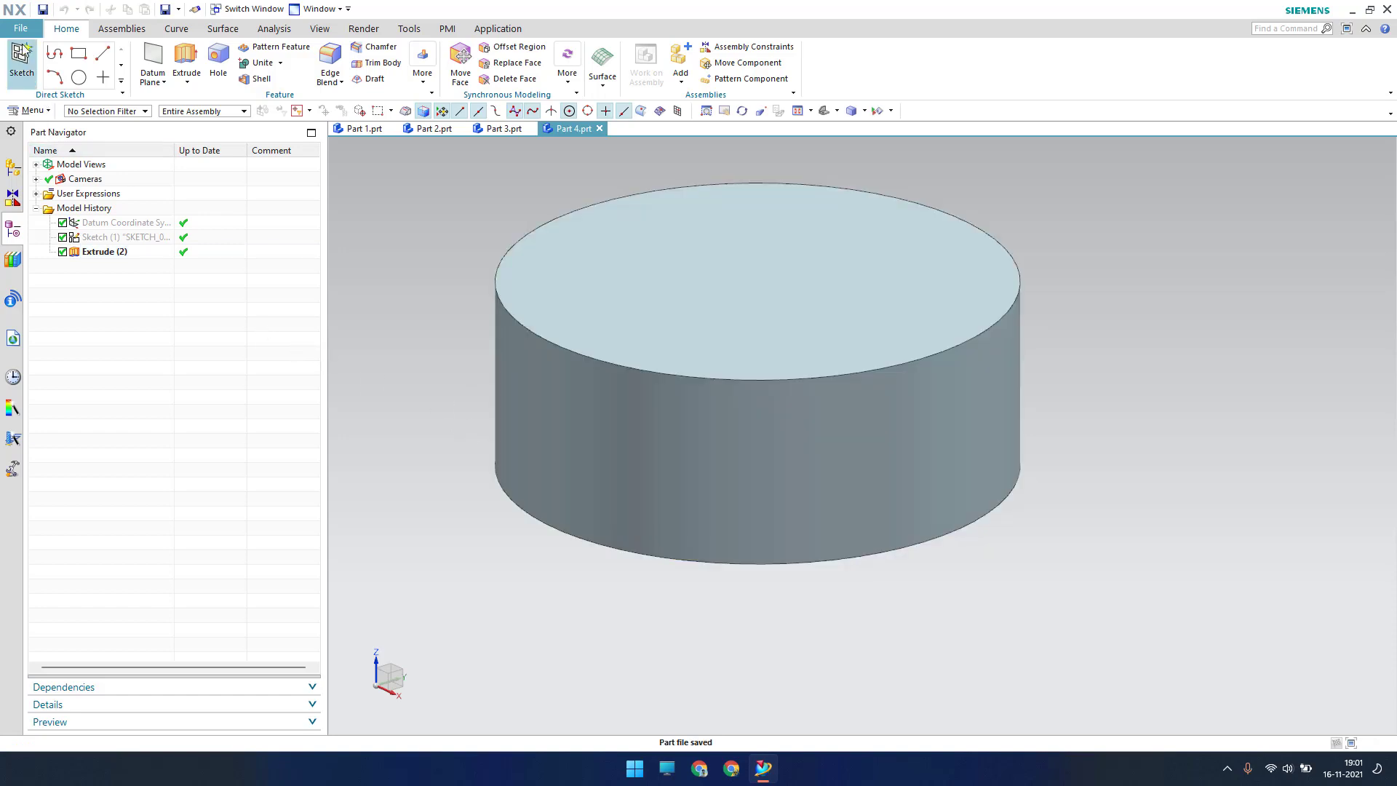
Create a new millimetre Model file named Part 5.prt in the Spark Plug folder.
{"action": "left_click", "coordinate": [21, 28]}
{"action": "left_click", "coordinate": [37, 53]}
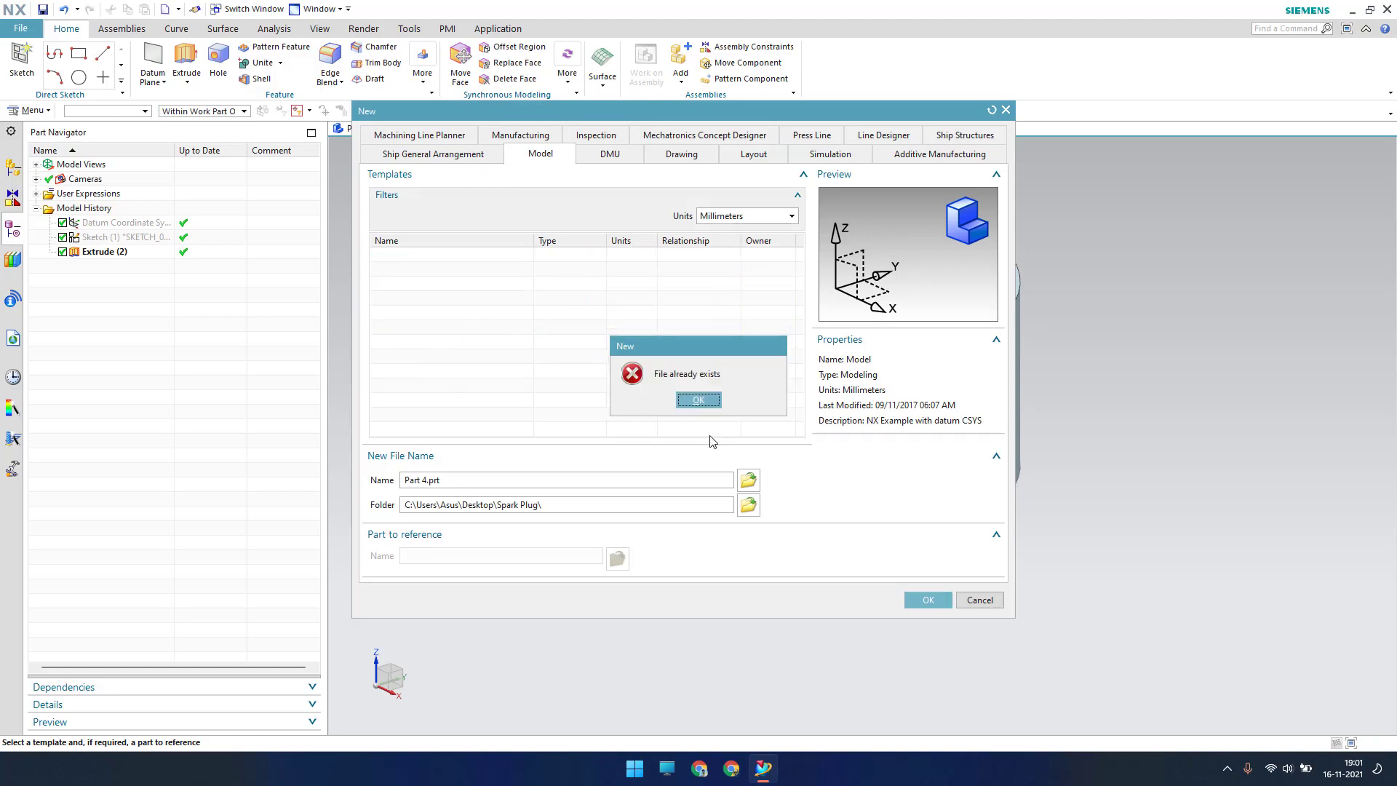
{"action": "left_click", "coordinate": [702, 400]}
{"action": "left_click", "coordinate": [465, 481]}
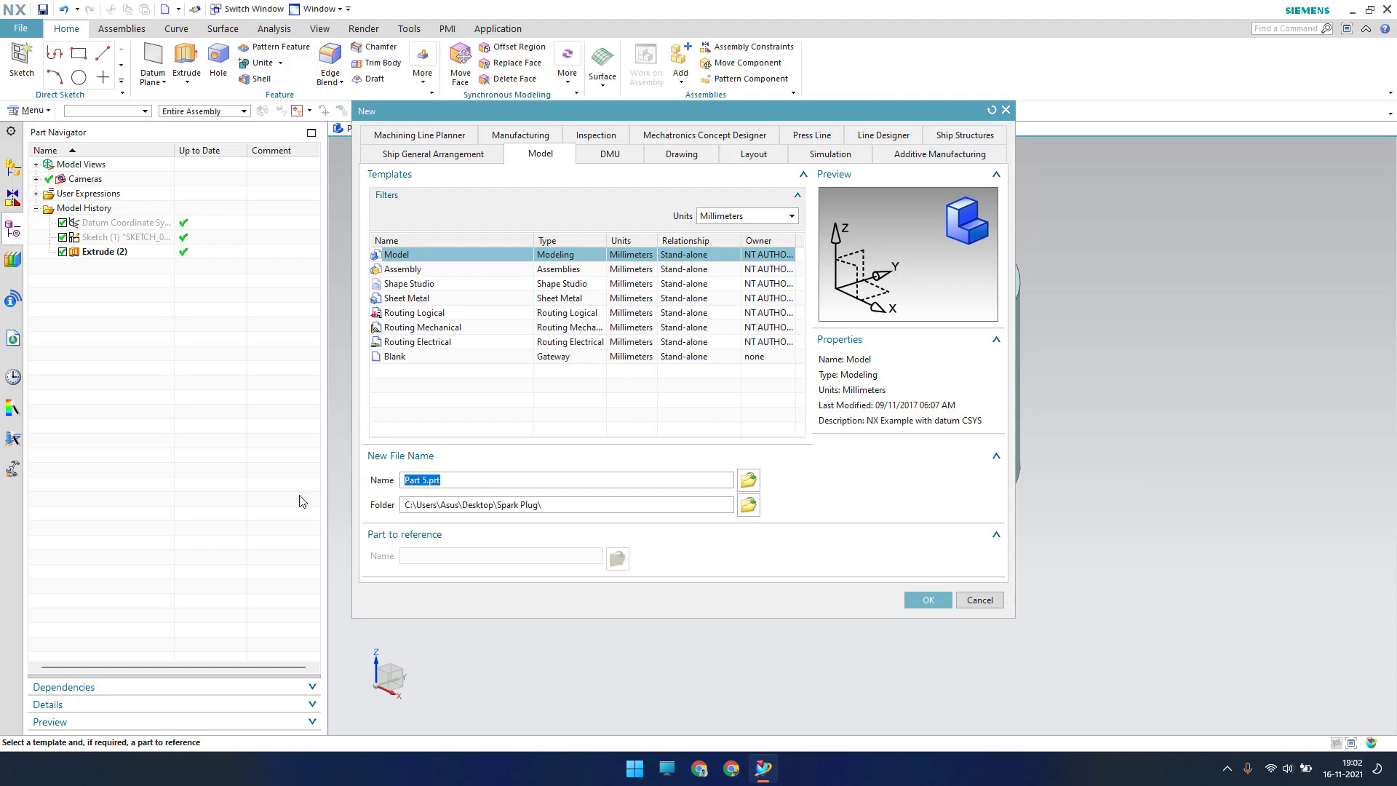
{"action": "key", "text": "Return"}
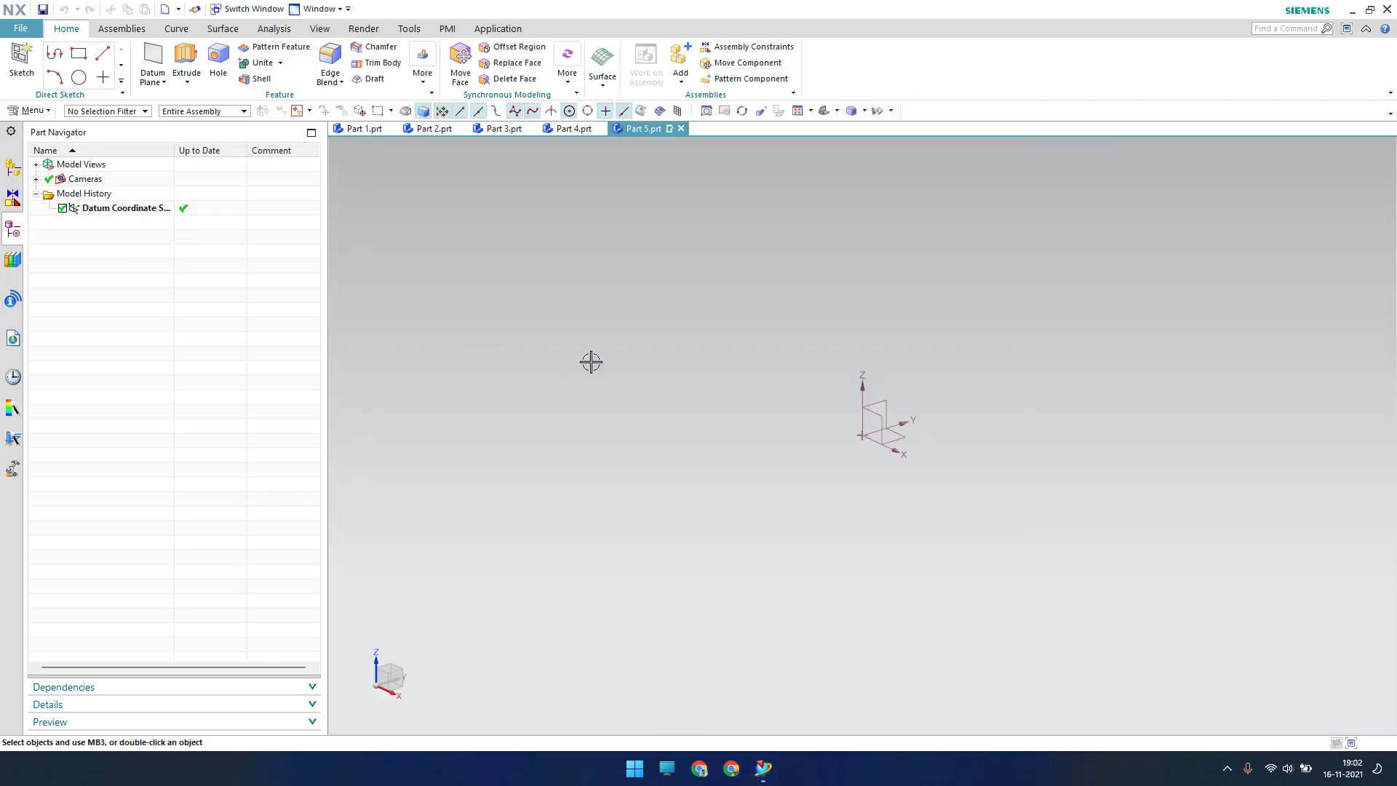
Start a sketch on the XZ plane and draw vertical lines about 13 mm and 6.5 mm long left and right of the Z axis.
{"action": "left_click", "coordinate": [22, 59]}
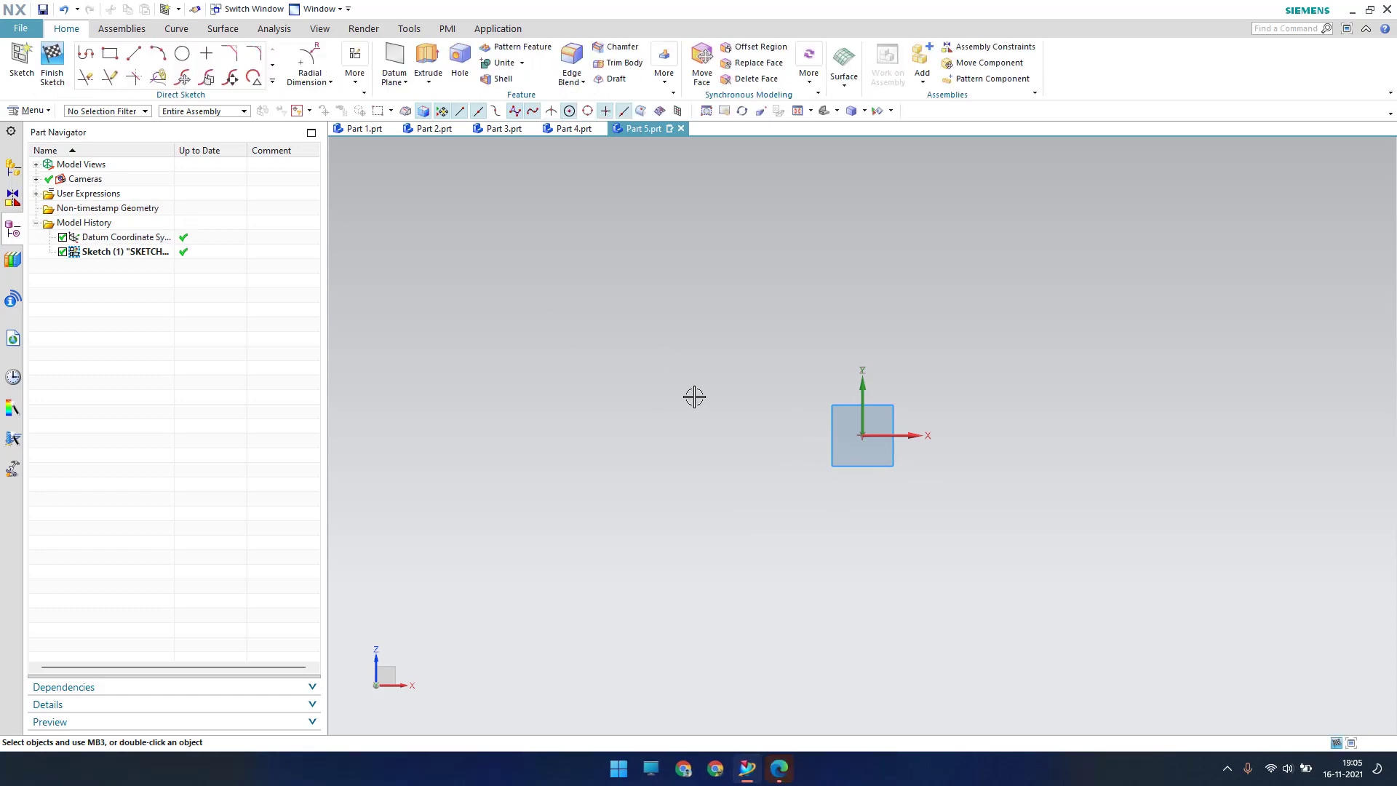
{"action": "key", "text": "l"}
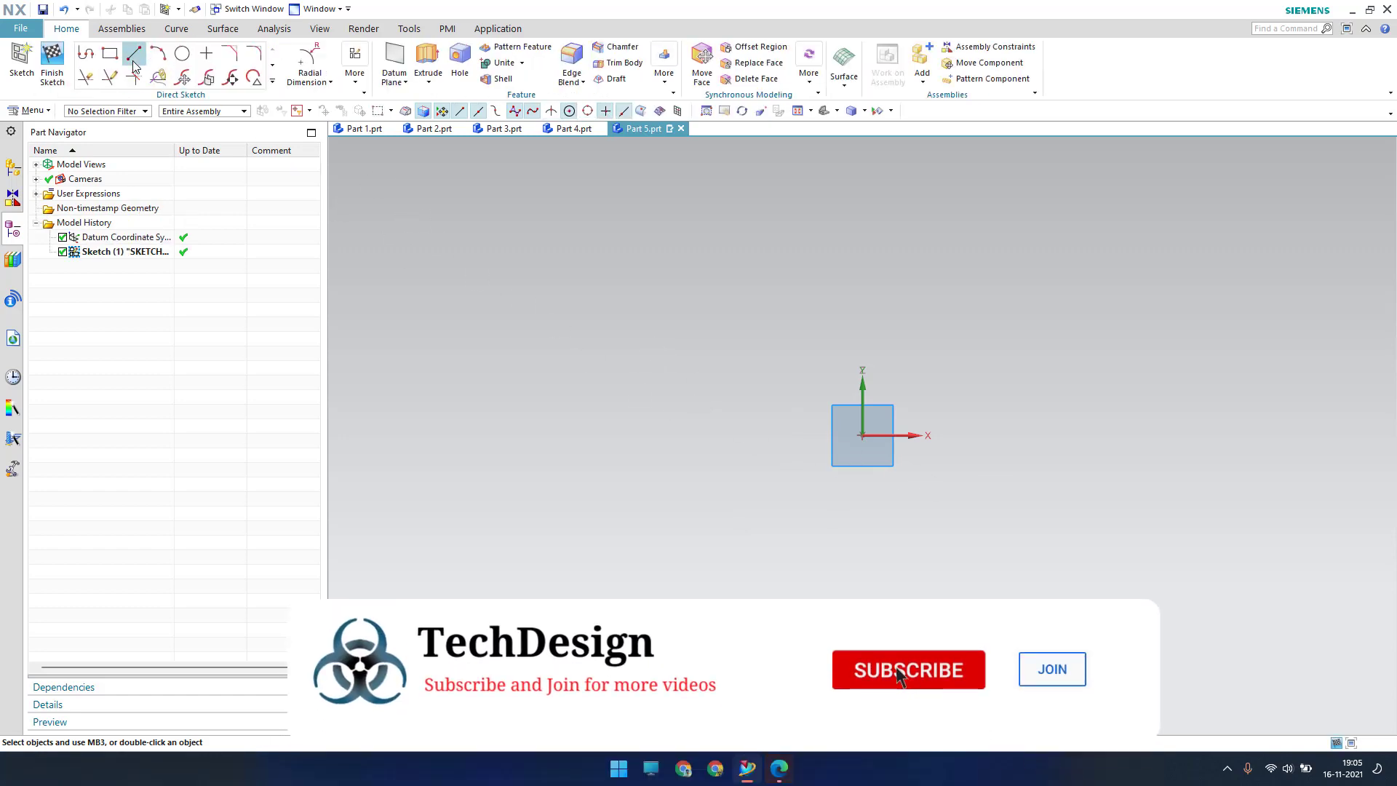
{"action": "left_click", "coordinate": [831, 404]}
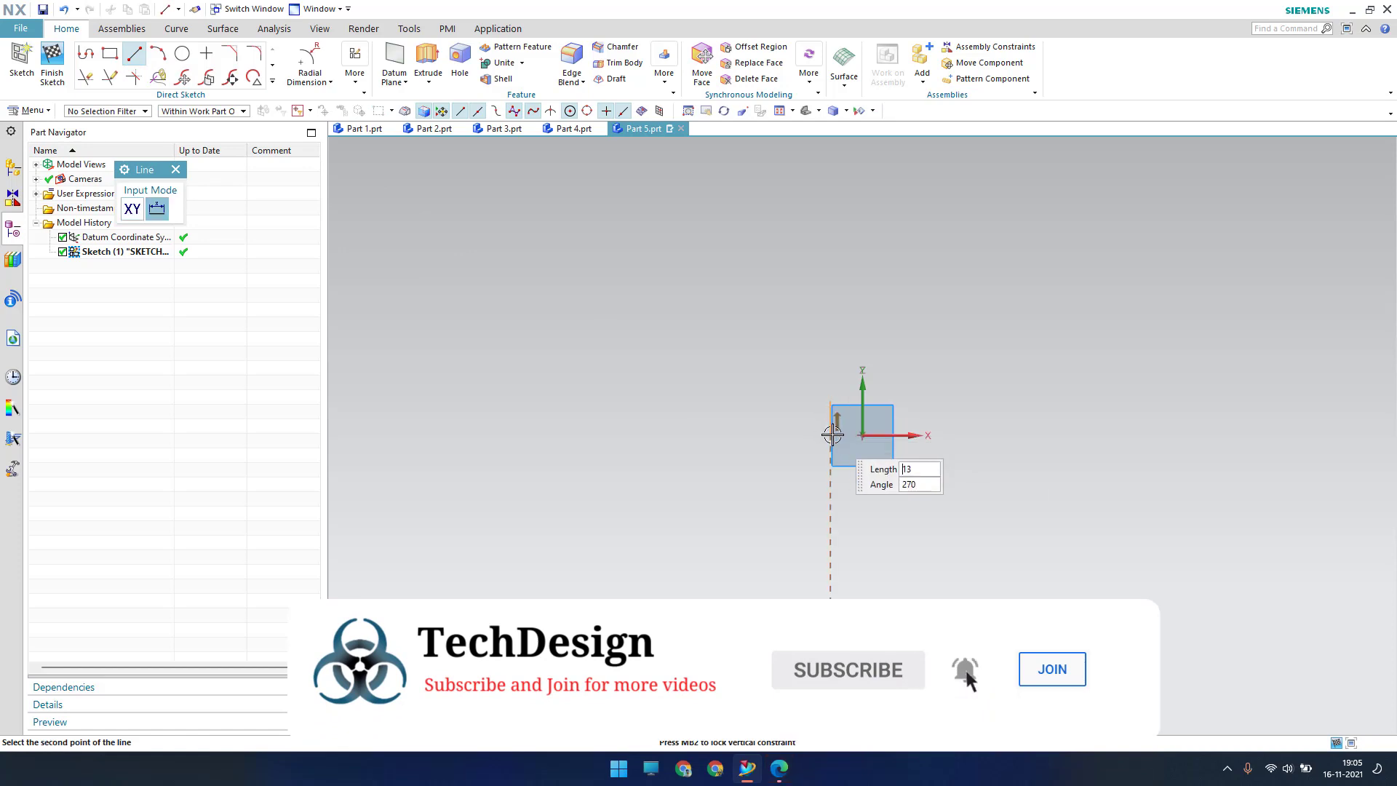
{"action": "key", "text": "Escape"}
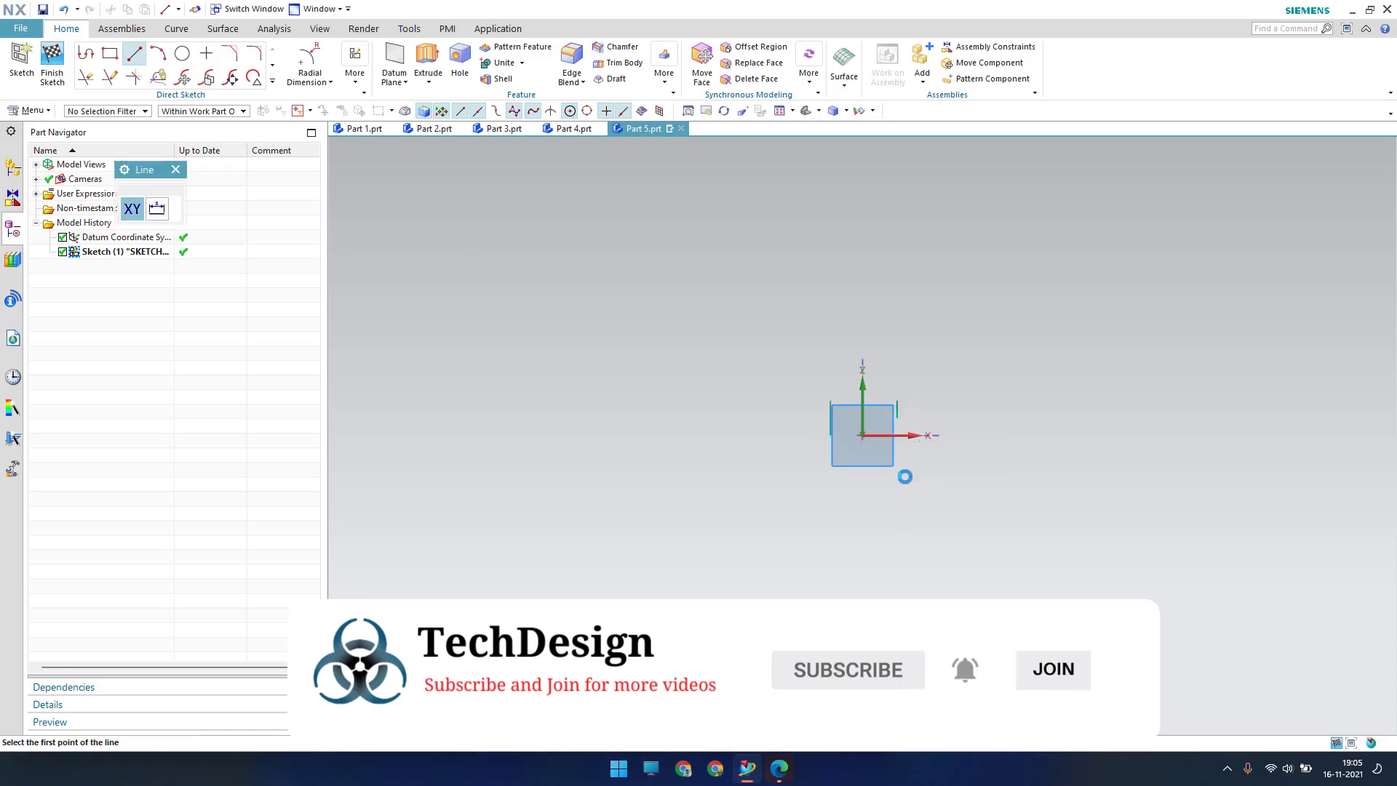
Dimension the vertical line right of the axis and set its length to 3 mm.
{"action": "key", "text": "d"}
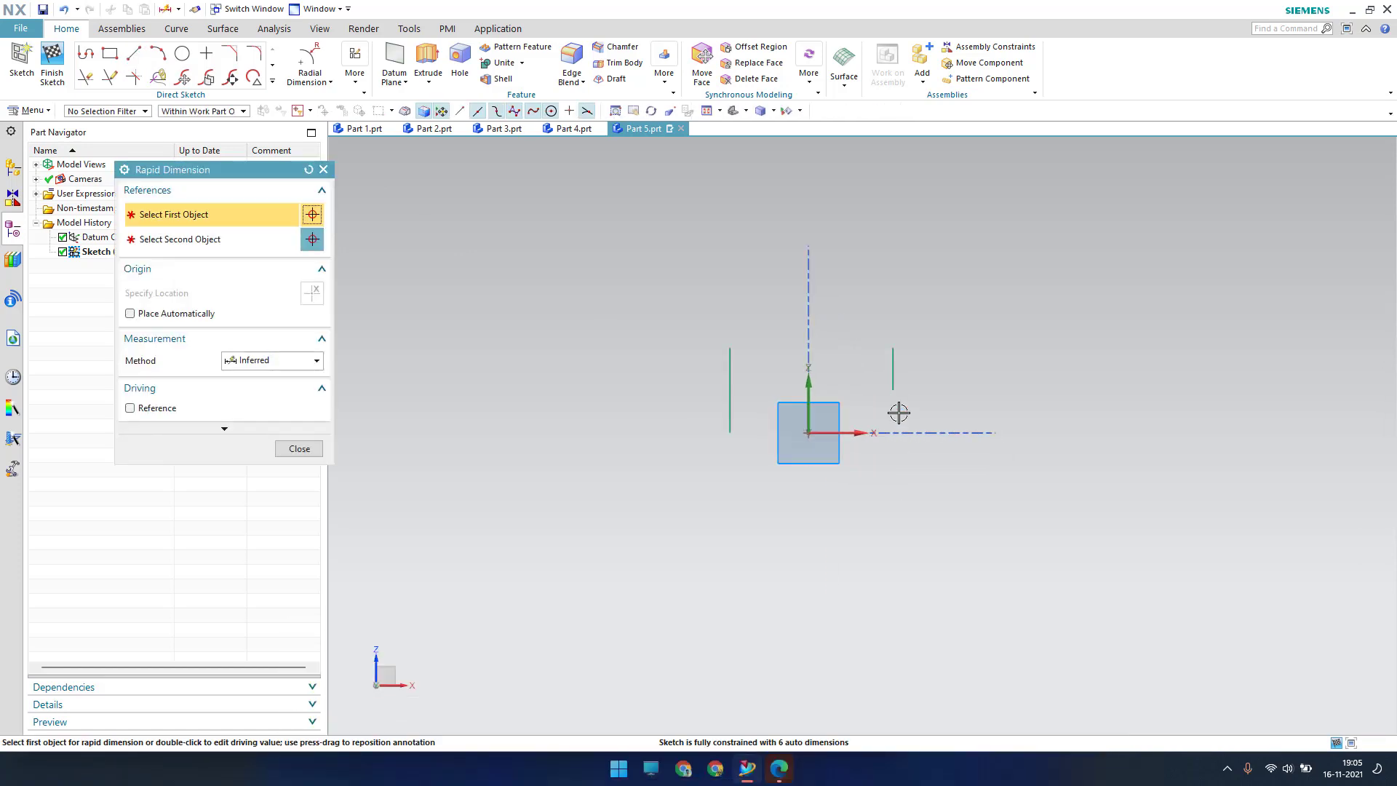
{"action": "left_click", "coordinate": [893, 358]}
{"action": "left_click", "coordinate": [974, 409]}
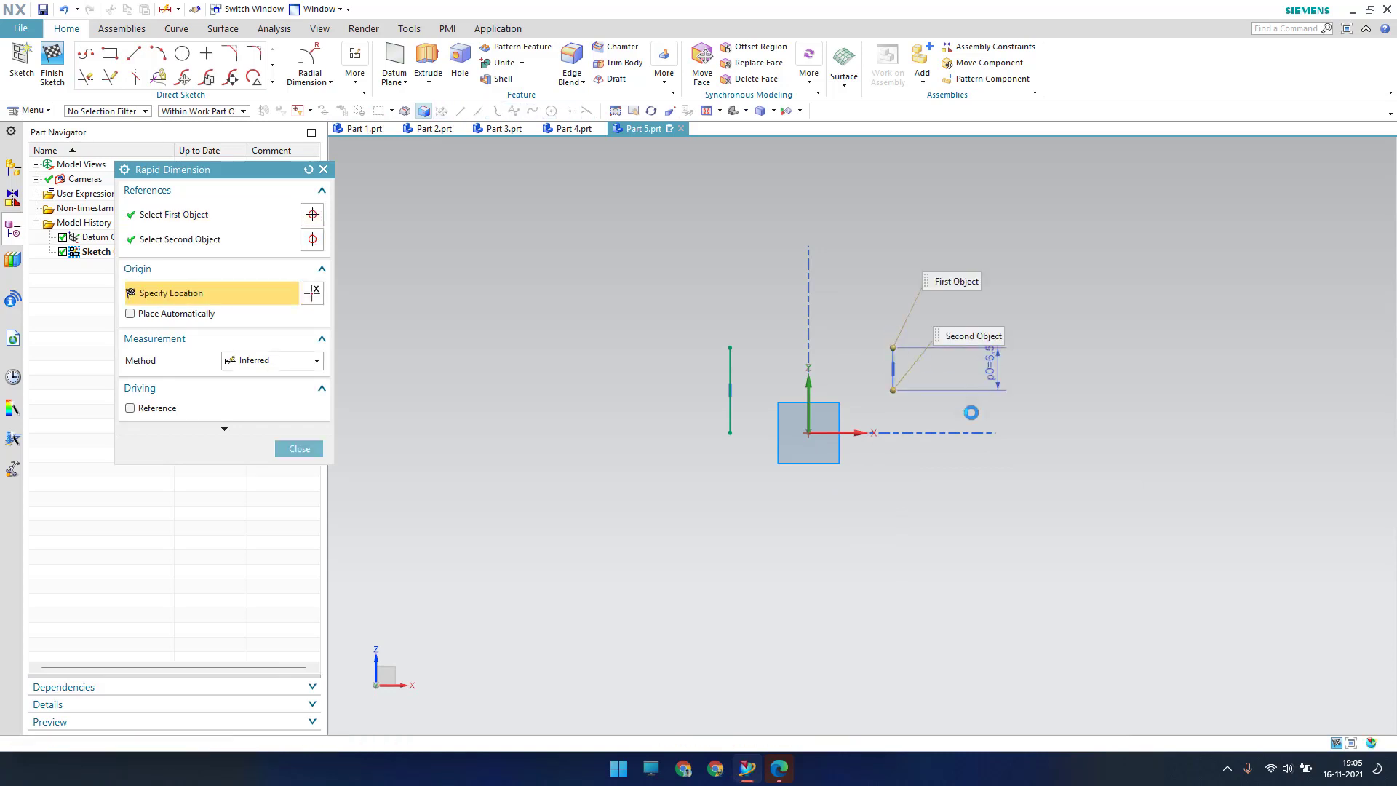
{"action": "type", "text": "1.65"}
{"action": "key", "text": "Return"}
{"action": "type", "text": "3"}
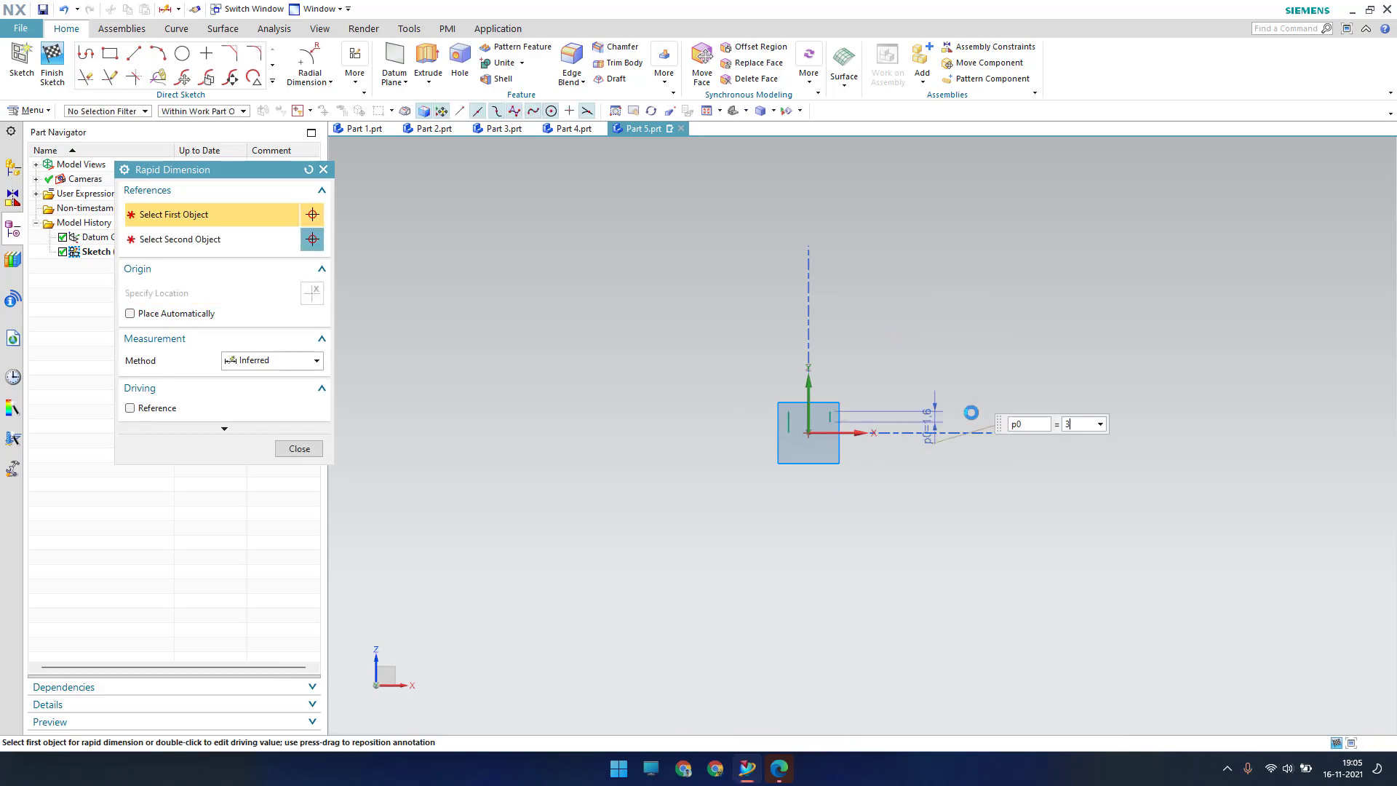
{"action": "key", "text": "Return"}
{"action": "key", "text": "Escape"}
Move both vertical lines upward so they sit above the horizontal axis at roughly the same height.
{"action": "mouse_move", "coordinate": [873, 473]}
{"action": "middle_mouse_down", "text": "shift"}
{"action": "mouse_move", "coordinate": [788, 561]}
{"action": "mouse_move", "coordinate": [670, 612]}
{"action": "mouse_move", "coordinate": [772, 405]}
{"action": "middle_mouse_up", "text": "shift"}
{"action": "left_click_drag", "start_coordinate": [620, 447], "coordinate": [624, 328]}
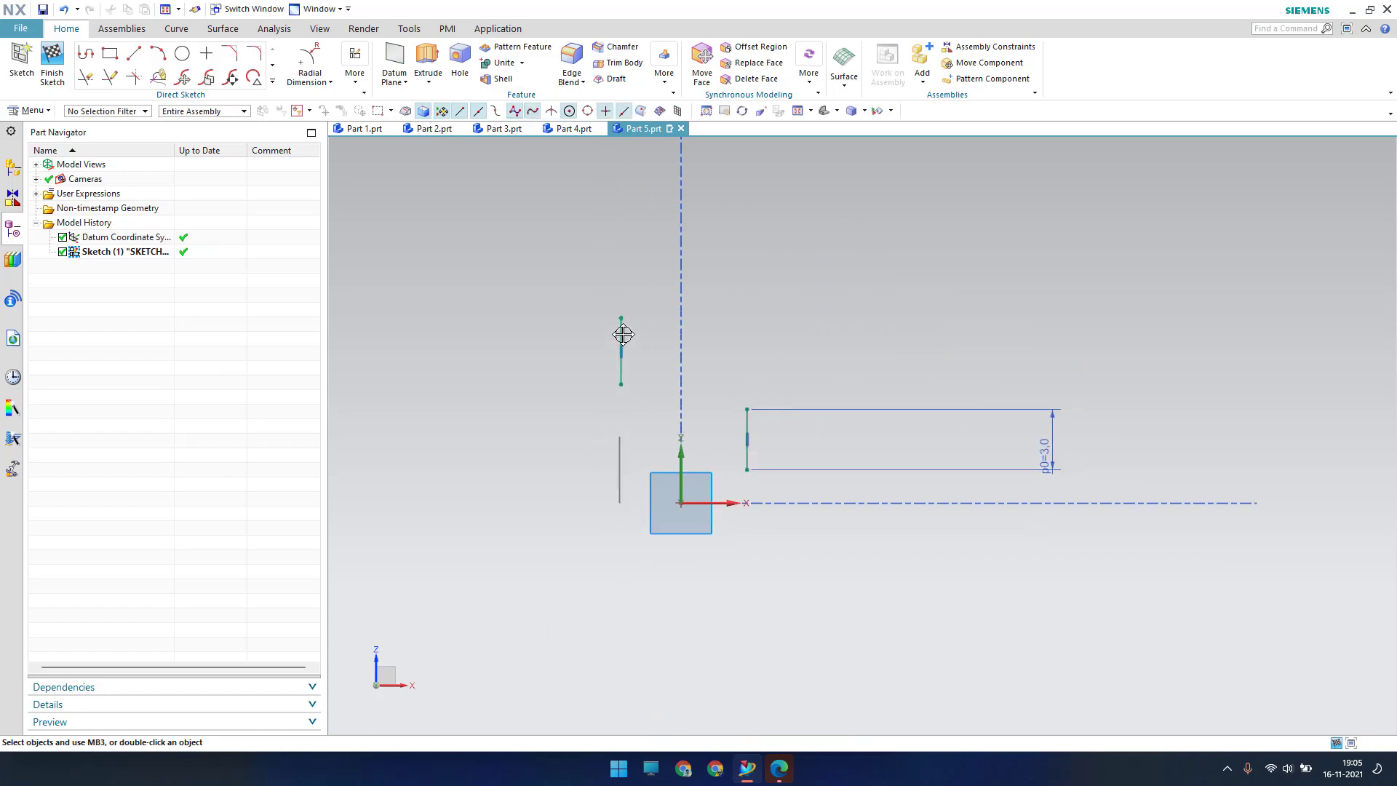
{"action": "left_click_drag", "start_coordinate": [751, 430], "coordinate": [757, 341]}
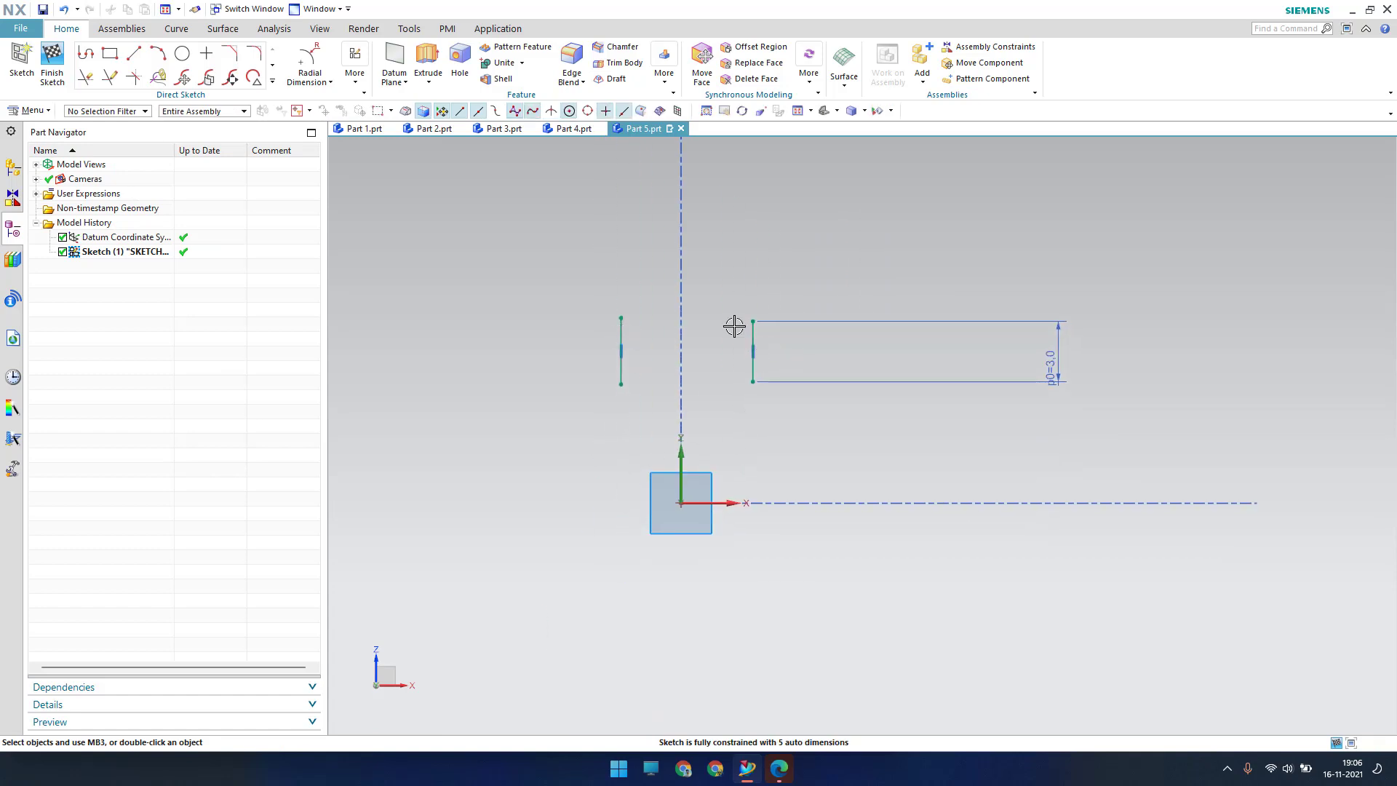
Set the right vertical line's length dimension to 1.65 mm.
{"action": "double_click", "coordinate": [1057, 360]}
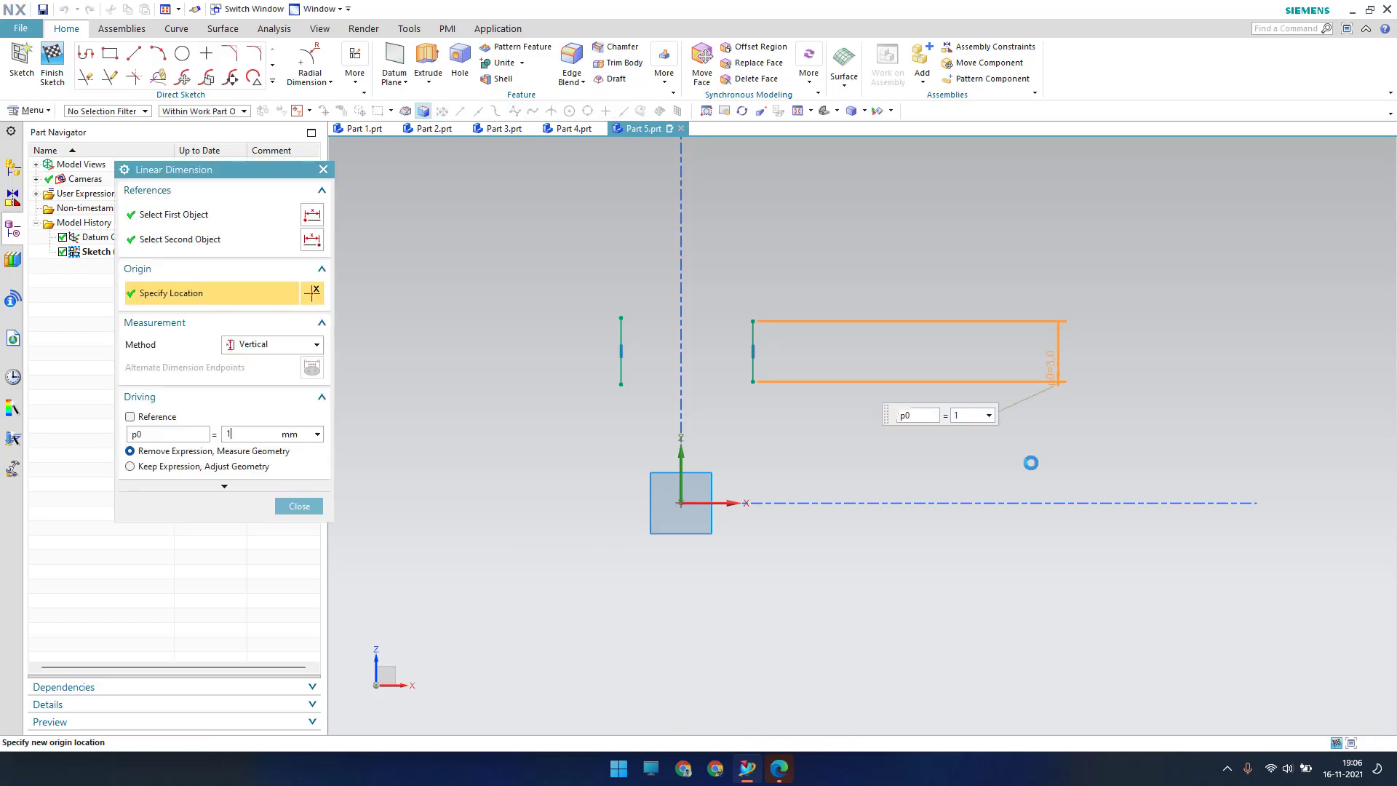
{"action": "type", "text": "1.65"}
{"action": "key", "text": "Return"}
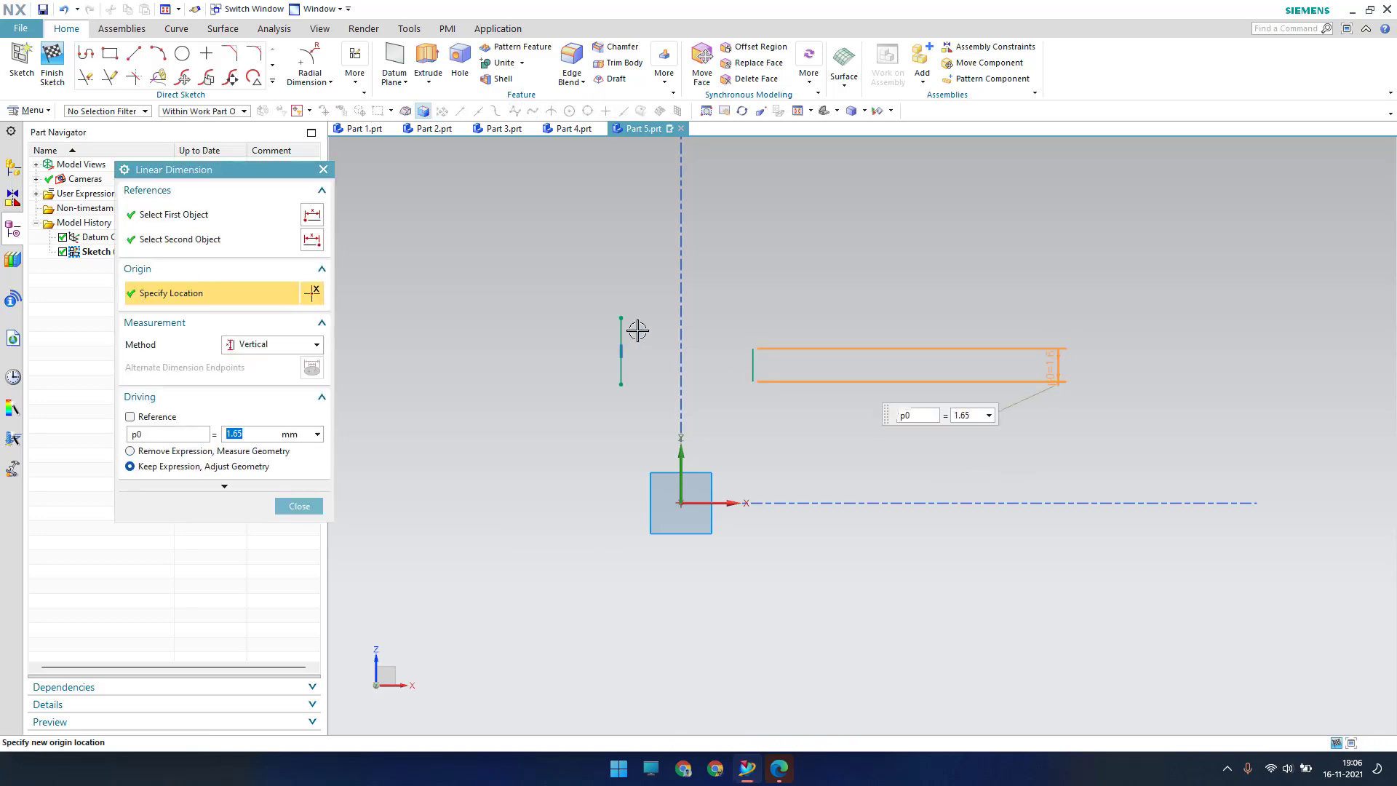
{"action": "middle_click", "coordinate": [629, 327]}
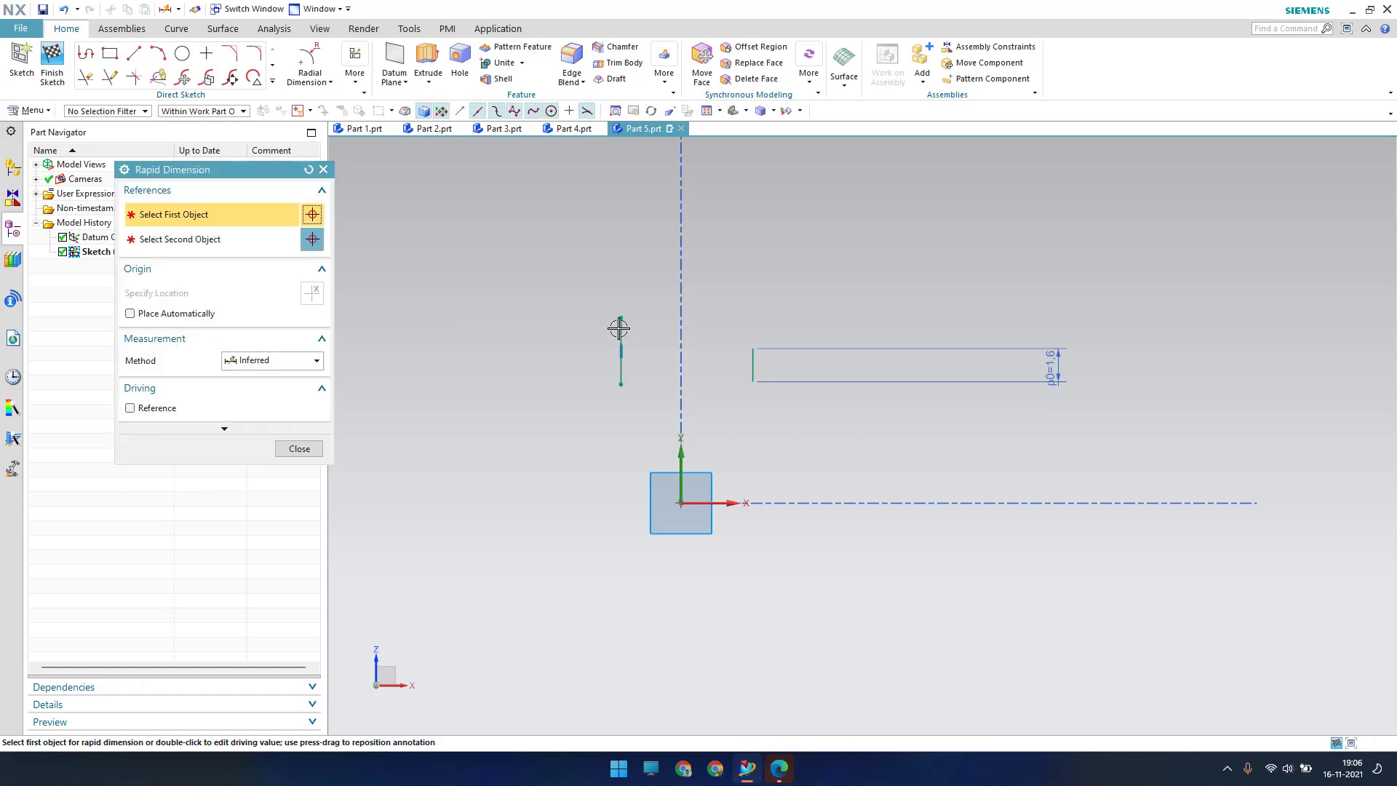
Dimension the left vertical line's length as 1.65 mm.
{"action": "left_click", "coordinate": [618, 329]}
{"action": "left_click", "coordinate": [488, 406]}
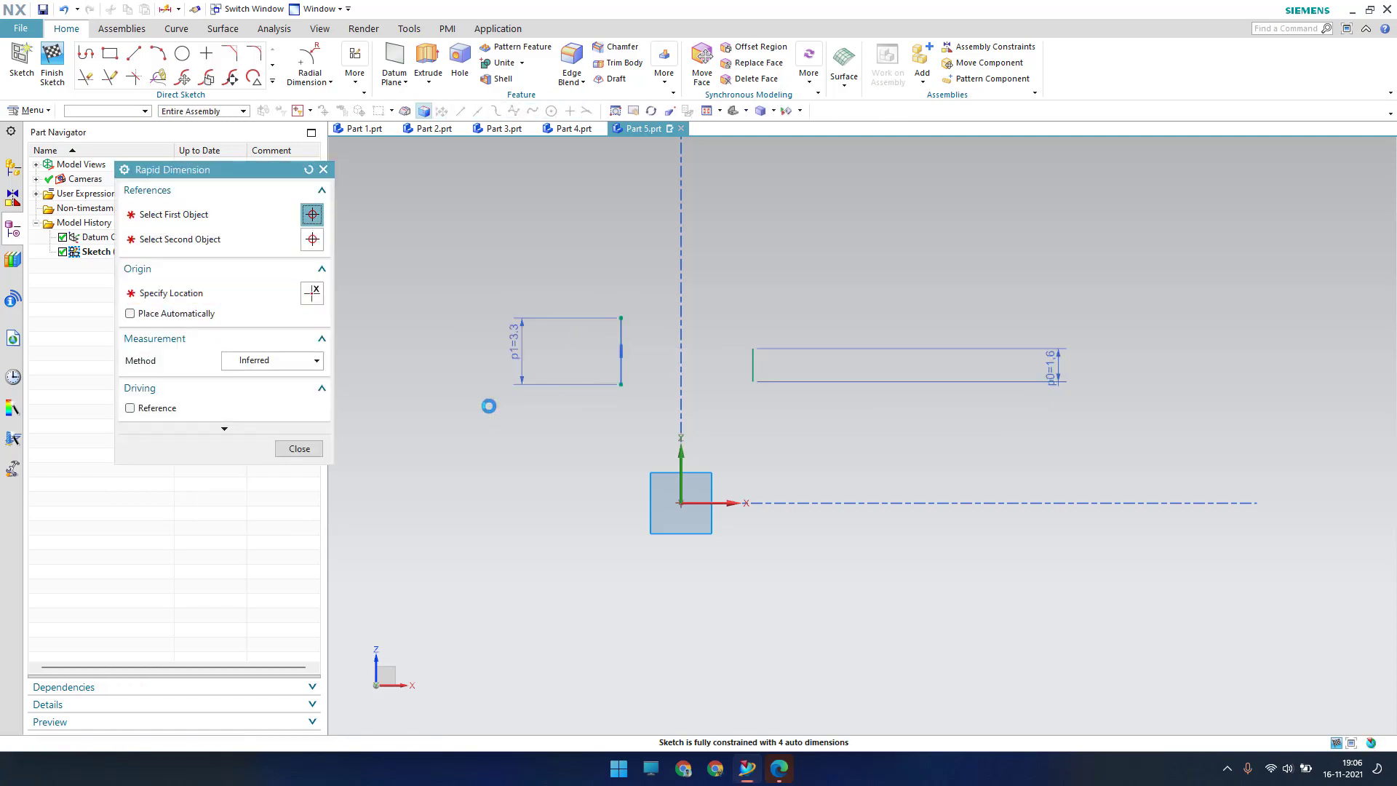
{"action": "type", "text": "1.65"}
{"action": "key", "text": "Return"}
{"action": "middle_click", "coordinate": [488, 406]}
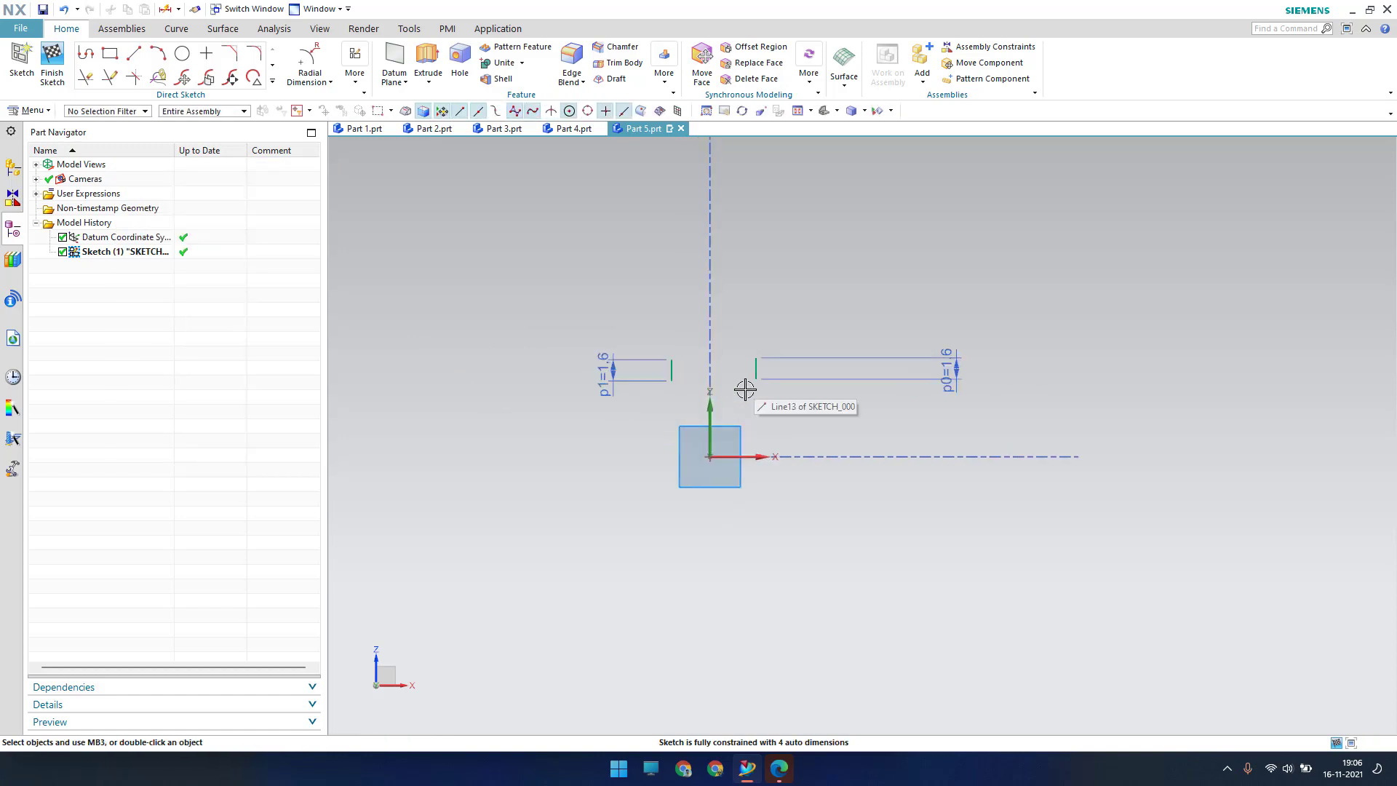
Draw a shorter vertical line between the vertical axis and the right line, near that line's lower half.
{"action": "scroll", "coordinate": [750, 373], "scroll_direction": "up", "scroll_amount": 3}
{"action": "left_click", "coordinate": [134, 53]}
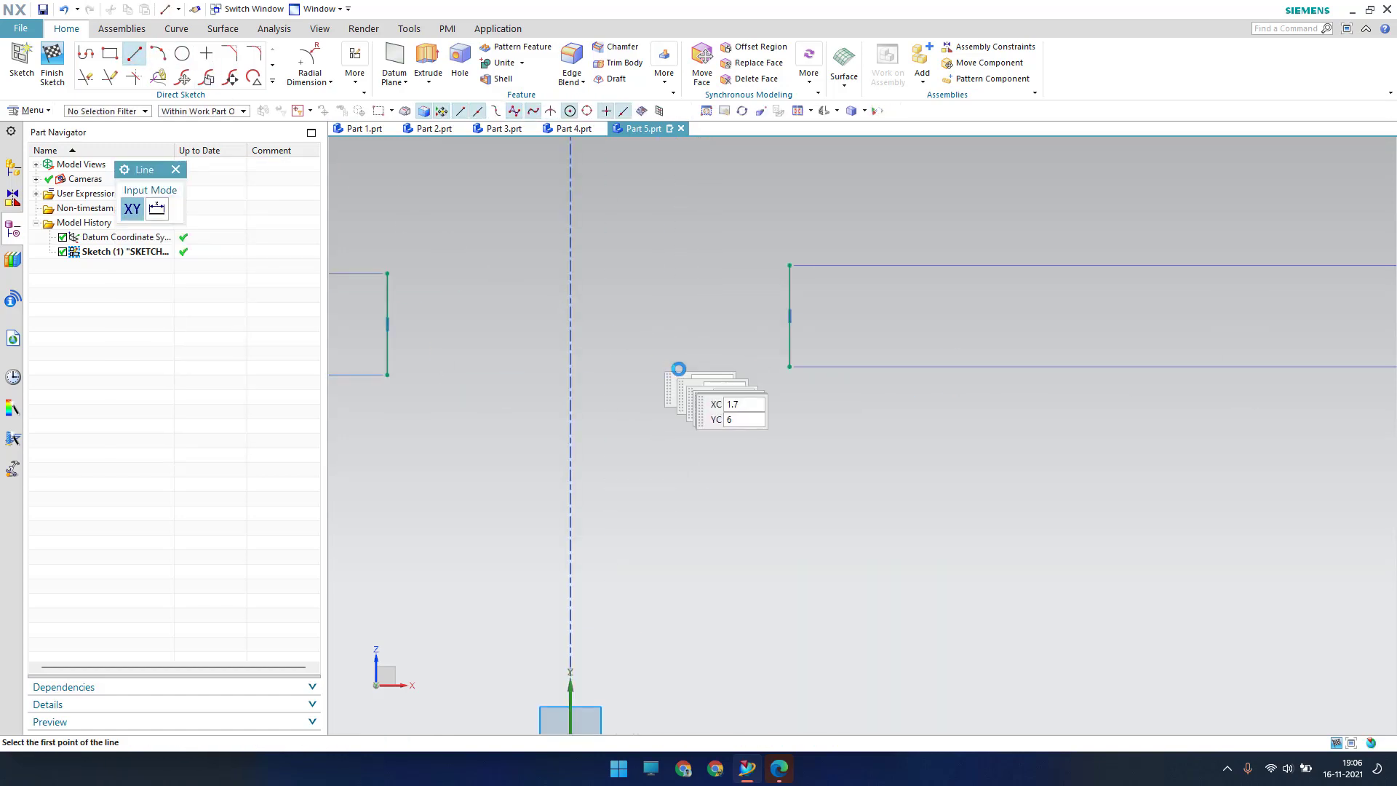
{"action": "left_click", "coordinate": [712, 331]}
{"action": "left_click", "coordinate": [713, 375]}
{"action": "key", "text": "Escape"}
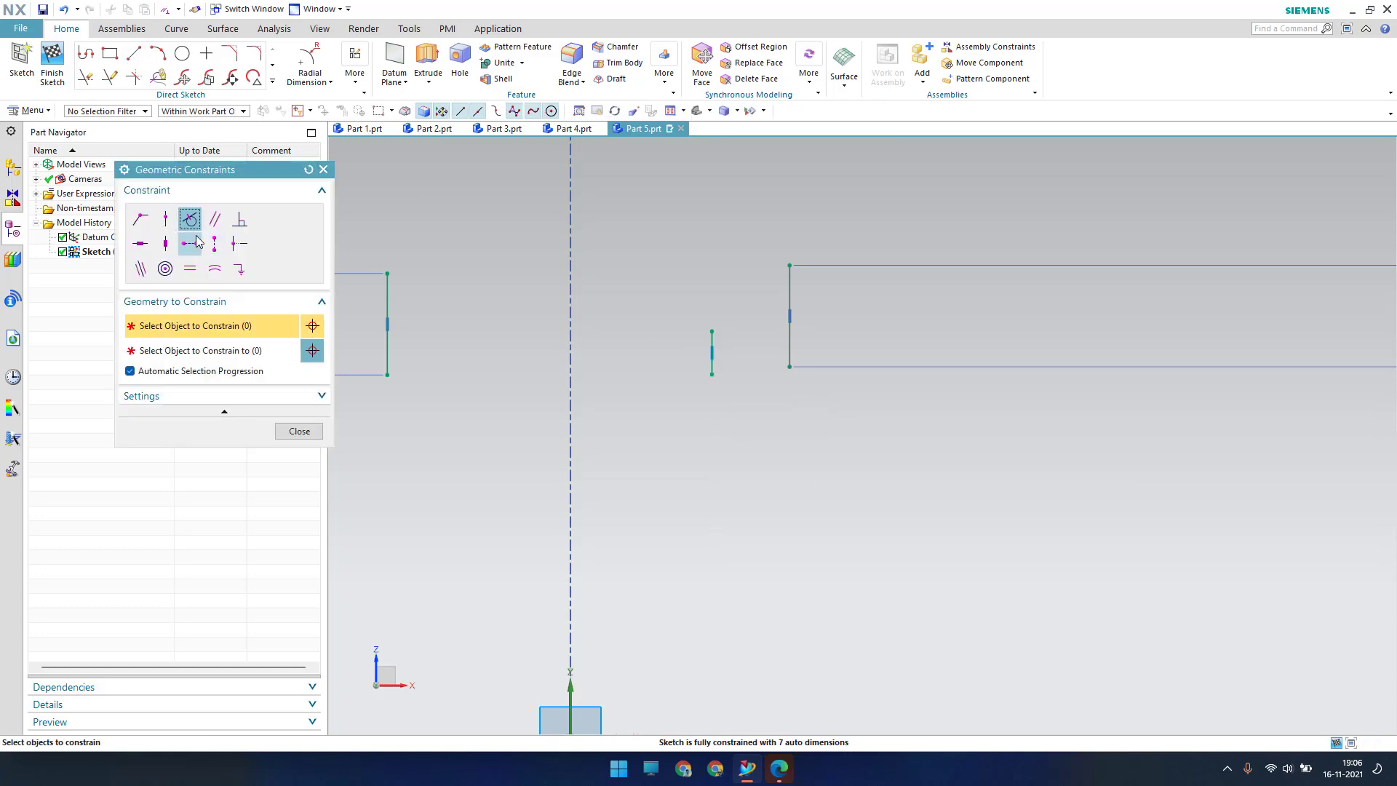
Apply a horizontal alignment constraint between the lower endpoints of the short line and the right vertical line.
{"action": "left_click", "coordinate": [200, 247]}
{"action": "left_click", "coordinate": [712, 374]}
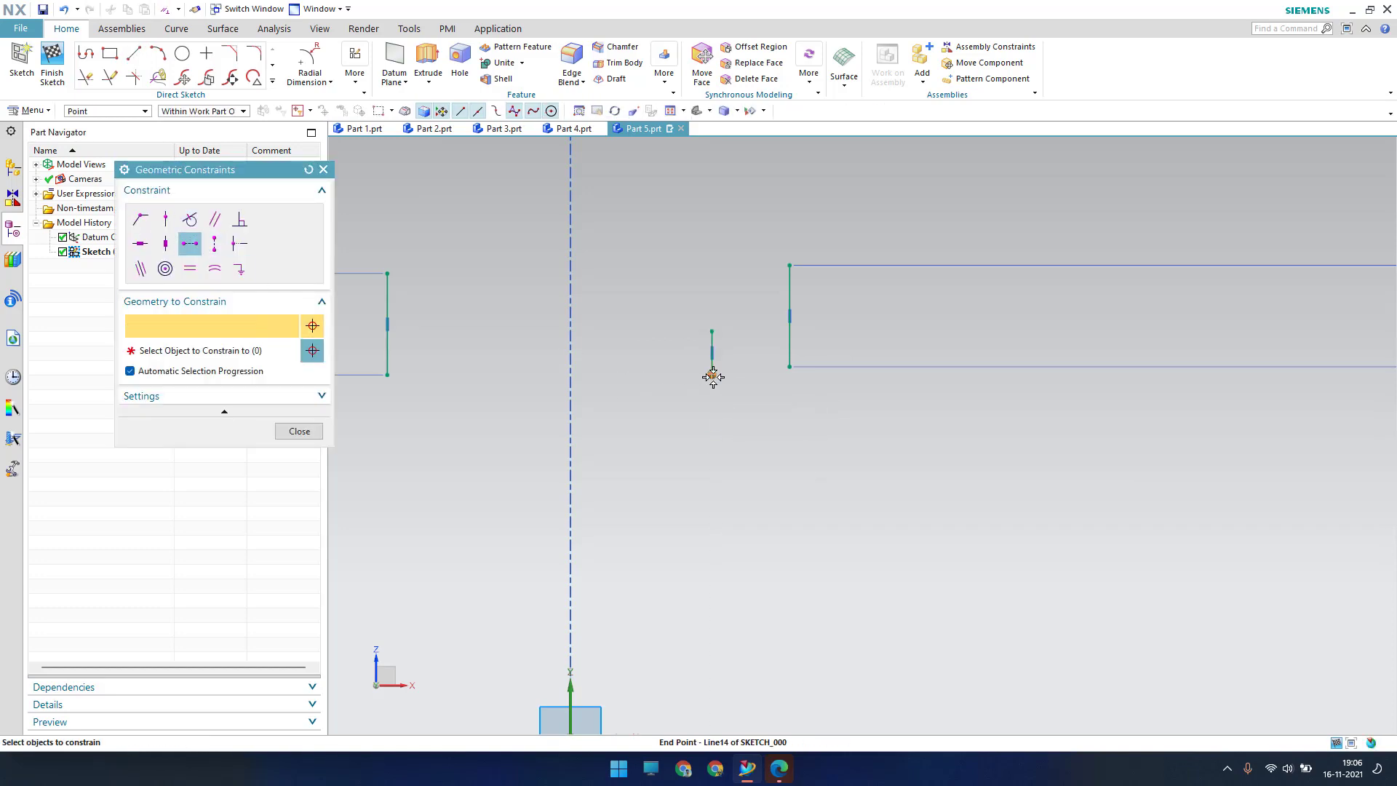
{"action": "left_click", "coordinate": [782, 367]}
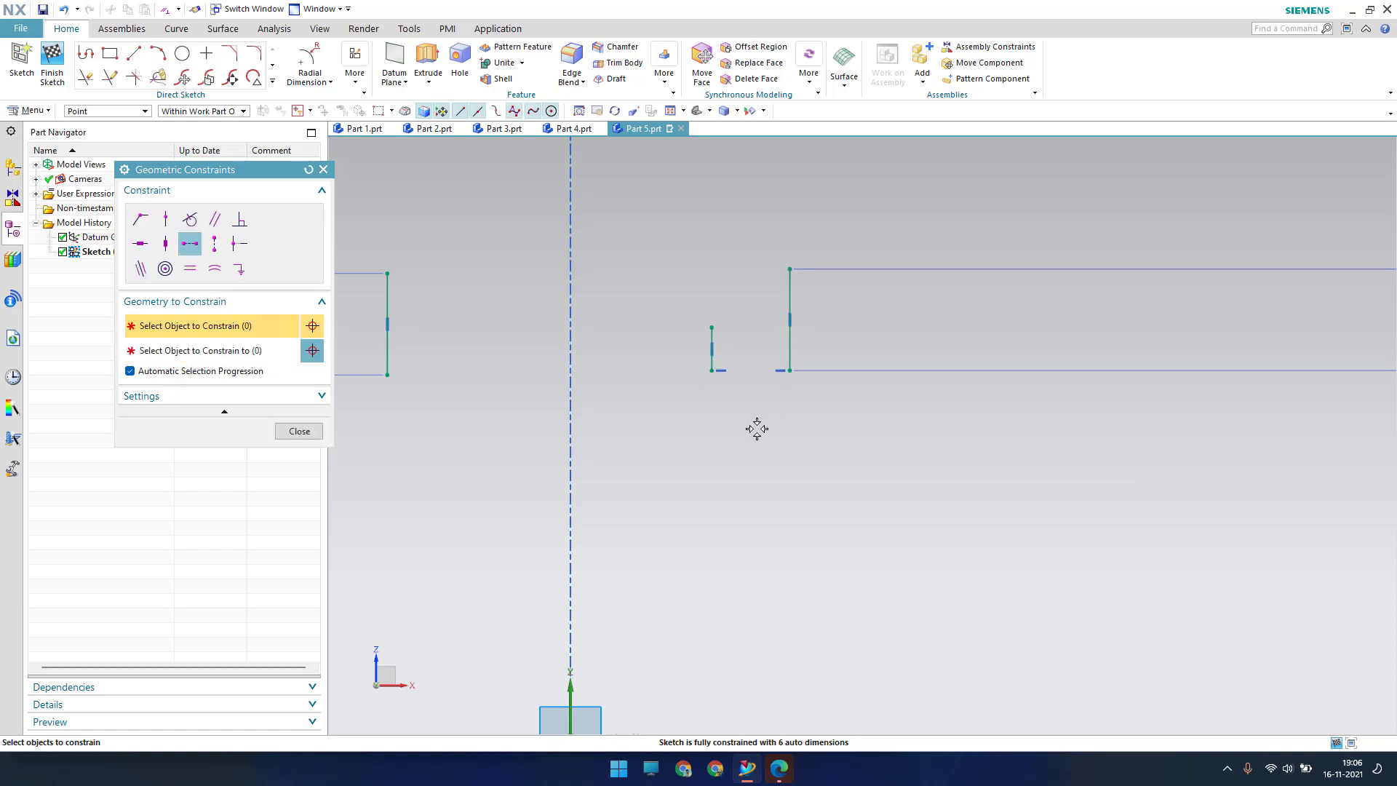
Connect the lower endpoints of the short and right vertical lines with a horizontal line about 1.27 mm long.
{"action": "left_click", "coordinate": [133, 53]}
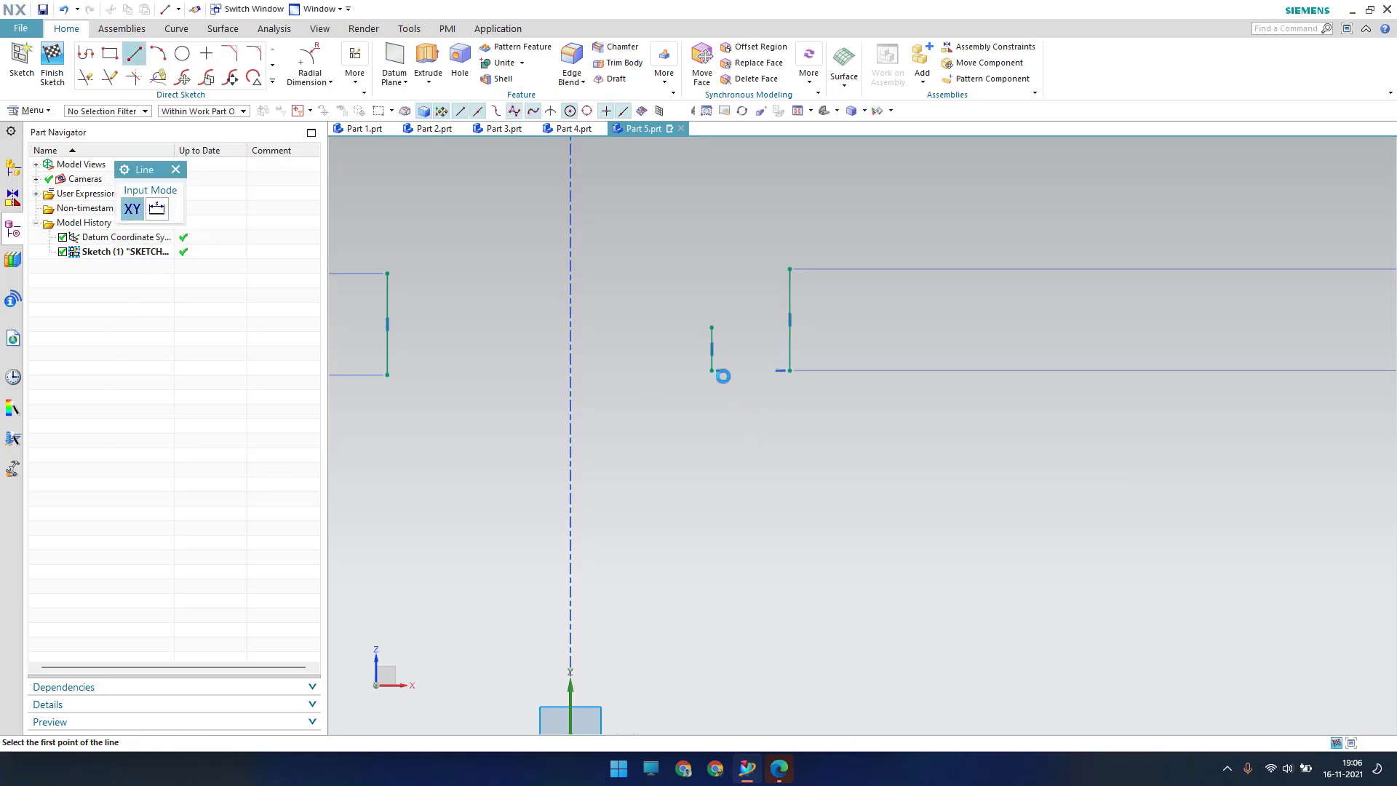
{"action": "left_click", "coordinate": [711, 370]}
{"action": "left_click", "coordinate": [789, 370]}
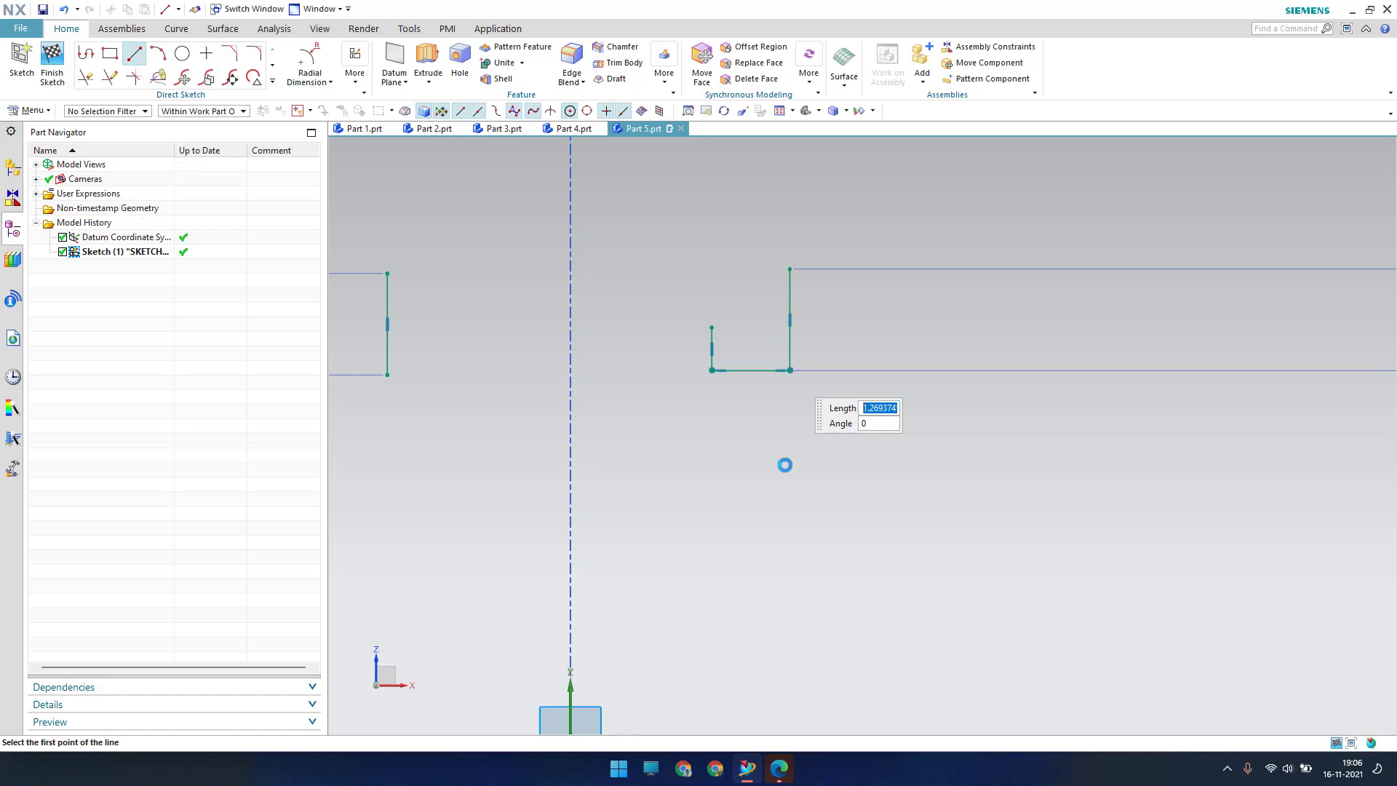
{"action": "scroll", "coordinate": [793, 470], "scroll_direction": "down", "scroll_amount": 1}
{"action": "middle_click_drag", "start_coordinate": [751, 486], "coordinate": [842, 549], "text": "shift"}
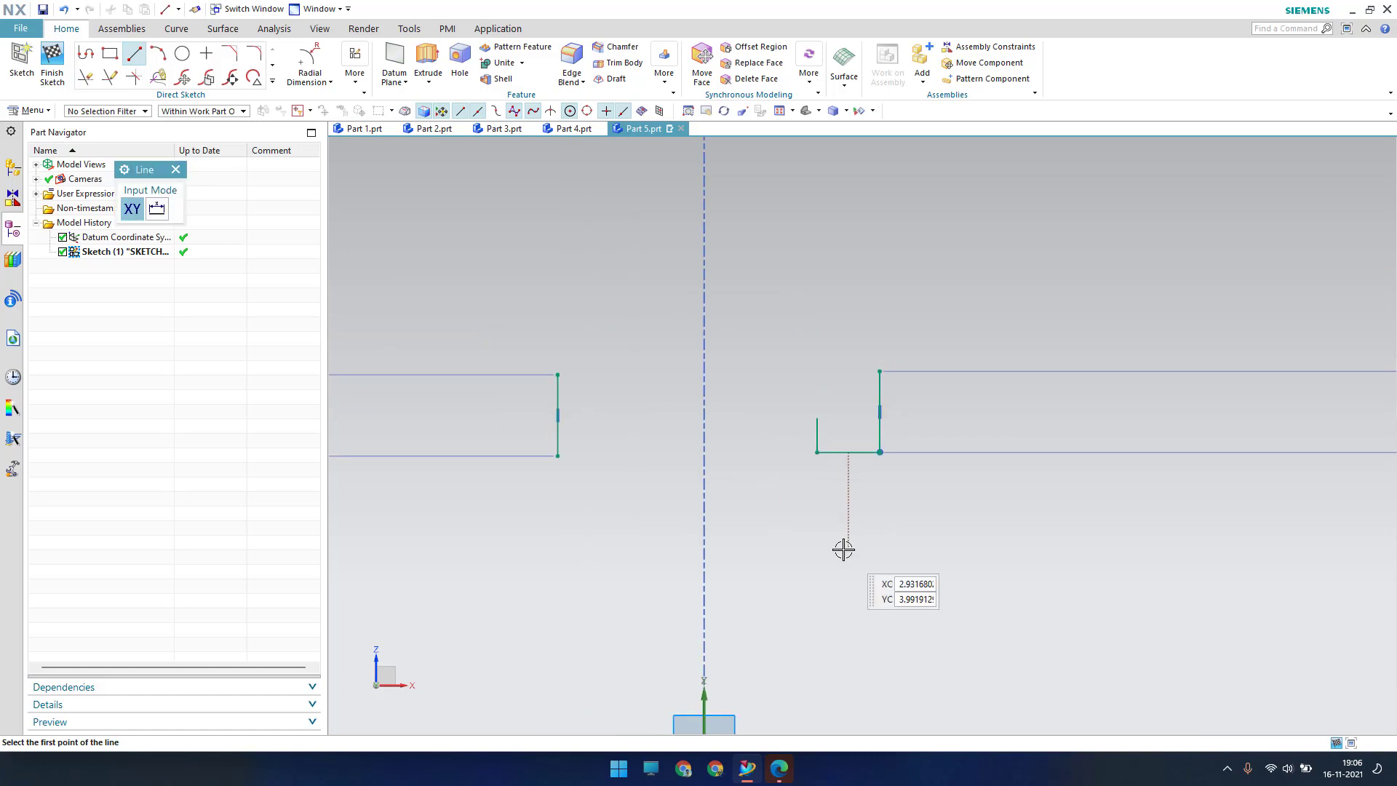
{"action": "key", "text": "Escape"}
Draw a three-point arc about 2.14 mm in diameter above the short line, ending just above the right vertical line.
{"action": "left_click", "coordinate": [158, 54]}
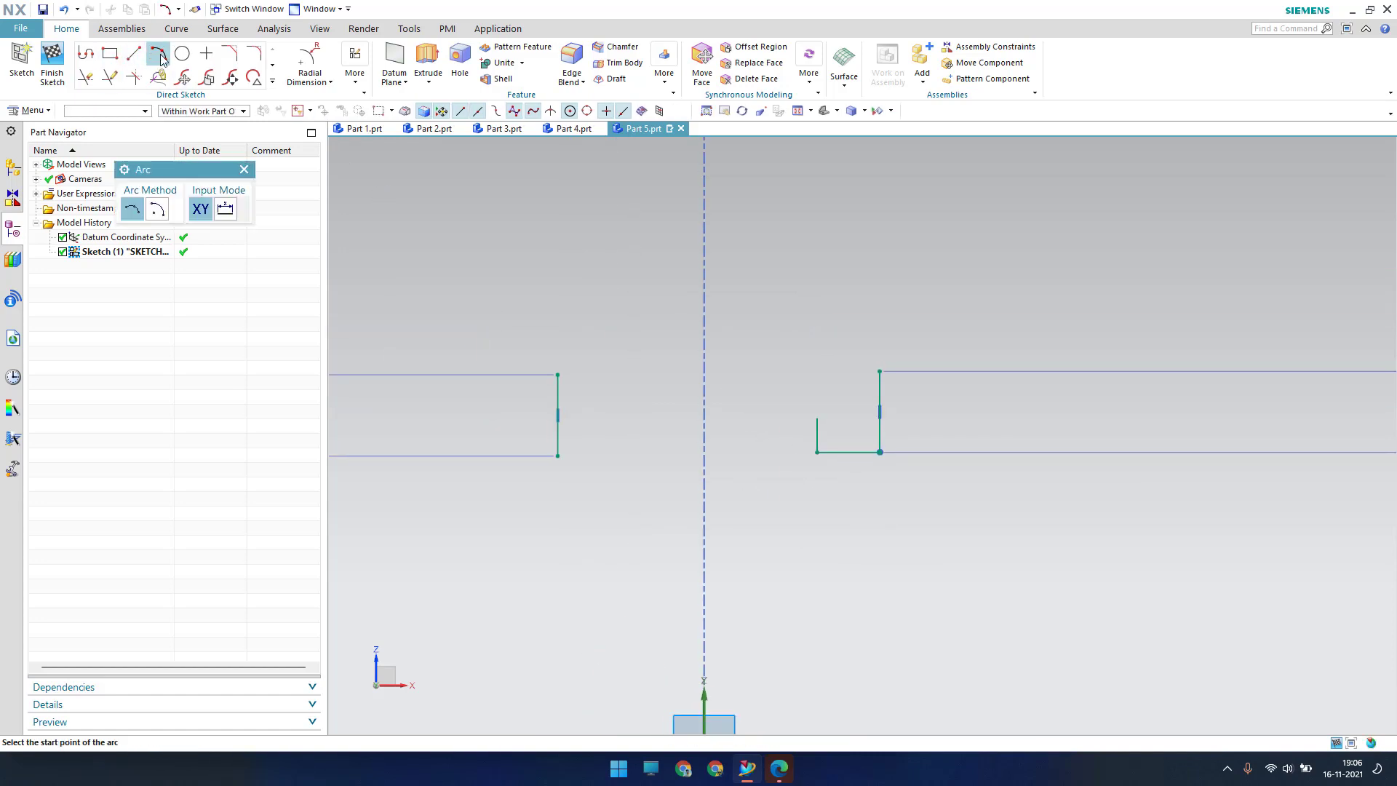
{"action": "left_click", "coordinate": [775, 362]}
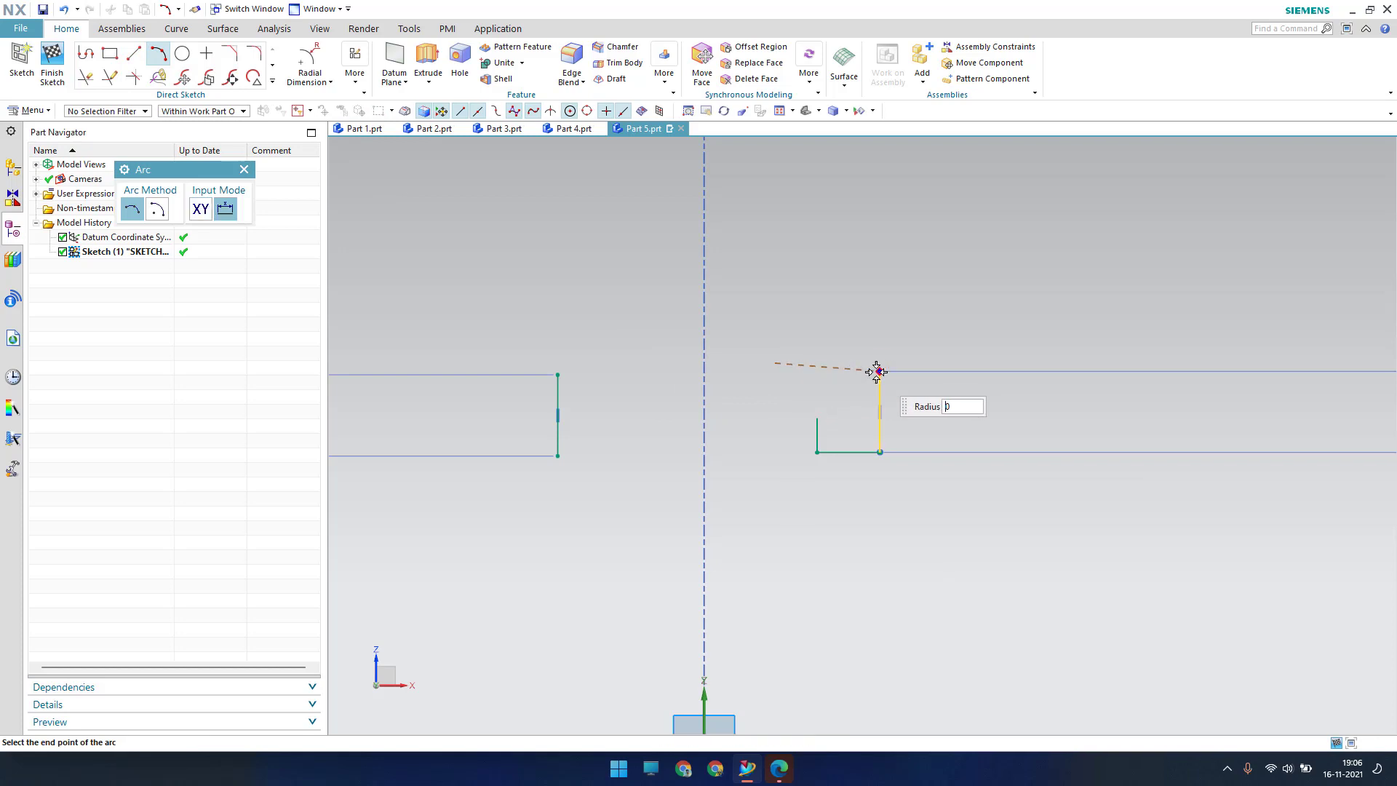
{"action": "left_click", "coordinate": [878, 355]}
{"action": "left_click", "coordinate": [827, 304]}
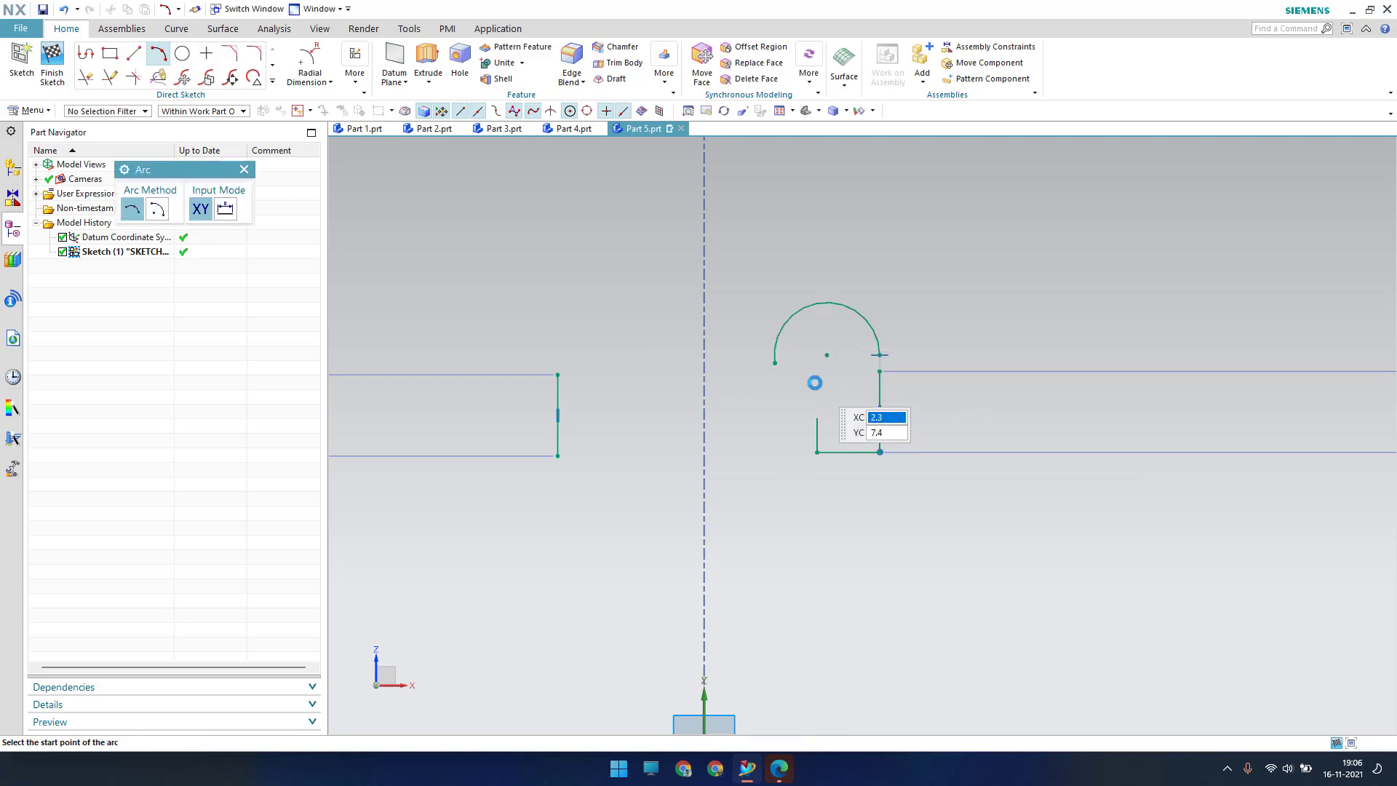
{"action": "key", "text": "Escape"}
Dimension the arc's diameter as 1 mm.
{"action": "key", "text": "d"}
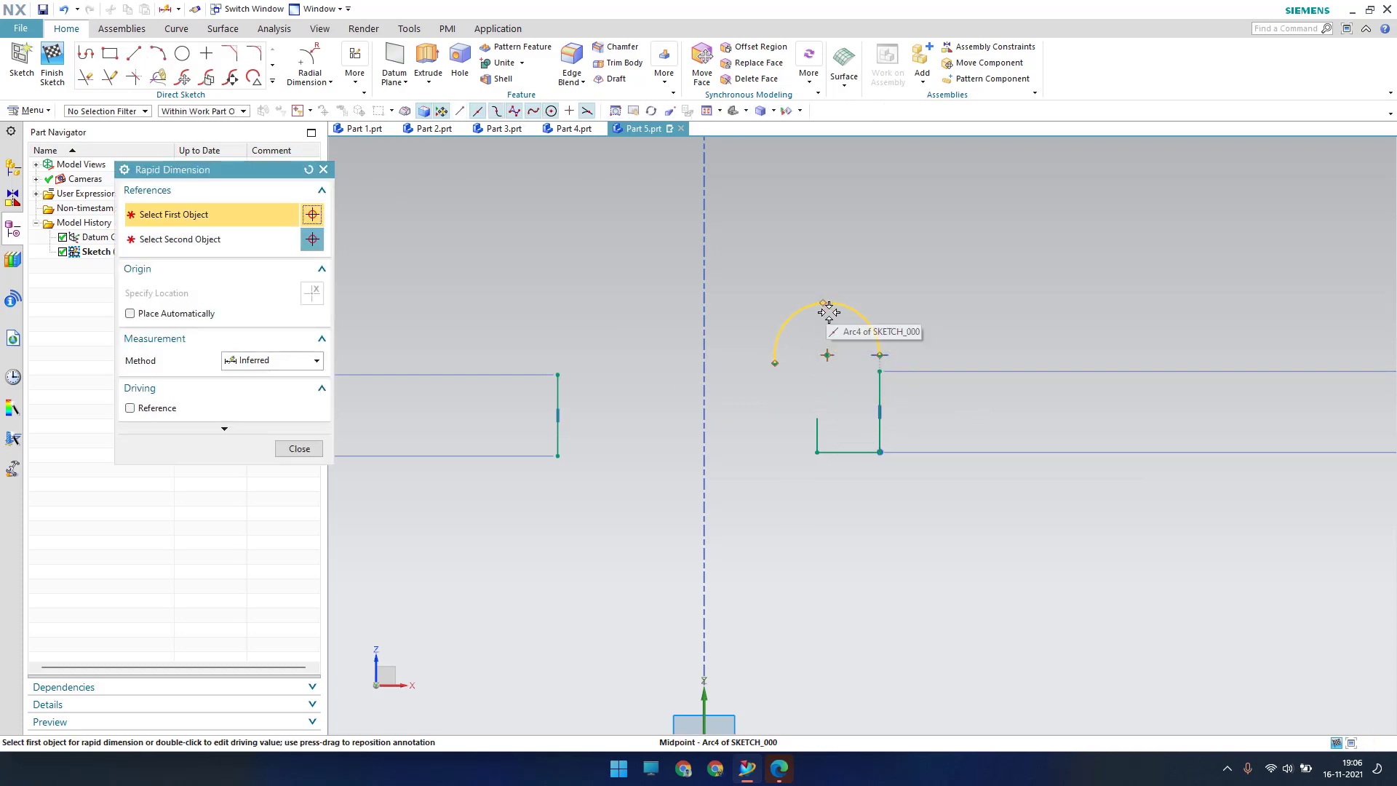
{"action": "left_click", "coordinate": [841, 304]}
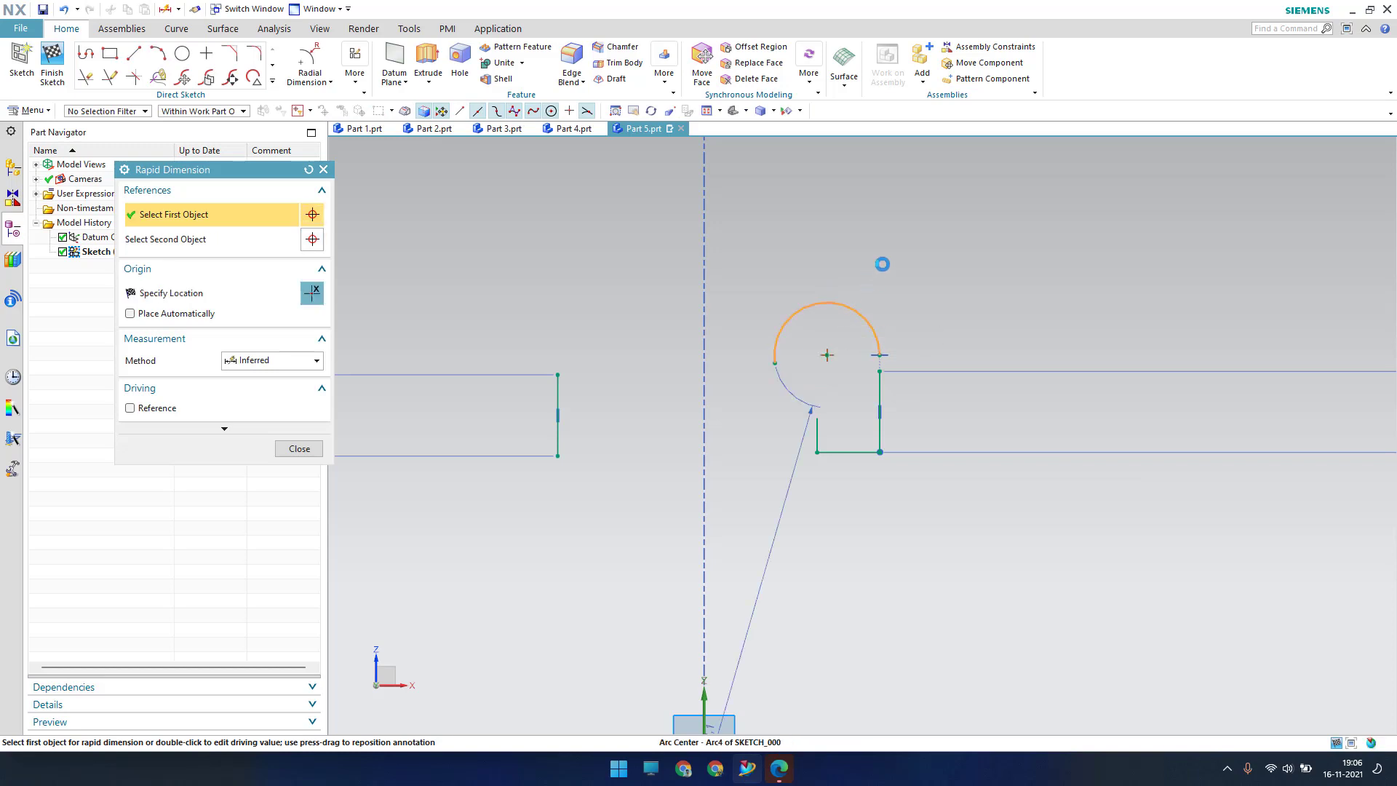
{"action": "left_click", "coordinate": [885, 247]}
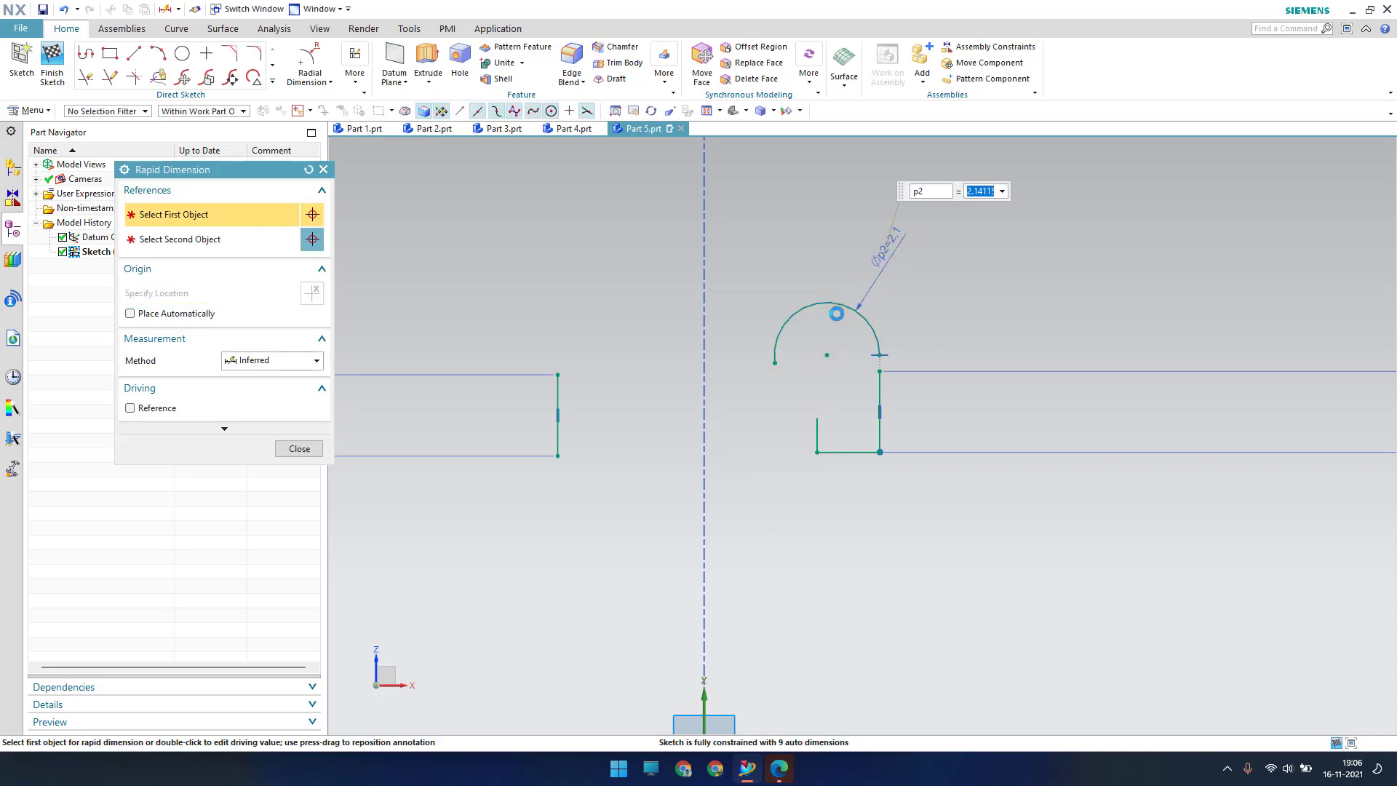
{"action": "type", "text": "1"}
{"action": "key", "text": "Return"}
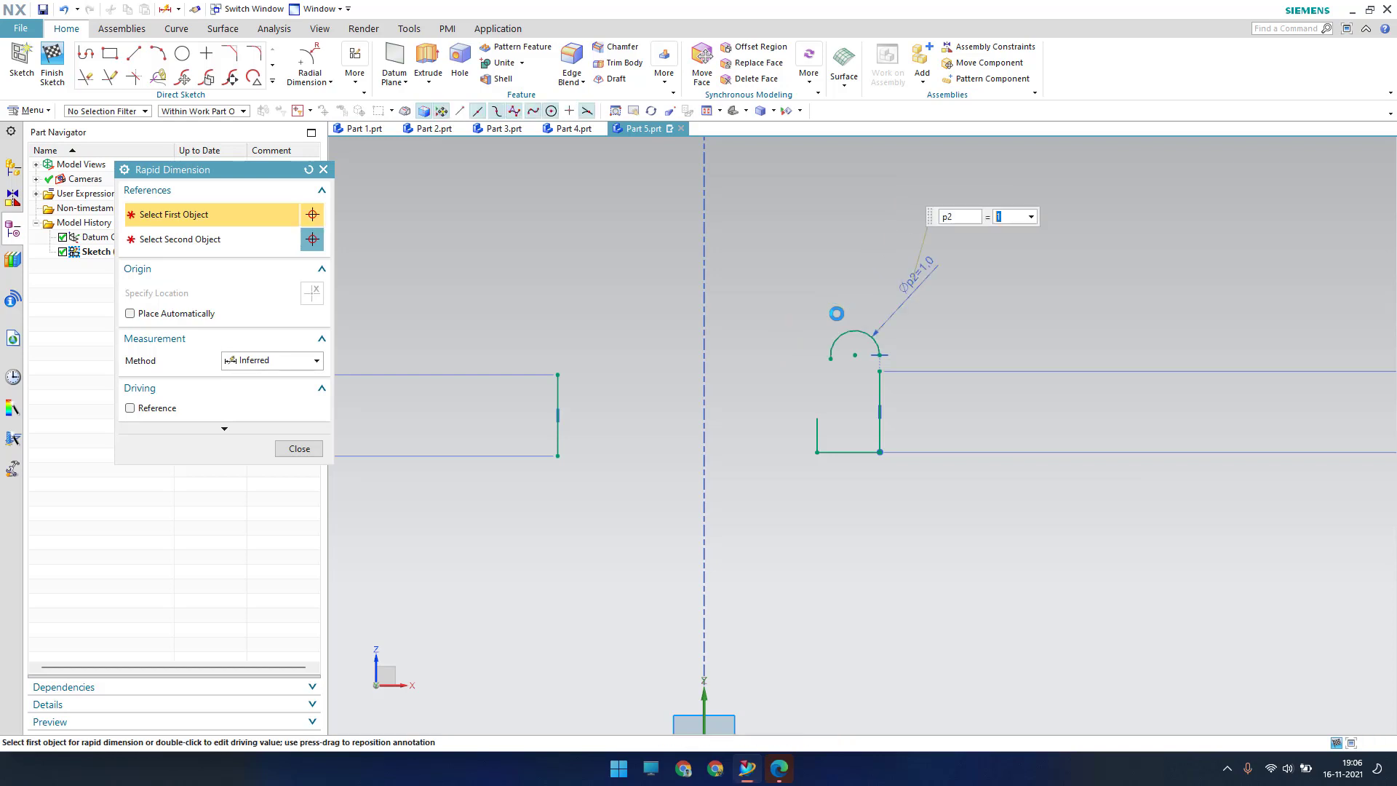
{"action": "middle_click", "coordinate": [862, 432]}
Extend the right vertical line up to the end of the arc with Quick Extend.
{"action": "scroll", "coordinate": [856, 430], "scroll_direction": "down", "scroll_amount": 2}
{"action": "scroll", "coordinate": [855, 433], "scroll_direction": "up", "scroll_amount": 4}
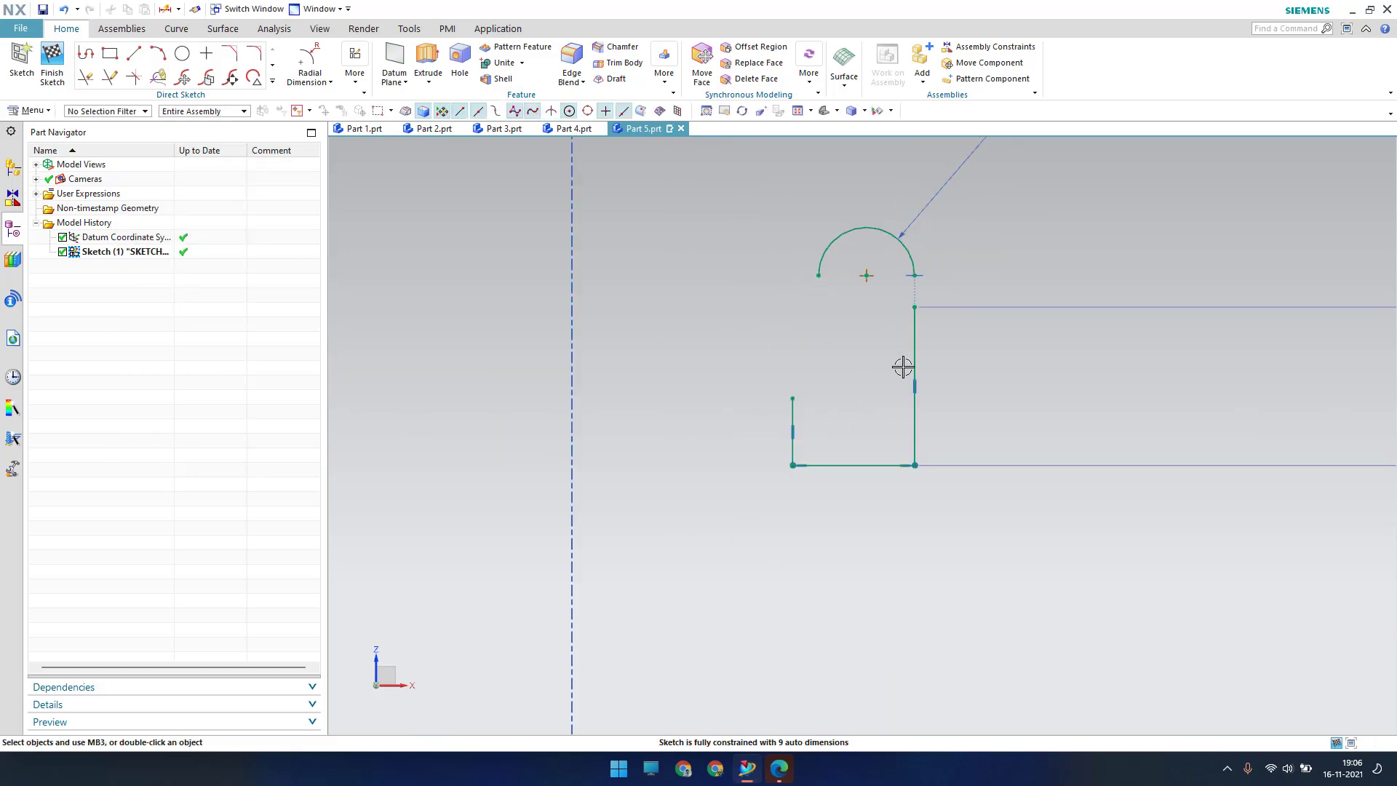
{"action": "key", "text": "e"}
{"action": "left_click", "coordinate": [915, 314]}
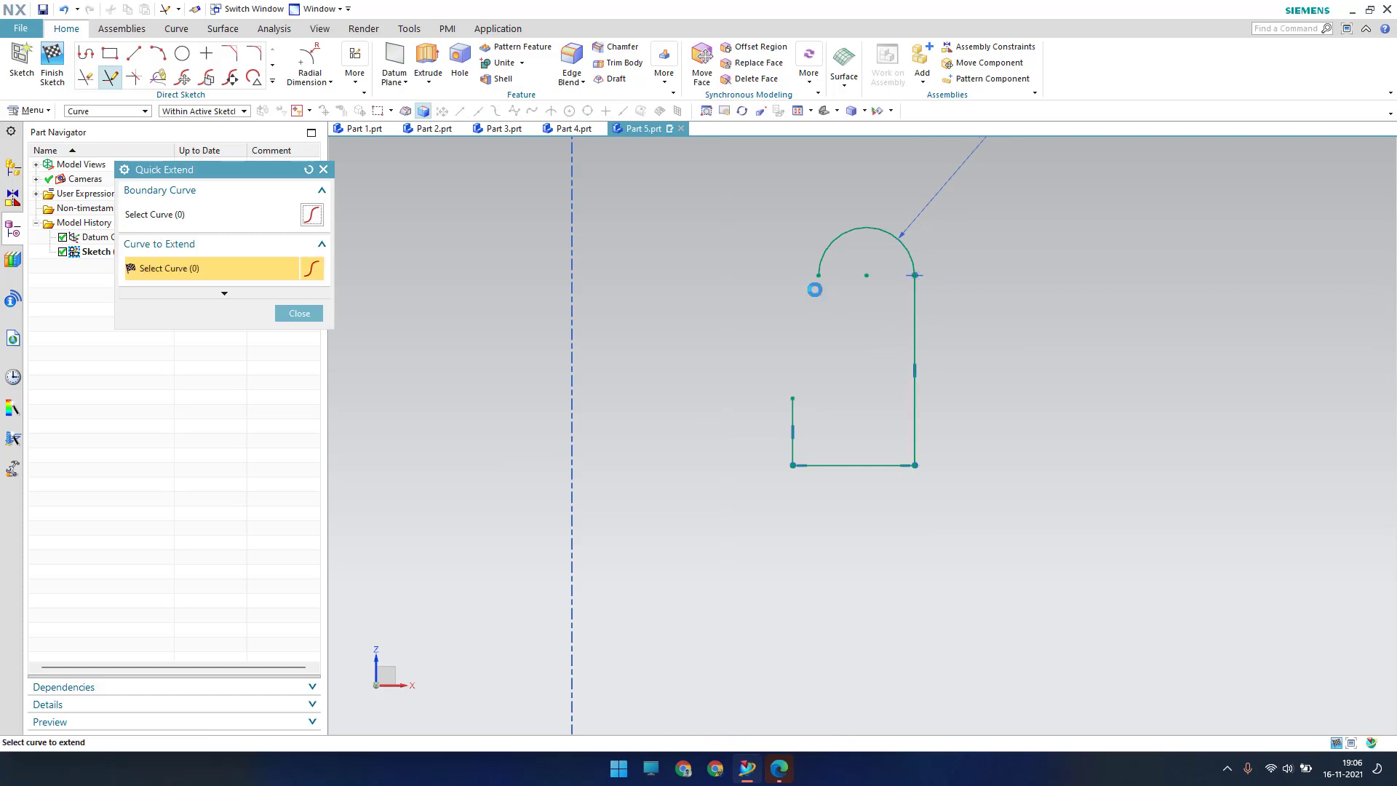
{"action": "middle_click", "coordinate": [815, 287]}
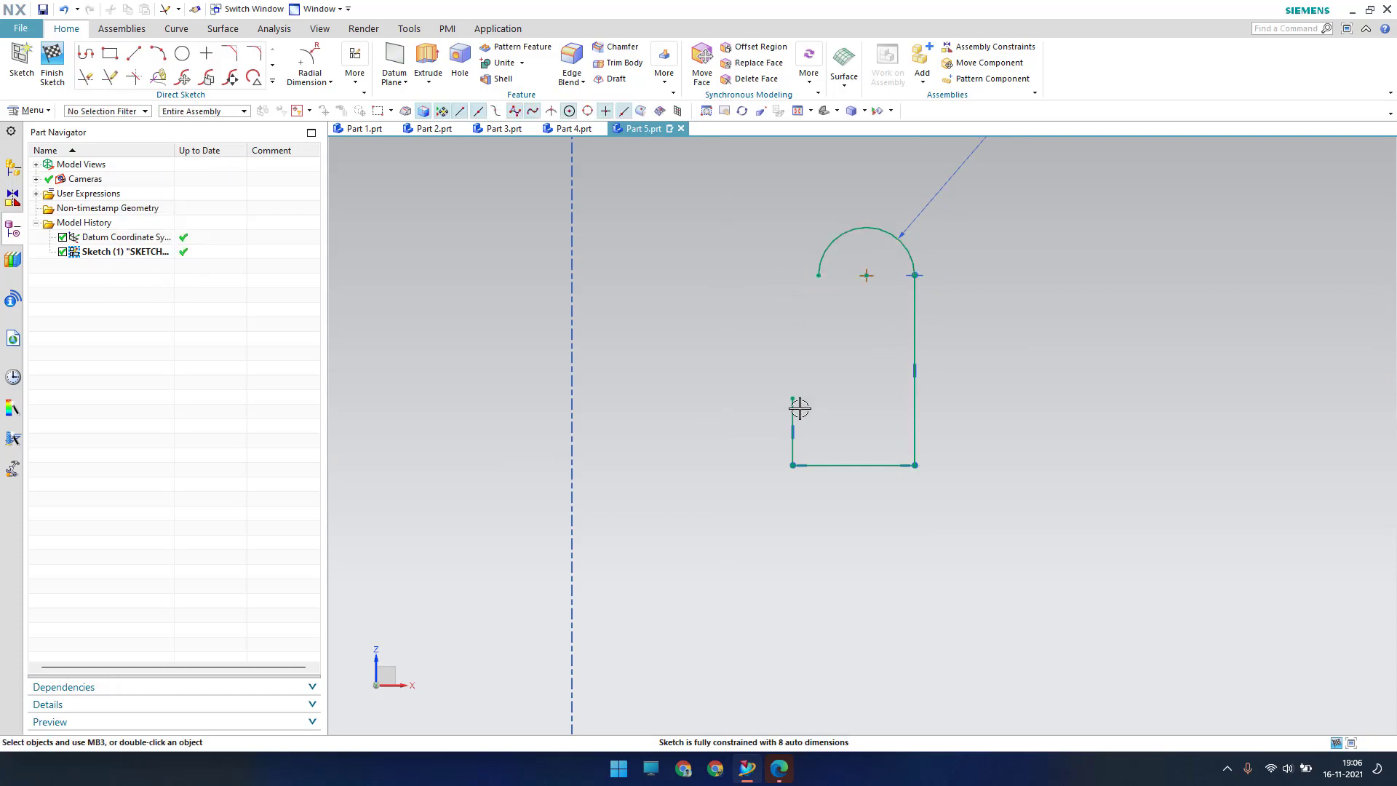
Move the short vertical line beneath the arc's centre and the left 1.65 mm line to just right of the vertical axis.
{"action": "left_click_drag", "start_coordinate": [793, 397], "coordinate": [868, 396]}
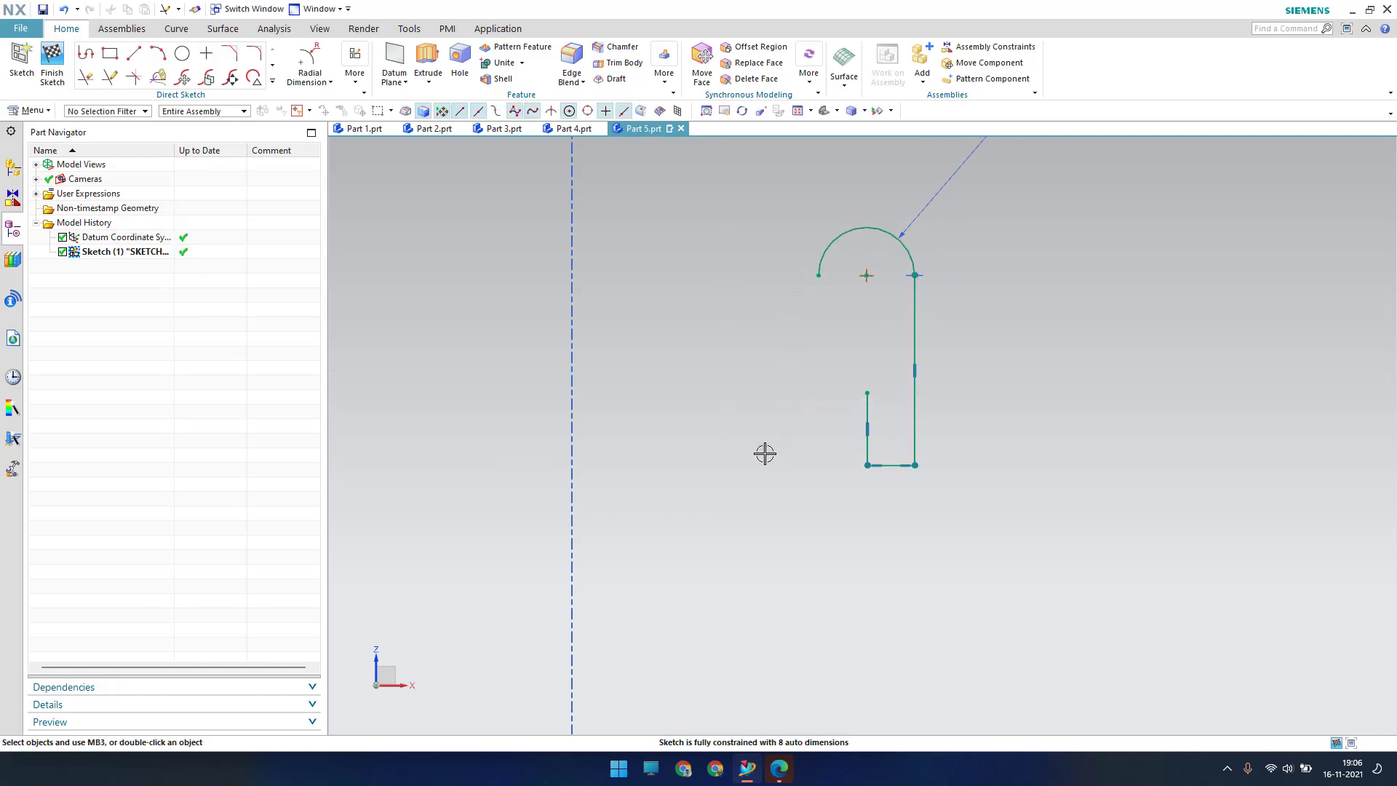
{"action": "scroll", "coordinate": [765, 453], "scroll_direction": "up", "scroll_amount": 2}
{"action": "scroll", "coordinate": [764, 459], "scroll_direction": "down", "scroll_amount": 3}
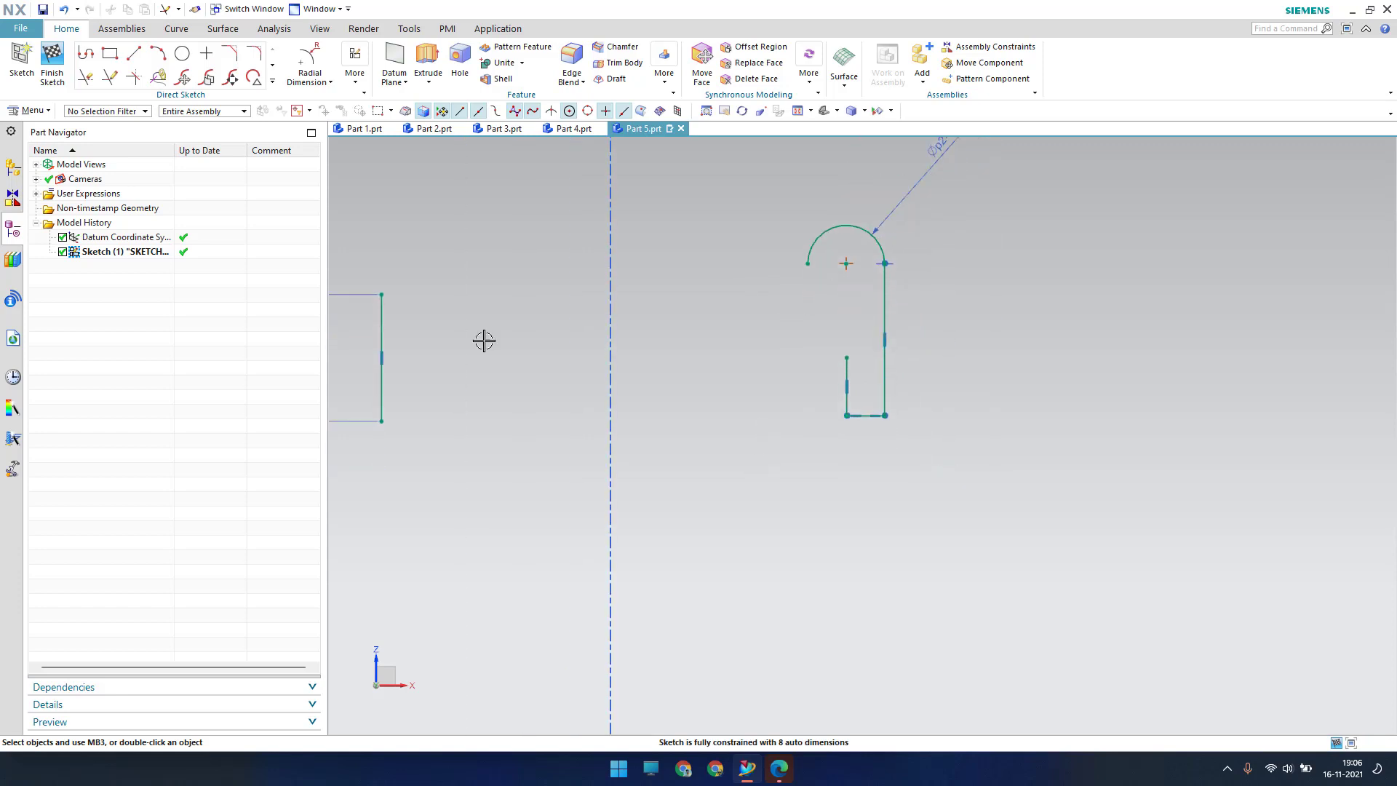
{"action": "mouse_move", "coordinate": [382, 312]}
{"action": "left_mouse_down"}
{"action": "mouse_move", "coordinate": [660, 324]}
{"action": "mouse_move", "coordinate": [648, 286]}
{"action": "mouse_move", "coordinate": [641, 302]}
{"action": "left_mouse_up"}
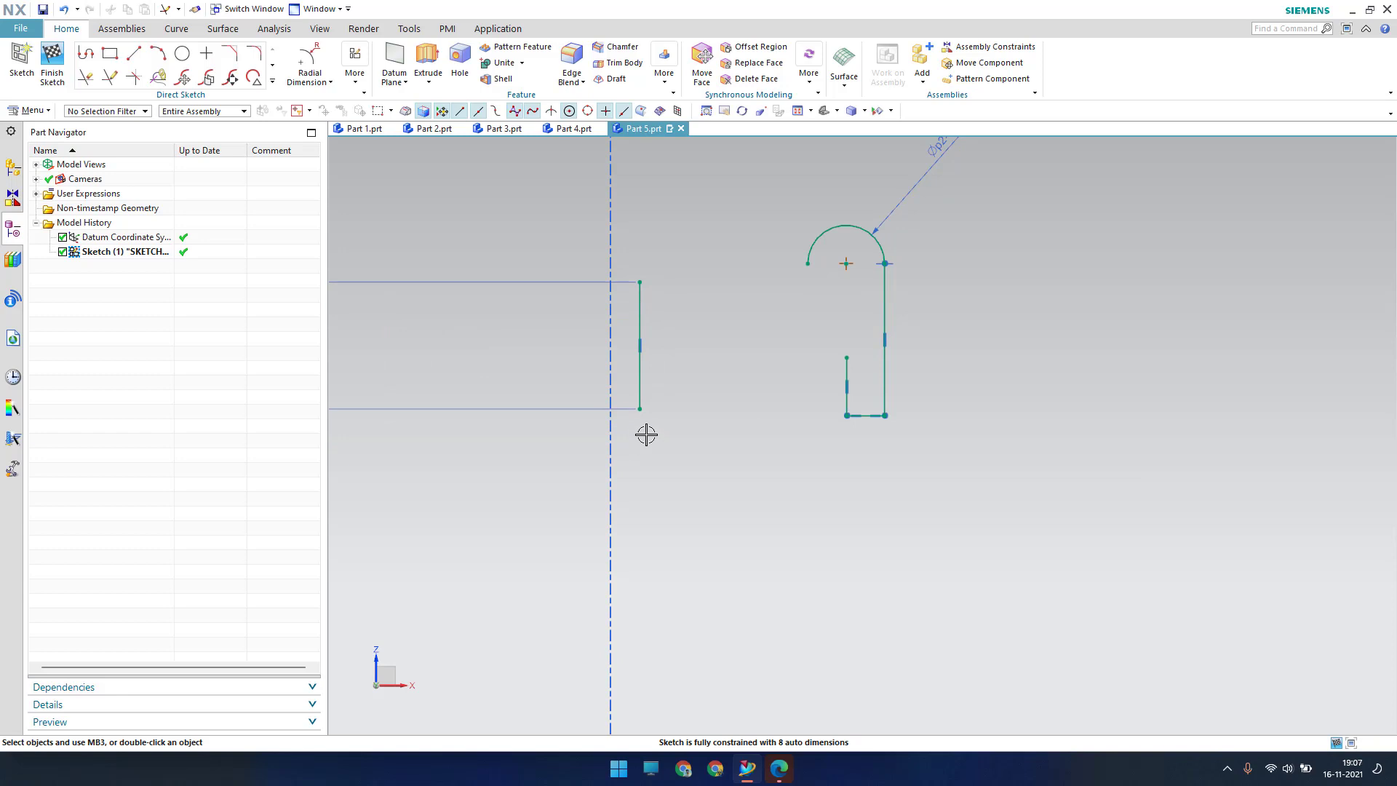
Draw a vertical line about 1.7 mm long just outside the existing 1.65 mm line near the vertical axis.
{"action": "key", "text": "l"}
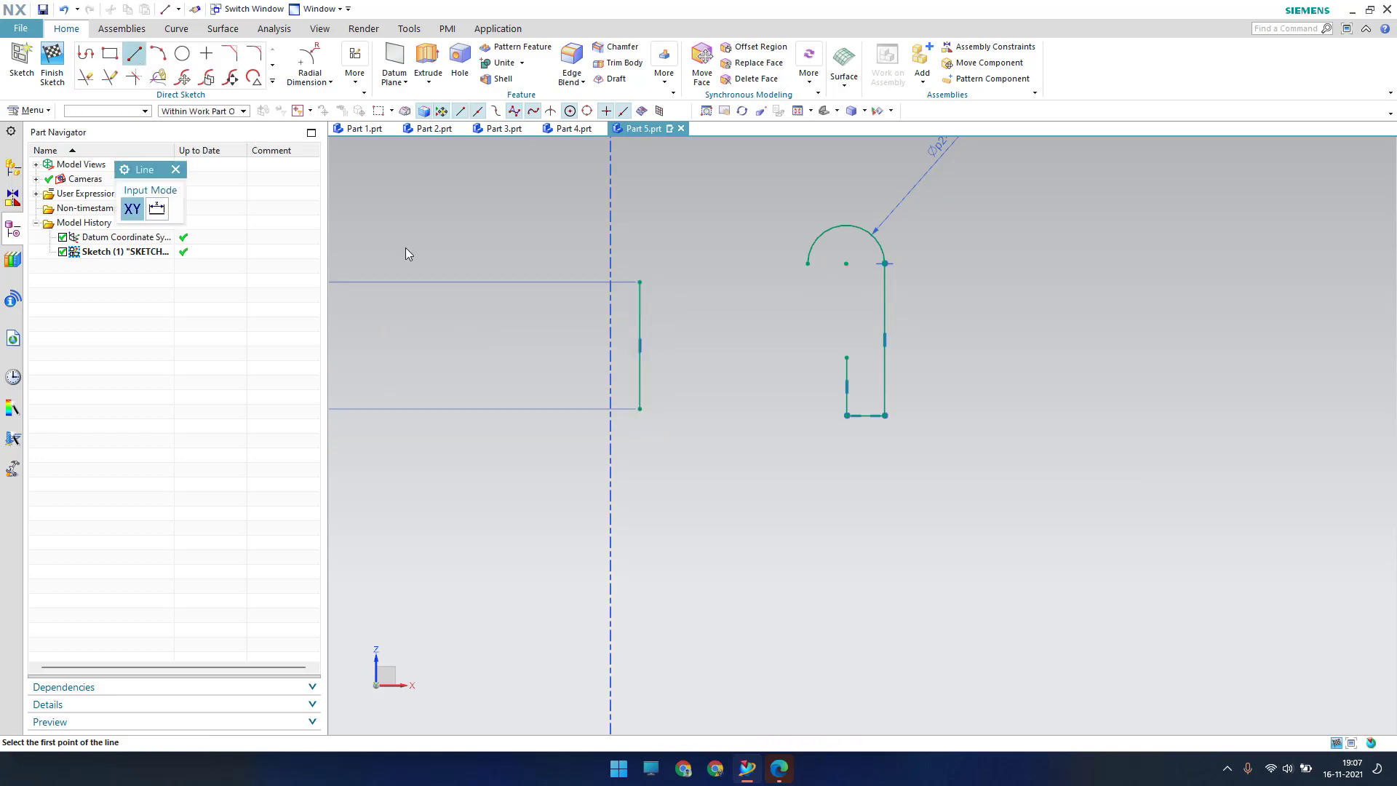
{"action": "left_click", "coordinate": [667, 283]}
{"action": "left_click", "coordinate": [668, 412]}
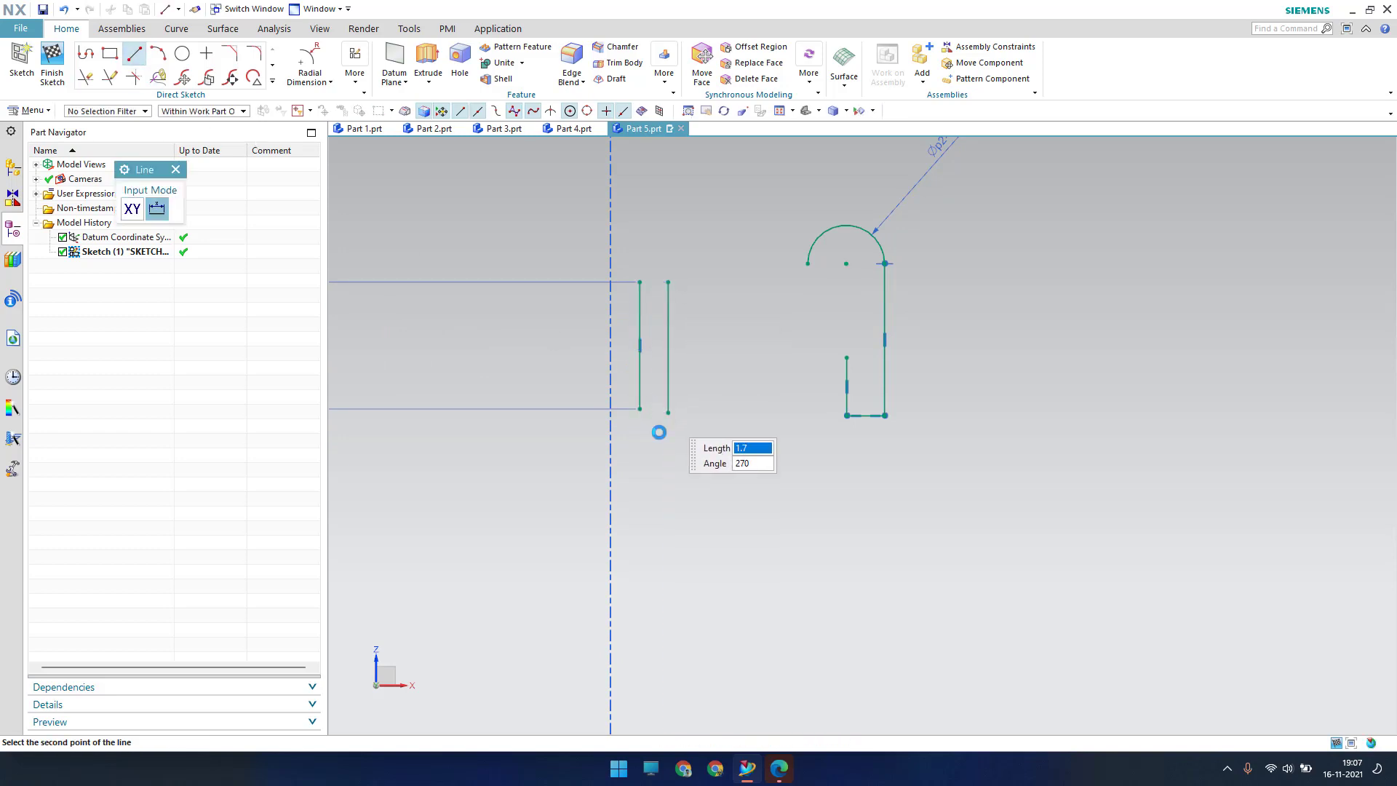
{"action": "key", "text": "Escape"}
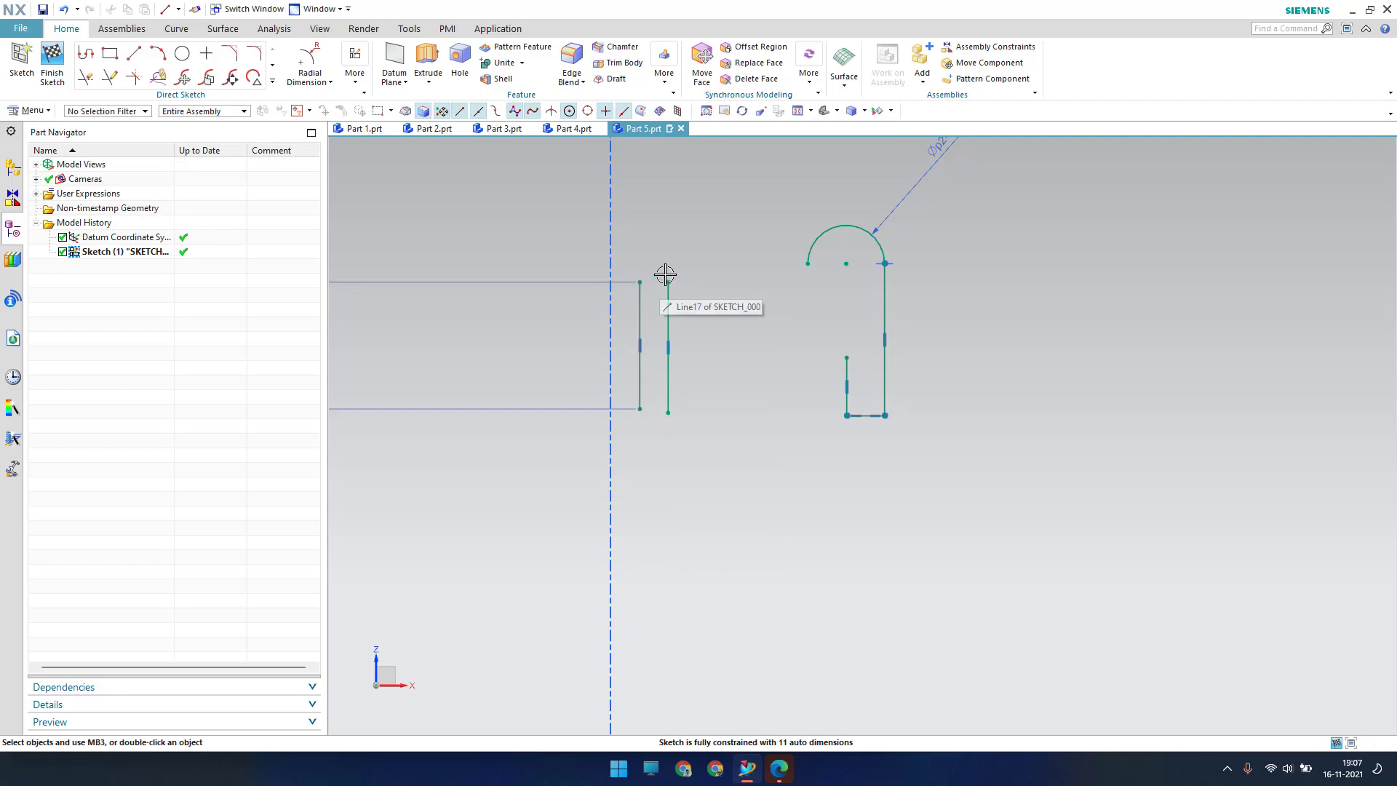
Connect the upper ends of the two vertical lines near the axis with a short horizontal line.
{"action": "left_click", "coordinate": [143, 58]}
{"action": "scroll", "coordinate": [742, 252], "scroll_direction": "up", "scroll_amount": 4}
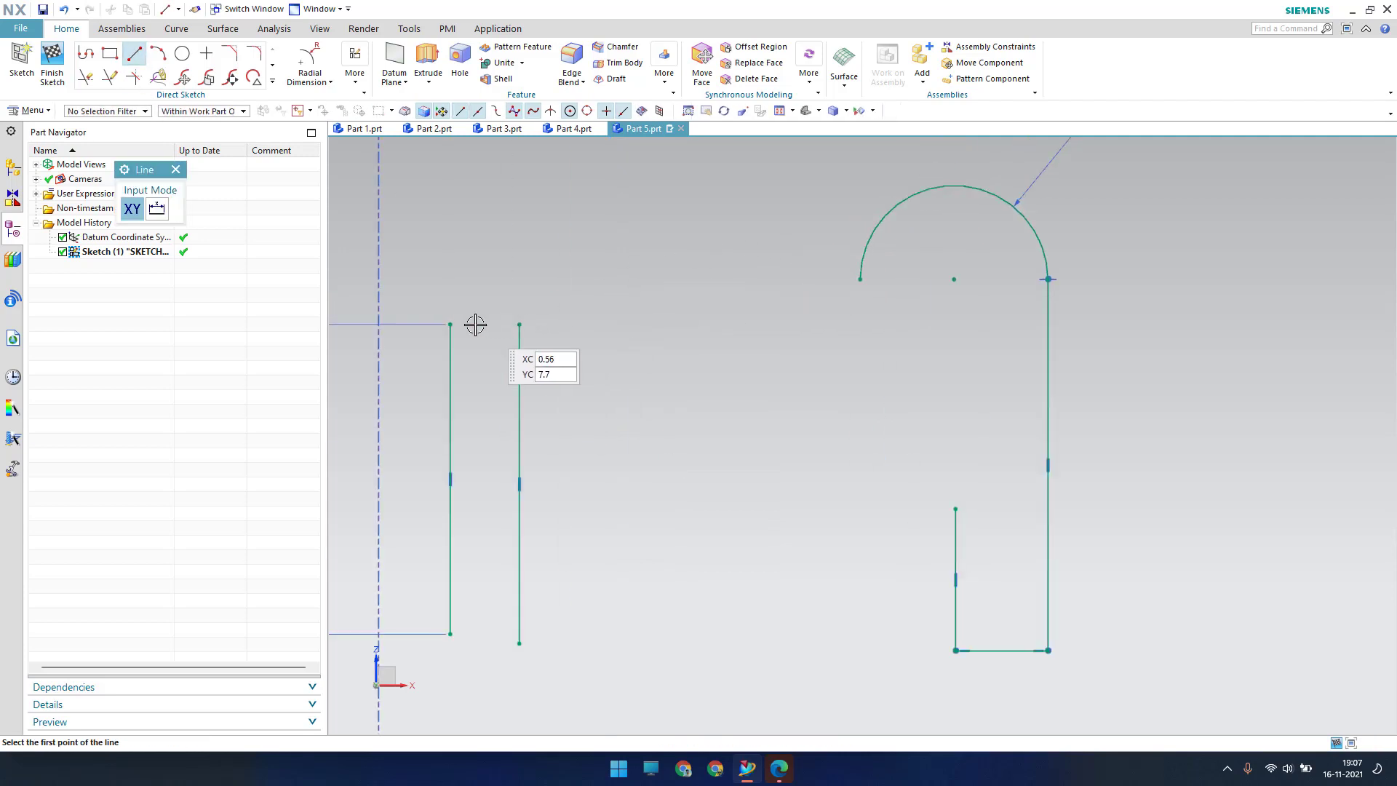
{"action": "left_click", "coordinate": [450, 324]}
{"action": "left_click", "coordinate": [525, 325]}
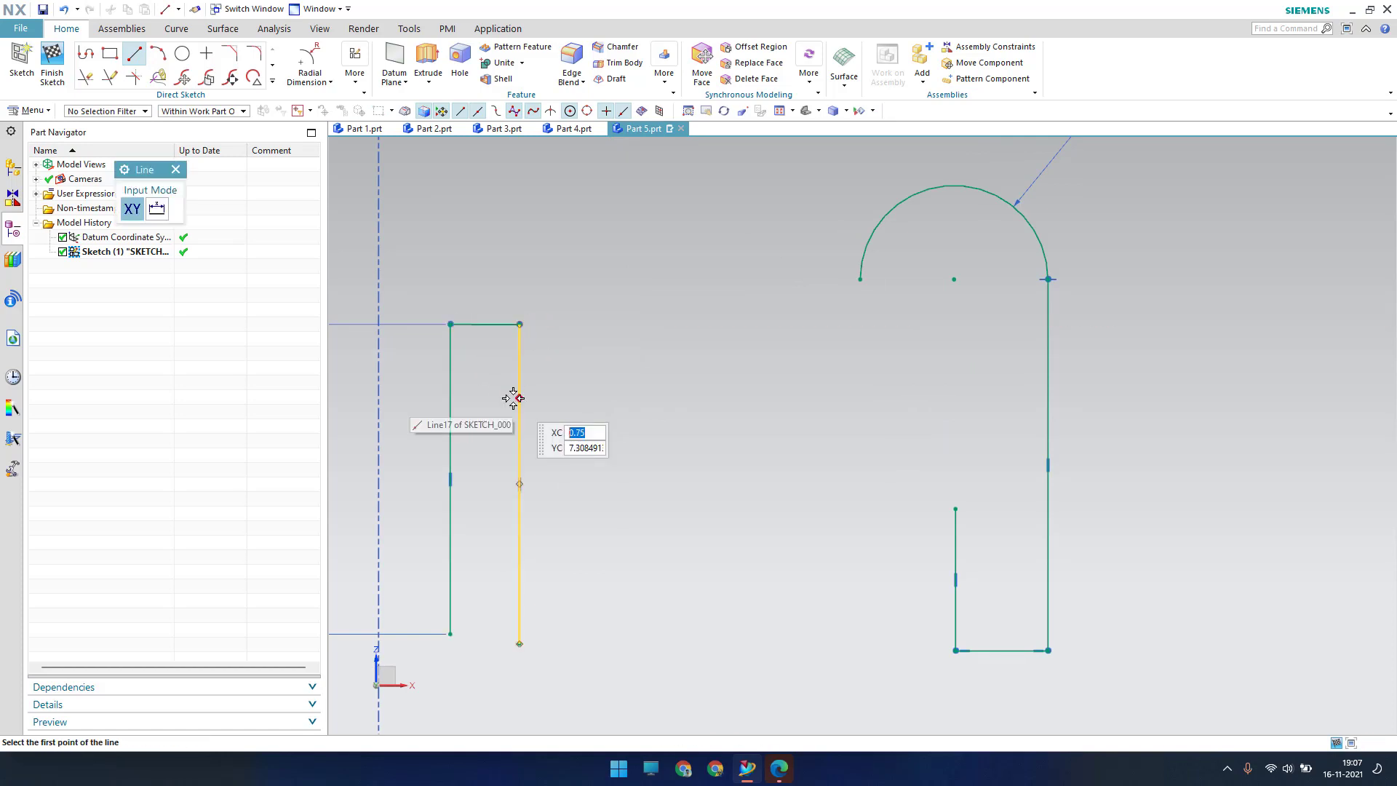
{"action": "key", "text": "Escape"}
Dimension the short horizontal line joining the two vertical lines near the axis as 0.5 mm.
{"action": "key", "text": "d"}
{"action": "left_click", "coordinate": [499, 323]}
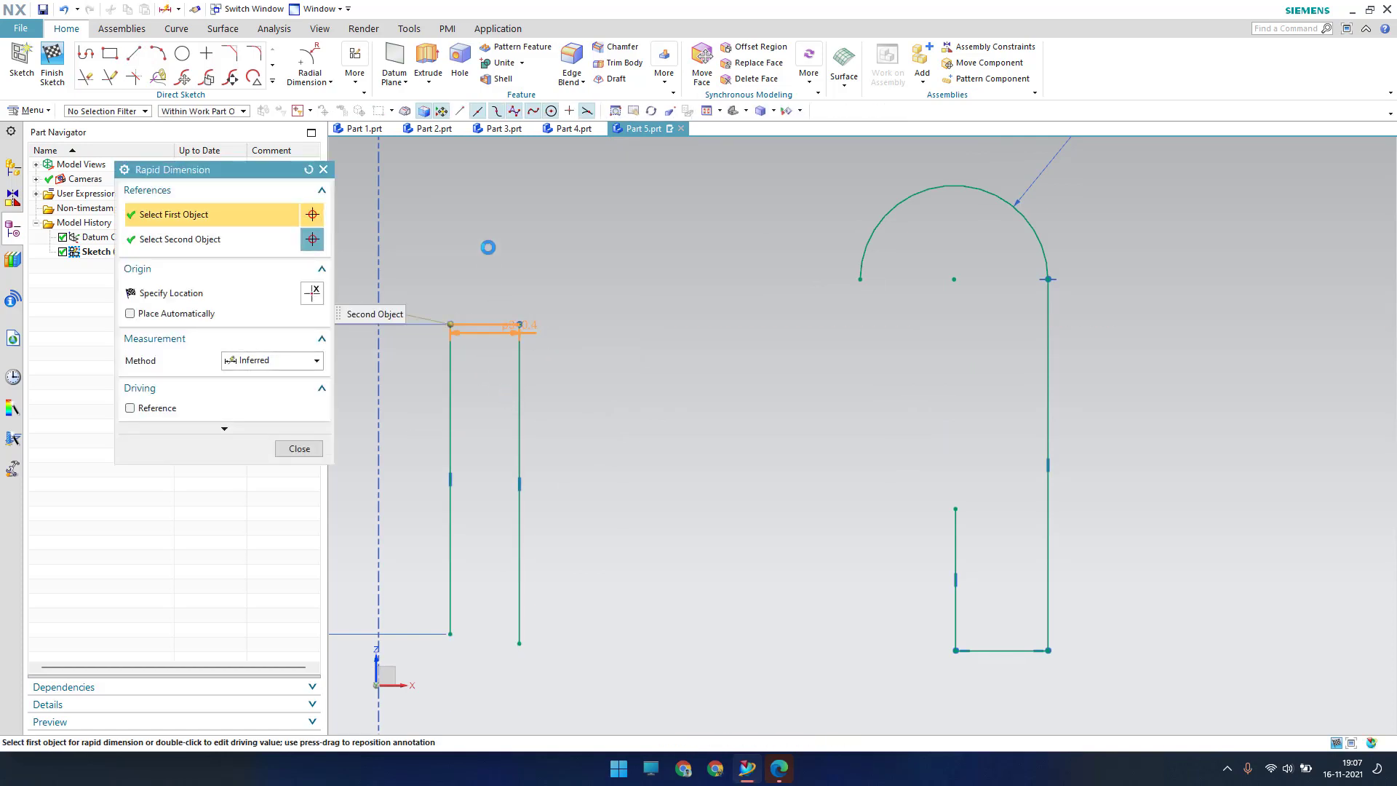
{"action": "left_click", "coordinate": [487, 248]}
{"action": "type", "text": "0.5"}
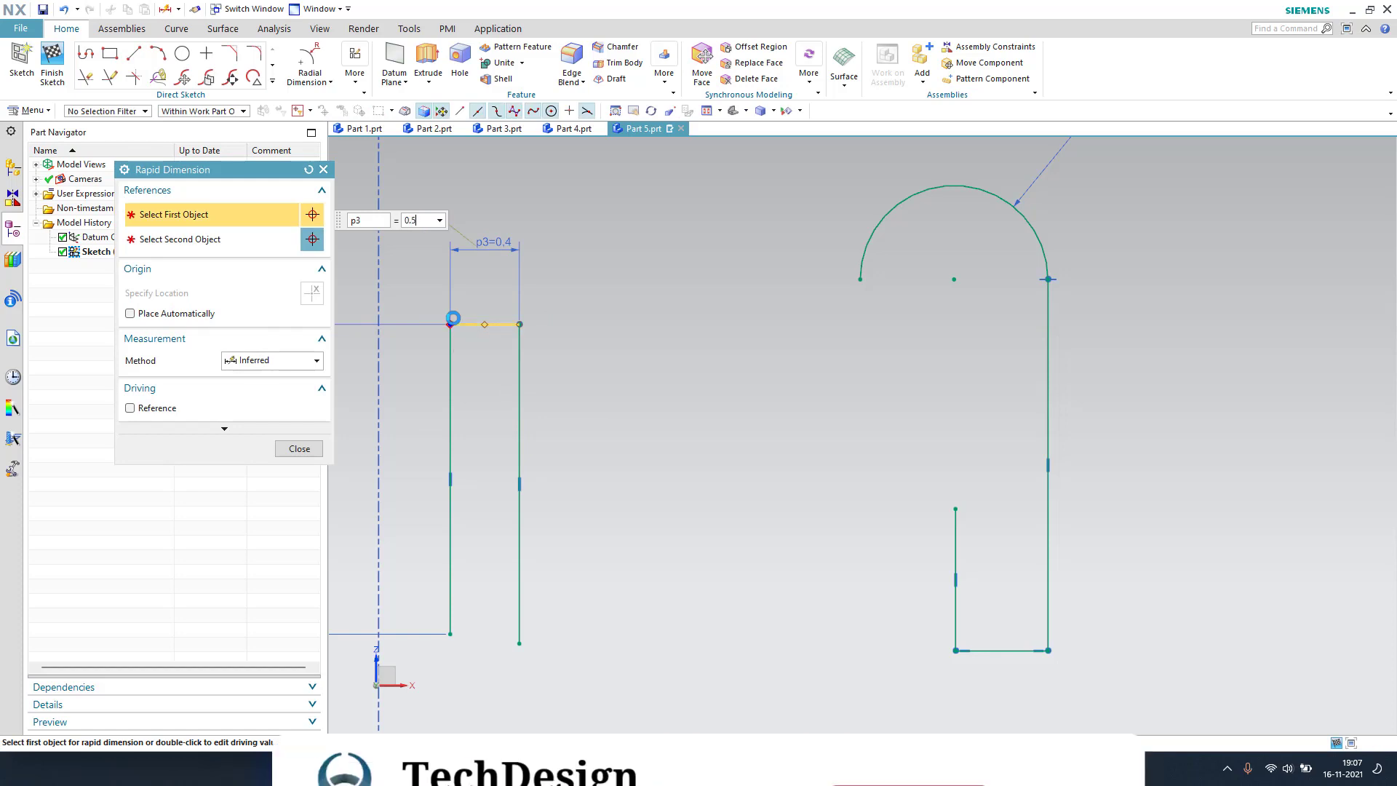
{"action": "key", "text": "Return"}
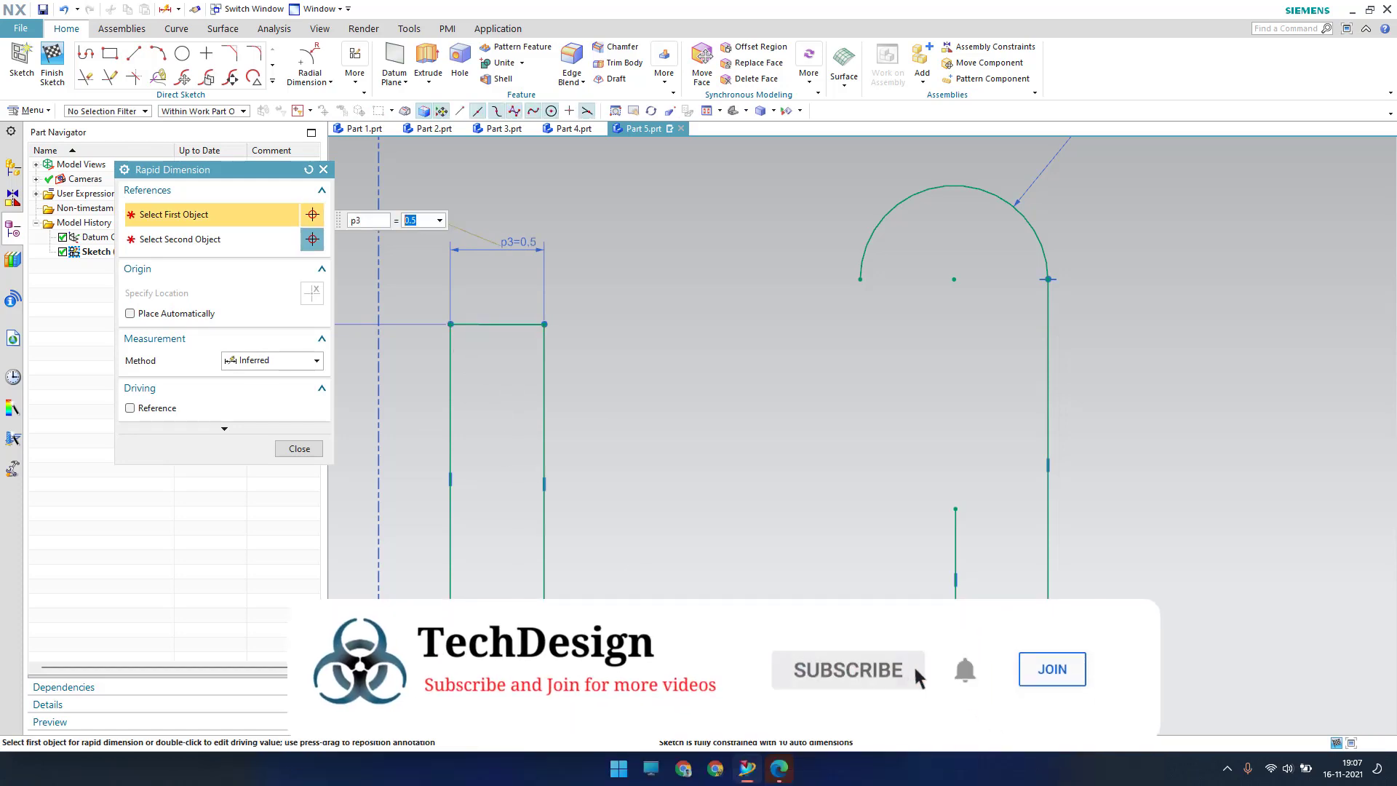
Dimension the short horizontal line at the base of the arc-topped profile as 0.5 mm.
{"action": "left_click", "coordinate": [1001, 651]}
{"action": "left_click", "coordinate": [967, 678]}
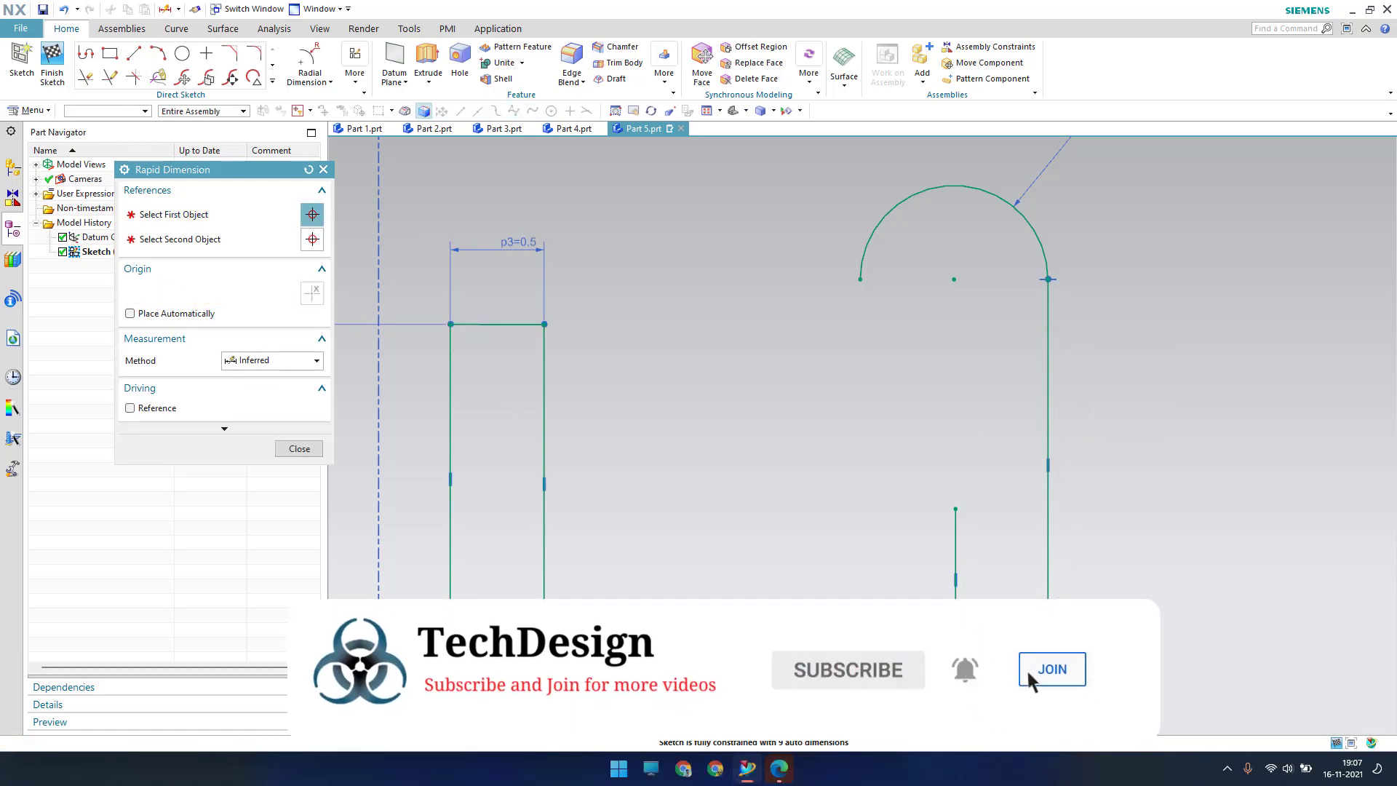
{"action": "type", "text": "0.5"}
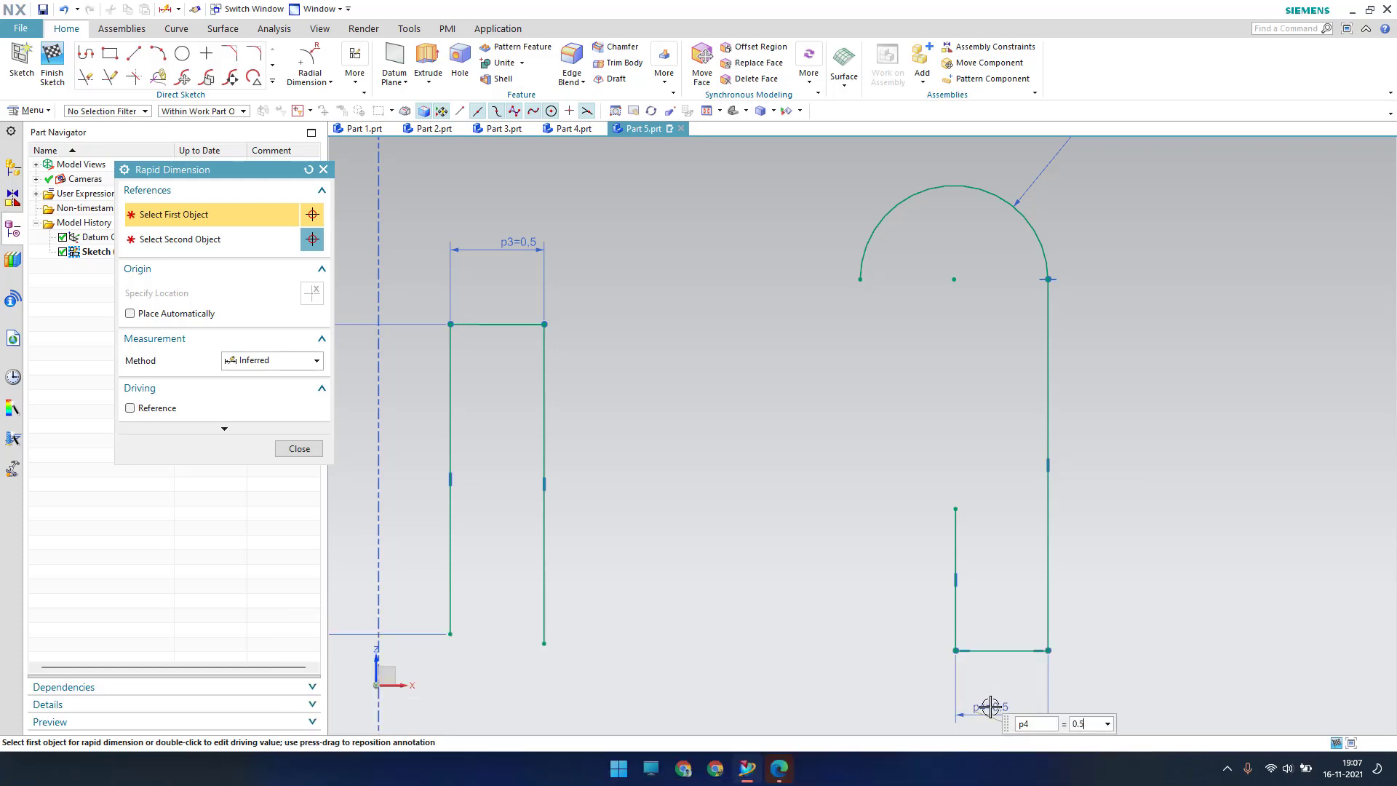
{"action": "key", "text": "Return"}
{"action": "key", "text": "Escape"}
{"action": "middle_click_drag", "start_coordinate": [835, 493], "coordinate": [817, 343], "text": "shift"}
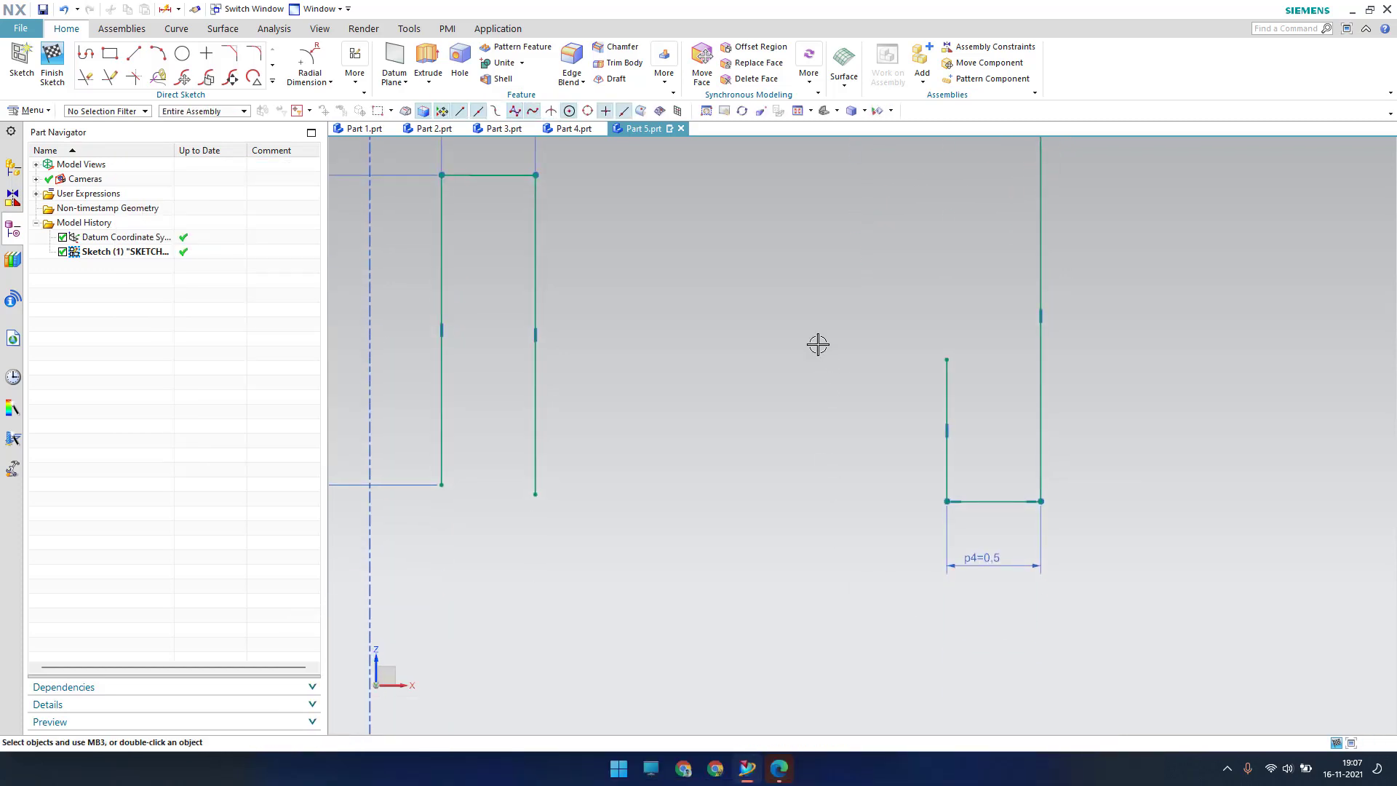
{"action": "scroll", "coordinate": [817, 344], "scroll_direction": "down", "scroll_amount": 3}
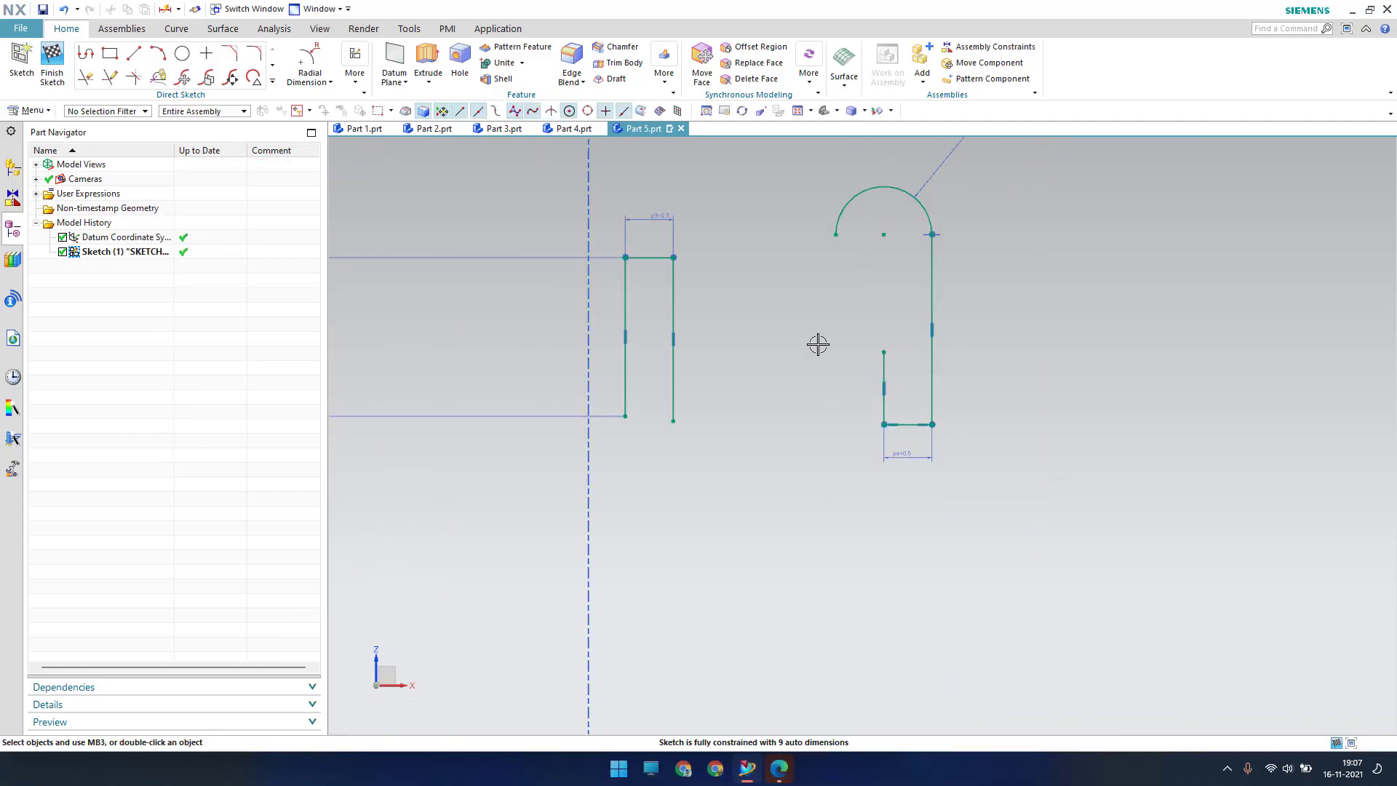
Draw a vertical line about 1.4 mm long downward from the free end of the 1 mm diameter arc.
{"action": "left_click", "coordinate": [136, 58]}
{"action": "left_click", "coordinate": [835, 234]}
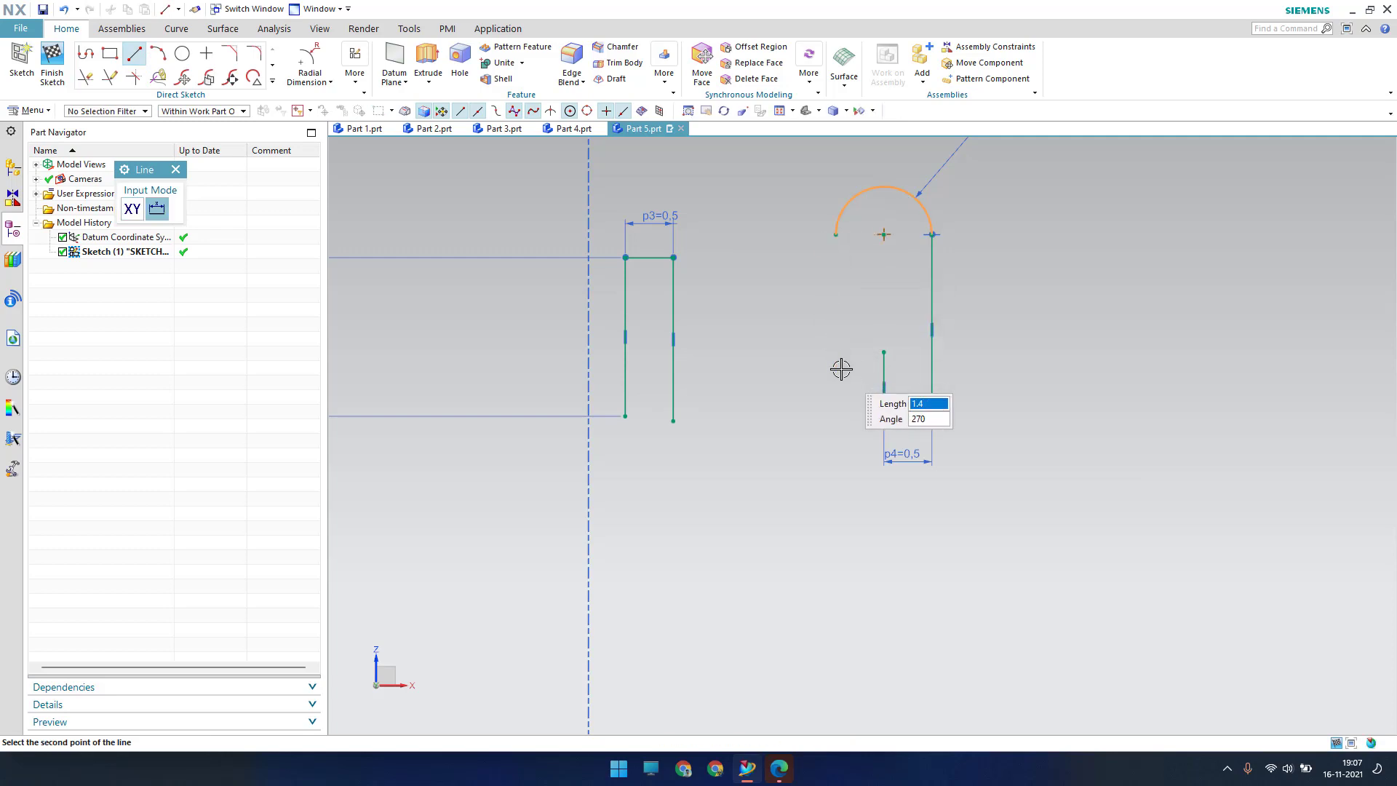
{"action": "left_click", "coordinate": [838, 369]}
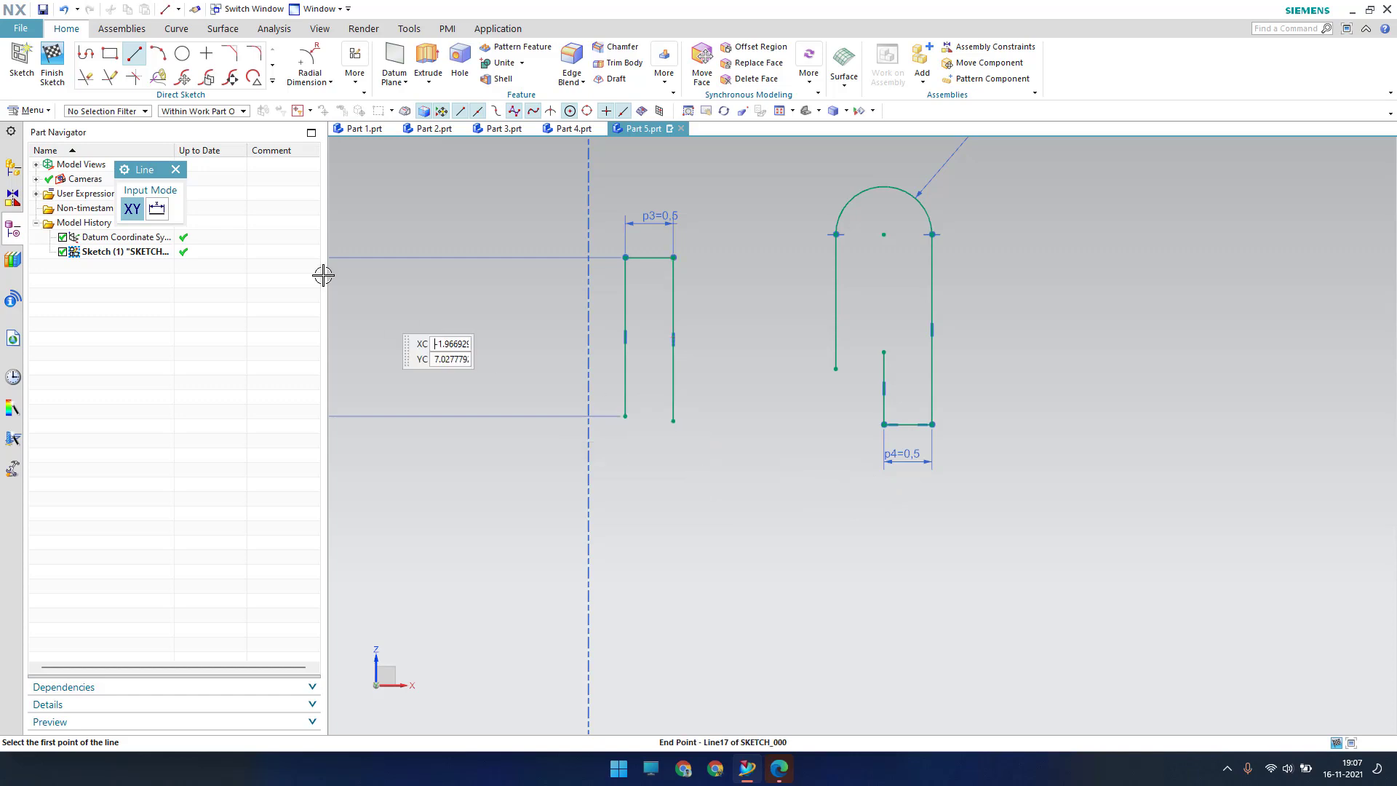
Draw nested inner and outer three-point arcs bulging downward from the lower ends of the paired vertical lines toward the arc-topped profile.
{"action": "left_click", "coordinate": [158, 53]}
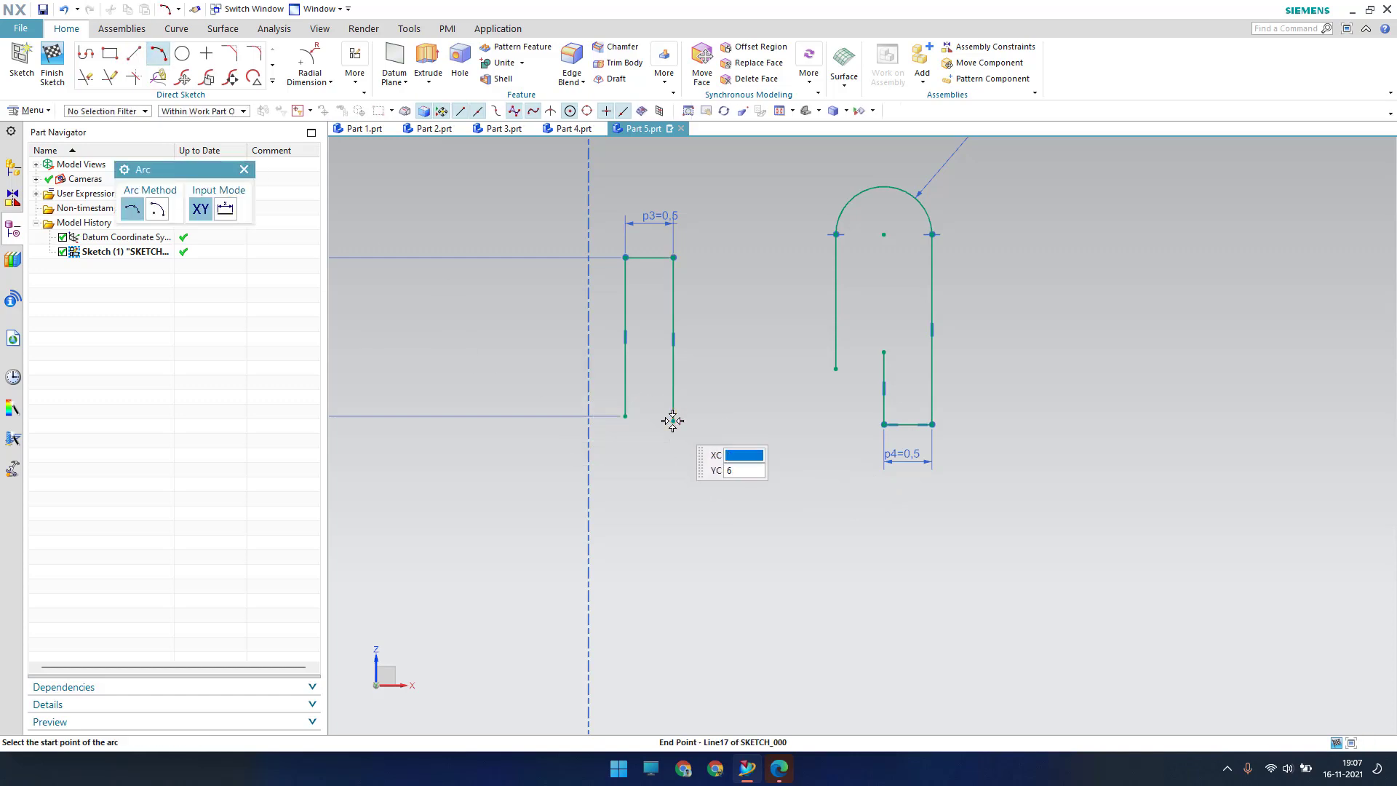
{"action": "left_click", "coordinate": [672, 420]}
{"action": "left_click", "coordinate": [834, 421]}
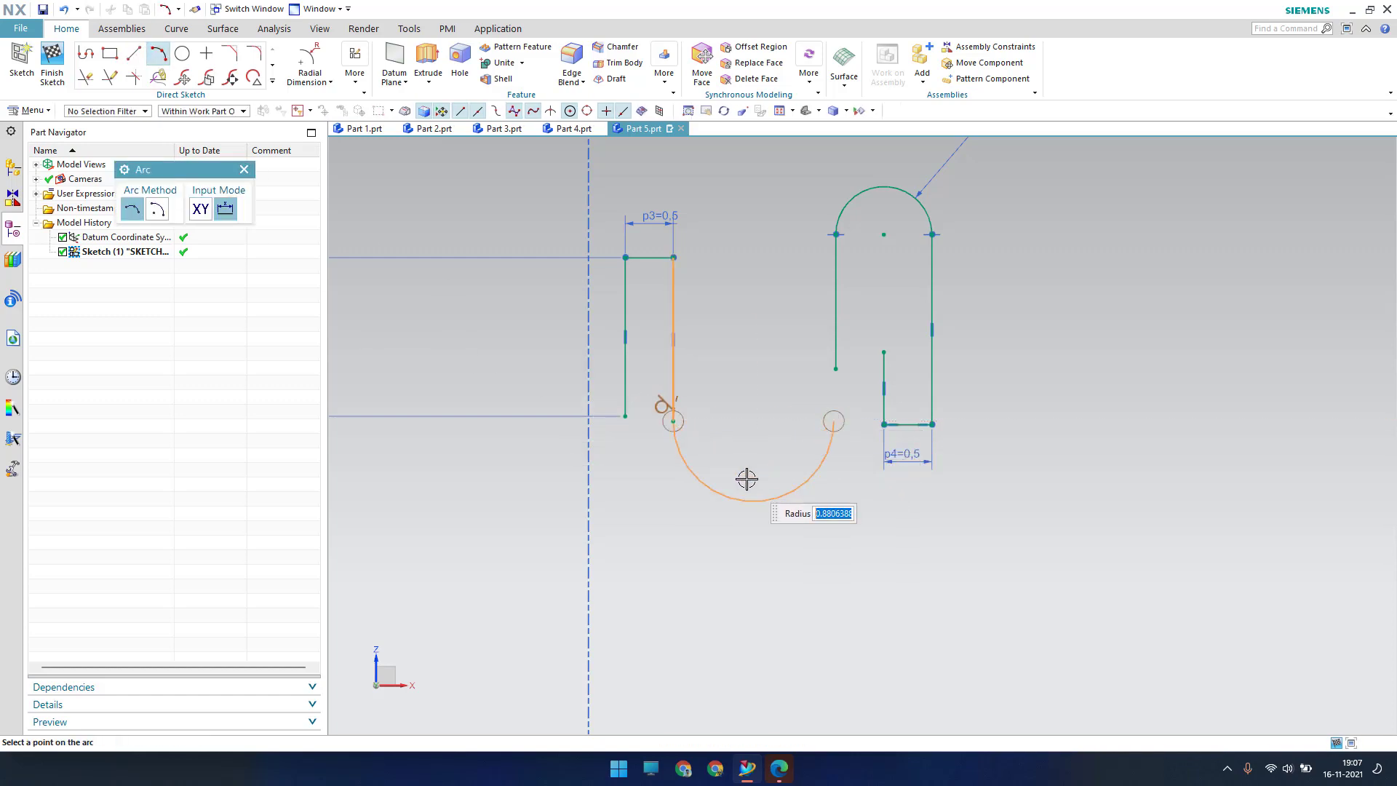
{"action": "left_click", "coordinate": [746, 478]}
{"action": "left_click", "coordinate": [625, 416]}
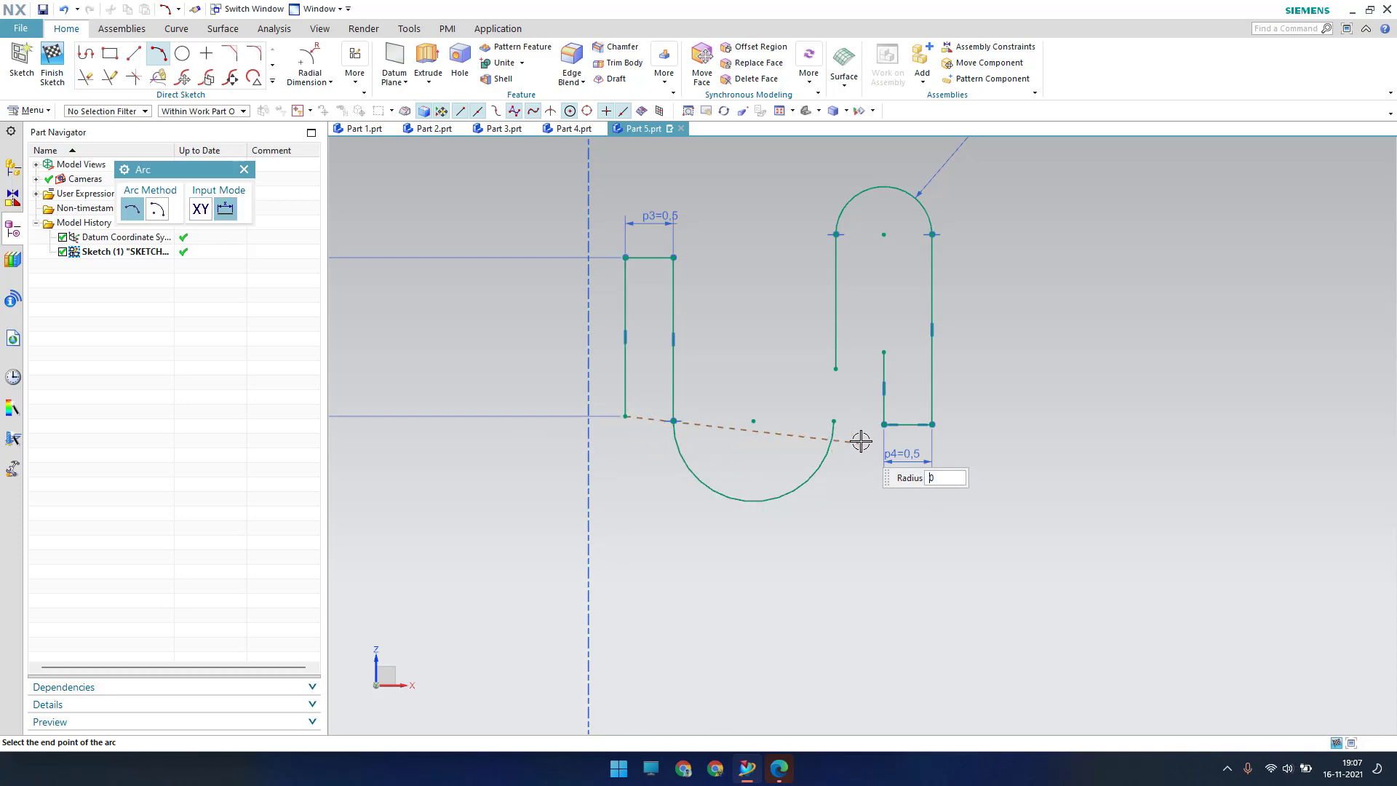
{"action": "left_click", "coordinate": [871, 417]}
{"action": "left_click", "coordinate": [767, 544]}
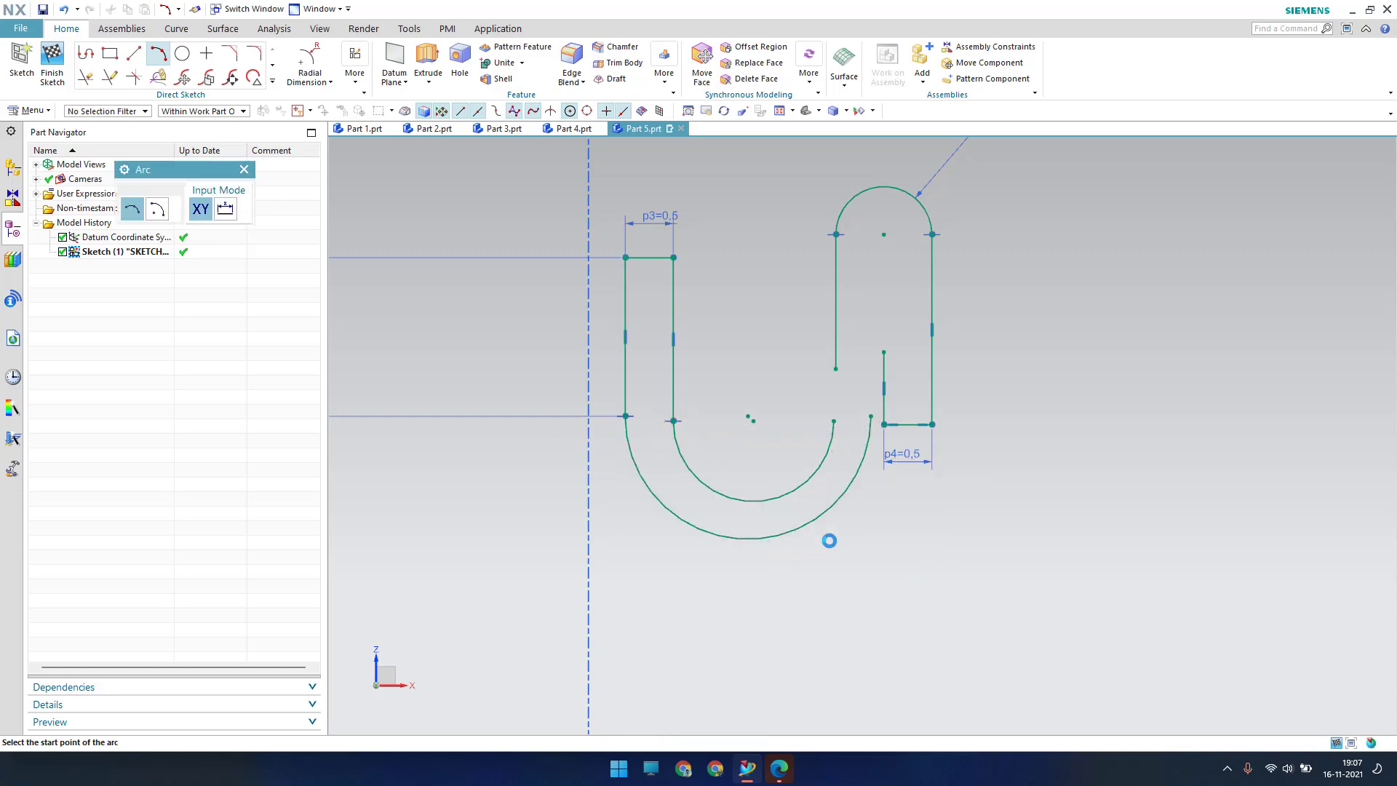
{"action": "key", "text": "Escape"}
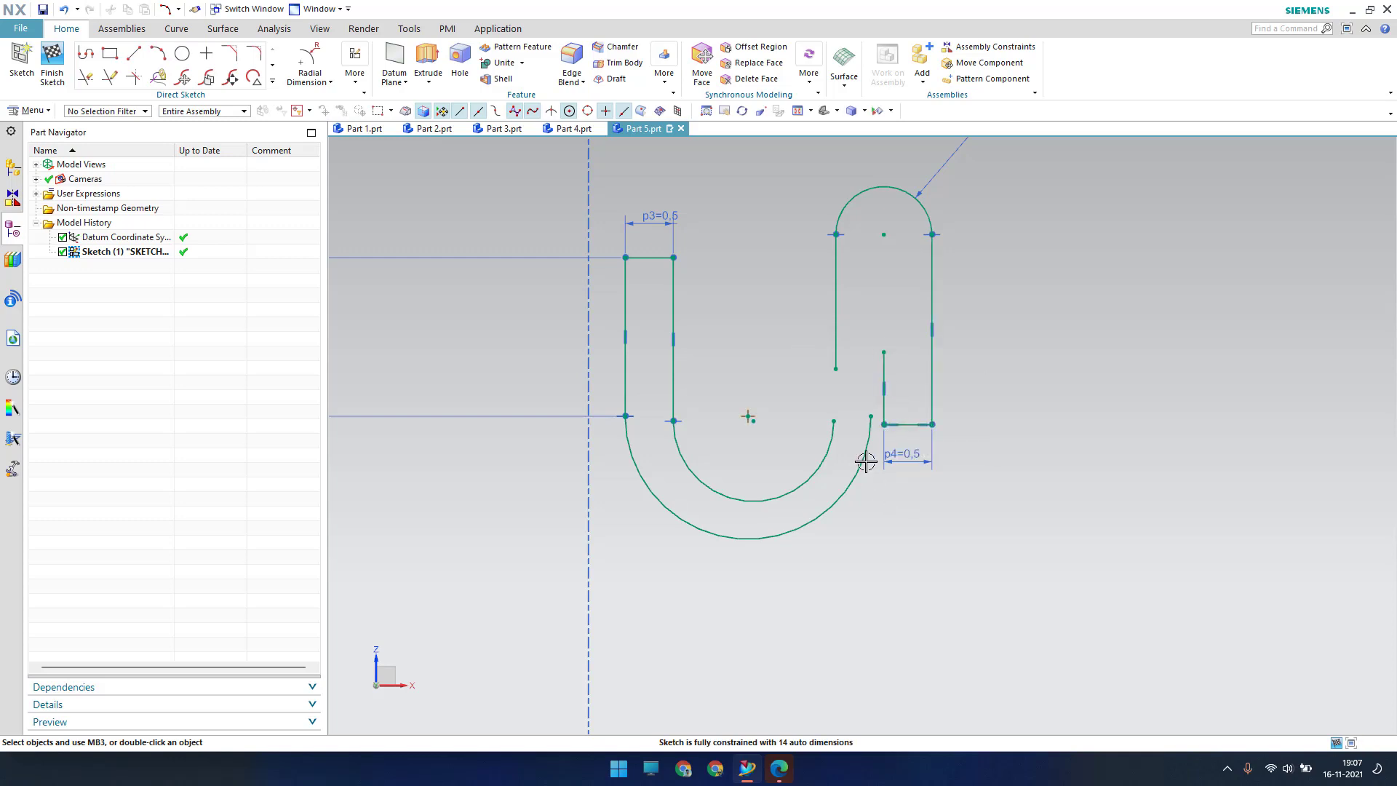
Make the inner and outer arcs tangent to the nearest lines of the arc-topped profile, and constrain its slanted inner line vertical.
{"action": "scroll", "coordinate": [856, 448], "scroll_direction": "up", "scroll_amount": 2}
{"action": "scroll", "coordinate": [857, 449], "scroll_direction": "down", "scroll_amount": 3}
{"action": "scroll", "coordinate": [851, 436], "scroll_direction": "up", "scroll_amount": 1}
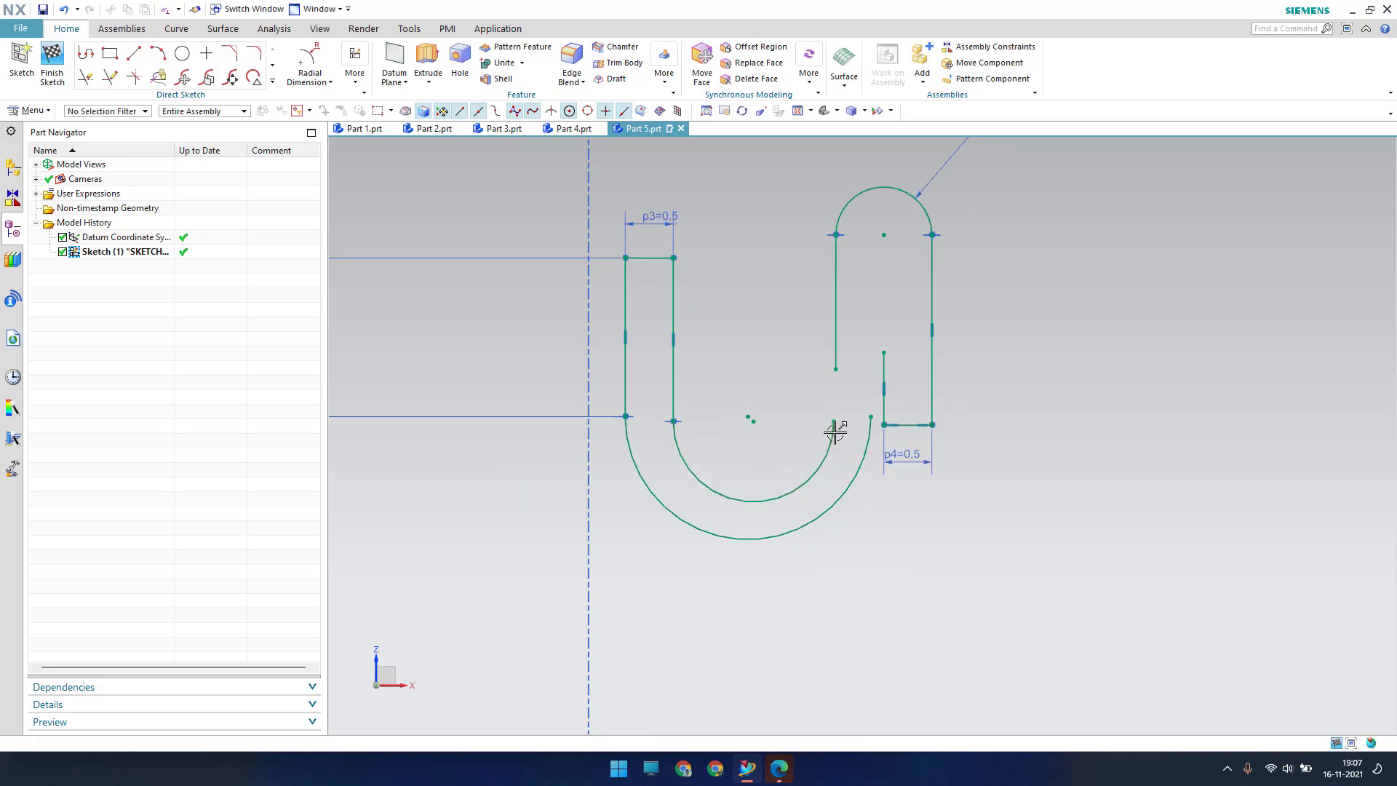
{"action": "key", "text": "c"}
{"action": "left_click", "coordinate": [190, 219]}
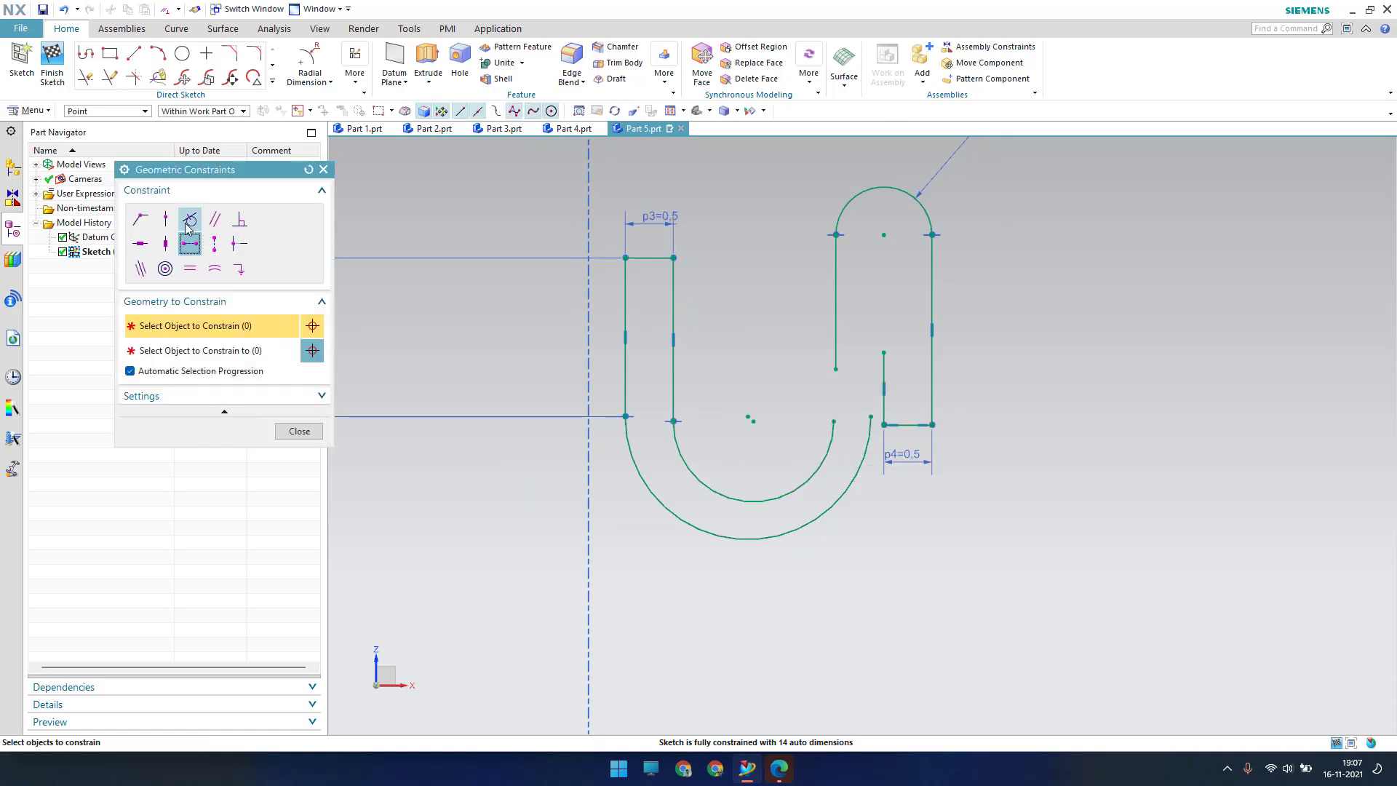
{"action": "left_click", "coordinate": [833, 433]}
{"action": "left_click", "coordinate": [833, 357]}
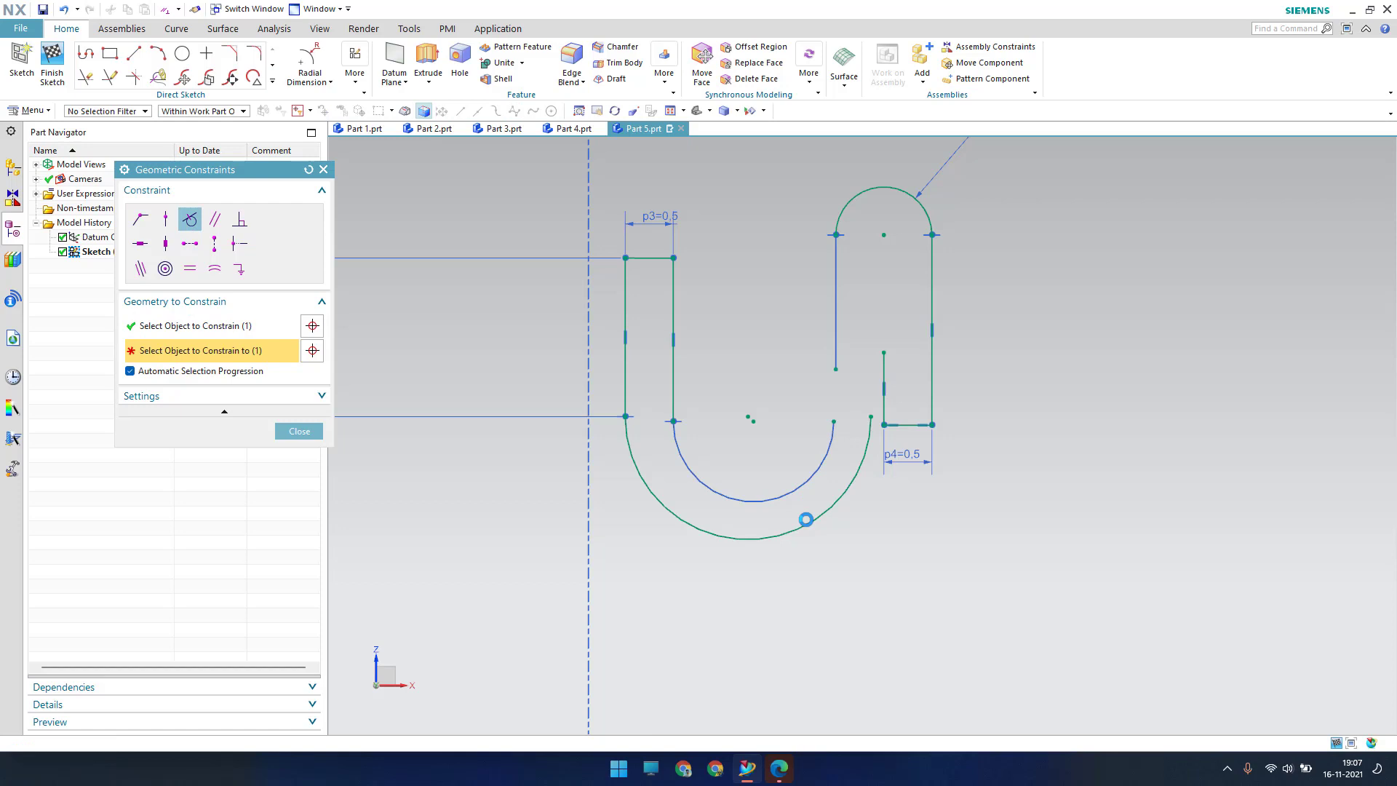
{"action": "left_click", "coordinate": [867, 441]}
{"action": "left_click", "coordinate": [883, 468]}
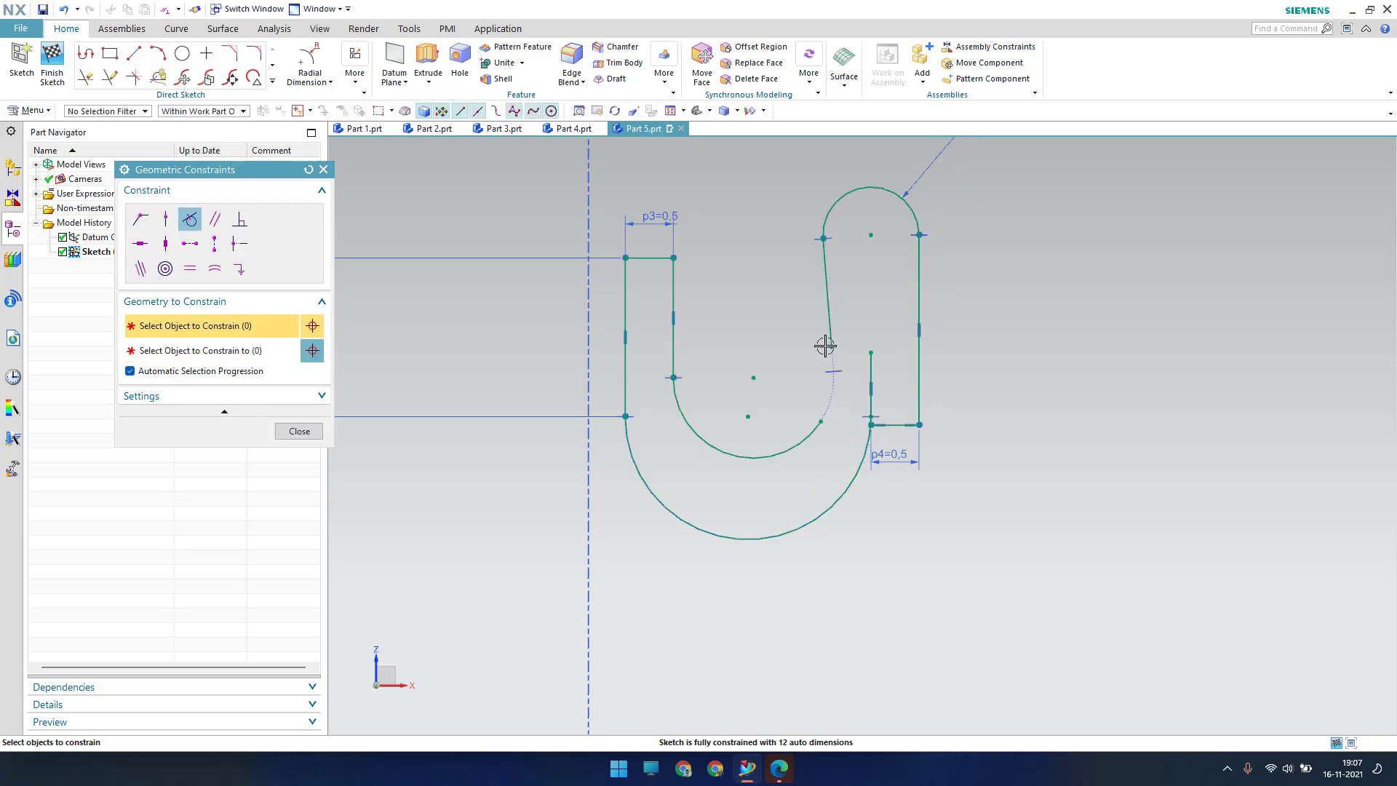
{"action": "key", "text": "Escape"}
{"action": "right_click", "coordinate": [830, 303]}
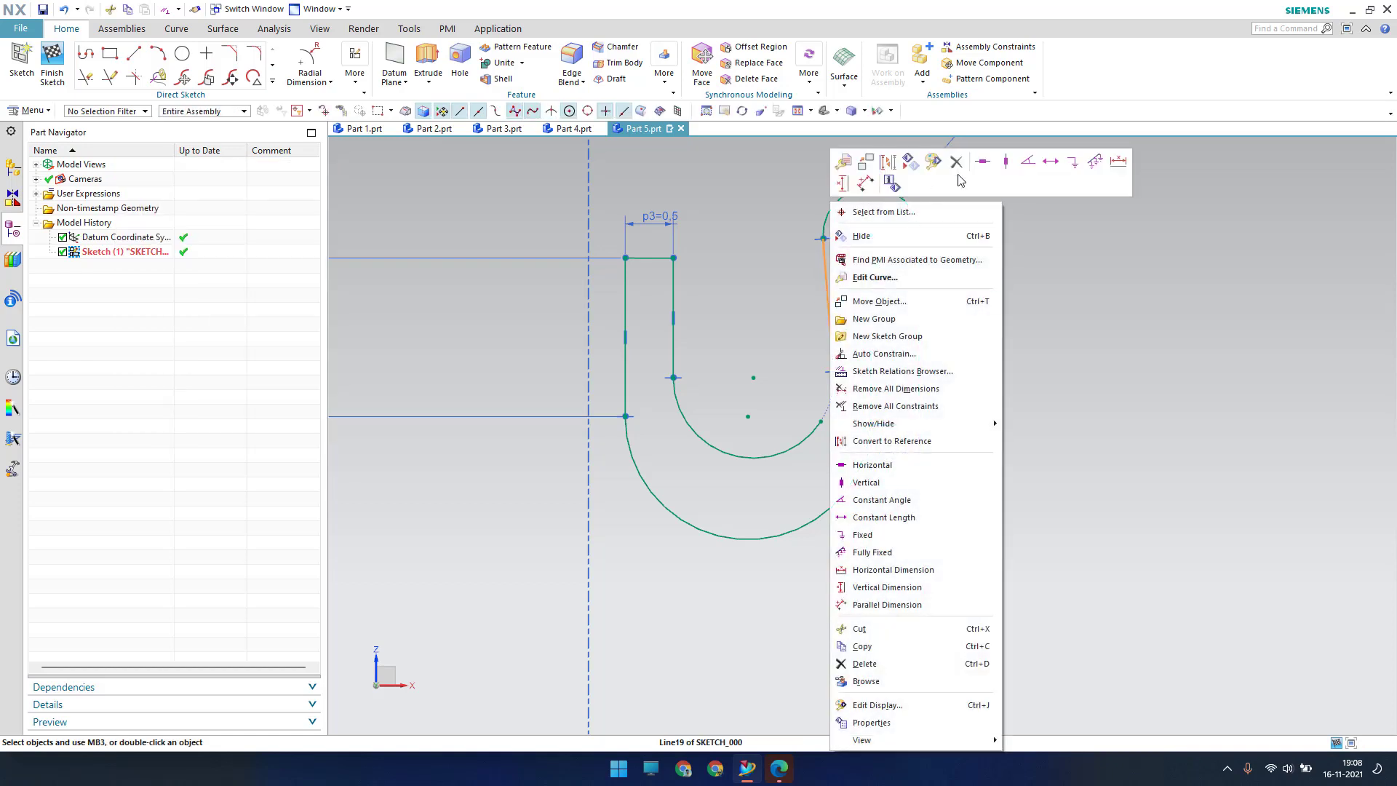
{"action": "left_click", "coordinate": [1004, 163]}
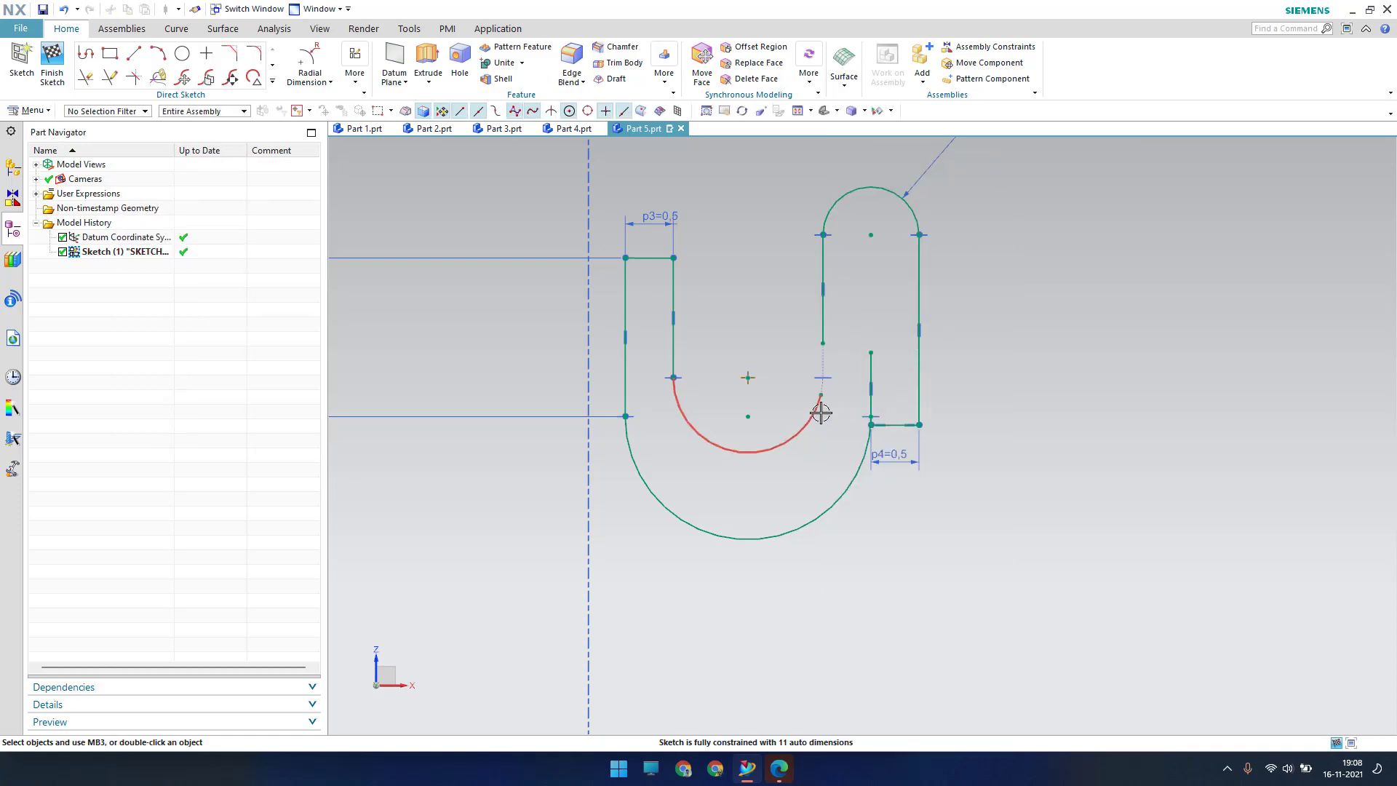
Extend the arc-topped profile's inner vertical line down through the inner arc's end, and trim the excess running to the outer arc.
{"action": "key", "text": "e"}
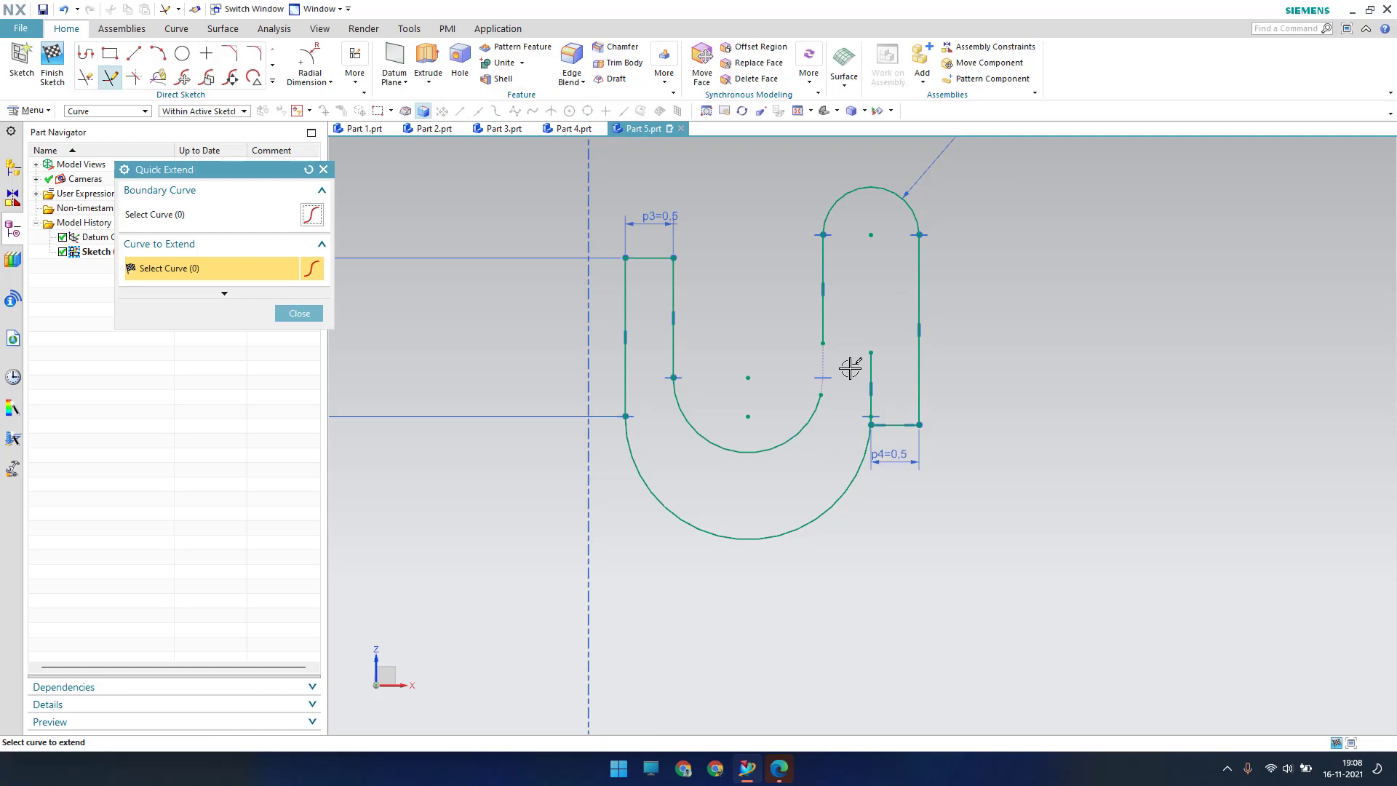
{"action": "left_click", "coordinate": [825, 318]}
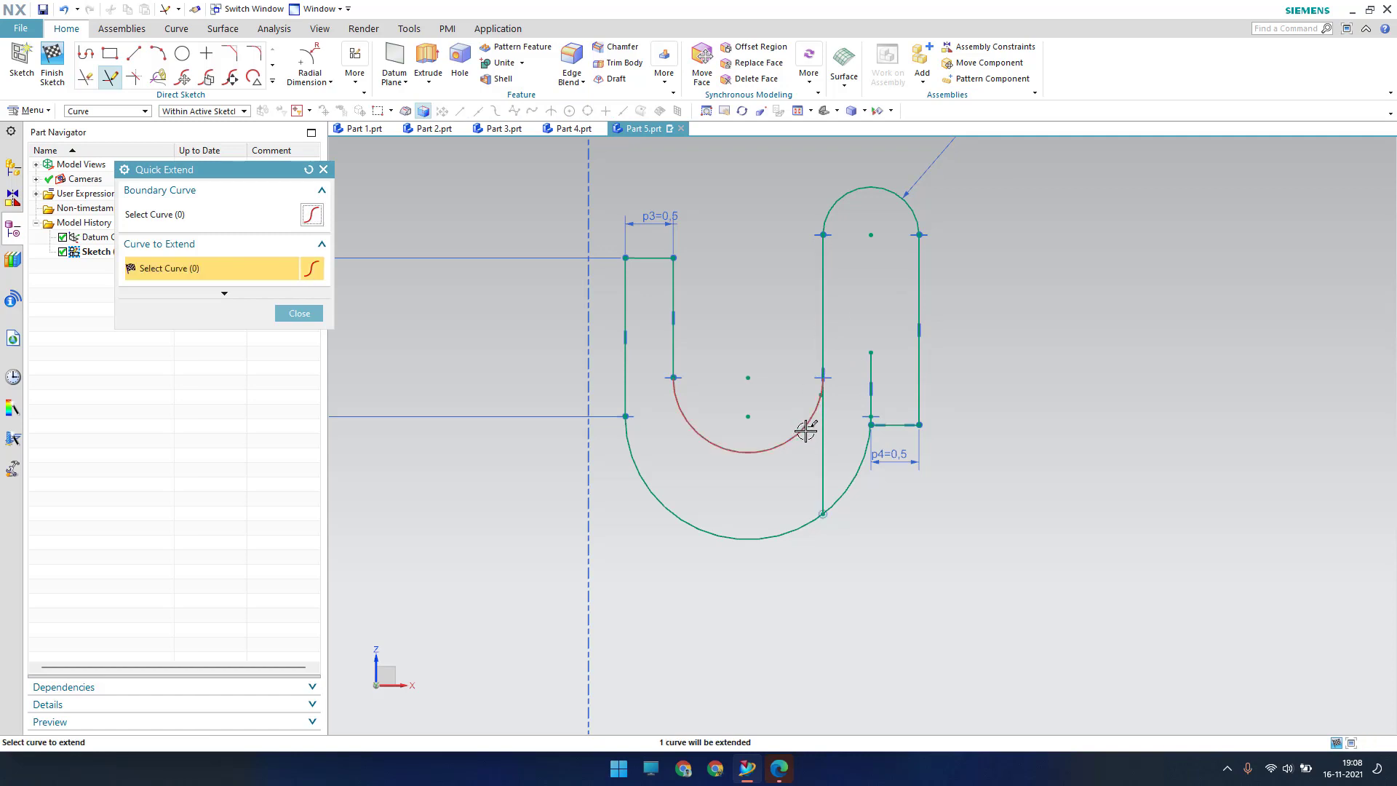
{"action": "key", "text": "Escape"}
{"action": "key", "text": "t"}
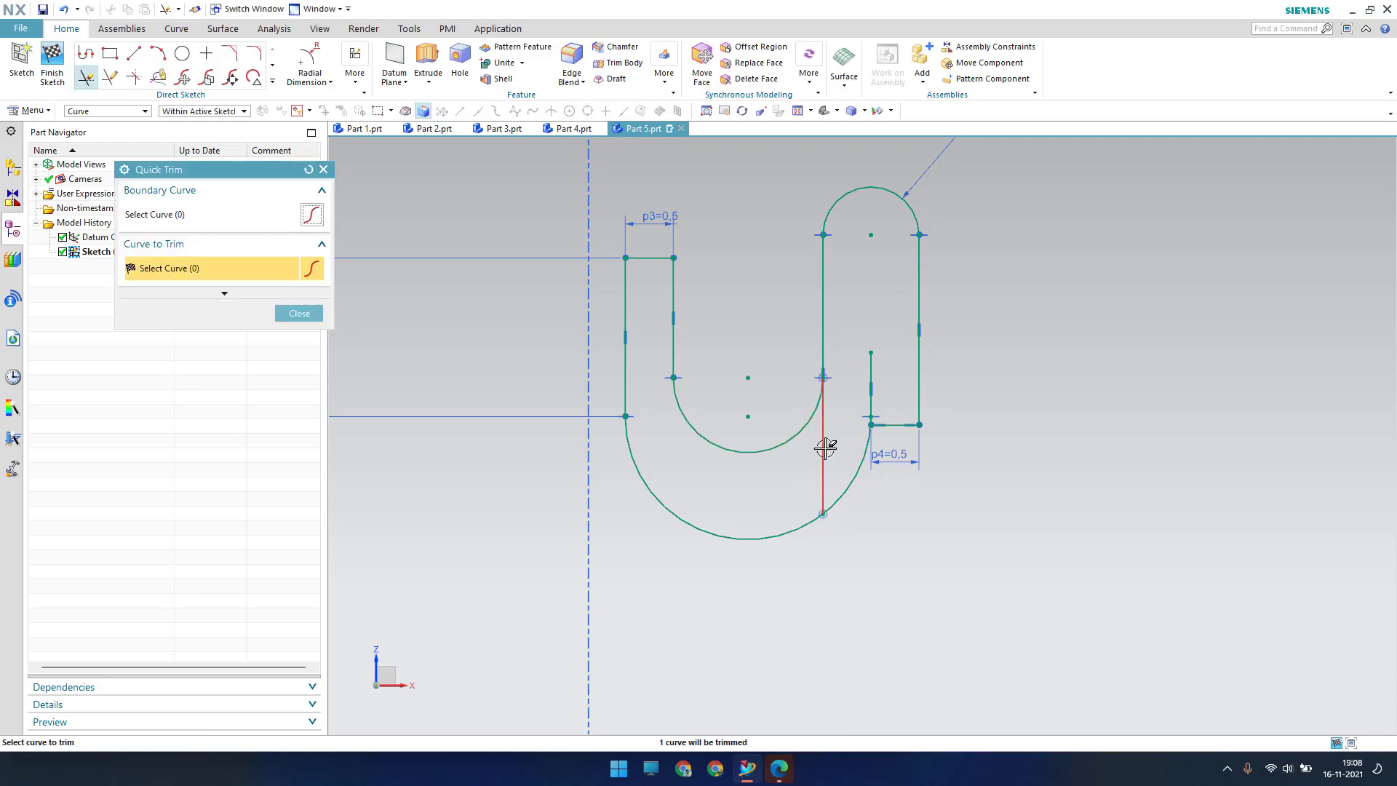
{"action": "left_click", "coordinate": [823, 447]}
{"action": "key", "text": "Escape"}
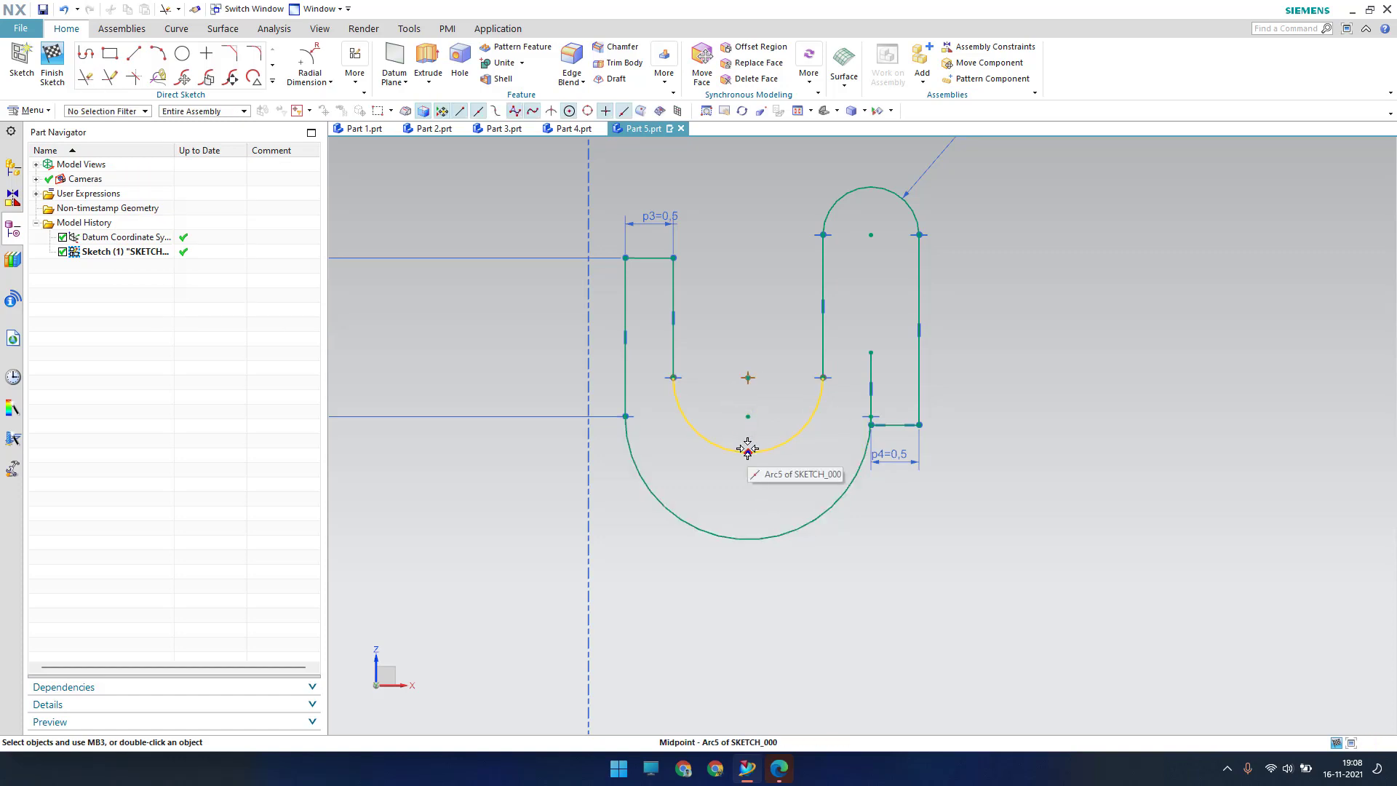
Constrain the outer lower arc to be concentric with the inner lower arc.
{"action": "key", "text": "c"}
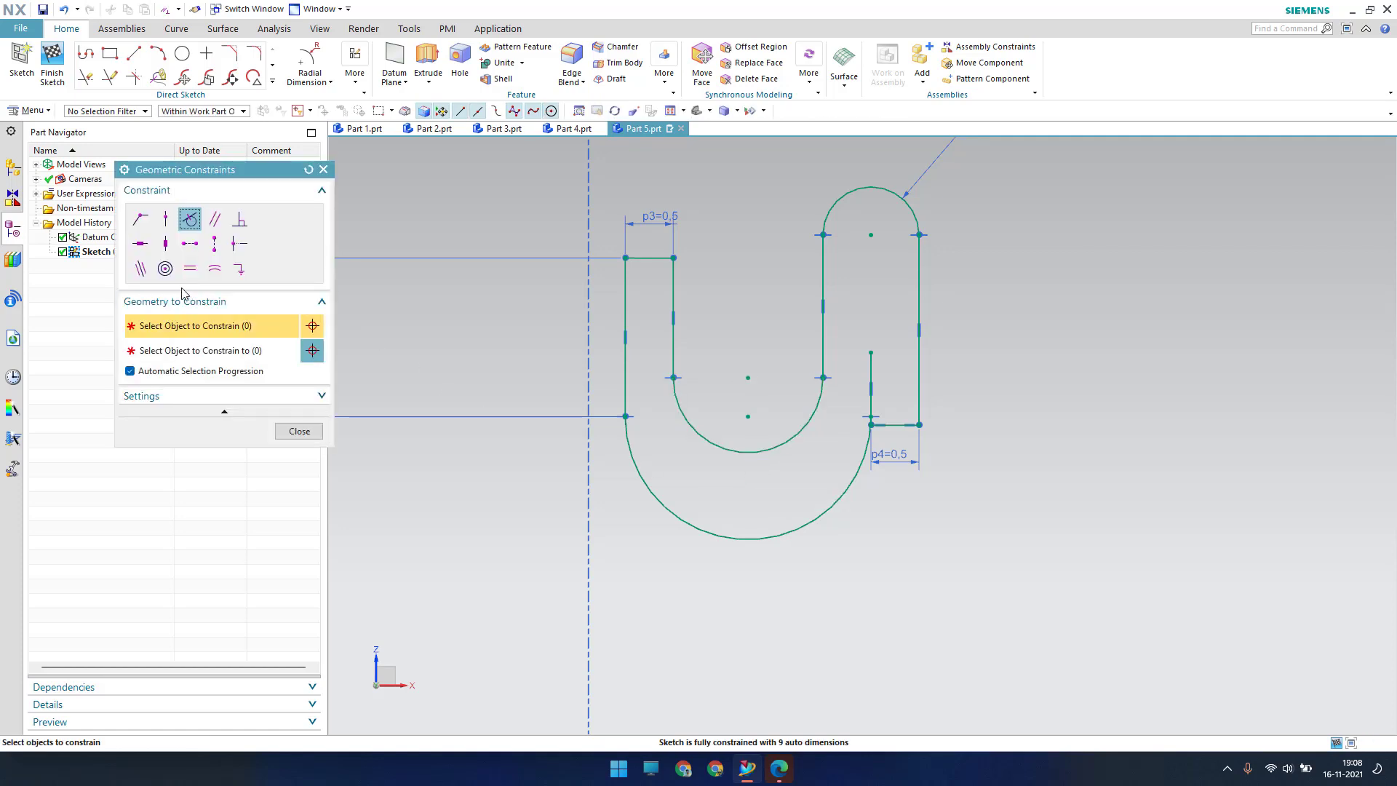
{"action": "left_click", "coordinate": [803, 527]}
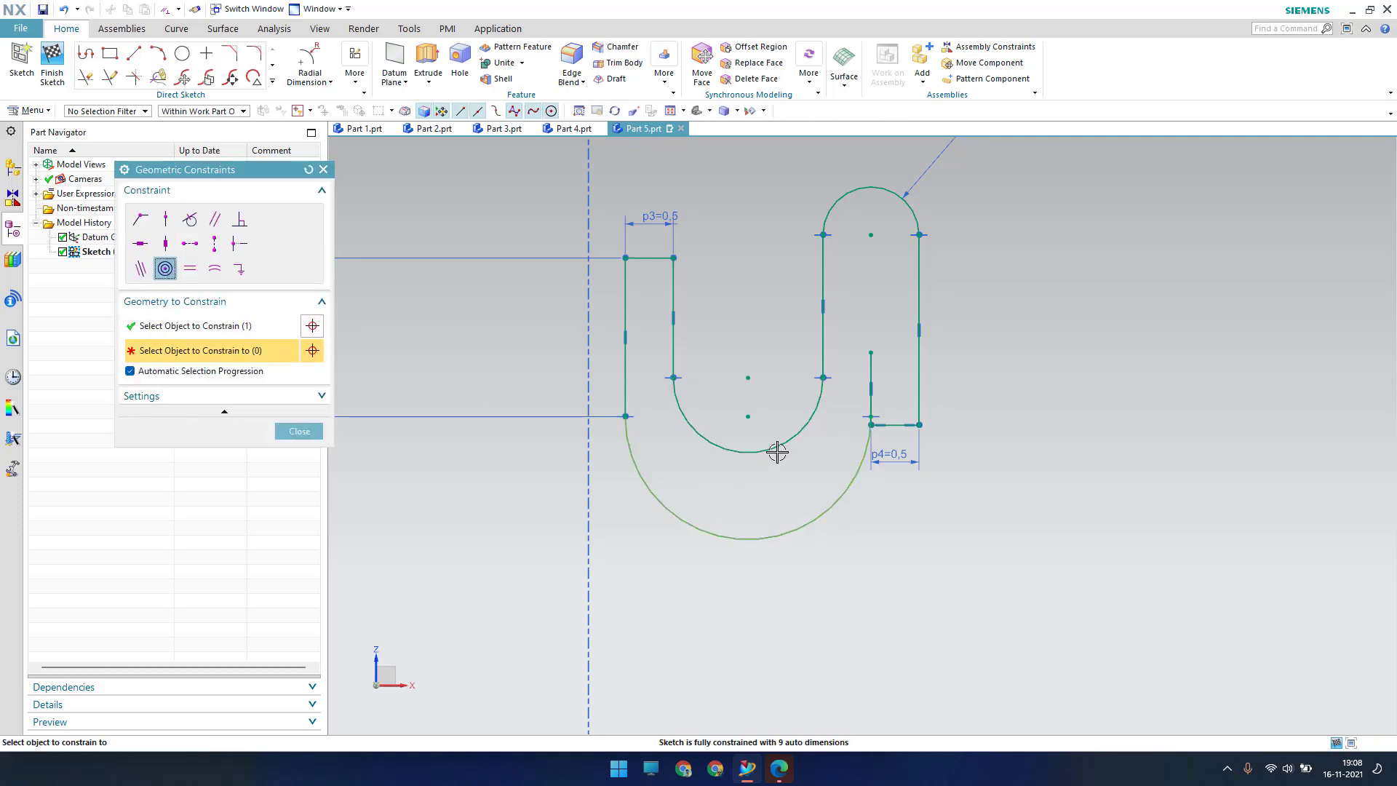
{"action": "left_click", "coordinate": [769, 448]}
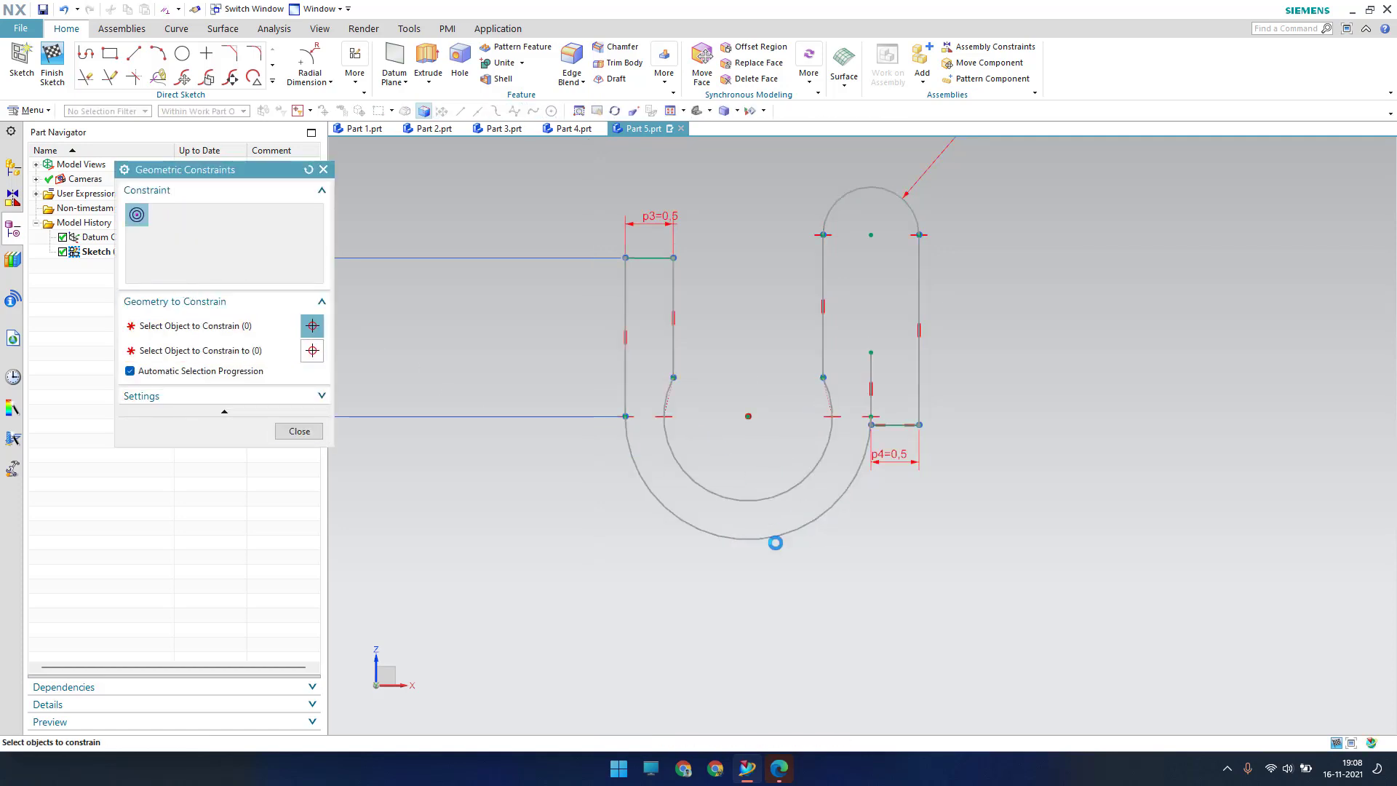
{"action": "left_click", "coordinate": [315, 434]}
Delete the conflicting tangent constraint between the inner lower arc and the inner line of the 0.5 mm wide leg.
{"action": "scroll", "coordinate": [742, 445], "scroll_direction": "down", "scroll_amount": 2}
{"action": "middle_click_drag", "start_coordinate": [742, 445], "coordinate": [717, 471], "text": "shift"}
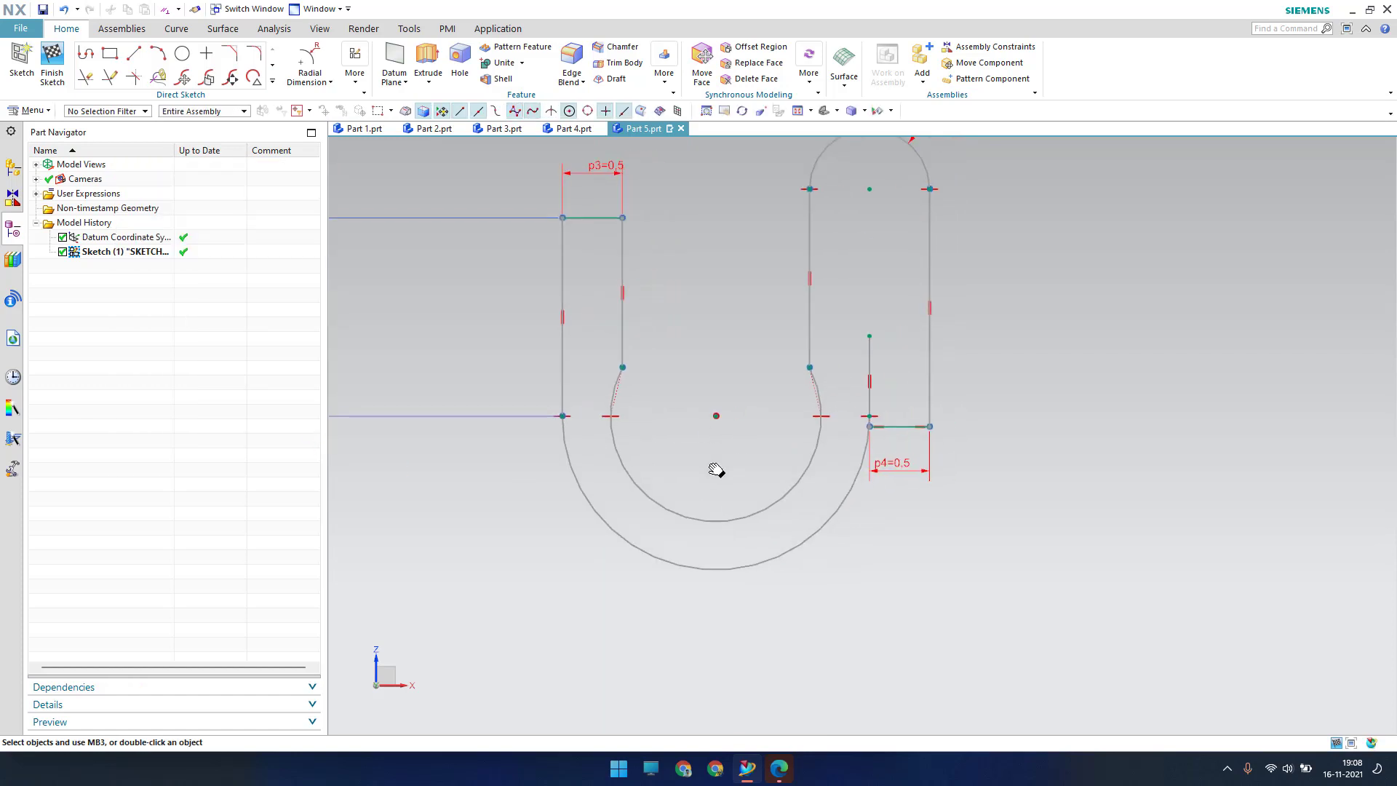
{"action": "scroll", "coordinate": [705, 458], "scroll_direction": "up", "scroll_amount": 2}
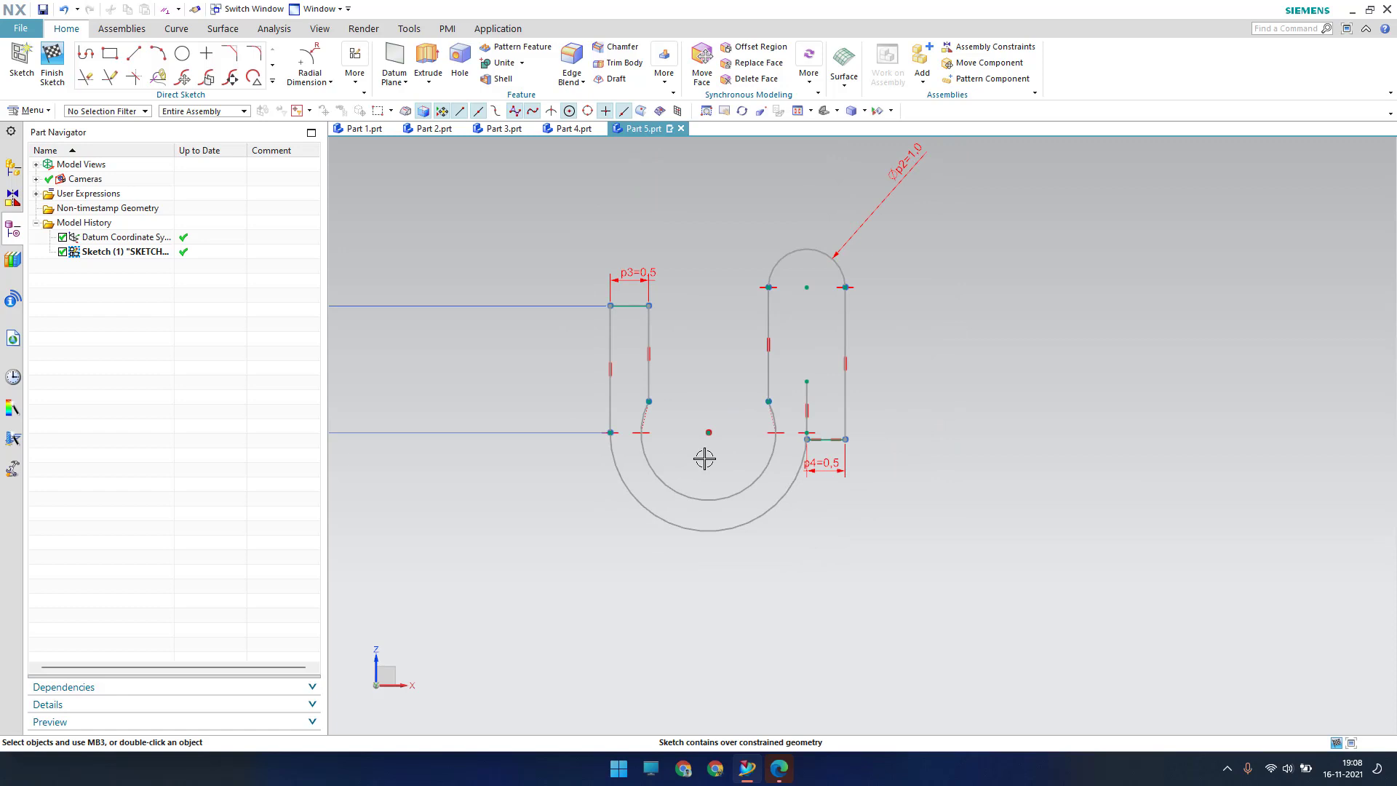
{"action": "left_click", "coordinate": [649, 431]}
{"action": "key", "text": "Delete"}
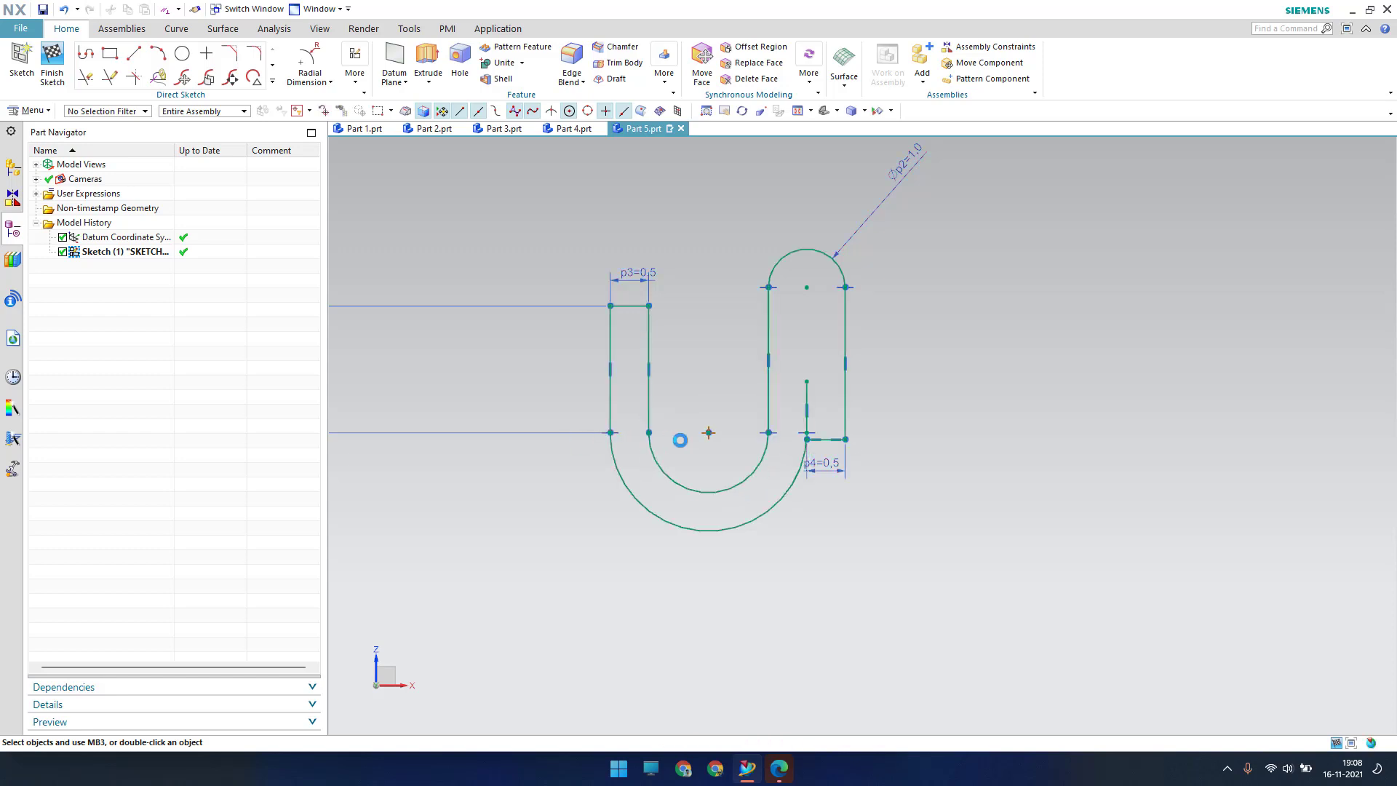
Dimension the gap between the two vertical lines that join the inner lower arc as 1 mm.
{"action": "scroll", "coordinate": [687, 450], "scroll_direction": "up", "scroll_amount": 3}
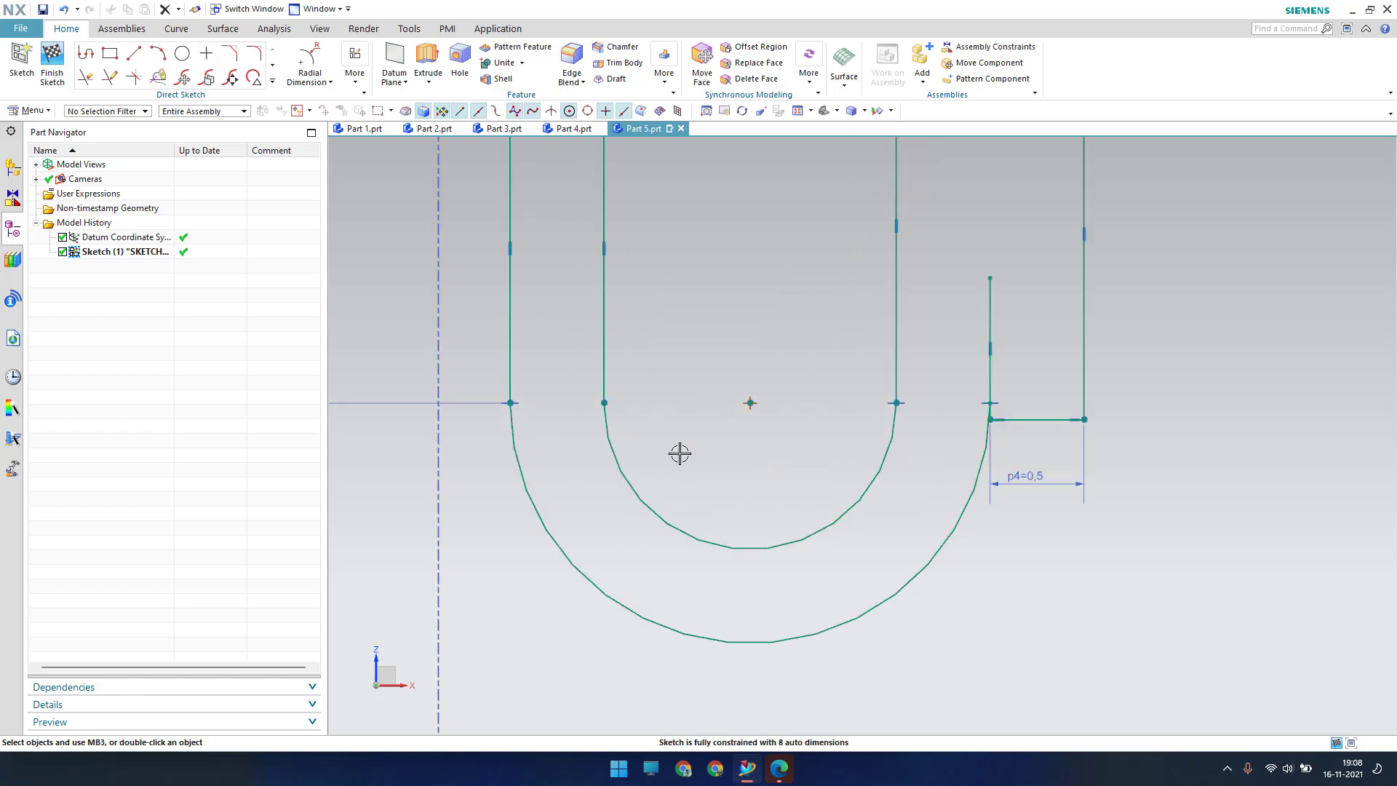
{"action": "scroll", "coordinate": [702, 452], "scroll_direction": "down", "scroll_amount": 1}
{"action": "scroll", "coordinate": [730, 452], "scroll_direction": "up", "scroll_amount": 1}
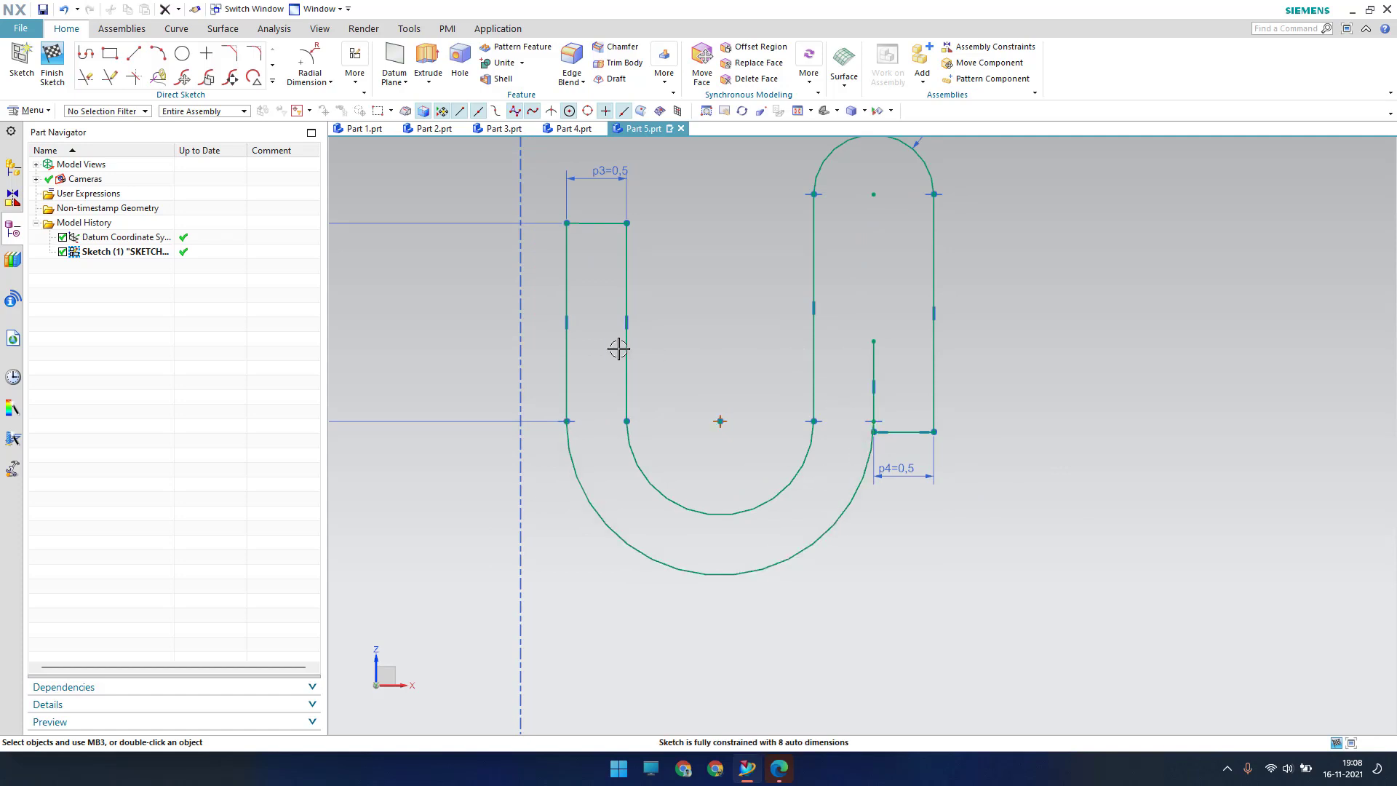
{"action": "key", "text": "d"}
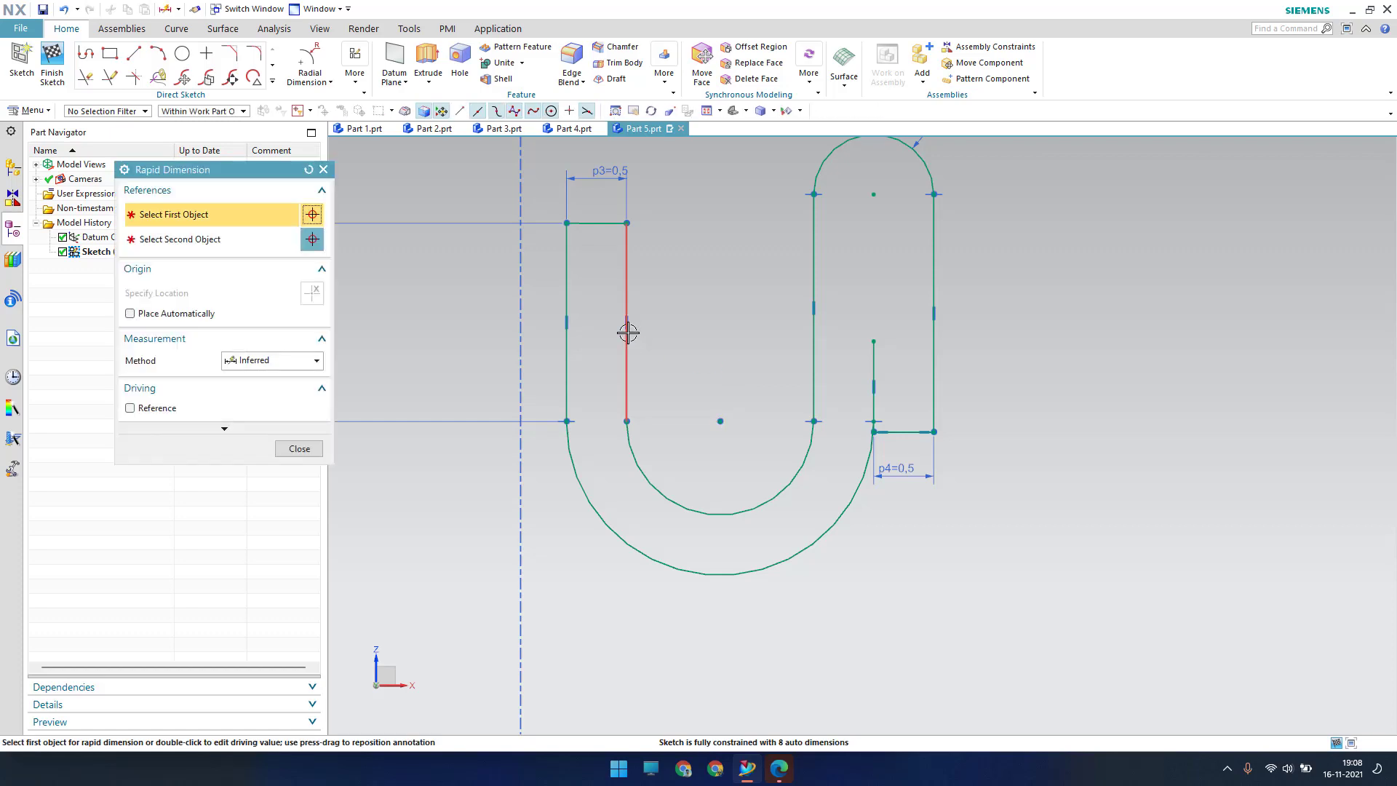
{"action": "left_click", "coordinate": [627, 328]}
{"action": "left_click", "coordinate": [814, 361]}
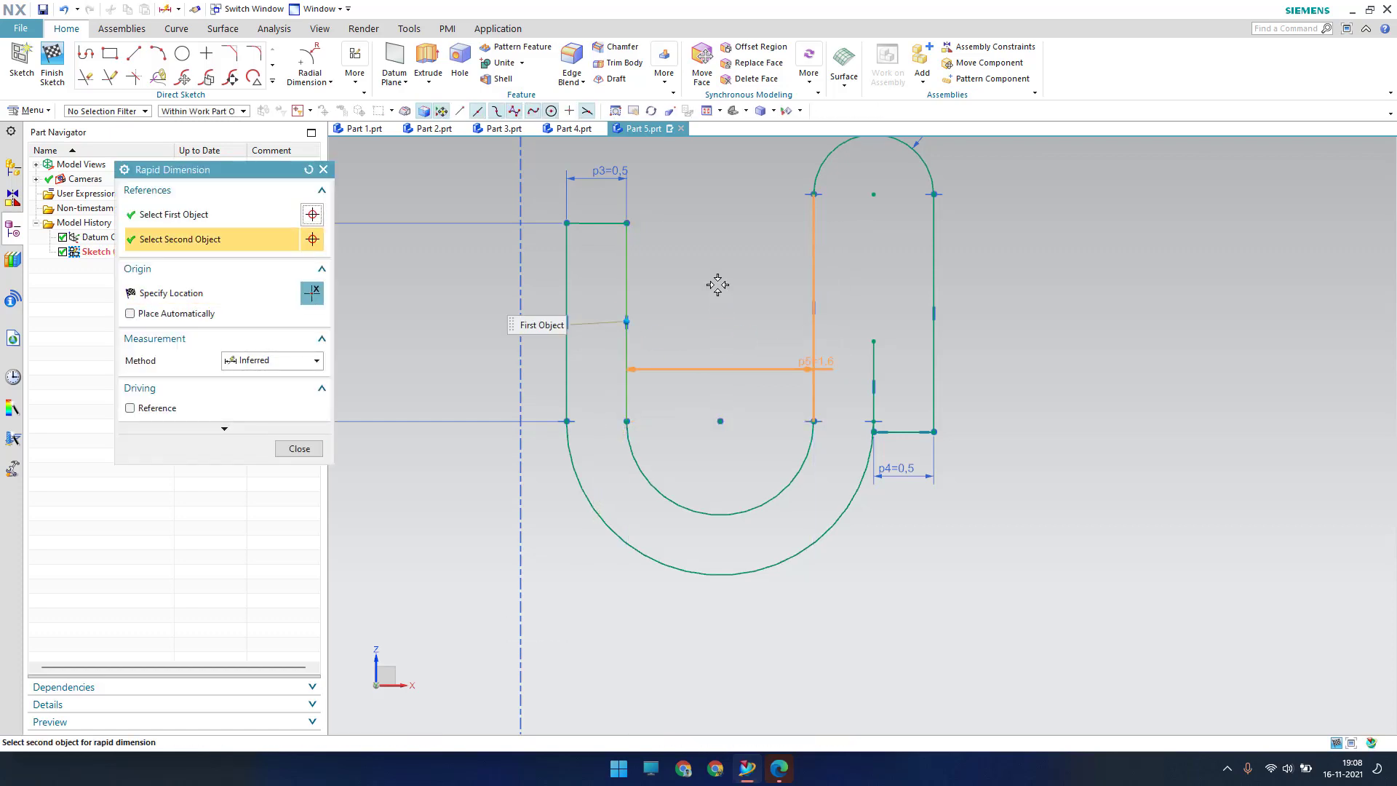
{"action": "left_click", "coordinate": [748, 387]}
{"action": "type", "text": "1"}
{"action": "key", "text": "Return"}
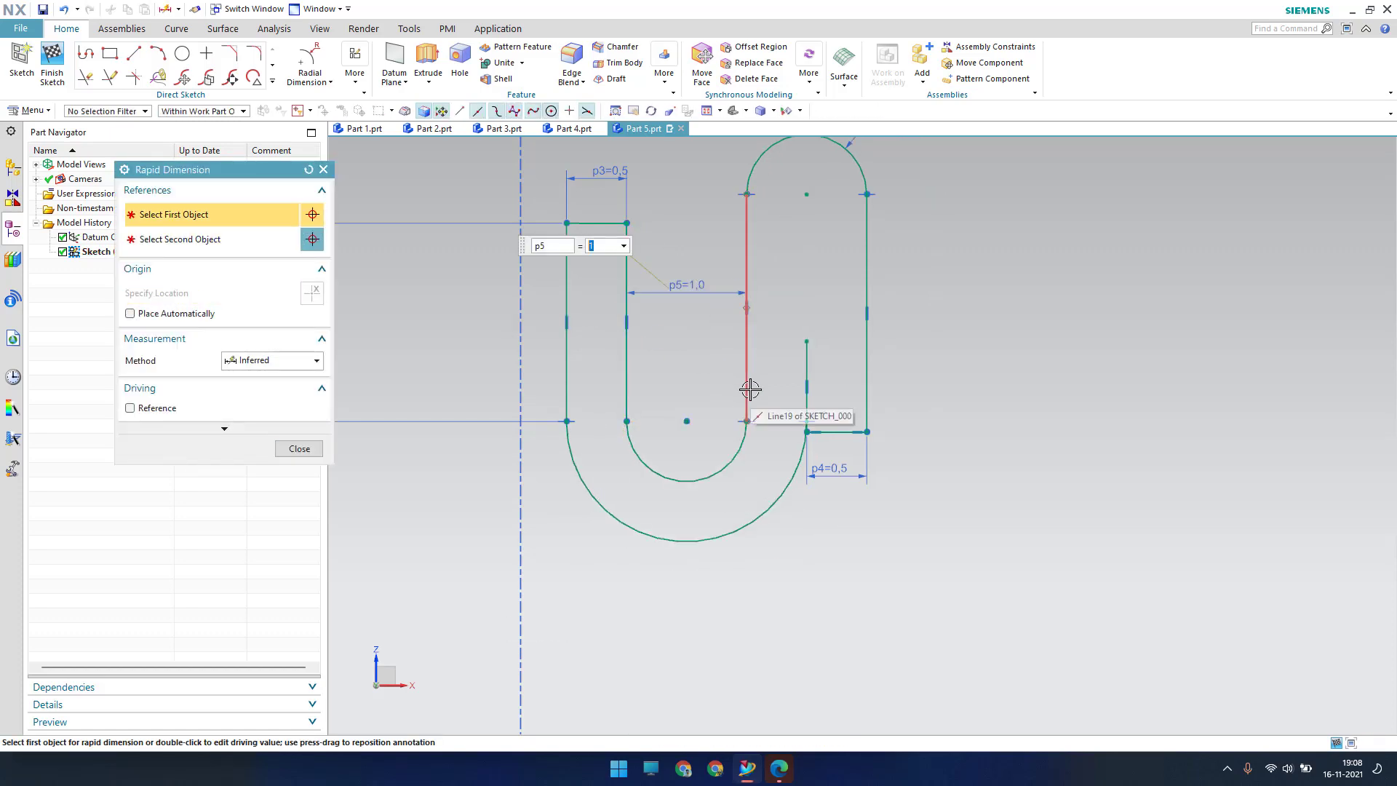
{"action": "key", "text": "Escape"}
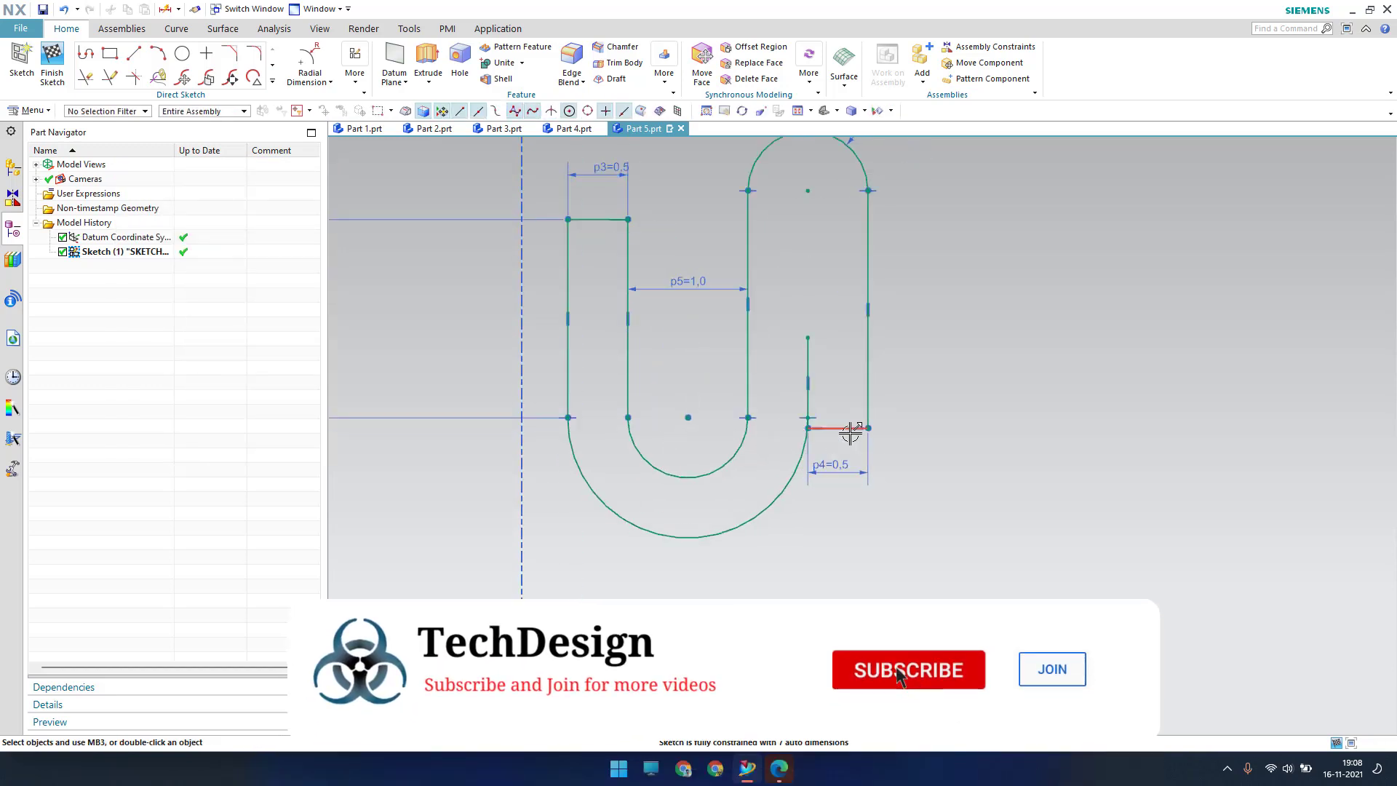
Lower the bottom edge of the 0.5 mm wide leg, and trim its inner line's stub above the outer arc's end.
{"action": "left_click_drag", "start_coordinate": [871, 427], "coordinate": [922, 501]}
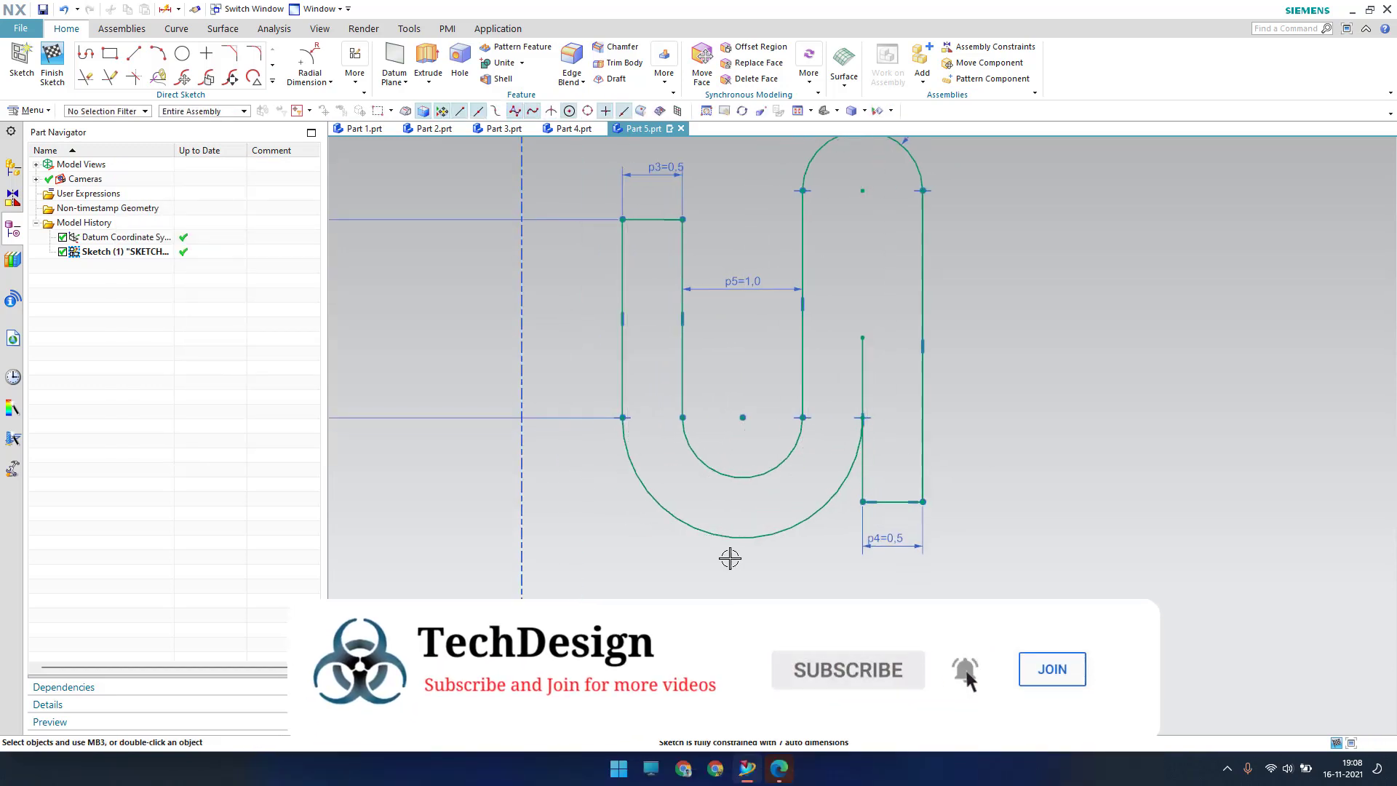
{"action": "middle_click_drag", "start_coordinate": [770, 566], "coordinate": [705, 587], "text": "shift"}
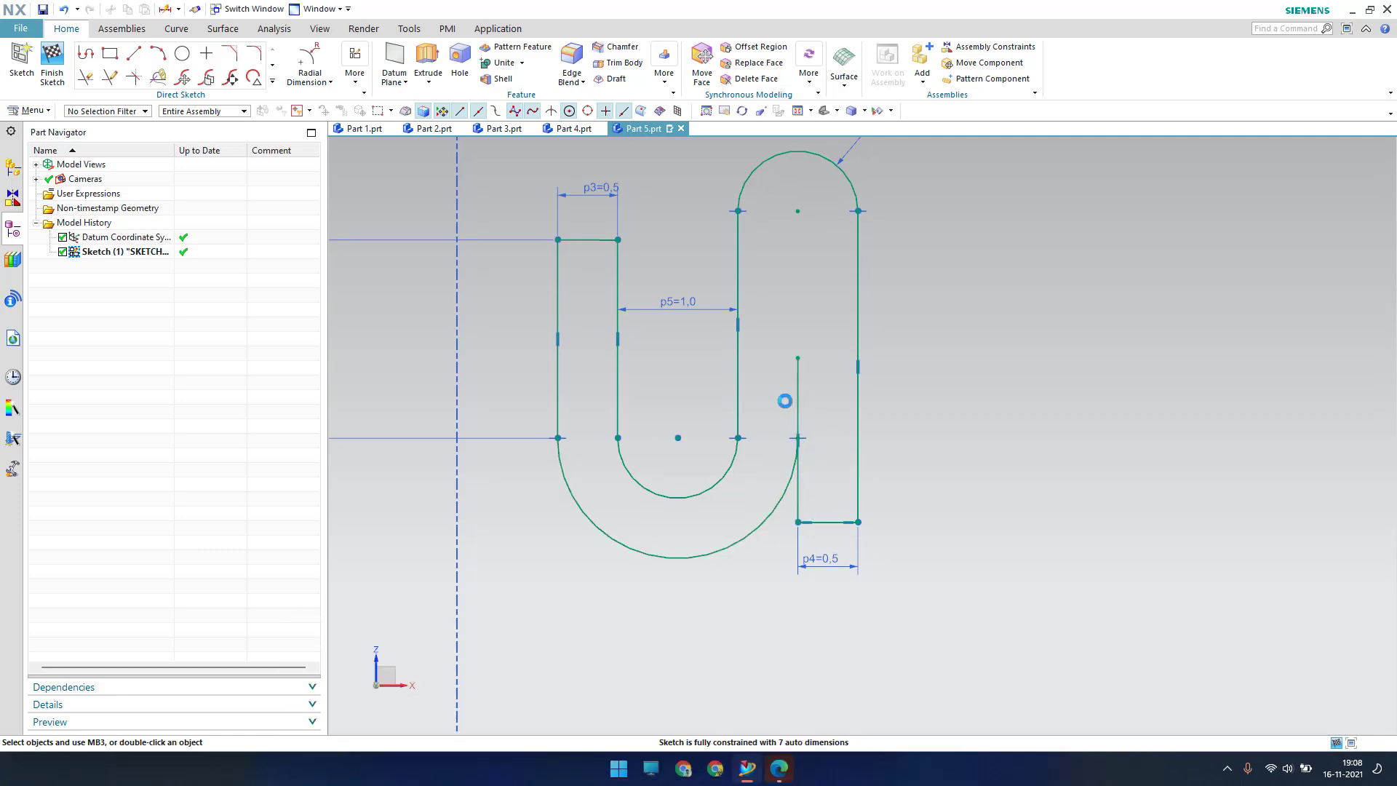
{"action": "left_click", "coordinate": [798, 383]}
{"action": "middle_click", "coordinate": [750, 511]}
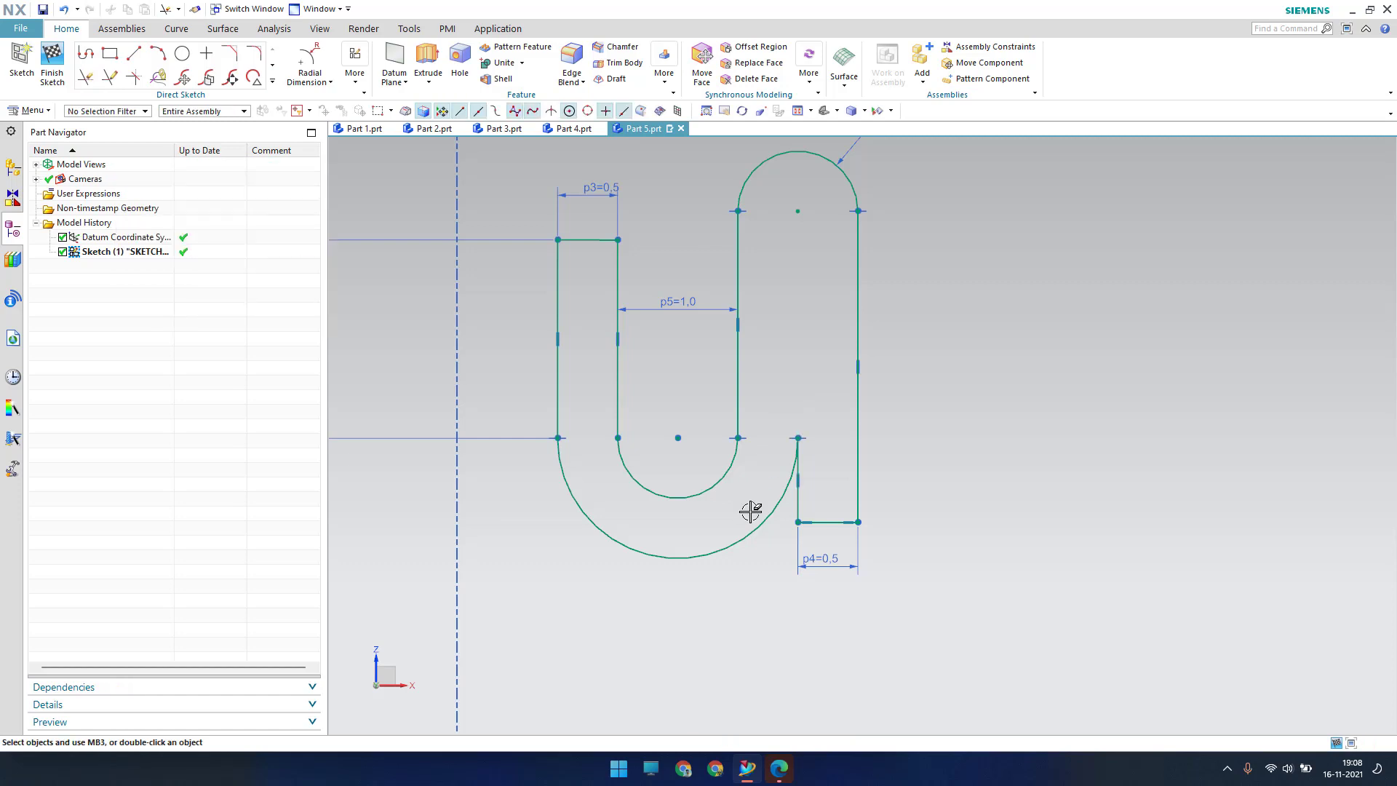
Dimension the height of the 0.5 mm wide leg's bottom corner above the X axis as 5.4 mm.
{"action": "scroll", "coordinate": [643, 537], "scroll_direction": "down", "scroll_amount": 3}
{"action": "middle_click_drag", "start_coordinate": [653, 566], "coordinate": [648, 539], "text": "shift"}
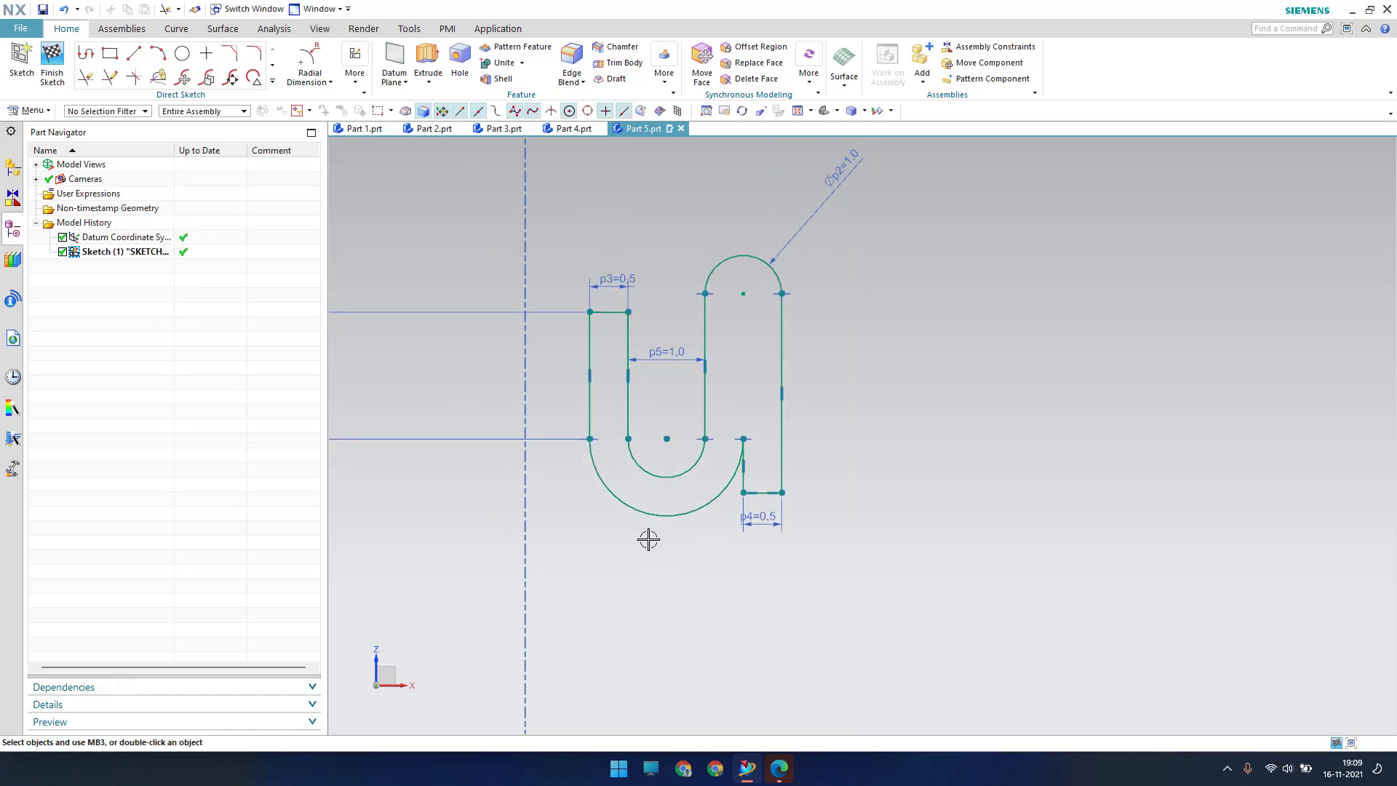
{"action": "key", "text": "d"}
{"action": "left_click", "coordinate": [779, 492]}
{"action": "scroll", "coordinate": [785, 555], "scroll_direction": "down", "scroll_amount": 3}
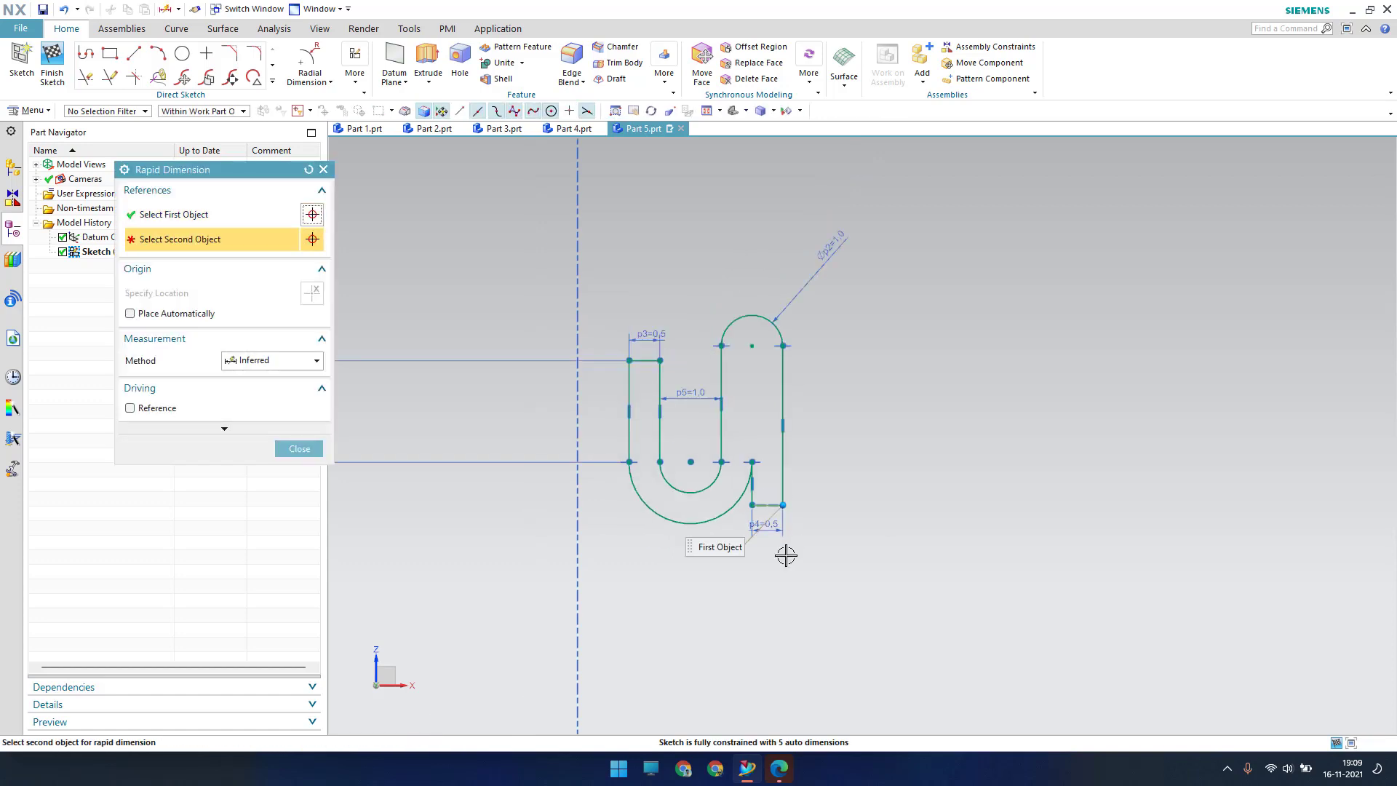
{"action": "left_click", "coordinate": [715, 668]}
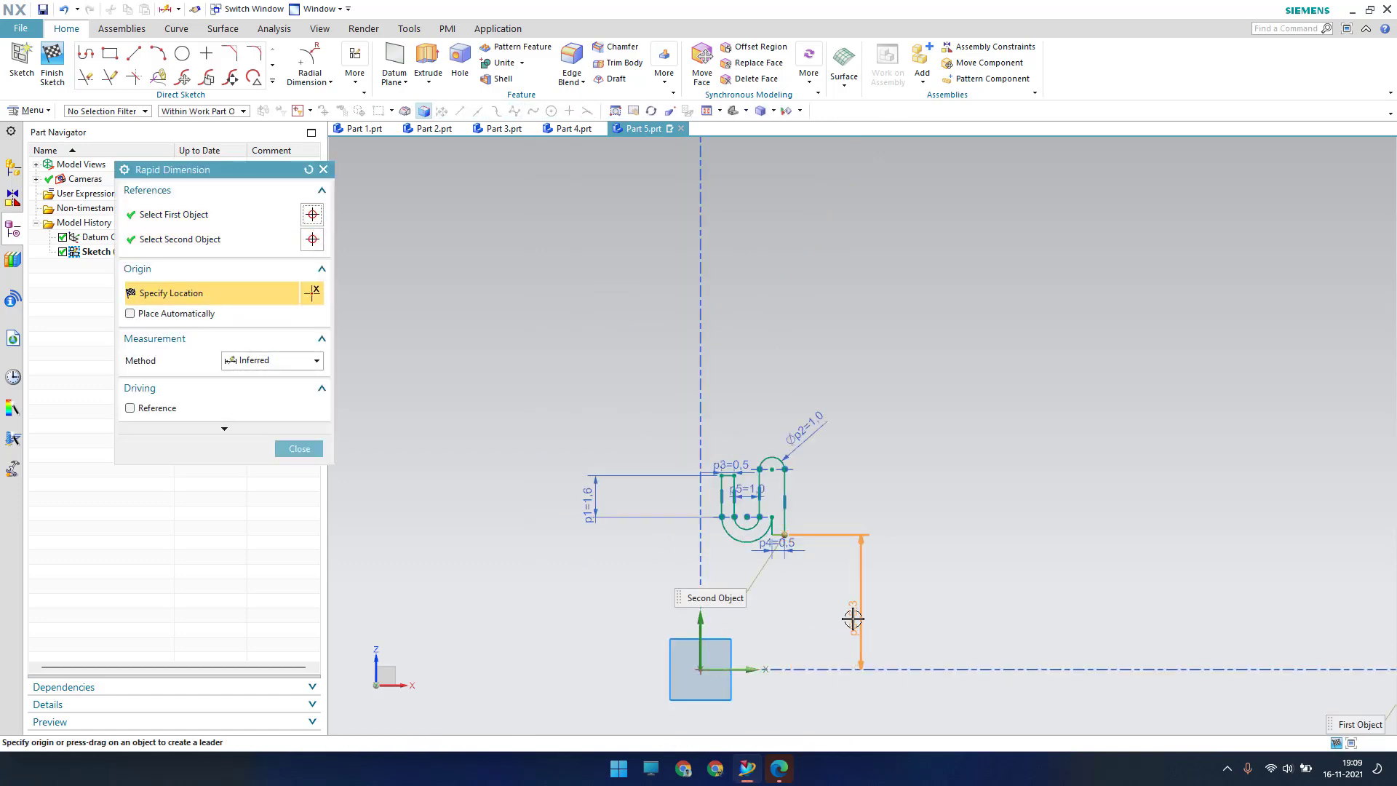
{"action": "left_click", "coordinate": [848, 615]}
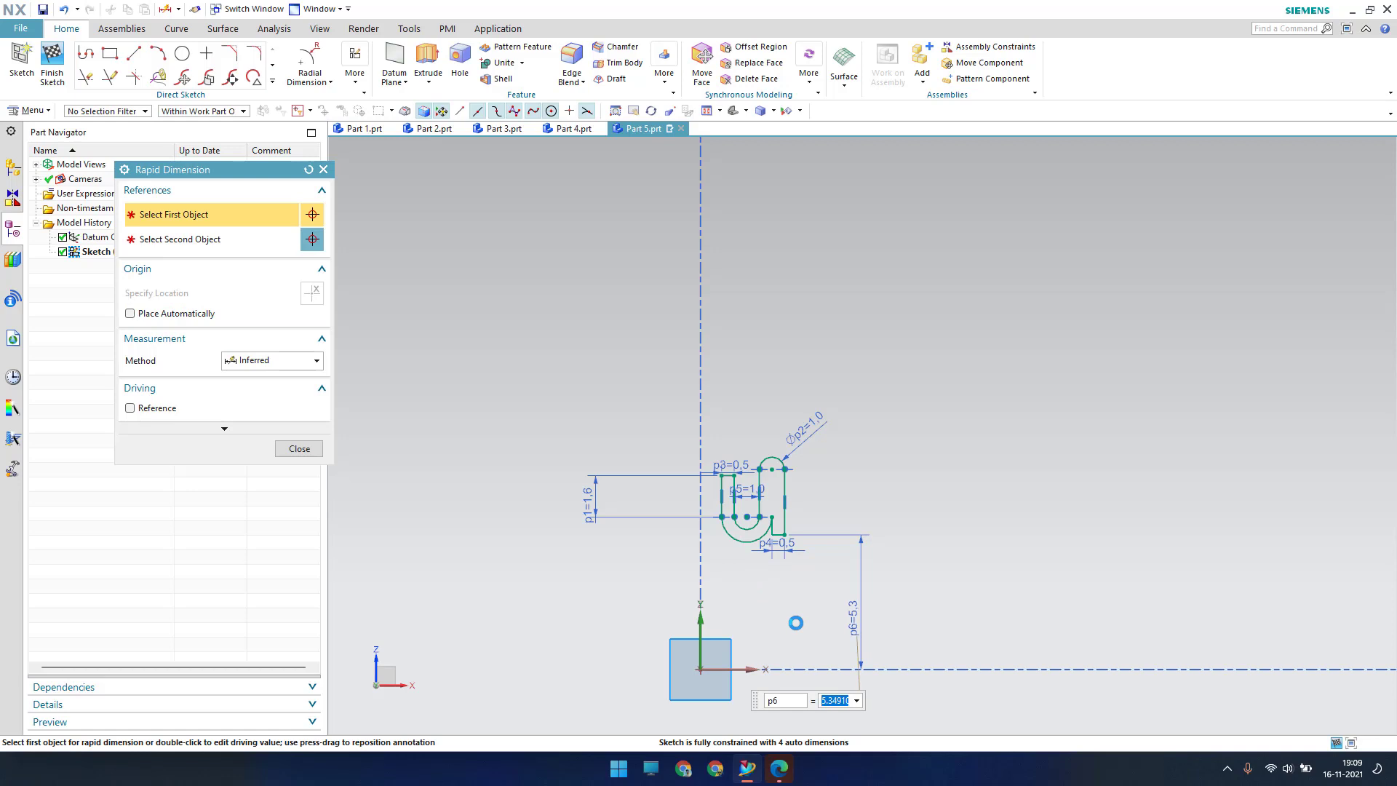
{"action": "type", "text": "5.4"}
{"action": "key", "text": "Return"}
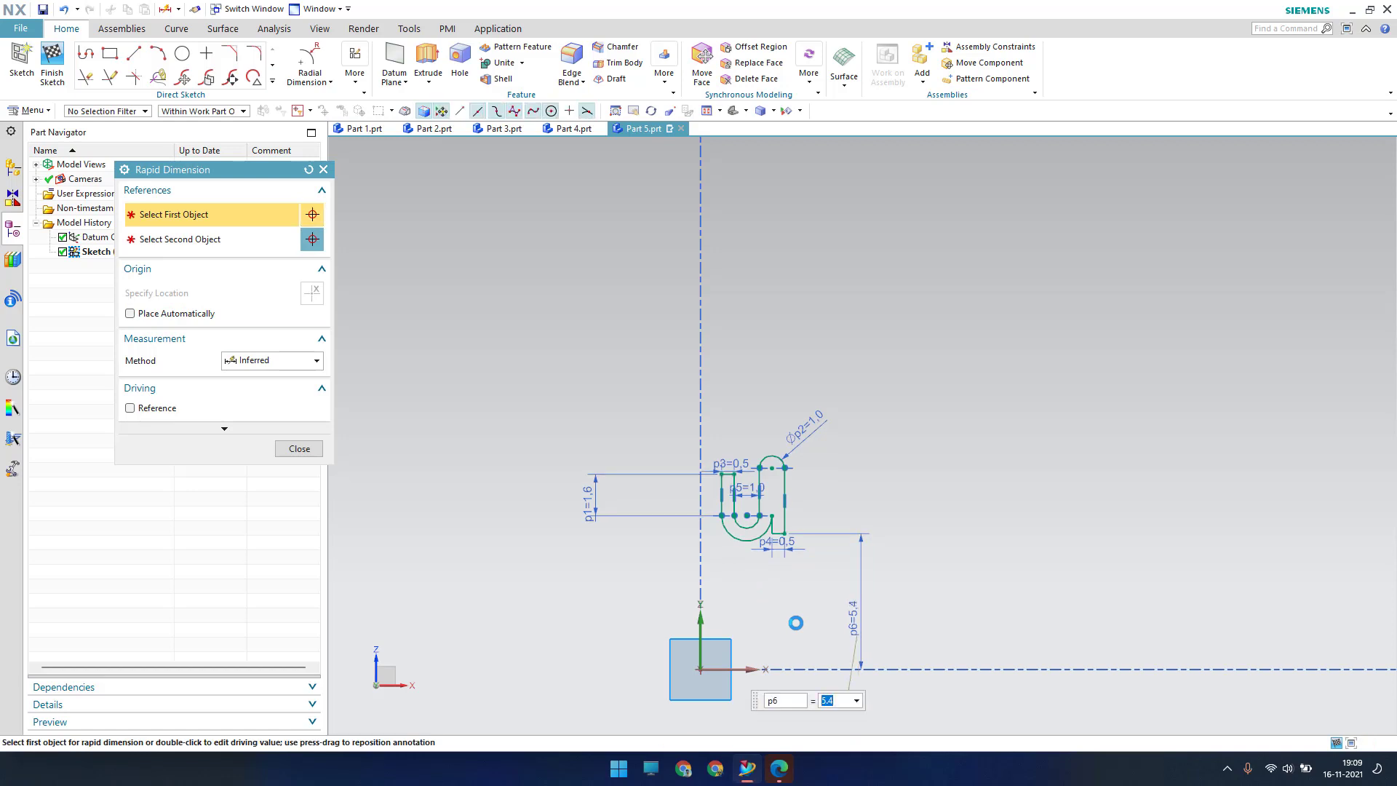
Dimension the height of the flat-topped leg's outer upper corner above the X axis as 7.70 mm.
{"action": "left_click", "coordinate": [721, 474]}
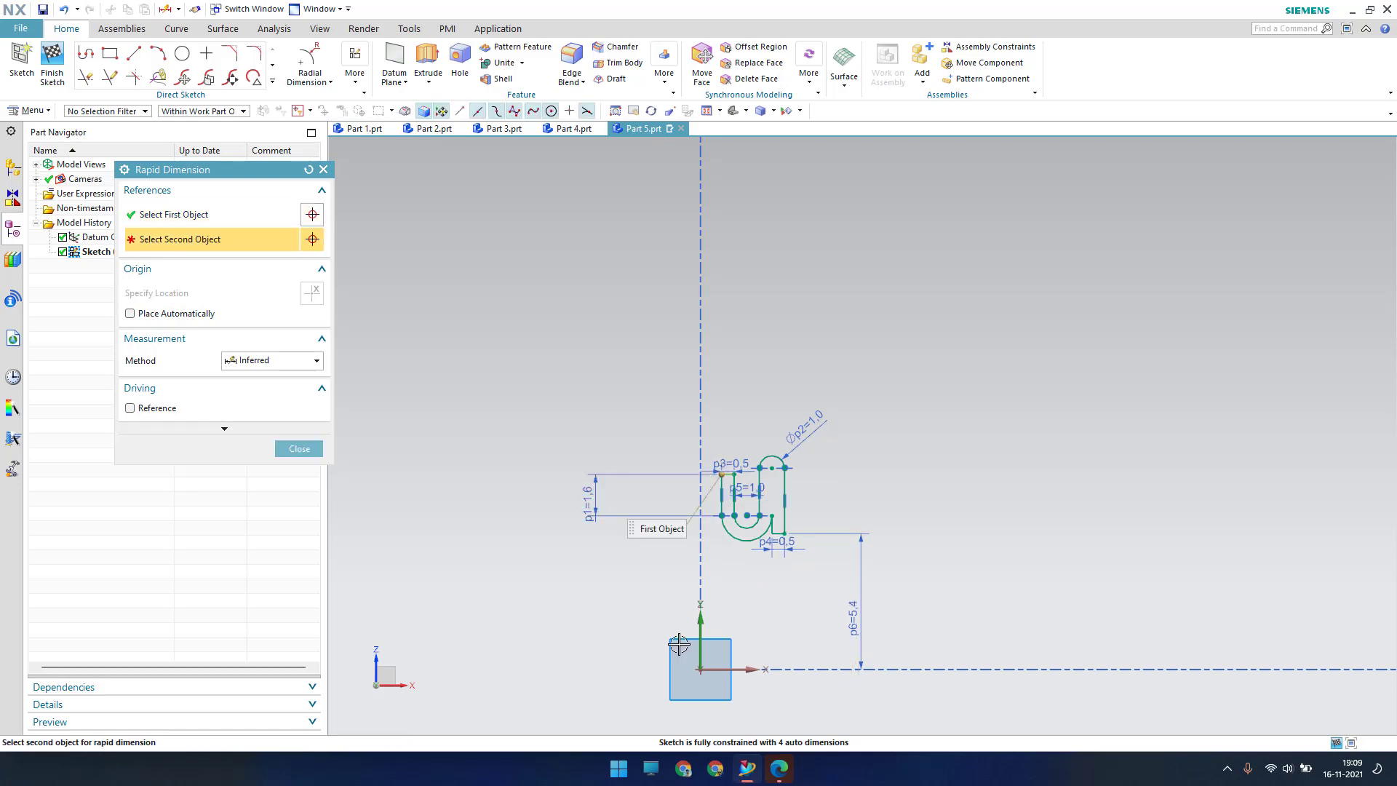
{"action": "left_click", "coordinate": [695, 669]}
{"action": "left_click", "coordinate": [505, 663]}
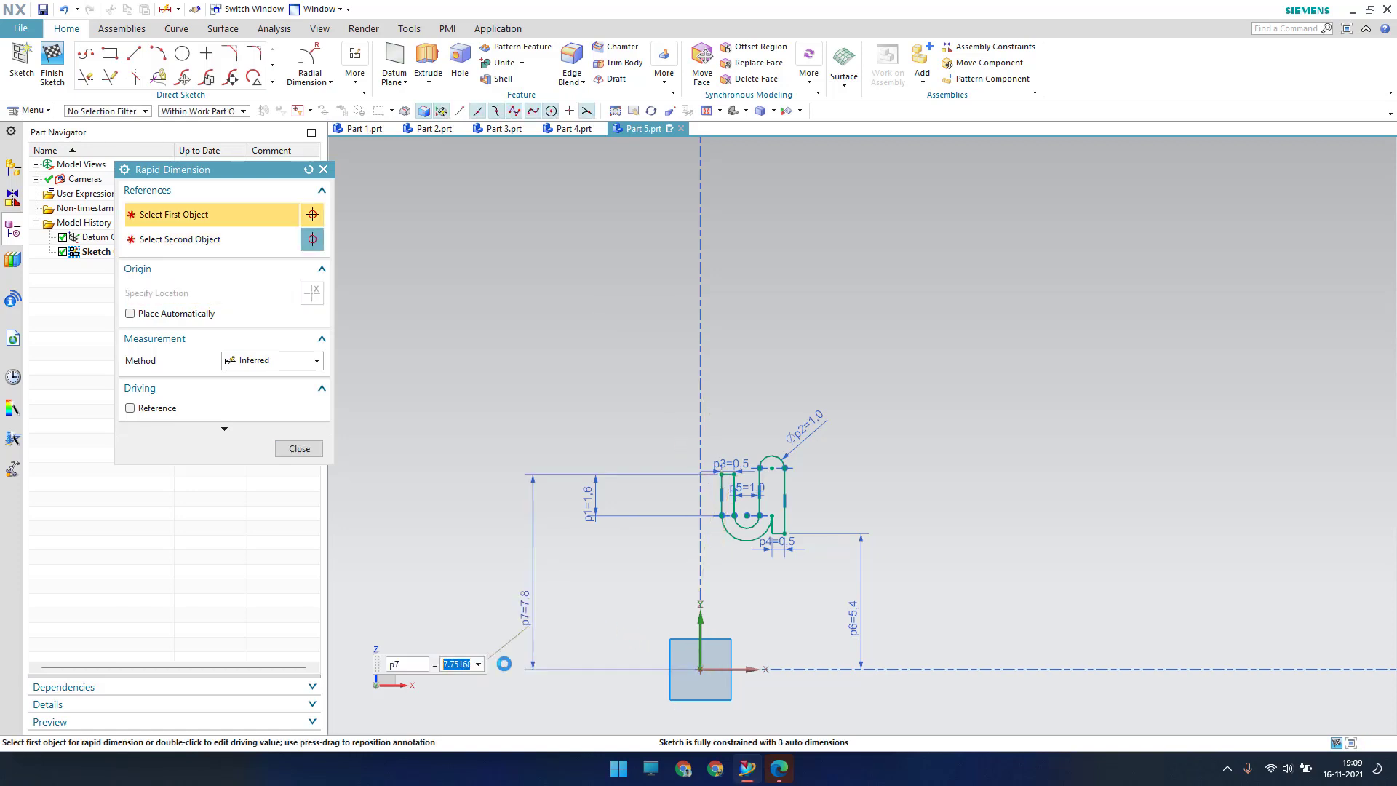
{"action": "type", "text": "7.70"}
{"action": "key", "text": "Return"}
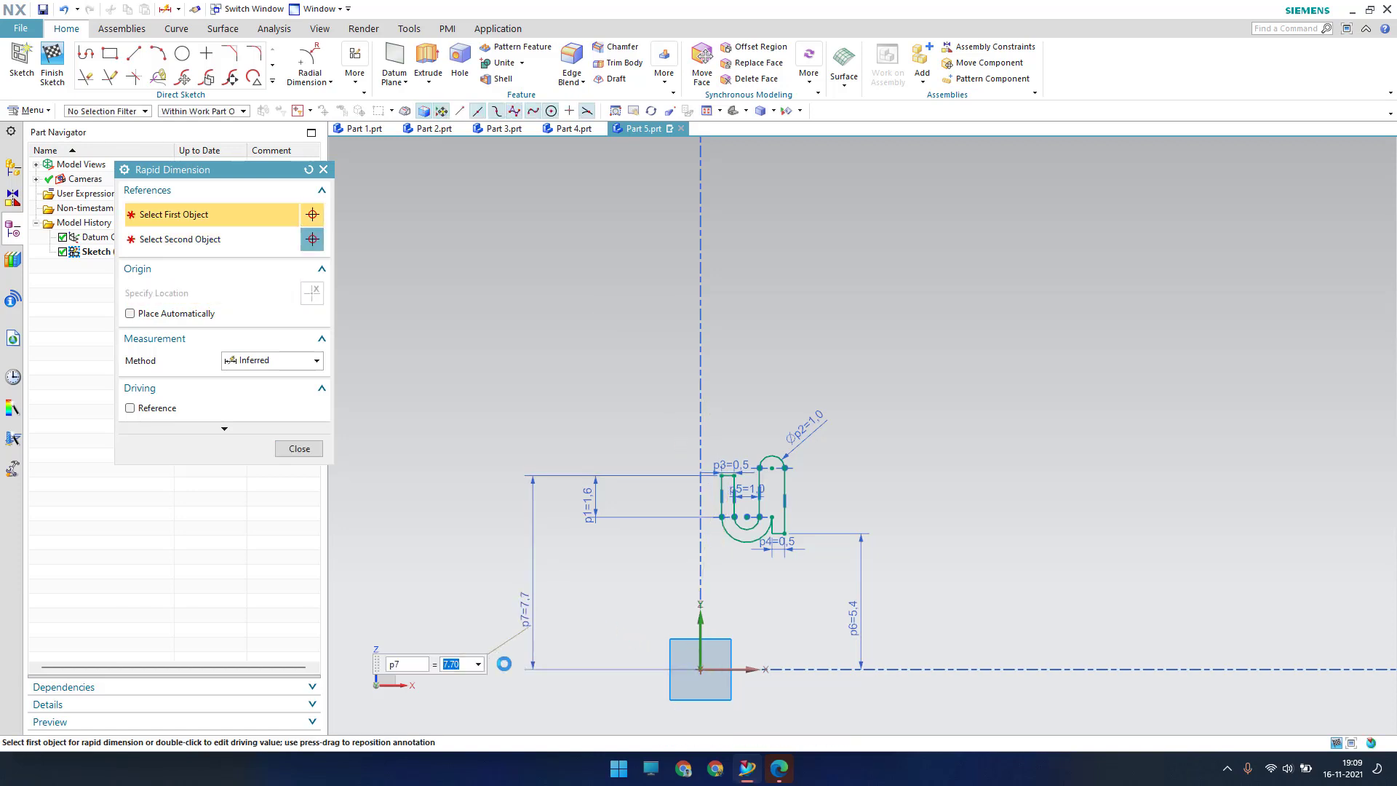
{"action": "key", "text": "Escape"}
Dimension the outer vertical line below the 1 mm diameter top arc with a length of 1.65 mm.
{"action": "scroll", "coordinate": [664, 568], "scroll_direction": "down", "scroll_amount": 2}
{"action": "scroll", "coordinate": [752, 565], "scroll_direction": "up", "scroll_amount": 6}
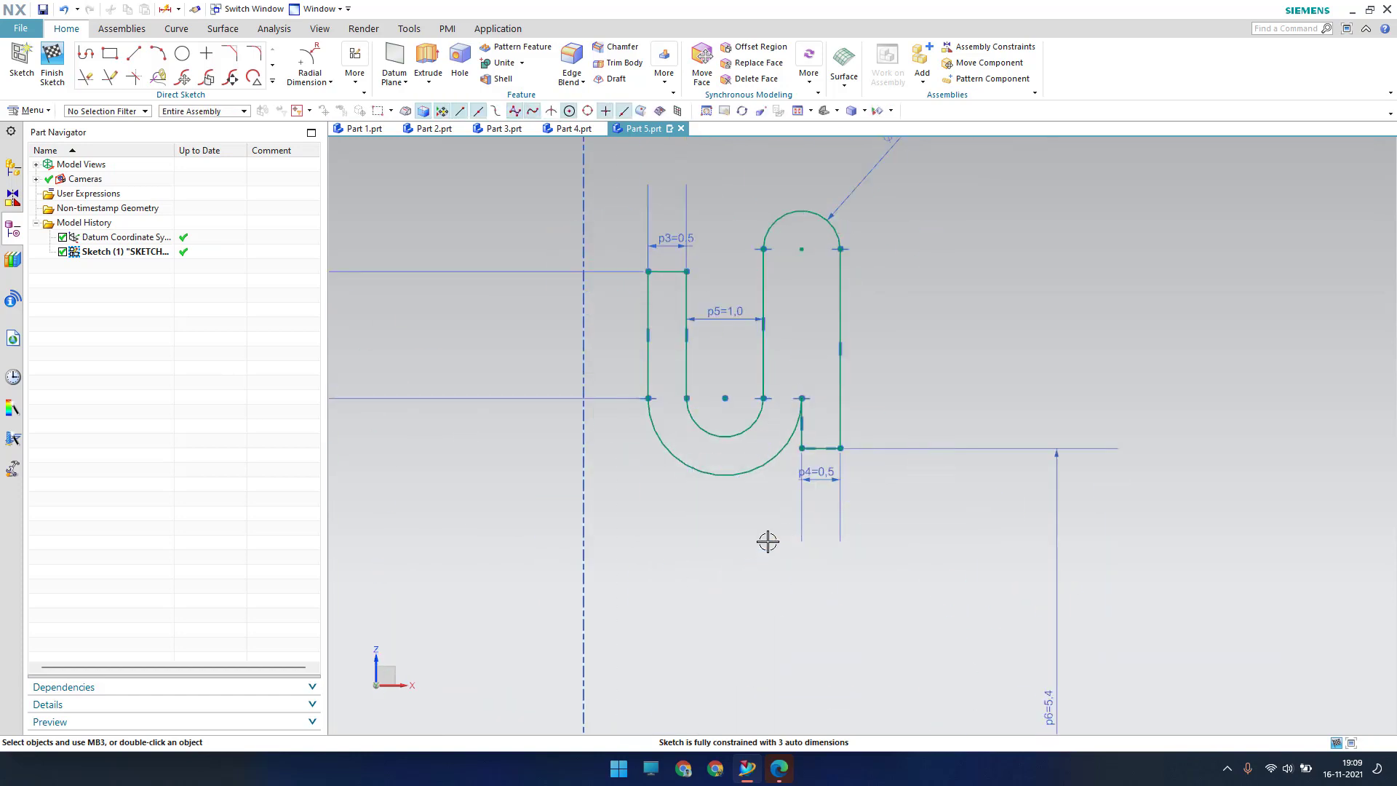
{"action": "scroll", "coordinate": [768, 542], "scroll_direction": "down", "scroll_amount": 2}
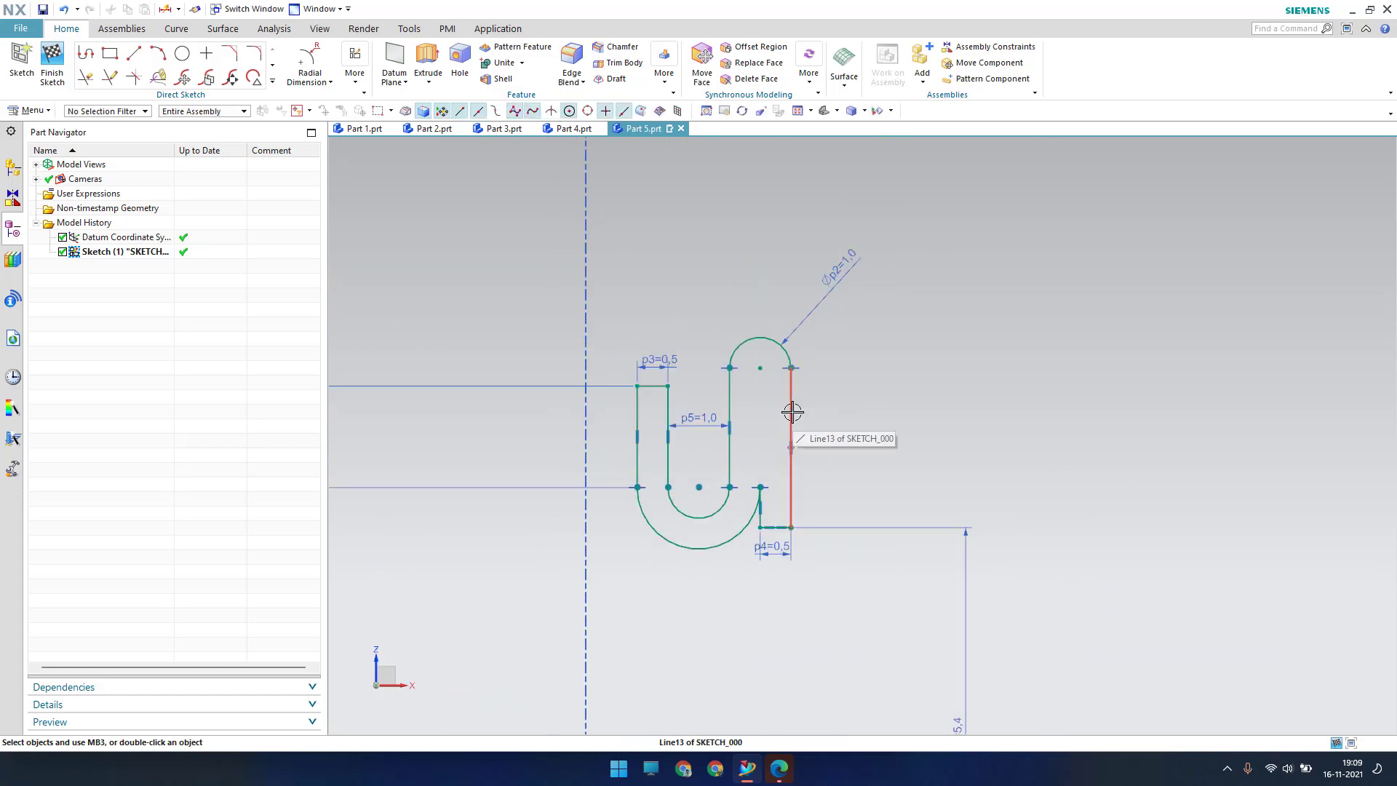
{"action": "key", "text": "d"}
{"action": "left_click", "coordinate": [791, 412]}
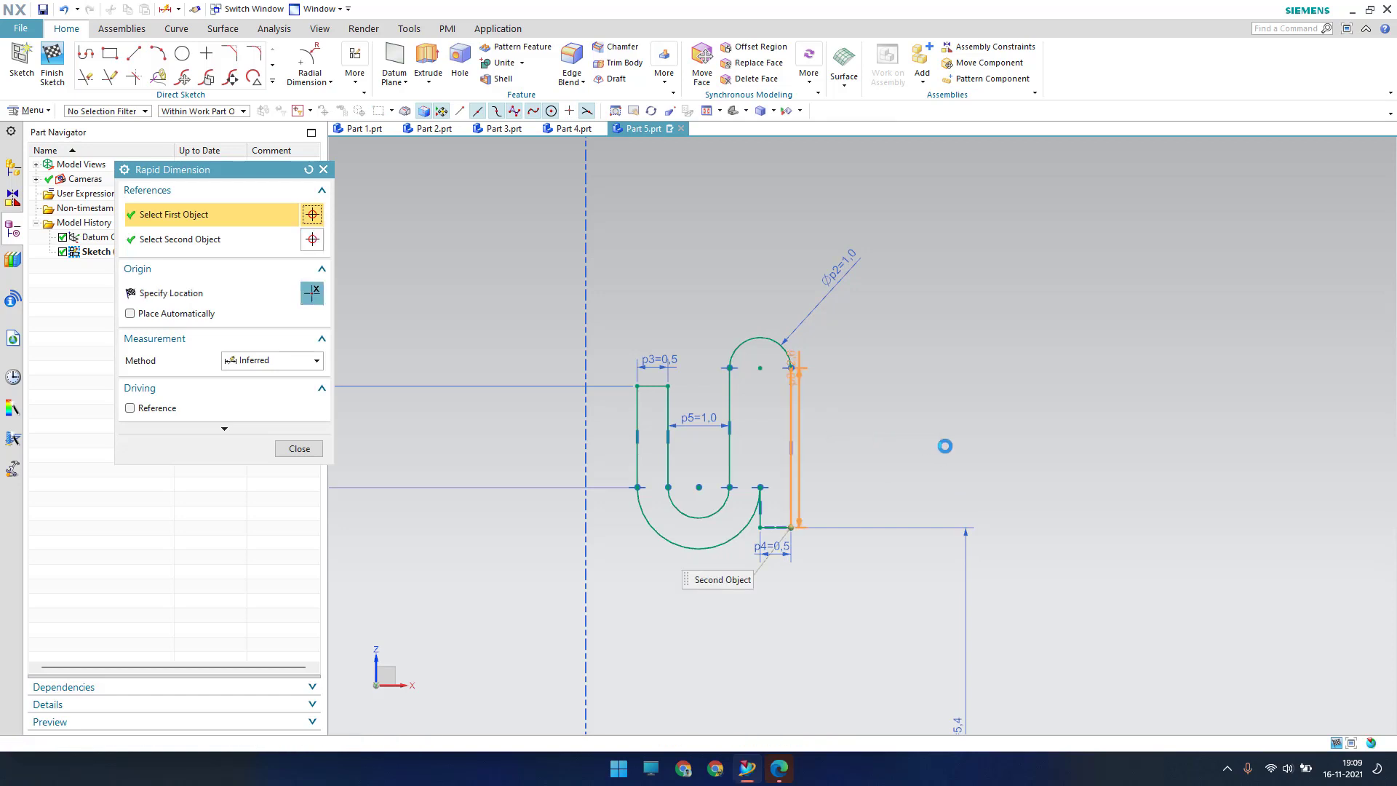
{"action": "left_click", "coordinate": [902, 495]}
{"action": "type", "text": "1.65"}
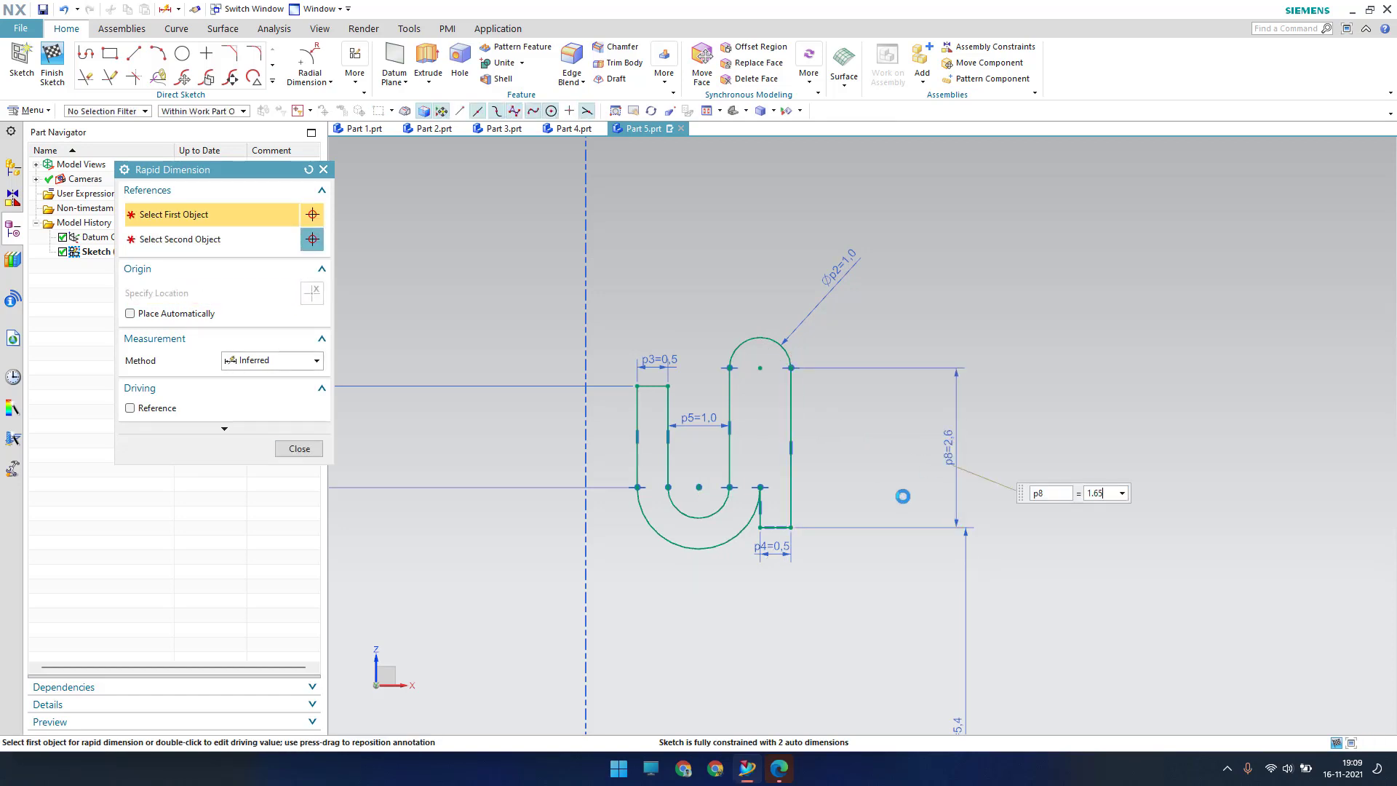
{"action": "key", "text": "Return"}
{"action": "middle_click", "coordinate": [902, 496]}
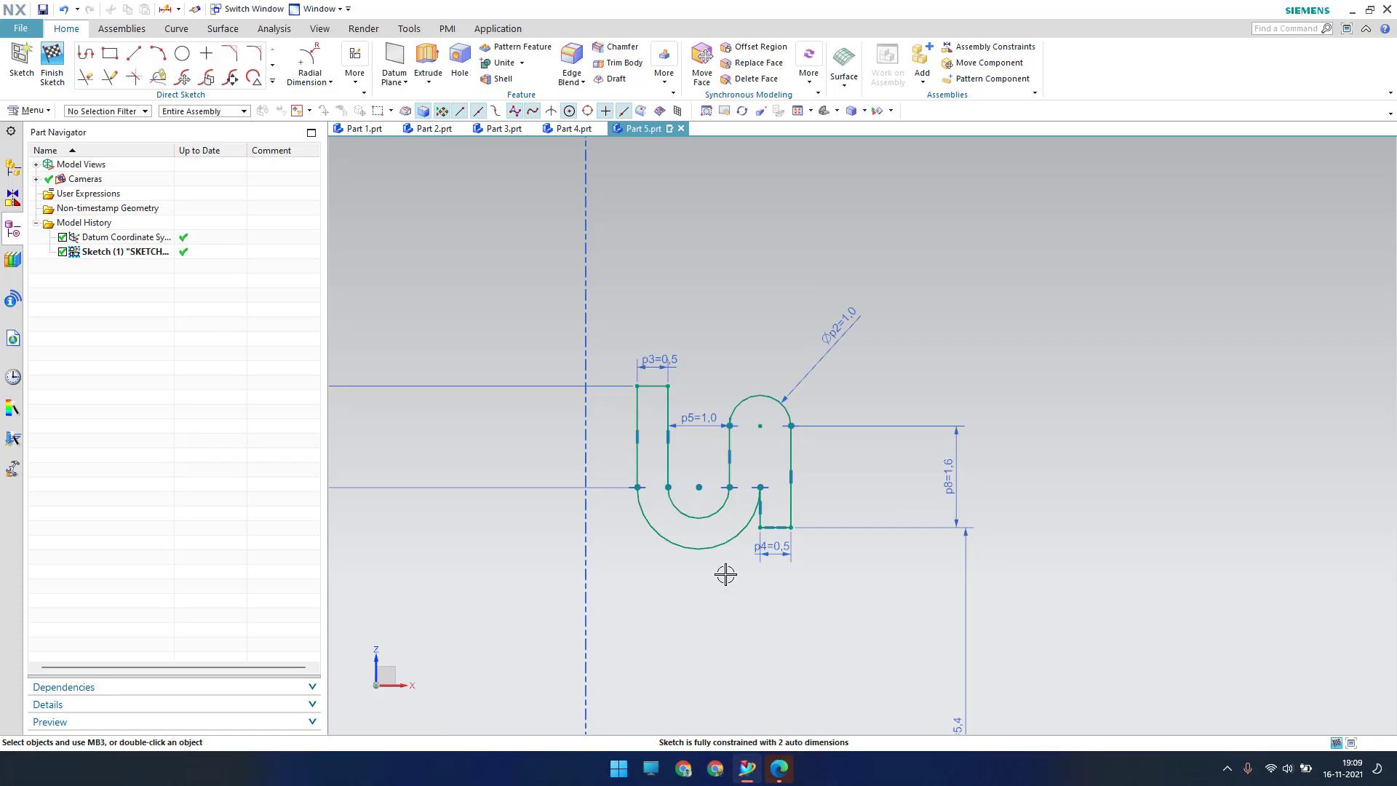
Constrain the flat-topped leg's outer upper corner to lie on the sketch's vertical axis.
{"action": "scroll", "coordinate": [767, 570], "scroll_direction": "up", "scroll_amount": 2}
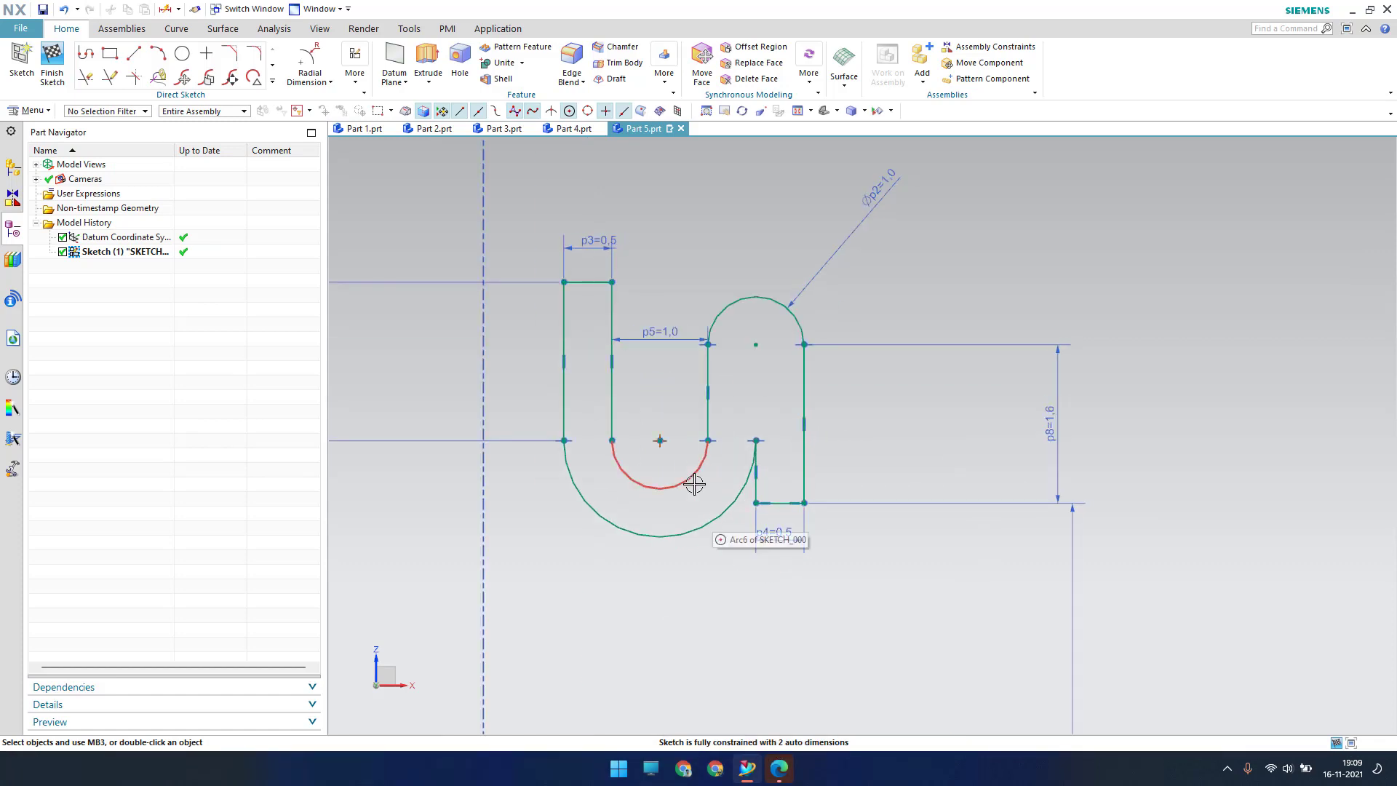
{"action": "left_click_drag", "start_coordinate": [702, 462], "coordinate": [674, 485]}
{"action": "key", "text": "c"}
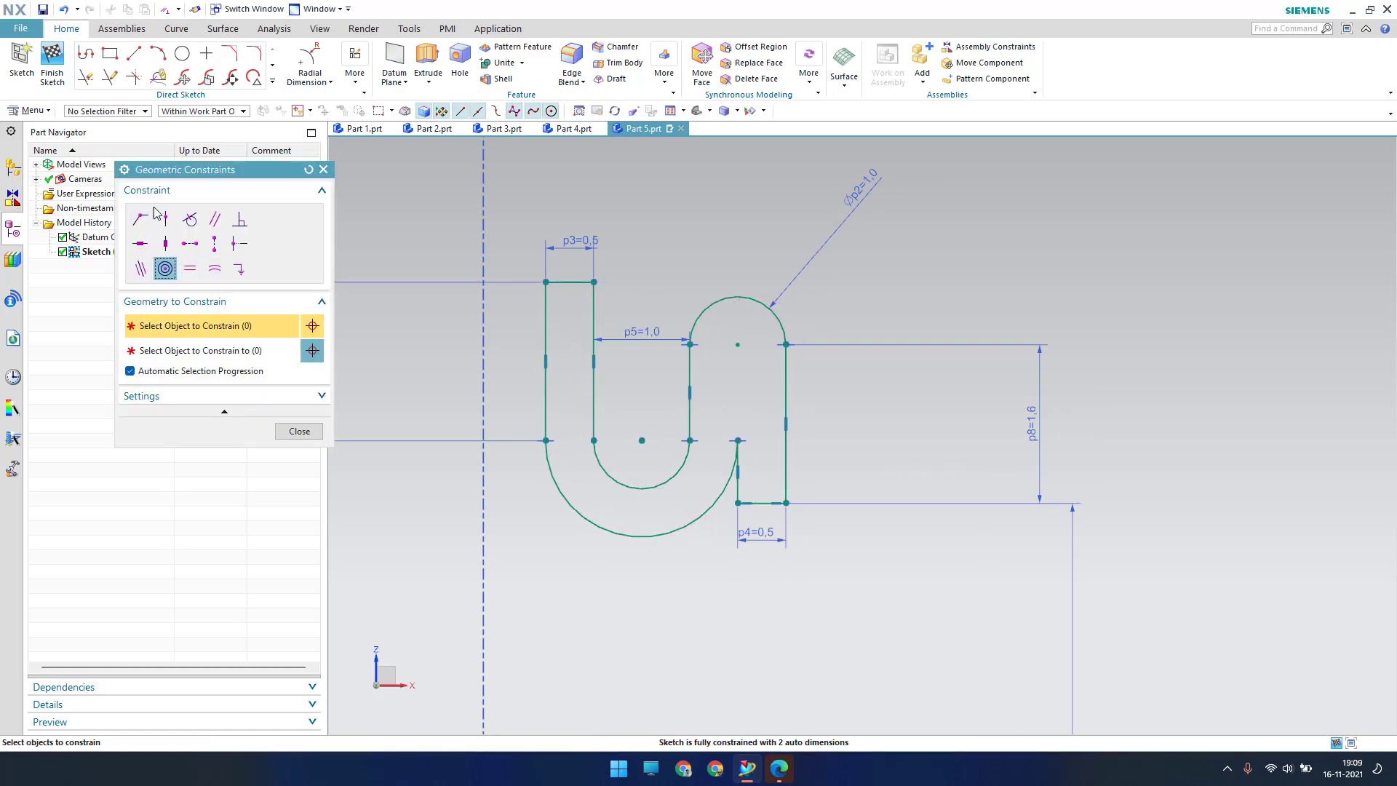
{"action": "left_click", "coordinate": [545, 283]}
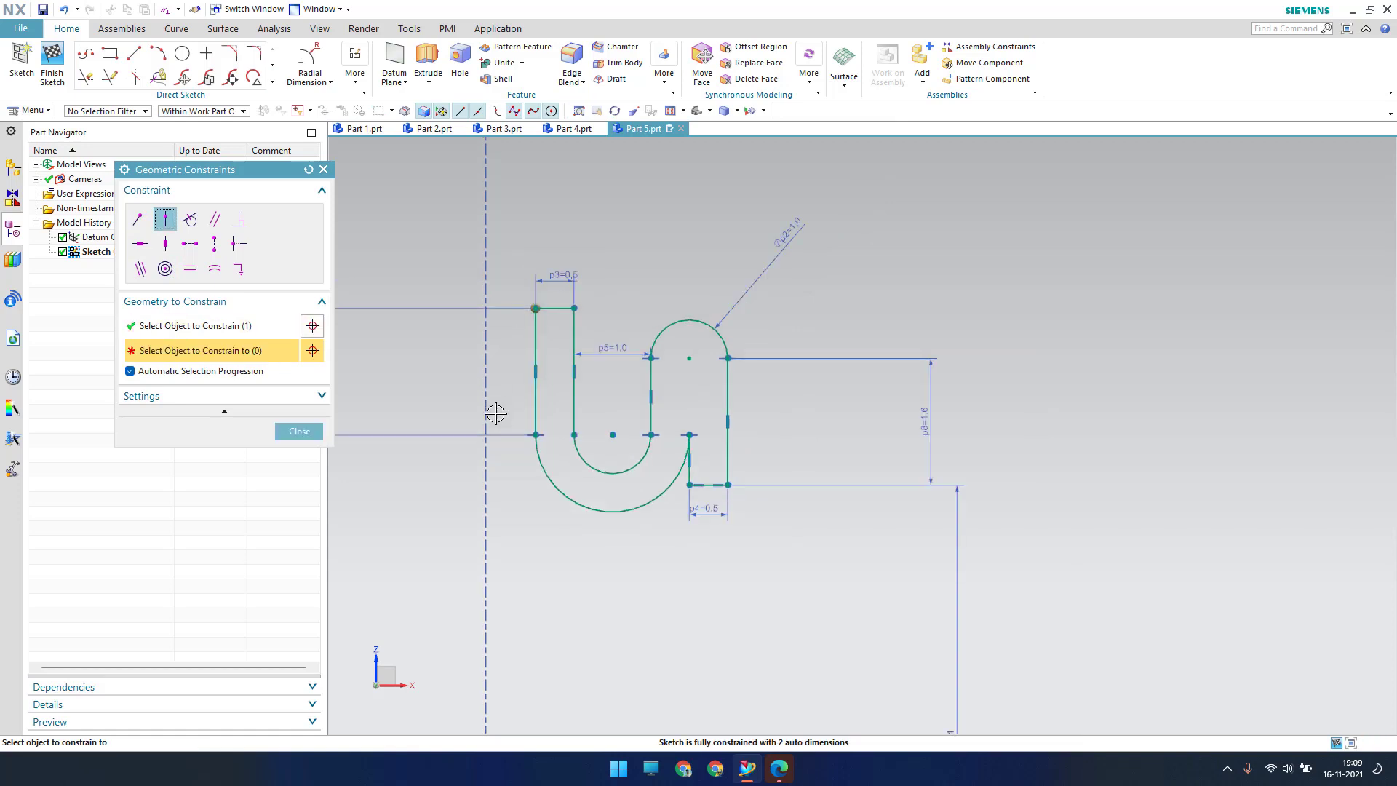
{"action": "scroll", "coordinate": [498, 416], "scroll_direction": "down", "scroll_amount": 5}
{"action": "left_click", "coordinate": [498, 539]}
{"action": "scroll", "coordinate": [540, 500], "scroll_direction": "up", "scroll_amount": 2}
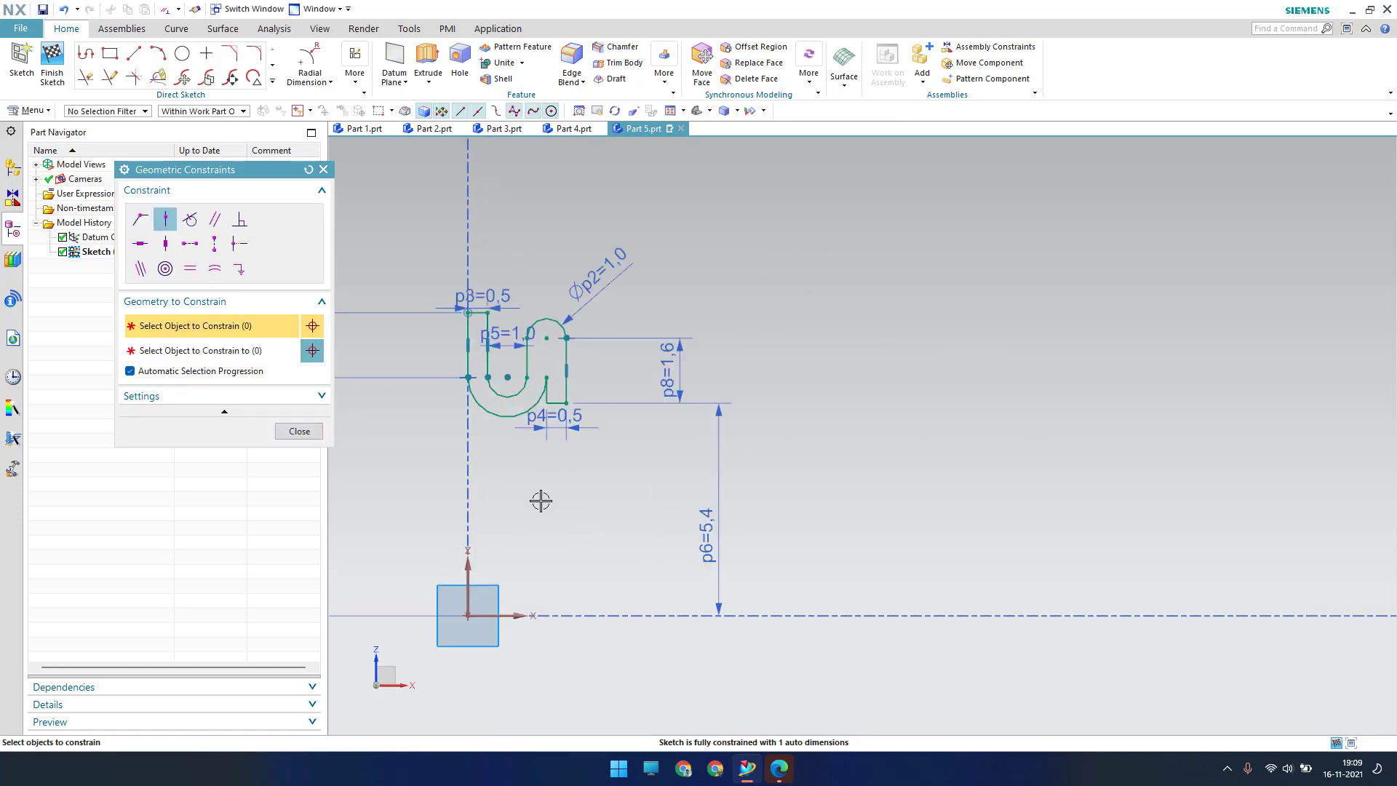
{"action": "left_click", "coordinate": [299, 431]}
Test the profile for remaining freedom by moving its lines, and constrain the flat-topped leg's short top line horizontal.
{"action": "scroll", "coordinate": [622, 502], "scroll_direction": "down", "scroll_amount": 4}
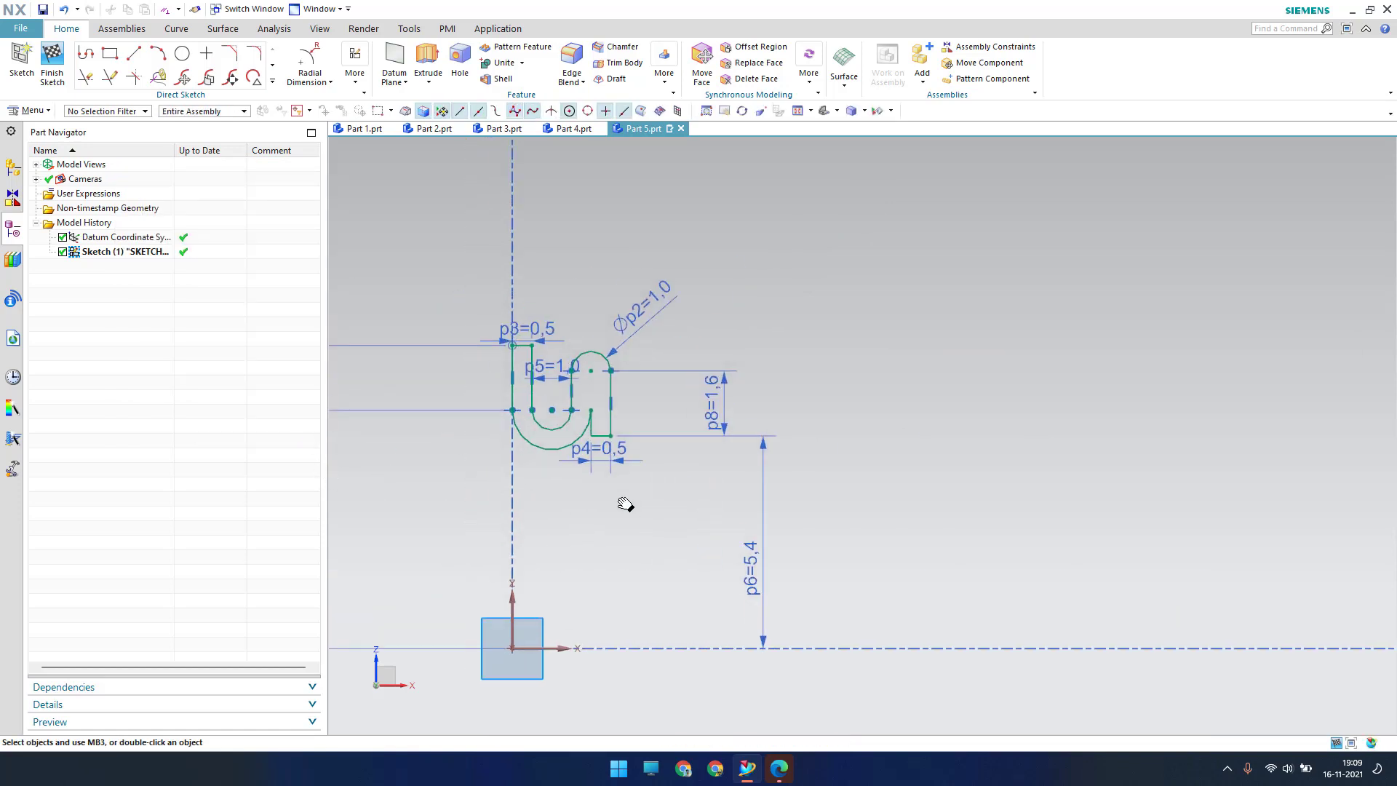
{"action": "scroll", "coordinate": [618, 492], "scroll_direction": "up", "scroll_amount": 8}
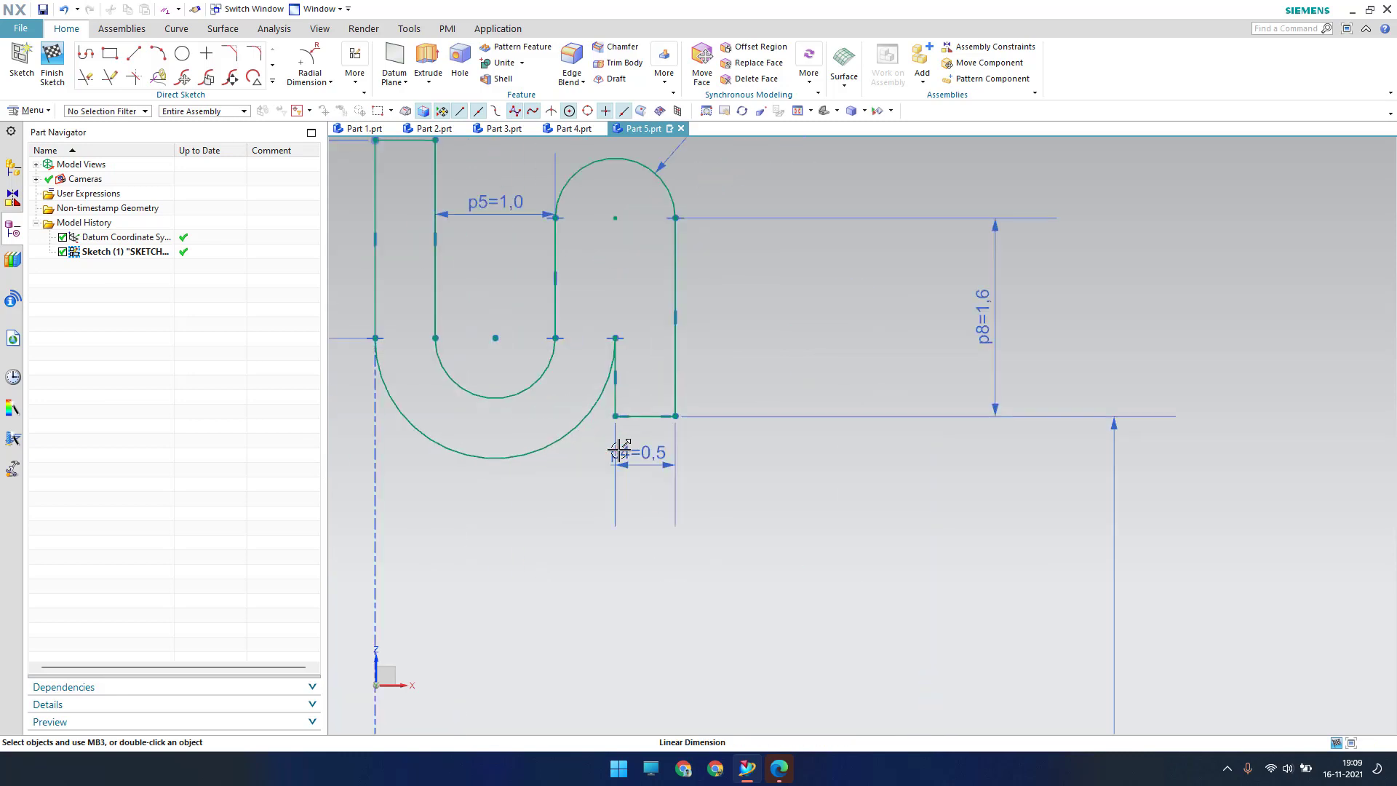
{"action": "scroll", "coordinate": [844, 534], "scroll_direction": "down", "scroll_amount": 2}
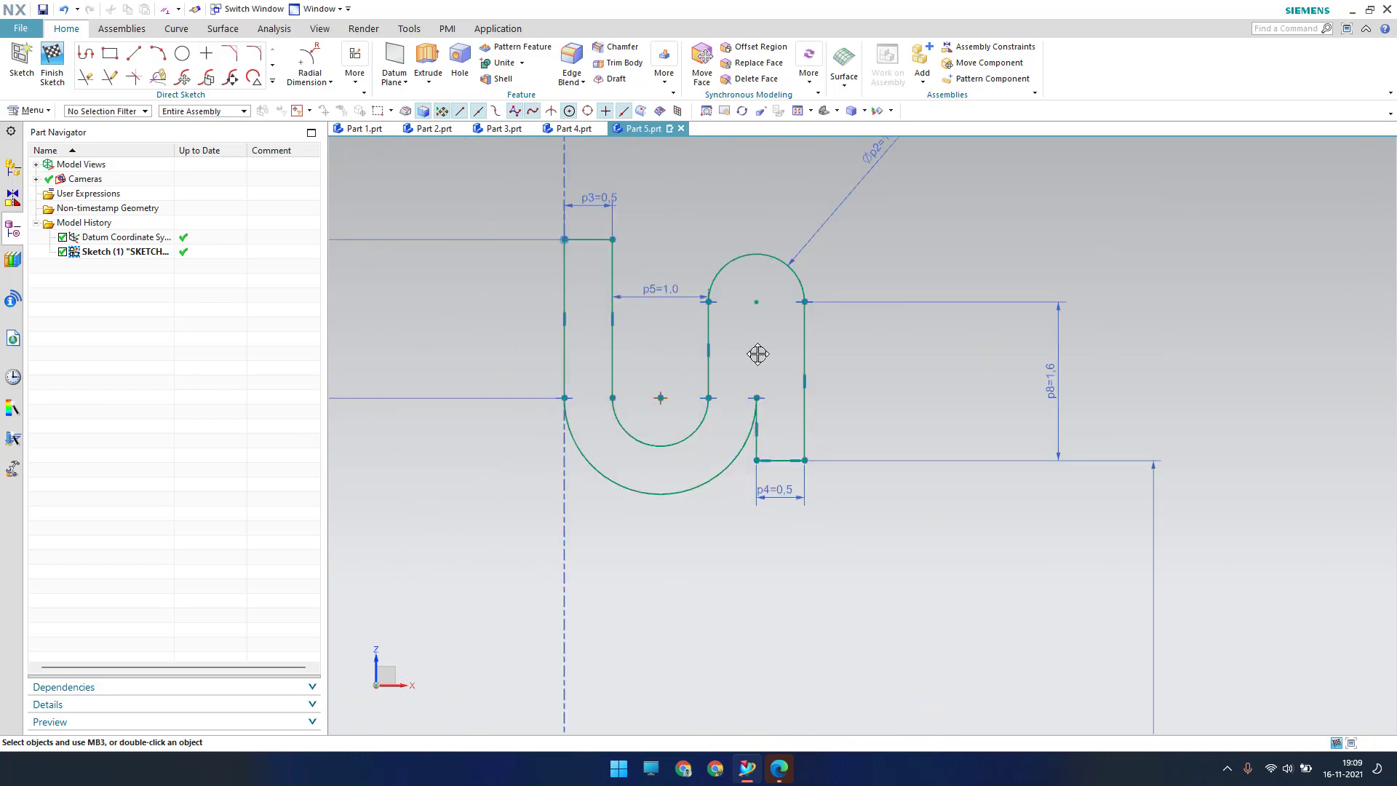
{"action": "left_click_drag", "start_coordinate": [754, 431], "coordinate": [757, 399]}
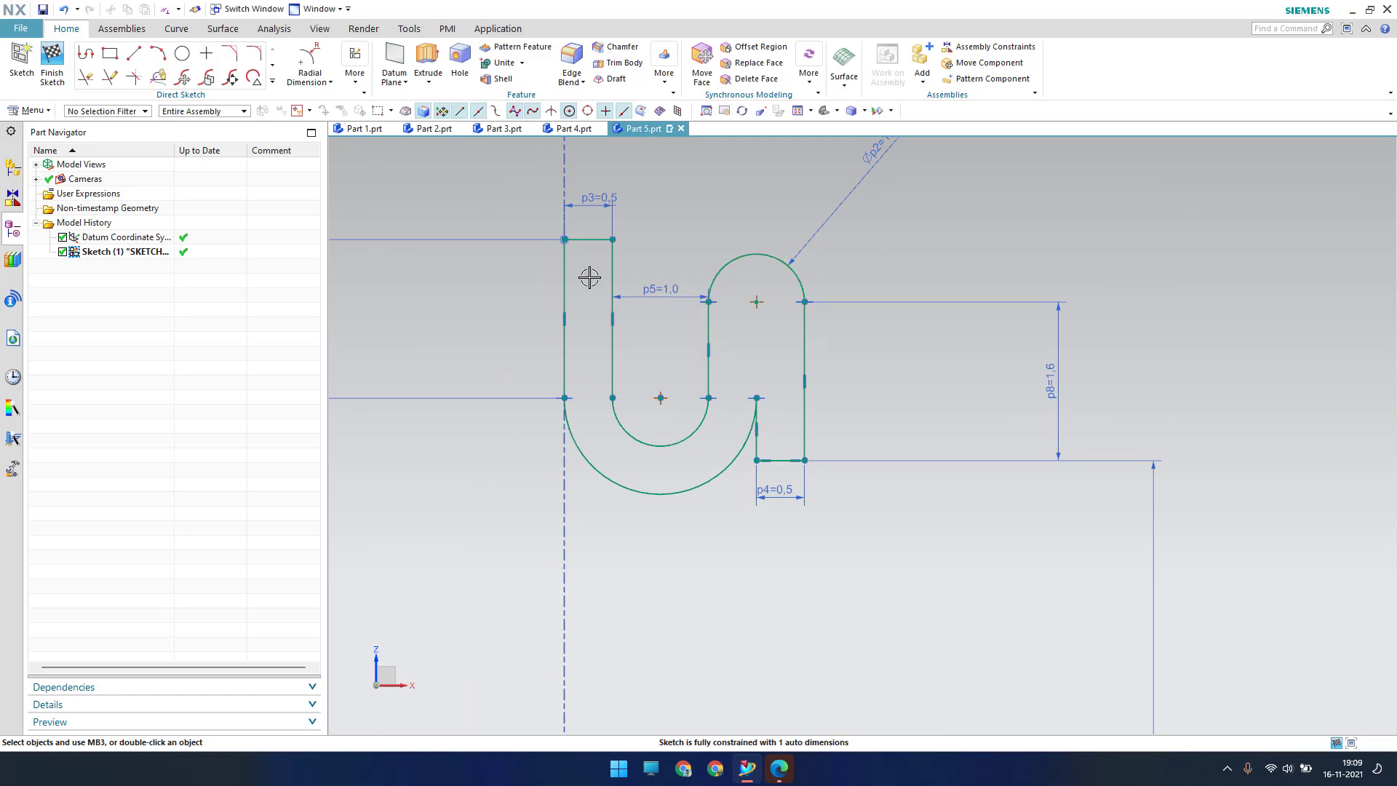
{"action": "left_click_drag", "start_coordinate": [610, 285], "coordinate": [713, 279]}
{"action": "mouse_move", "coordinate": [677, 333]}
{"action": "left_mouse_down"}
{"action": "mouse_move", "coordinate": [695, 268]}
{"action": "mouse_move", "coordinate": [704, 287]}
{"action": "left_mouse_up"}
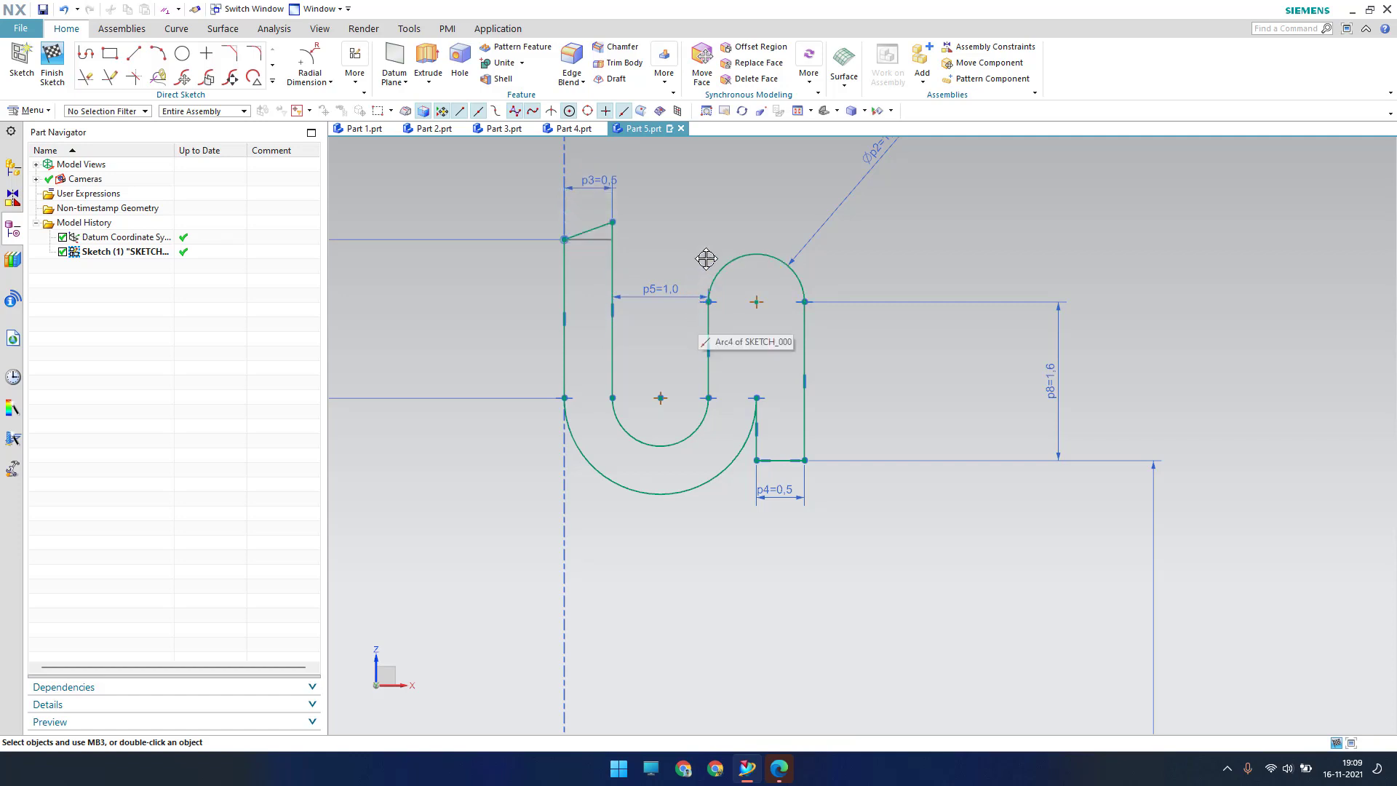
{"action": "right_click", "coordinate": [594, 220]}
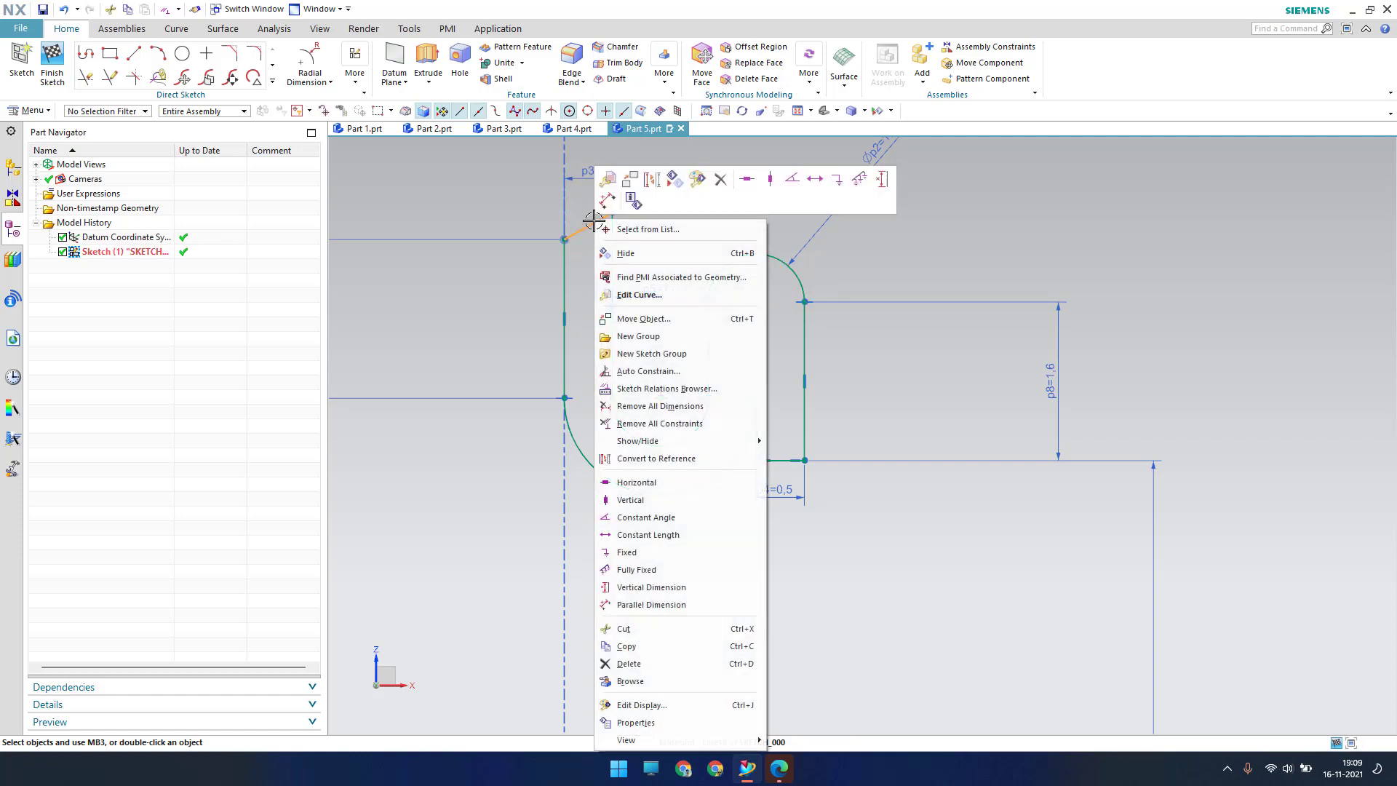
{"action": "left_click", "coordinate": [756, 180]}
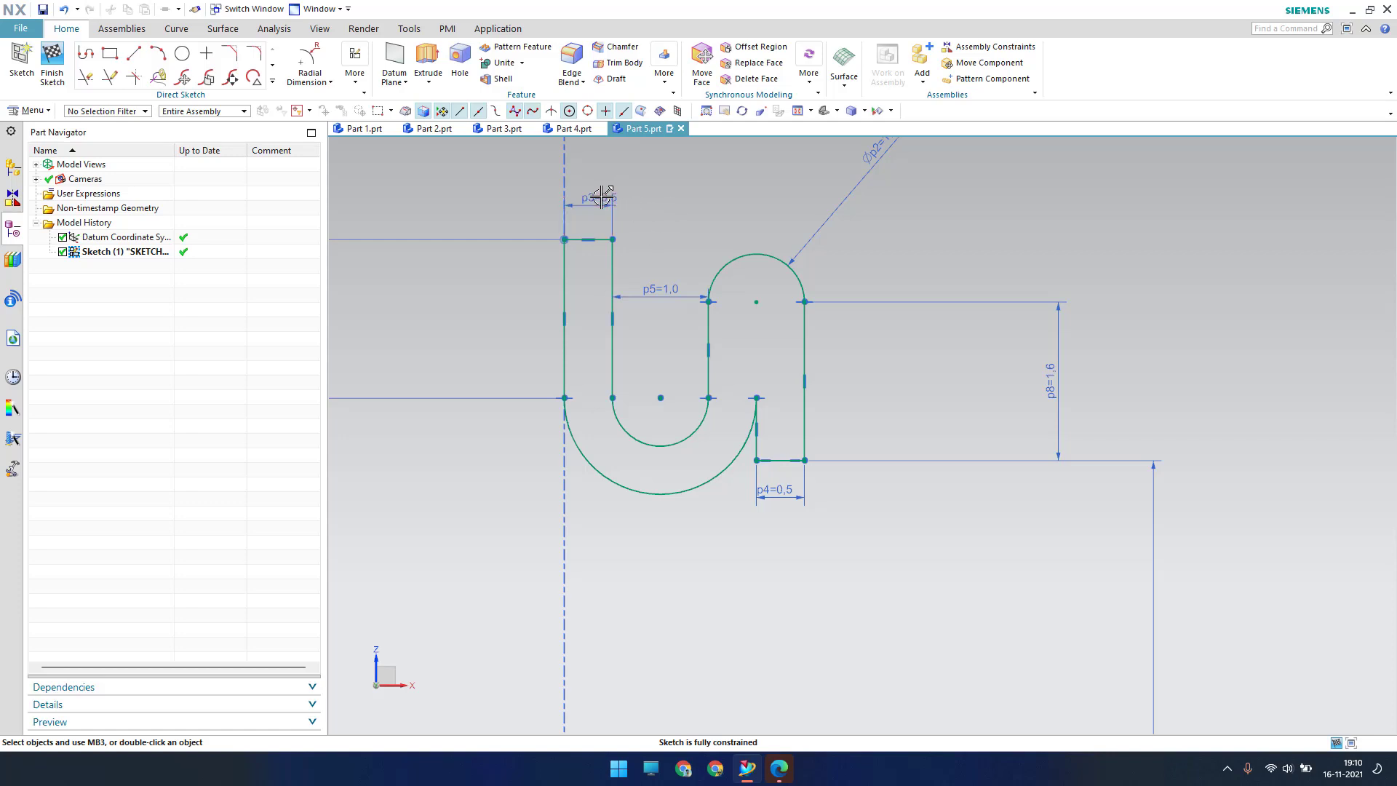
Move the flat-topped leg's 0.5 mm width dimension text clear of the profile, and finish the sketch.
{"action": "left_click_drag", "start_coordinate": [602, 196], "coordinate": [452, 206]}
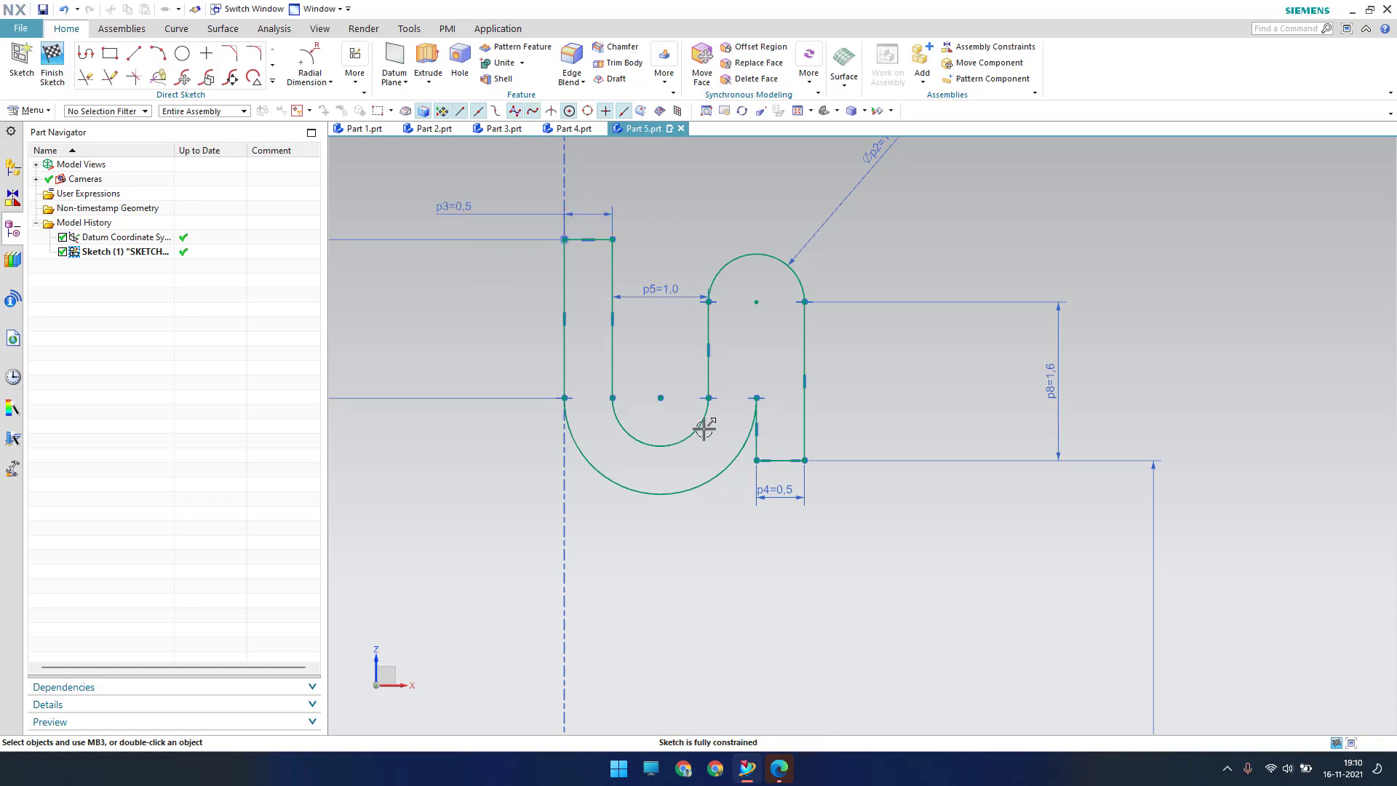
{"action": "scroll", "coordinate": [783, 539], "scroll_direction": "down", "scroll_amount": 2}
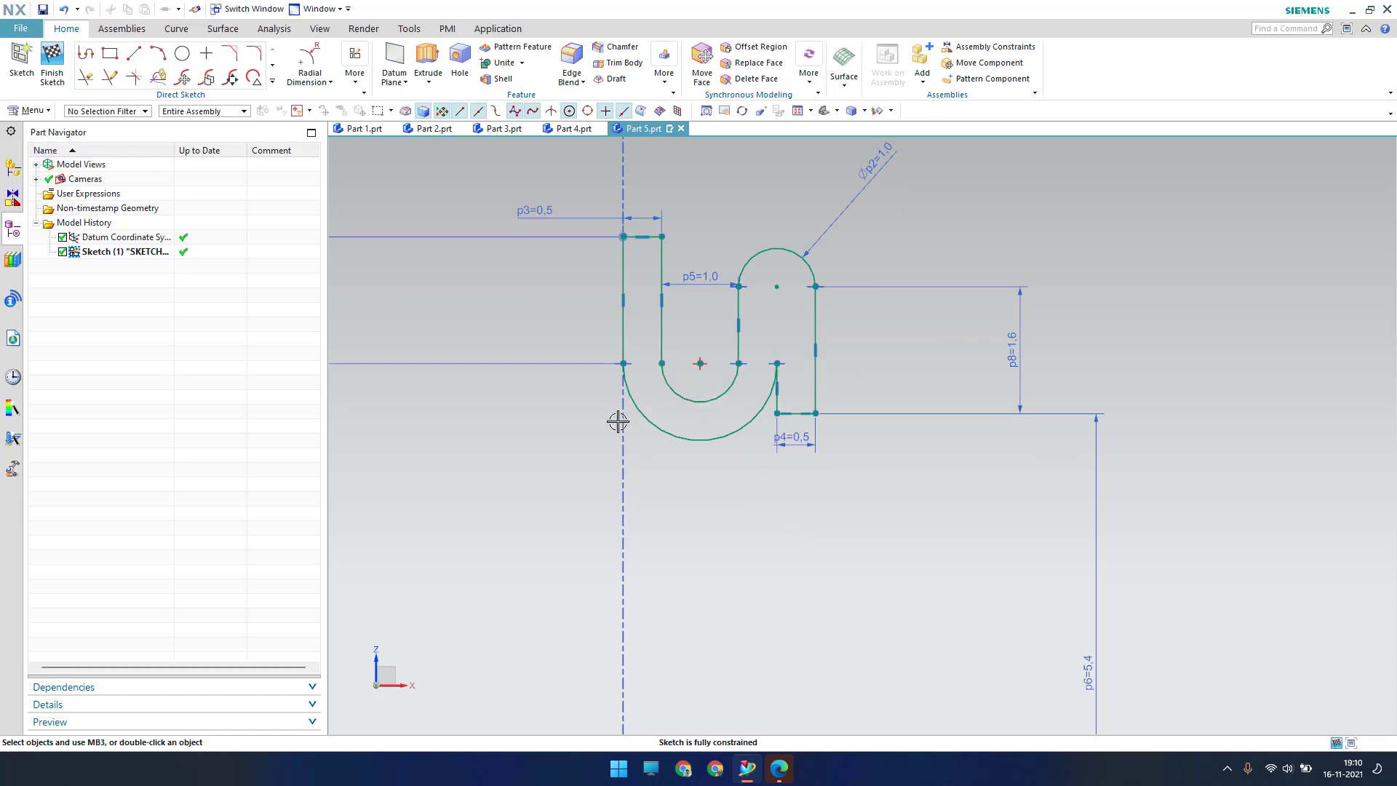
{"action": "left_click", "coordinate": [56, 73]}
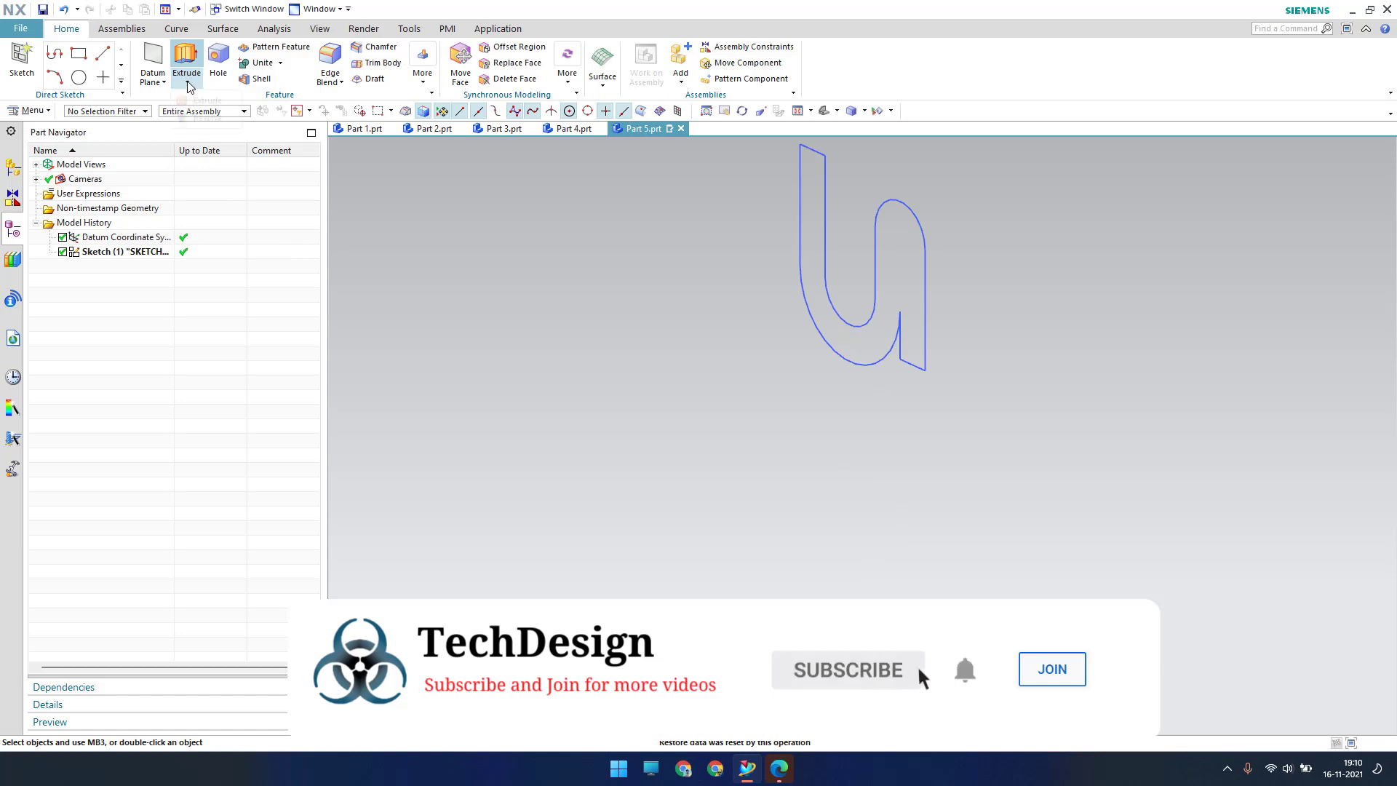
Revolve the sketch profile 360° about the X axis through the datum origin as a solid body.
{"action": "left_click", "coordinate": [186, 61]}
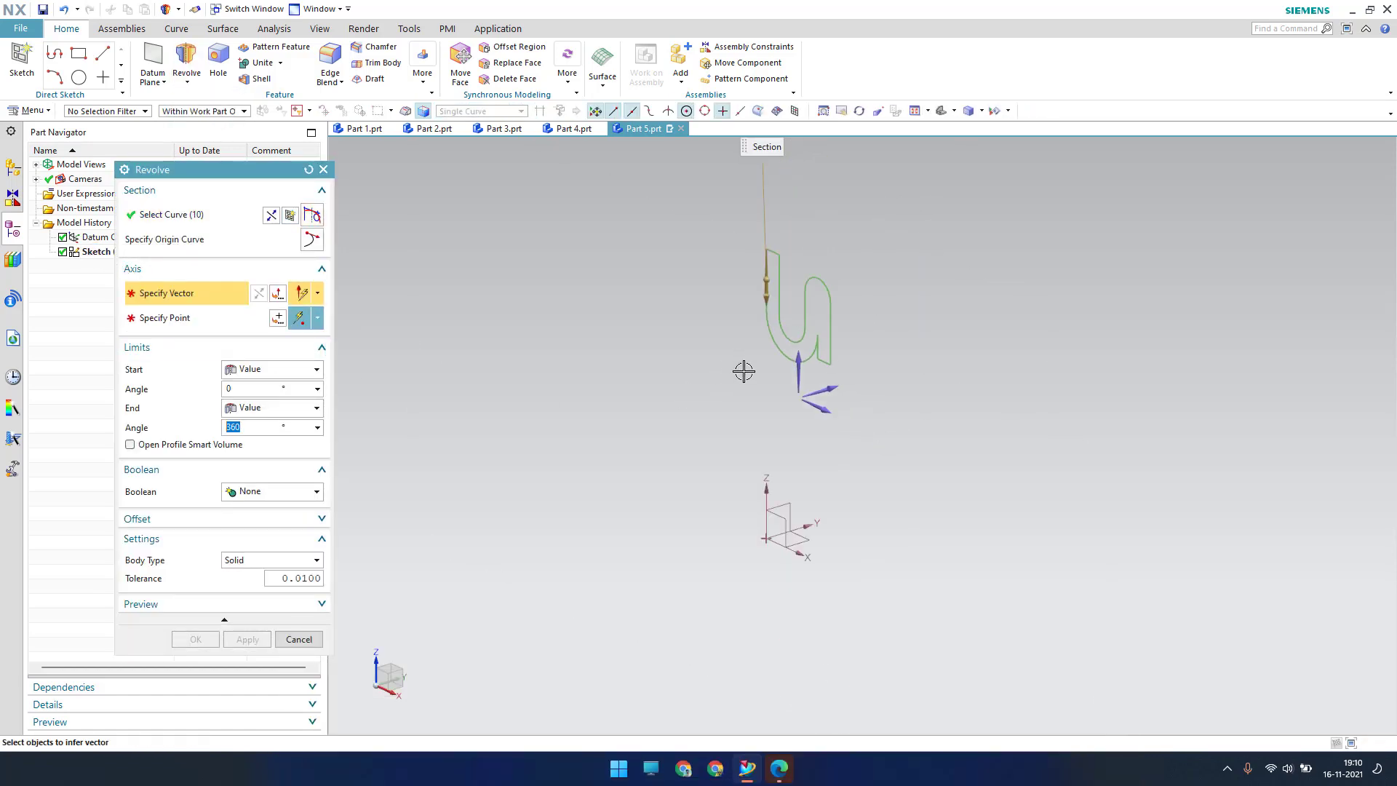
{"action": "left_click", "coordinate": [766, 291]}
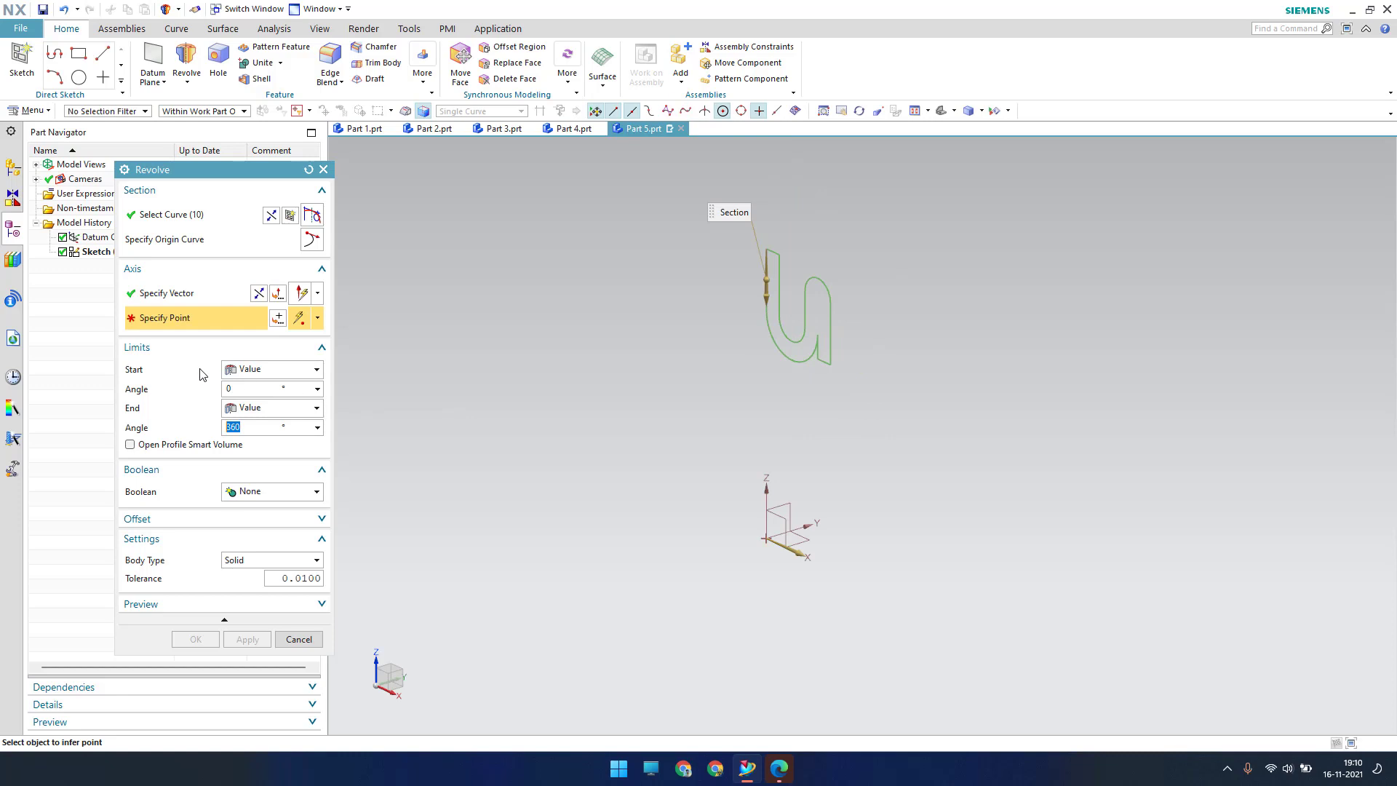
{"action": "left_click", "coordinate": [766, 538]}
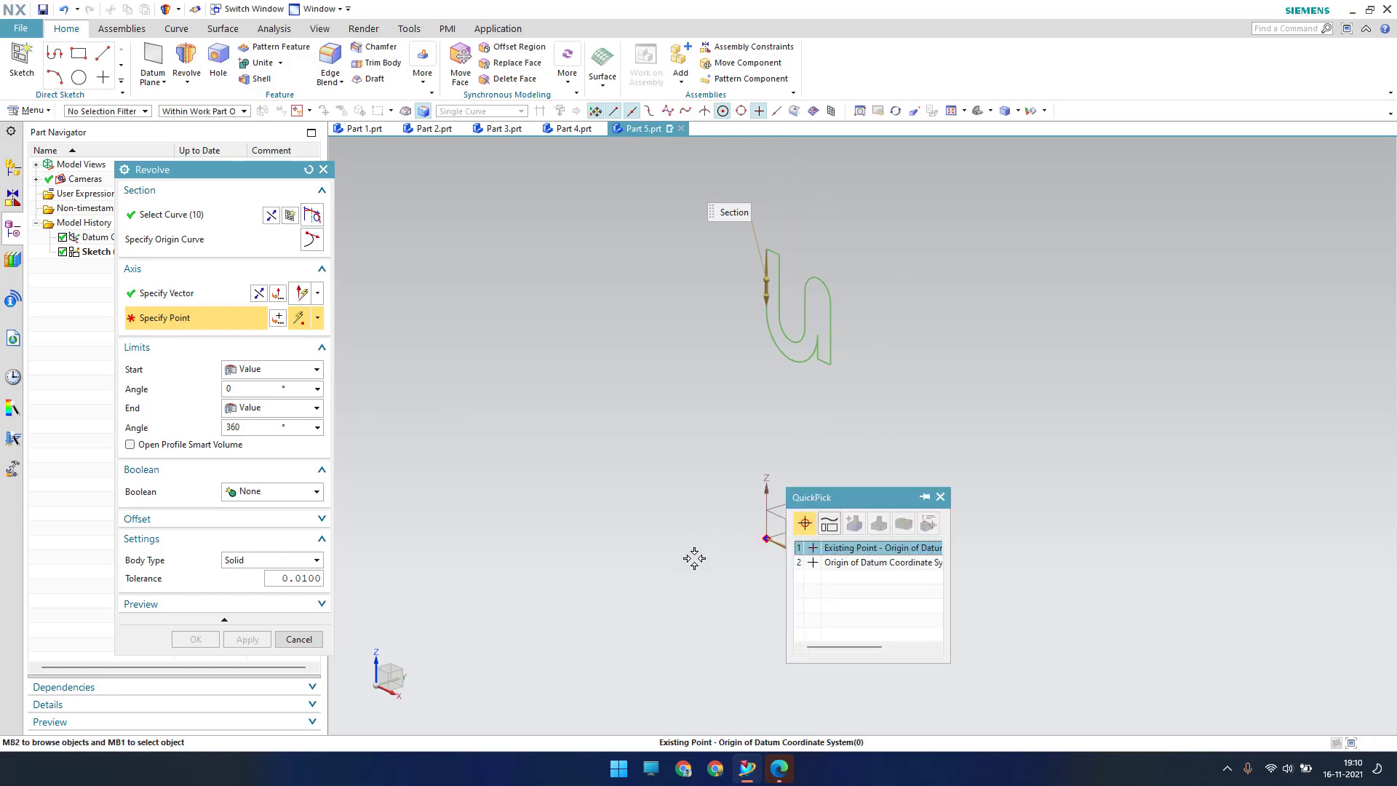
{"action": "left_click", "coordinate": [938, 551]}
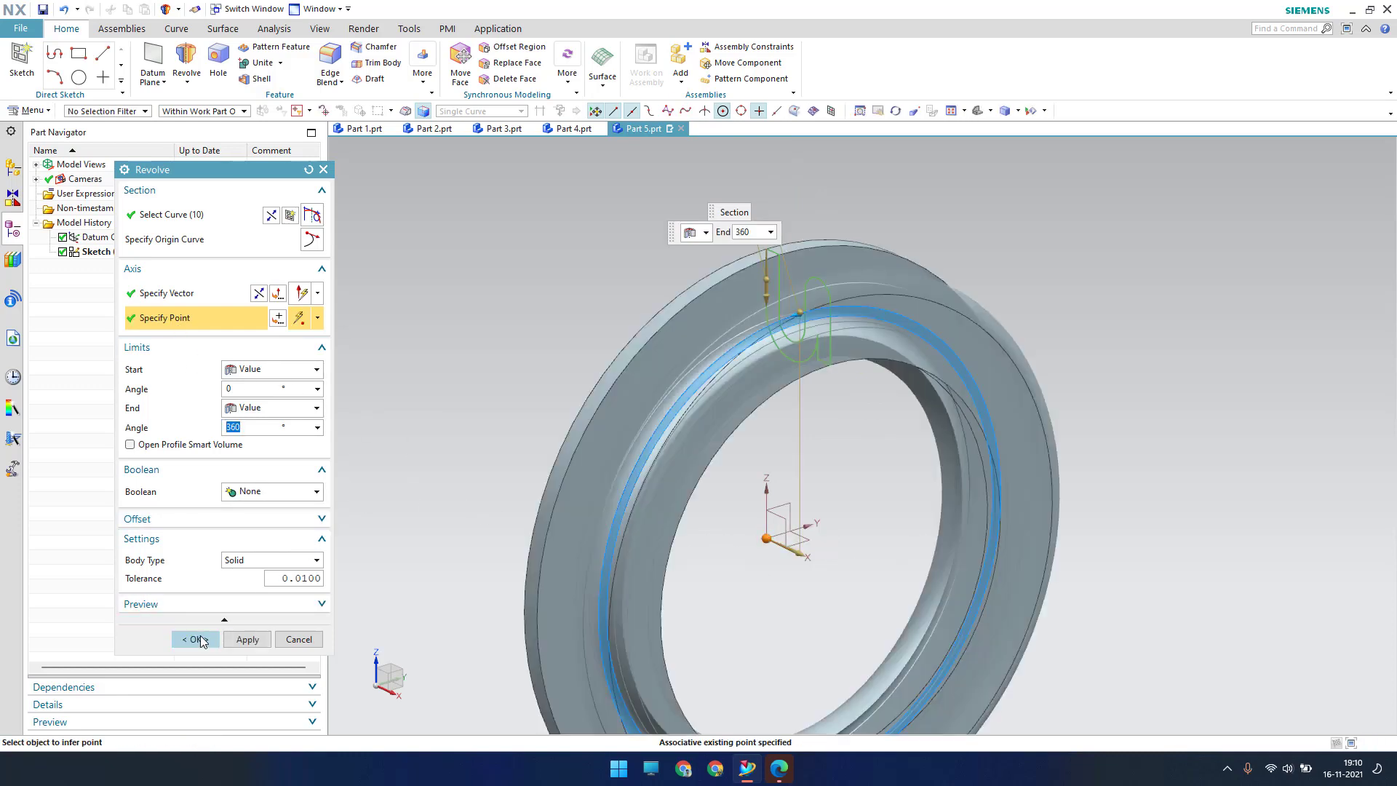
{"action": "left_click", "coordinate": [199, 638]}
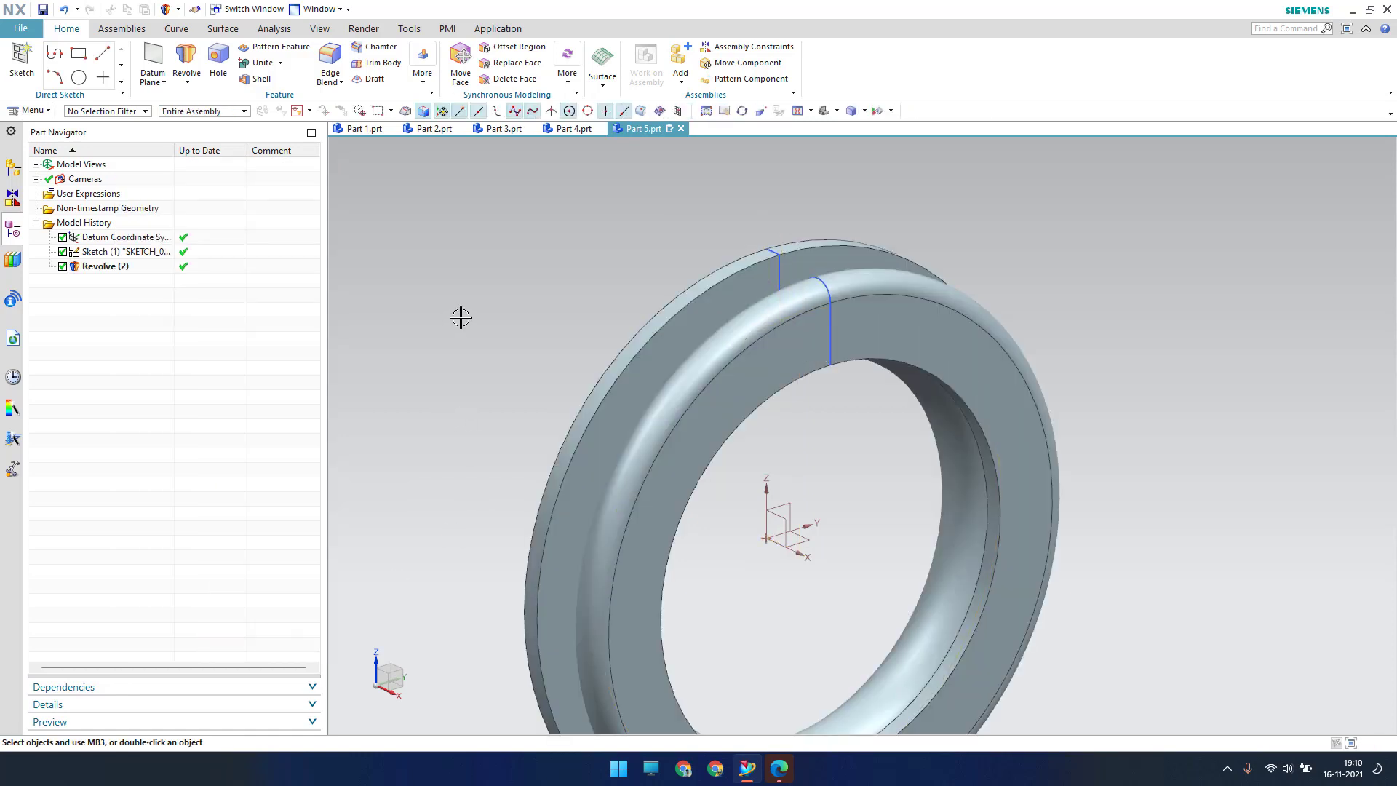
Hide everything except the solid bodies, leaving the sketch and datum out of view, and save the part.
{"action": "key", "text": "ctrl+w"}
{"action": "left_click", "coordinate": [327, 206]}
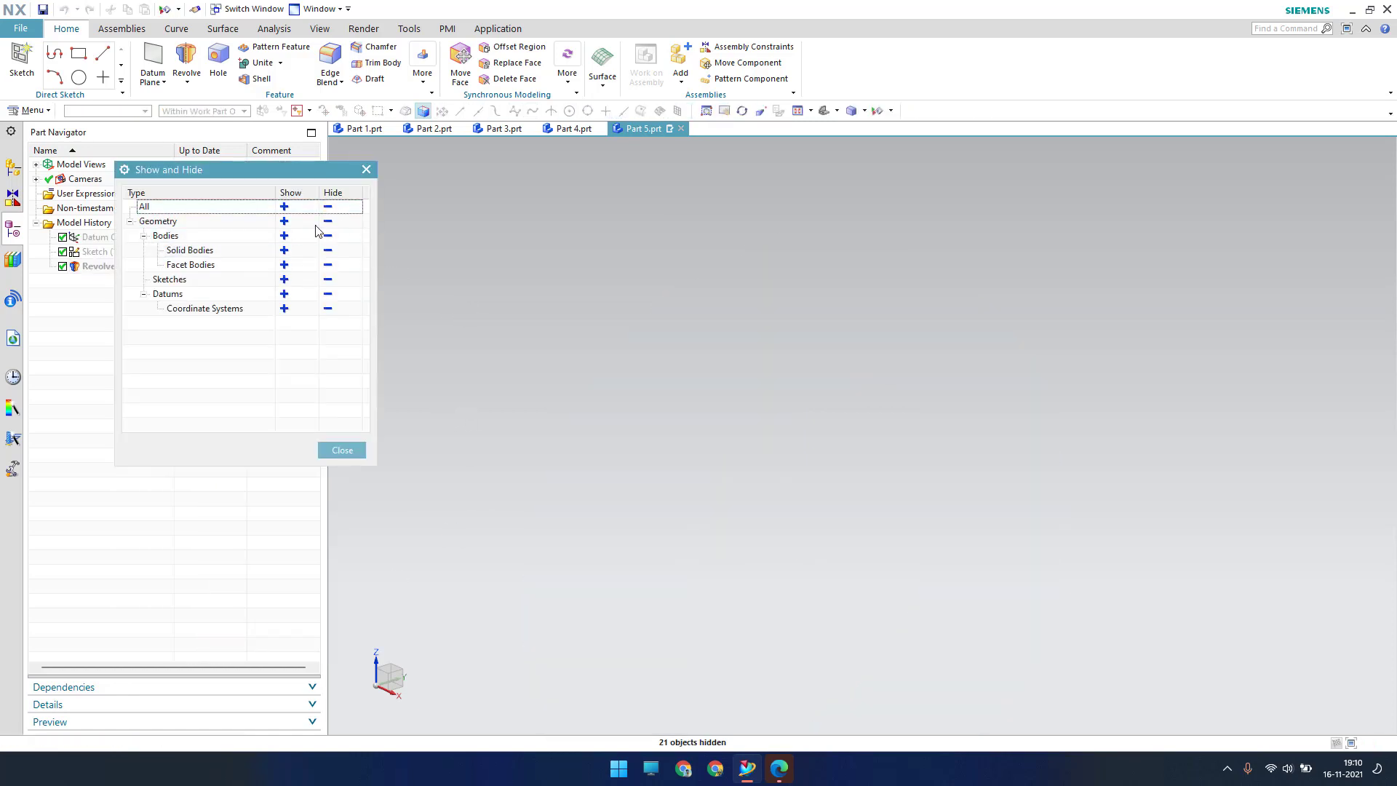
{"action": "left_click", "coordinate": [283, 249]}
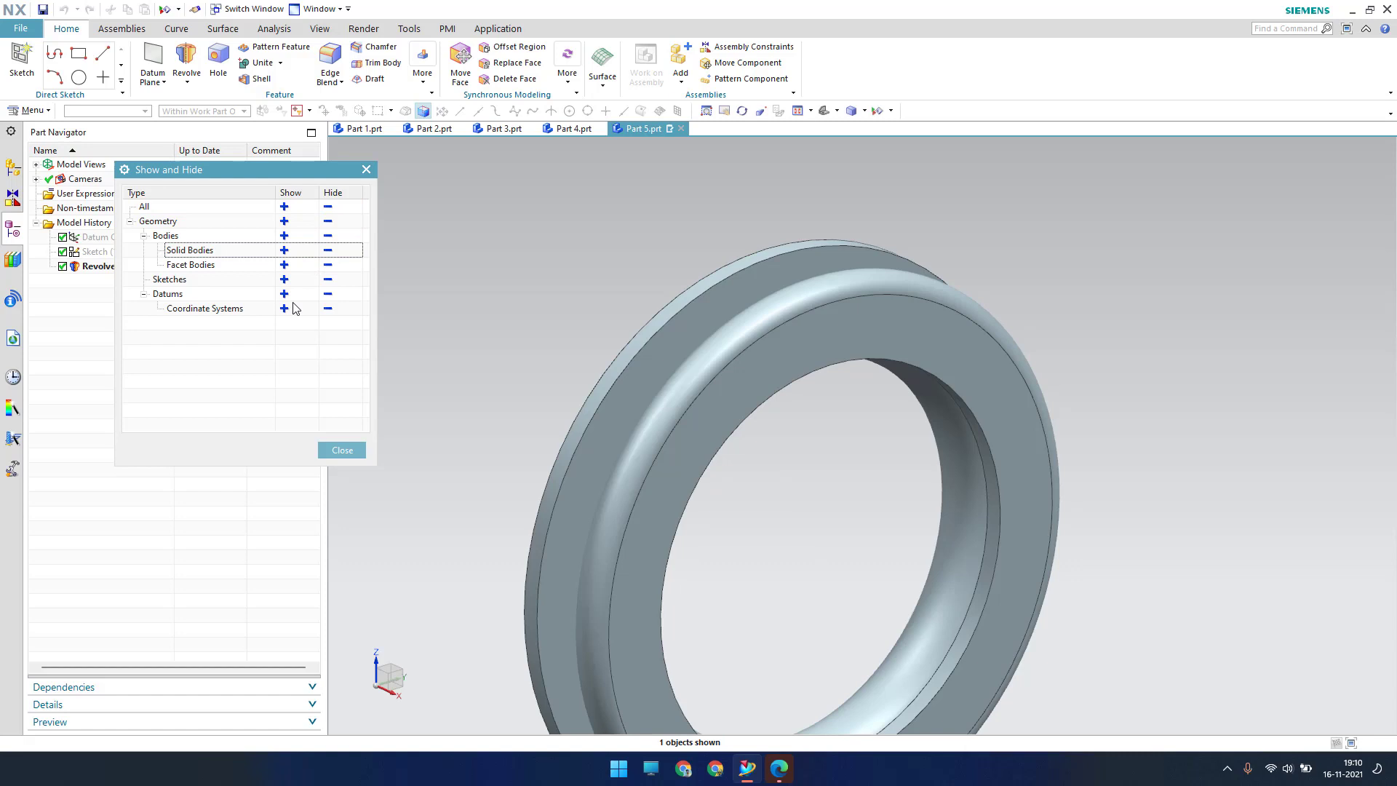
{"action": "left_click", "coordinate": [331, 446]}
{"action": "left_click", "coordinate": [42, 9]}
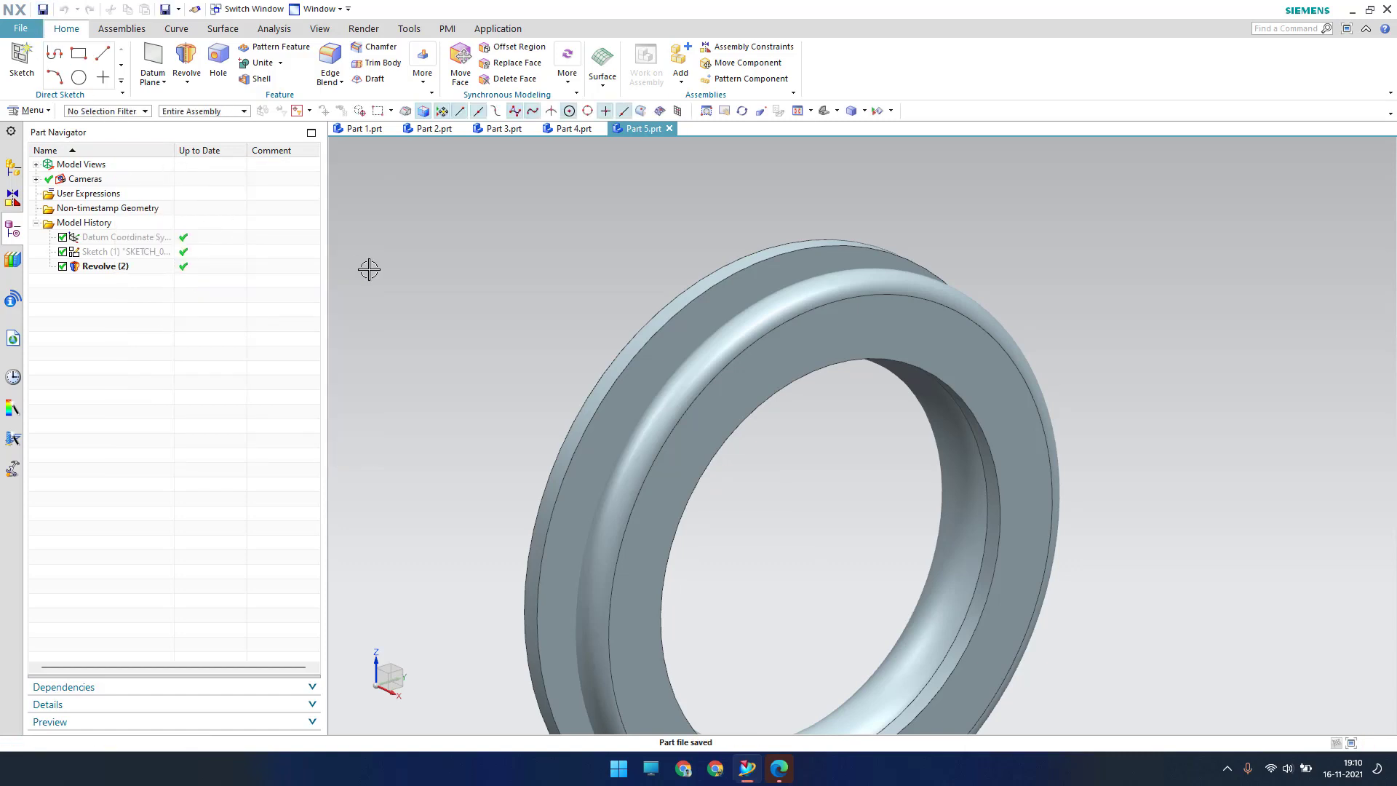
Create a new millimetre Model part named Part 6.prt in the Spark Plug folder.
{"action": "left_click", "coordinate": [22, 29]}
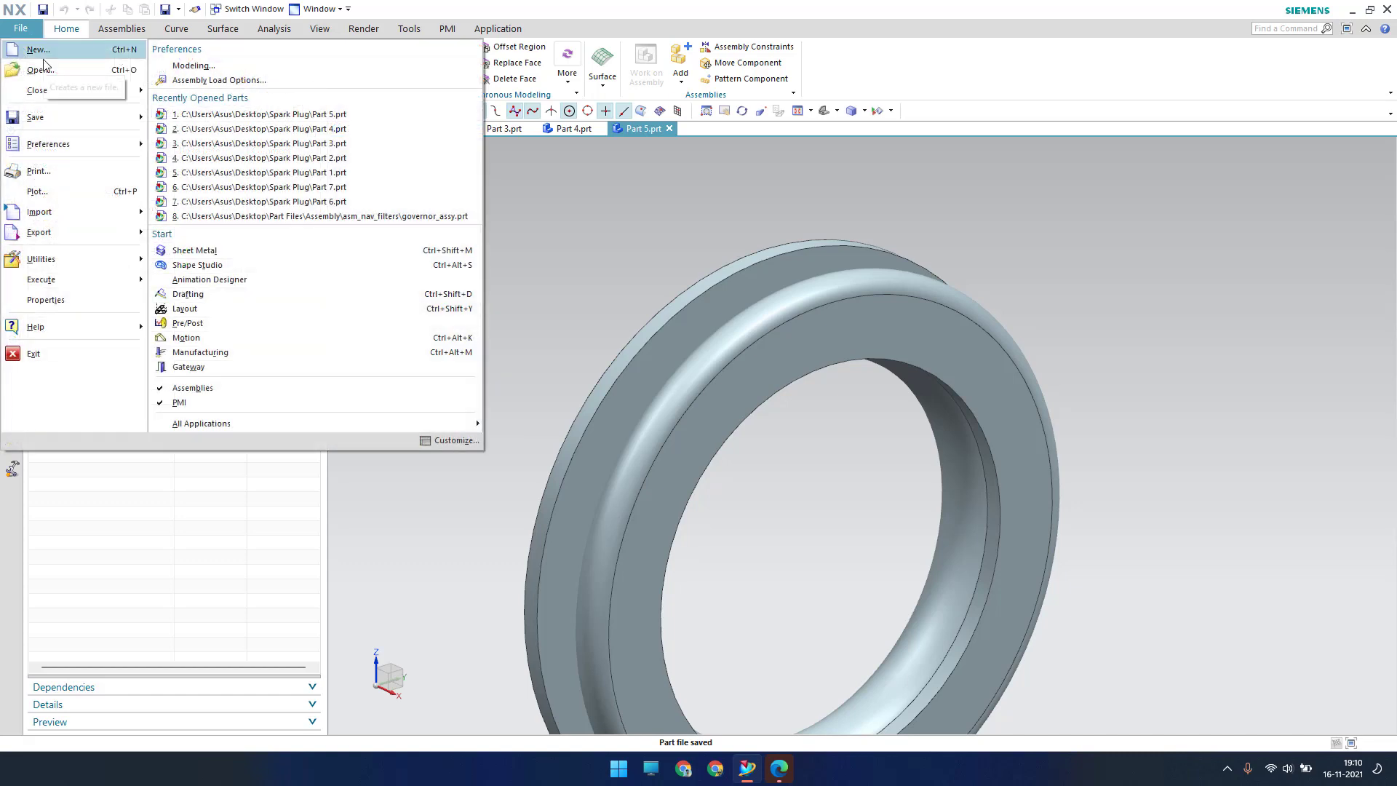
{"action": "left_click", "coordinate": [44, 58]}
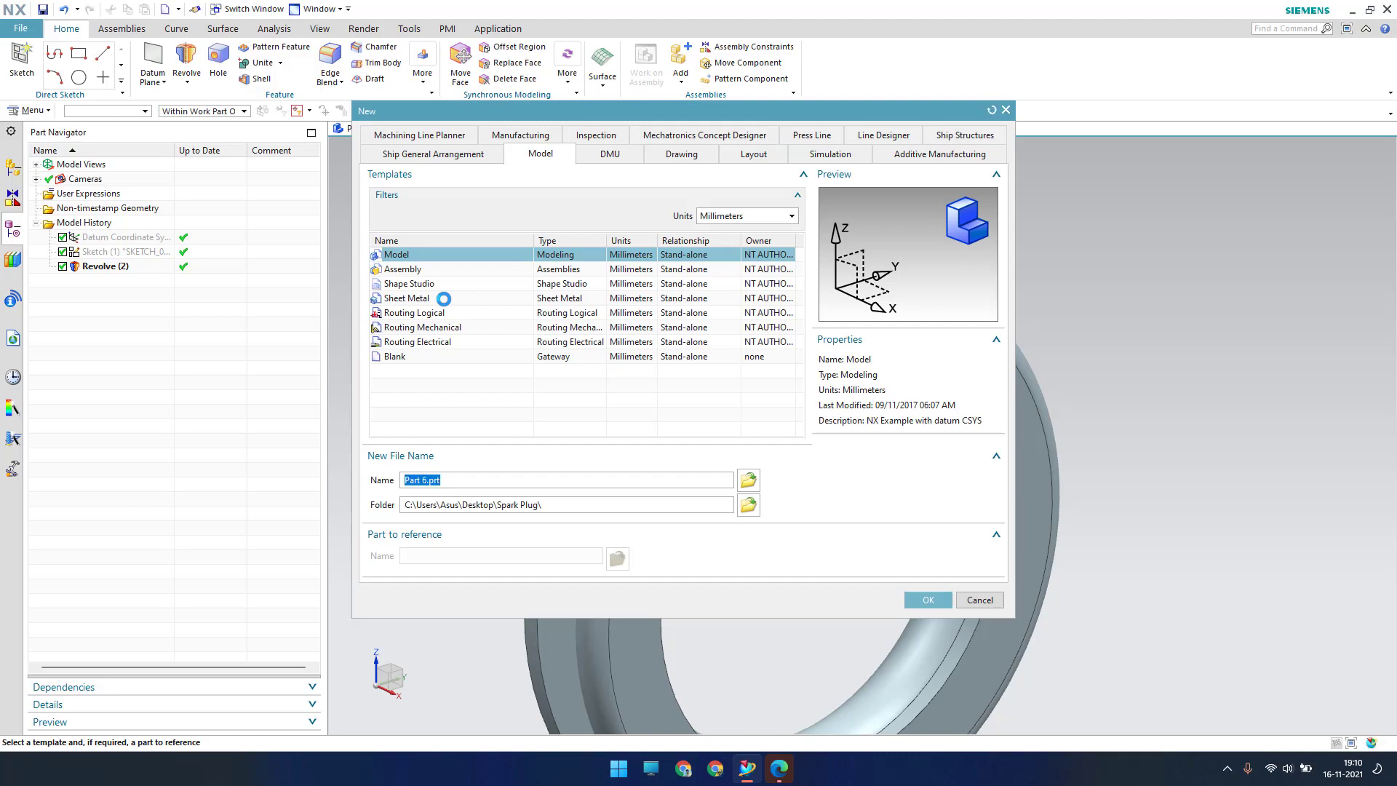
{"action": "key", "text": "Return"}
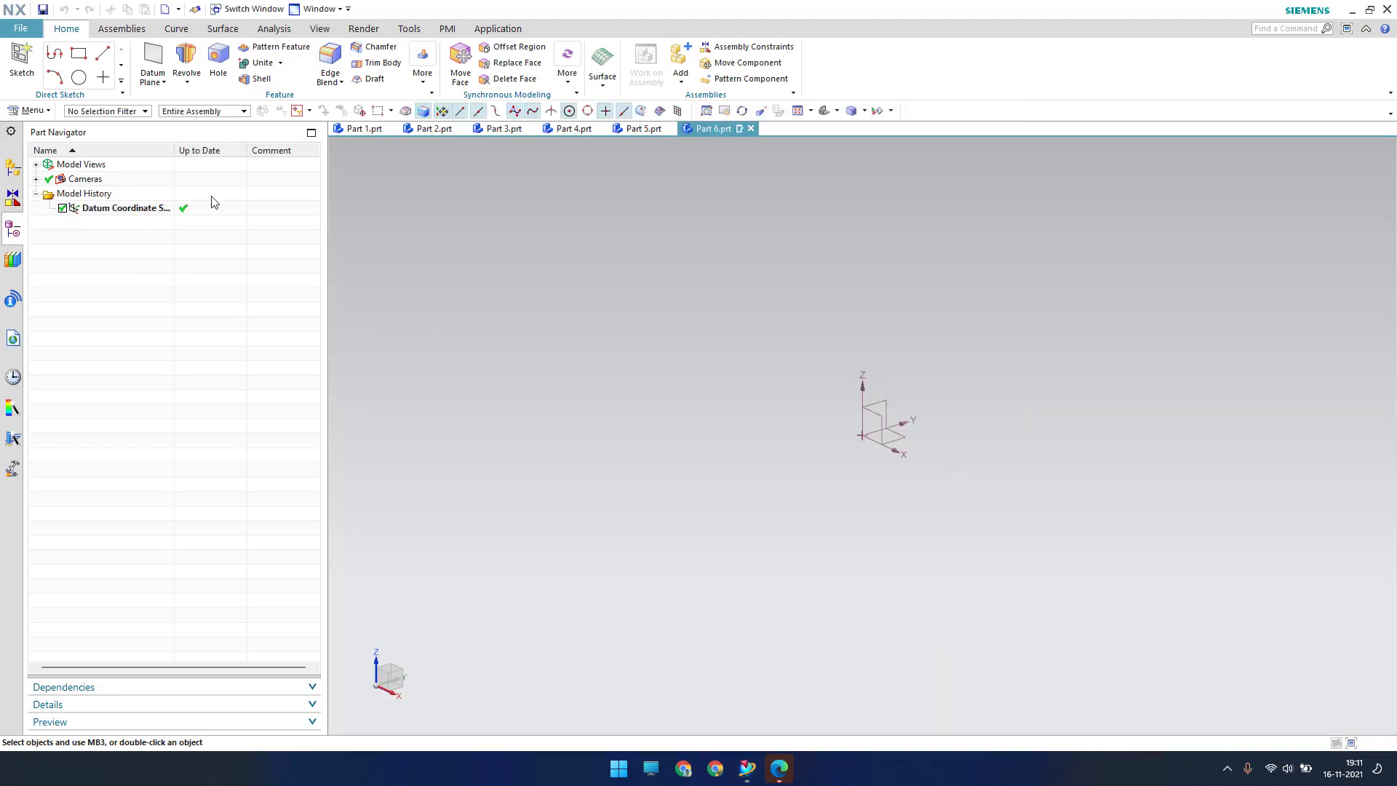
Start a new sketch on the XZ plane of the datum coordinate system.
{"action": "left_click", "coordinate": [22, 60]}
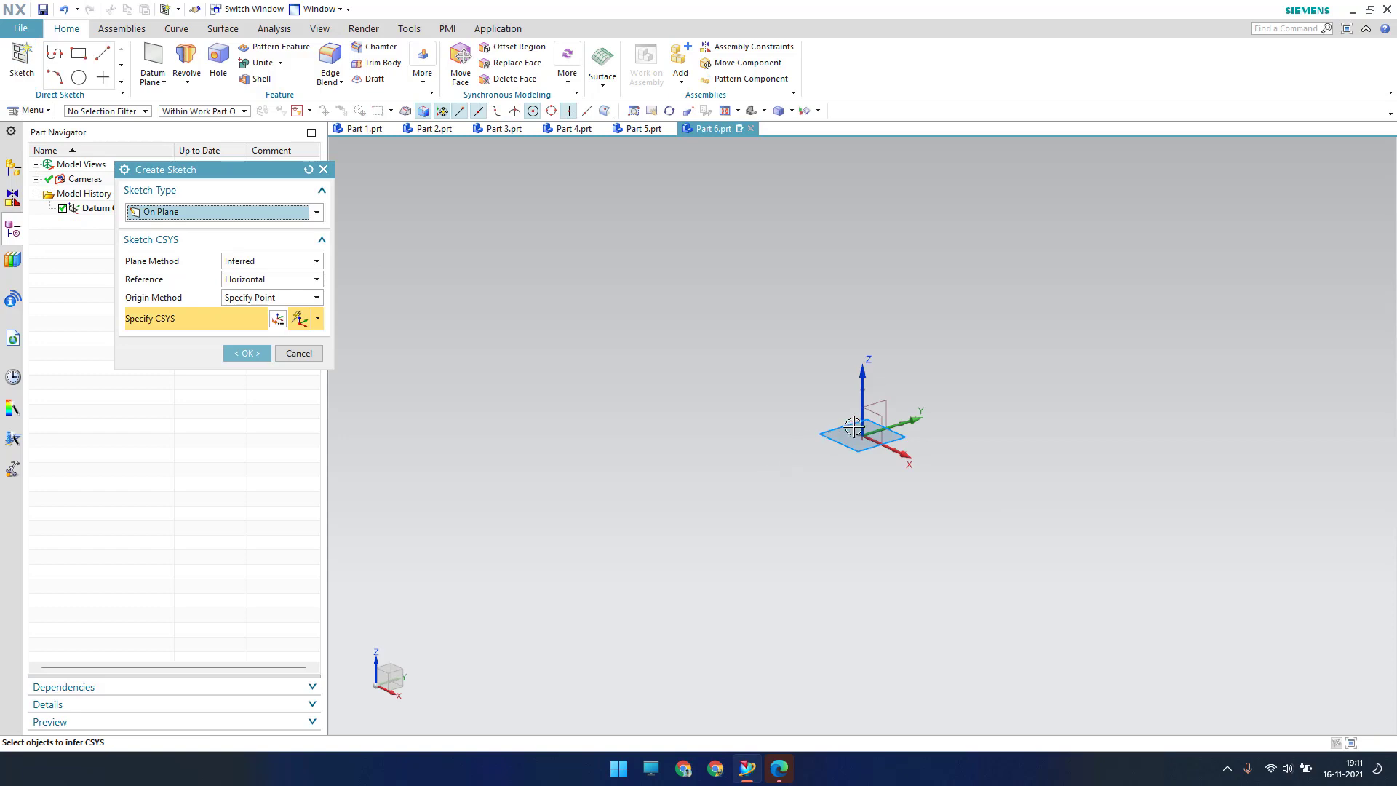
{"action": "left_click", "coordinate": [848, 430]}
{"action": "key", "text": "Return"}
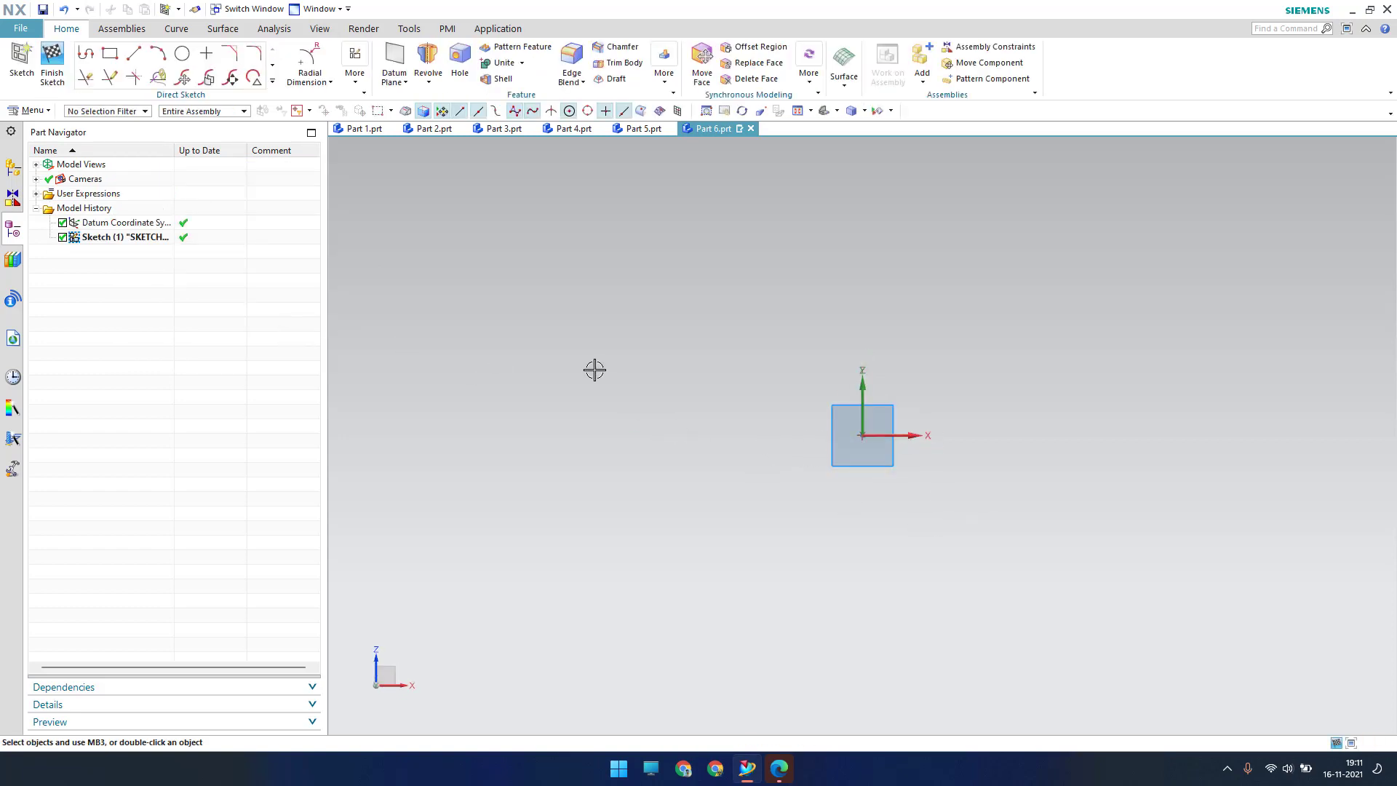
Sketch a closed six-line profile about 20 mm long above the origin, with a stepped lower side joined by a sloped line.
{"action": "left_click", "coordinate": [133, 55]}
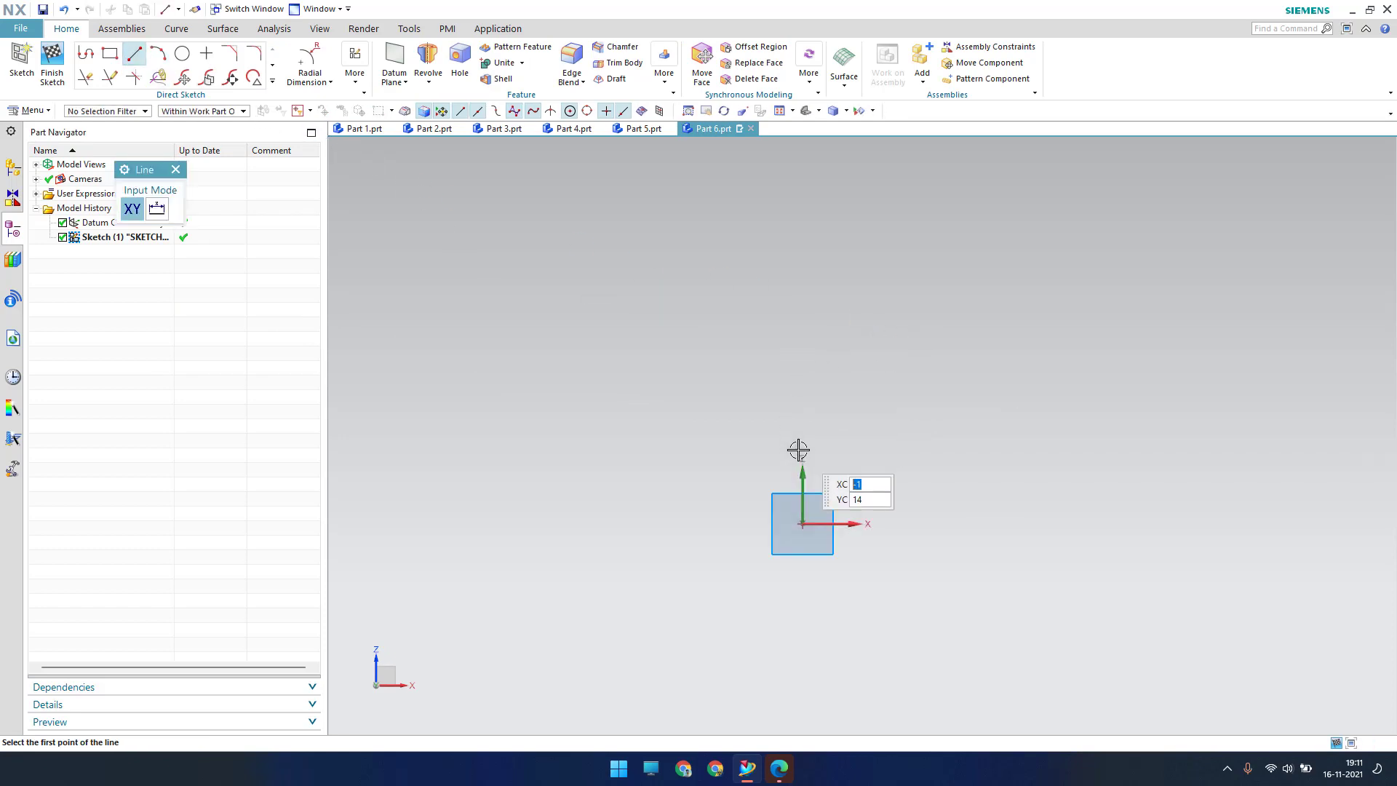
{"action": "left_click", "coordinate": [800, 441]}
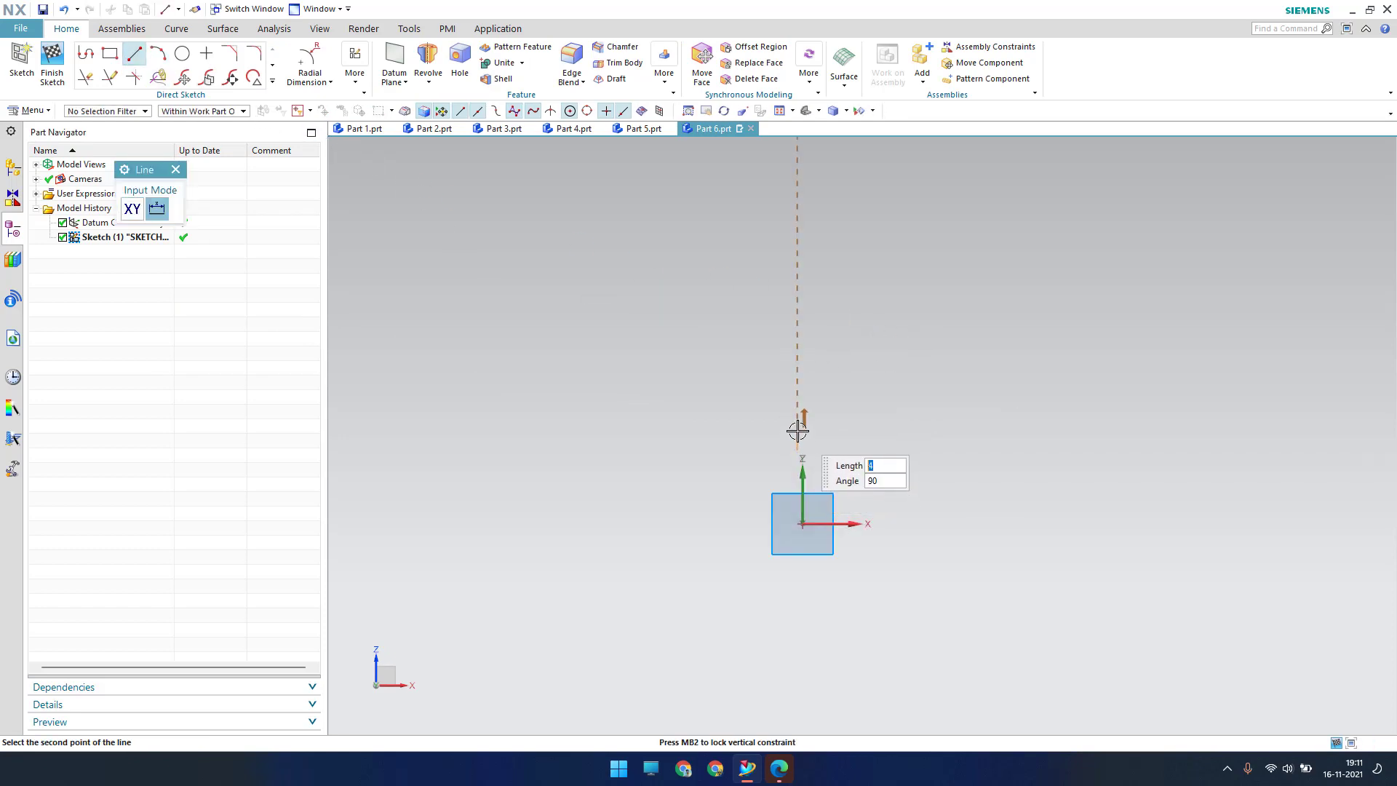
{"action": "key", "text": "Escape"}
{"action": "key", "text": "l"}
{"action": "left_click", "coordinate": [802, 429]}
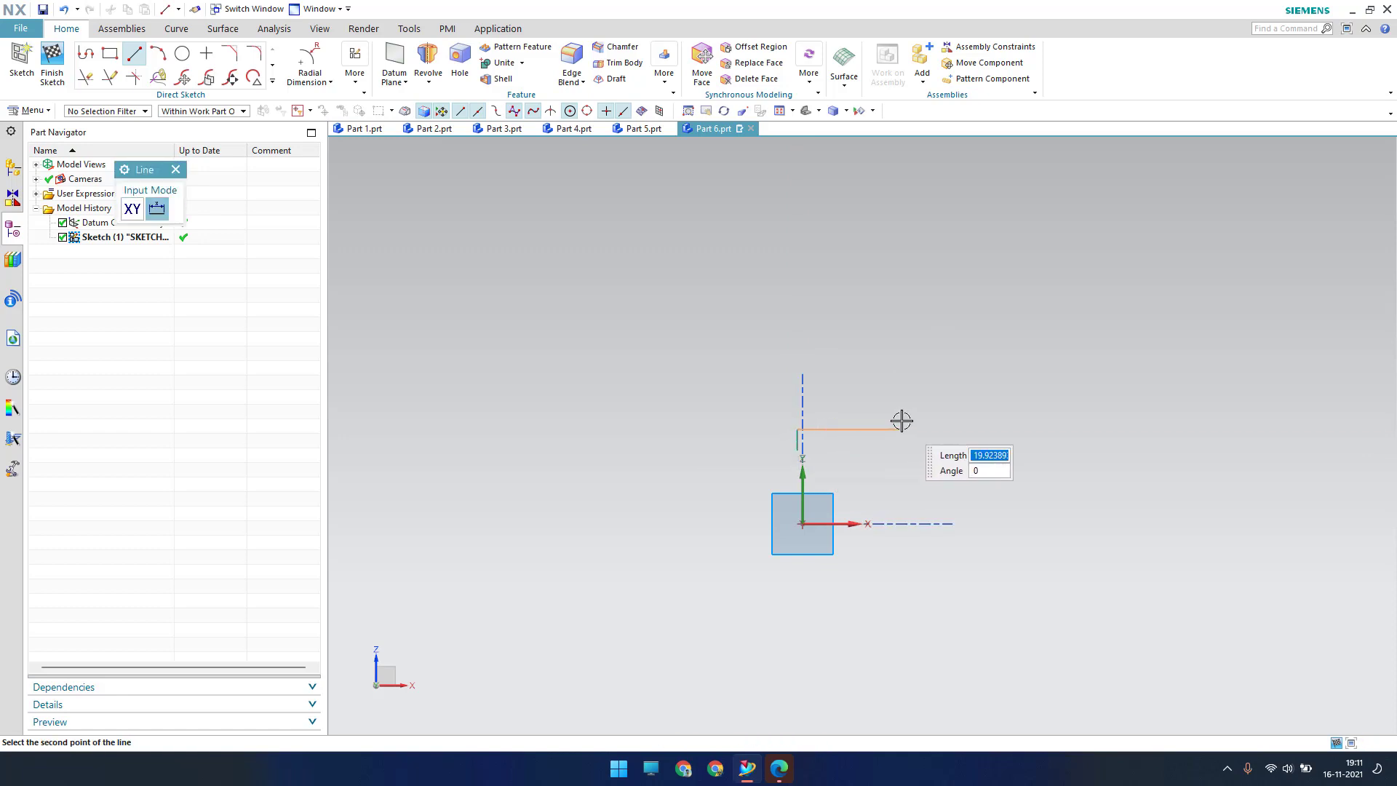
{"action": "left_click", "coordinate": [901, 430]}
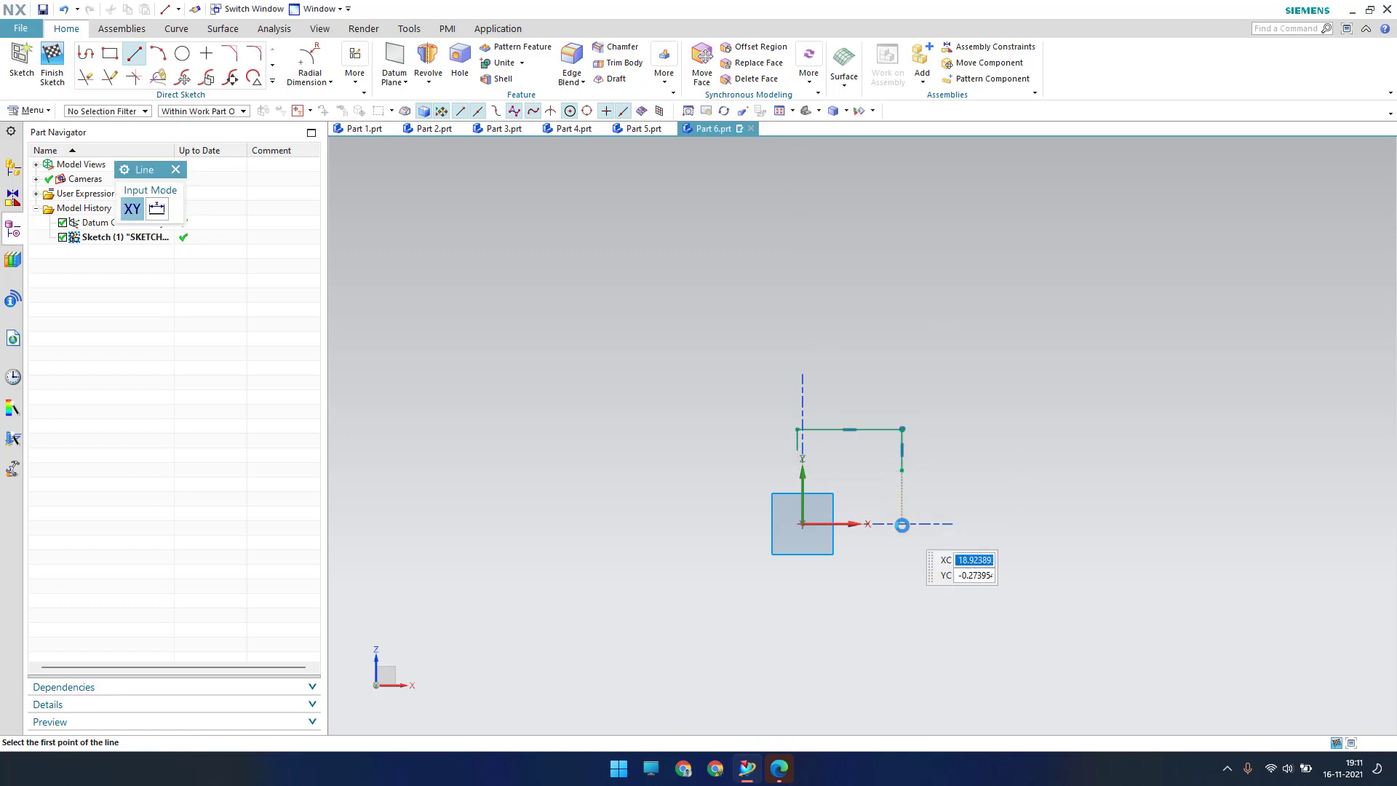
{"action": "left_click", "coordinate": [901, 469]}
{"action": "left_click", "coordinate": [881, 473]}
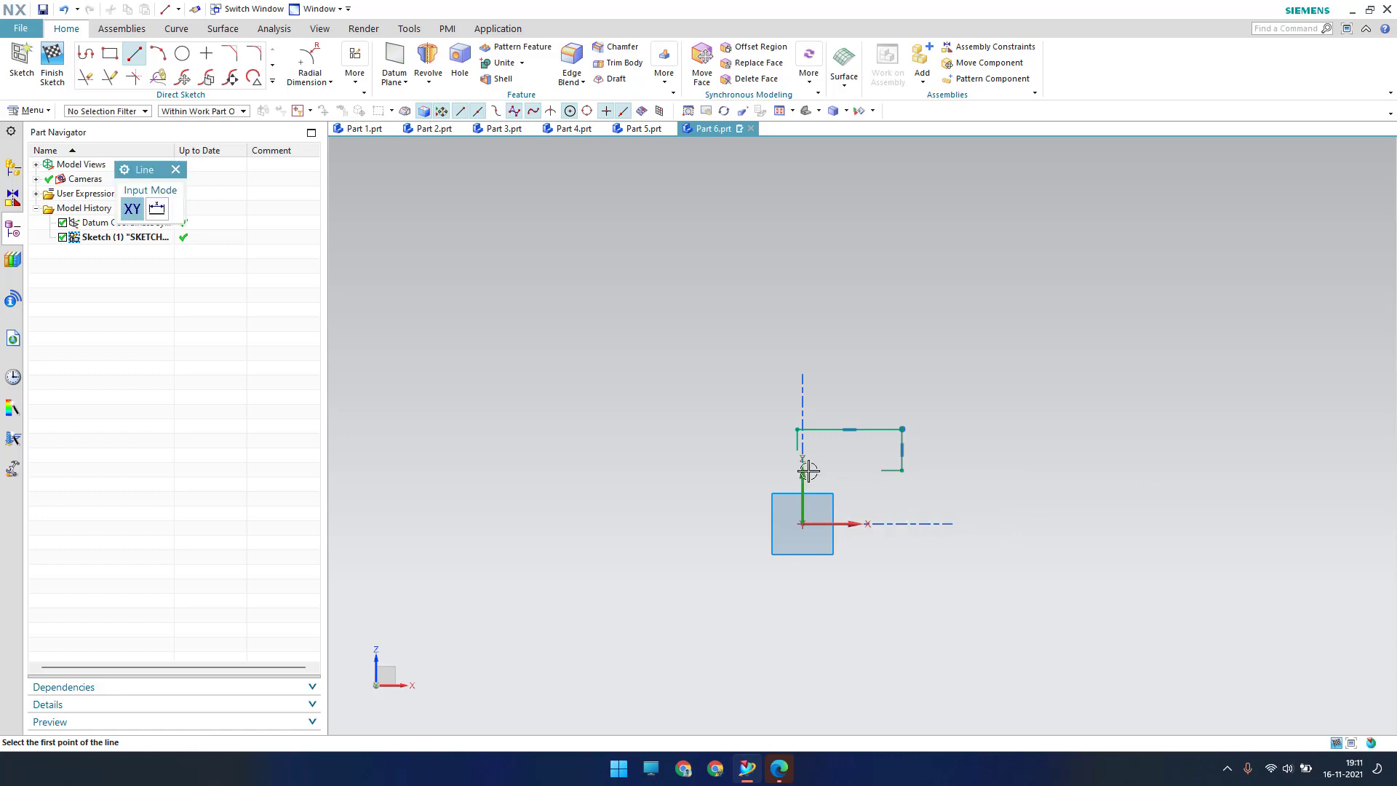
{"action": "left_click", "coordinate": [798, 450]}
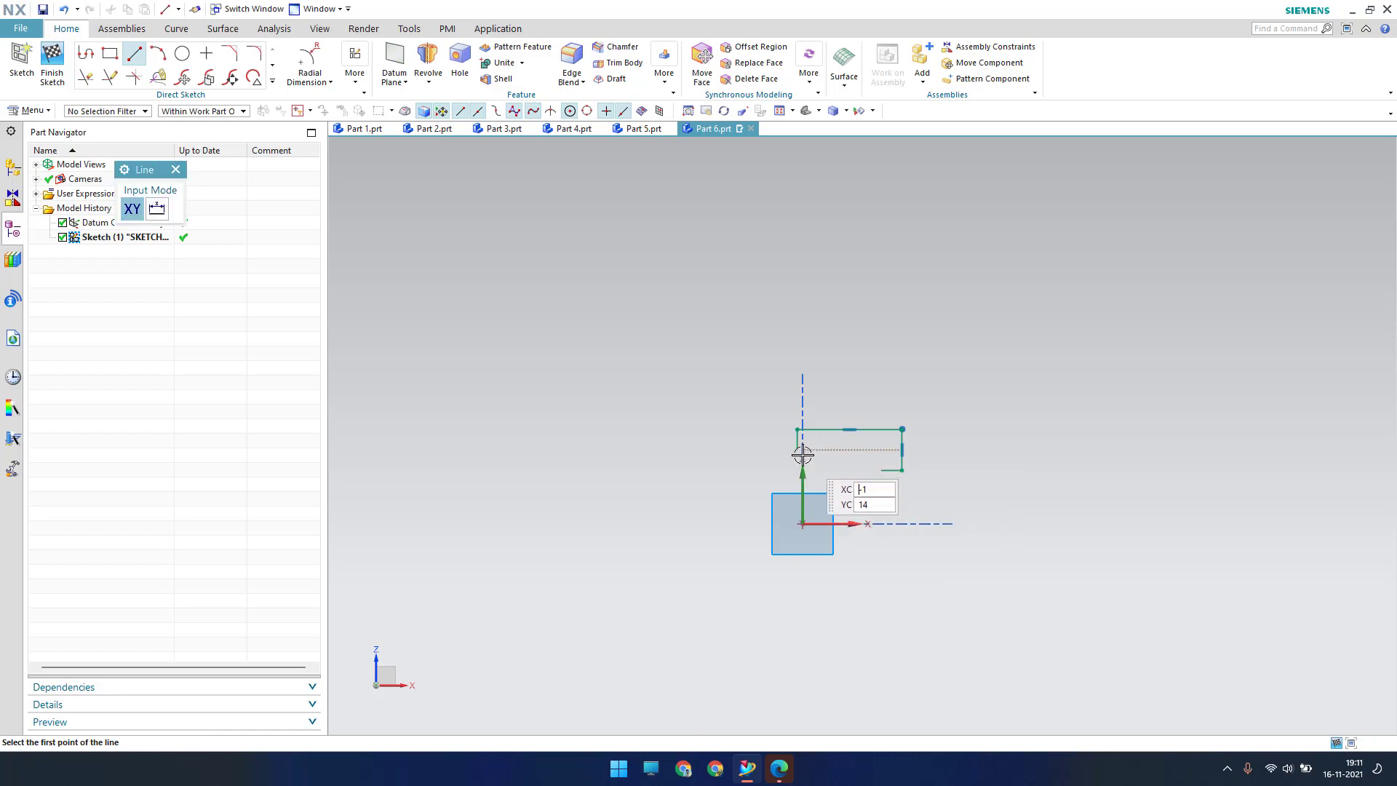
{"action": "left_click", "coordinate": [837, 451]}
{"action": "left_click", "coordinate": [881, 469]}
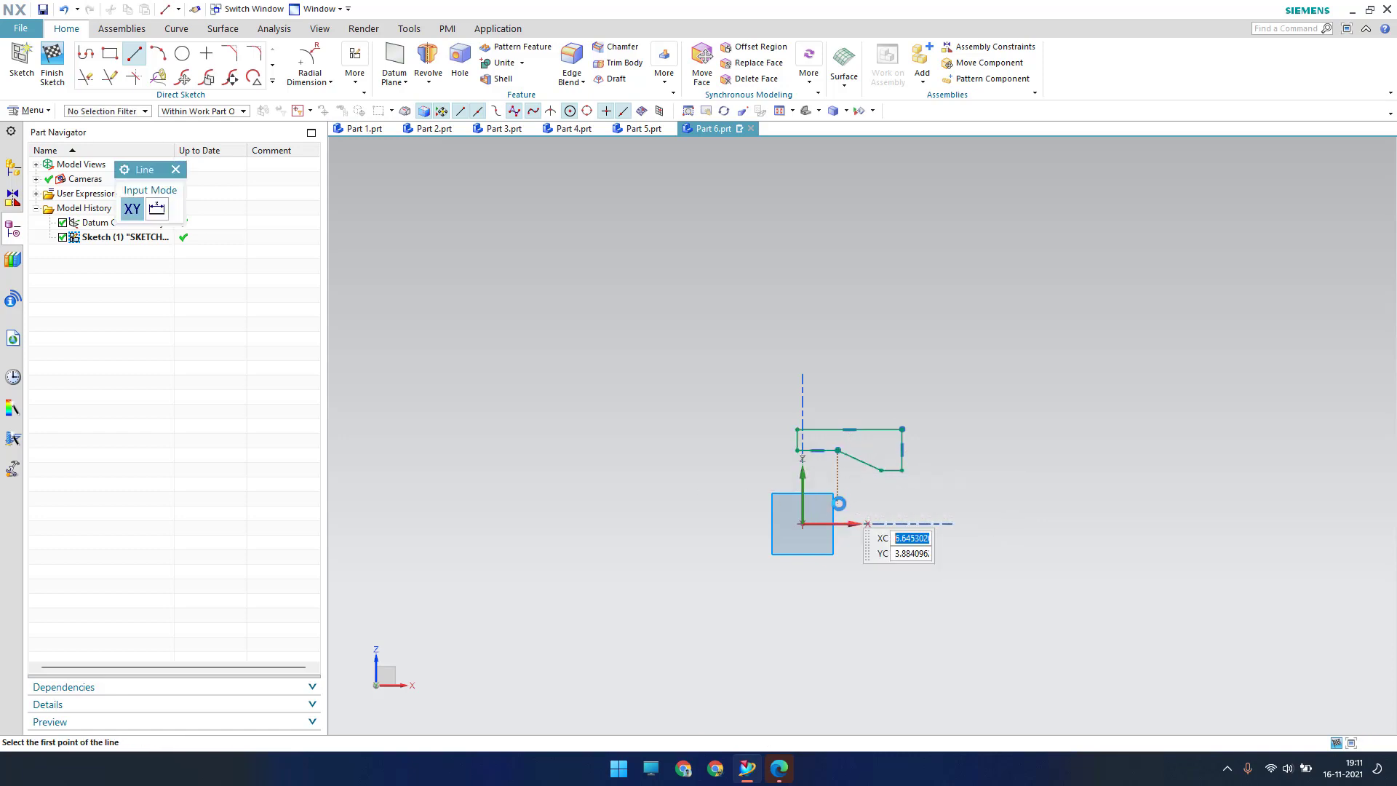
{"action": "key", "text": "Escape"}
Dimension the vertical distance from the origin to the profile's lower-right corner as 4.85 mm.
{"action": "key", "text": "d"}
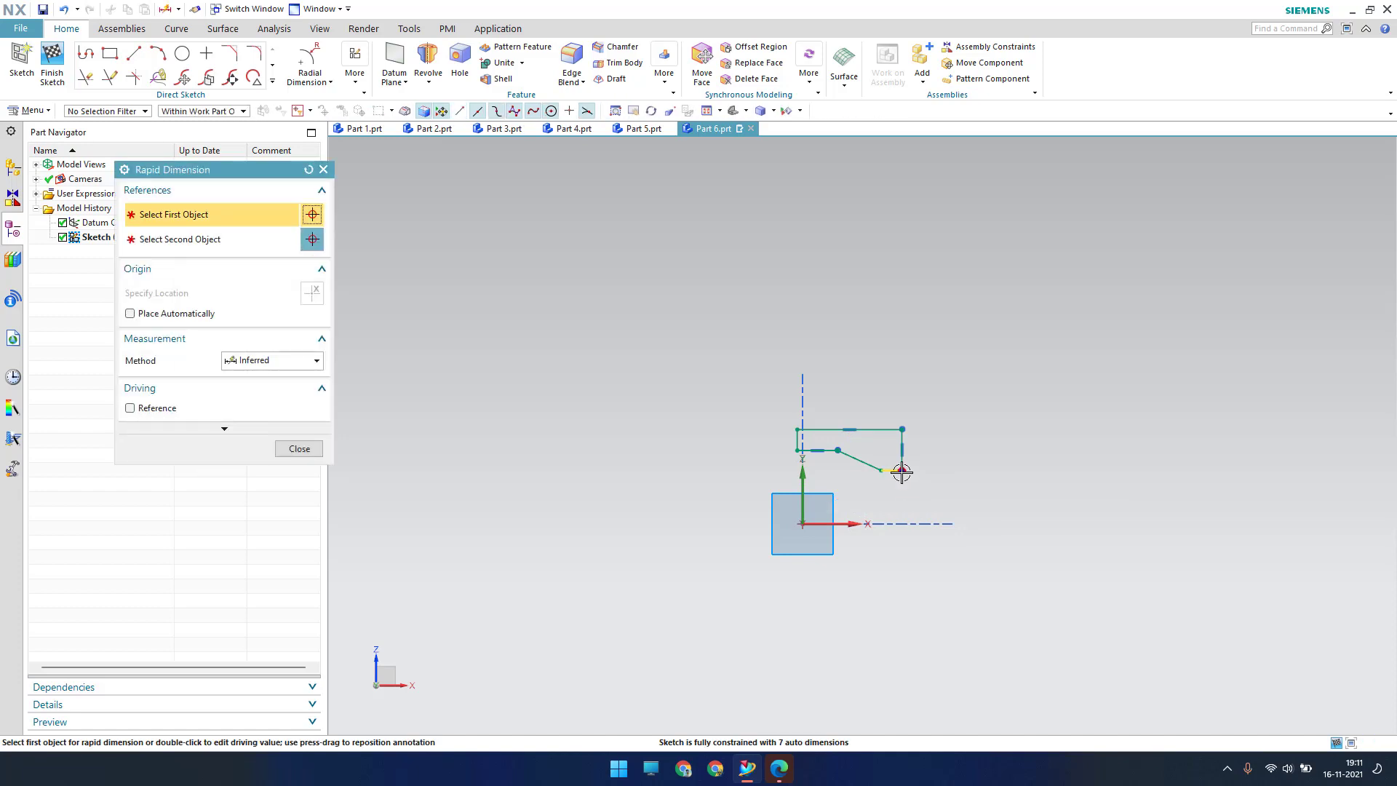
{"action": "left_click", "coordinate": [881, 498]}
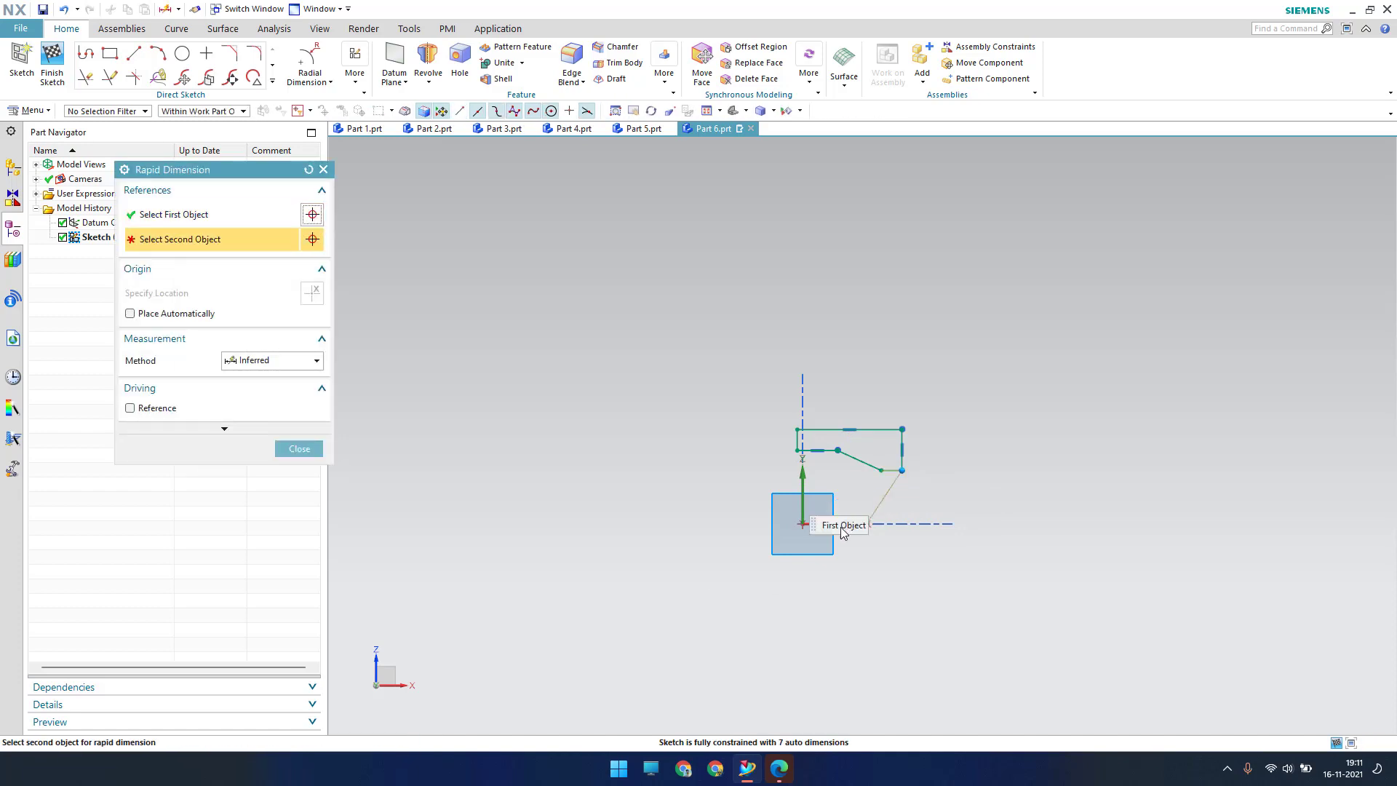
{"action": "left_click", "coordinate": [802, 524]}
{"action": "left_click", "coordinate": [1006, 494]}
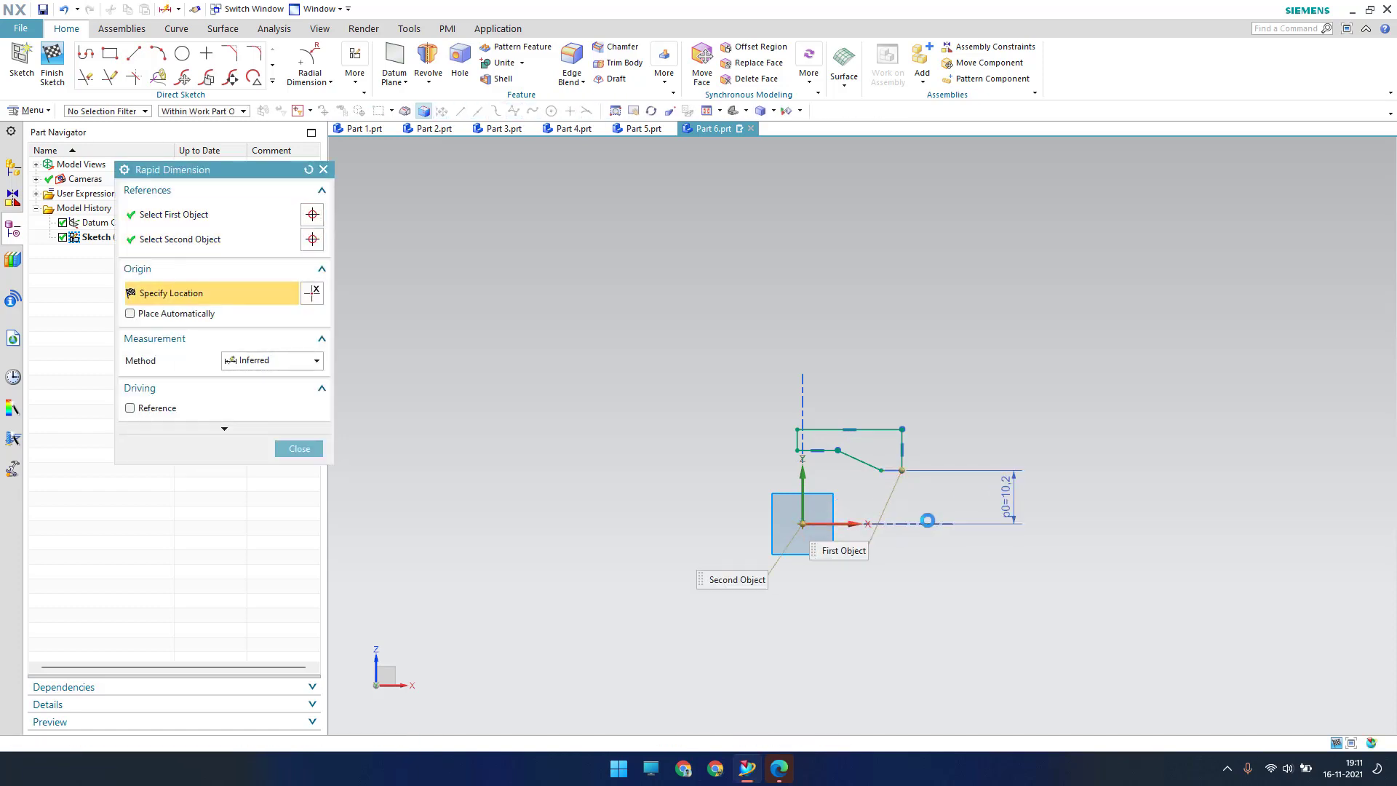
{"action": "type", "text": "4.85"}
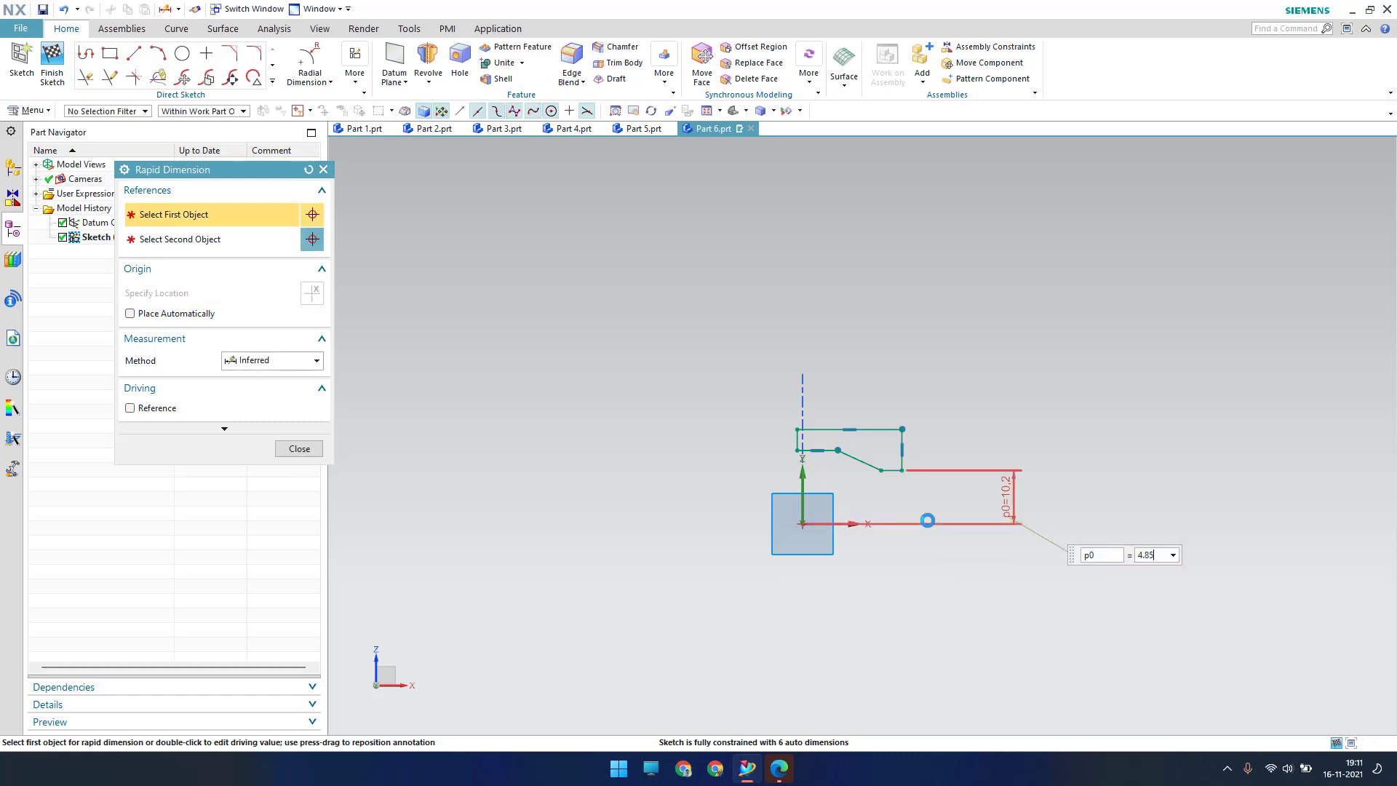
{"action": "key", "text": "Return"}
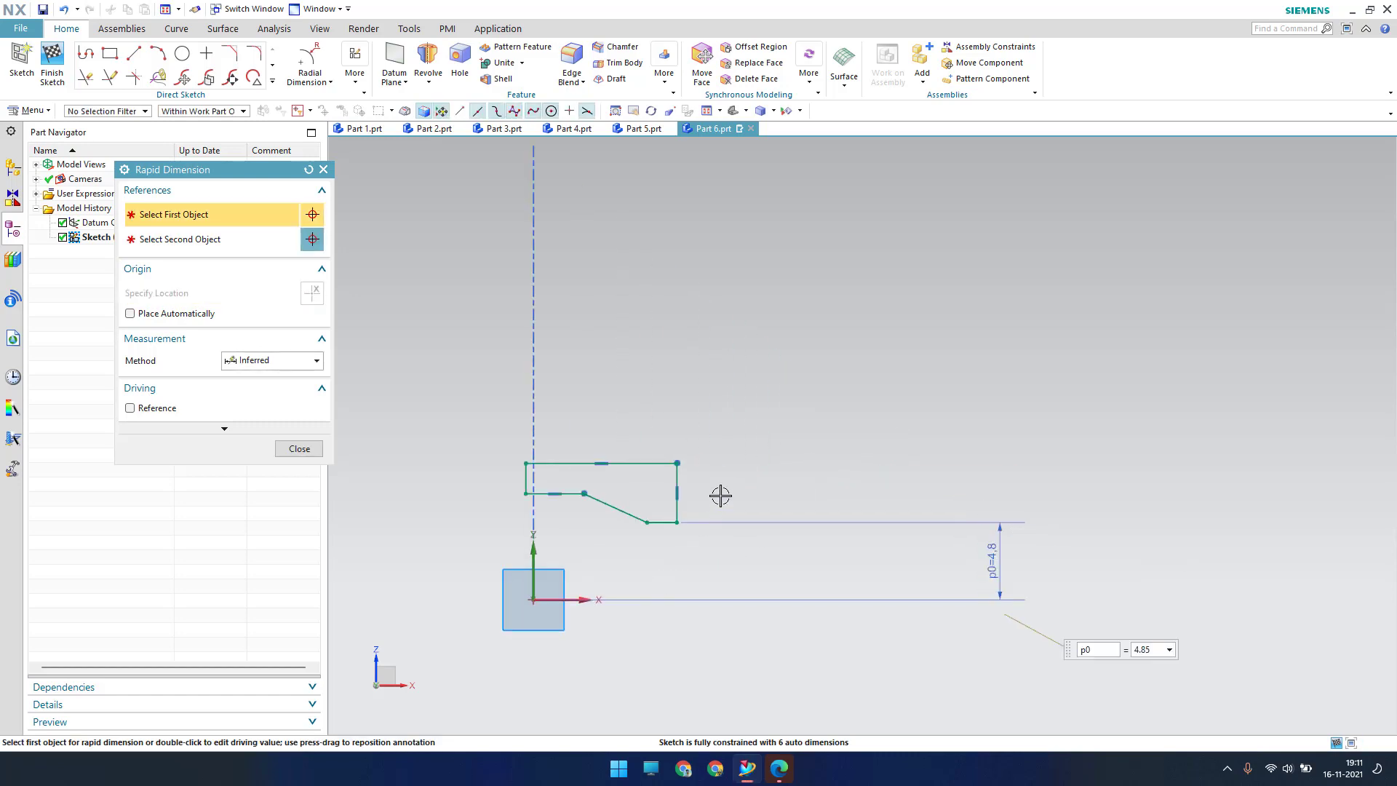
Dimension the profile's right vertical edge as 1.7 mm.
{"action": "middle_click_drag", "start_coordinate": [721, 495], "coordinate": [832, 434], "text": "shift"}
{"action": "scroll", "coordinate": [764, 407], "scroll_direction": "up", "scroll_amount": 2}
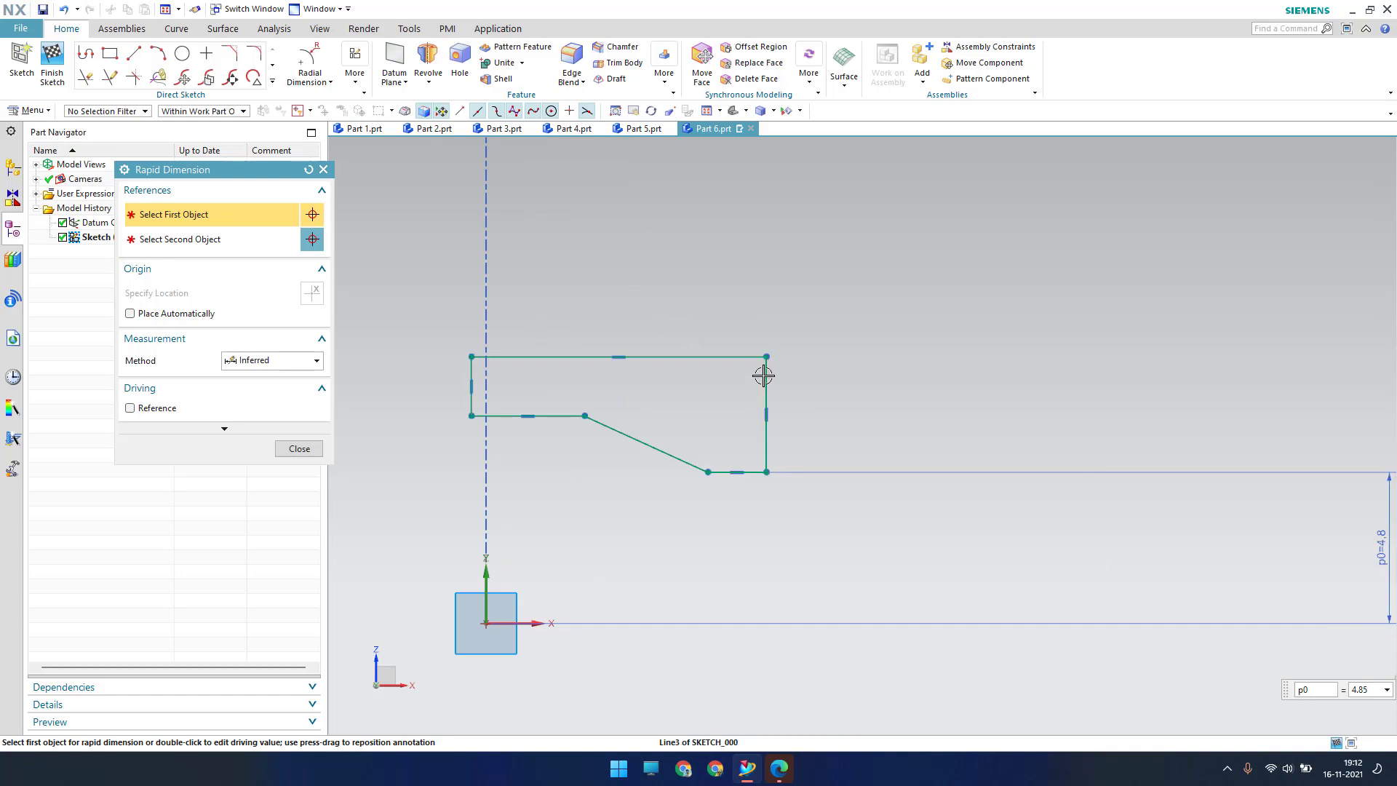
{"action": "left_click", "coordinate": [764, 376]}
{"action": "left_click", "coordinate": [888, 433]}
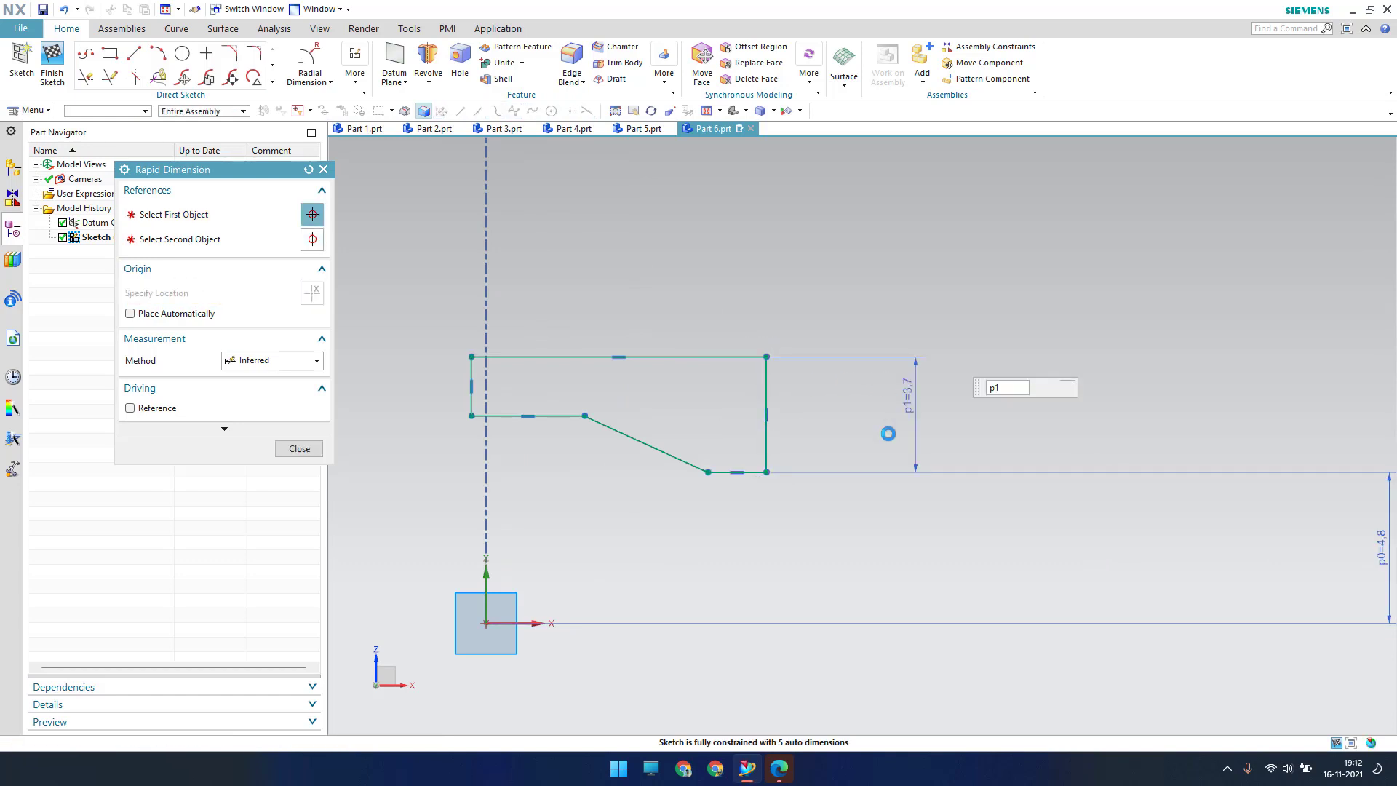
{"action": "type", "text": "1.7"}
{"action": "key", "text": "Return"}
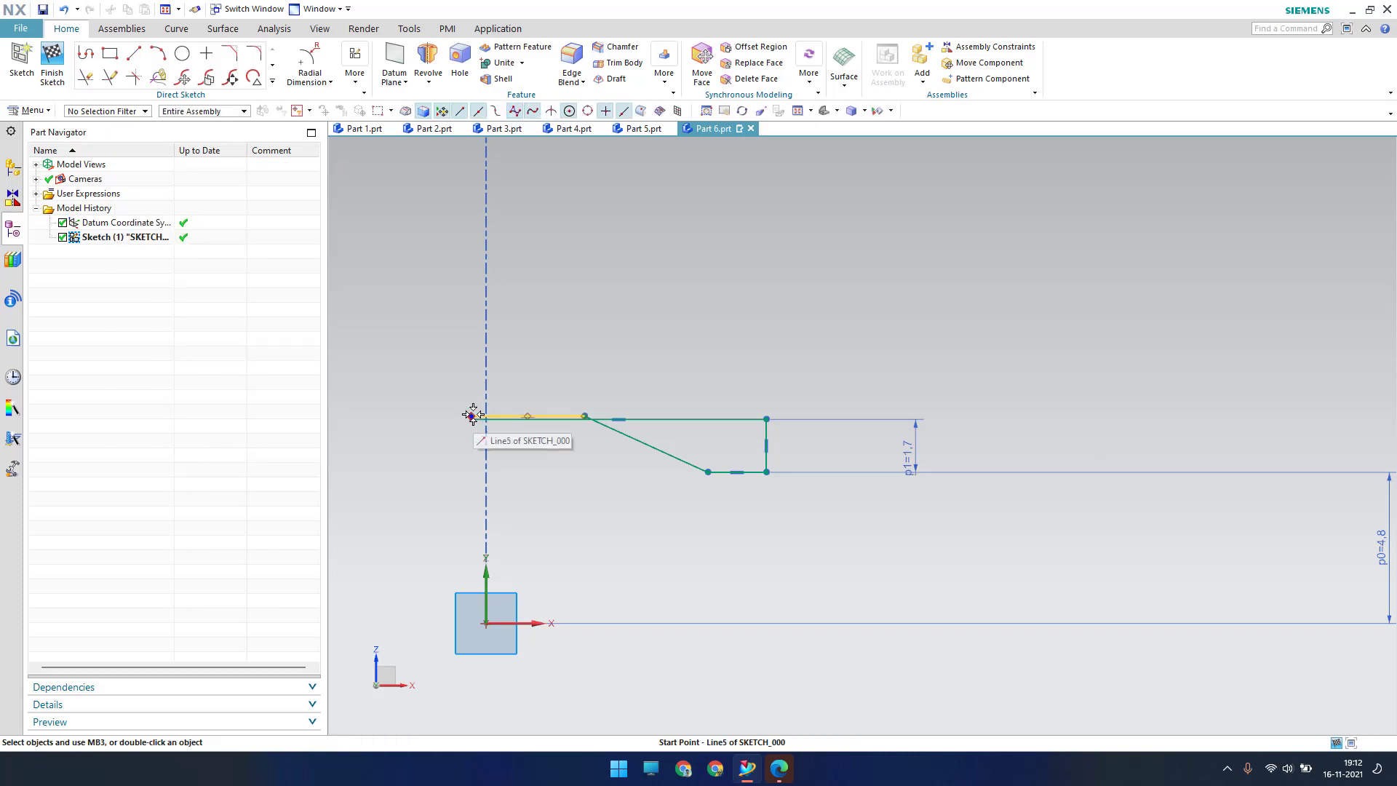
Pull the left end of the lower long edge down below the top edge and dimension the left vertical edge as 0.5 mm.
{"action": "left_click_drag", "start_coordinate": [471, 417], "coordinate": [489, 456]}
{"action": "middle_click_drag", "start_coordinate": [613, 519], "coordinate": [664, 492], "text": "shift"}
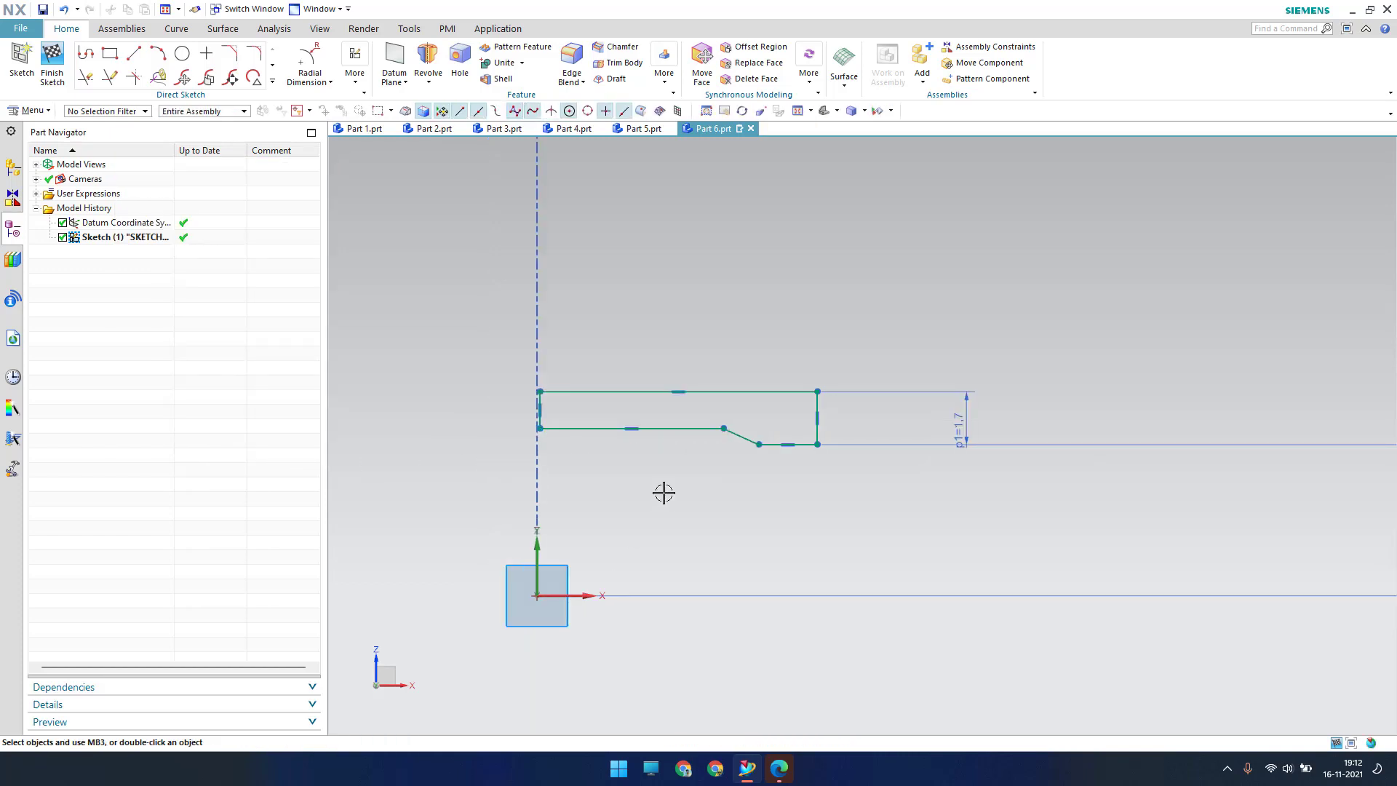
{"action": "key", "text": "d"}
{"action": "scroll", "coordinate": [531, 407], "scroll_direction": "up", "scroll_amount": 4}
{"action": "left_click", "coordinate": [568, 392]}
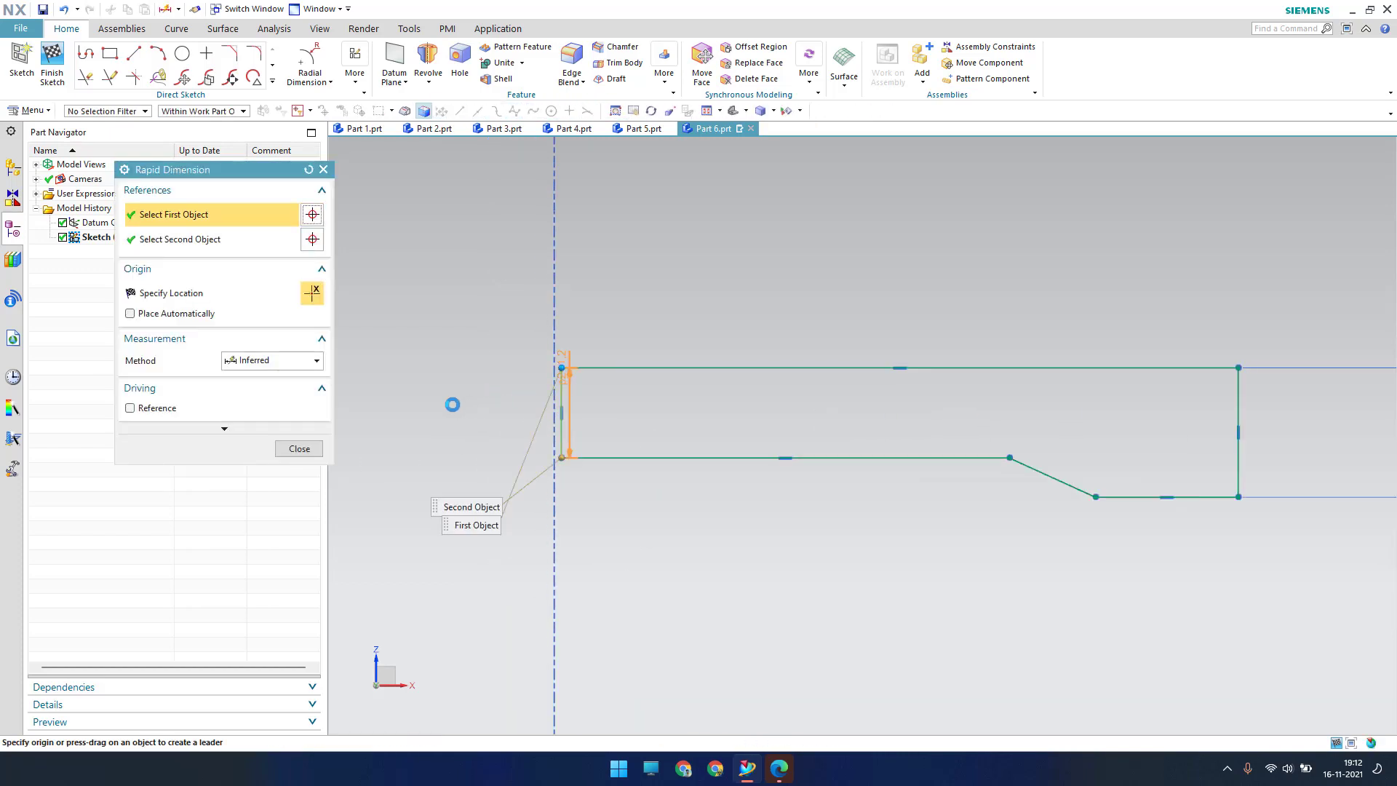
{"action": "left_click", "coordinate": [430, 500]}
{"action": "type", "text": "0.5"}
{"action": "key", "text": "Return"}
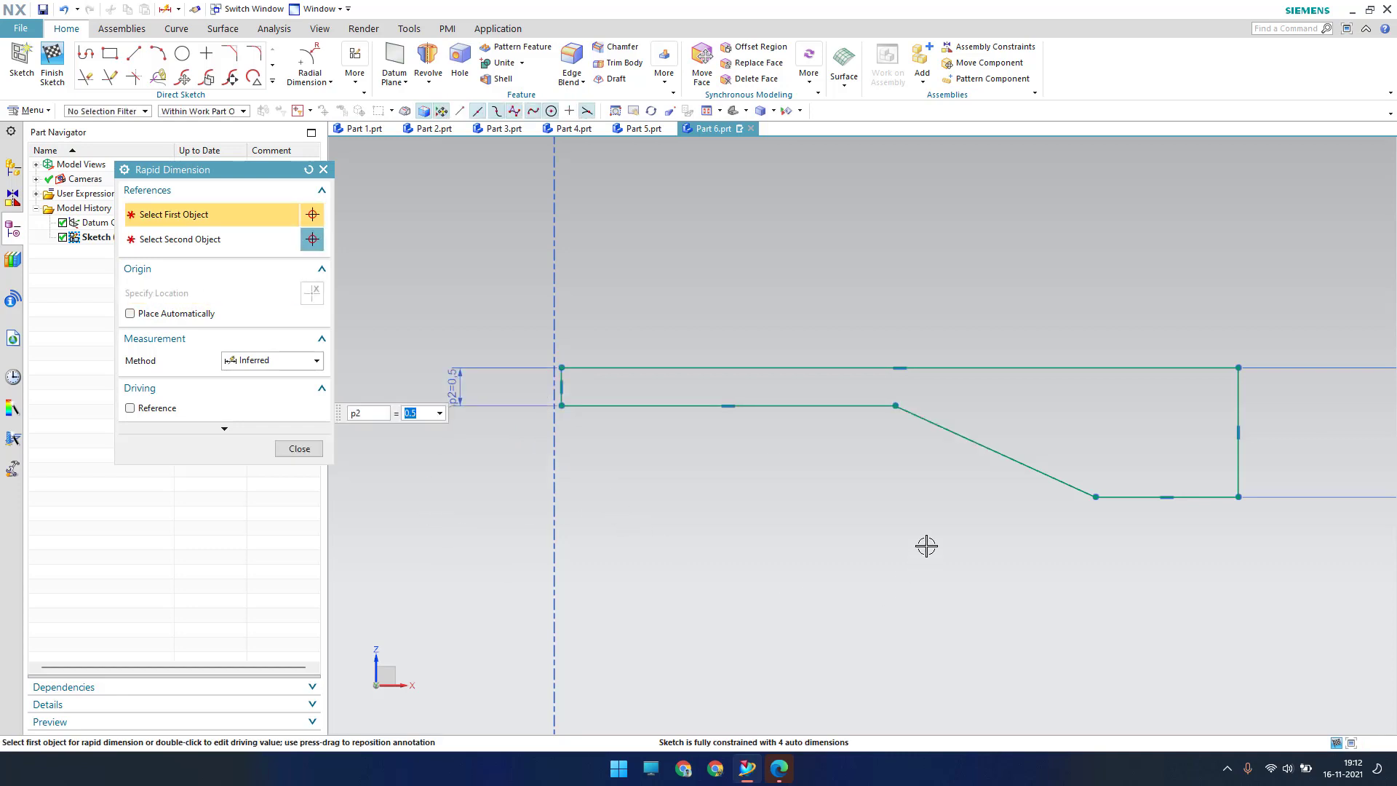
Dimension the short horizontal edge at the profile's lower right as 0.35 mm.
{"action": "left_click", "coordinate": [1143, 492]}
{"action": "left_click", "coordinate": [1099, 617]}
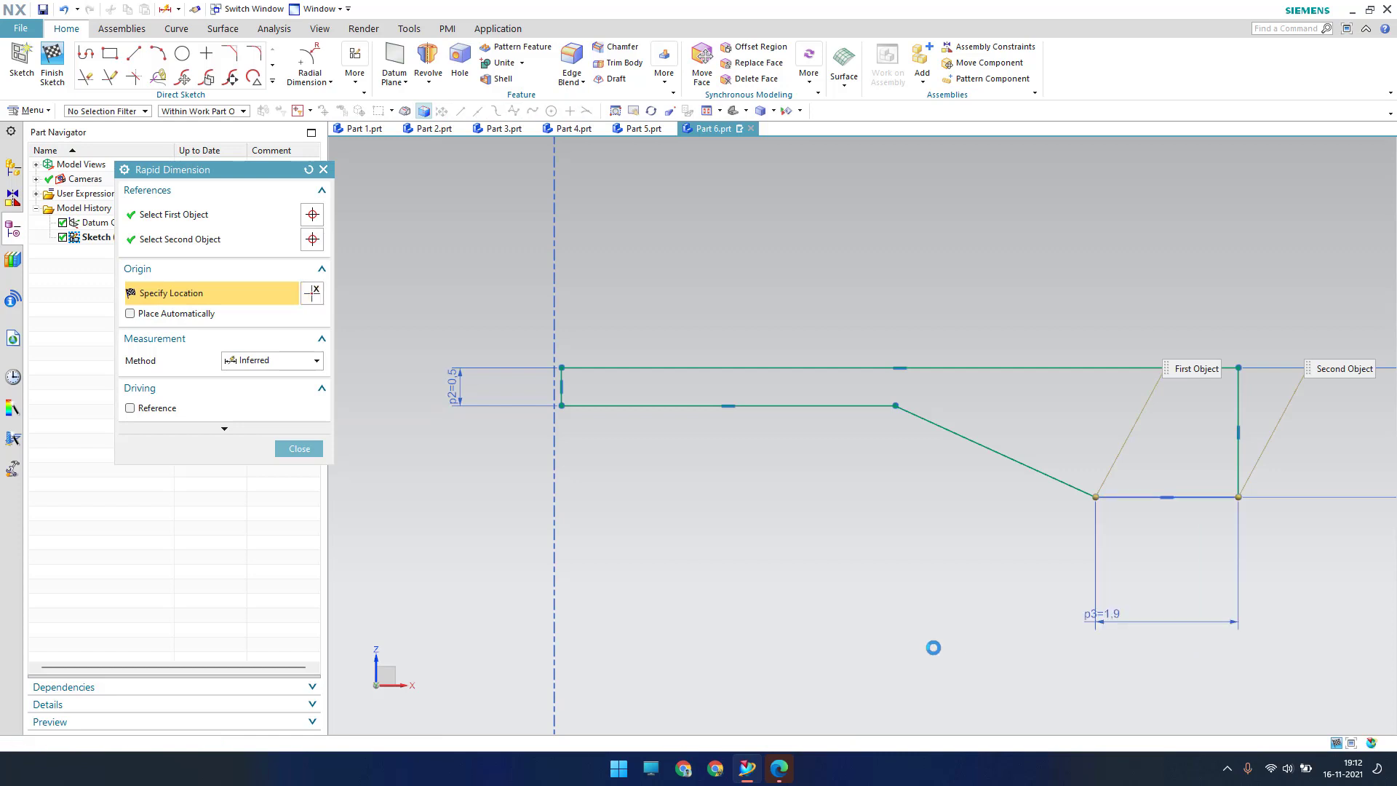
{"action": "type", "text": "0.35"}
{"action": "key", "text": "Return"}
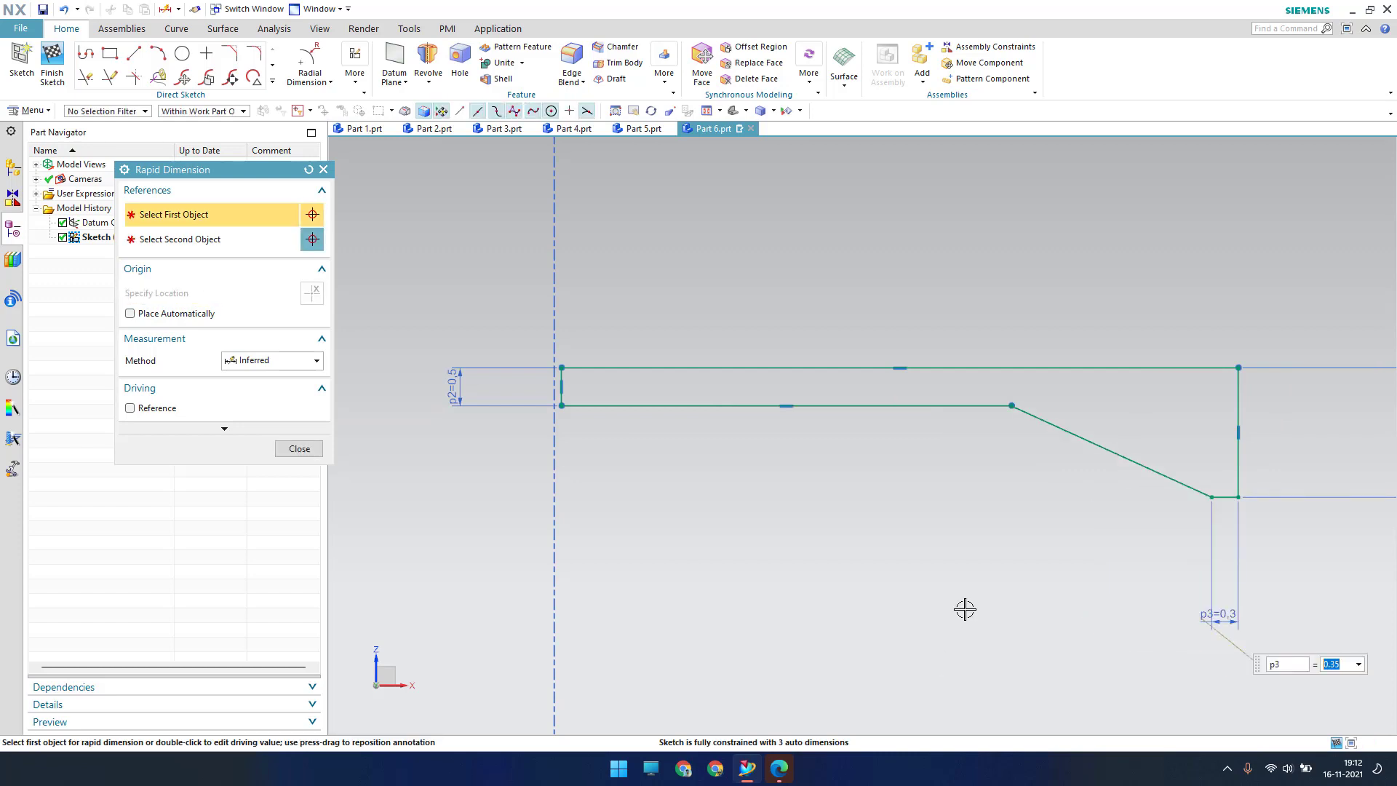
Dimension the profile's lower-left horizontal edge as 1 mm.
{"action": "left_click", "coordinate": [831, 405]}
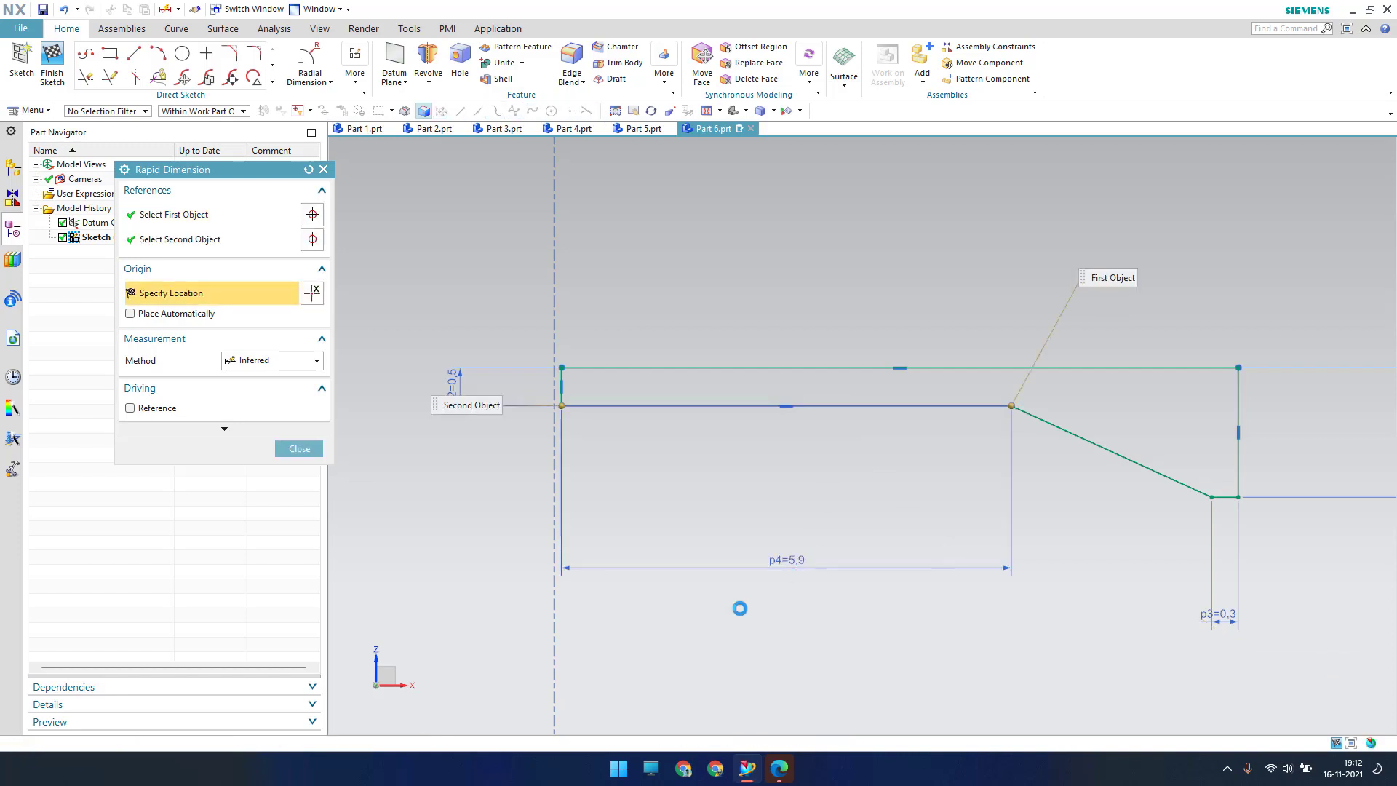
{"action": "left_click", "coordinate": [738, 605]}
{"action": "type", "text": "13"}
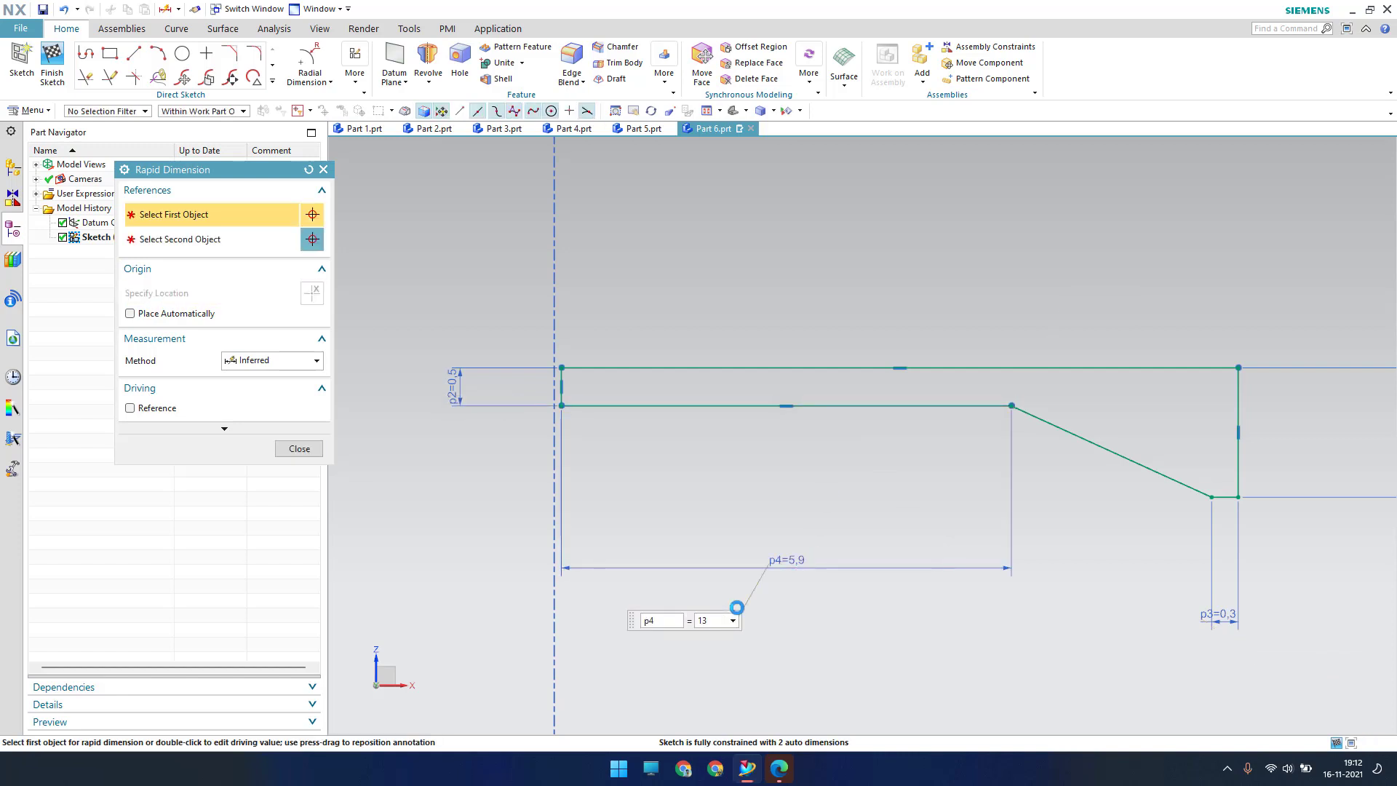
{"action": "key", "text": "Return"}
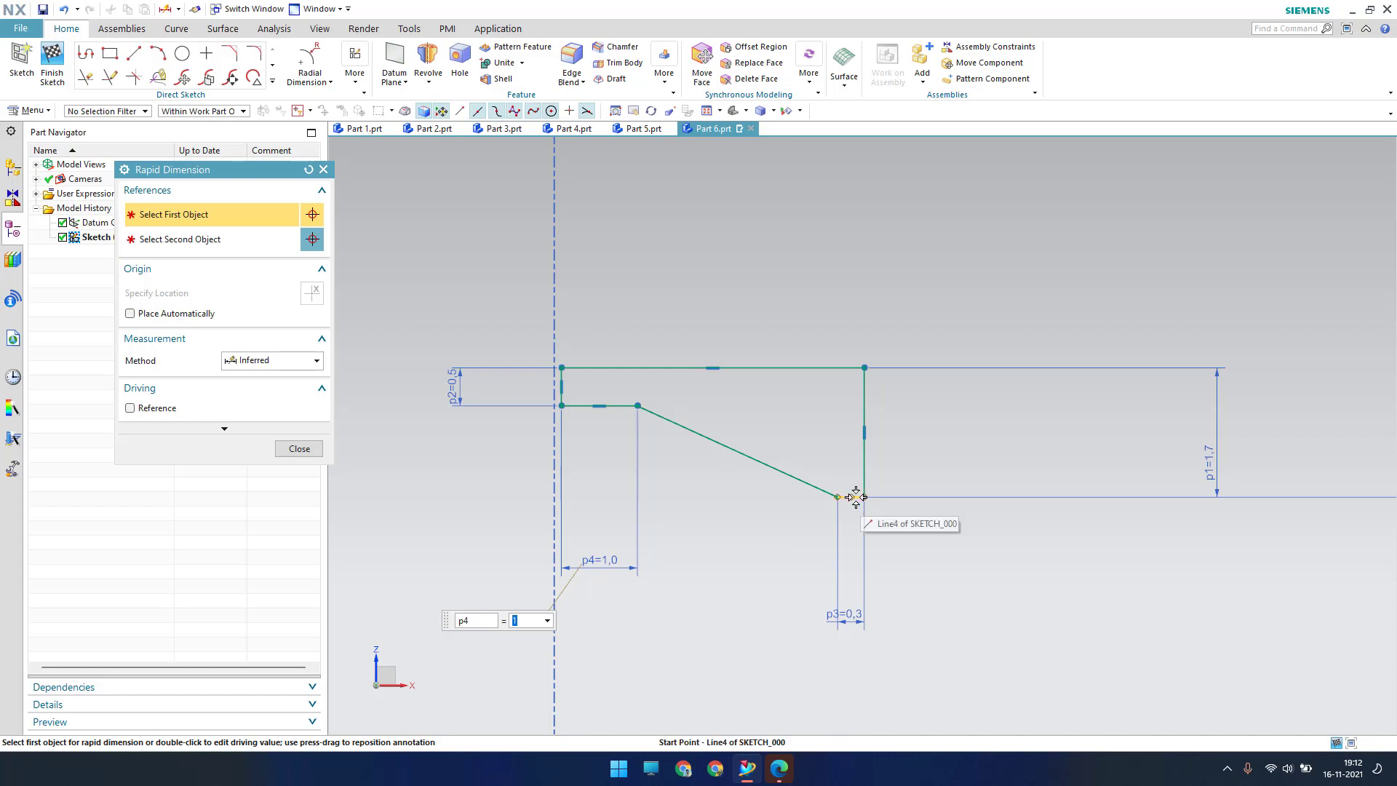
{"action": "key", "text": "Escape"}
Dimension the angle between the slanted edge and the short lower-right horizontal edge as 135°.
{"action": "key", "text": "d"}
{"action": "scroll", "coordinate": [848, 535], "scroll_direction": "down", "scroll_amount": 4}
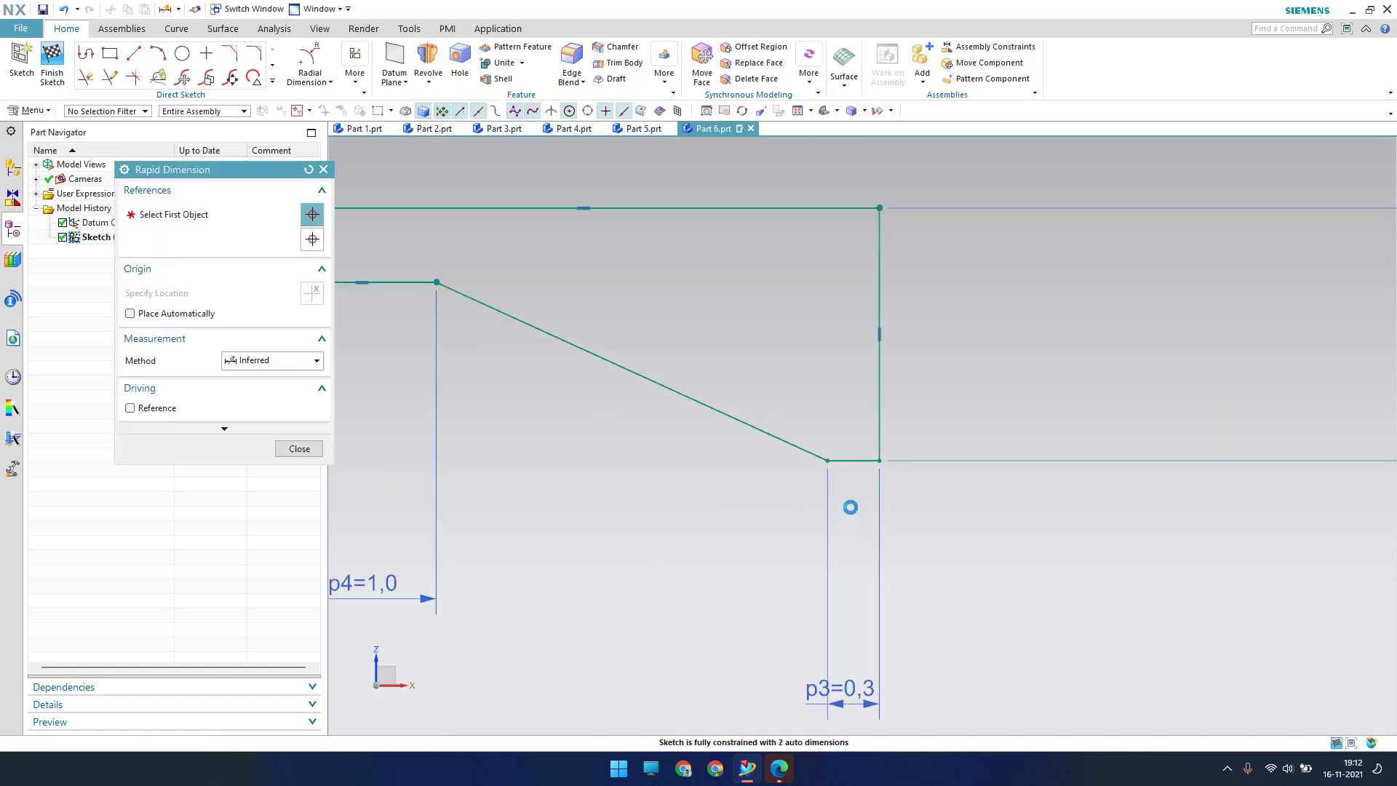
{"action": "left_click", "coordinate": [887, 442]}
{"action": "left_click", "coordinate": [822, 442]}
{"action": "left_click", "coordinate": [683, 379]}
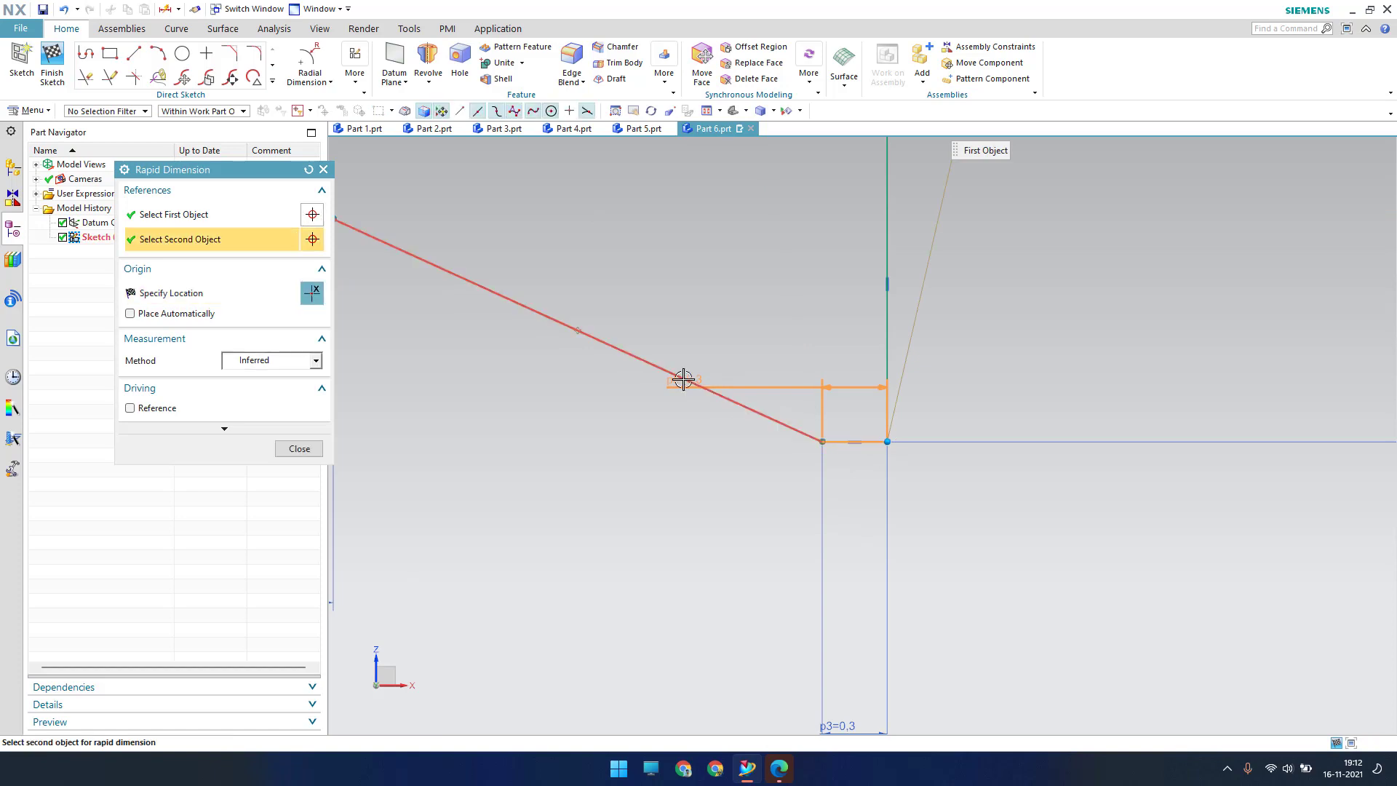
{"action": "left_click", "coordinate": [817, 348]}
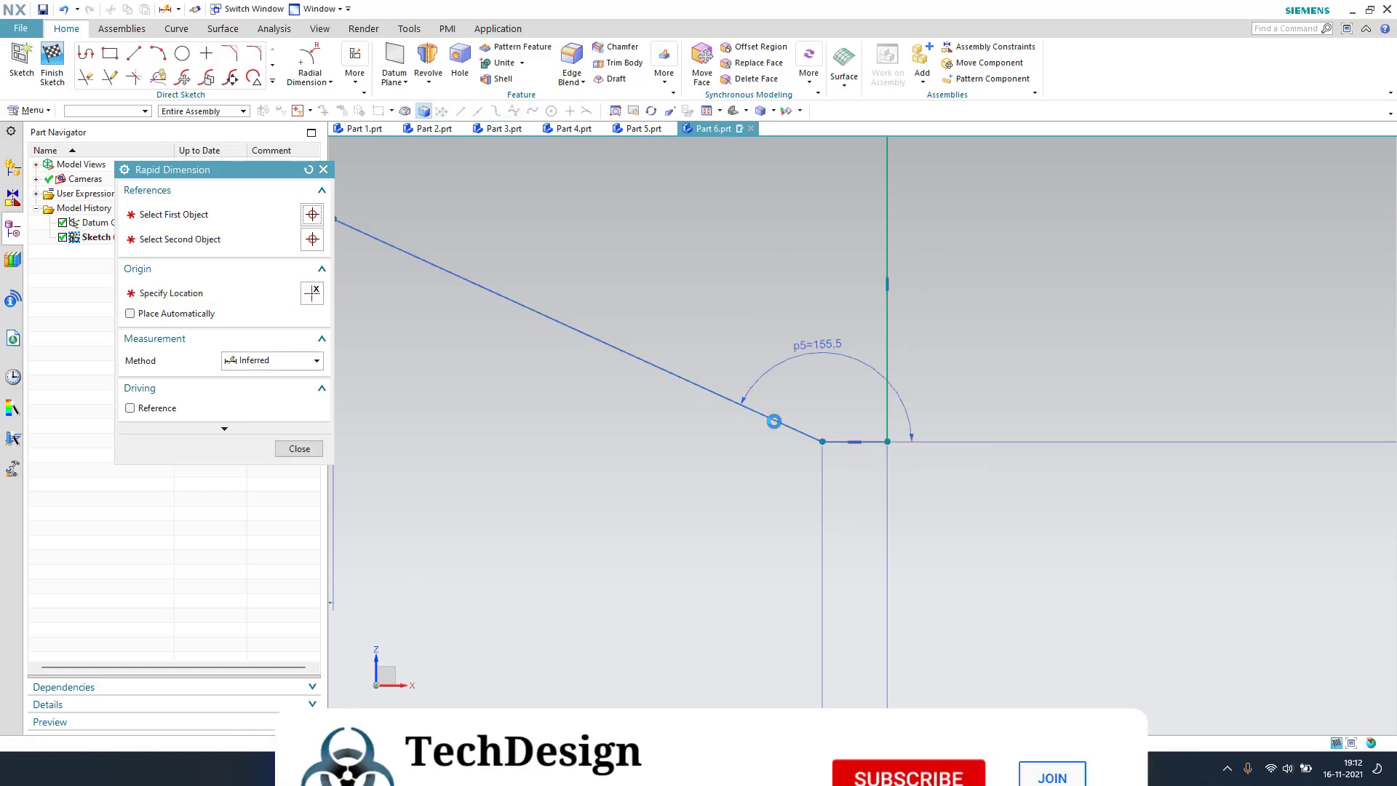
{"action": "type", "text": "135"}
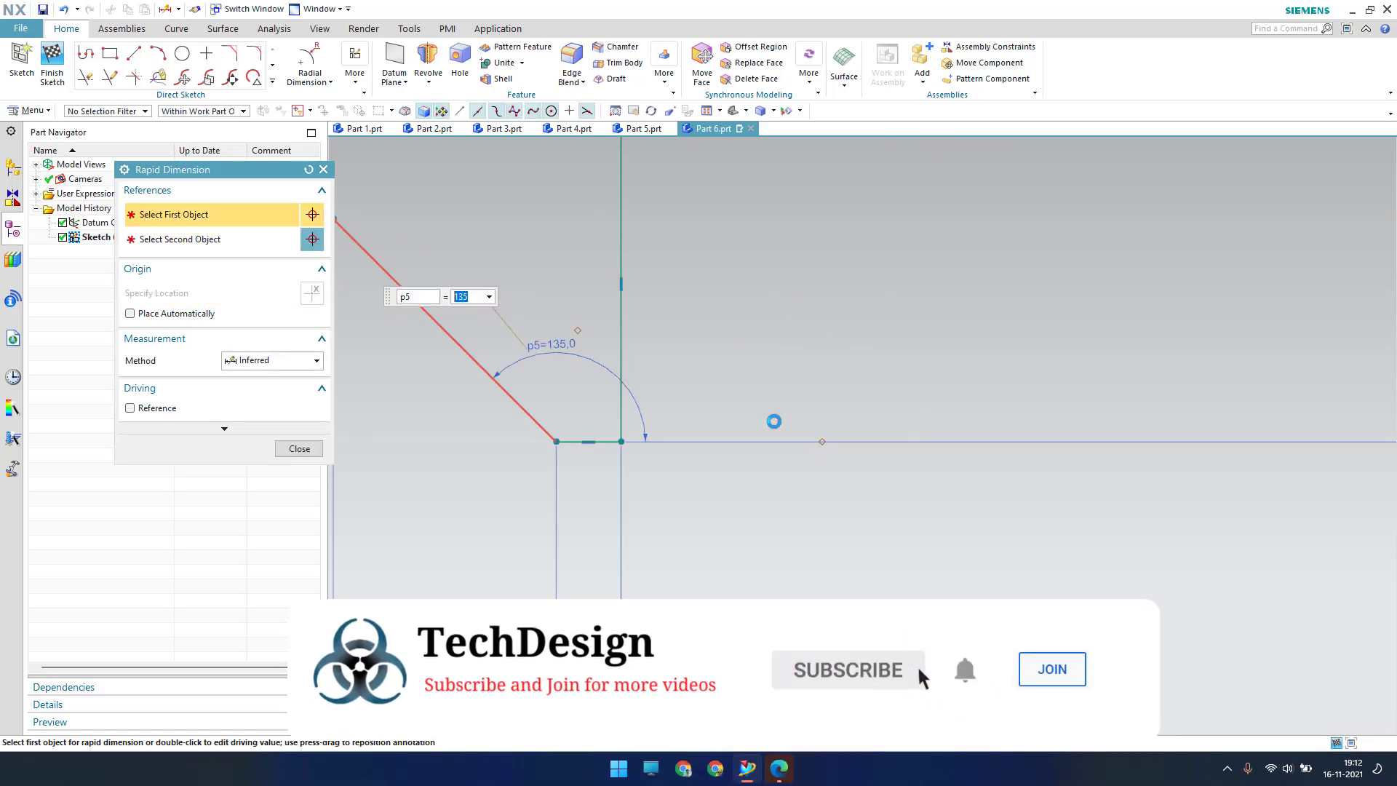
{"action": "key", "text": "Return"}
{"action": "key", "text": "Escape"}
Constrain the lower endpoint of the profile's left vertical edge onto the vertical axis with a Point on Curve constraint.
{"action": "scroll", "coordinate": [882, 325], "scroll_direction": "down", "scroll_amount": 5}
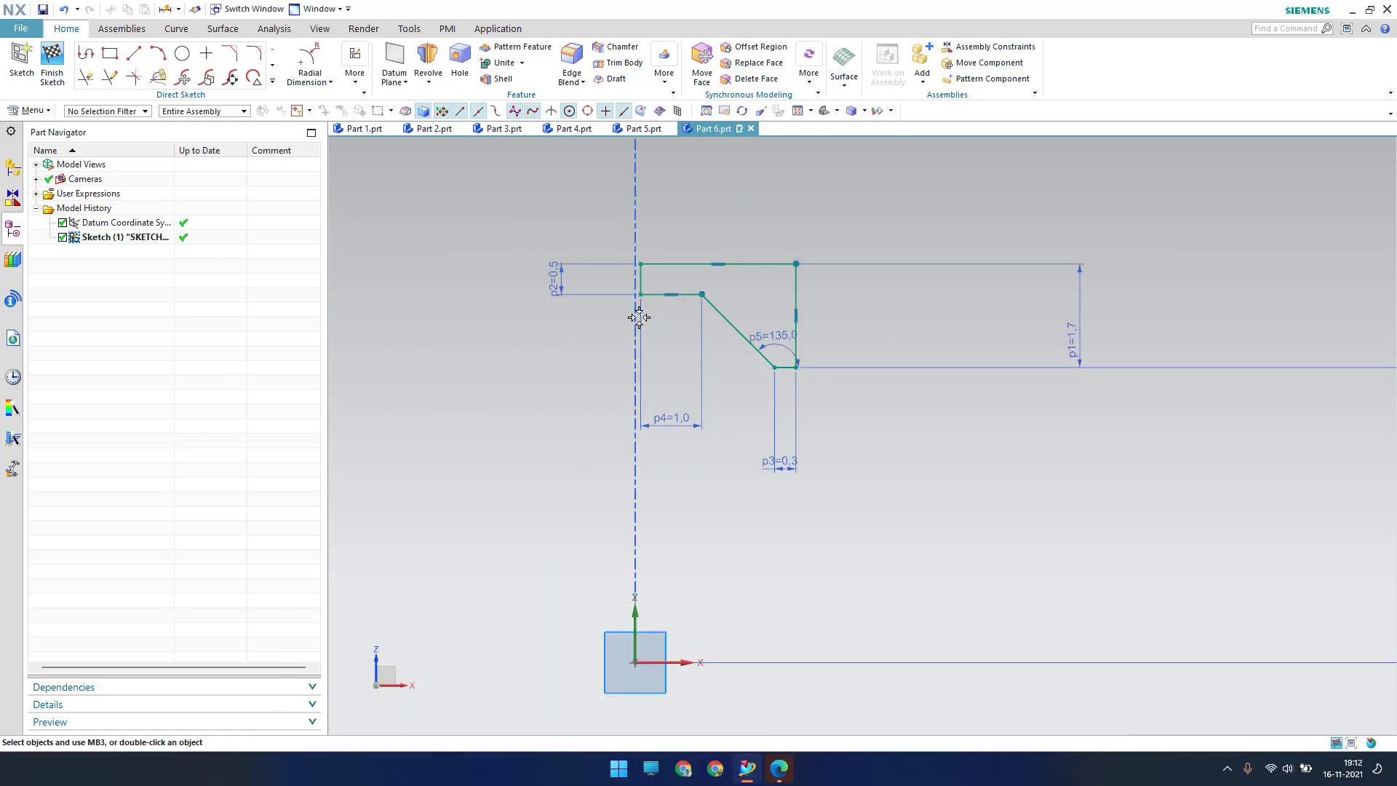
{"action": "key", "text": "c"}
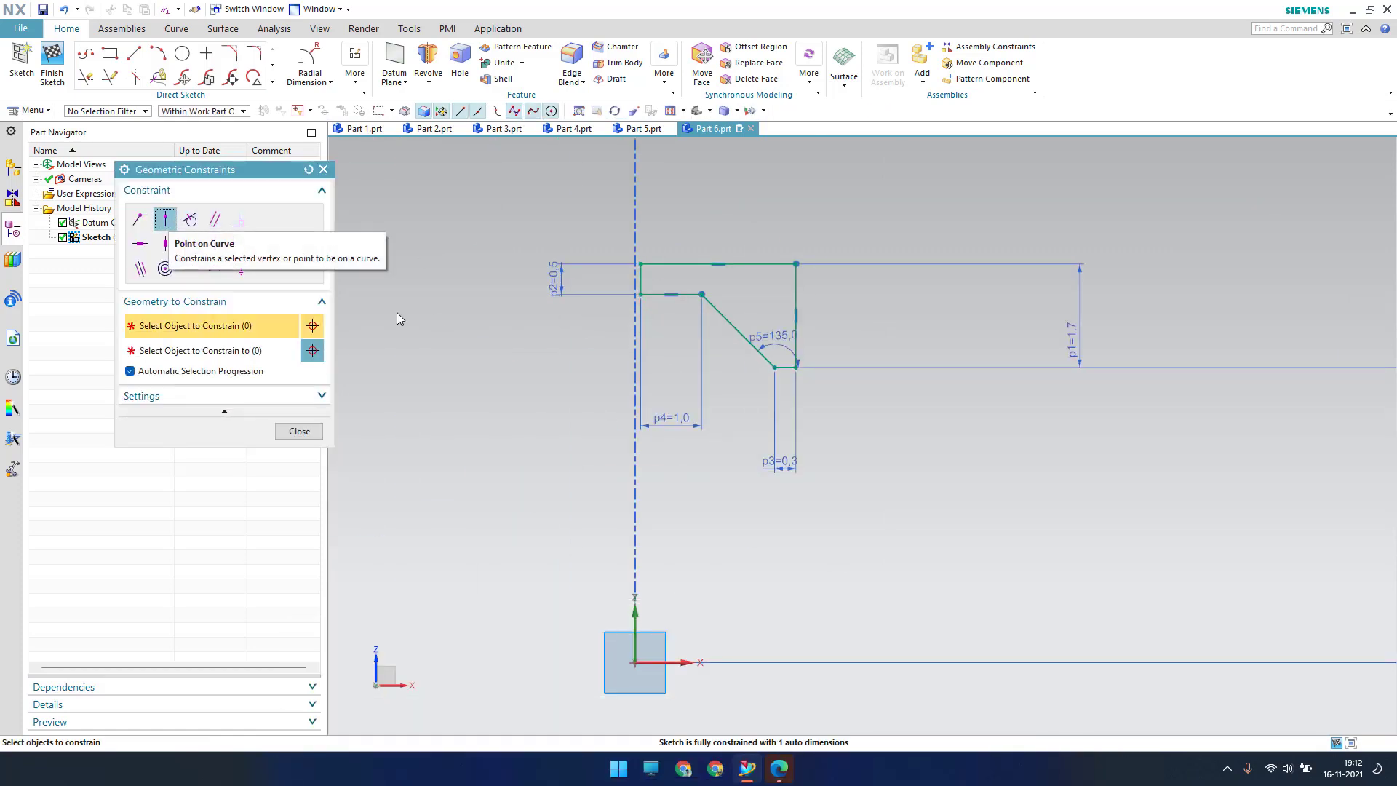
{"action": "left_click", "coordinate": [641, 293]}
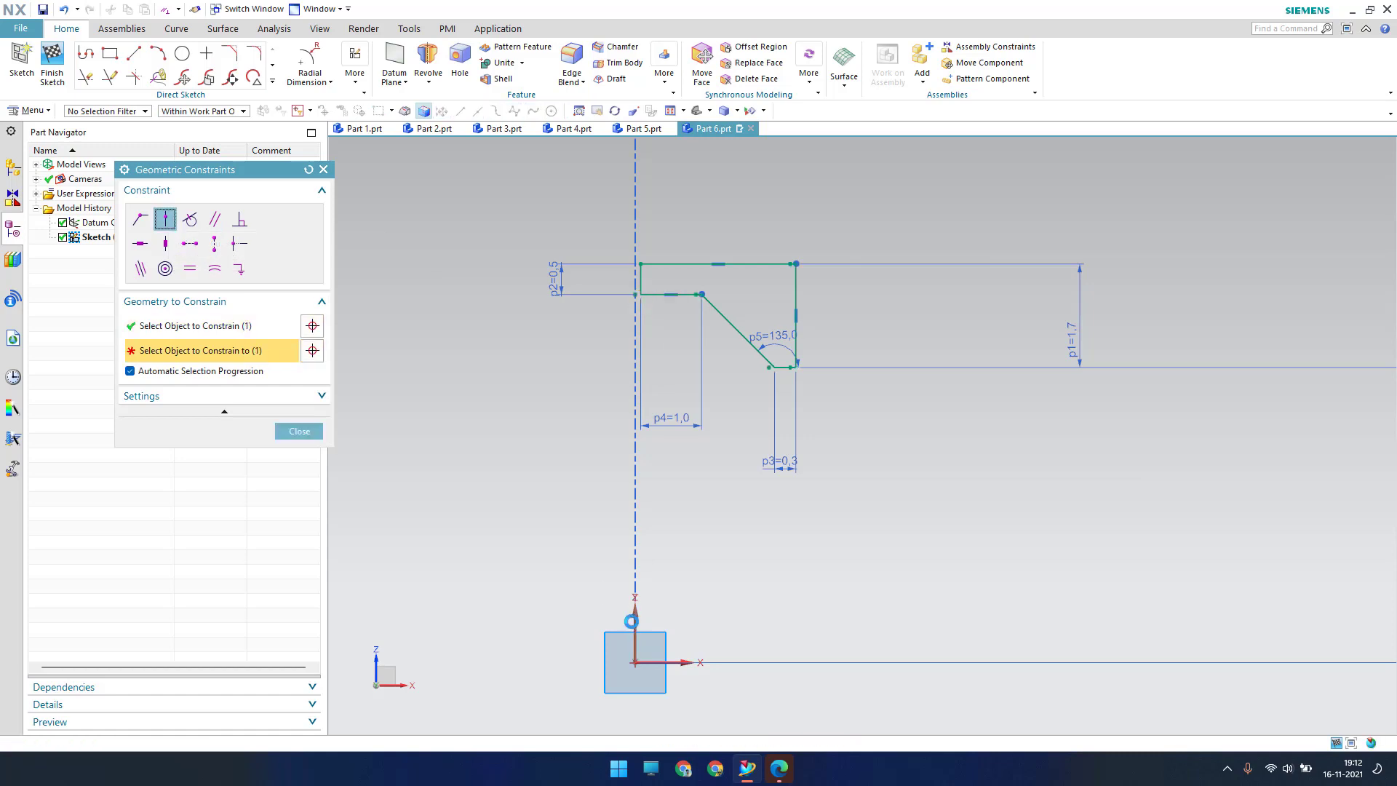
{"action": "left_click", "coordinate": [631, 620]}
{"action": "left_click", "coordinate": [299, 431]}
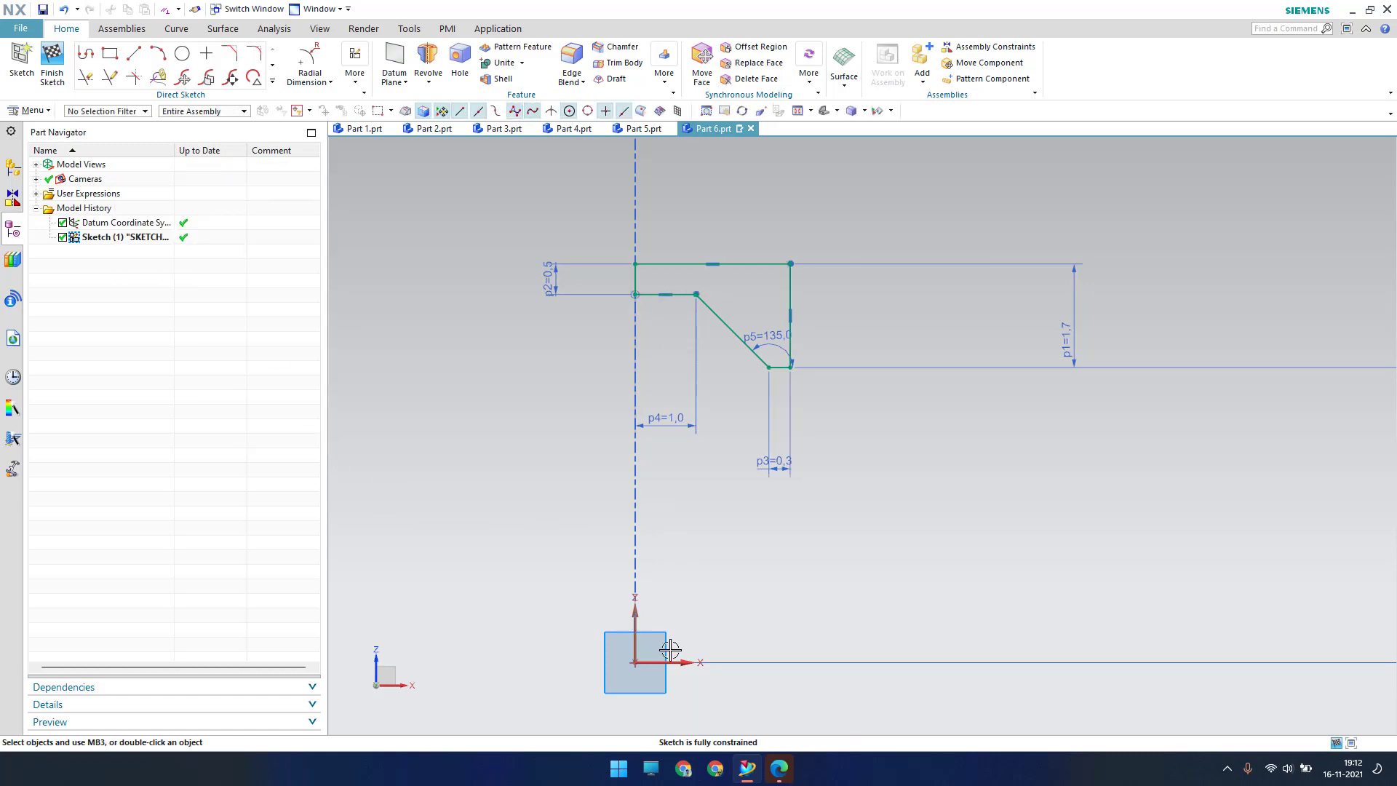
Fillet the corner between the 1 mm horizontal edge and the slanted edge with a 1.5 mm radius.
{"action": "scroll", "coordinate": [763, 378], "scroll_direction": "up", "scroll_amount": 2}
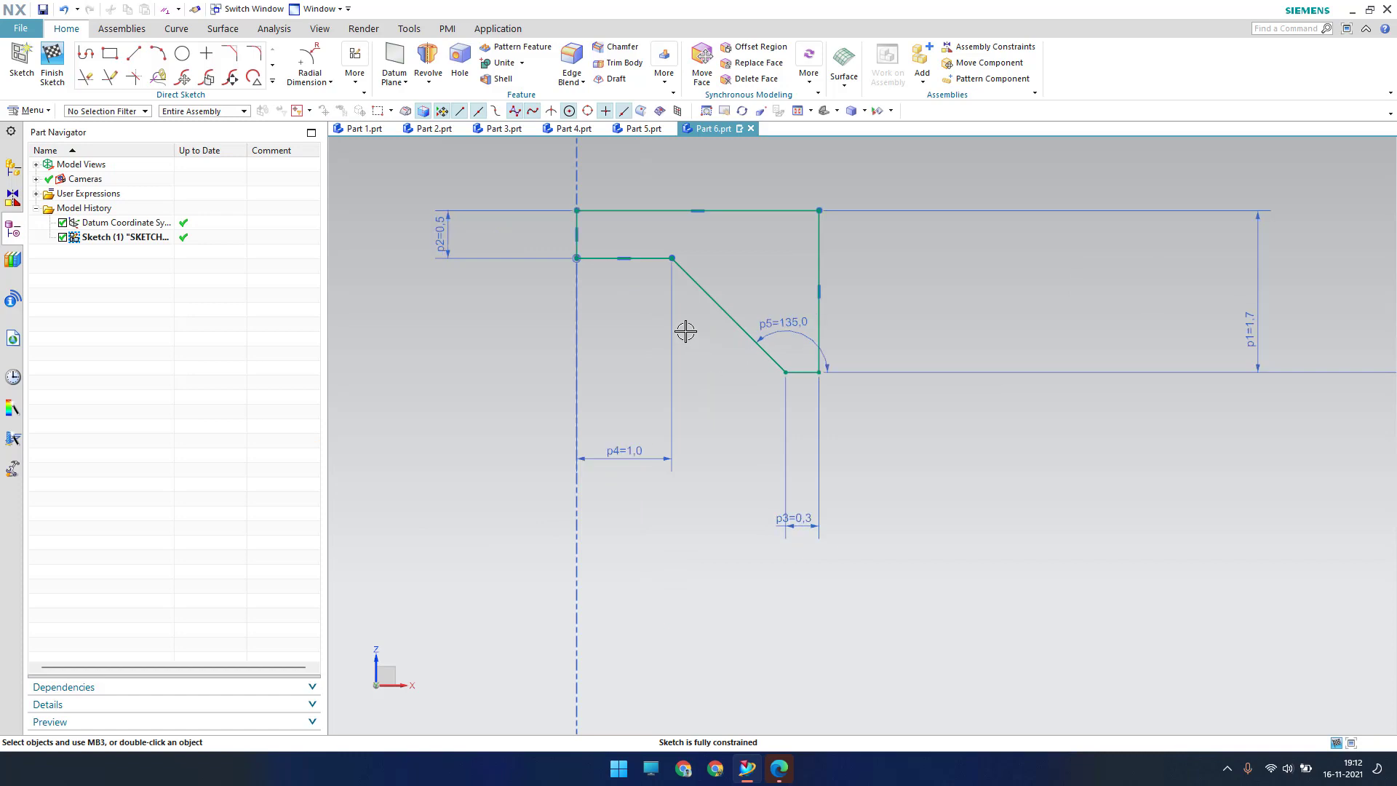
{"action": "scroll", "coordinate": [671, 303], "scroll_direction": "up", "scroll_amount": 4}
{"action": "middle_click_drag", "start_coordinate": [739, 326], "coordinate": [720, 404], "text": "shift"}
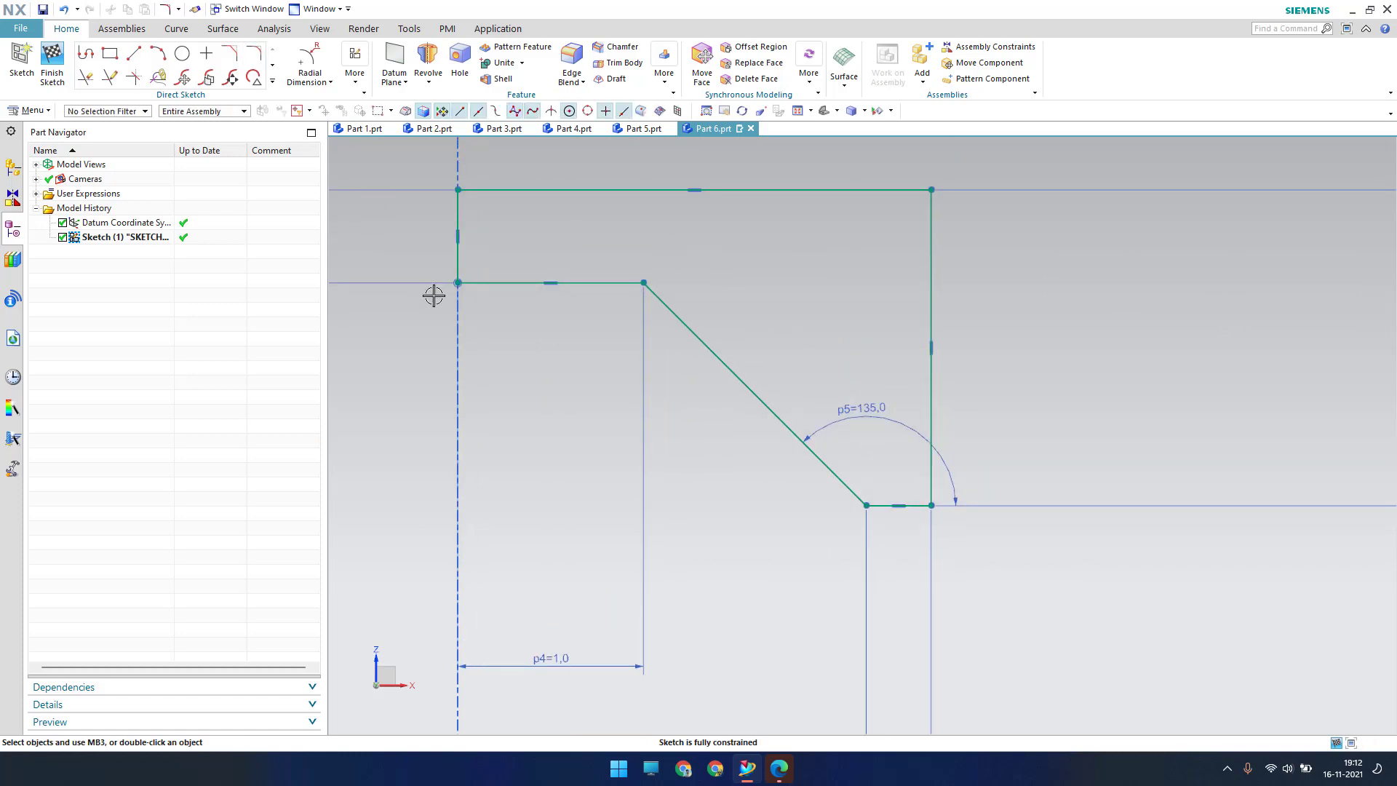
{"action": "key", "text": "f"}
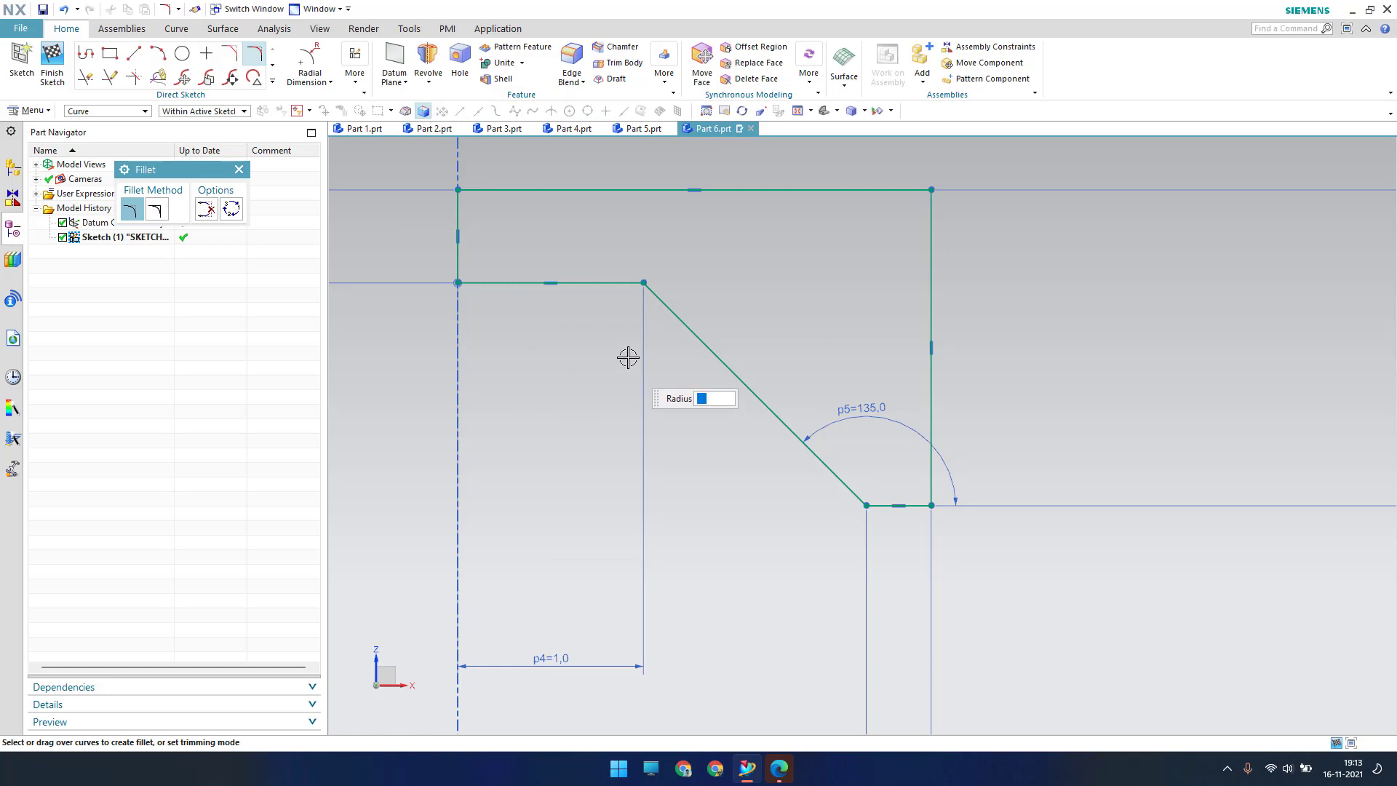
{"action": "left_click", "coordinate": [646, 295]}
{"action": "left_click", "coordinate": [630, 283]}
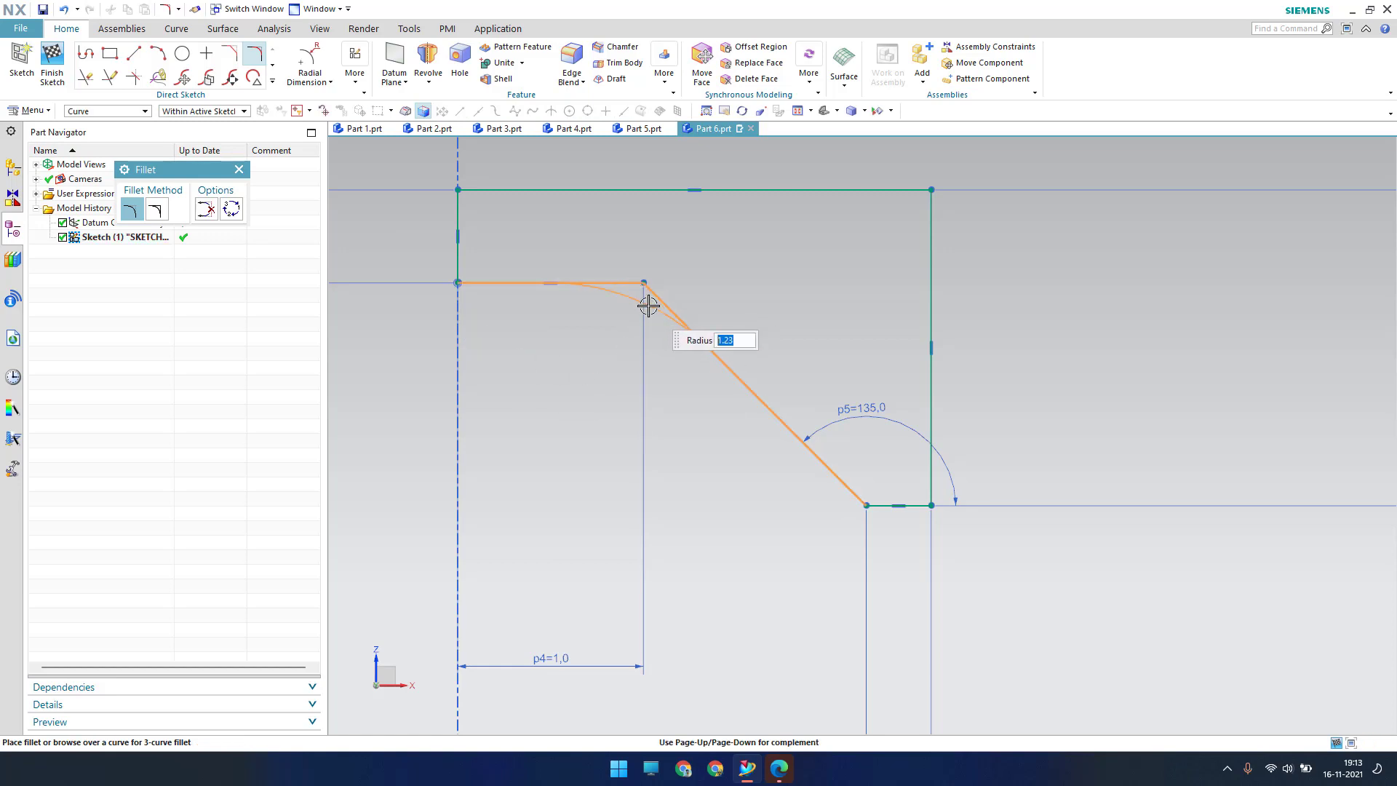
{"action": "left_click", "coordinate": [648, 305]}
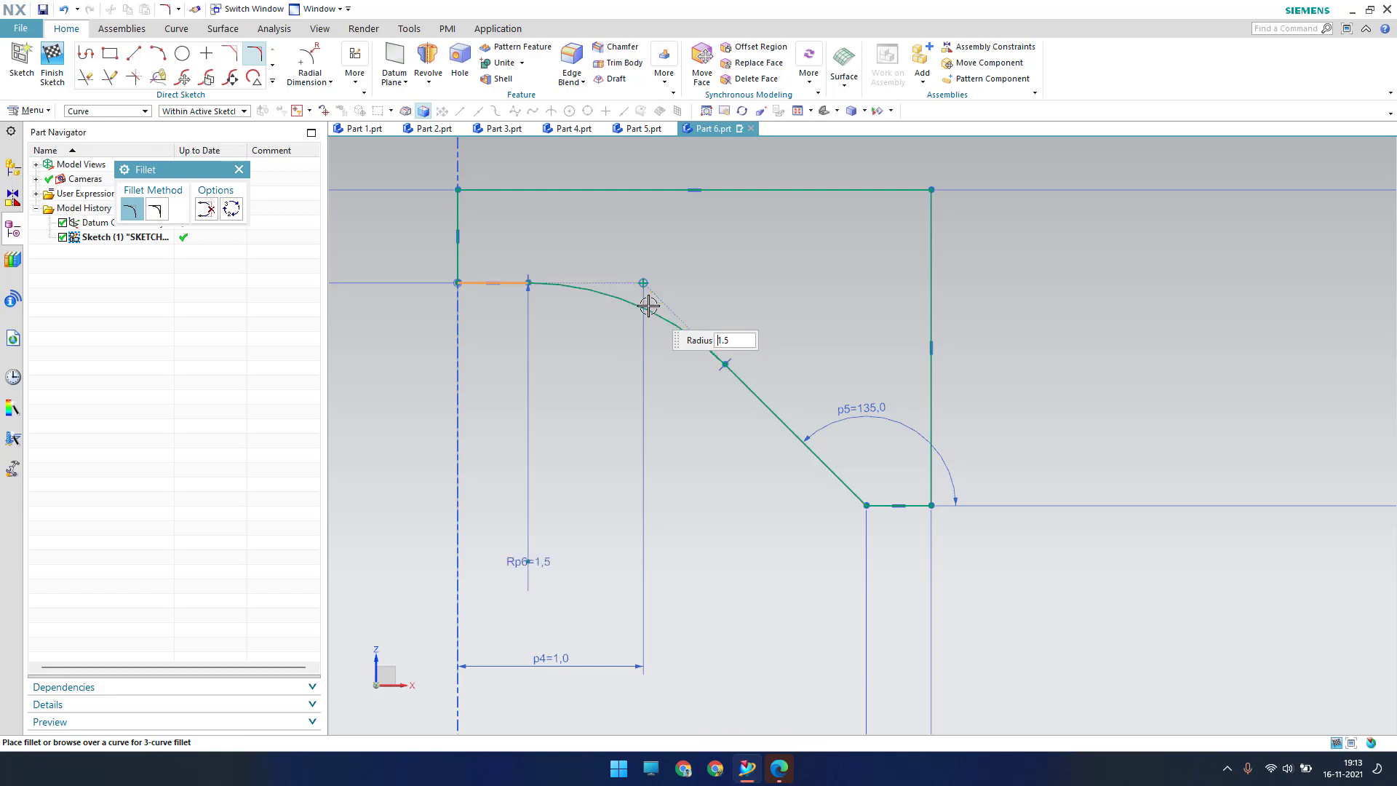
Fillet the corner between the slanted edge and the short lower-right horizontal edge with a radius of about 0.3 mm.
{"action": "scroll", "coordinate": [973, 514], "scroll_direction": "up", "scroll_amount": 3}
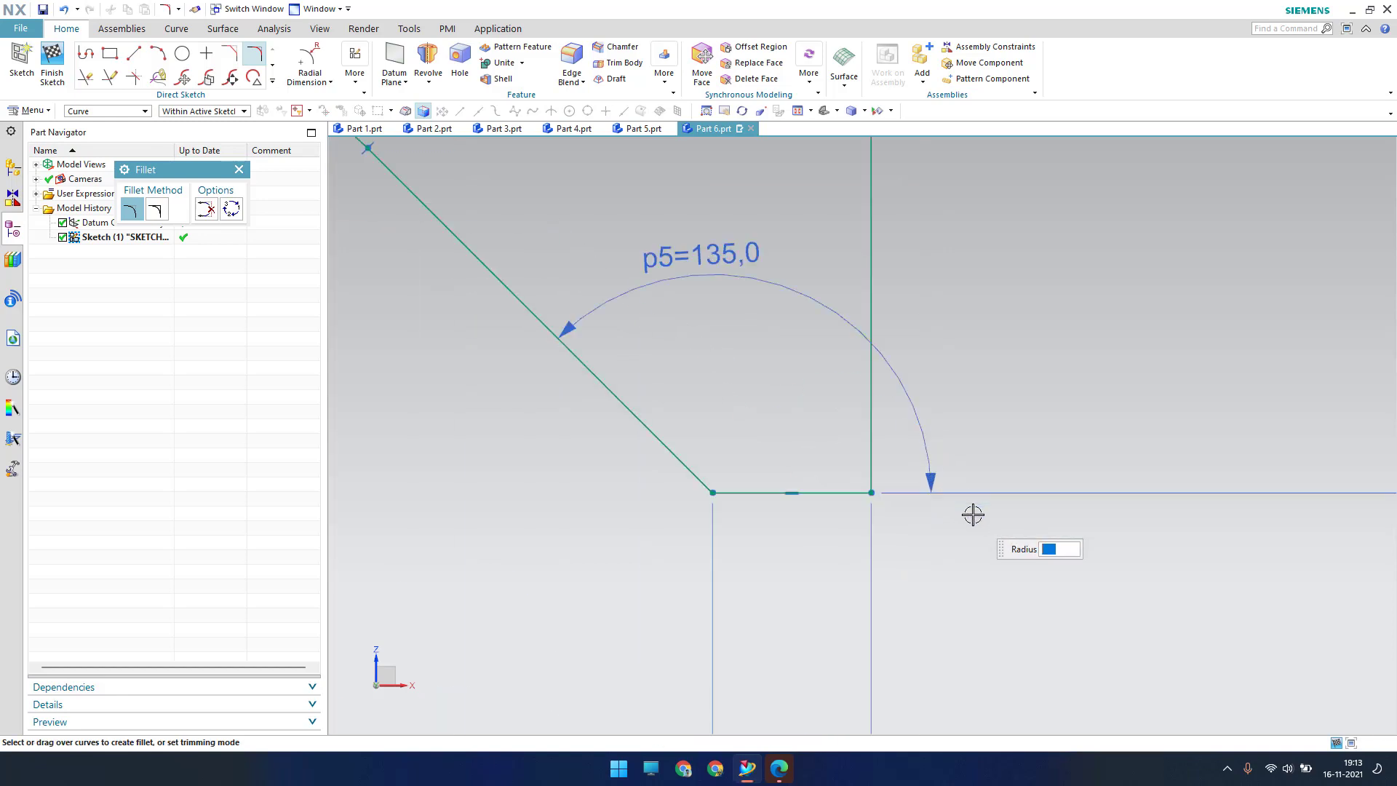
{"action": "left_click", "coordinate": [727, 491]}
{"action": "left_click", "coordinate": [709, 483]}
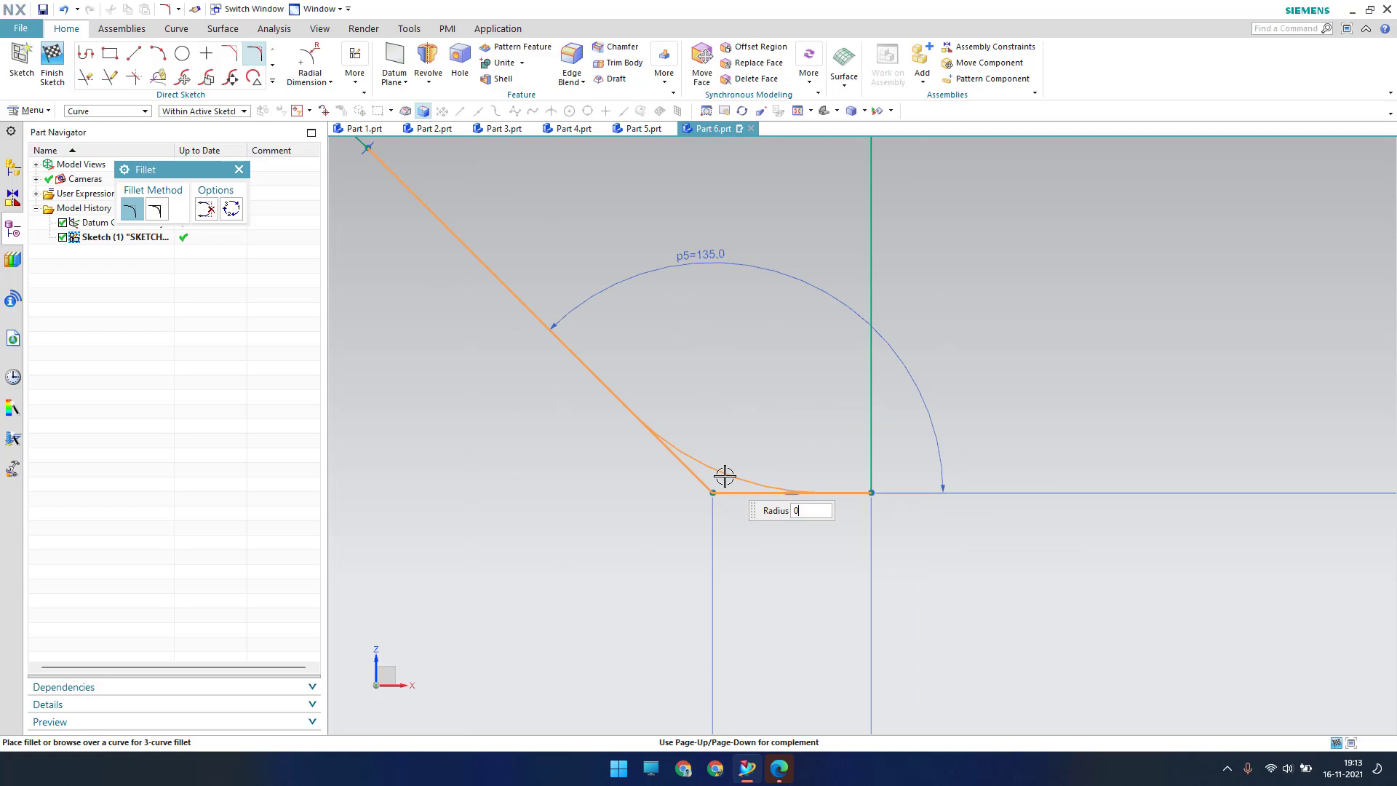
{"action": "left_click", "coordinate": [725, 475]}
{"action": "middle_click", "coordinate": [727, 477]}
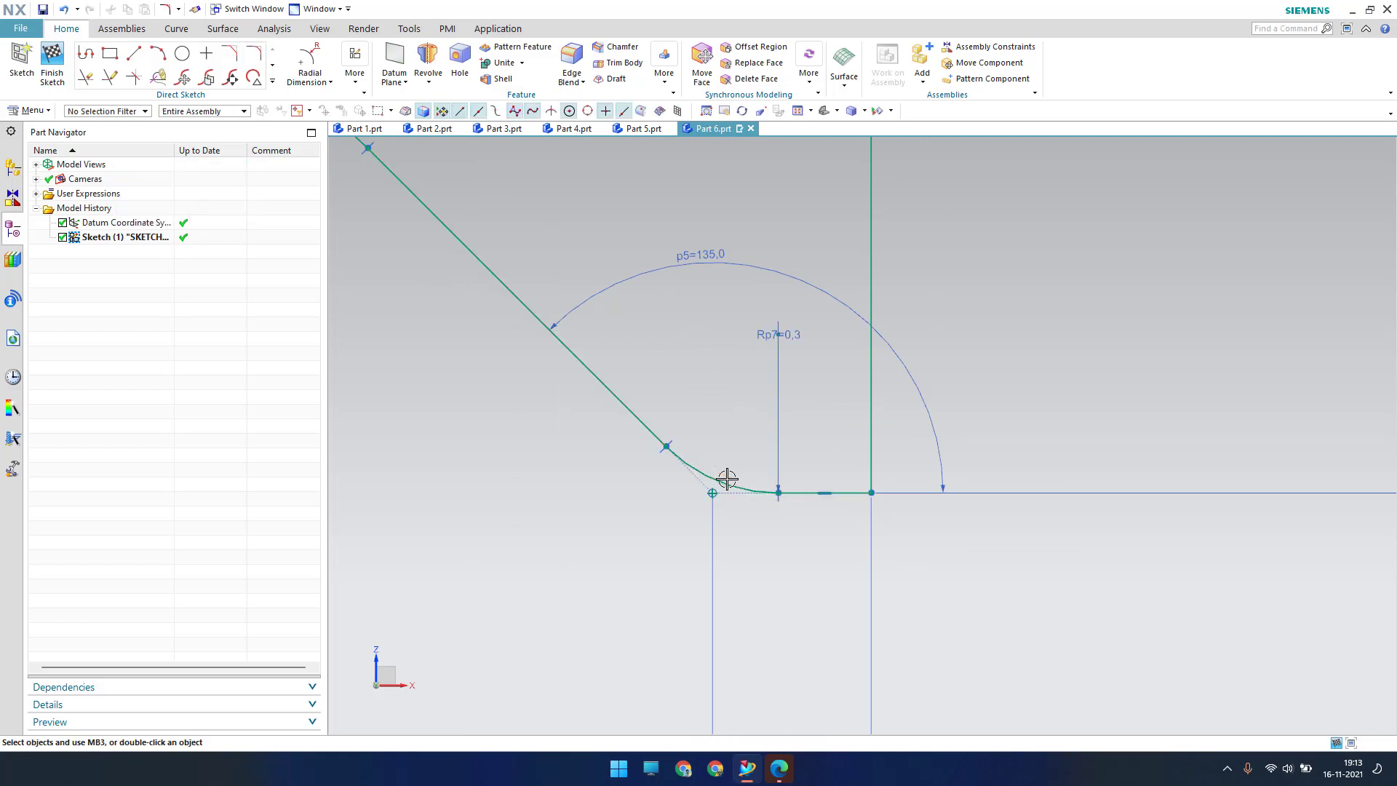
Finish the sketch and revolve its profile 360° about the X axis through the origin as a solid body.
{"action": "scroll", "coordinate": [1076, 320], "scroll_direction": "down", "scroll_amount": 5}
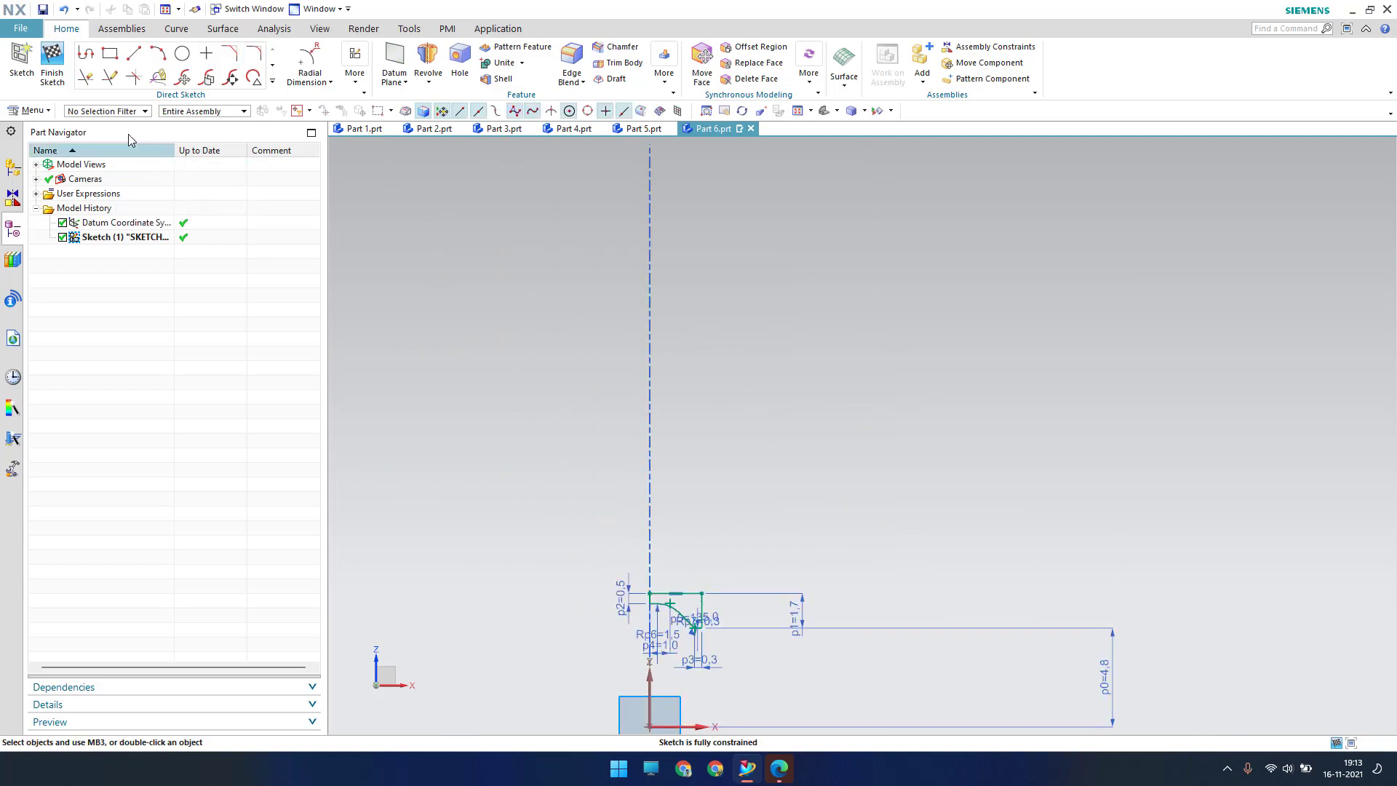
{"action": "left_click", "coordinate": [52, 62]}
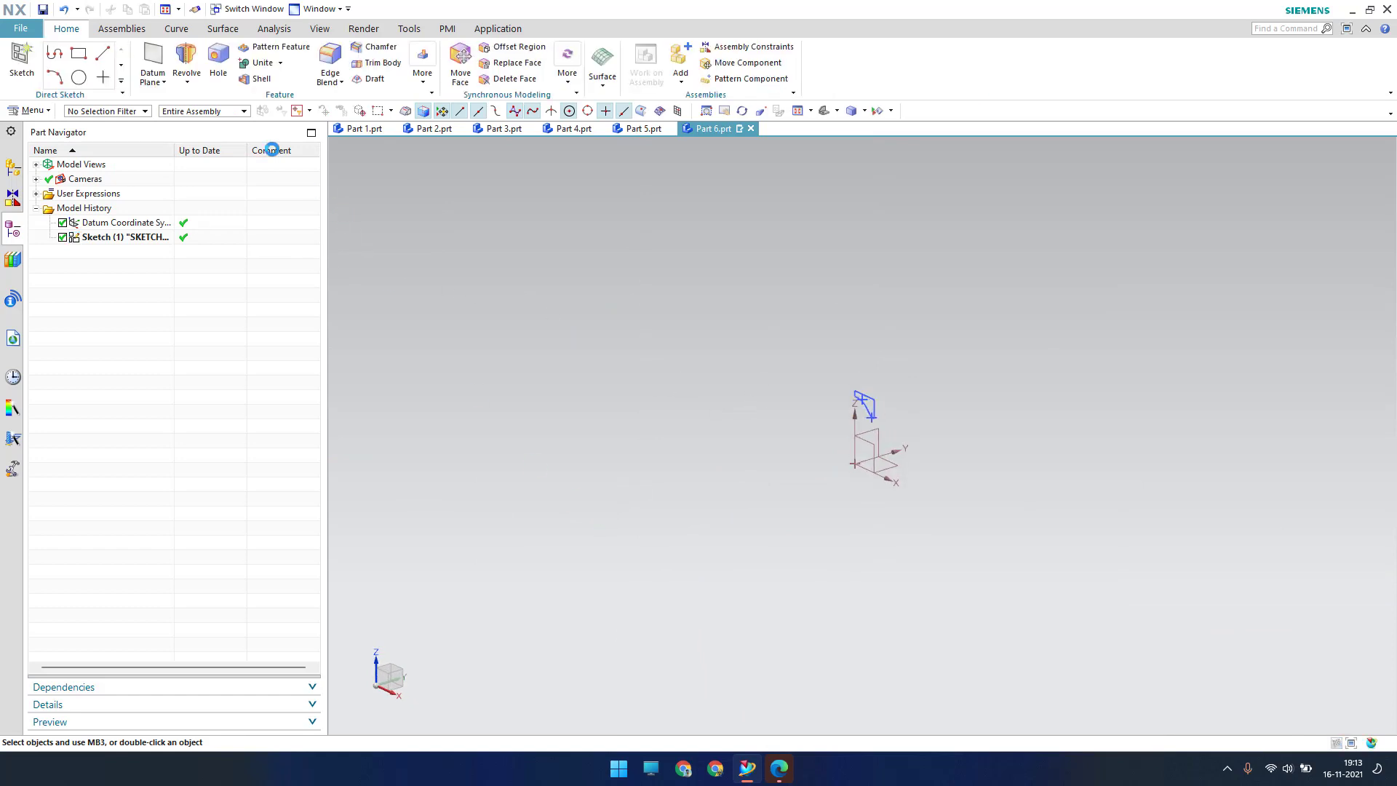
{"action": "left_click", "coordinate": [186, 60]}
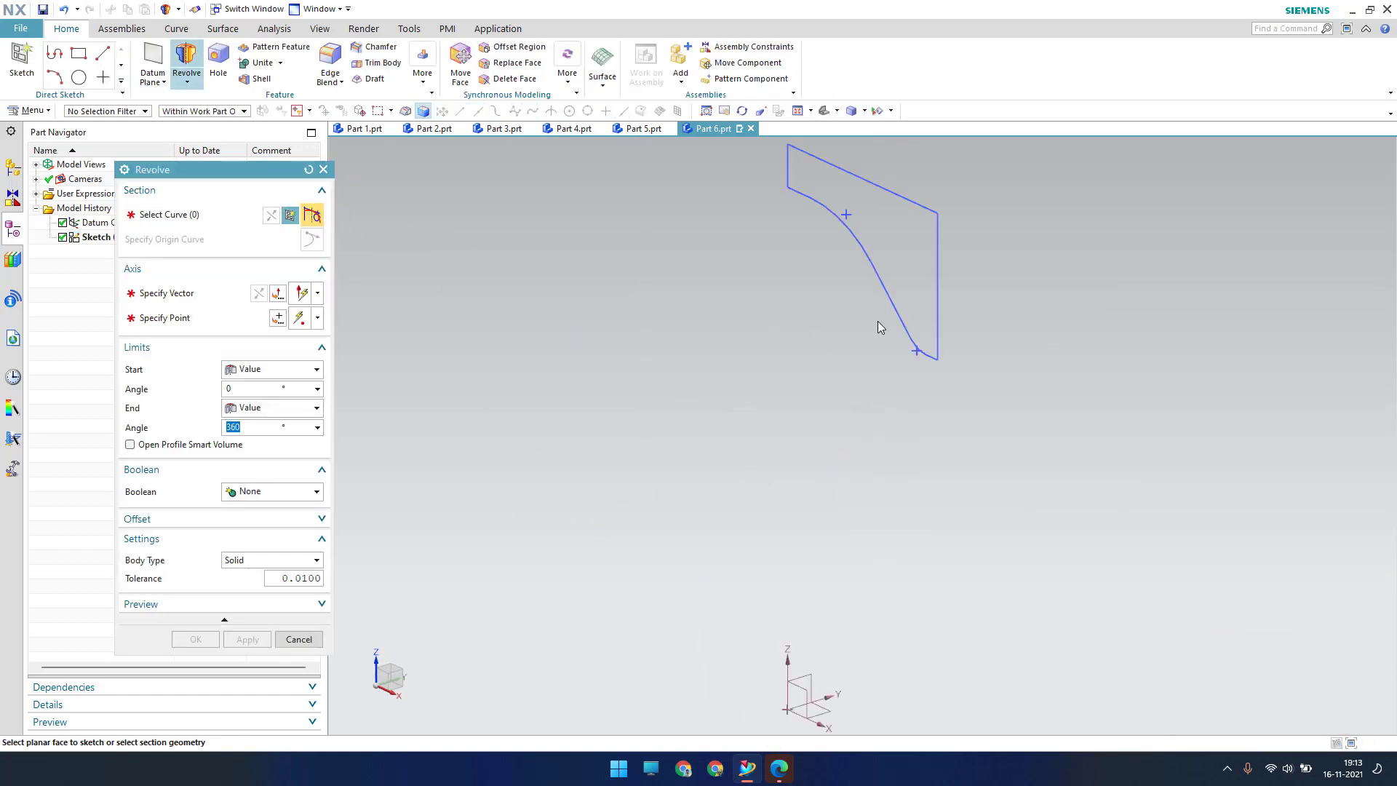
{"action": "left_click", "coordinate": [85, 240]}
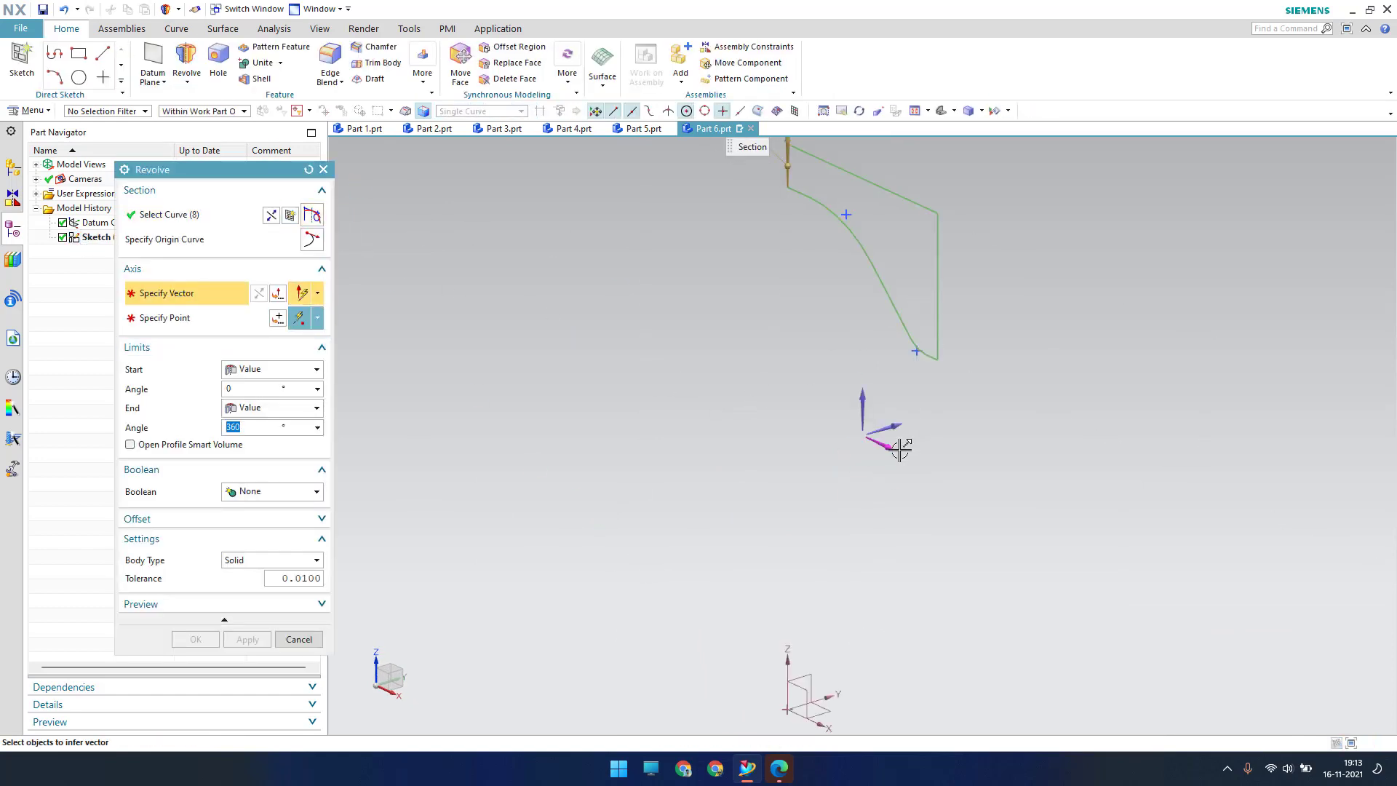
{"action": "left_click", "coordinate": [900, 449]}
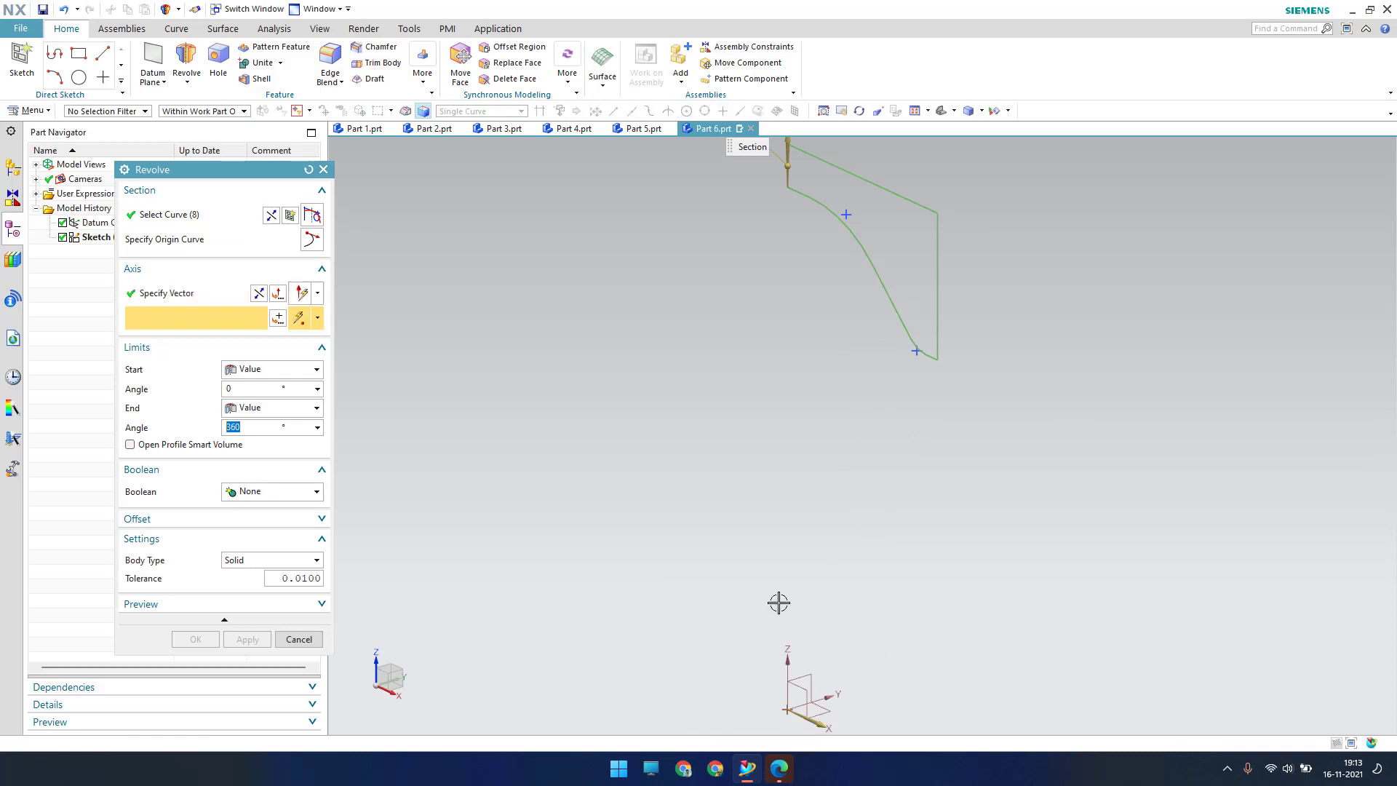
{"action": "left_click", "coordinate": [789, 712]}
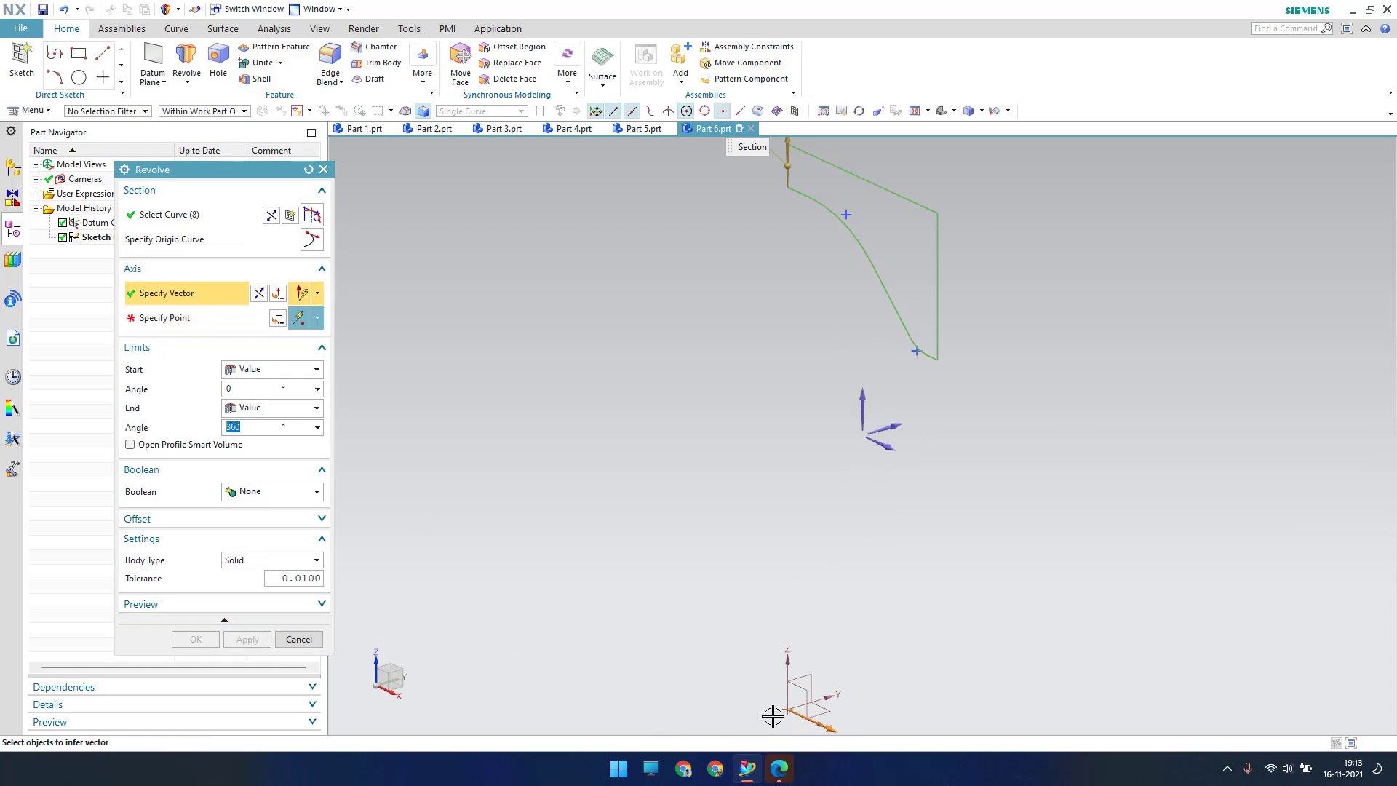
{"action": "left_click", "coordinate": [323, 320]}
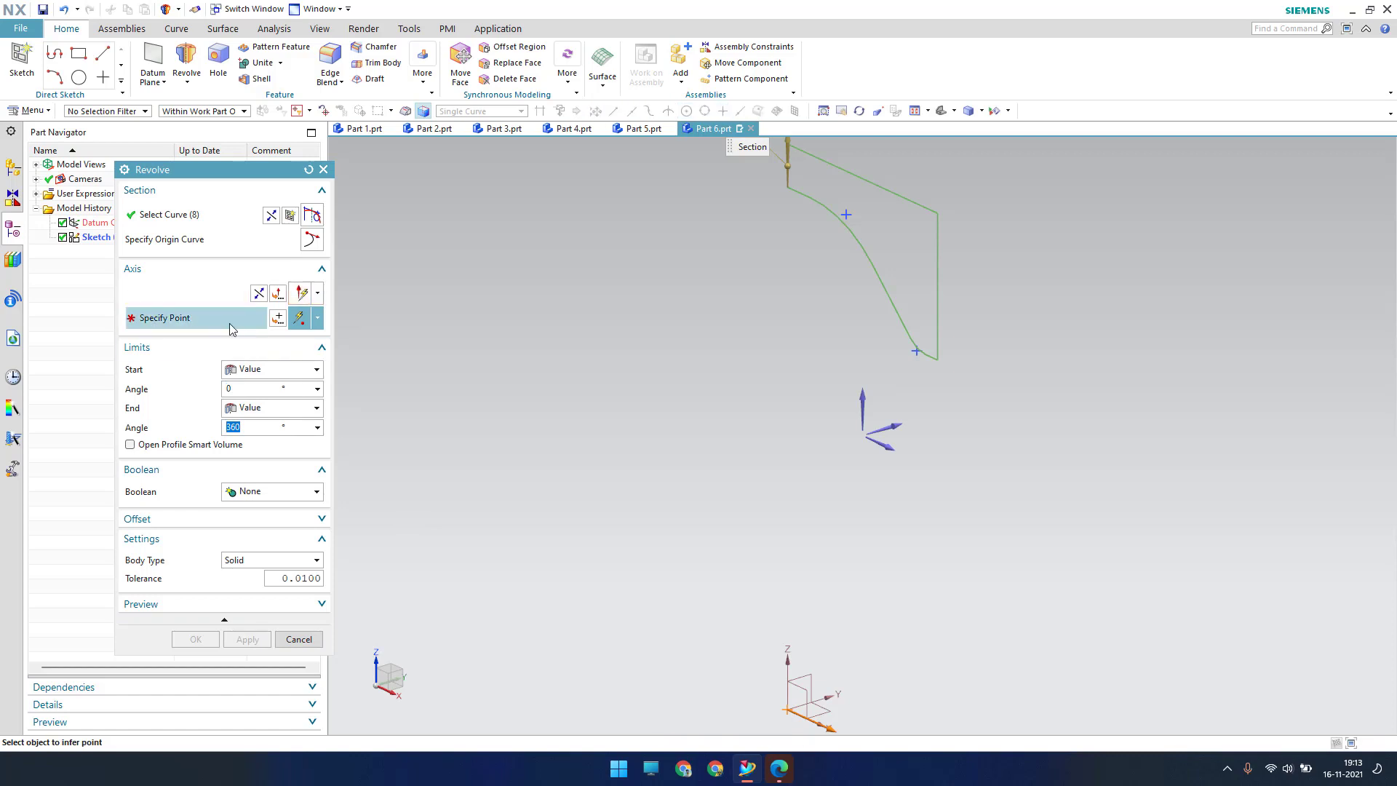
{"action": "left_click", "coordinate": [790, 712]}
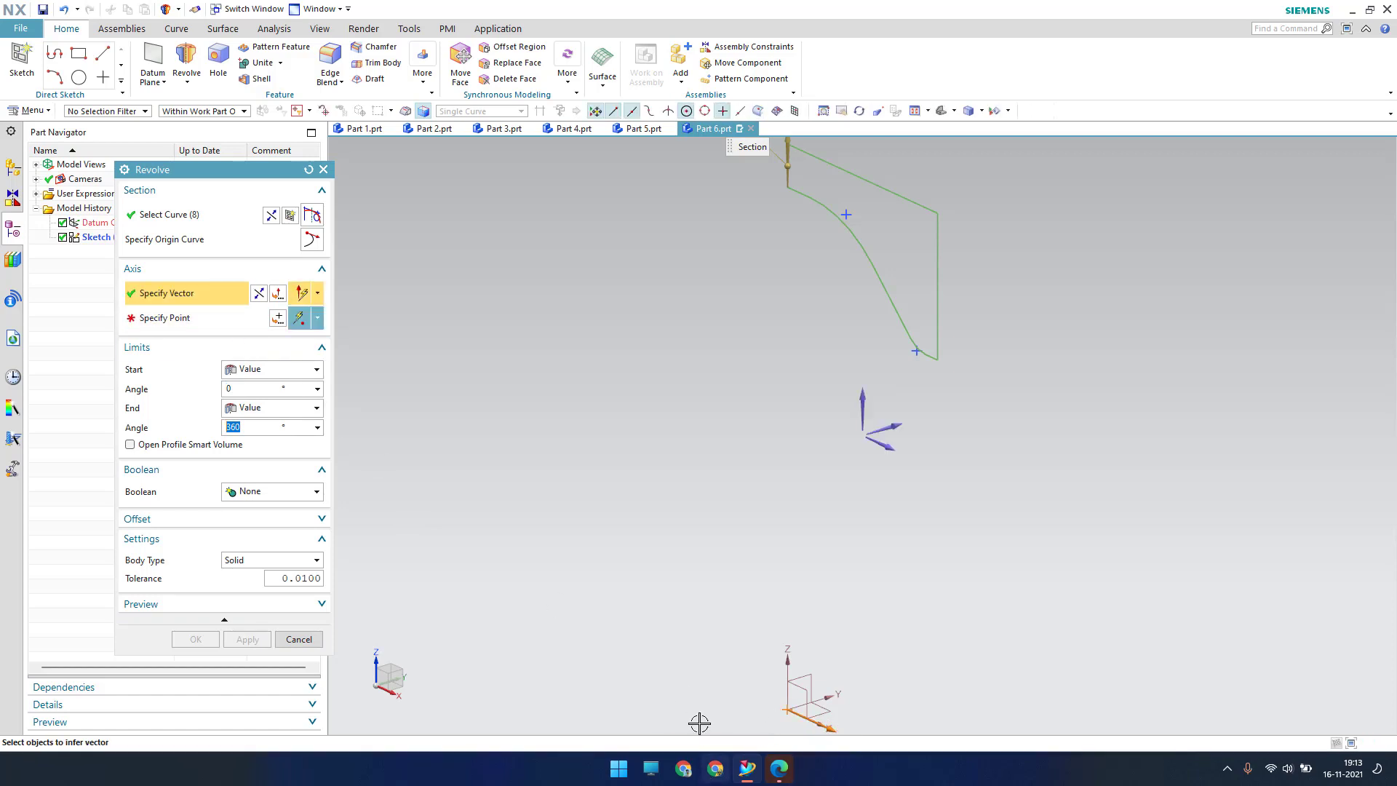
{"action": "left_click", "coordinate": [205, 320]}
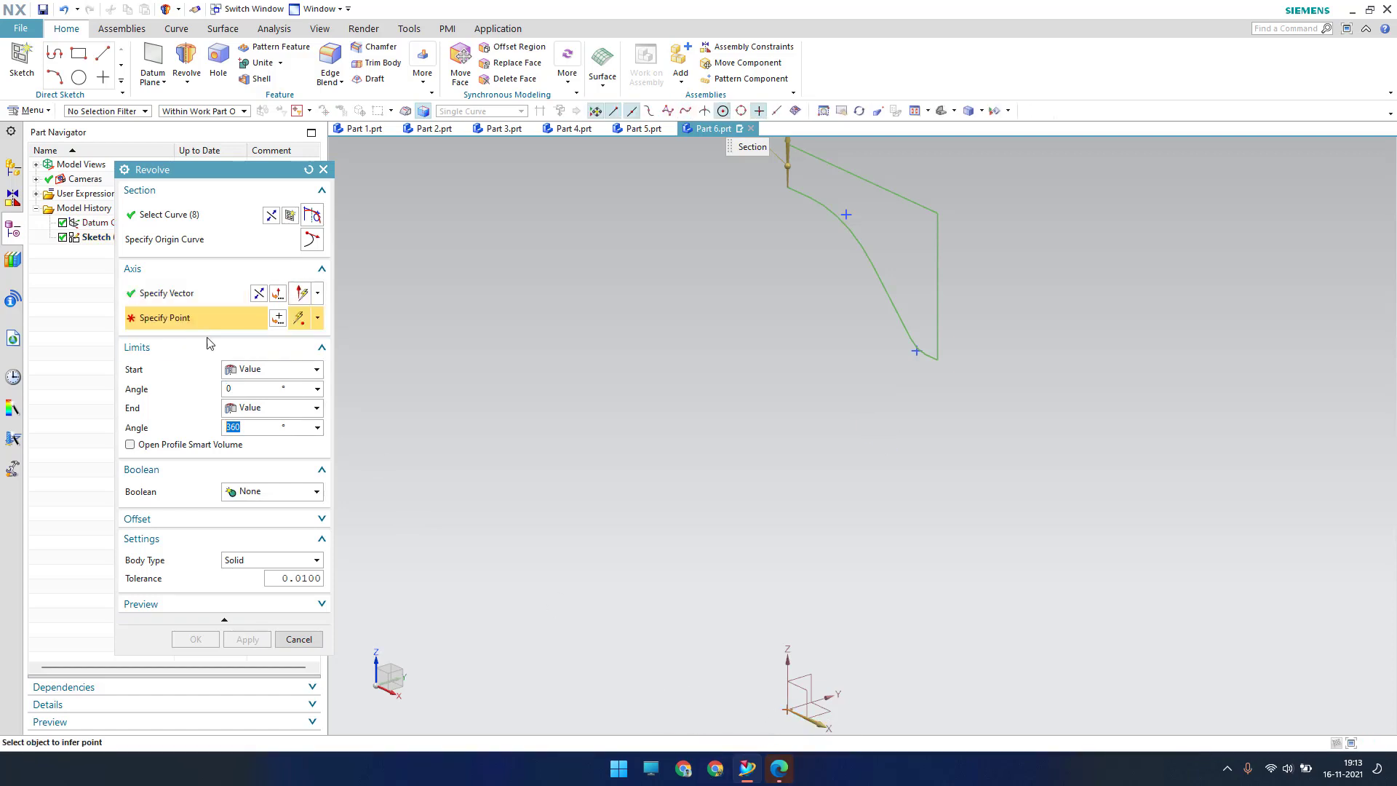
{"action": "left_click", "coordinate": [785, 711]}
{"action": "scroll", "coordinate": [788, 450], "scroll_direction": "down", "scroll_amount": 3}
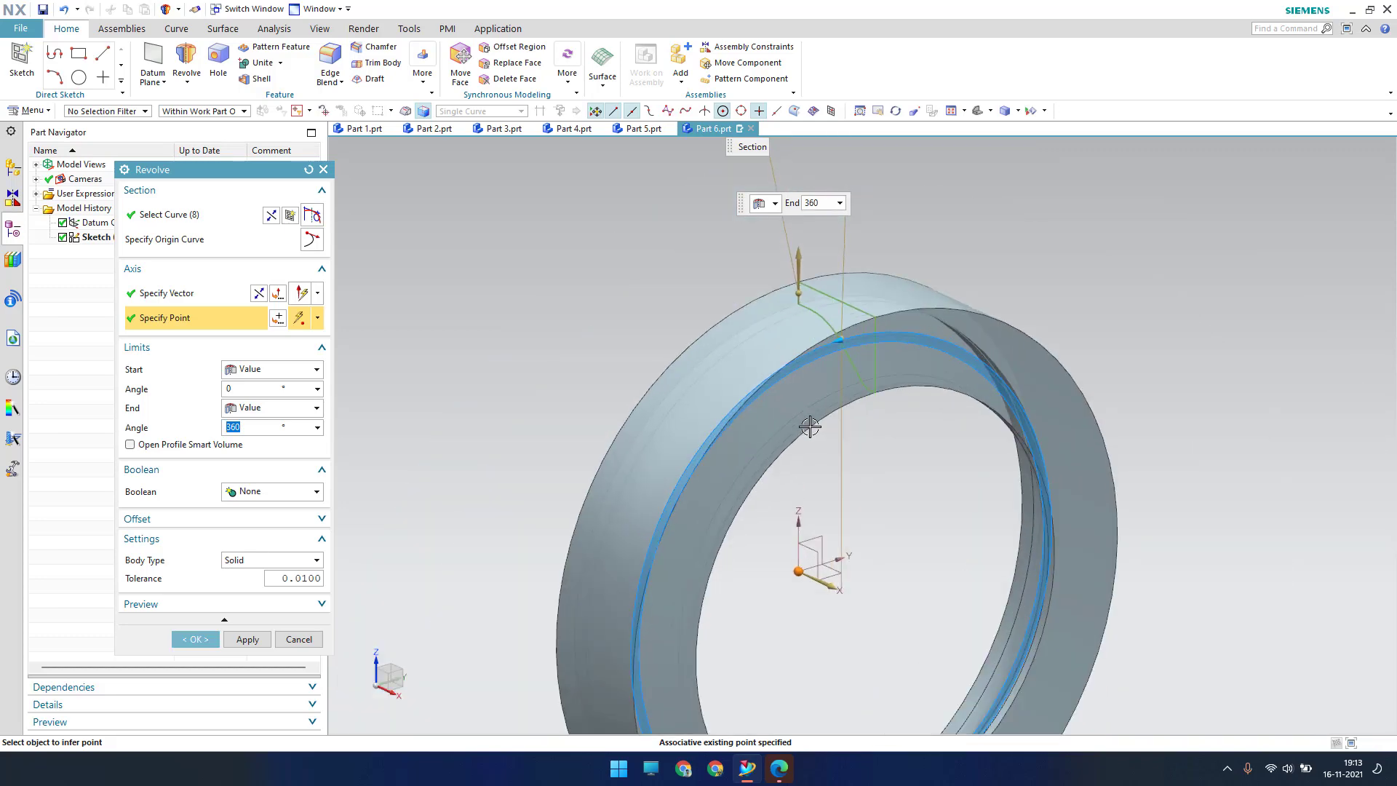
{"action": "left_click", "coordinate": [195, 639]}
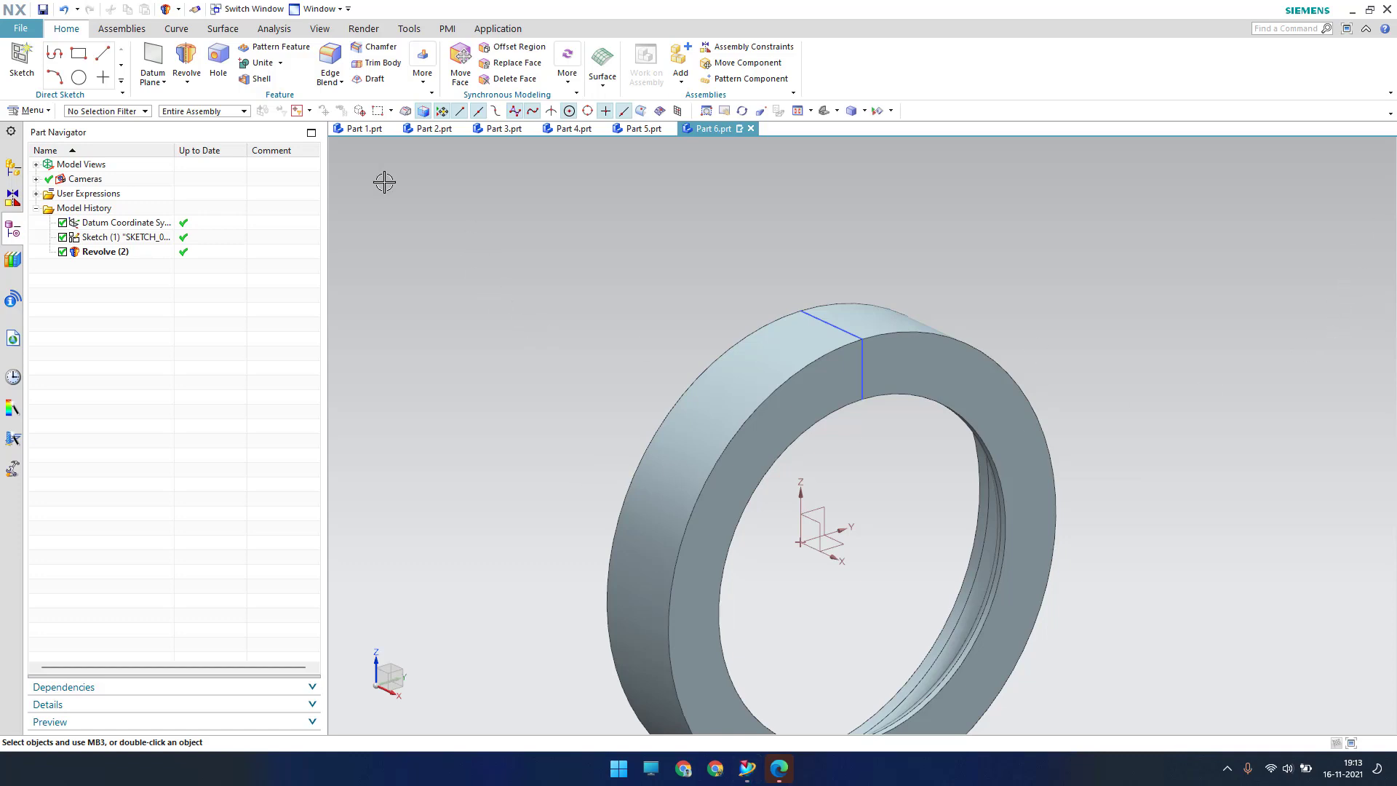
Chamfer both outer circular edges of the ring with a 0.25 mm offset at 45°.
{"action": "left_click", "coordinate": [374, 47]}
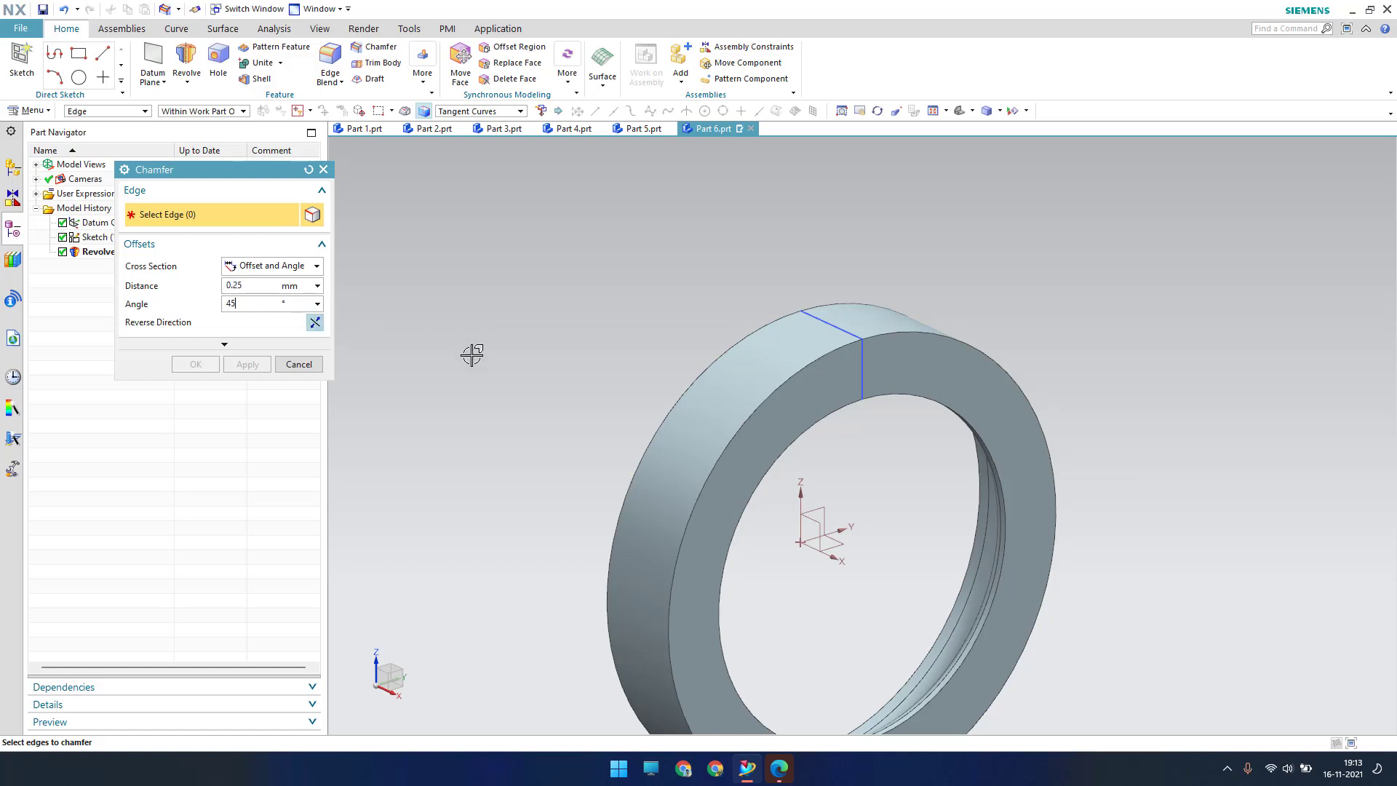
{"action": "left_click", "coordinate": [775, 395]}
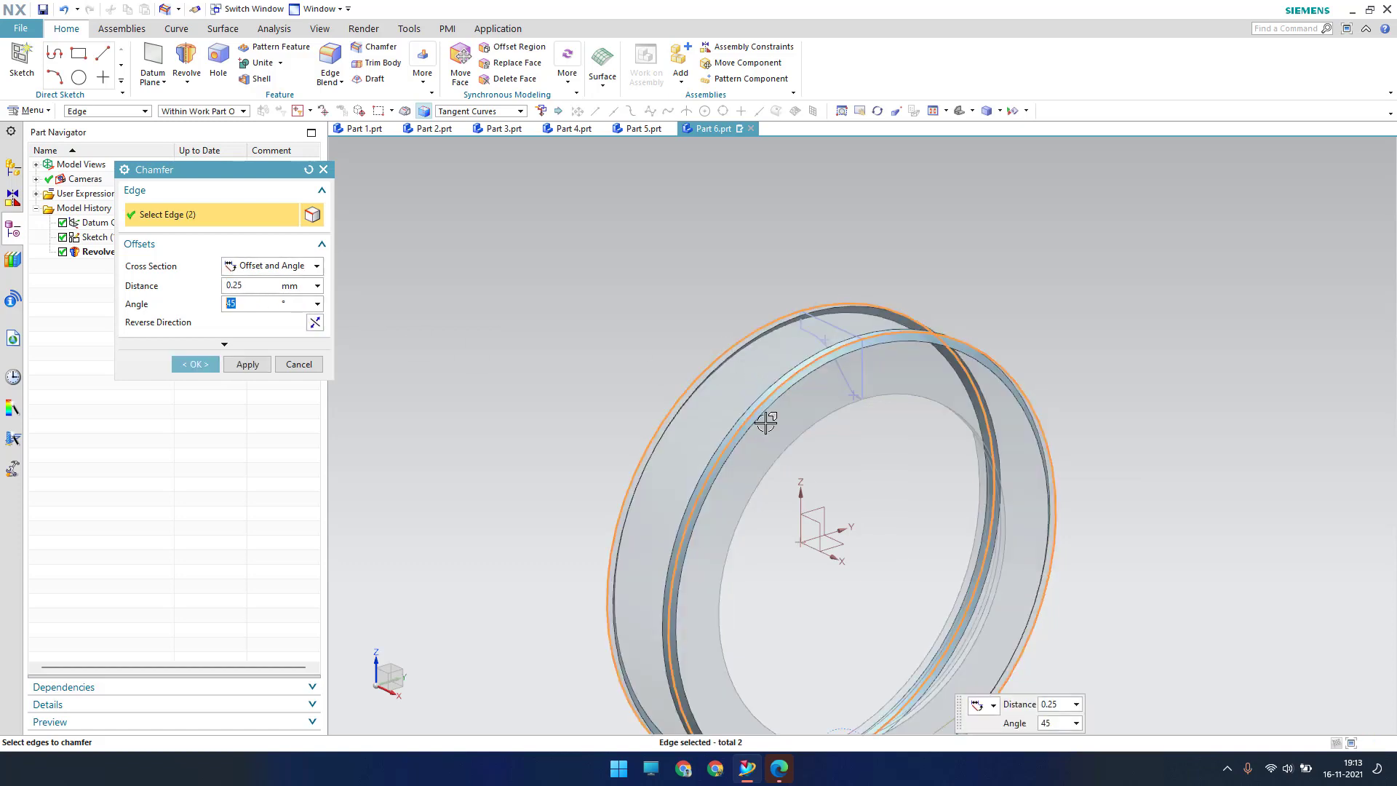
{"action": "left_click", "coordinate": [196, 364]}
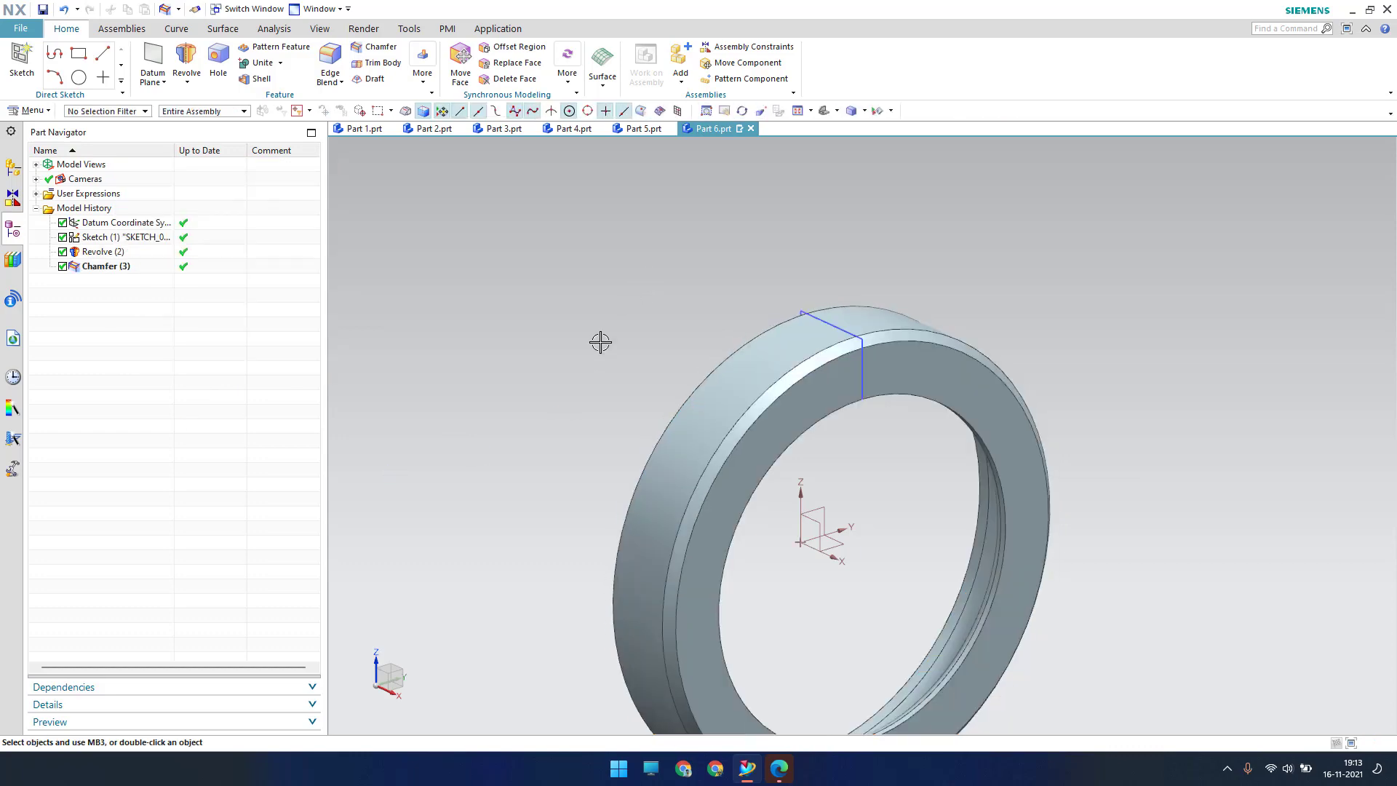
Hide everything in Part 6 except the solid body and save the part.
{"action": "middle_click_drag", "start_coordinate": [541, 398], "coordinate": [504, 361]}
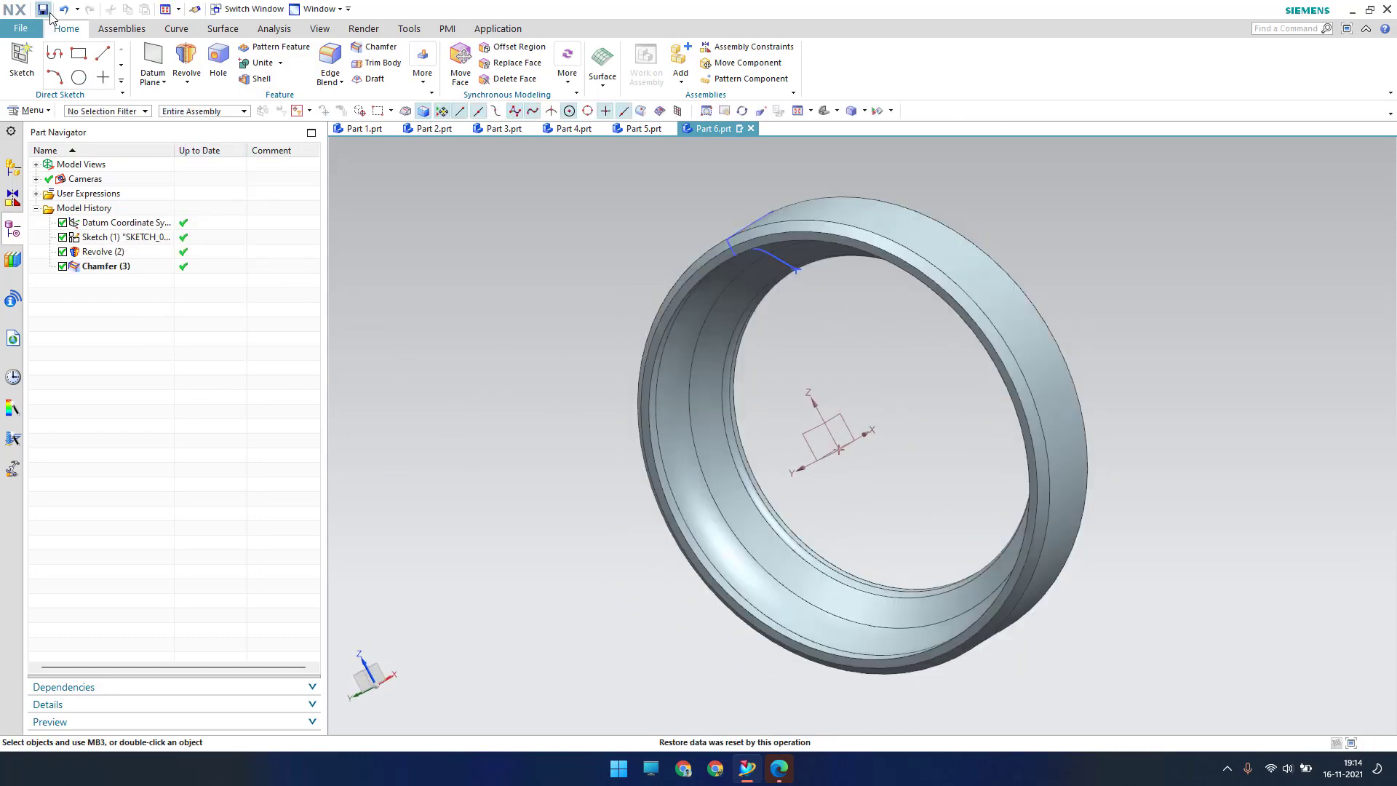
{"action": "key", "text": "ctrl+w"}
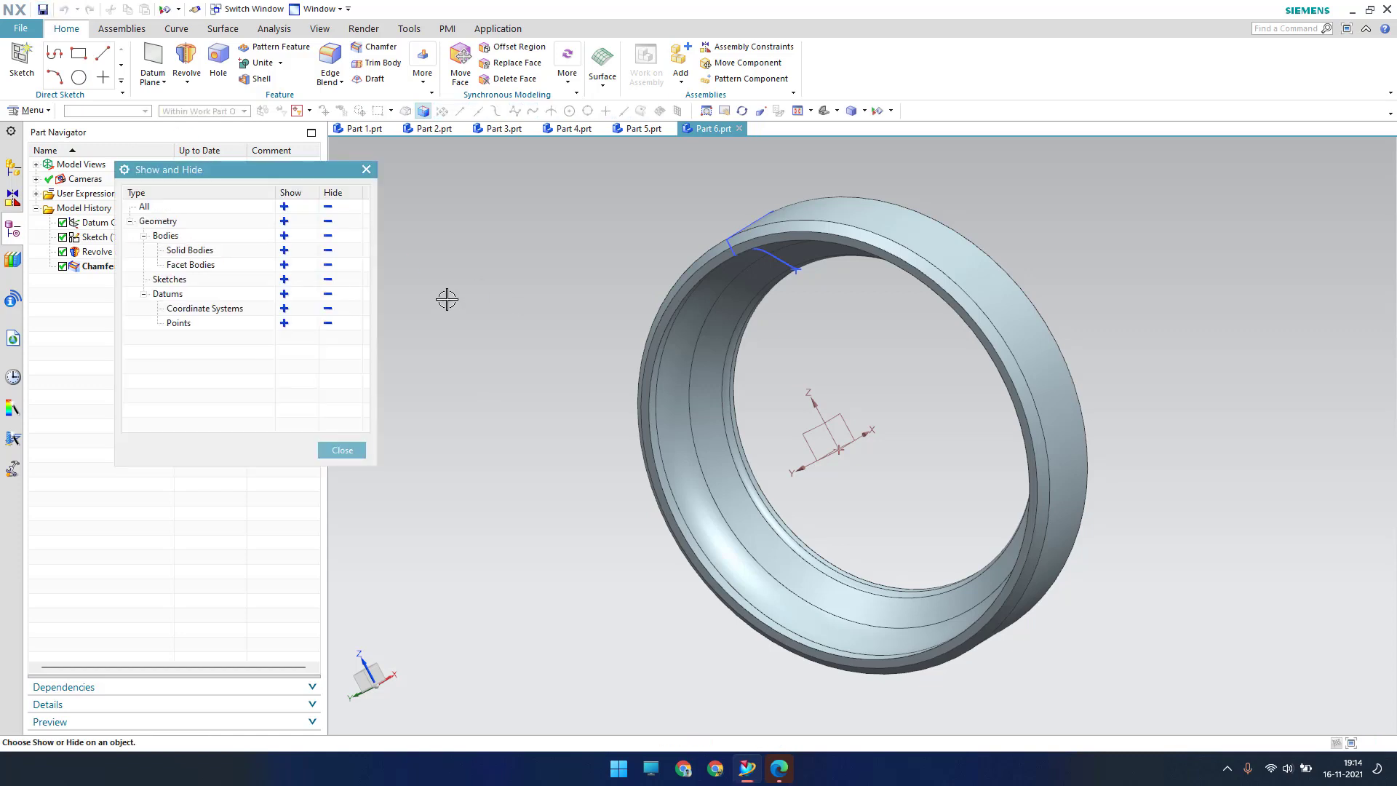
{"action": "left_click", "coordinate": [327, 207]}
{"action": "left_click", "coordinate": [284, 250]}
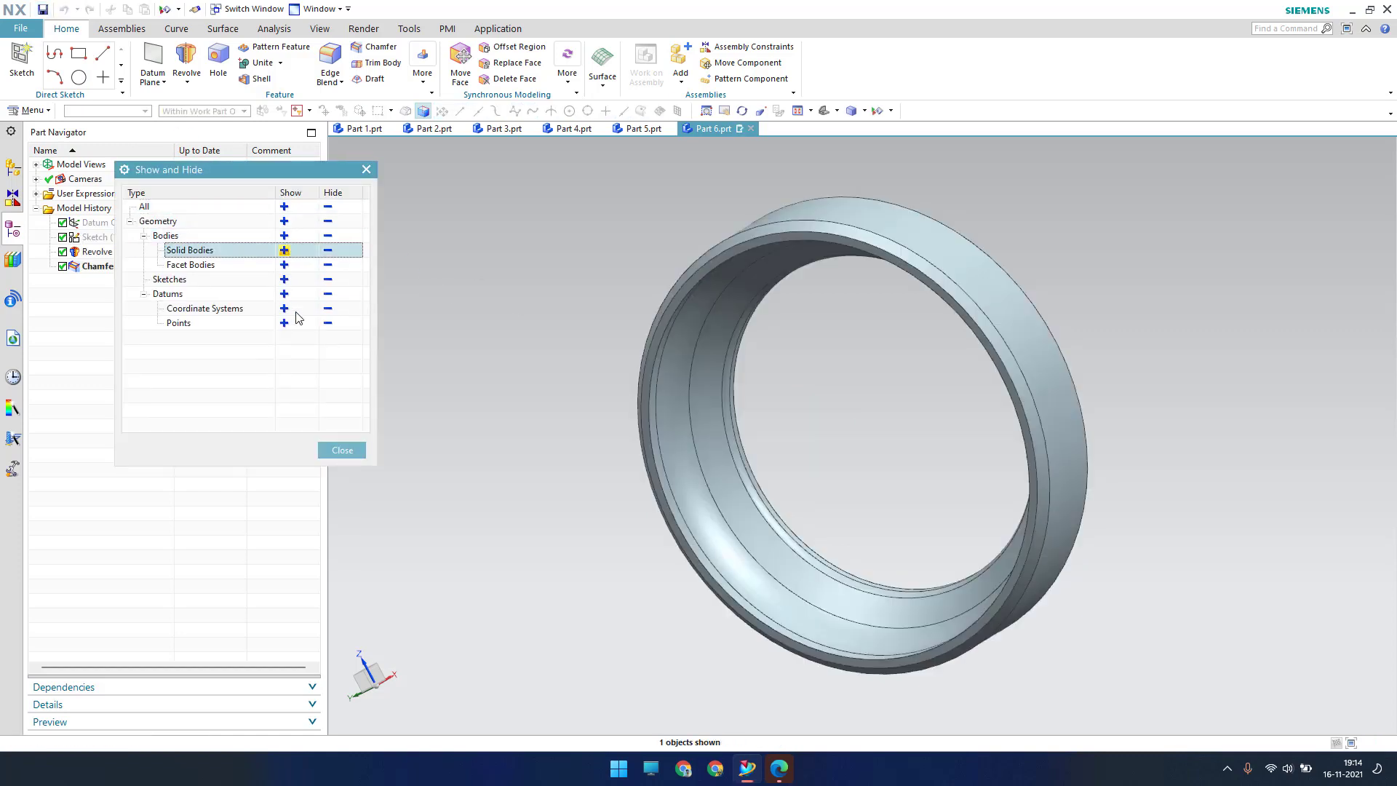
{"action": "left_click", "coordinate": [342, 450]}
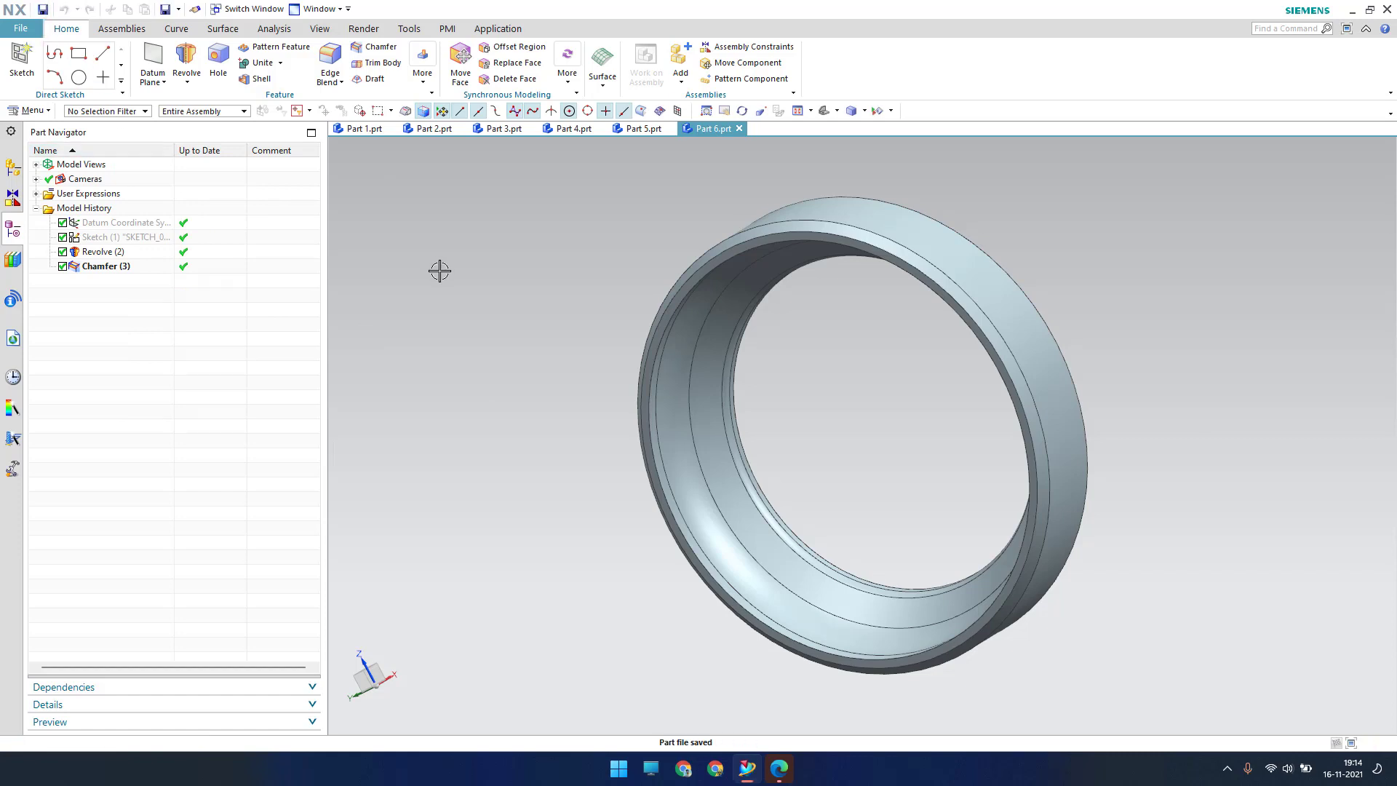
Create a new millimetre model file Part 7.prt in the Spark Plug folder and start a sketch on the XZ plane.
{"action": "left_click", "coordinate": [20, 29]}
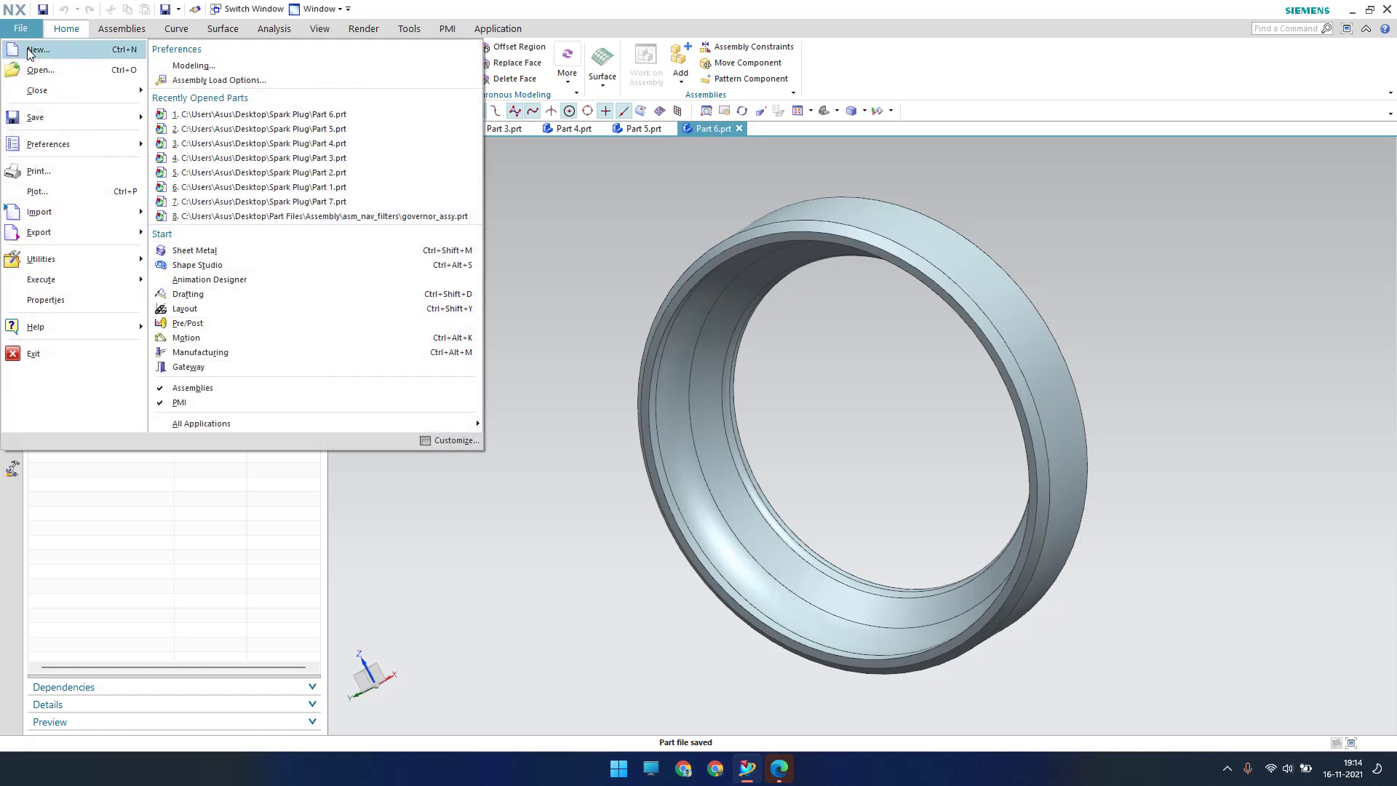
{"action": "left_click", "coordinate": [300, 314]}
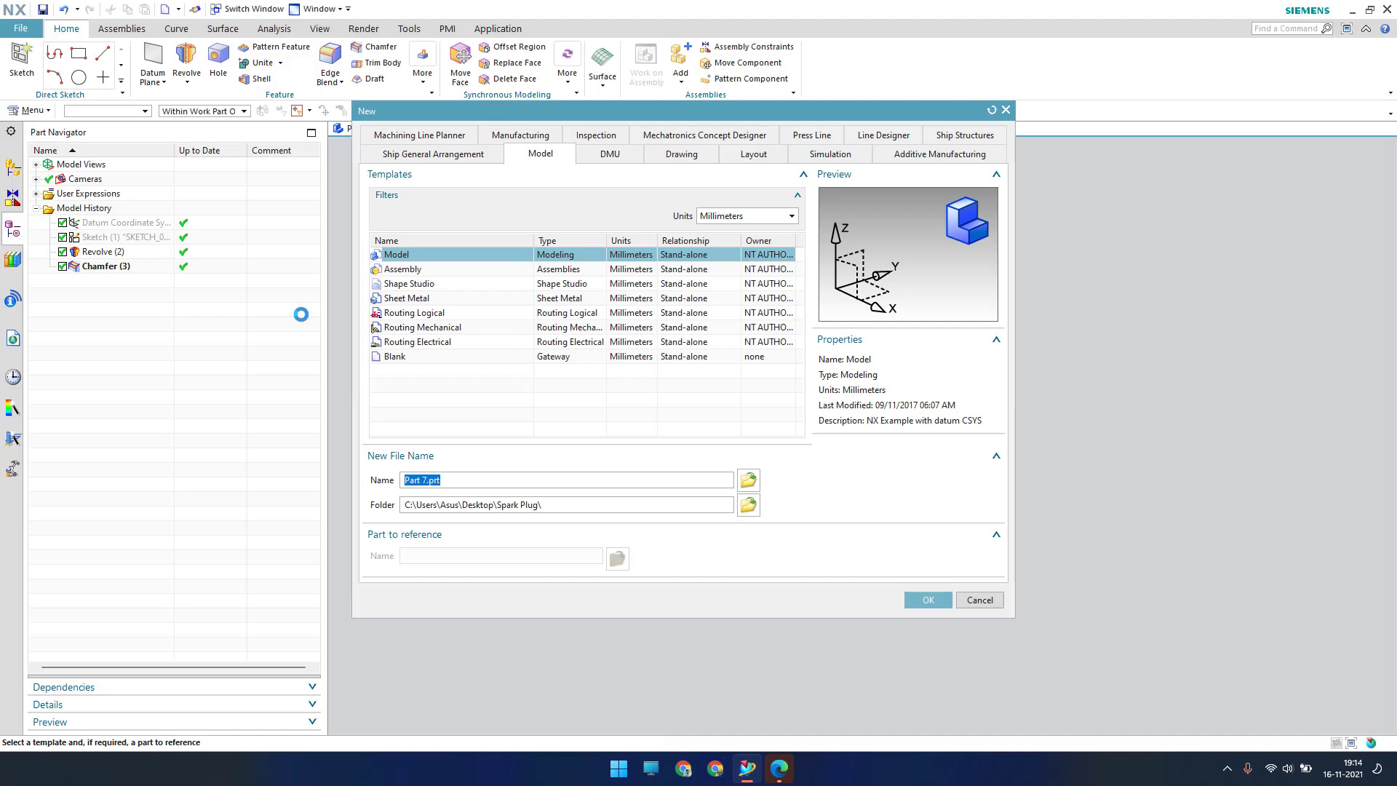
{"action": "key", "text": "Return"}
{"action": "left_click", "coordinate": [21, 61]}
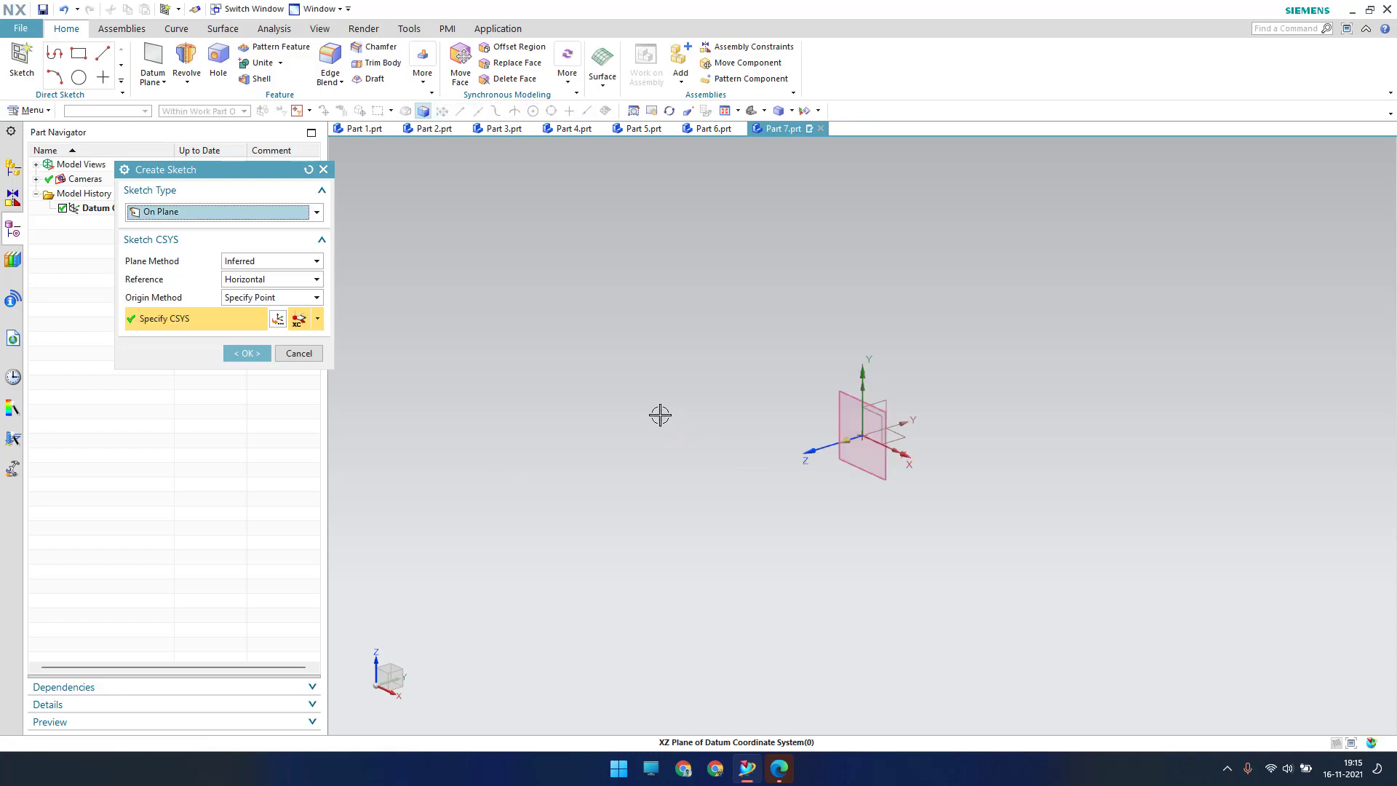
{"action": "middle_click", "coordinate": [875, 458]}
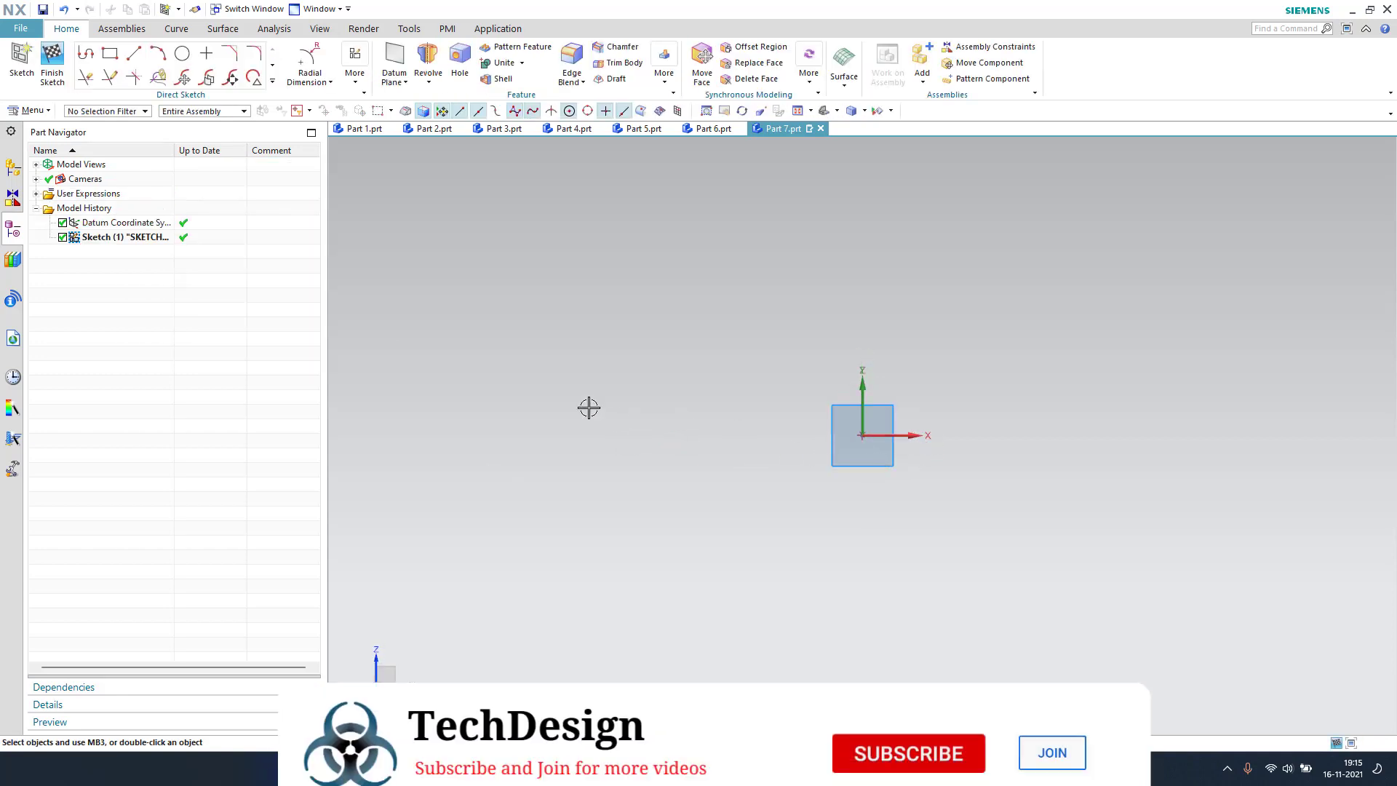
Sketch a 142 mm horizontal line from the origin along negative X, an upward vertical about 10.9 mm long, and a horizontal about 28.5 mm back.
{"action": "left_click", "coordinate": [134, 53]}
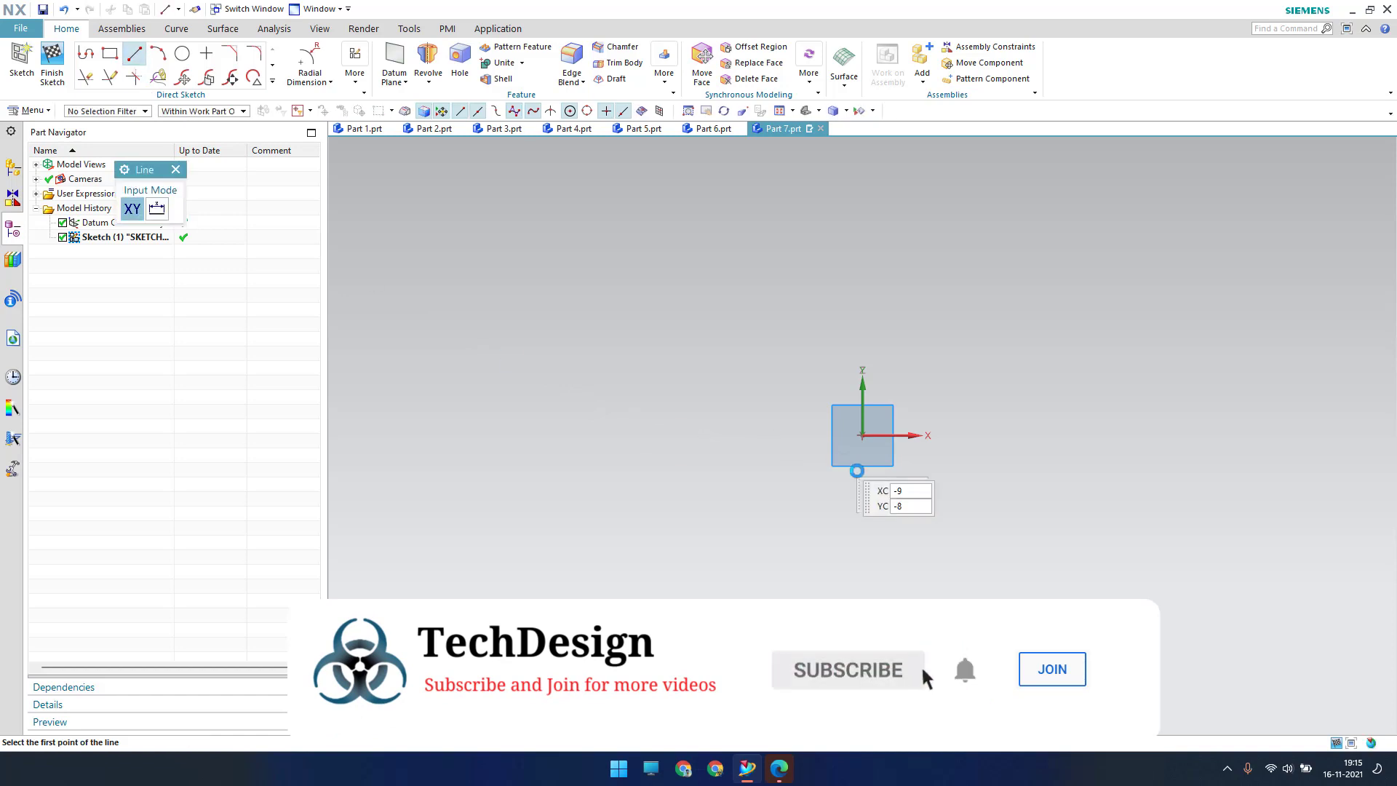
{"action": "left_click", "coordinate": [862, 435]}
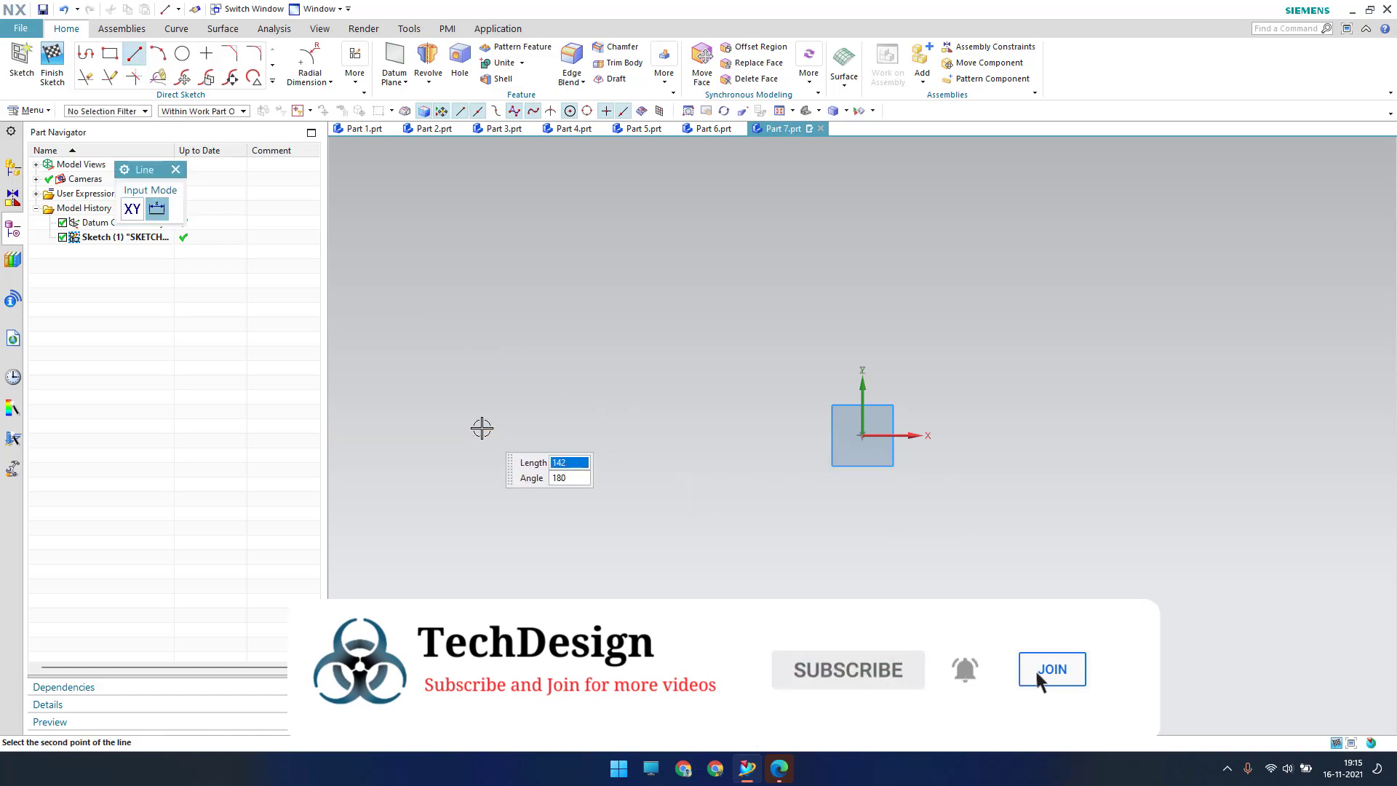
{"action": "left_click", "coordinate": [480, 431]}
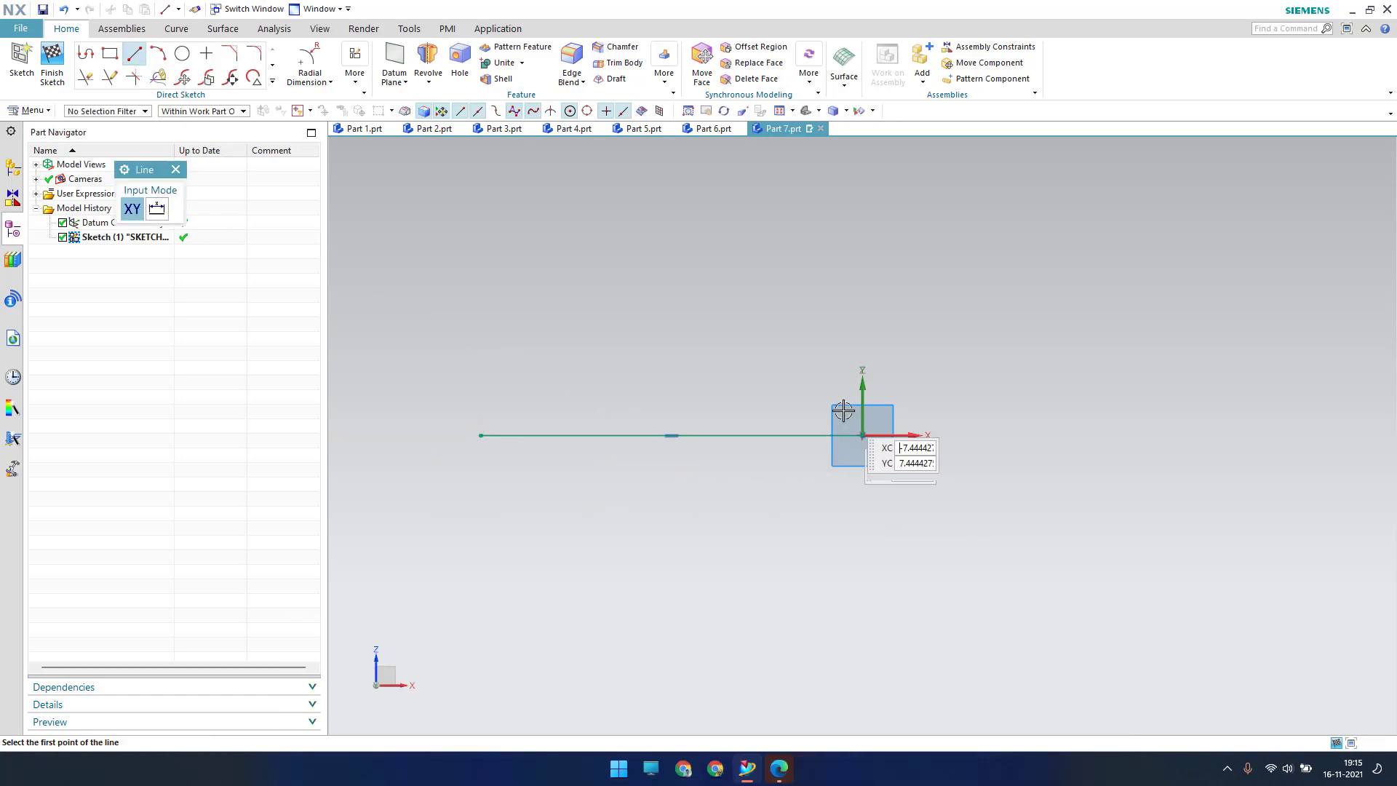
{"action": "left_click", "coordinate": [481, 435]}
{"action": "left_click", "coordinate": [473, 420]}
{"action": "scroll", "coordinate": [473, 420], "scroll_direction": "up", "scroll_amount": 4}
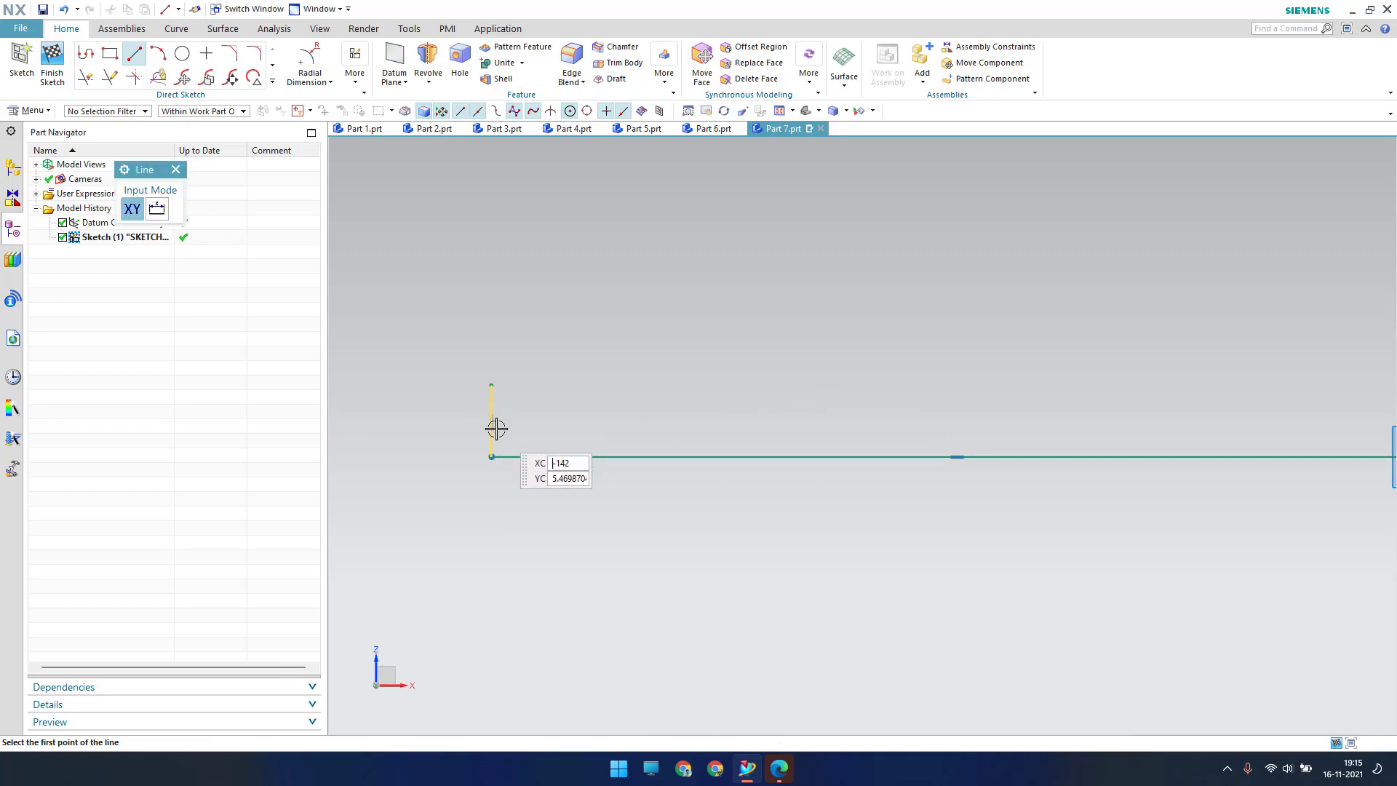
{"action": "left_click", "coordinate": [495, 384]}
{"action": "left_click", "coordinate": [677, 385]}
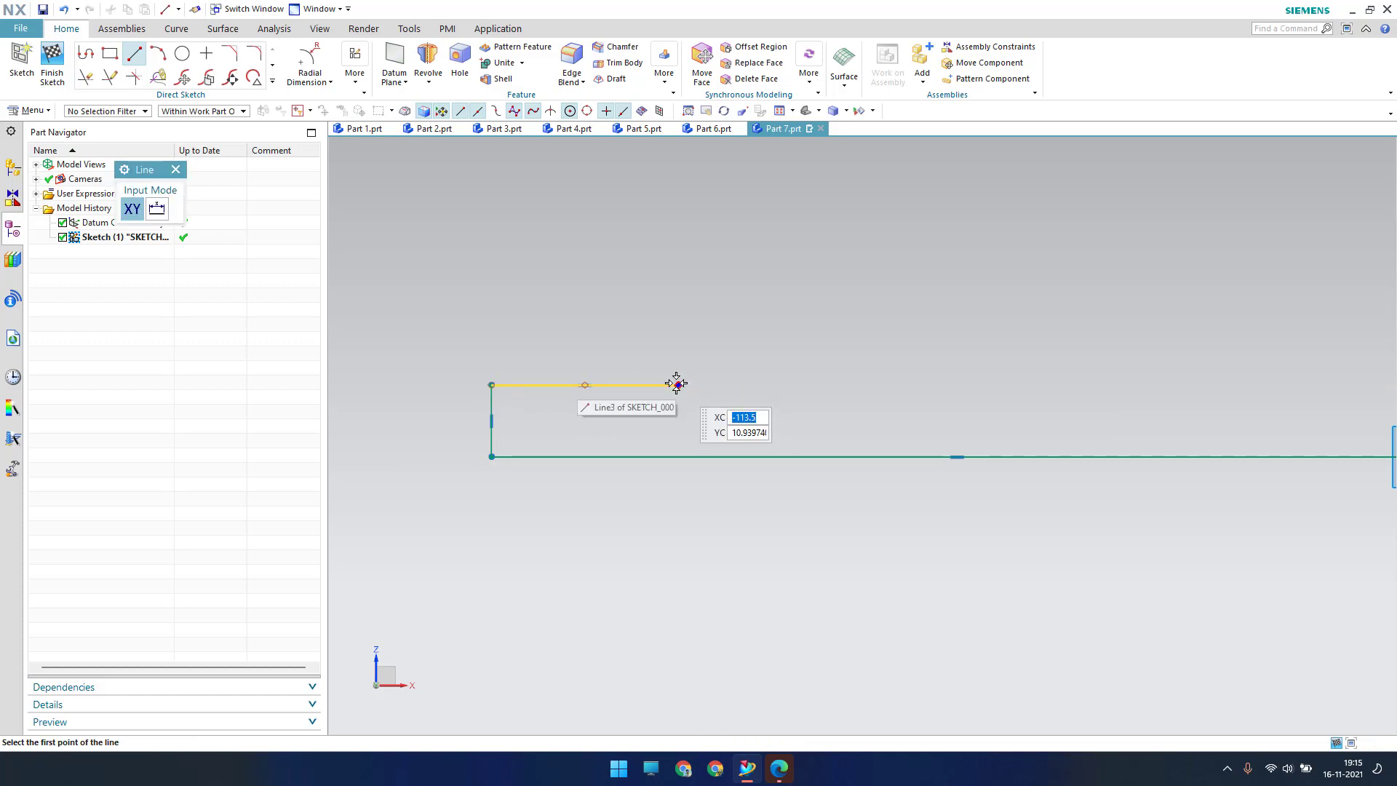
{"action": "key", "text": "Escape"}
Dimension the vertical line at the profile's far end to 2.25 mm.
{"action": "key", "text": "d"}
{"action": "left_click", "coordinate": [492, 407]}
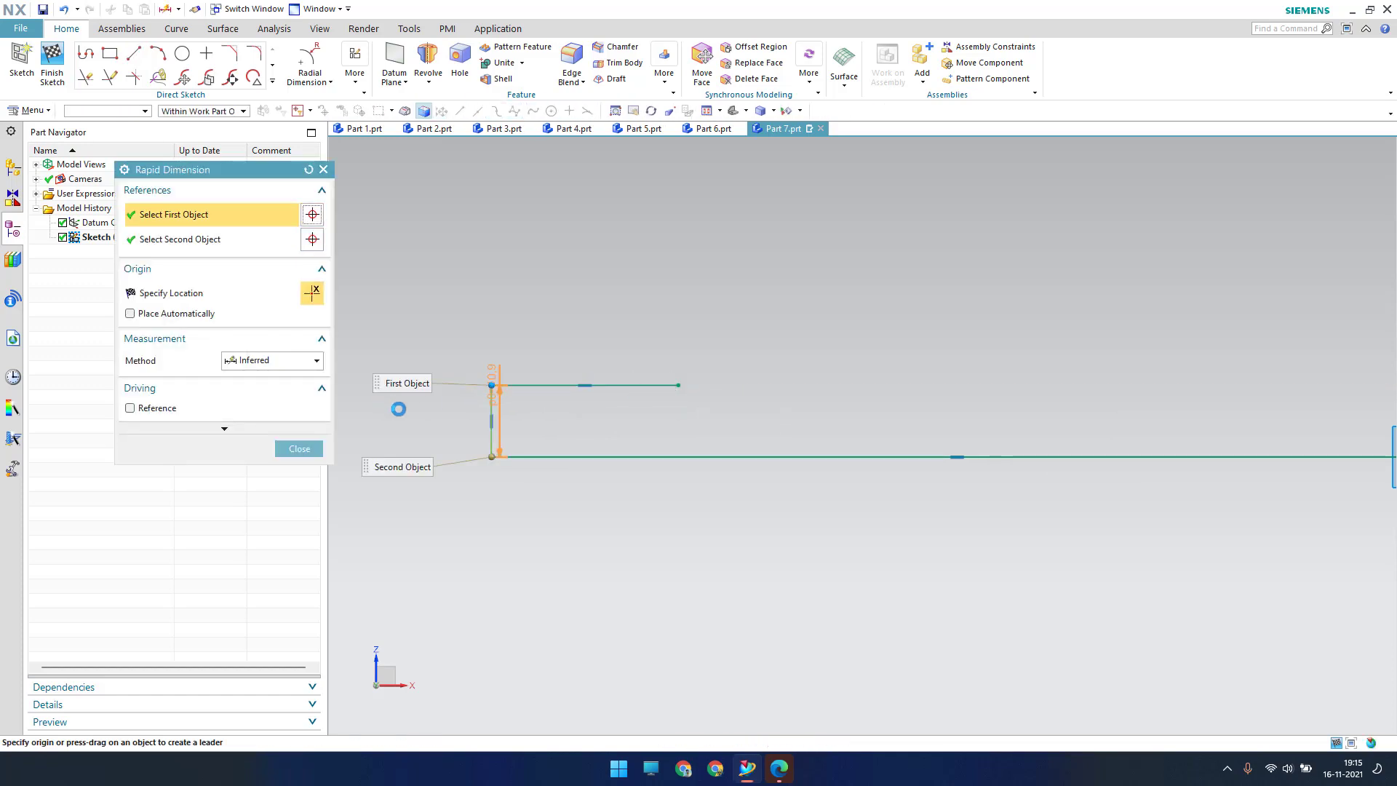
{"action": "left_click", "coordinate": [420, 515]}
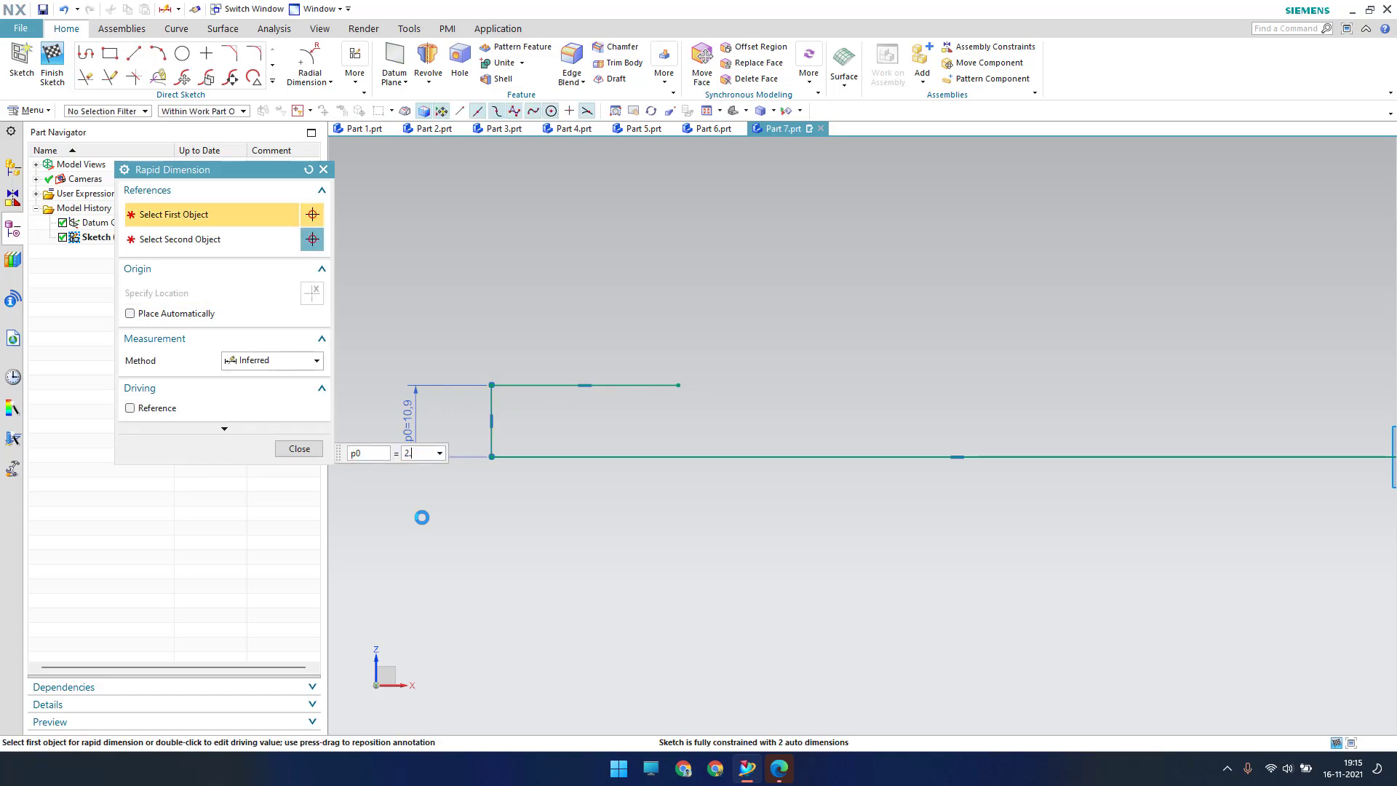
{"action": "type", "text": "2.25"}
{"action": "key", "text": "Return"}
{"action": "key", "text": "ctrl+f"}
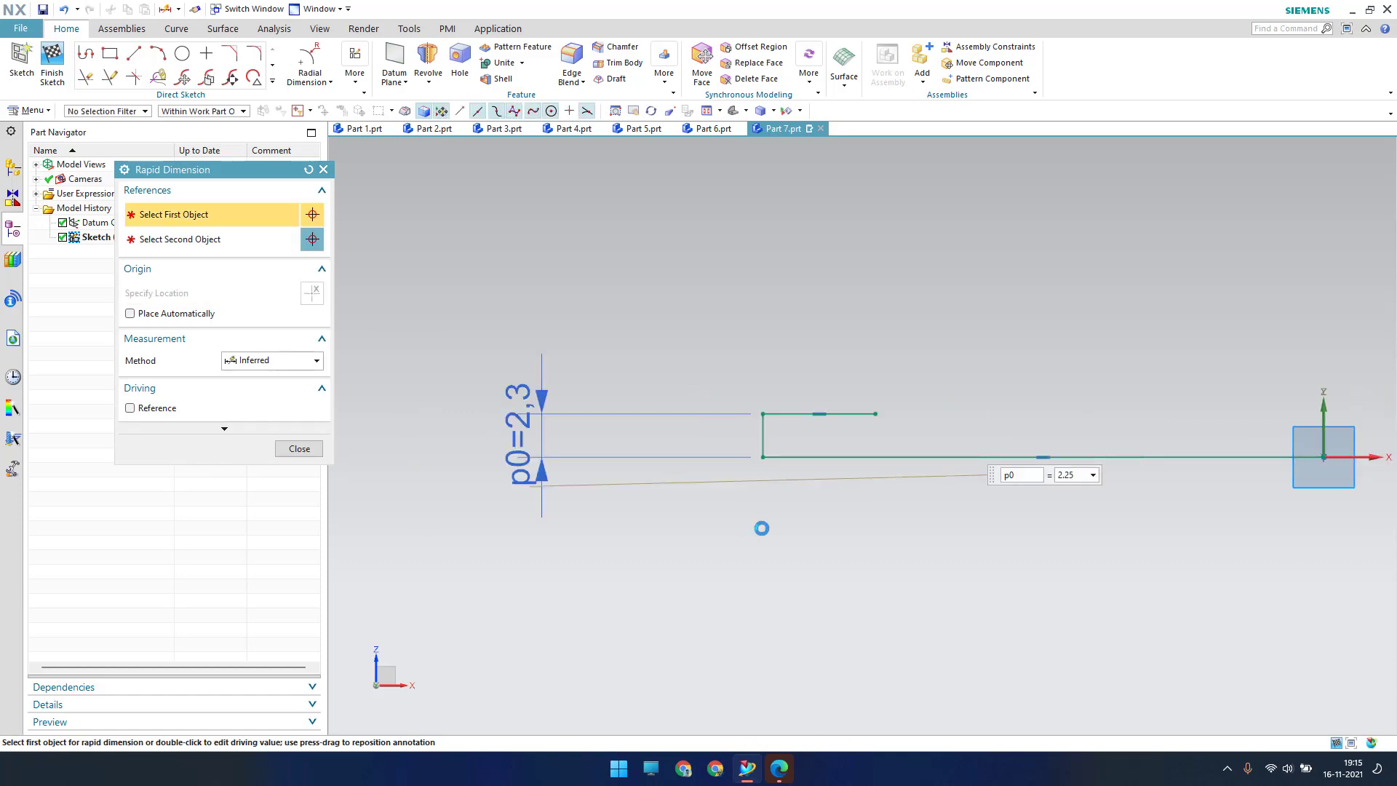
{"action": "scroll", "coordinate": [910, 430], "scroll_direction": "down", "scroll_amount": 1}
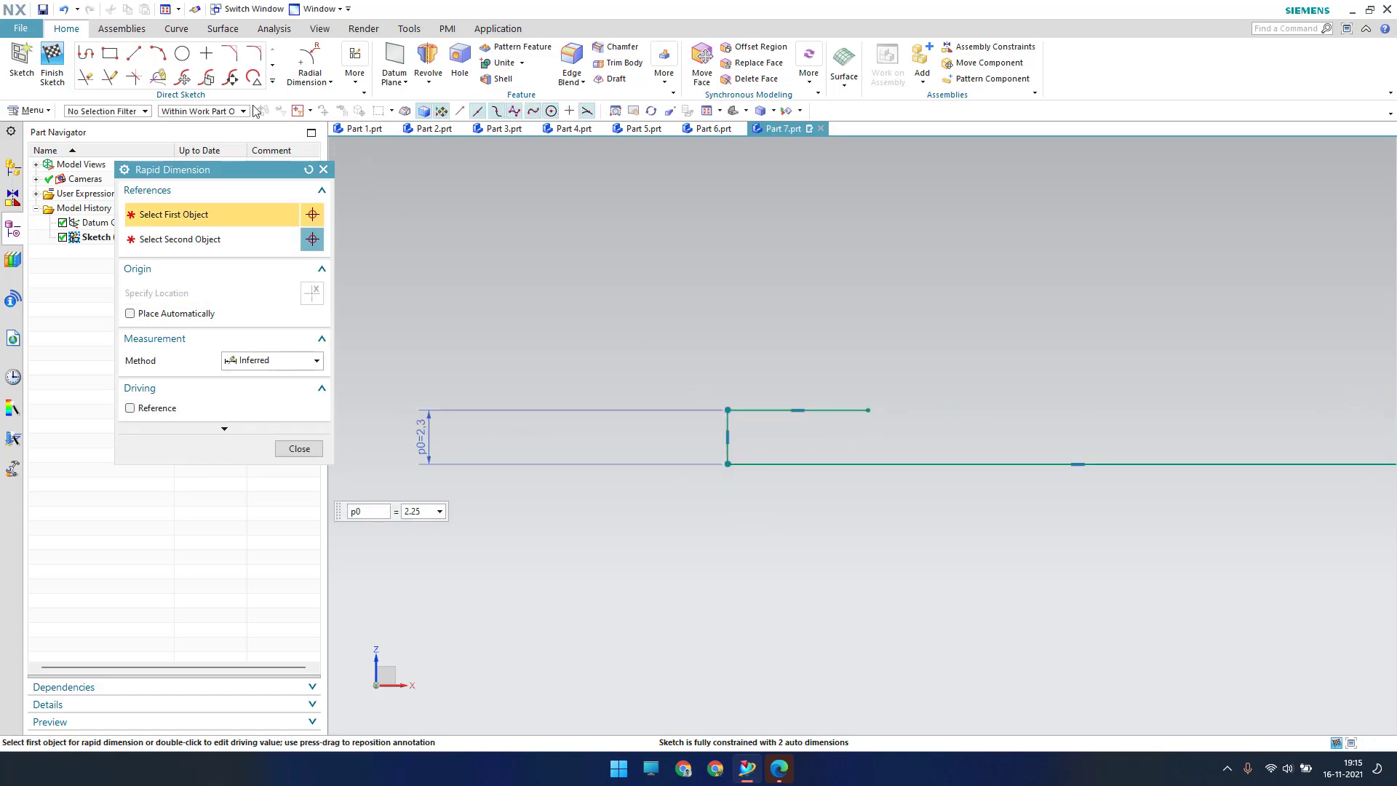
Continue the profile from the upper horizontal line with a short rising slant, a horizontal about 7.1 mm long, and a longer parallel rising slant.
{"action": "left_click", "coordinate": [136, 58]}
{"action": "left_click", "coordinate": [868, 410]}
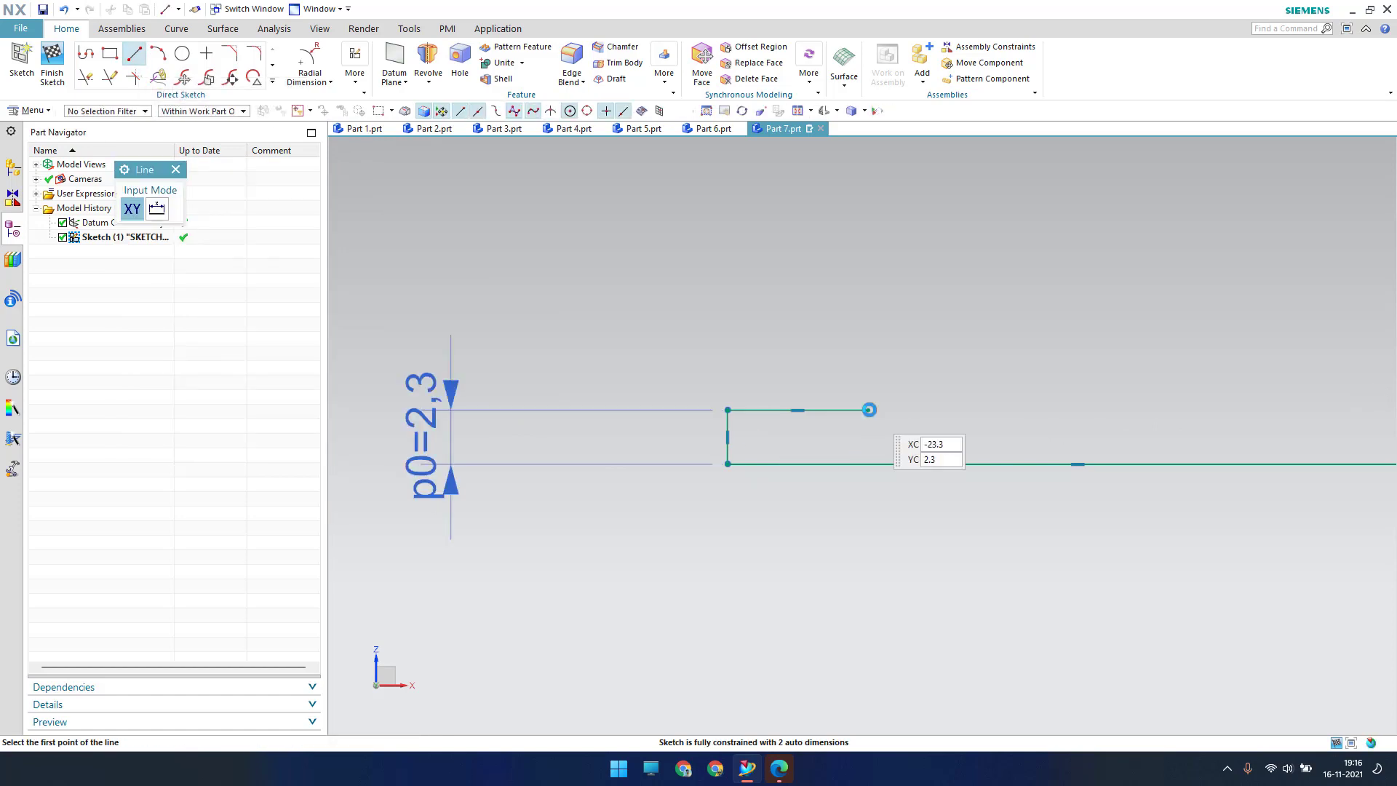
{"action": "left_click", "coordinate": [902, 380]}
{"action": "left_click", "coordinate": [902, 381]}
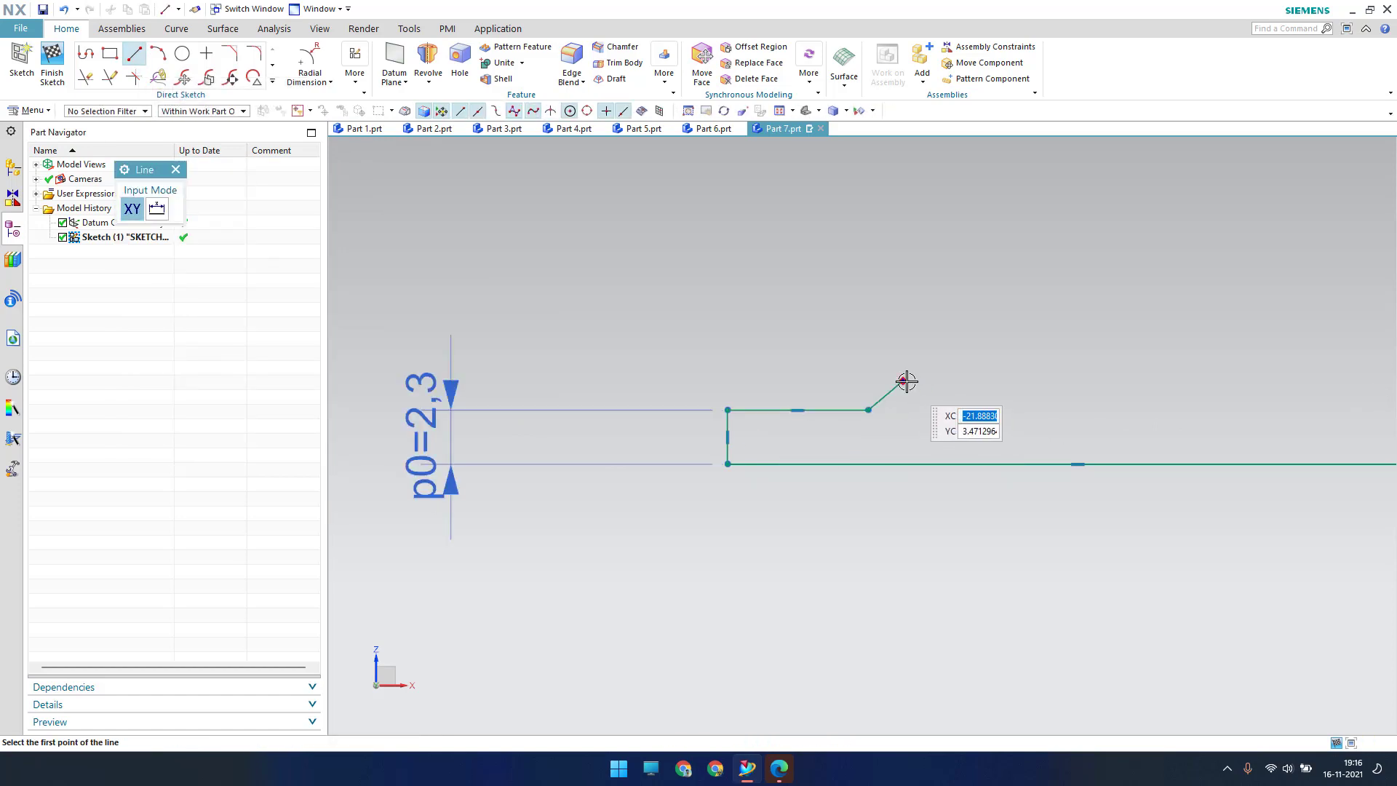
{"action": "left_click", "coordinate": [1073, 381]}
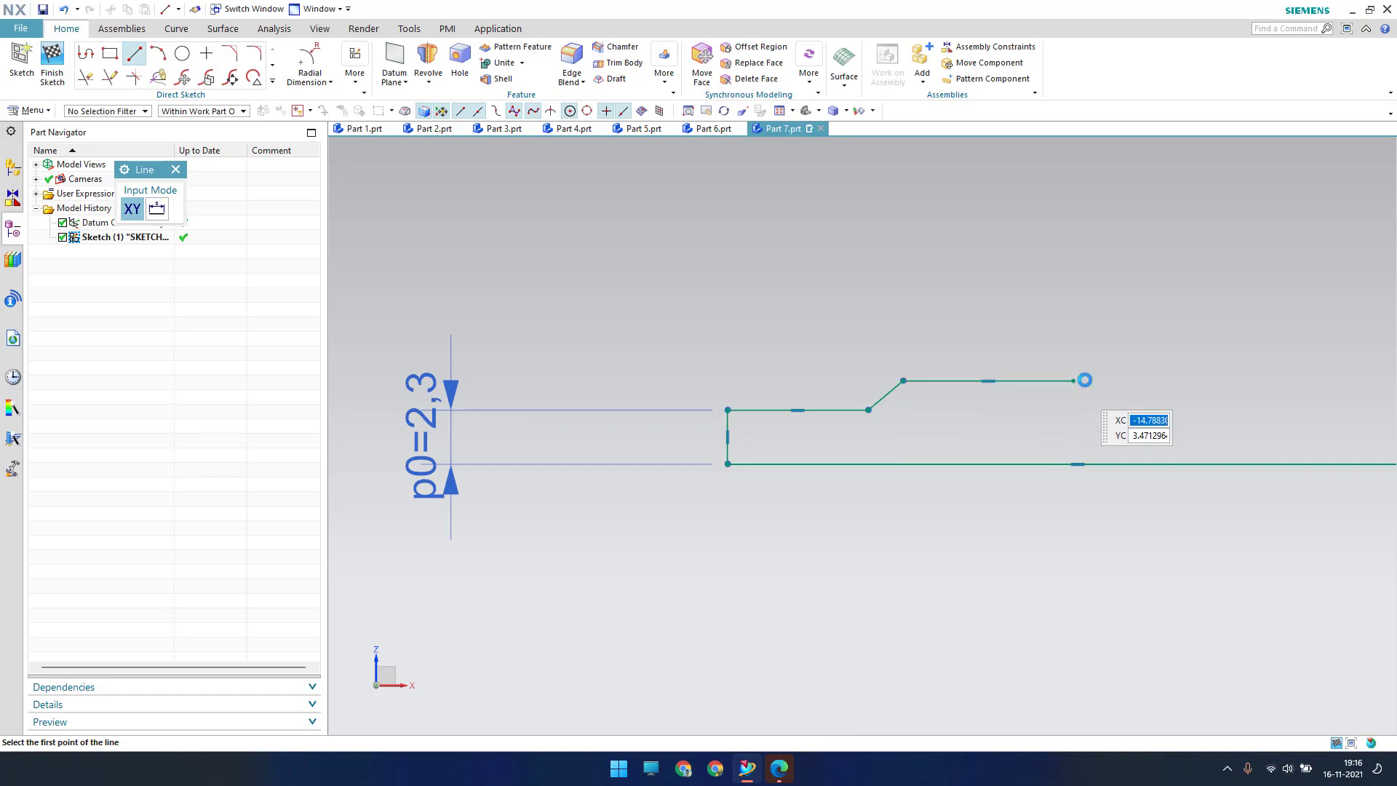
{"action": "left_click", "coordinate": [1150, 313]}
{"action": "scroll", "coordinate": [955, 343], "scroll_direction": "down", "scroll_amount": 1}
{"action": "scroll", "coordinate": [999, 359], "scroll_direction": "up", "scroll_amount": 2}
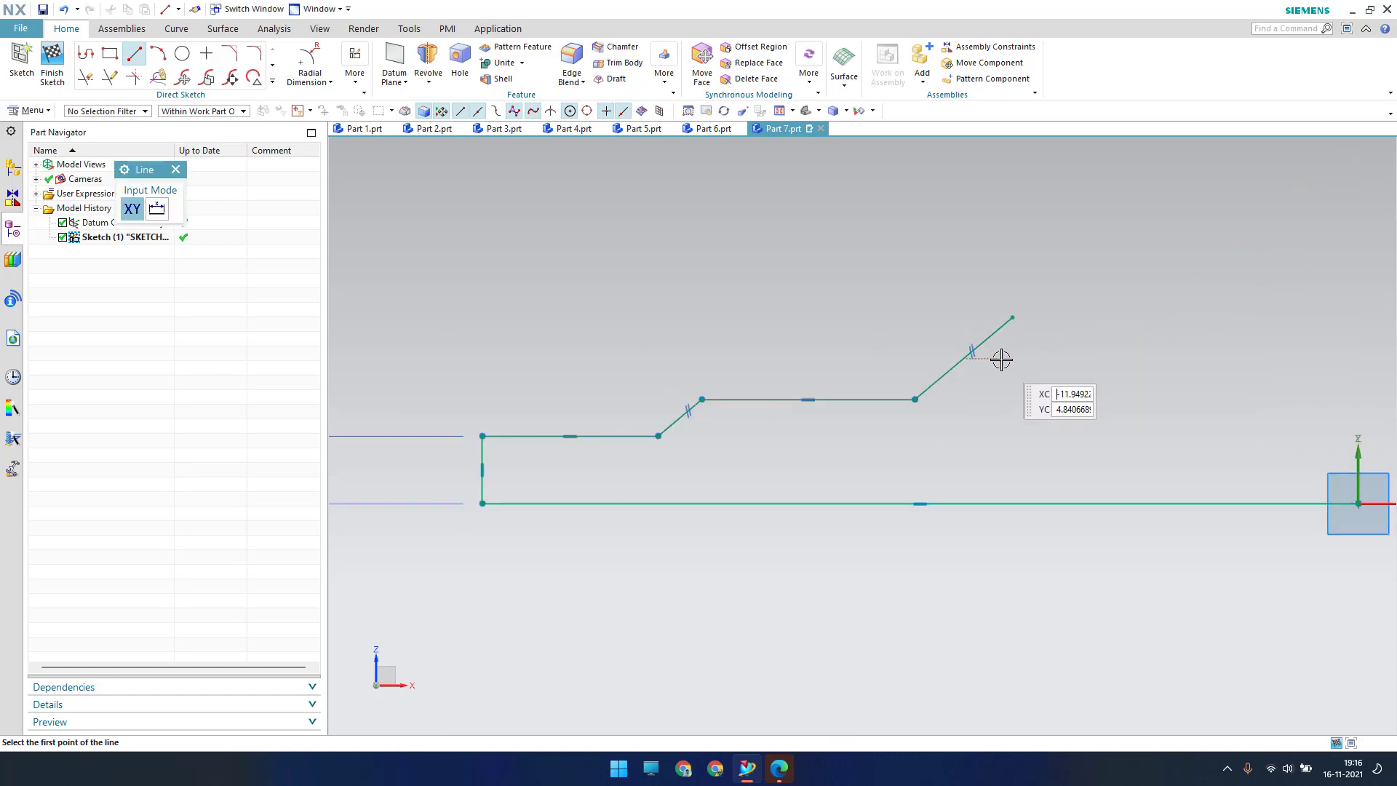
Extend the profile with a horizontal top edge, a short descending slant, and a horizontal line about 4.9 mm long toward the Z axis.
{"action": "left_click", "coordinate": [1011, 321]}
{"action": "left_click", "coordinate": [1147, 318]}
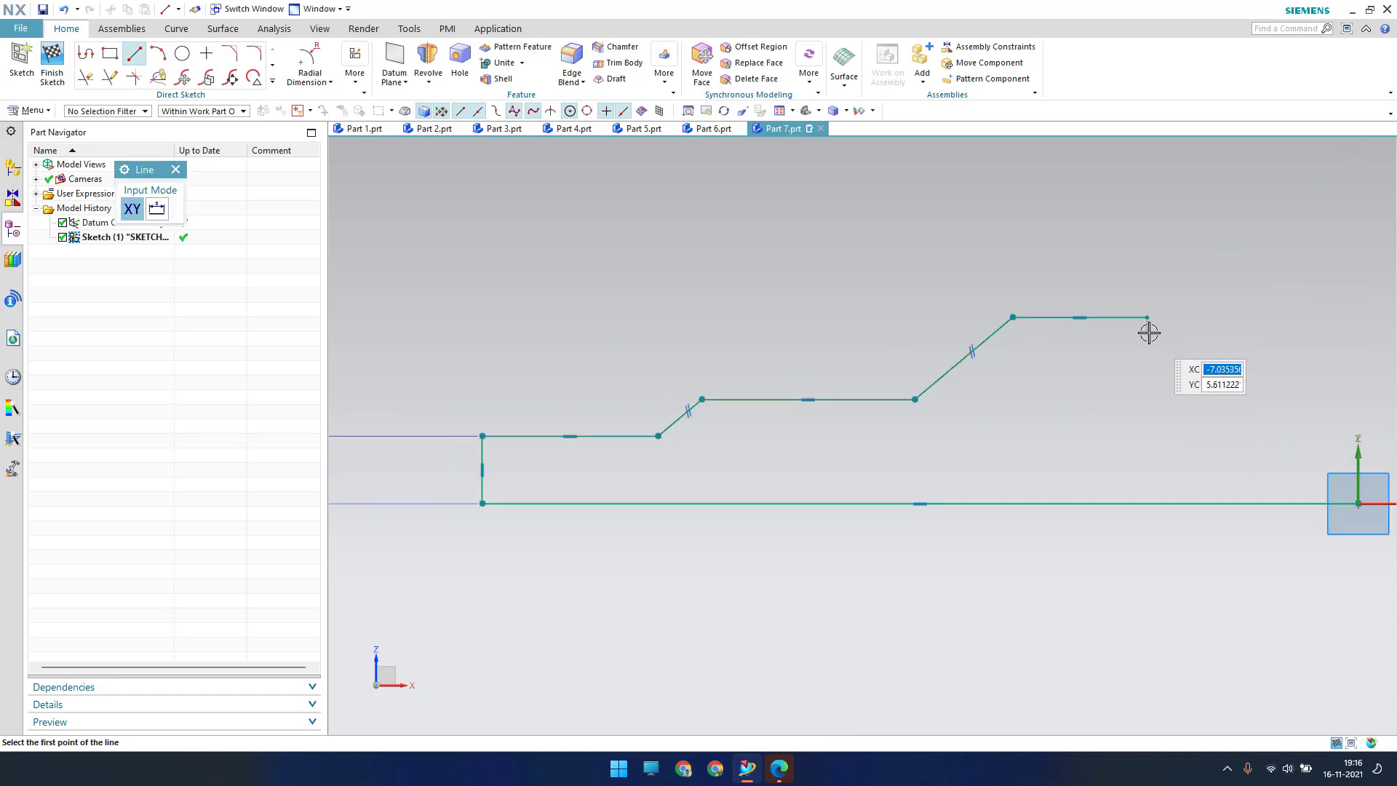
{"action": "left_click", "coordinate": [1147, 318]}
{"action": "left_click", "coordinate": [1178, 357]}
{"action": "scroll", "coordinate": [924, 399], "scroll_direction": "down", "scroll_amount": 2}
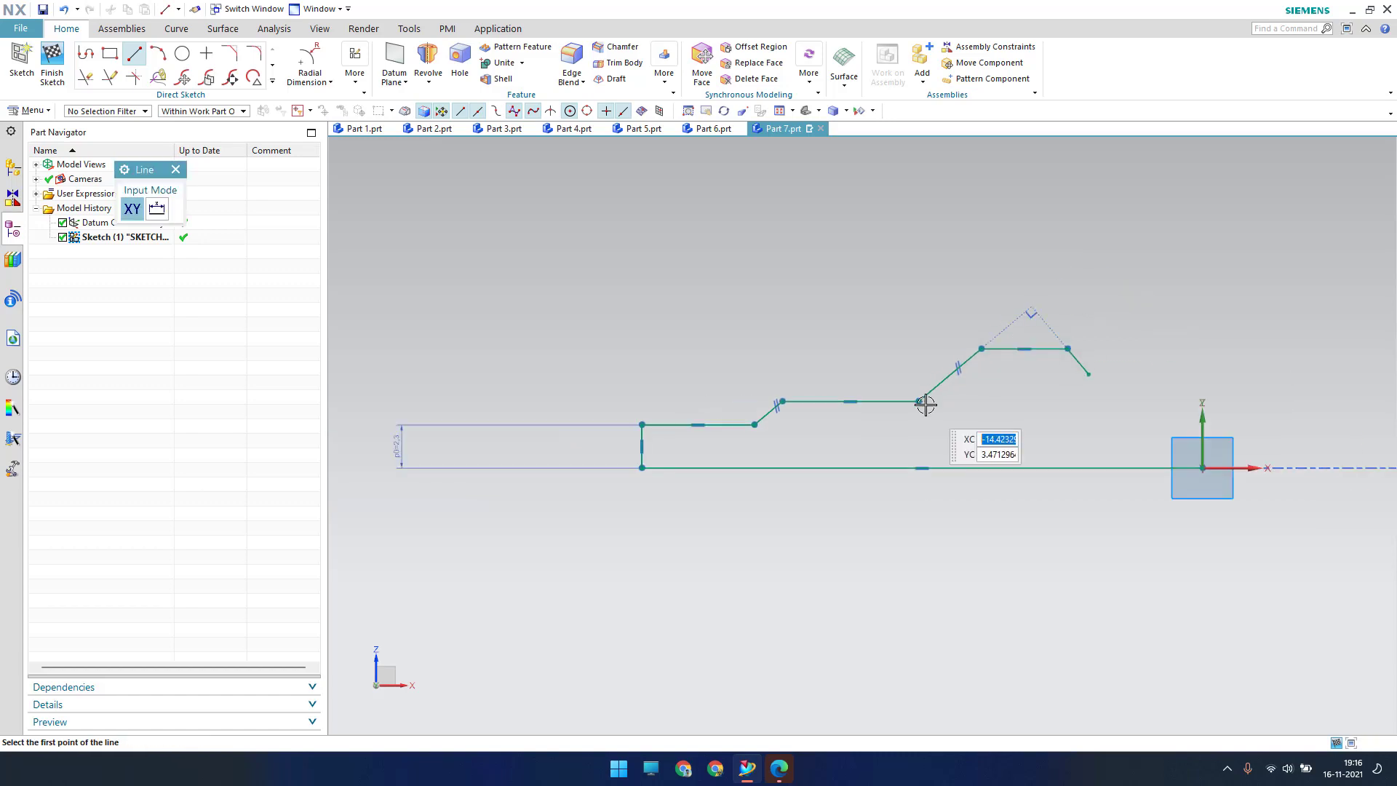
{"action": "scroll", "coordinate": [1119, 366], "scroll_direction": "up", "scroll_amount": 4}
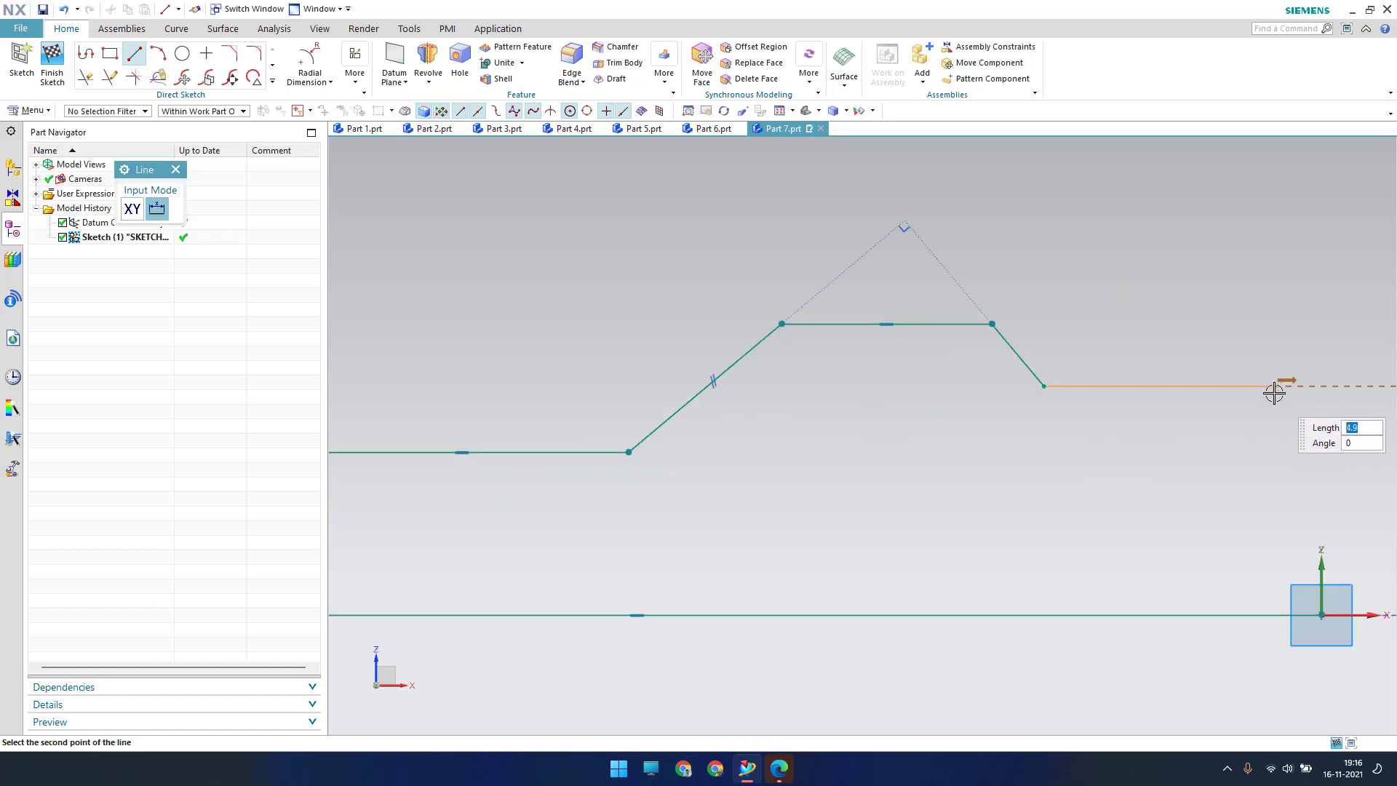
{"action": "left_click", "coordinate": [1273, 386]}
{"action": "scroll", "coordinate": [1014, 432], "scroll_direction": "down", "scroll_amount": 5}
{"action": "scroll", "coordinate": [1163, 434], "scroll_direction": "up", "scroll_amount": 5}
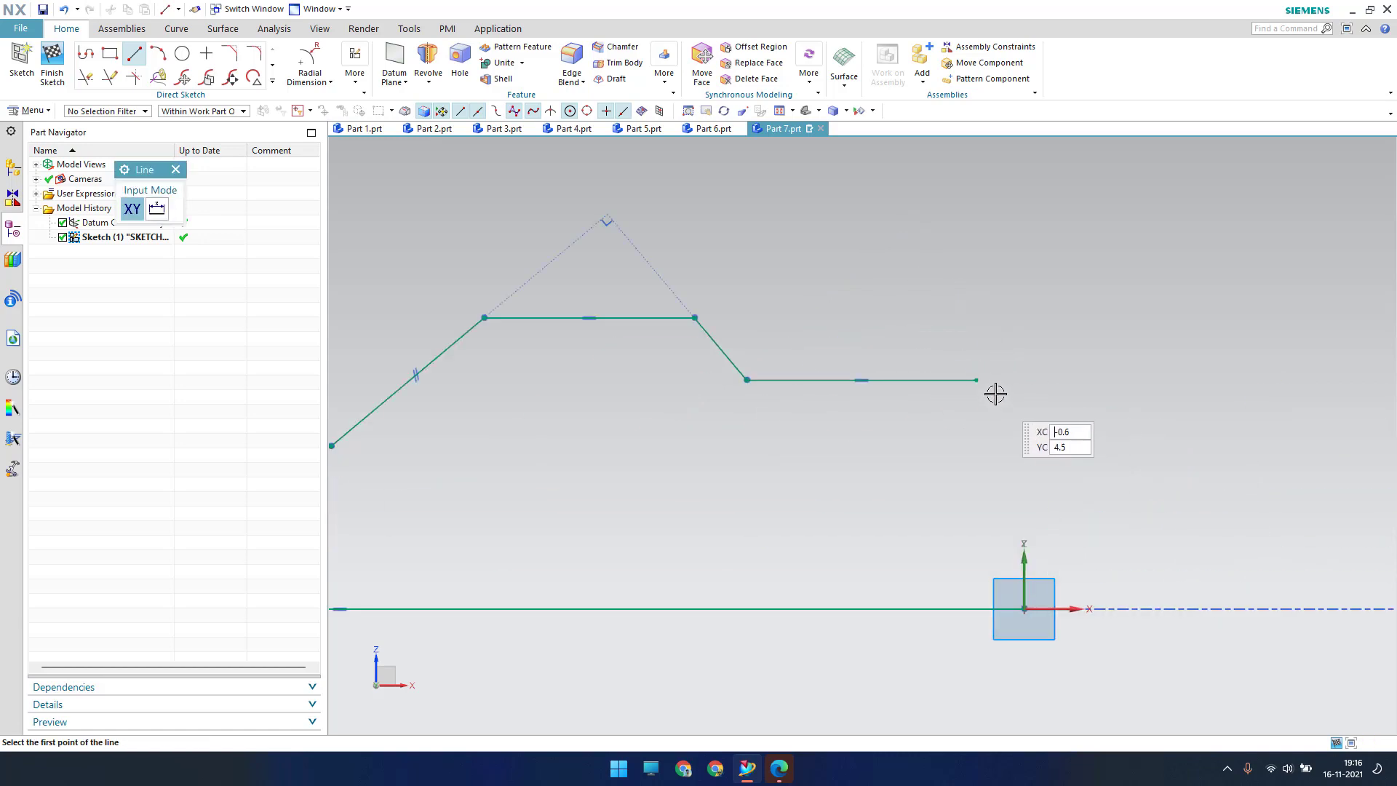
Sketch a short descending slant at the profile's end near the Z axis and a vertical line from it down past the base line.
{"action": "left_click", "coordinate": [975, 380]}
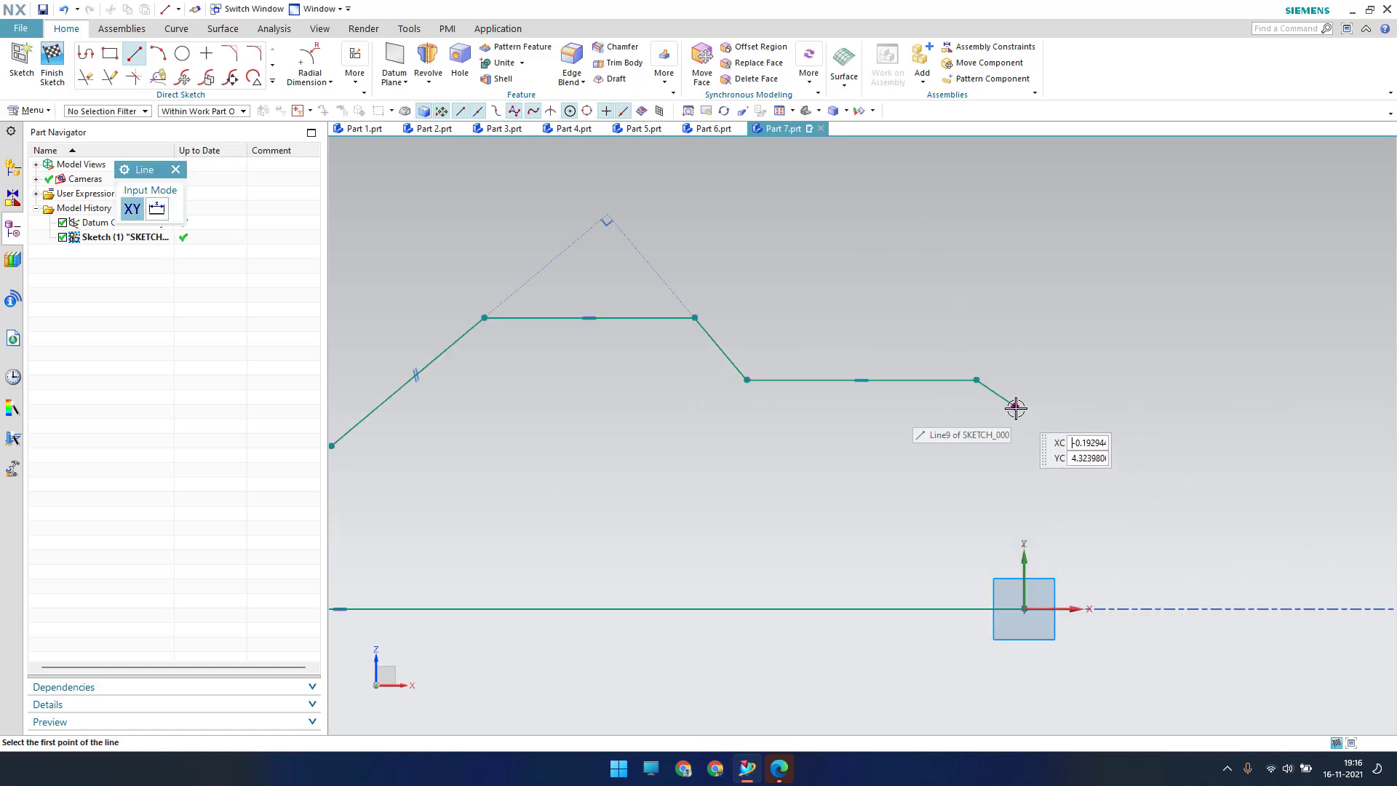
{"action": "left_click", "coordinate": [1015, 406]}
{"action": "left_click", "coordinate": [996, 706]}
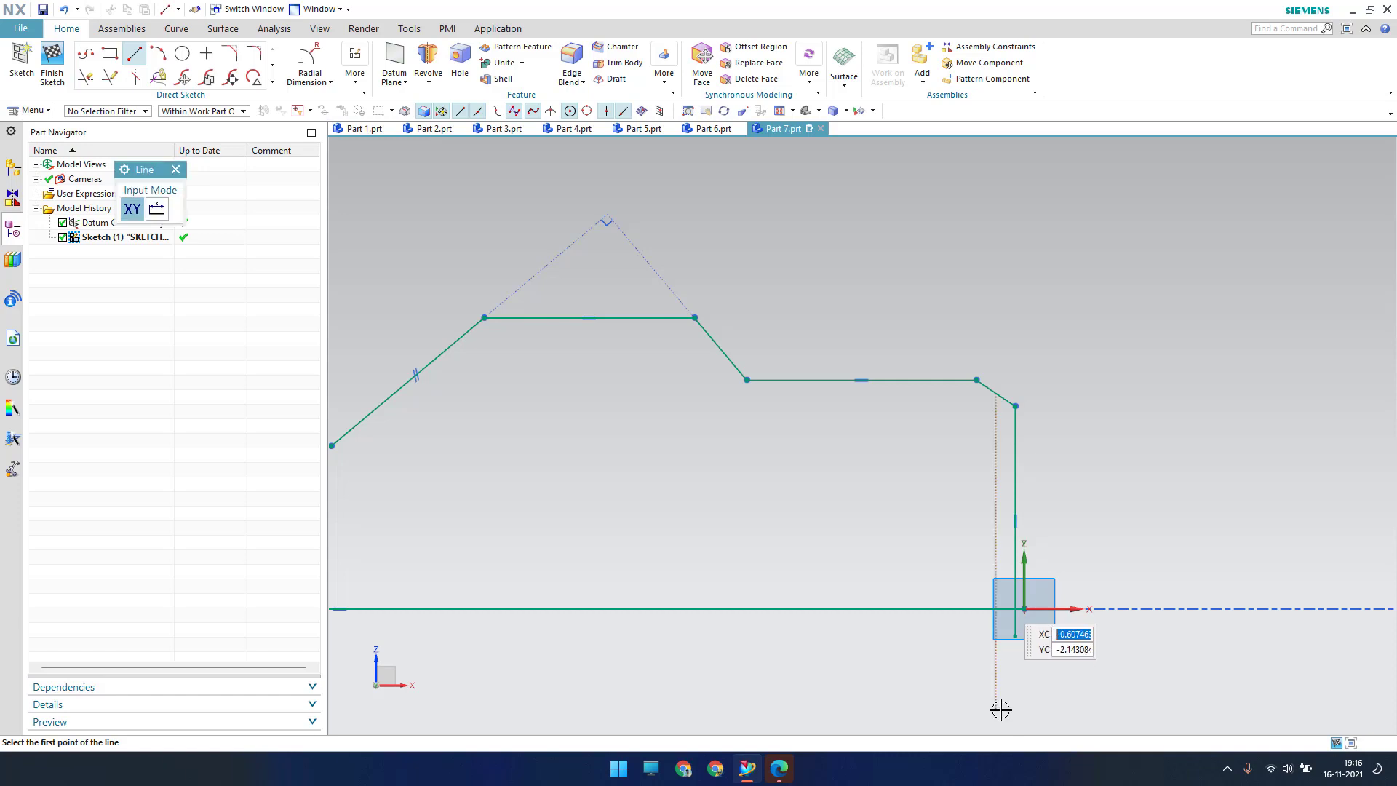
{"action": "key", "text": "Escape"}
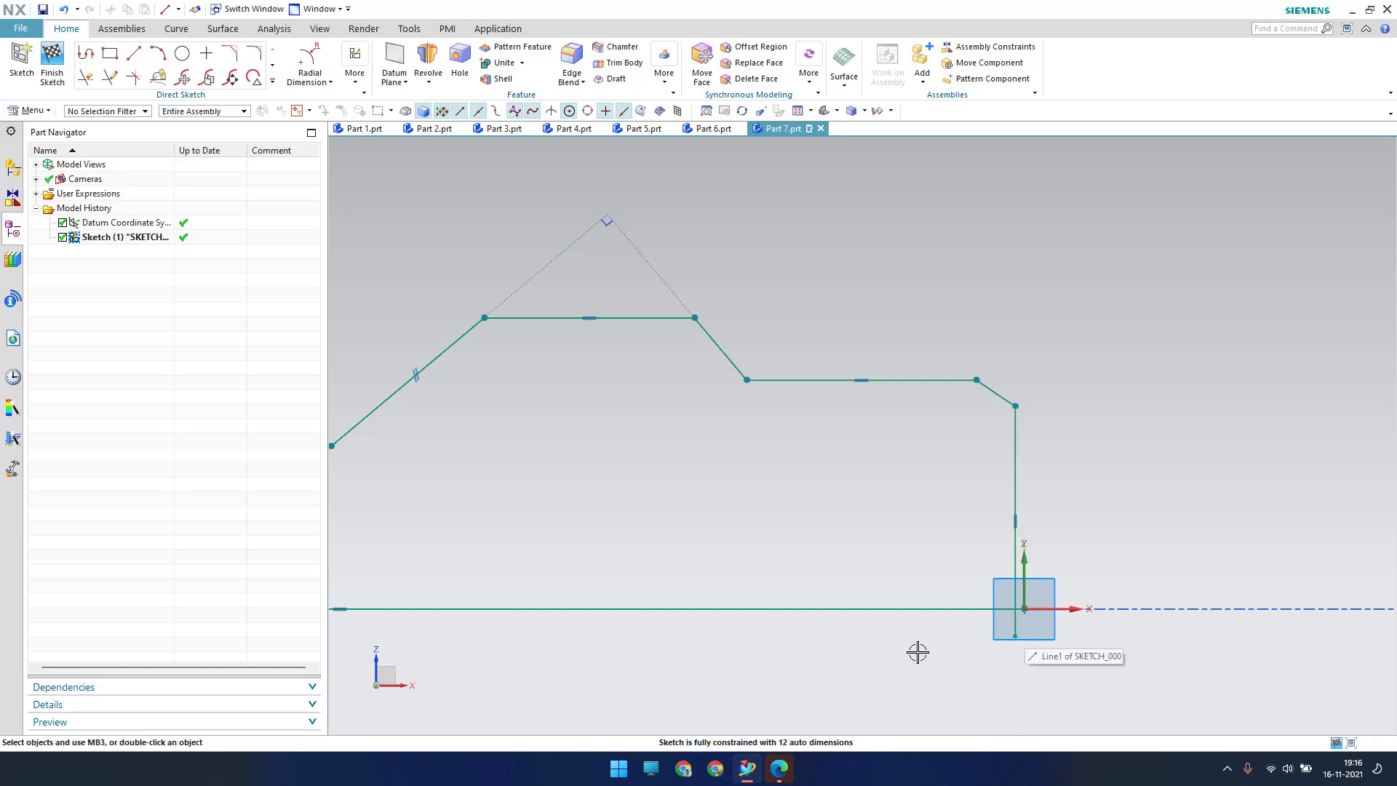
Constrain the end vertical line's lower endpoint onto the Z axis and trim the line's overhang below the base line.
{"action": "key", "text": "c"}
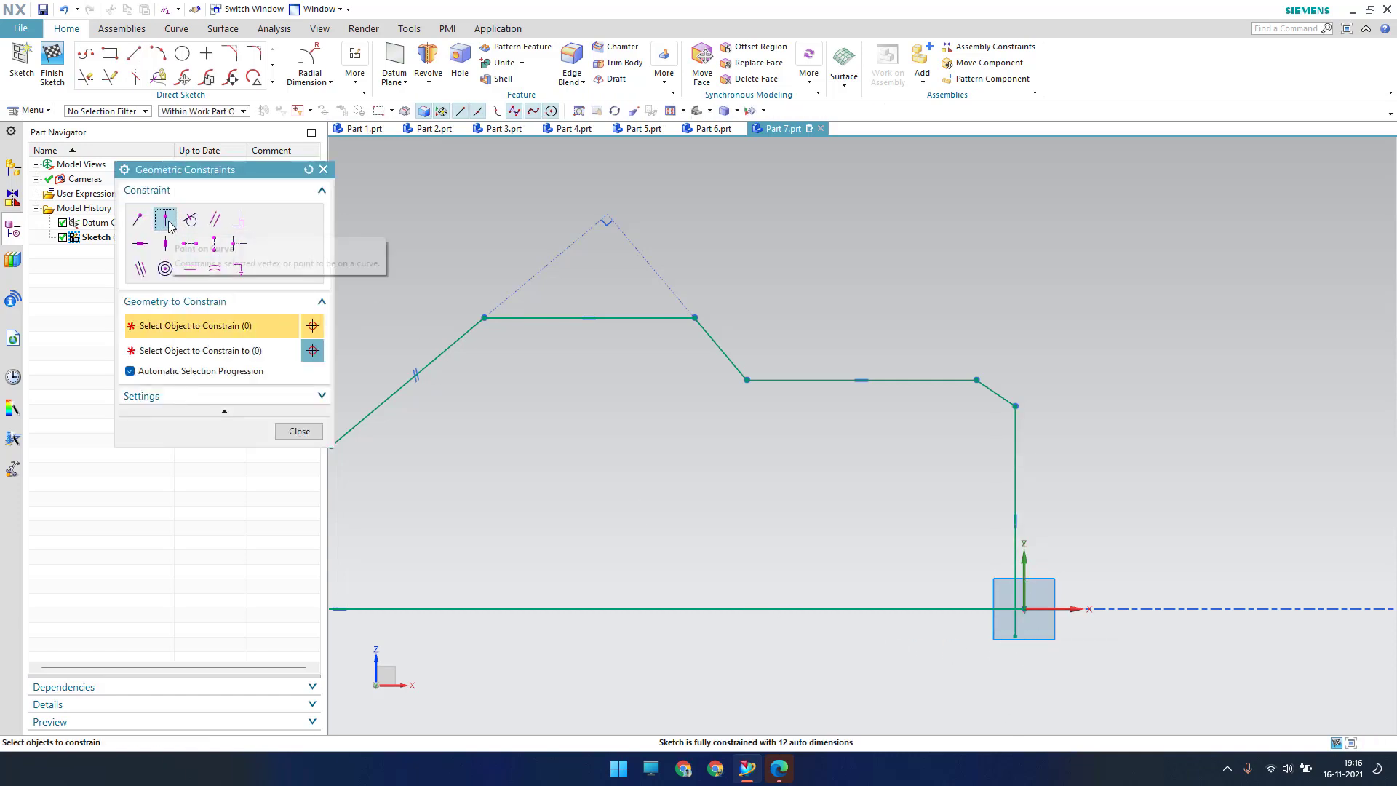
{"action": "left_click", "coordinate": [1010, 639]}
{"action": "left_click", "coordinate": [1013, 640]}
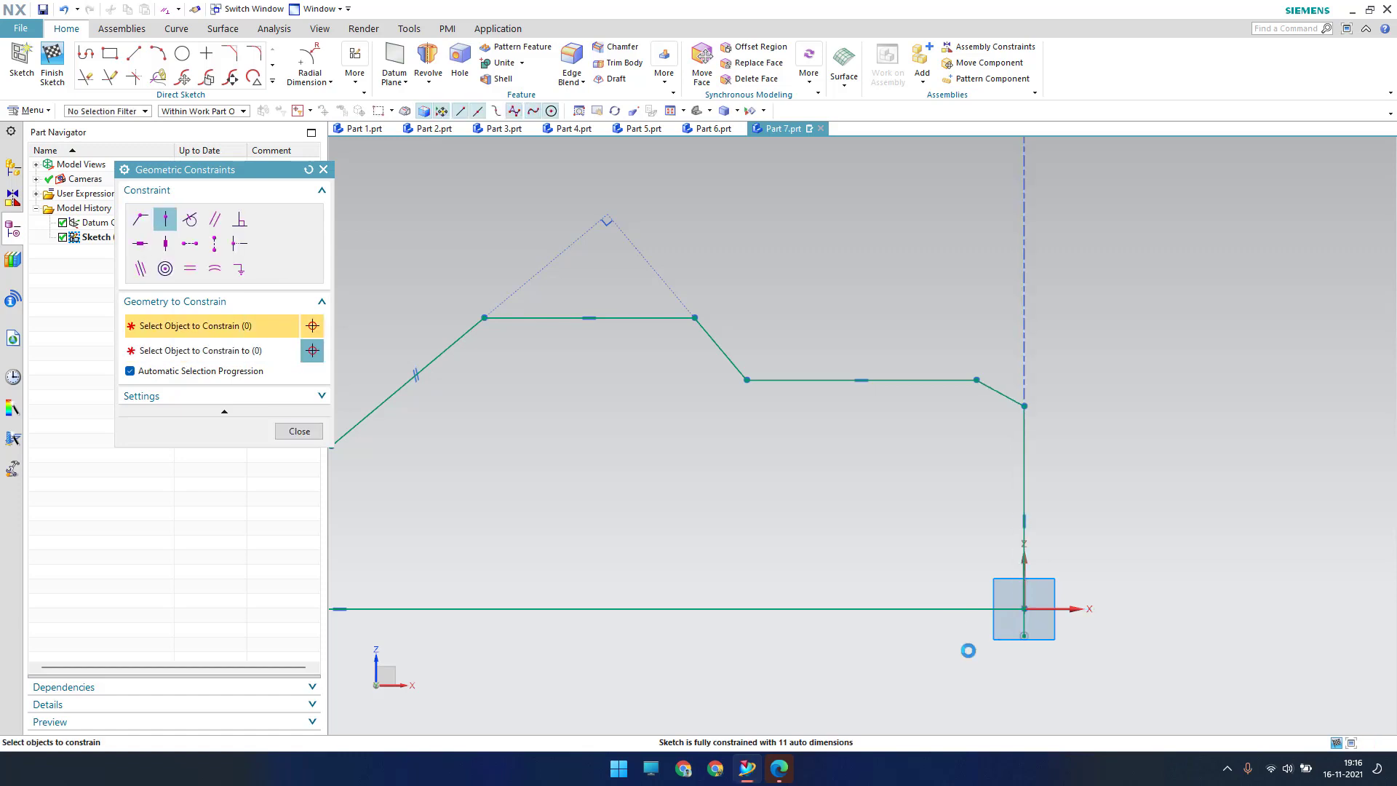
{"action": "key", "text": "t"}
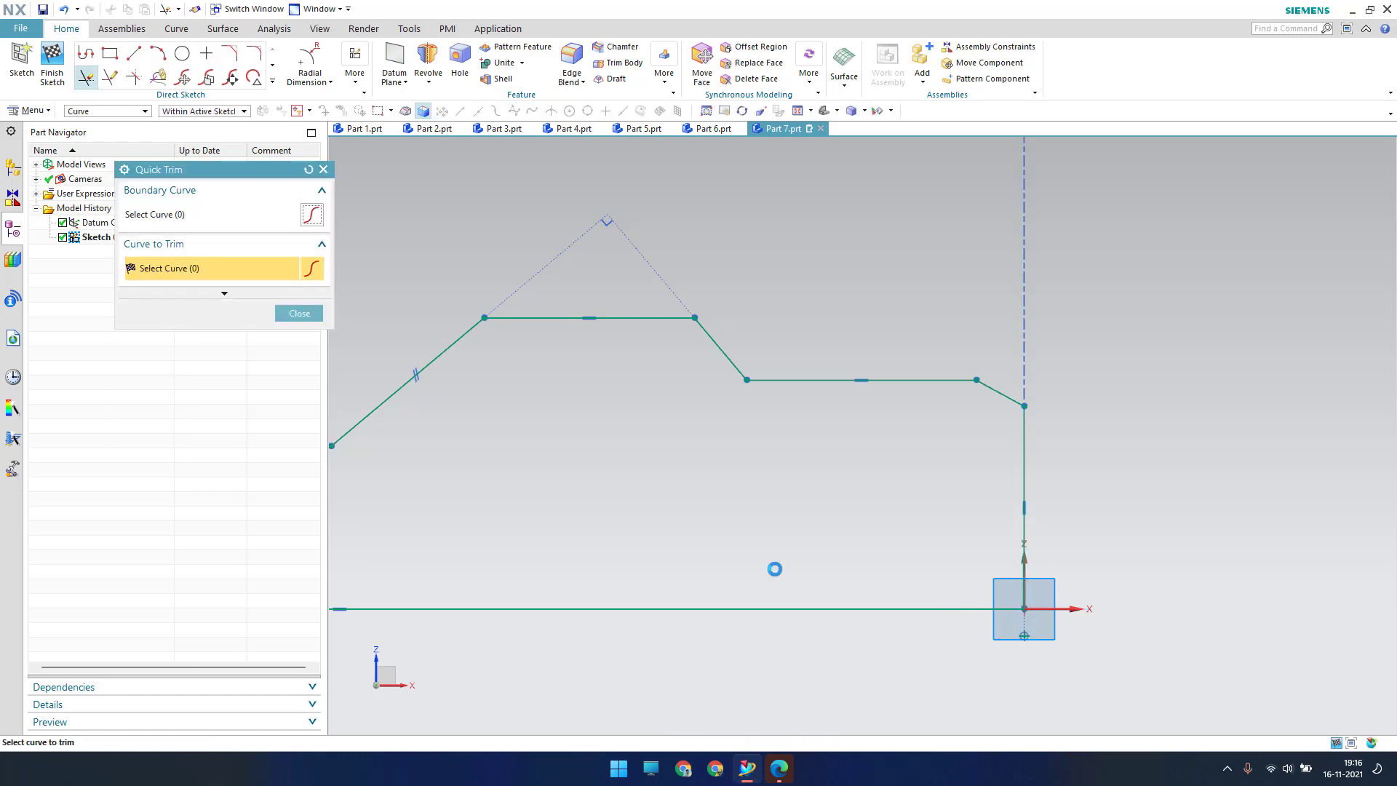
{"action": "key", "text": "Escape"}
Delete the parallel constraint between the two rising slants and the perpendicular constraint between the slants on either side of the top edge.
{"action": "scroll", "coordinate": [864, 492], "scroll_direction": "down", "scroll_amount": 2}
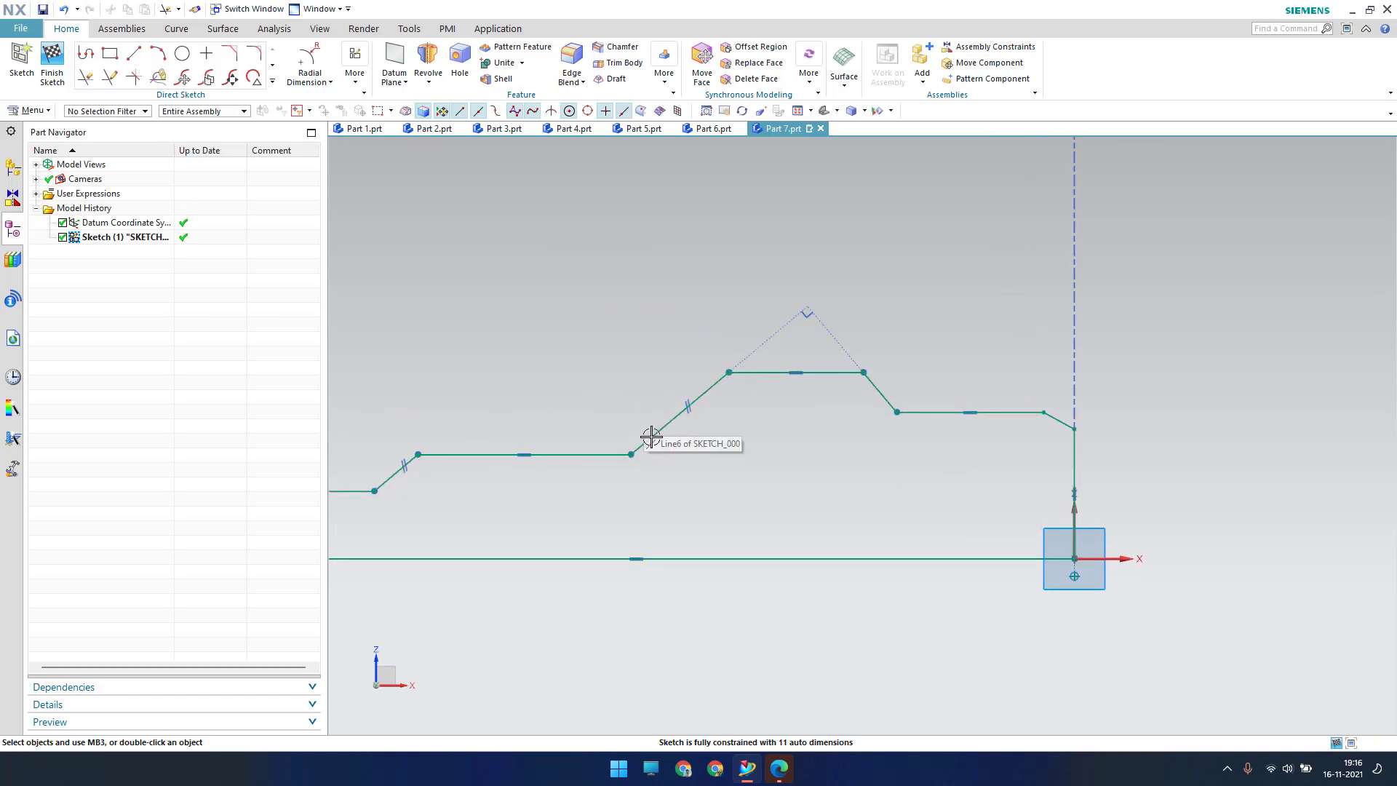
{"action": "middle_click_drag", "start_coordinate": [687, 418], "coordinate": [723, 414], "text": "shift"}
{"action": "right_click", "coordinate": [737, 410]}
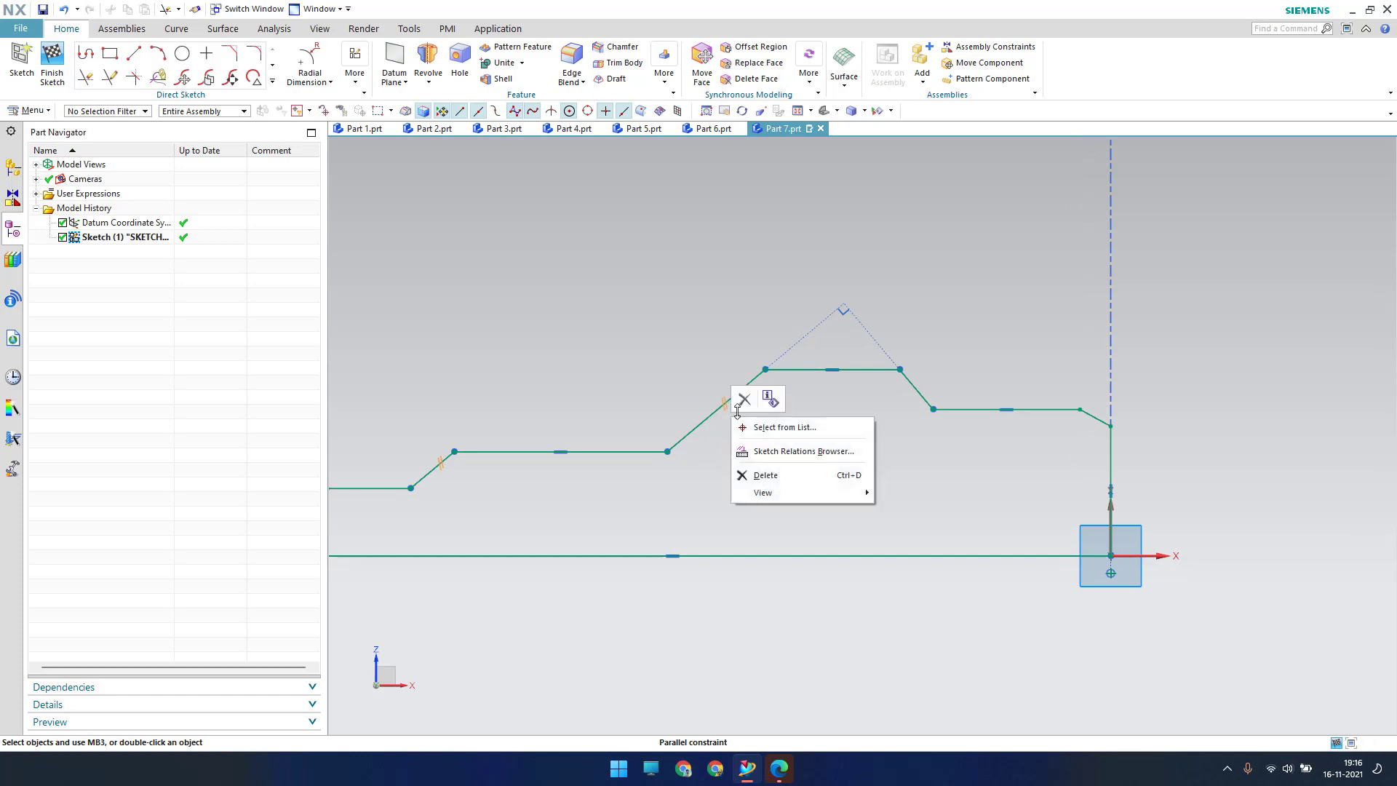
{"action": "left_click", "coordinate": [744, 399]}
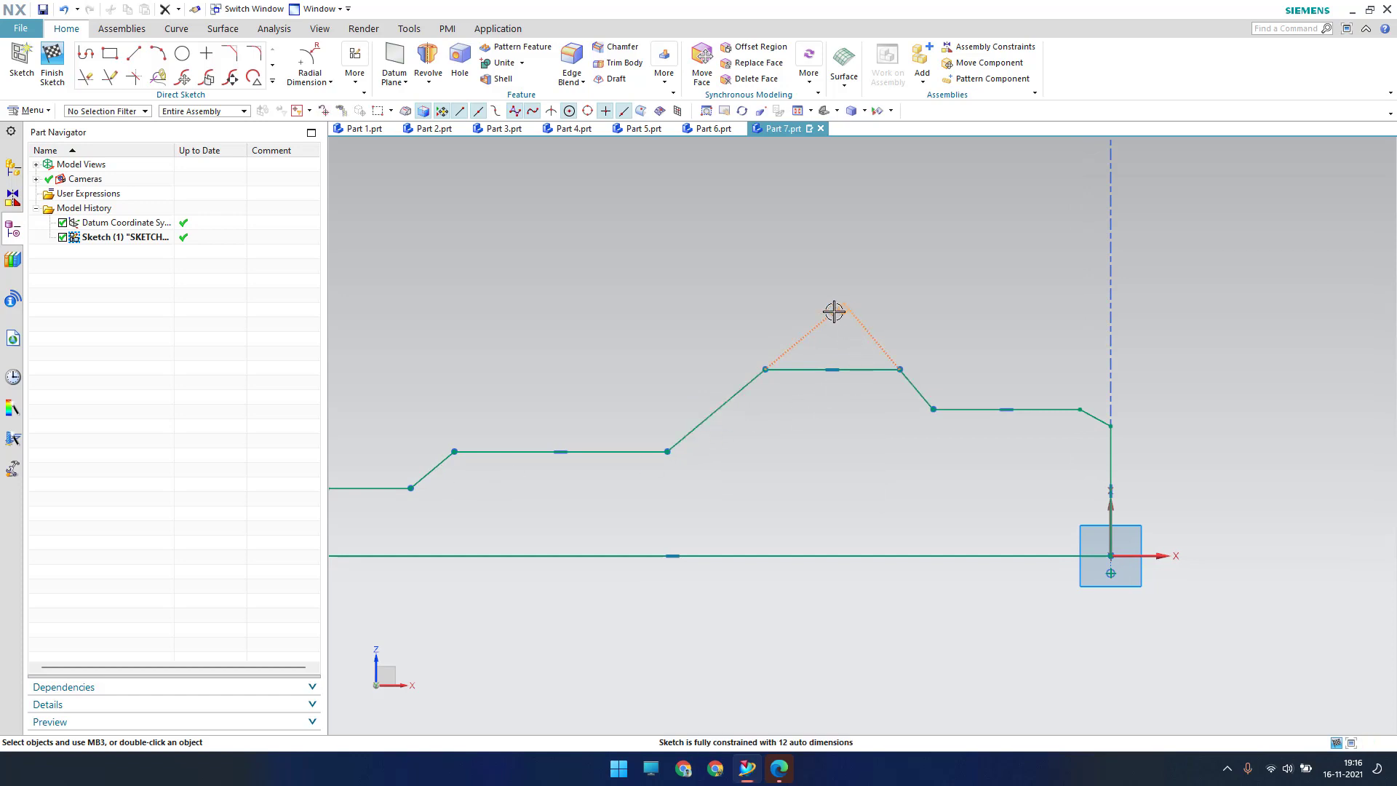
{"action": "mouse_move", "coordinate": [766, 310]}
{"action": "middle_mouse_down", "text": "shift"}
{"action": "mouse_move", "coordinate": [951, 291]}
{"action": "mouse_move", "coordinate": [944, 272]}
{"action": "middle_mouse_up", "text": "shift"}
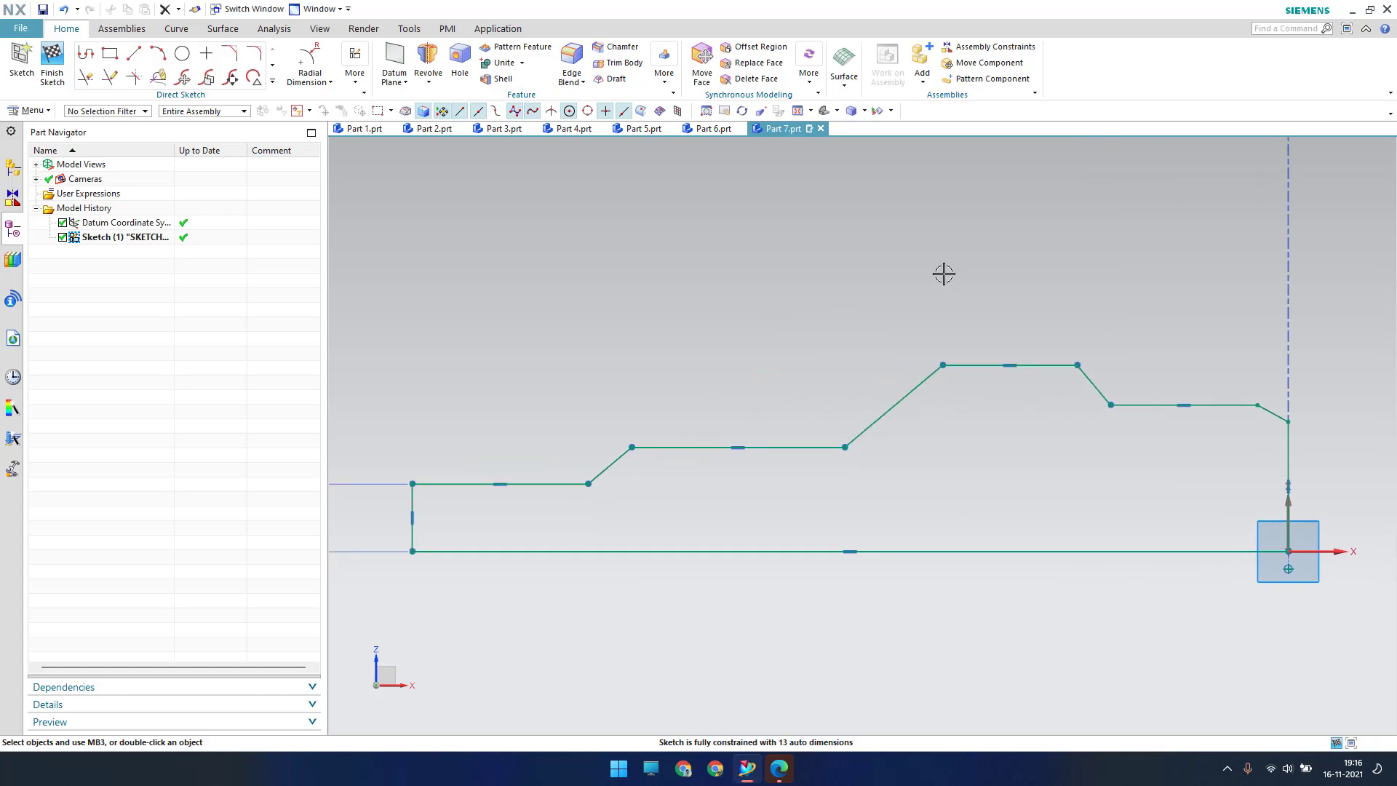
Dimension the horizontal edge of the profile's lowest step, farthest from the Z axis, to 7.55 mm.
{"action": "mouse_move", "coordinate": [809, 283]}
{"action": "middle_mouse_down", "text": "shift"}
{"action": "mouse_move", "coordinate": [882, 243]}
{"action": "mouse_move", "coordinate": [1153, 259]}
{"action": "mouse_move", "coordinate": [1068, 282]}
{"action": "middle_mouse_up", "text": "shift"}
{"action": "left_click_drag", "start_coordinate": [476, 435], "coordinate": [655, 463]}
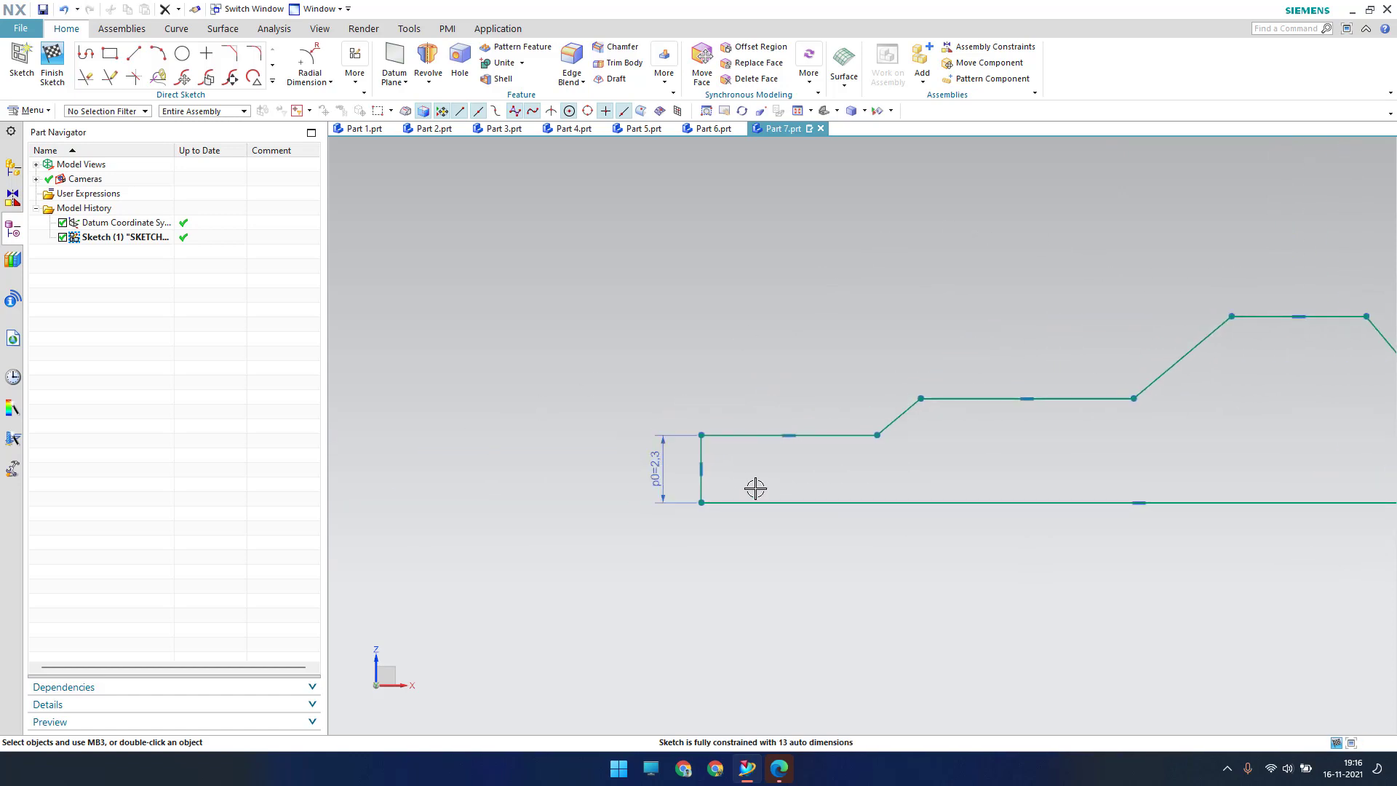
{"action": "middle_click_drag", "start_coordinate": [938, 450], "coordinate": [889, 467], "text": "shift"}
{"action": "left_click", "coordinate": [748, 435]}
{"action": "key", "text": "d"}
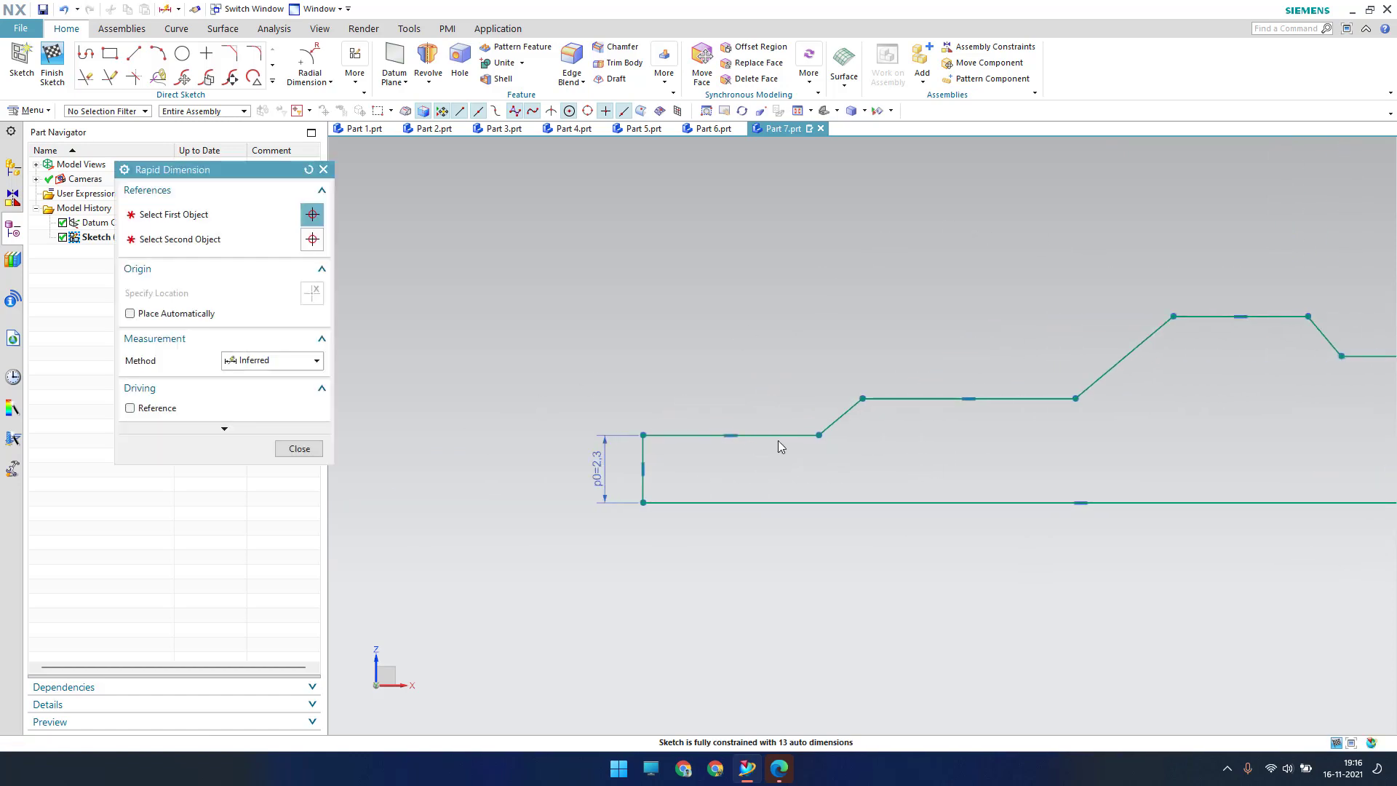
{"action": "left_click", "coordinate": [734, 291]}
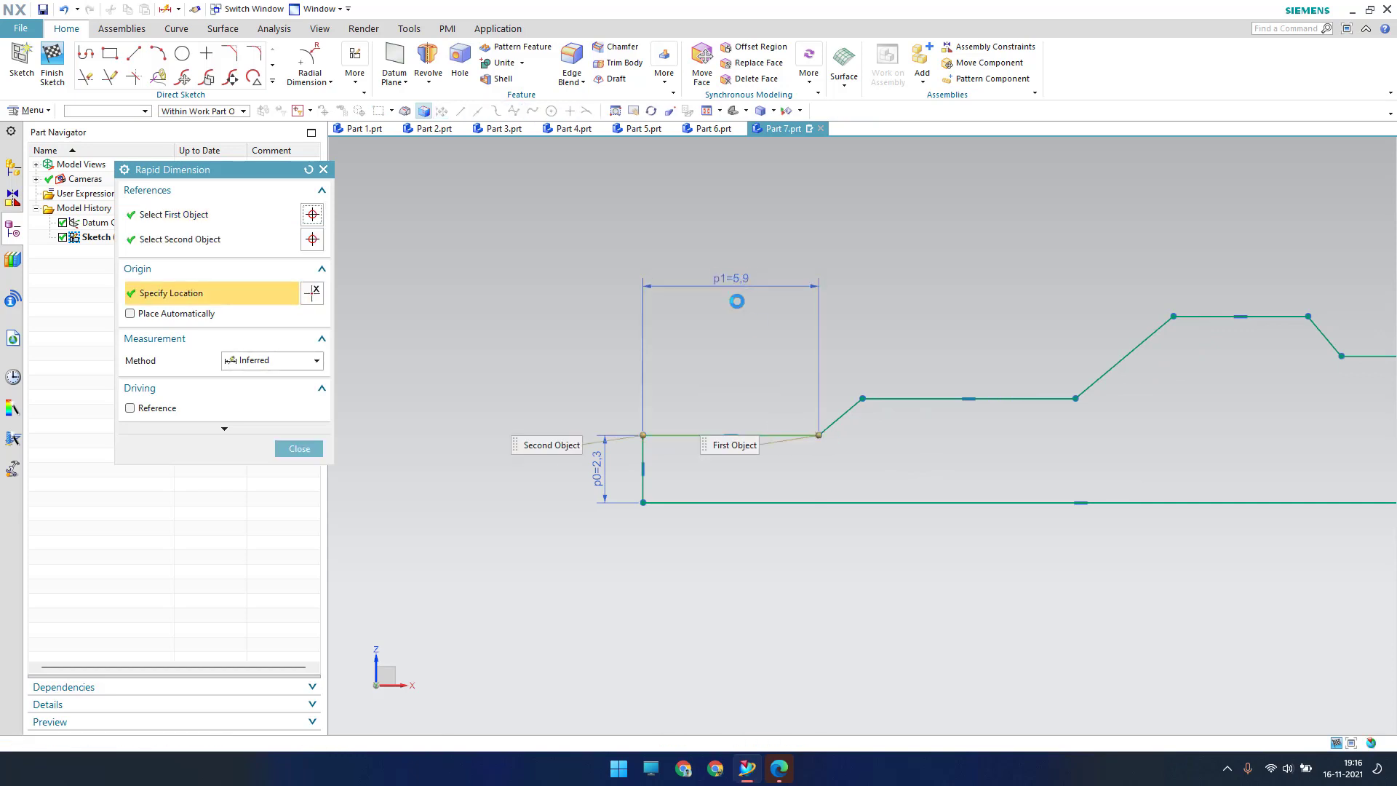
{"action": "type", "text": "7.55"}
{"action": "key", "text": "Return"}
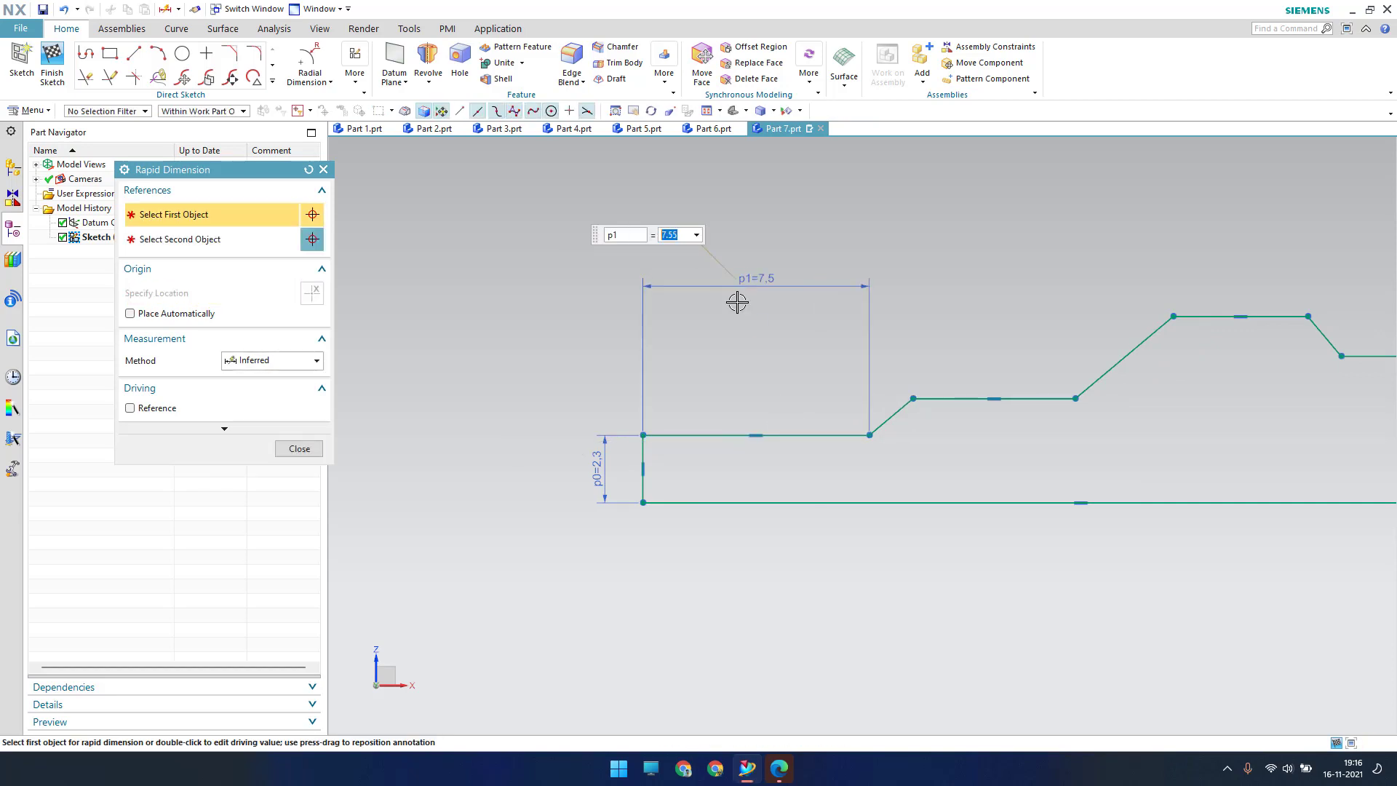
Dimension the horizontal edge of the profile's second step to 14 mm and end the dimensioning.
{"action": "left_click", "coordinate": [952, 394]}
{"action": "left_click", "coordinate": [937, 348]}
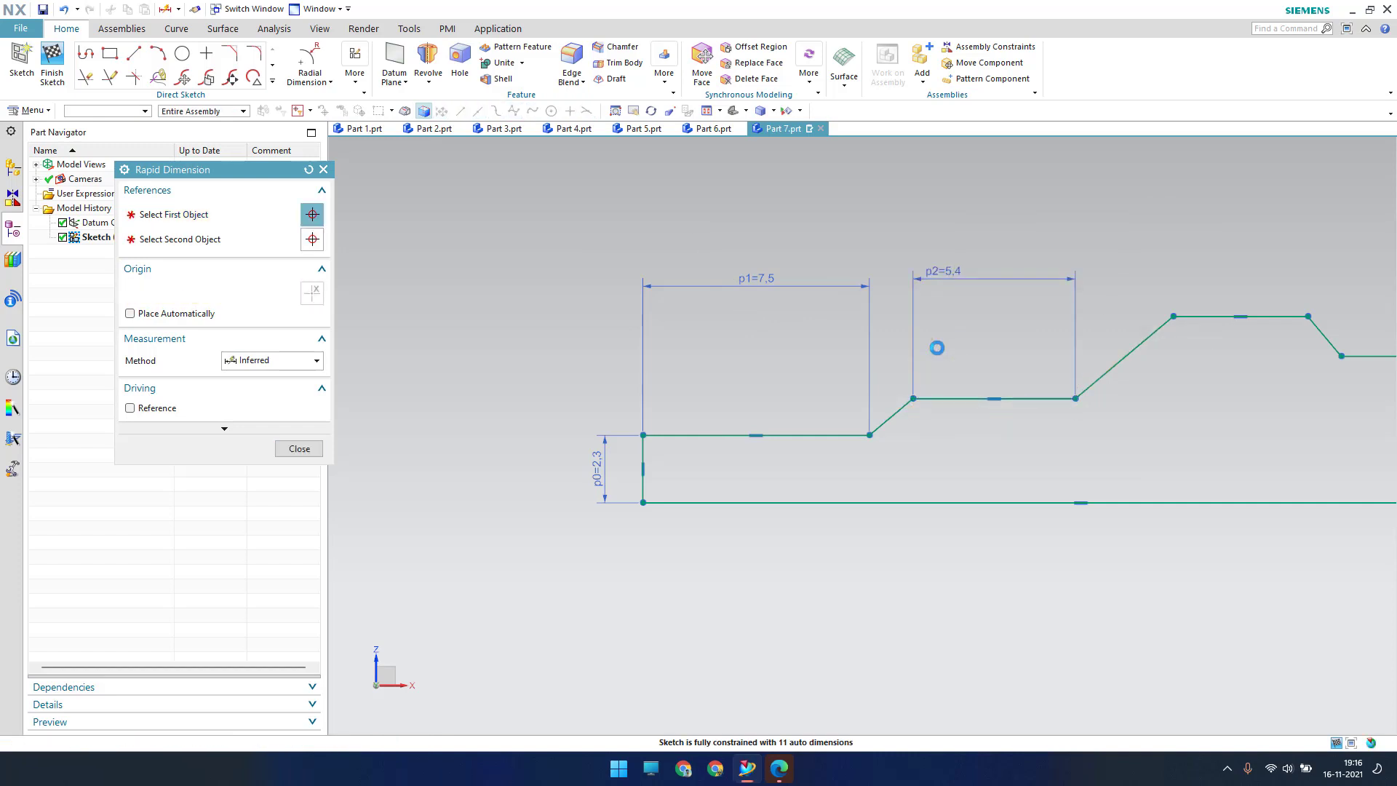
{"action": "type", "text": "14"}
{"action": "key", "text": "Return"}
{"action": "scroll", "coordinate": [979, 370], "scroll_direction": "down", "scroll_amount": 2}
{"action": "scroll", "coordinate": [980, 370], "scroll_direction": "down", "scroll_amount": 2}
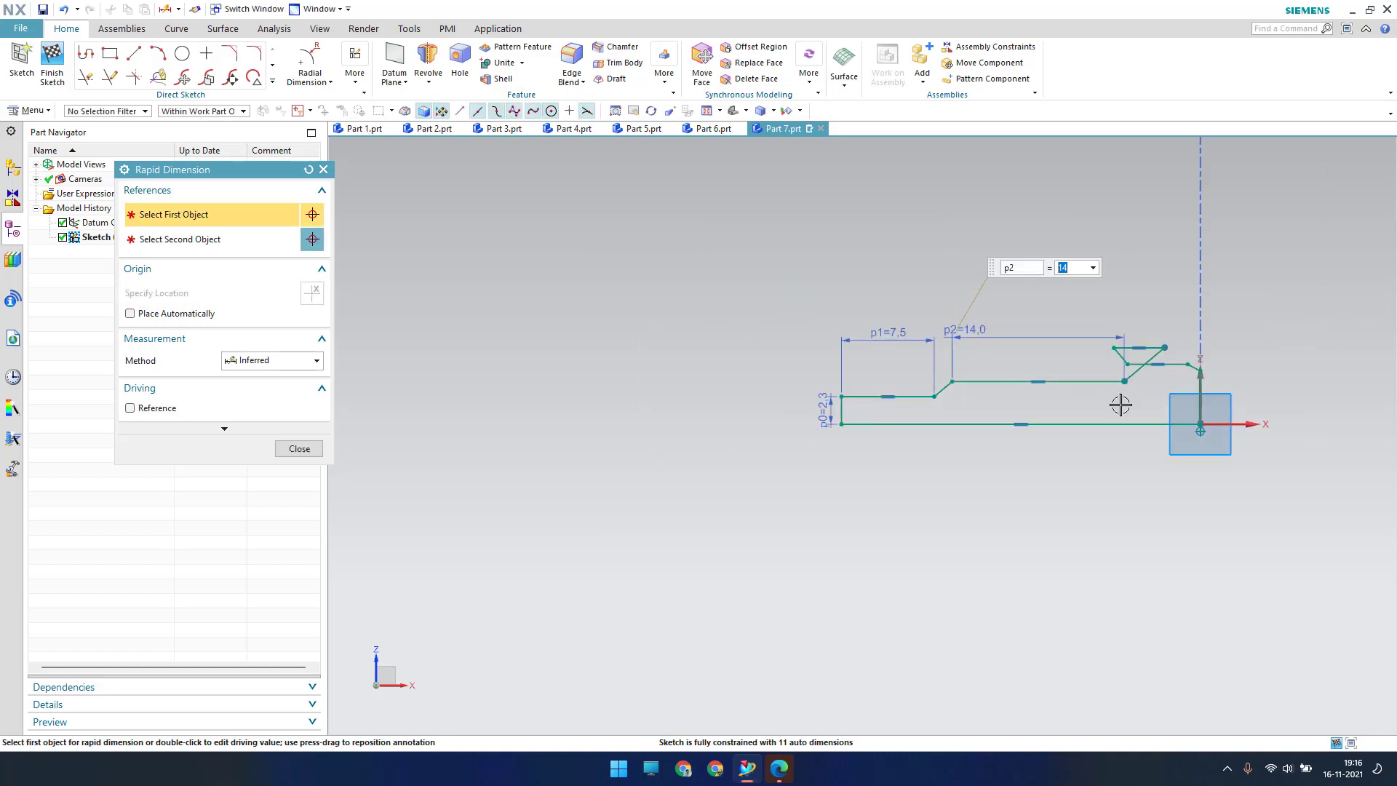
{"action": "middle_click_drag", "start_coordinate": [1113, 402], "coordinate": [936, 409], "text": "shift"}
{"action": "scroll", "coordinate": [936, 408], "scroll_direction": "up", "scroll_amount": 4}
{"action": "left_click", "coordinate": [299, 449]}
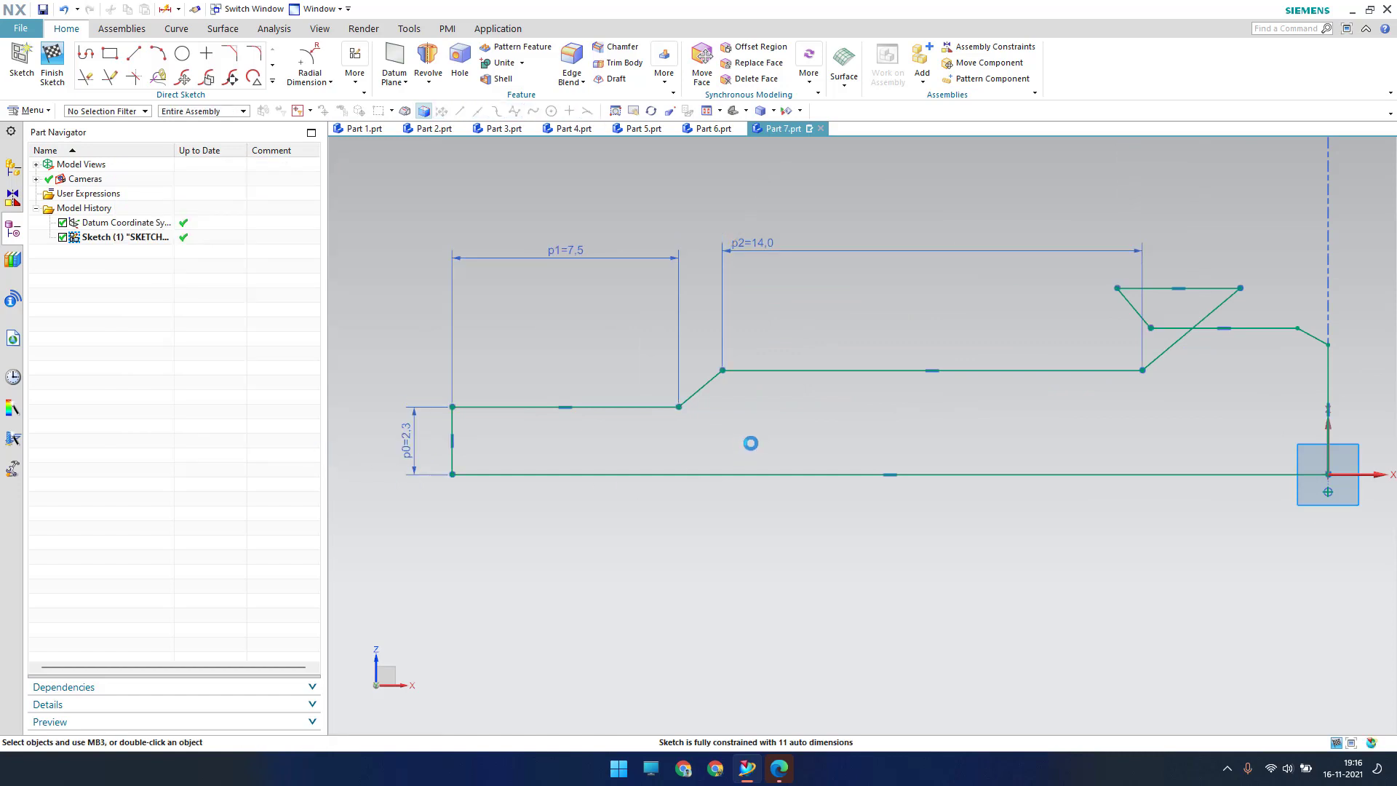
Stretch the profile away from the Z axis and reposition its vertices so the slants and top edge no longer cross.
{"action": "scroll", "coordinate": [571, 489], "scroll_direction": "down", "scroll_amount": 1}
{"action": "scroll", "coordinate": [739, 474], "scroll_direction": "down", "scroll_amount": 3}
{"action": "left_click_drag", "start_coordinate": [615, 476], "coordinate": [374, 473]}
{"action": "left_click_drag", "start_coordinate": [687, 433], "coordinate": [526, 423]}
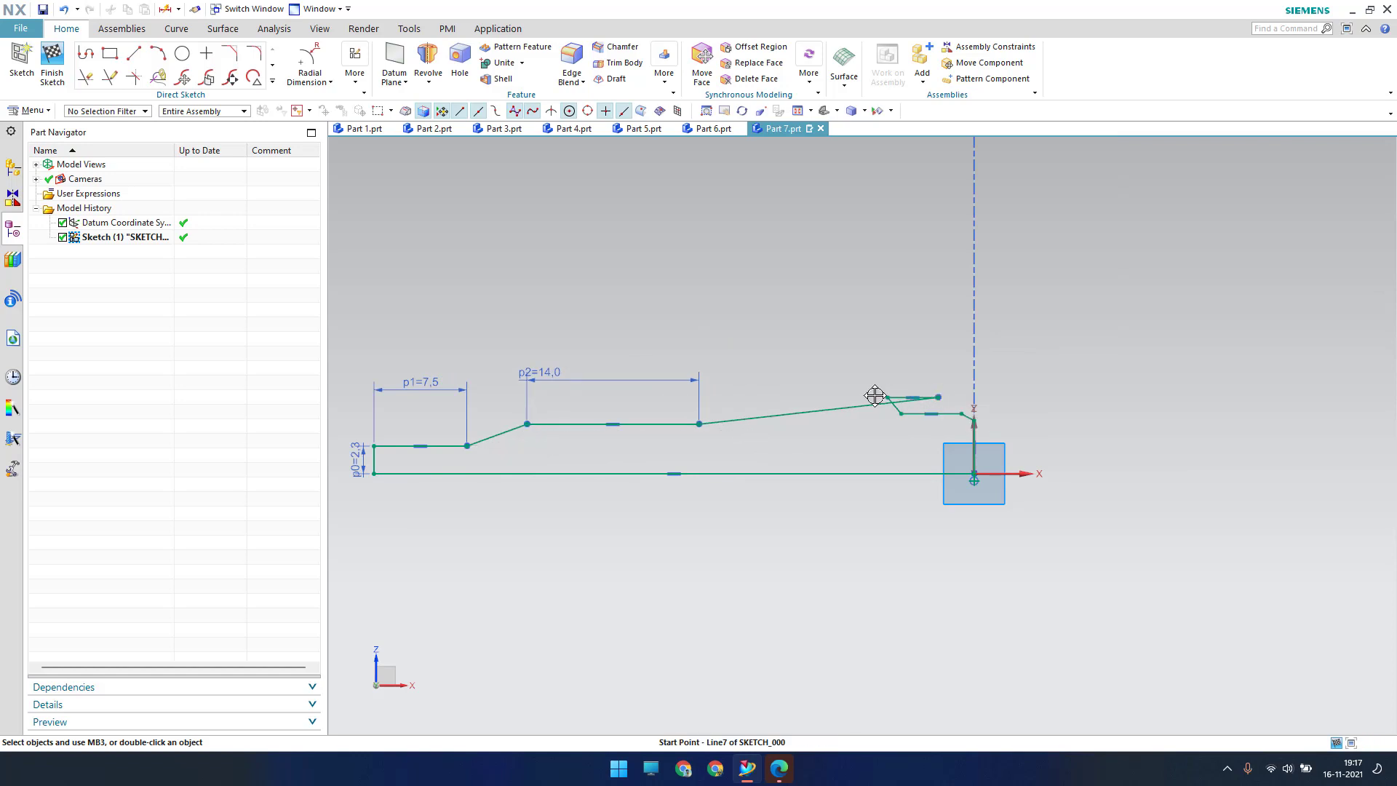
{"action": "scroll", "coordinate": [851, 407], "scroll_direction": "up", "scroll_amount": 2}
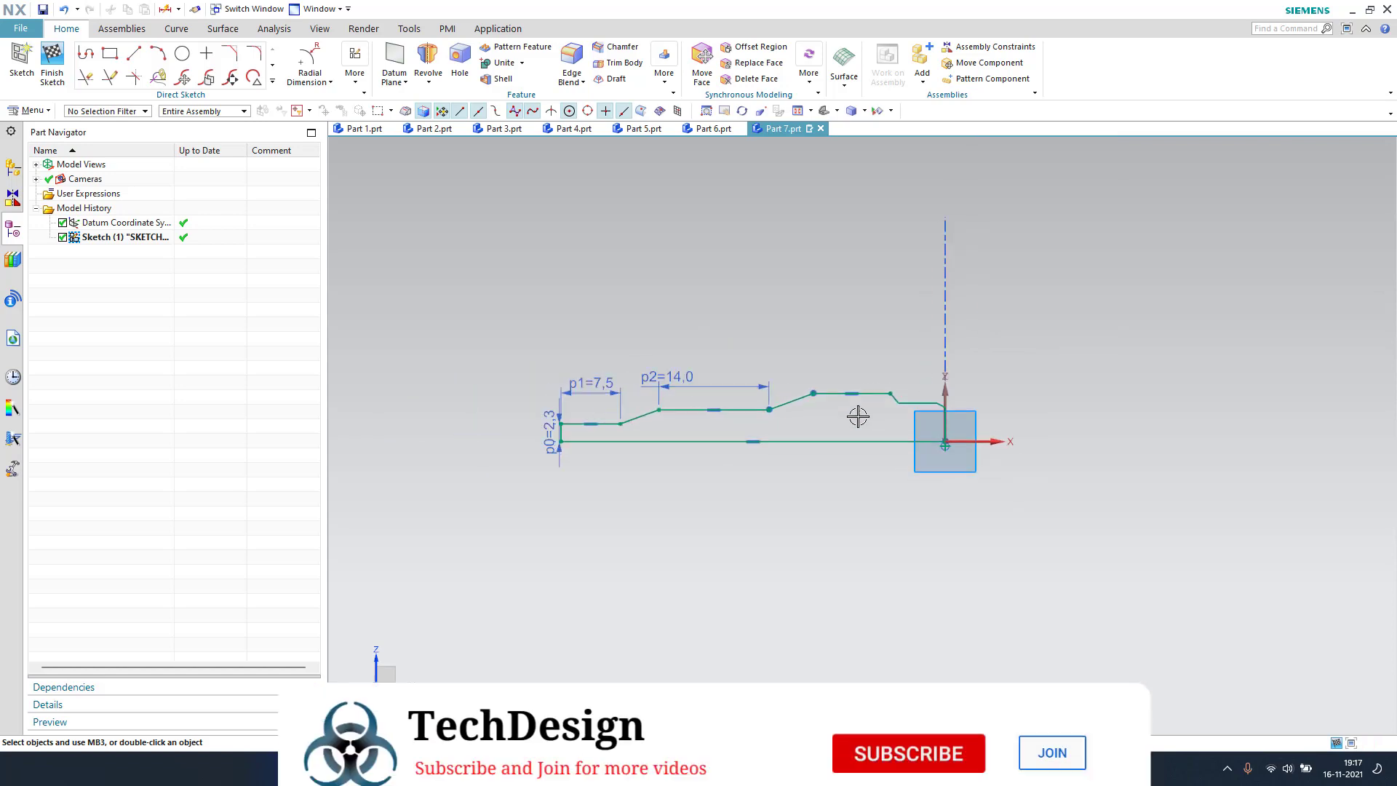
Dimension the horizontal extent of the rising slant between the second step and the top edge to 7 mm.
{"action": "key", "text": "d"}
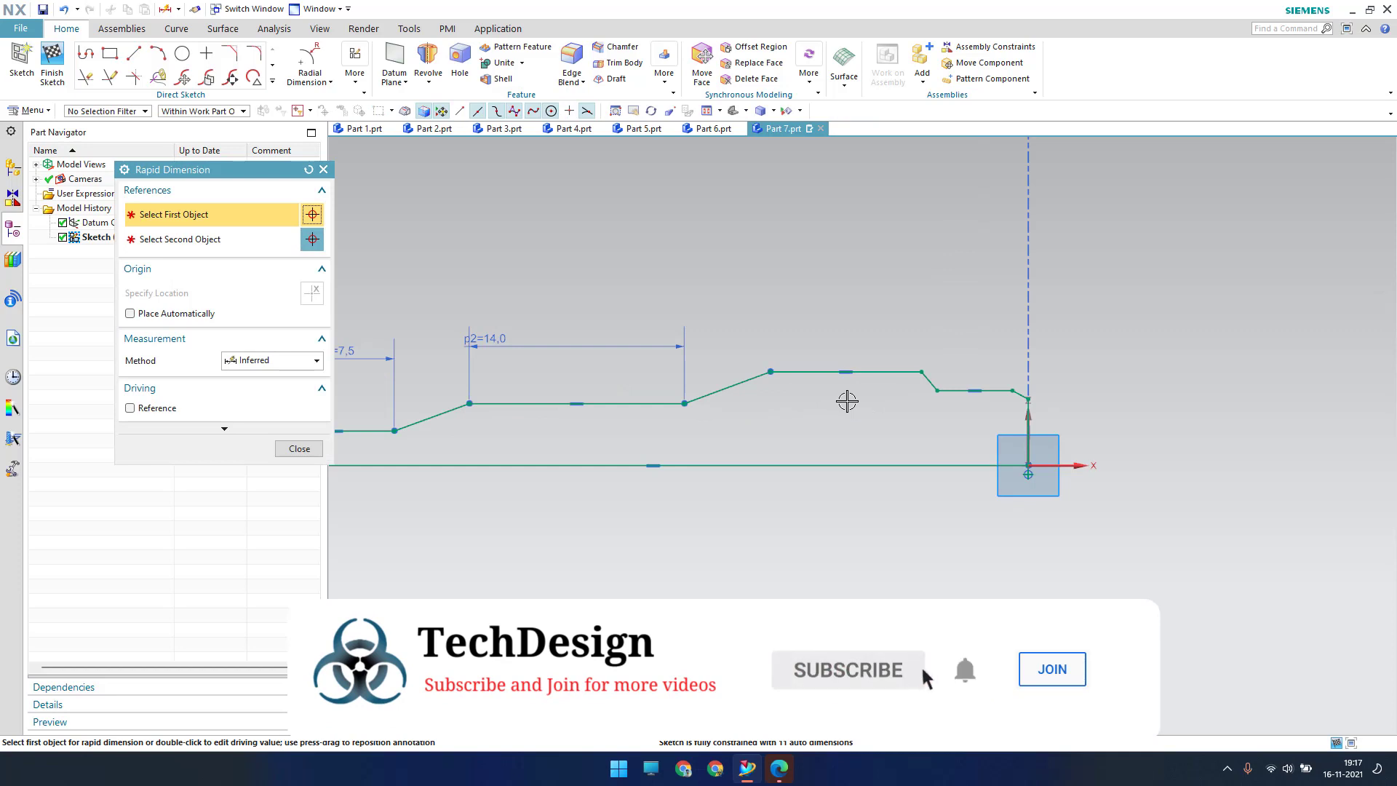
{"action": "left_click", "coordinate": [684, 403]}
{"action": "left_click", "coordinate": [770, 372]}
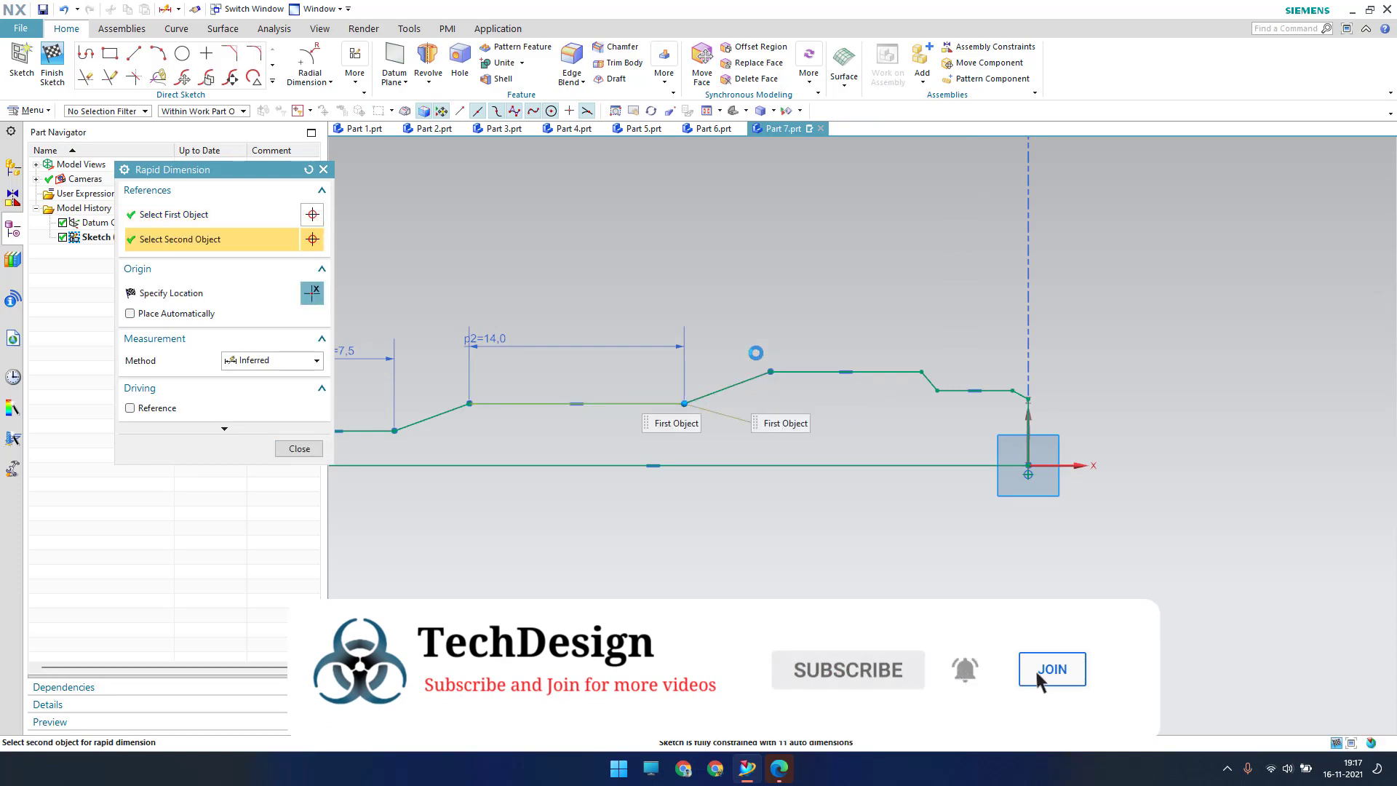
{"action": "left_click", "coordinate": [720, 342]}
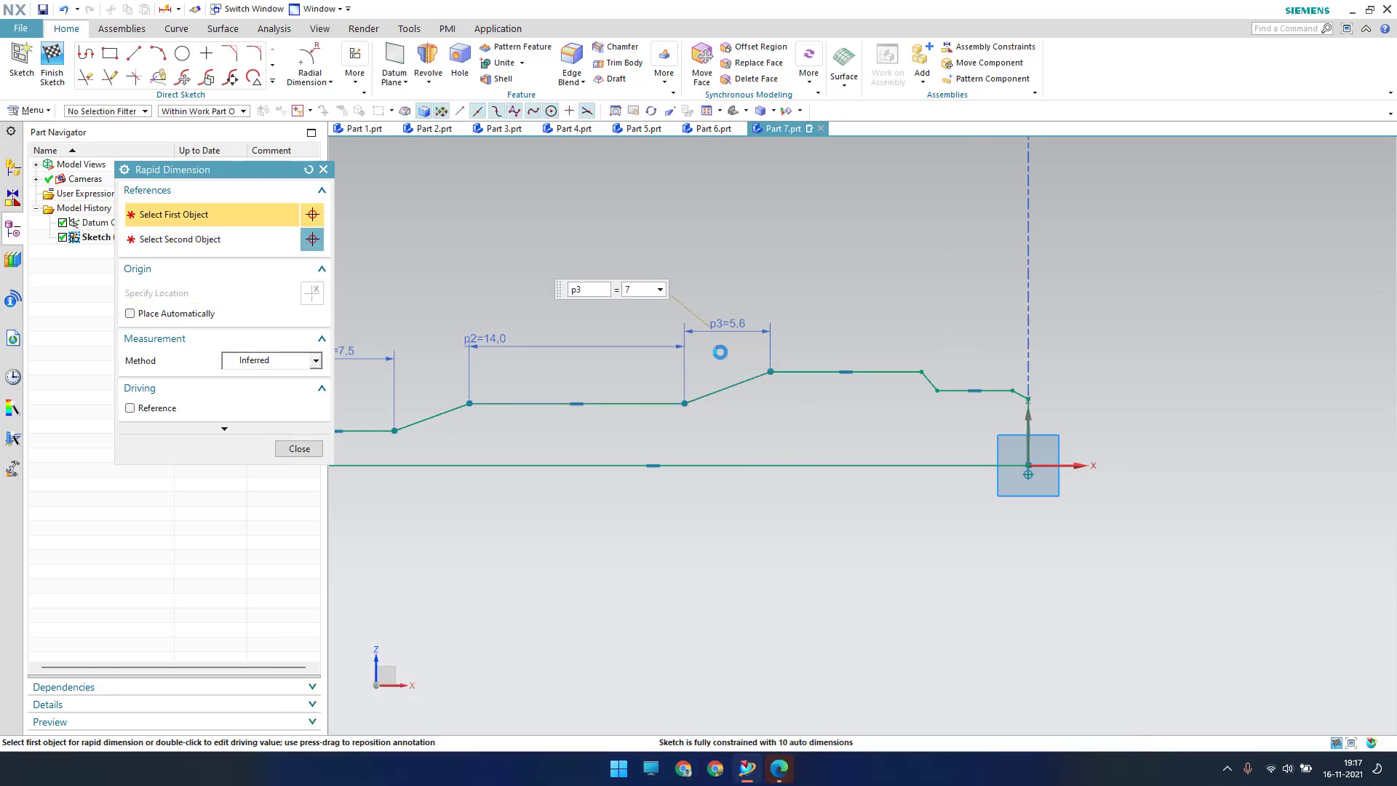
Dimension the horizontal top edge of the profile to 4.5 mm.
{"action": "left_click", "coordinate": [805, 368]}
{"action": "left_click", "coordinate": [817, 342]}
{"action": "type", "text": "4"}
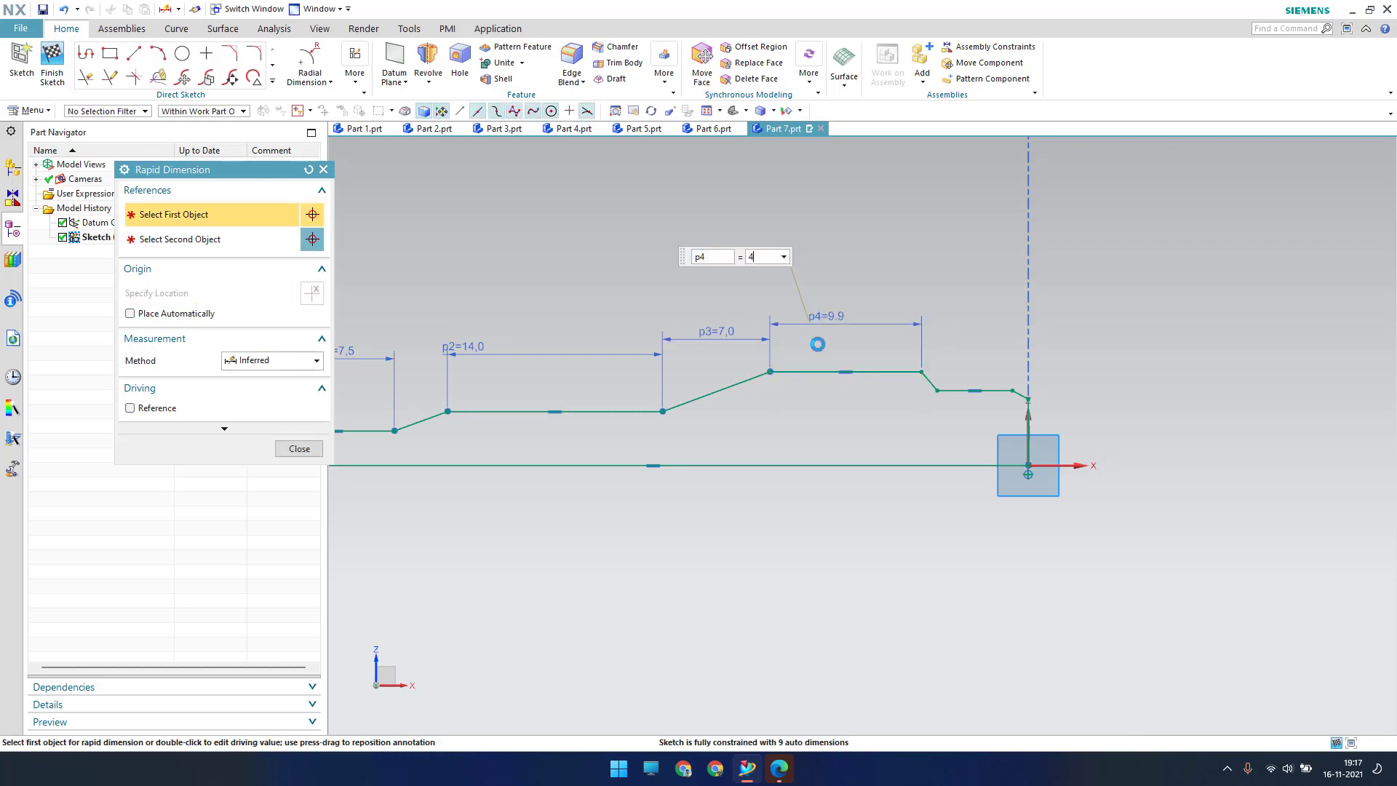
{"action": "type", "text": ",5"}
{"action": "key", "text": "Return"}
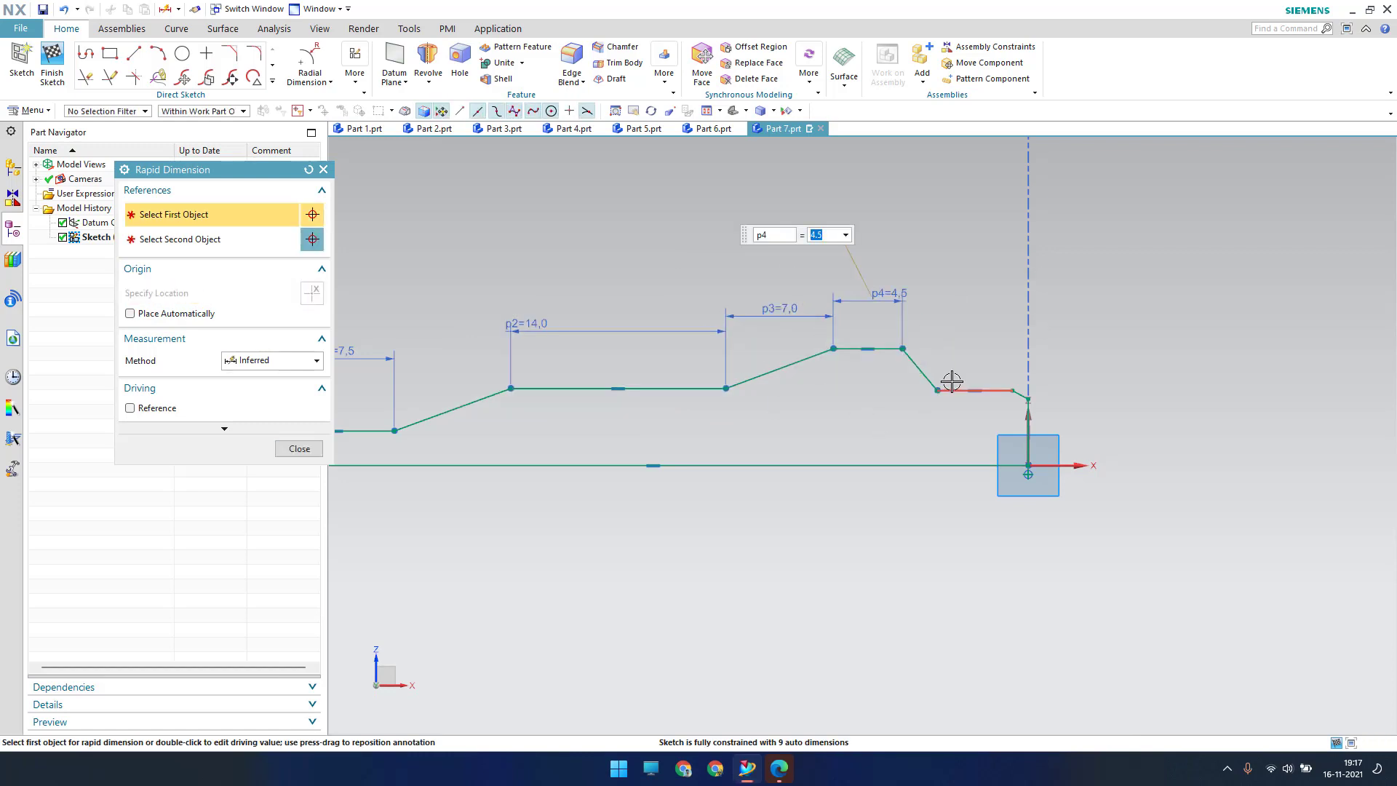
Dimension the horizontal extent of the descending slant beside the top edge to 1.2 mm.
{"action": "left_click", "coordinate": [940, 389]}
{"action": "left_click", "coordinate": [902, 348]}
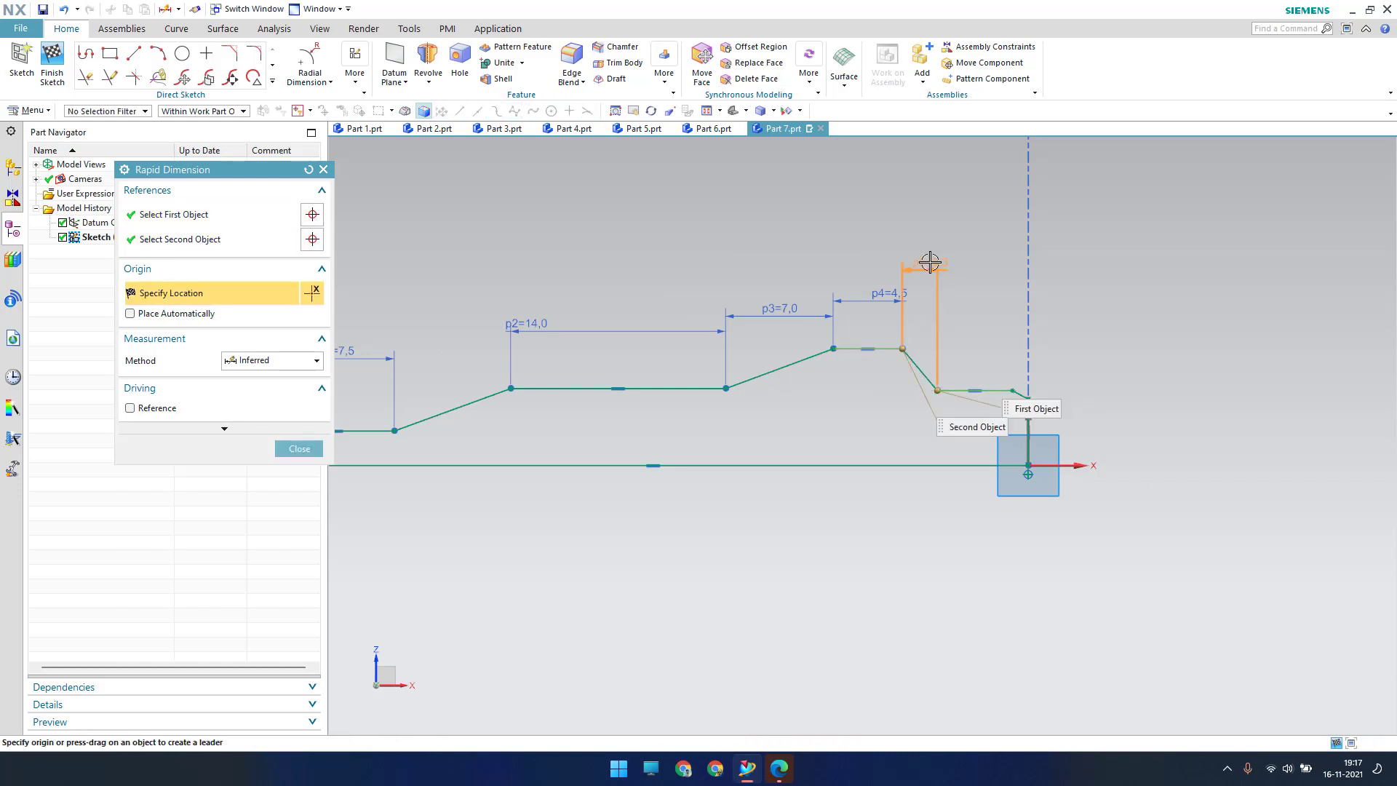
{"action": "left_click", "coordinate": [908, 319]}
{"action": "type", "text": "1,2"}
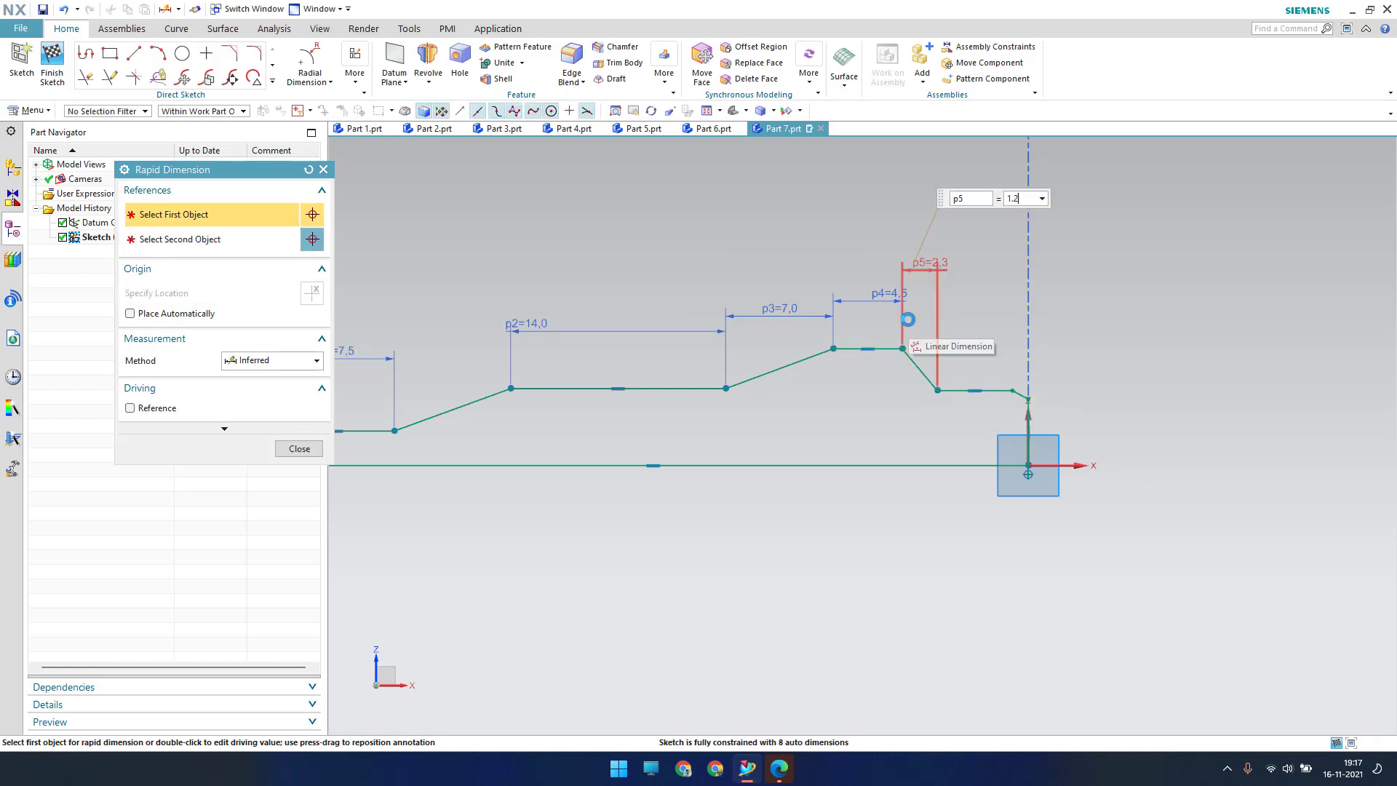
{"action": "key", "text": "Return"}
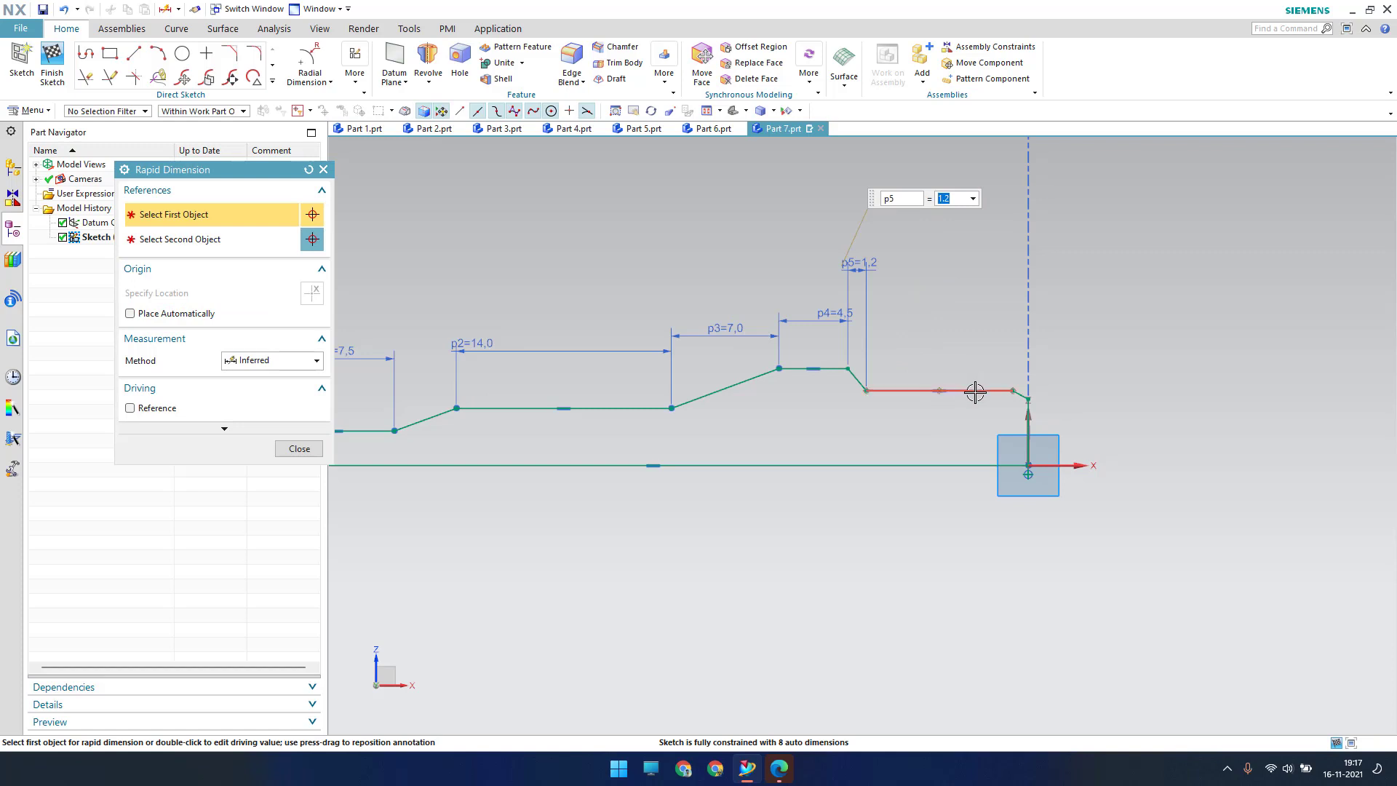
Dimension the long horizontal edge between the two descending slants to 22.5 mm.
{"action": "left_click", "coordinate": [975, 392]}
{"action": "left_click", "coordinate": [948, 362]}
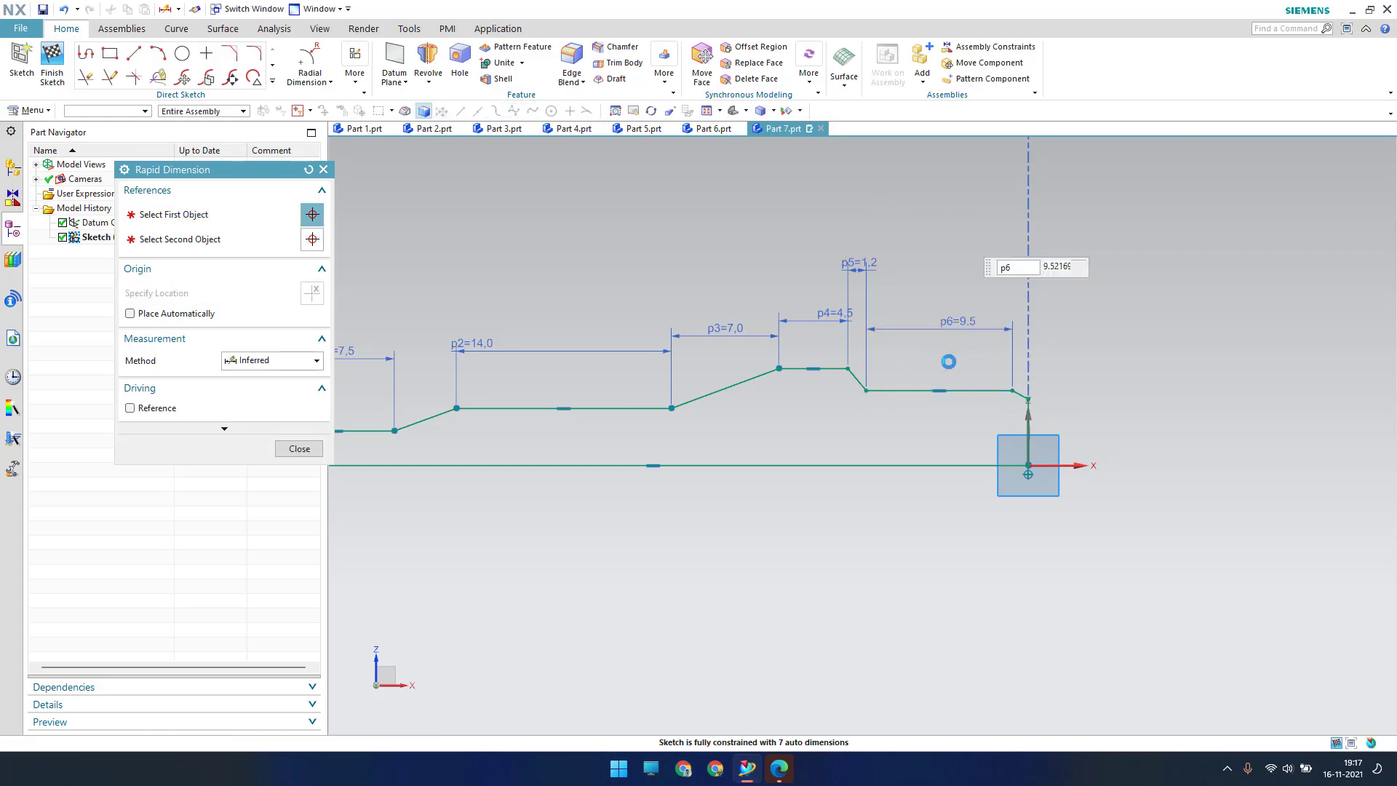
{"action": "type", "text": "22.5"}
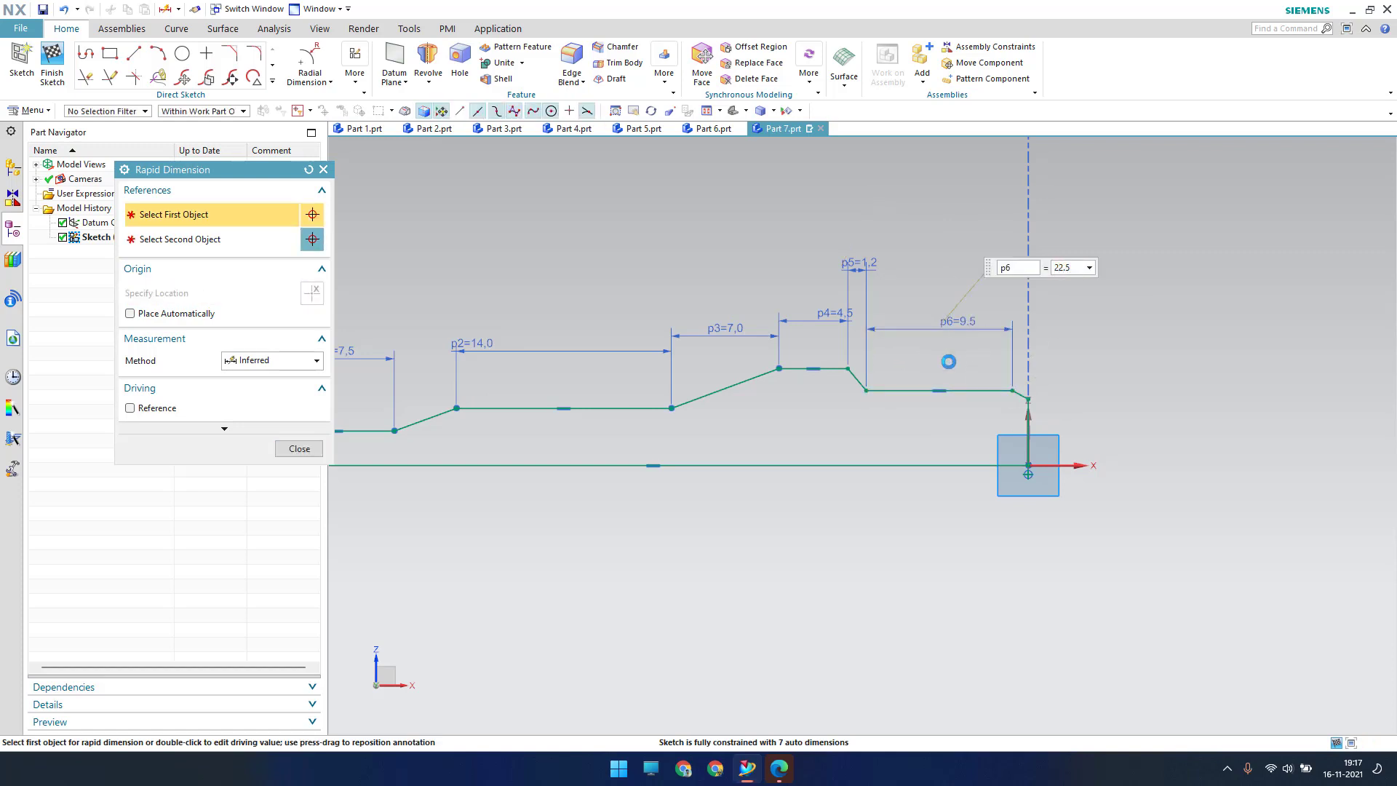
{"action": "key", "text": "Return"}
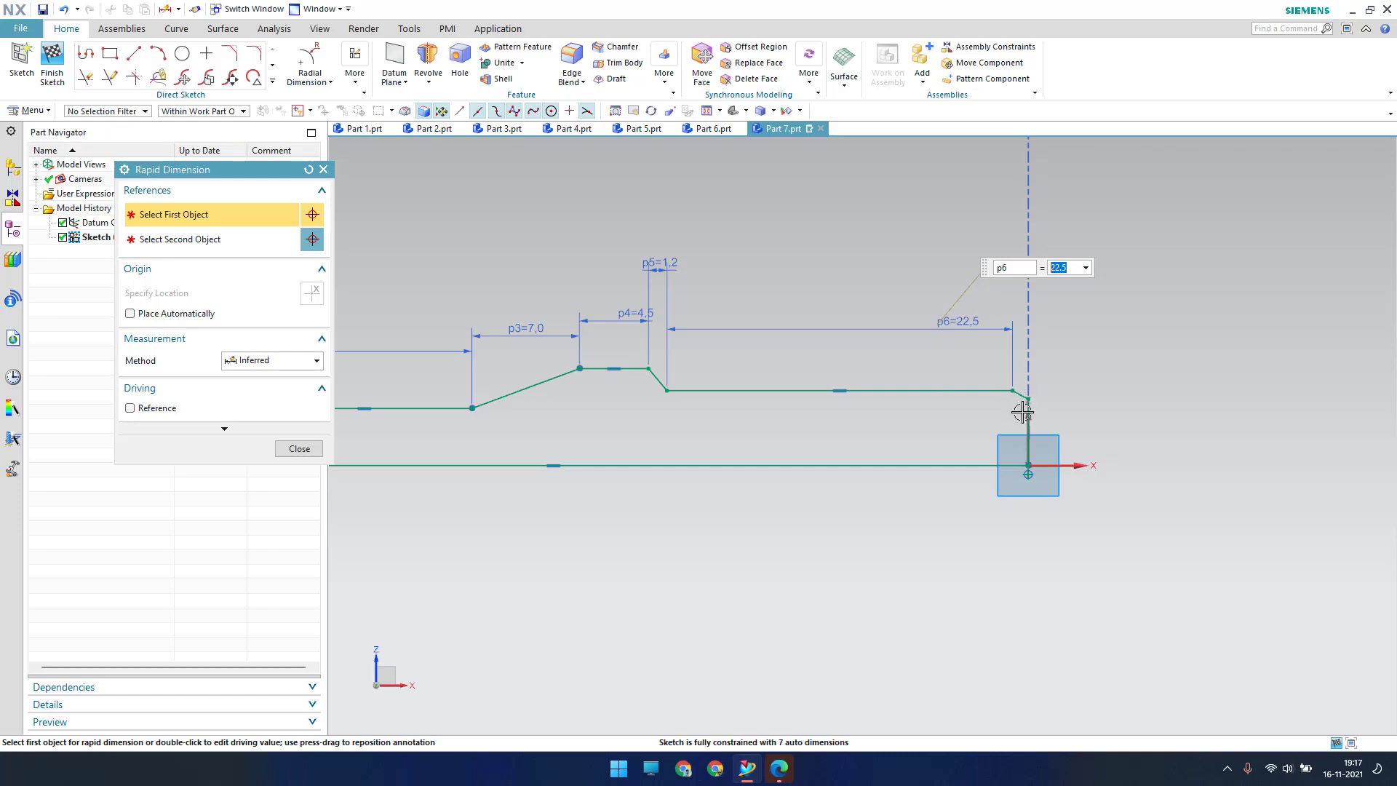
Dimension the horizontal extent of the end slant at the Z axis to 2.30 mm.
{"action": "left_click", "coordinate": [1027, 426]}
{"action": "left_click", "coordinate": [1013, 391]}
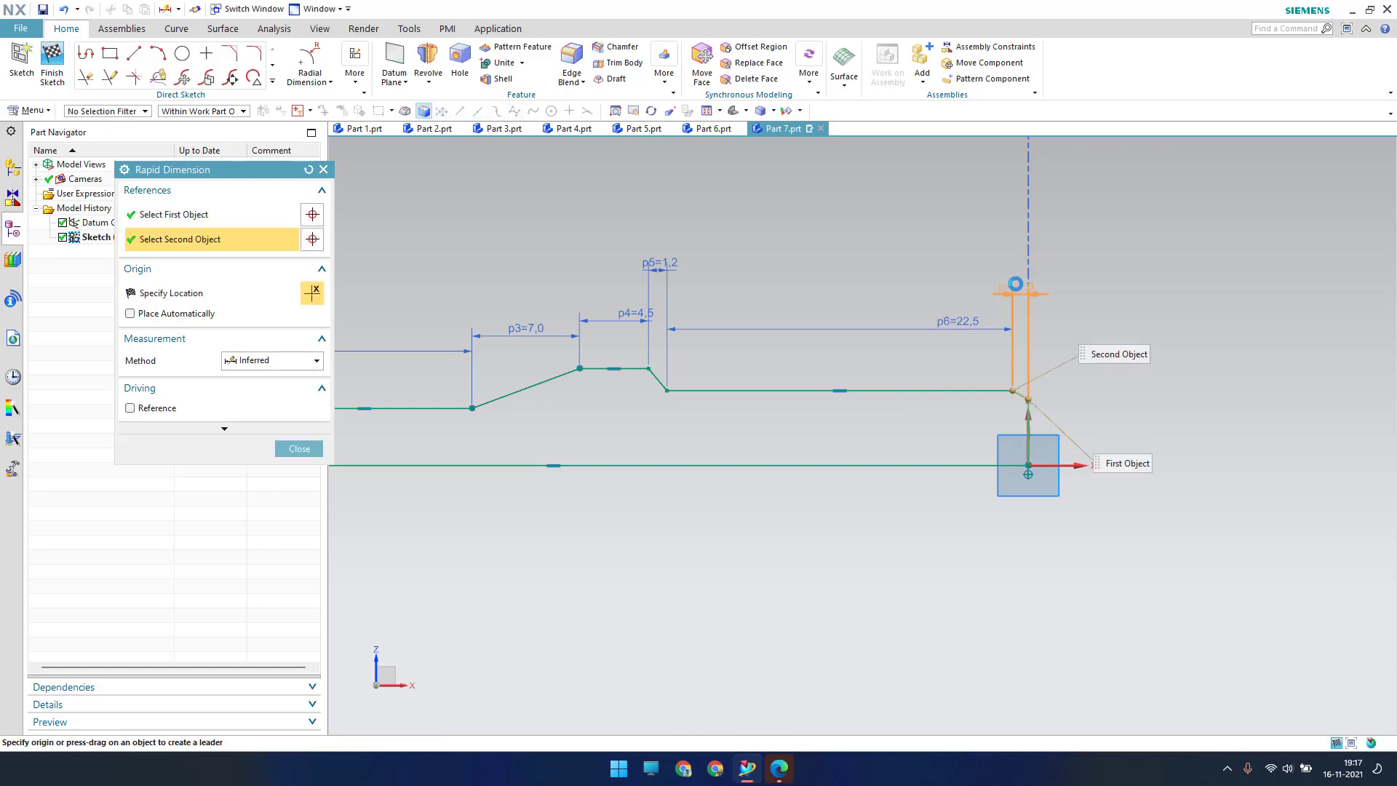
{"action": "left_click", "coordinate": [1015, 284]}
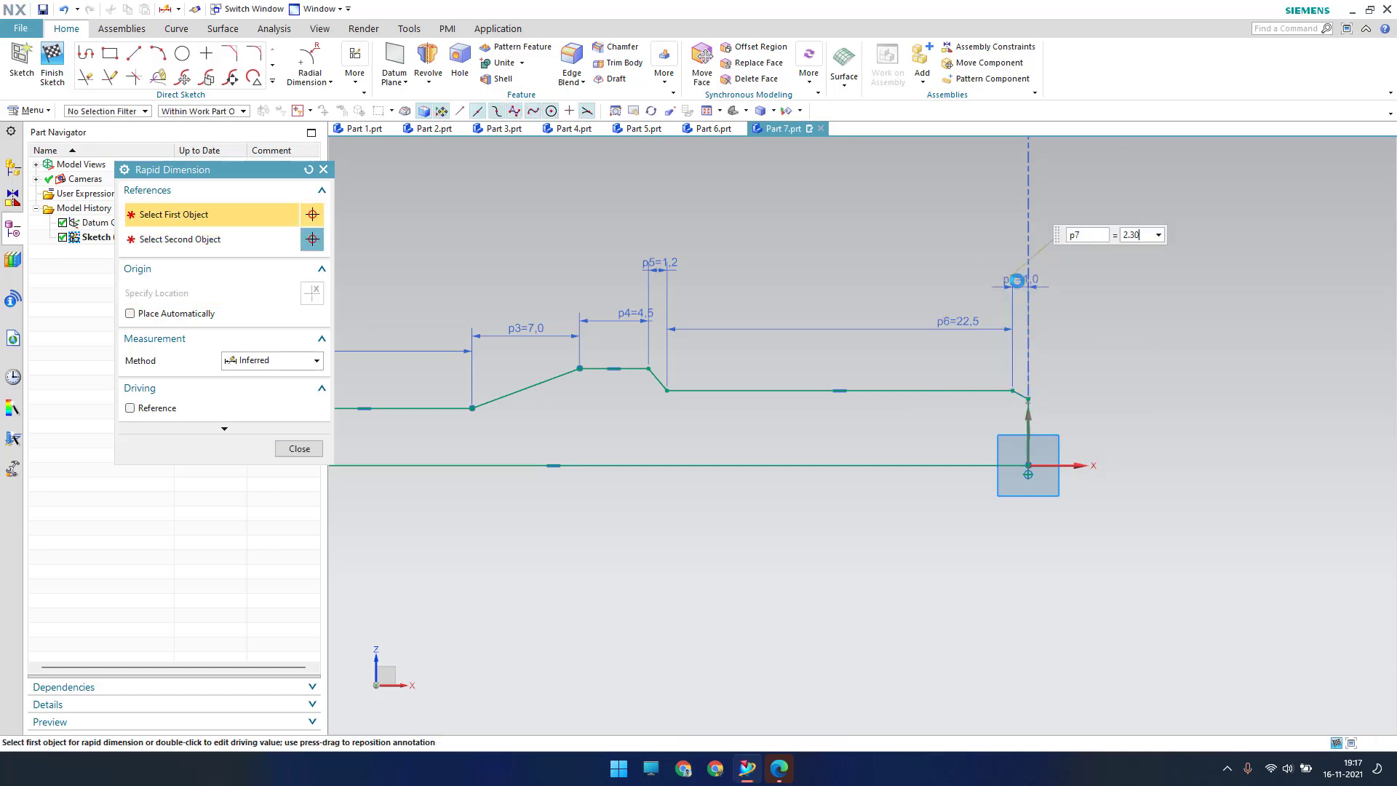
{"action": "key", "text": "Return"}
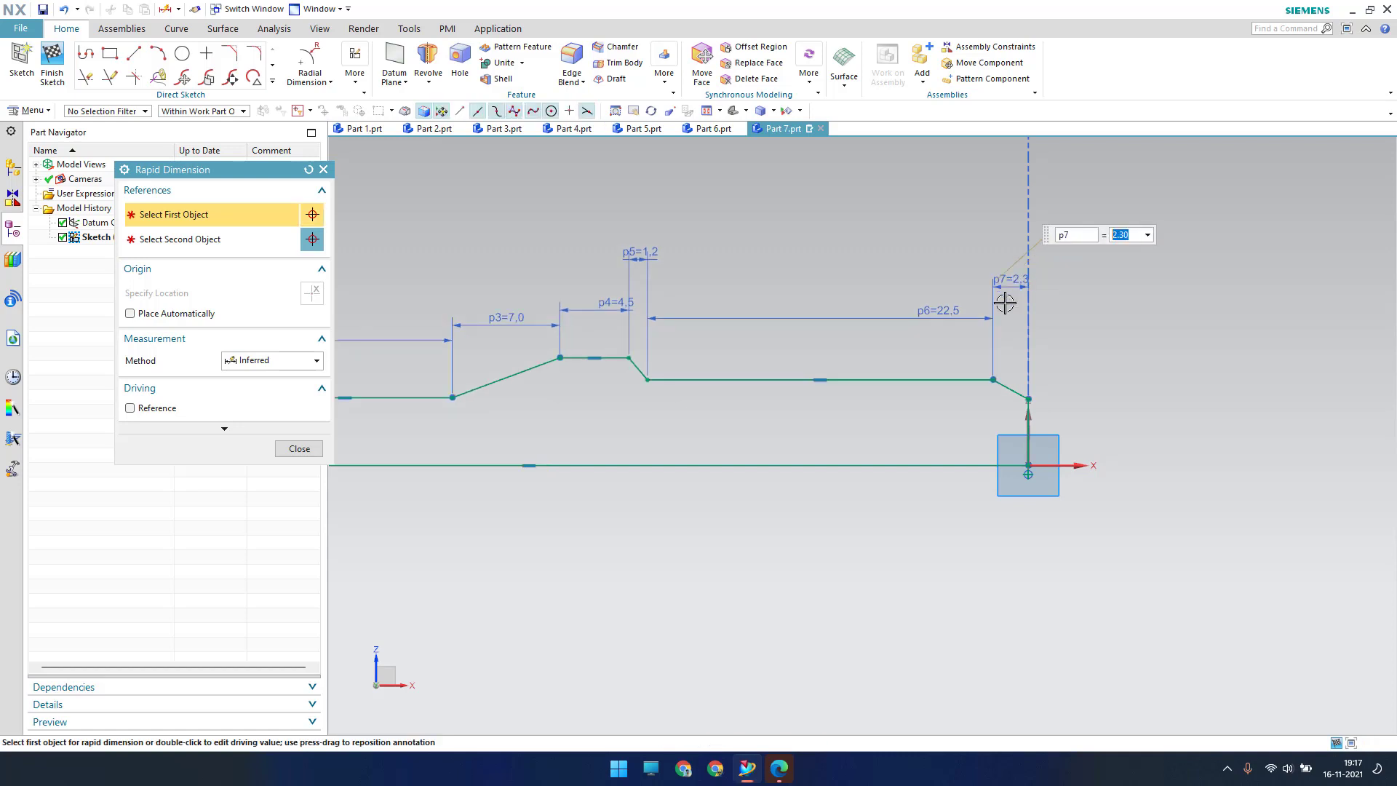
Add a 30° angular dimension between the end slant at the Z axis and the 22.5 mm horizontal edge.
{"action": "scroll", "coordinate": [1008, 313], "scroll_direction": "down", "scroll_amount": 2}
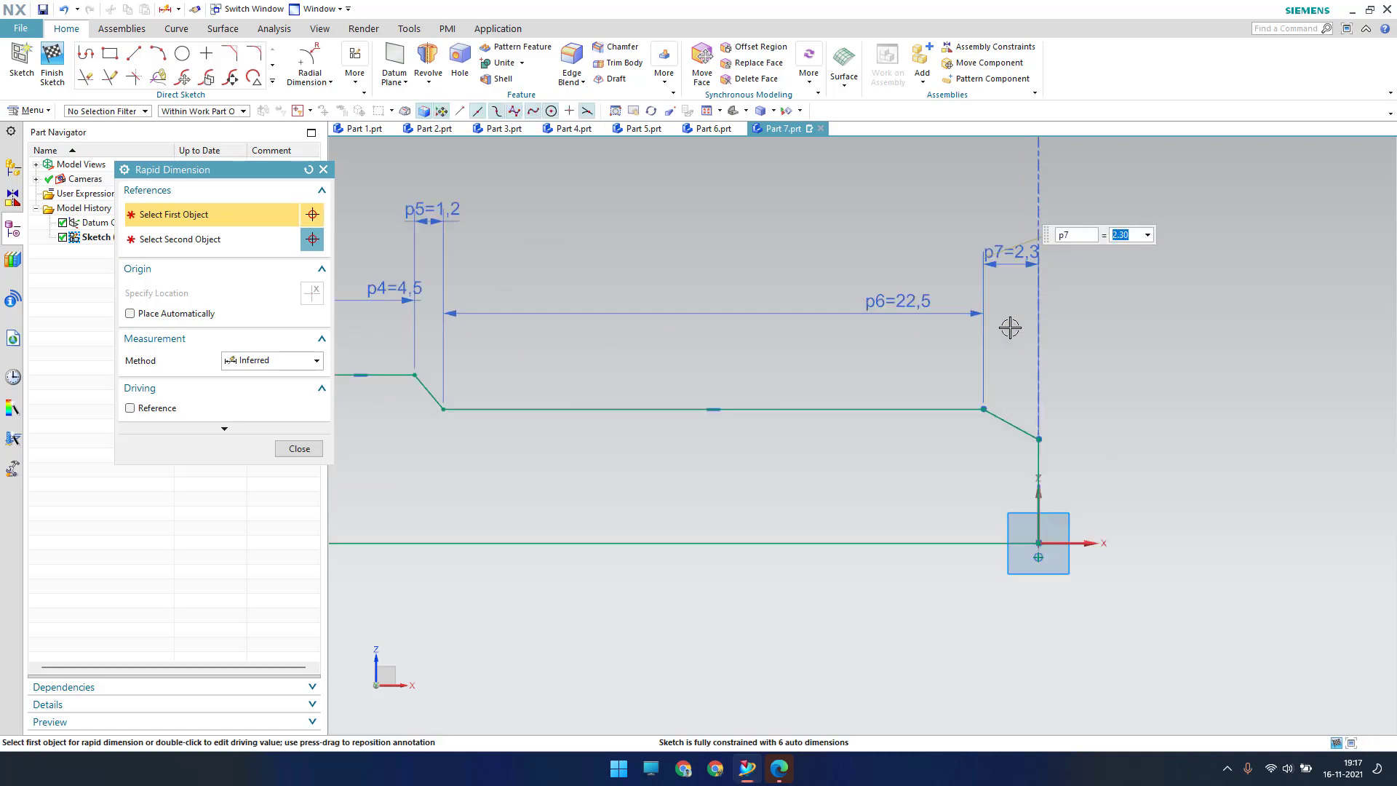
{"action": "left_click", "coordinate": [330, 82]}
{"action": "left_click", "coordinate": [327, 149]}
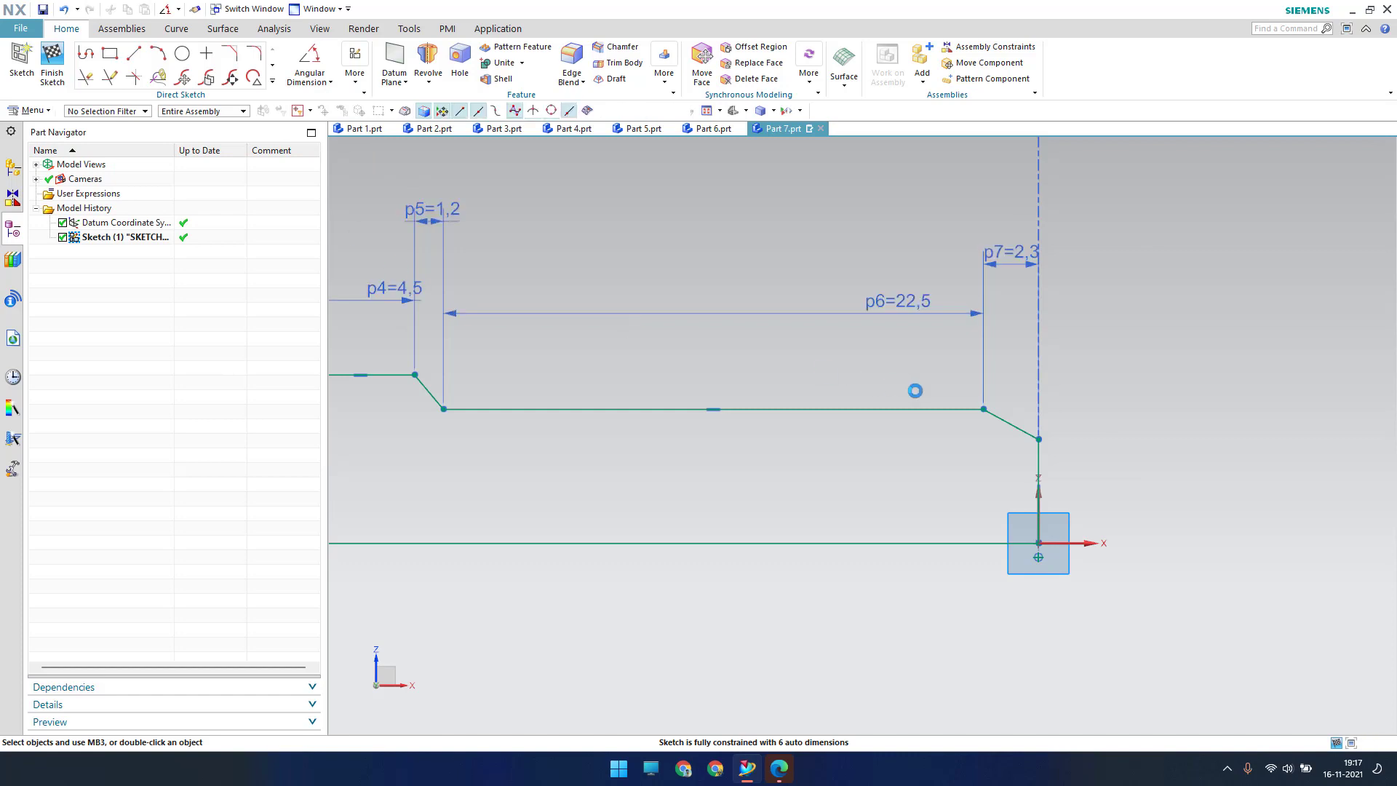
{"action": "left_click", "coordinate": [993, 416]}
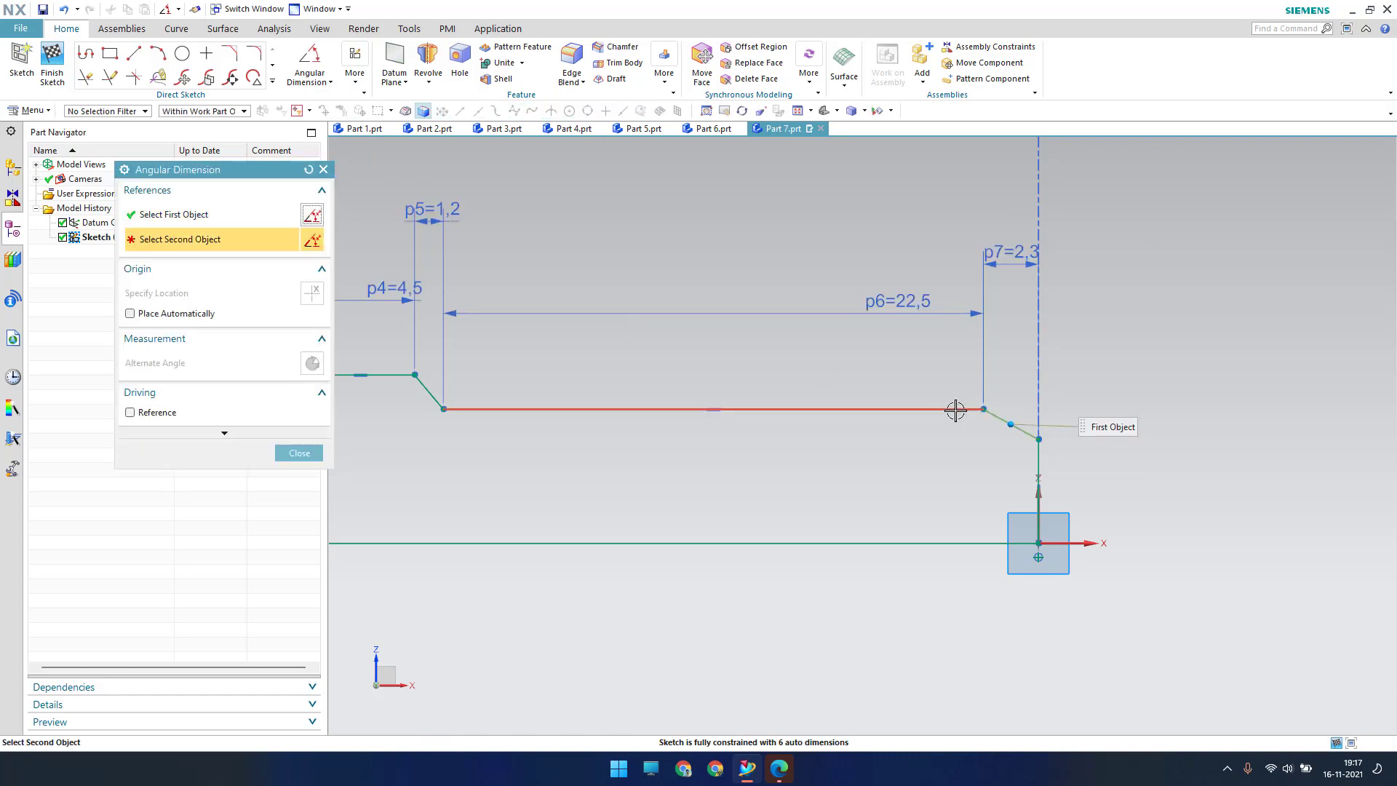
{"action": "left_click", "coordinate": [954, 409]}
{"action": "left_click", "coordinate": [1135, 452]}
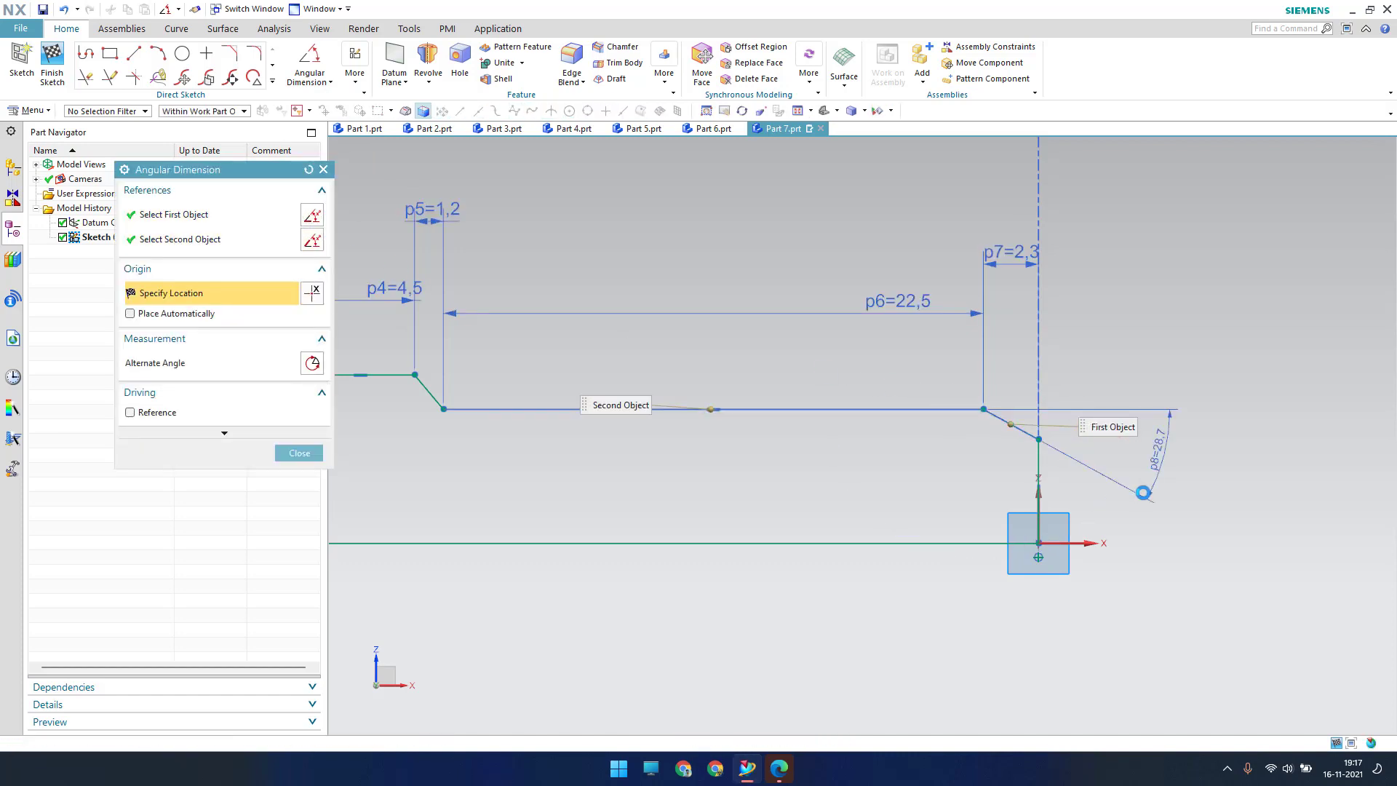
{"action": "type", "text": "30"}
{"action": "key", "text": "Return"}
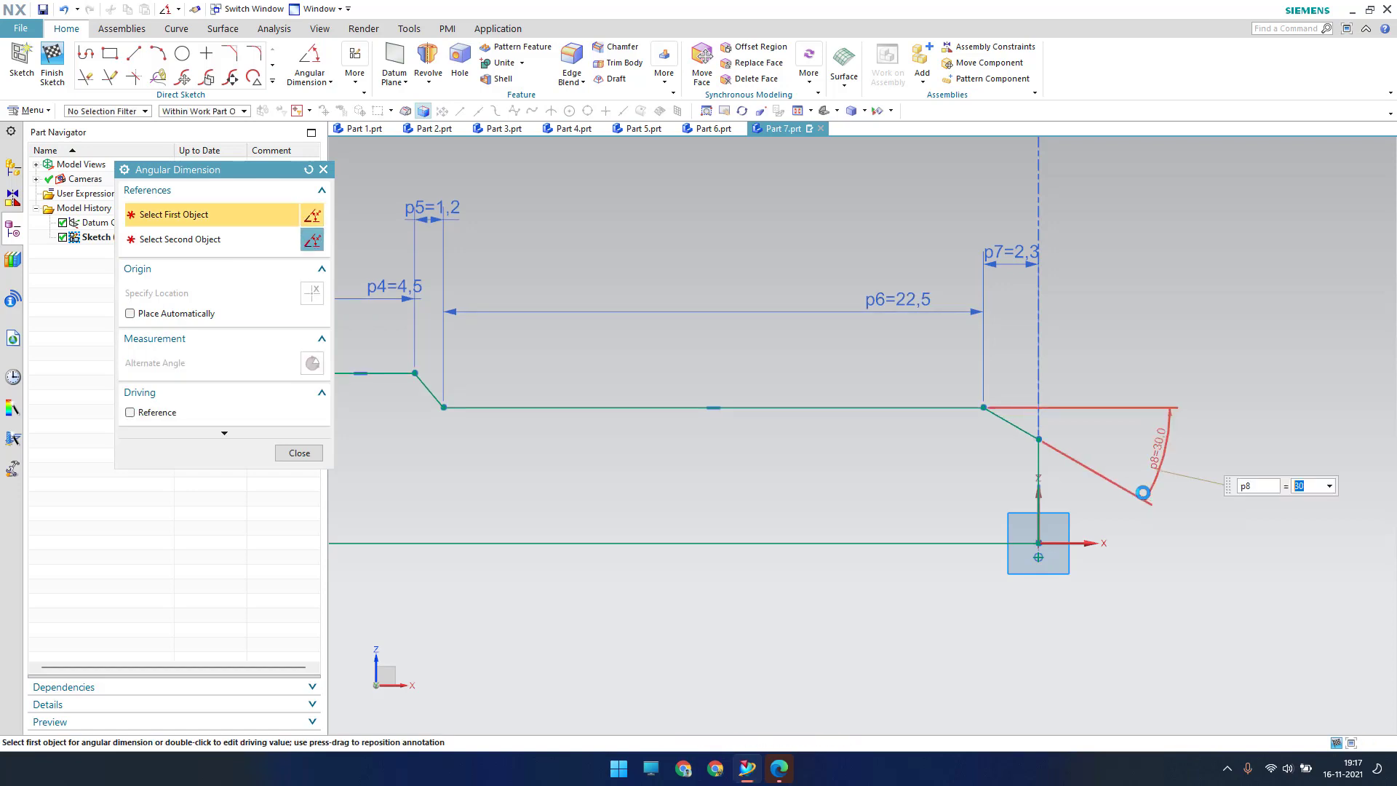
Add a 45° angular dimension between the descending slant beside the top edge and the 22.5 mm horizontal edge.
{"action": "scroll", "coordinate": [1237, 462], "scroll_direction": "up", "scroll_amount": 2}
{"action": "scroll", "coordinate": [1239, 462], "scroll_direction": "down", "scroll_amount": 4}
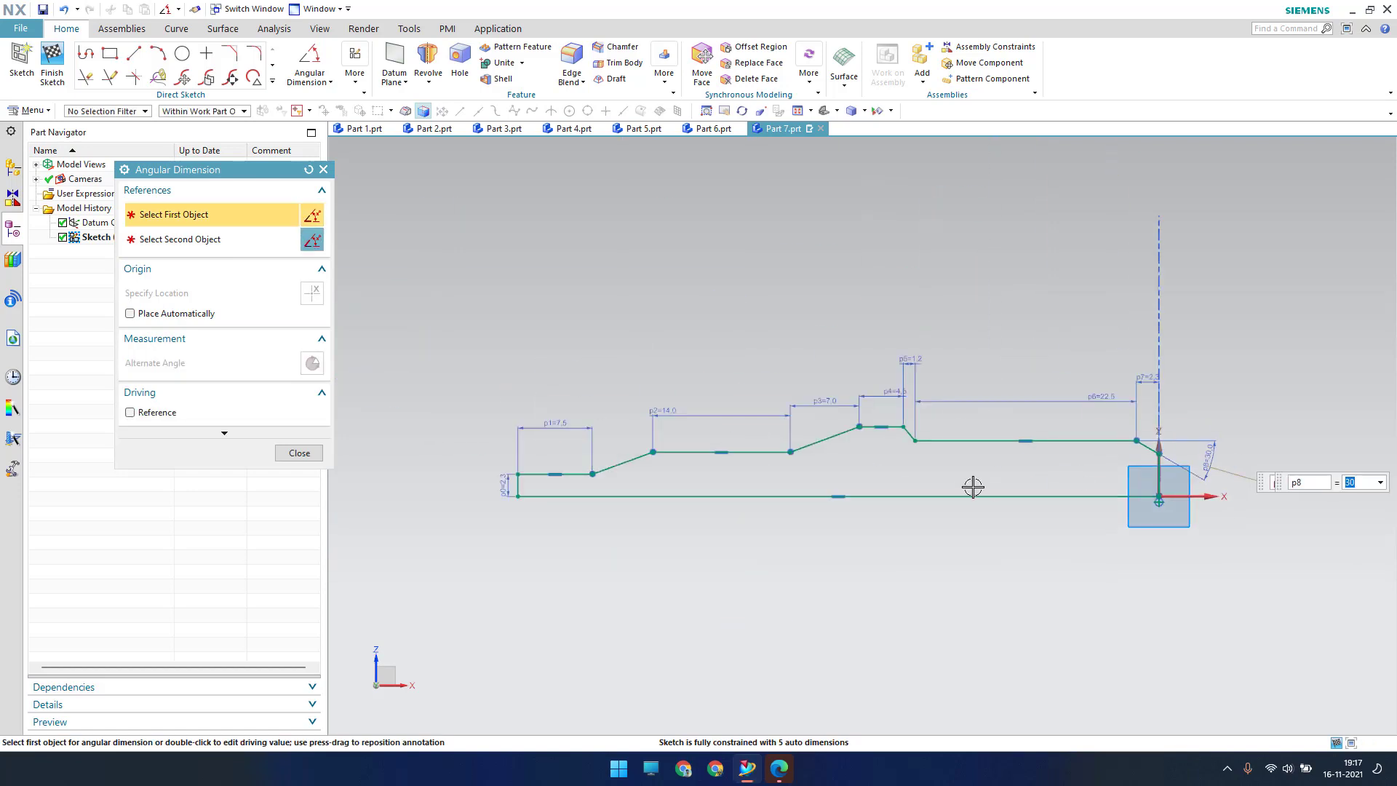
{"action": "scroll", "coordinate": [927, 471], "scroll_direction": "up", "scroll_amount": 3}
{"action": "scroll", "coordinate": [917, 458], "scroll_direction": "up", "scroll_amount": 3}
{"action": "left_click", "coordinate": [880, 359]}
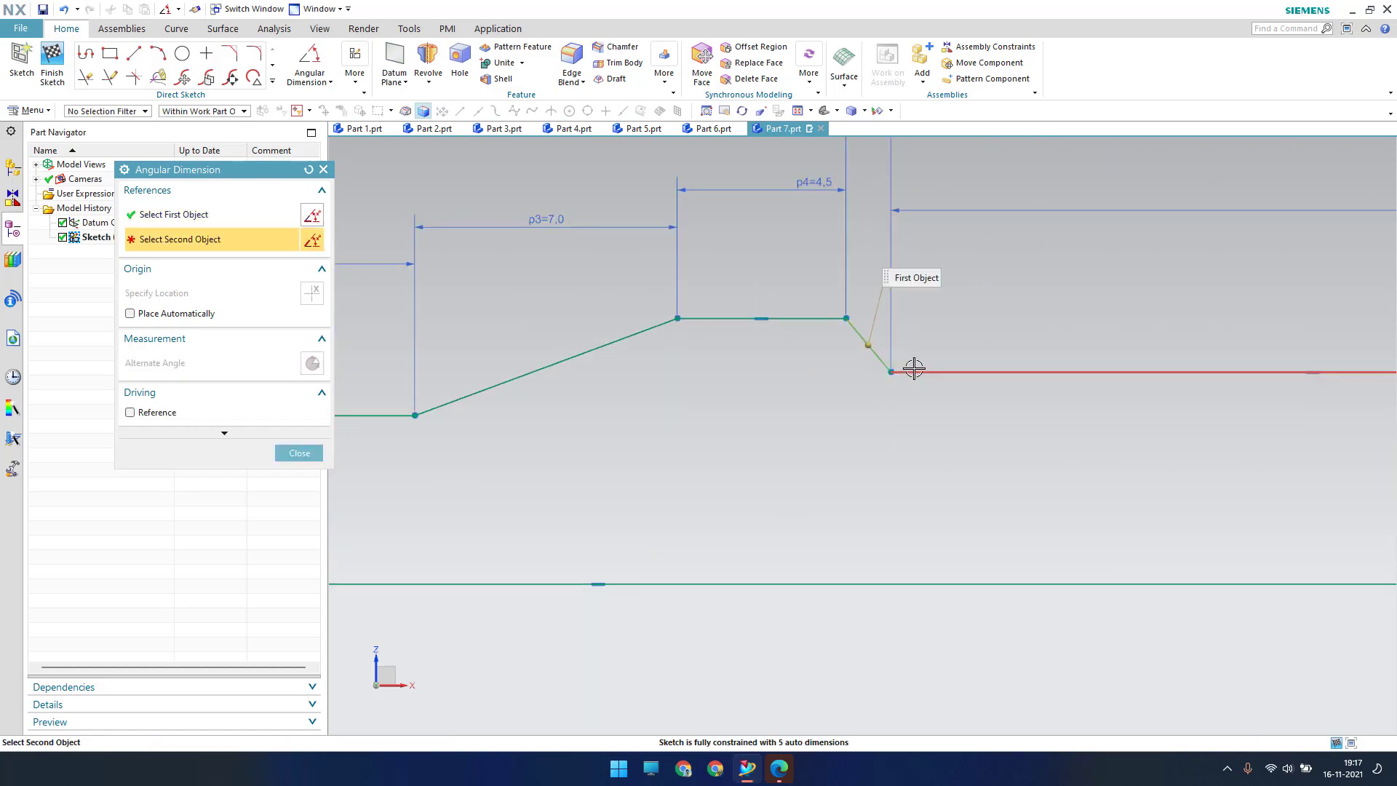
{"action": "left_click", "coordinate": [837, 359]}
{"action": "left_click", "coordinate": [814, 392]}
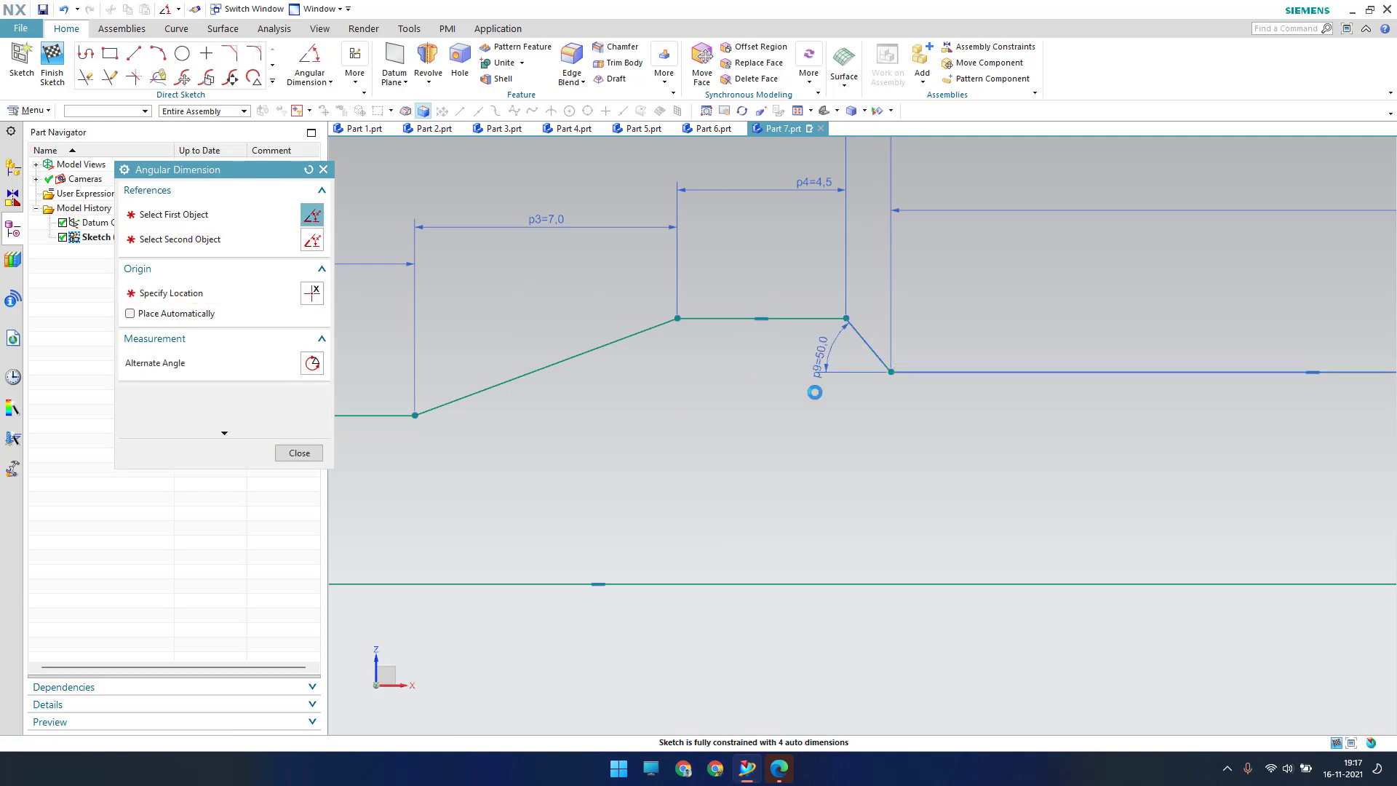
{"action": "type", "text": "45"}
{"action": "key", "text": "Return"}
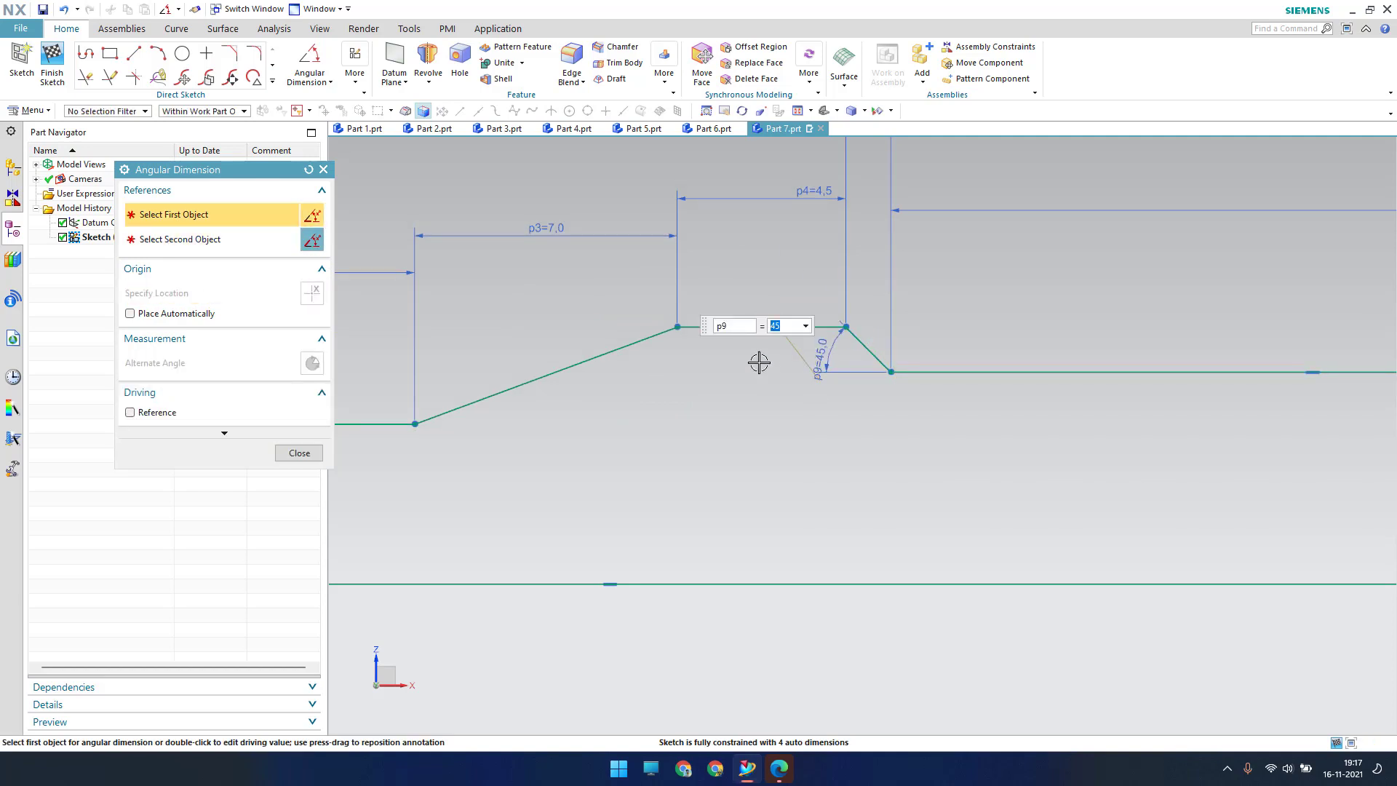
Add a 156.11° angular dimension between the 7 mm wide rising slant and the top edge.
{"action": "left_click", "coordinate": [639, 340]}
{"action": "left_click", "coordinate": [697, 327]}
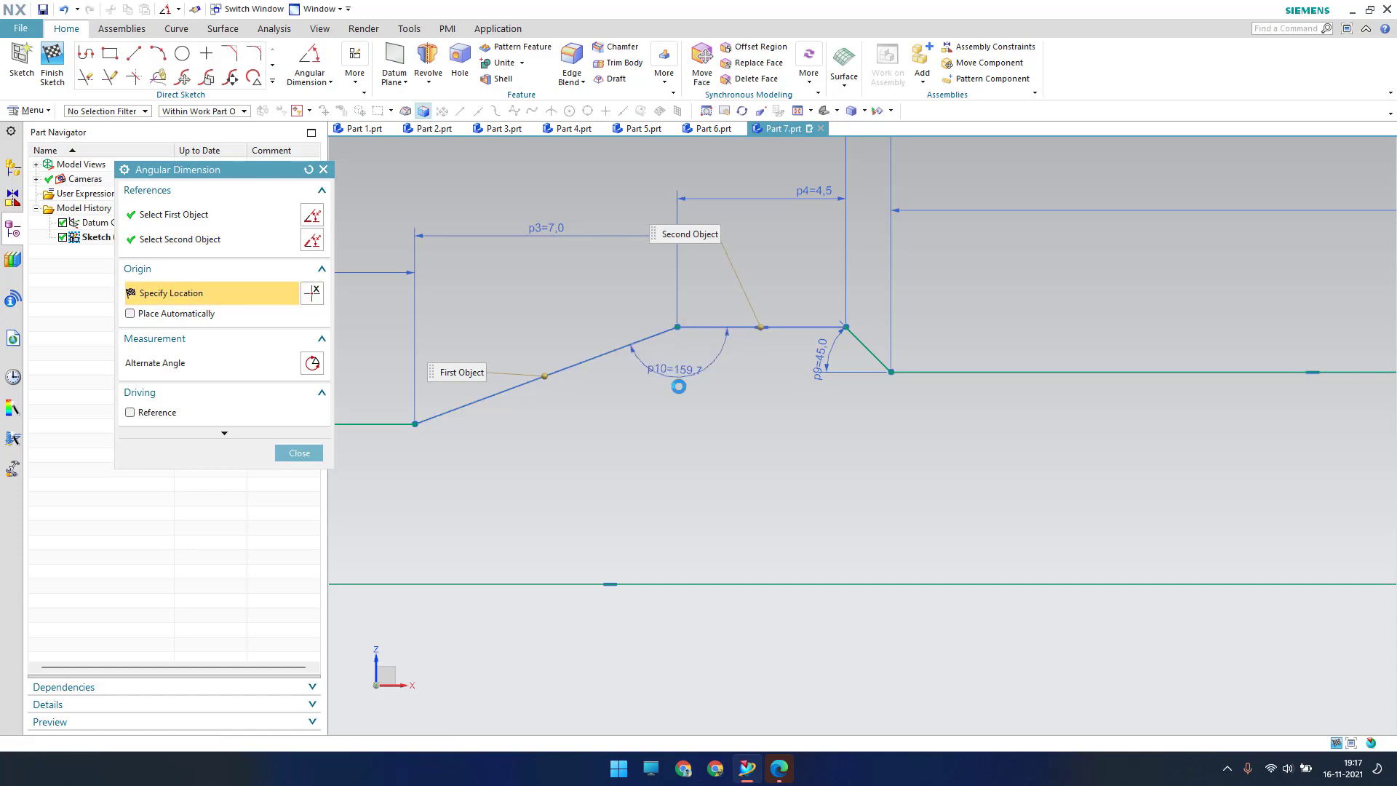
{"action": "left_click", "coordinate": [678, 386]}
{"action": "type", "text": "156.1"}
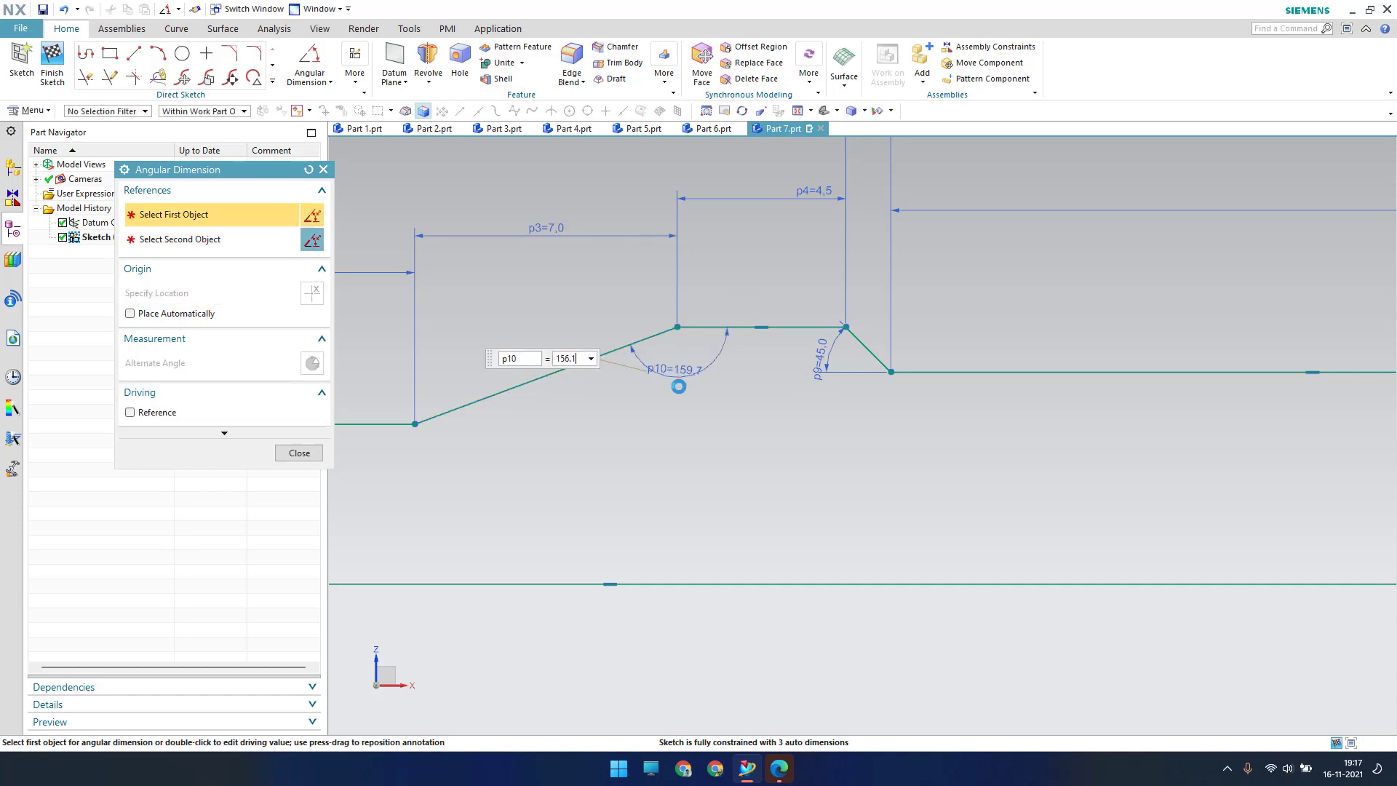
{"action": "type", "text": "1"}
{"action": "key", "text": "Return"}
{"action": "scroll", "coordinate": [689, 384], "scroll_direction": "down", "scroll_amount": 4}
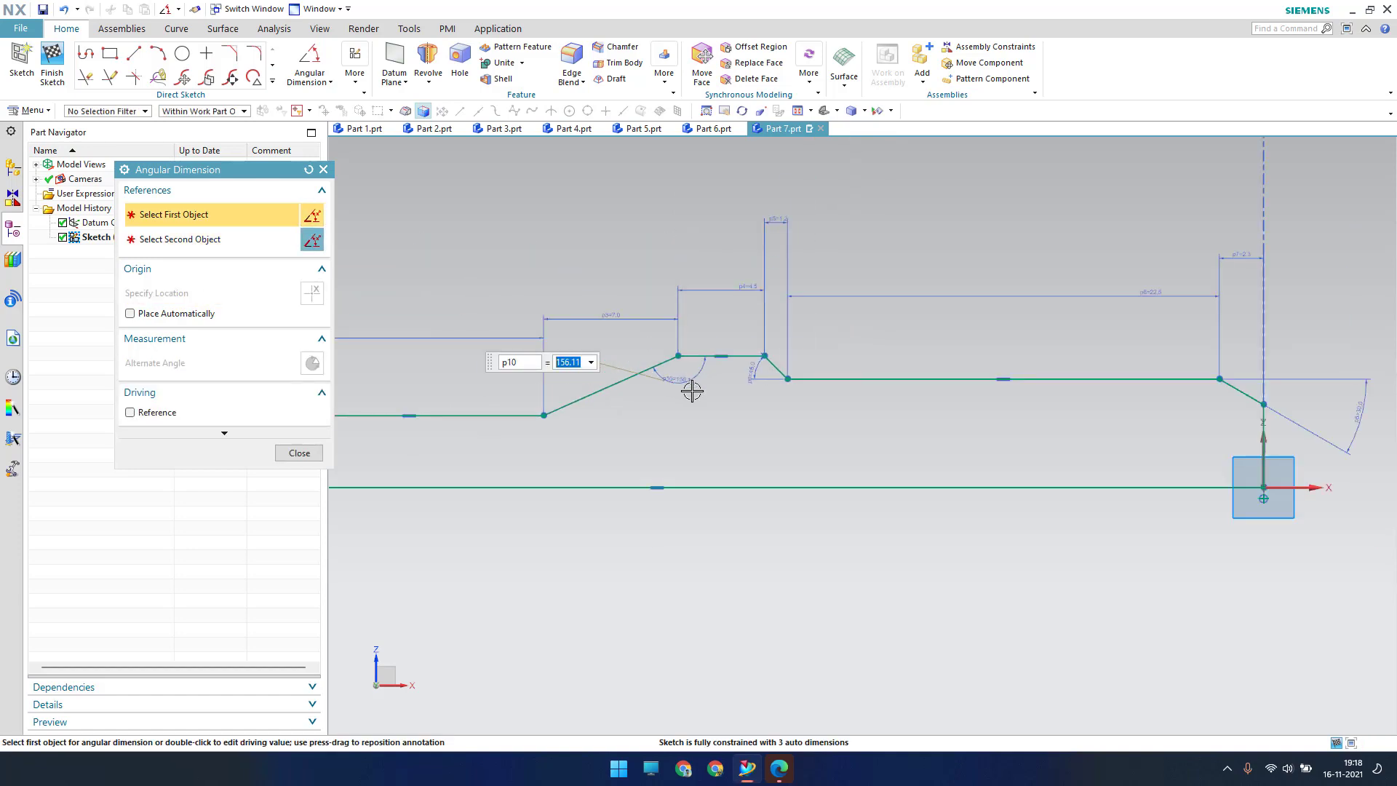
Add a 120° angular dimension between the short slant beside the 7.5 mm edge and the 14 mm horizontal edge.
{"action": "scroll", "coordinate": [418, 425], "scroll_direction": "up", "scroll_amount": 3}
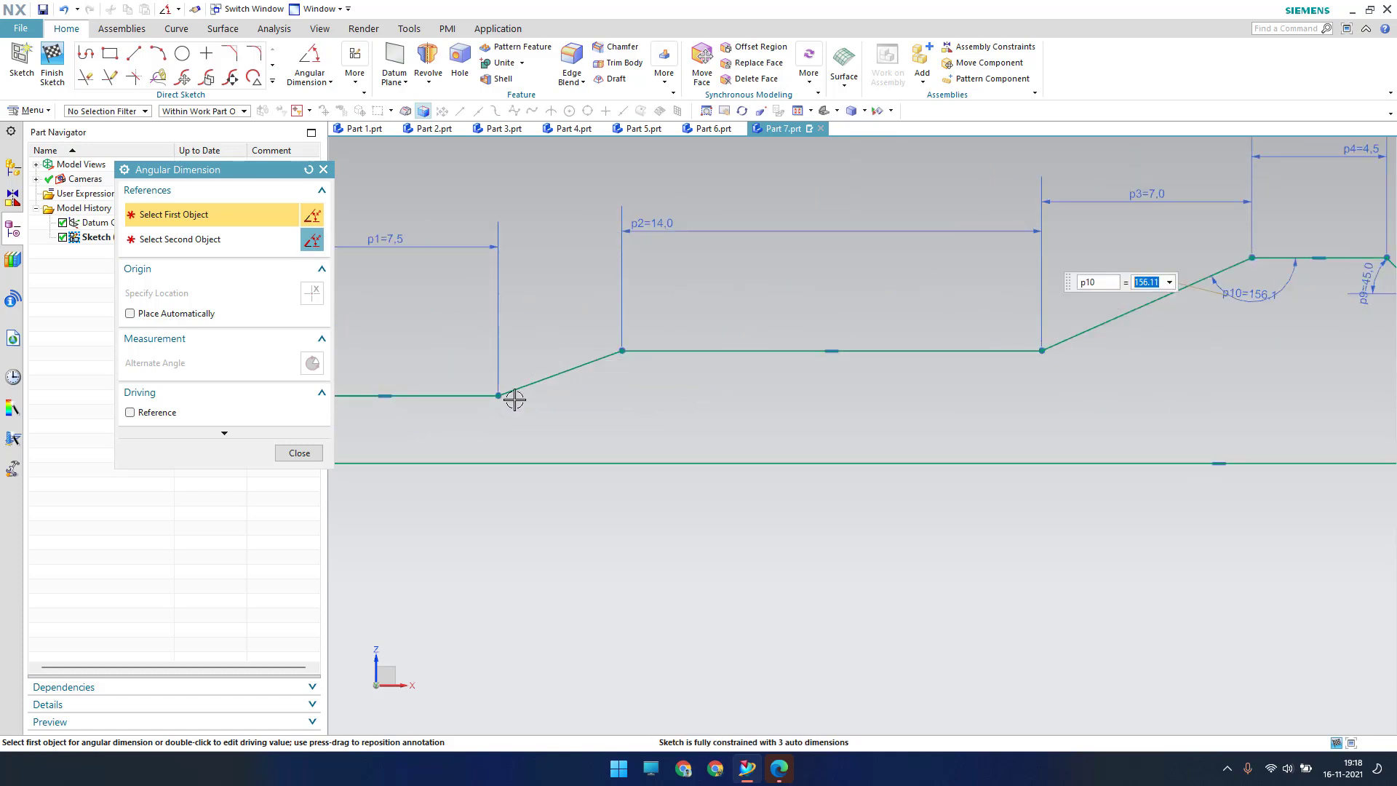
{"action": "left_click", "coordinate": [549, 381]}
{"action": "left_click", "coordinate": [673, 352]}
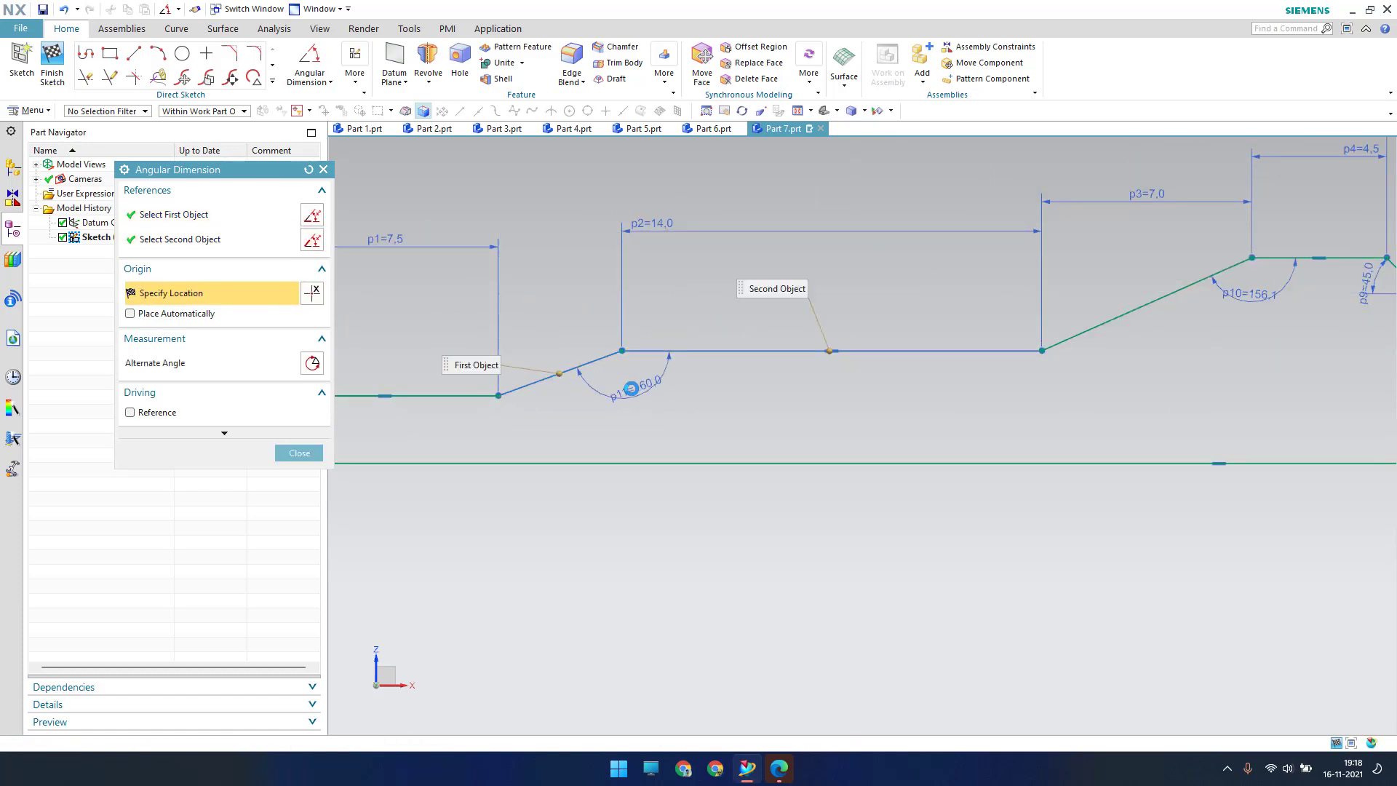
{"action": "left_click", "coordinate": [630, 388]}
{"action": "type", "text": "120"}
{"action": "key", "text": "Return"}
{"action": "key", "text": "Escape"}
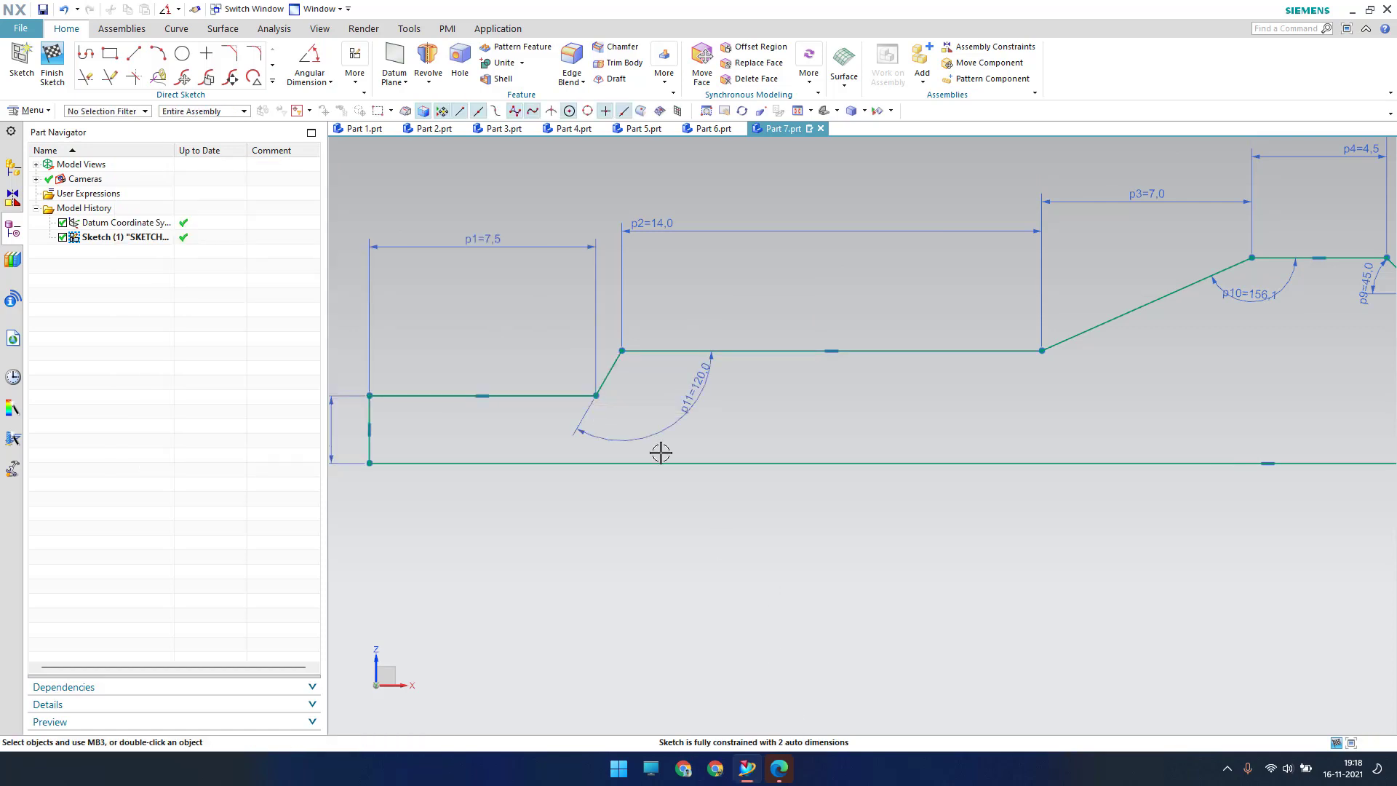
Dimension the length of the vertical end edge on the Z axis to 3.52 mm.
{"action": "scroll", "coordinate": [661, 452], "scroll_direction": "down", "scroll_amount": 5}
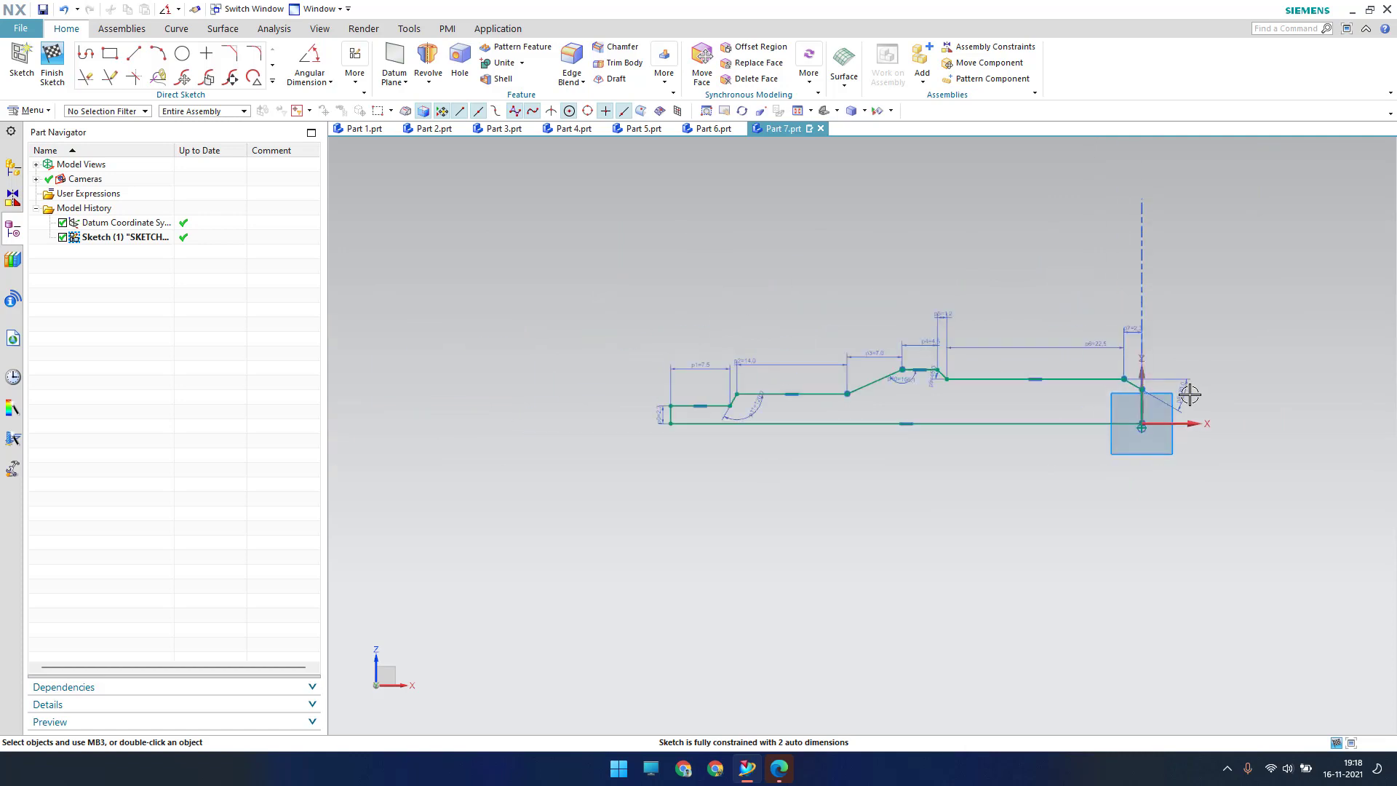
{"action": "scroll", "coordinate": [1188, 396], "scroll_direction": "up", "scroll_amount": 8}
{"action": "middle_click_drag", "start_coordinate": [1188, 402], "coordinate": [926, 427], "text": "shift"}
{"action": "scroll", "coordinate": [928, 428], "scroll_direction": "down", "scroll_amount": 3}
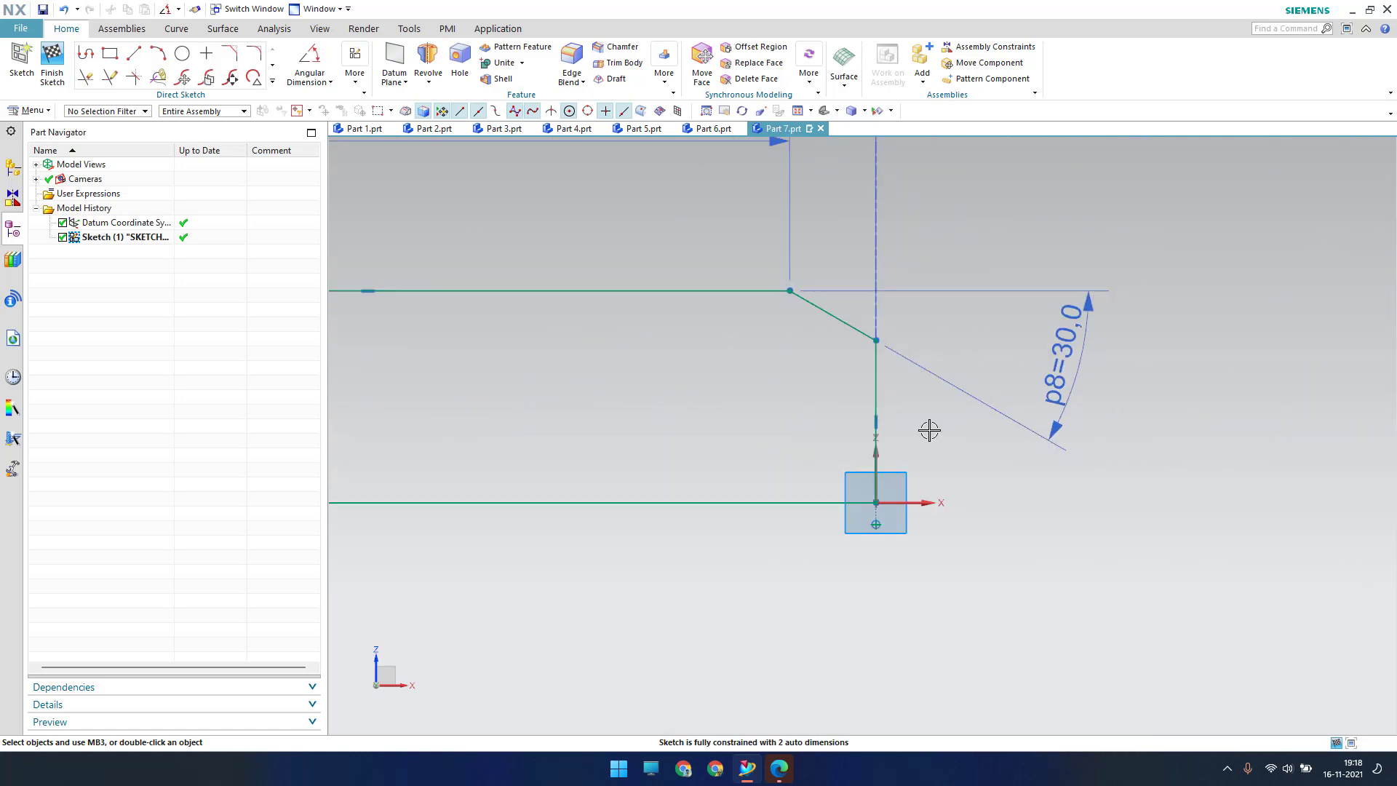
{"action": "key", "text": "d"}
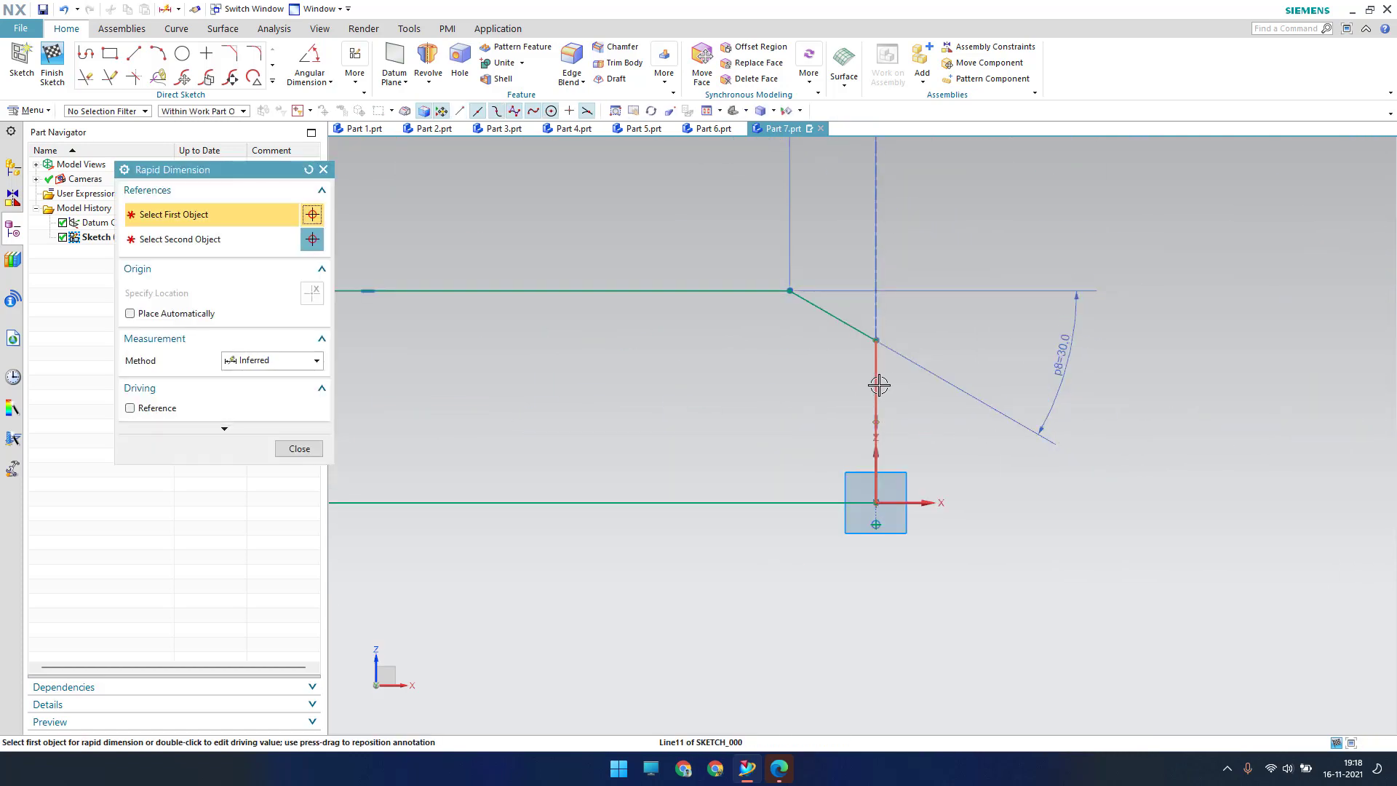
{"action": "left_click", "coordinate": [879, 386]}
{"action": "left_click", "coordinate": [1079, 490]}
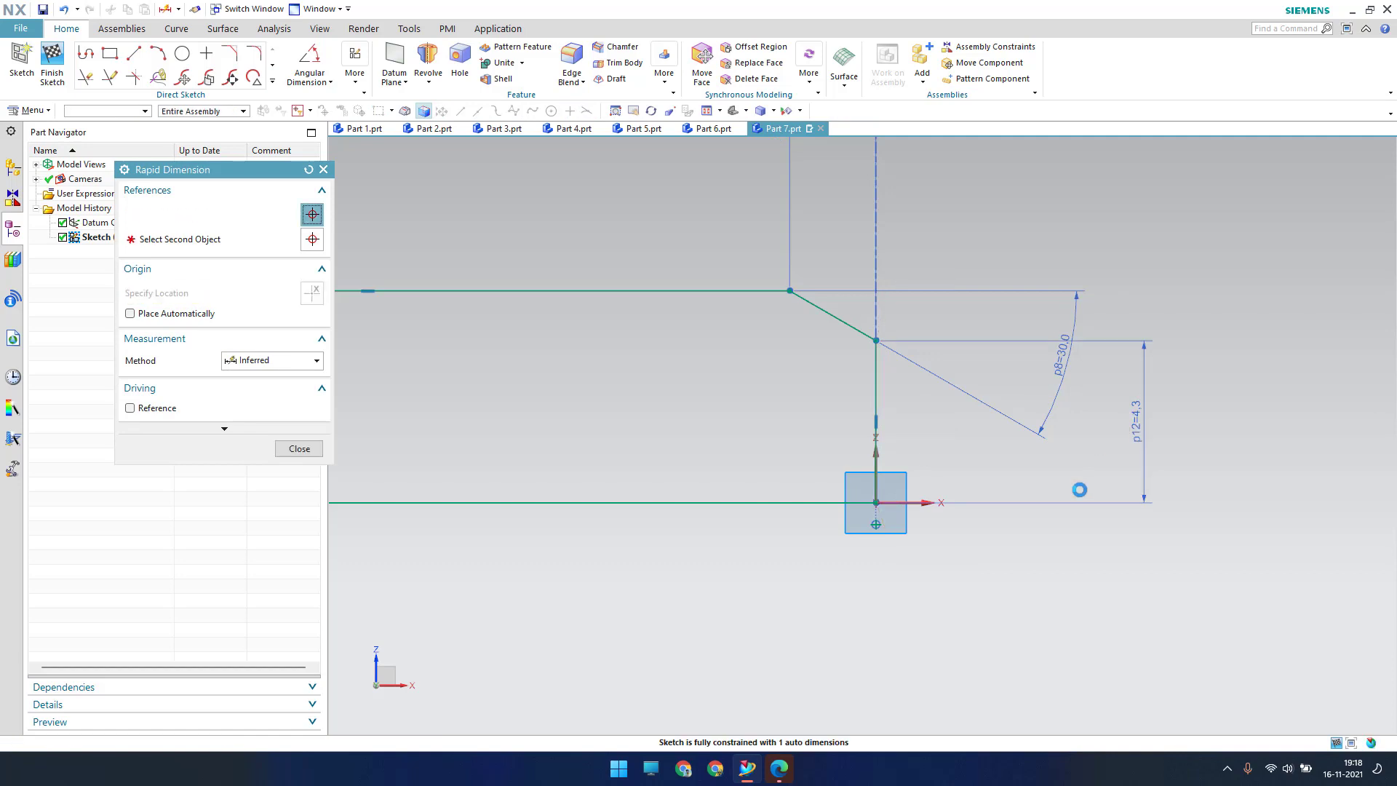
{"action": "key", "text": "Escape"}
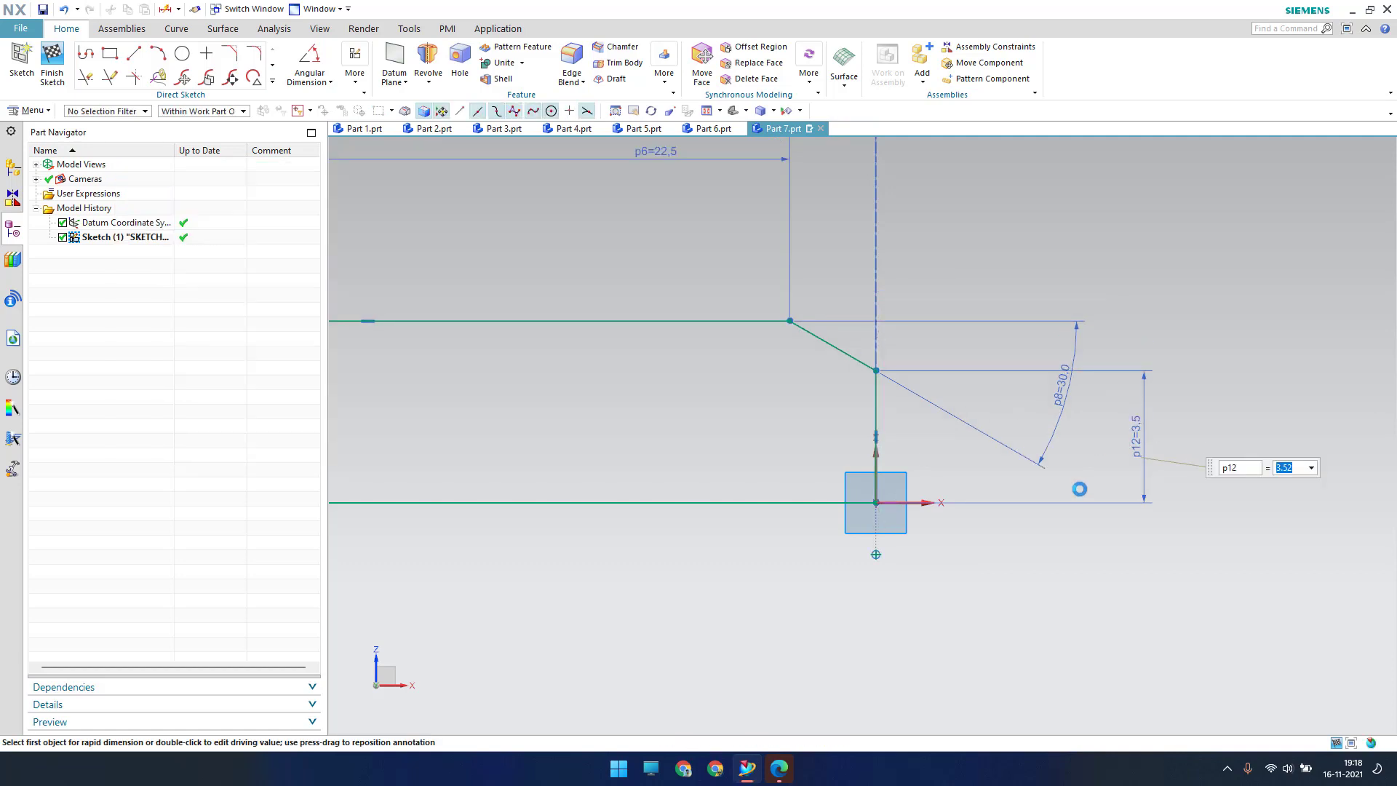
Delete the stray point below the sketch origin together with its Point on Curve constraint.
{"action": "scroll", "coordinate": [1012, 567], "scroll_direction": "down", "scroll_amount": 3}
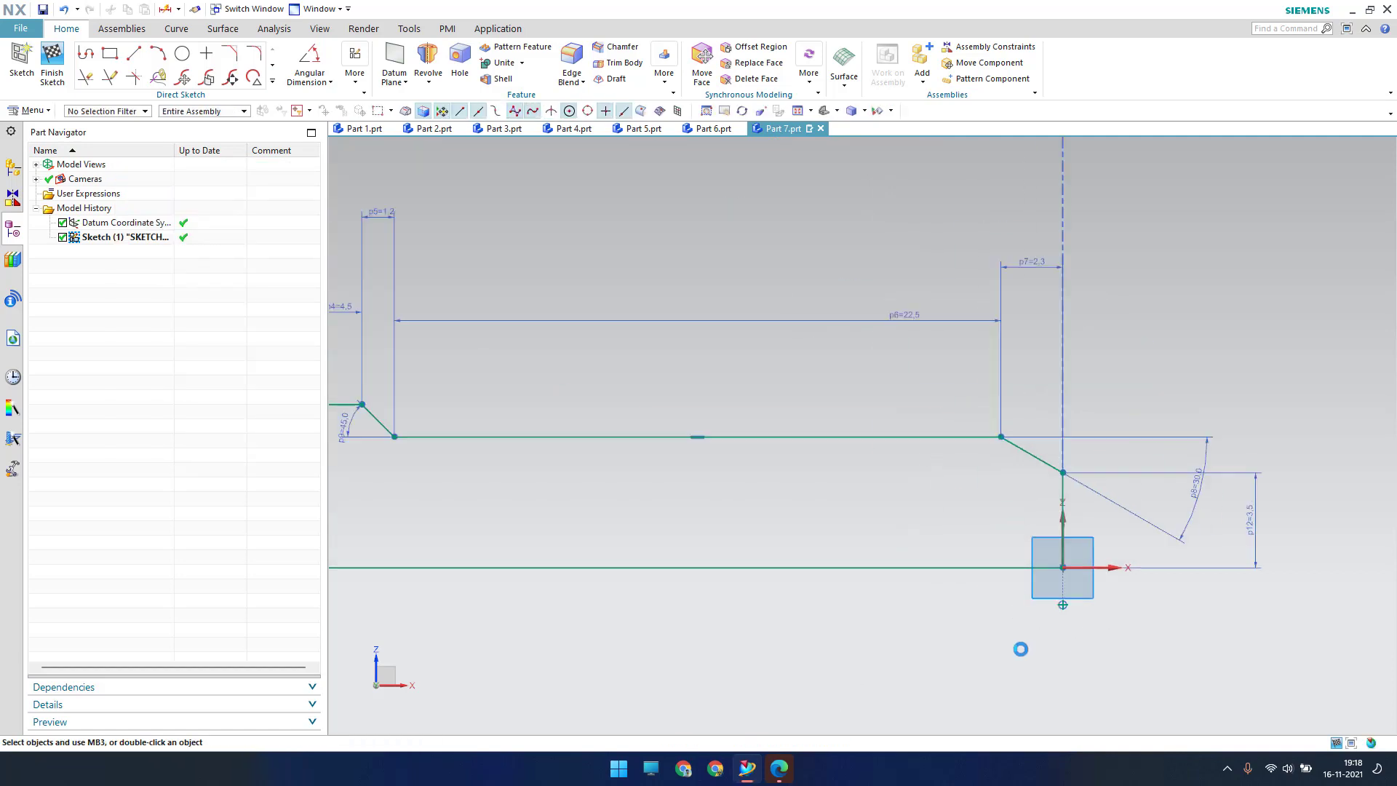
{"action": "scroll", "coordinate": [1013, 567], "scroll_direction": "up", "scroll_amount": 1}
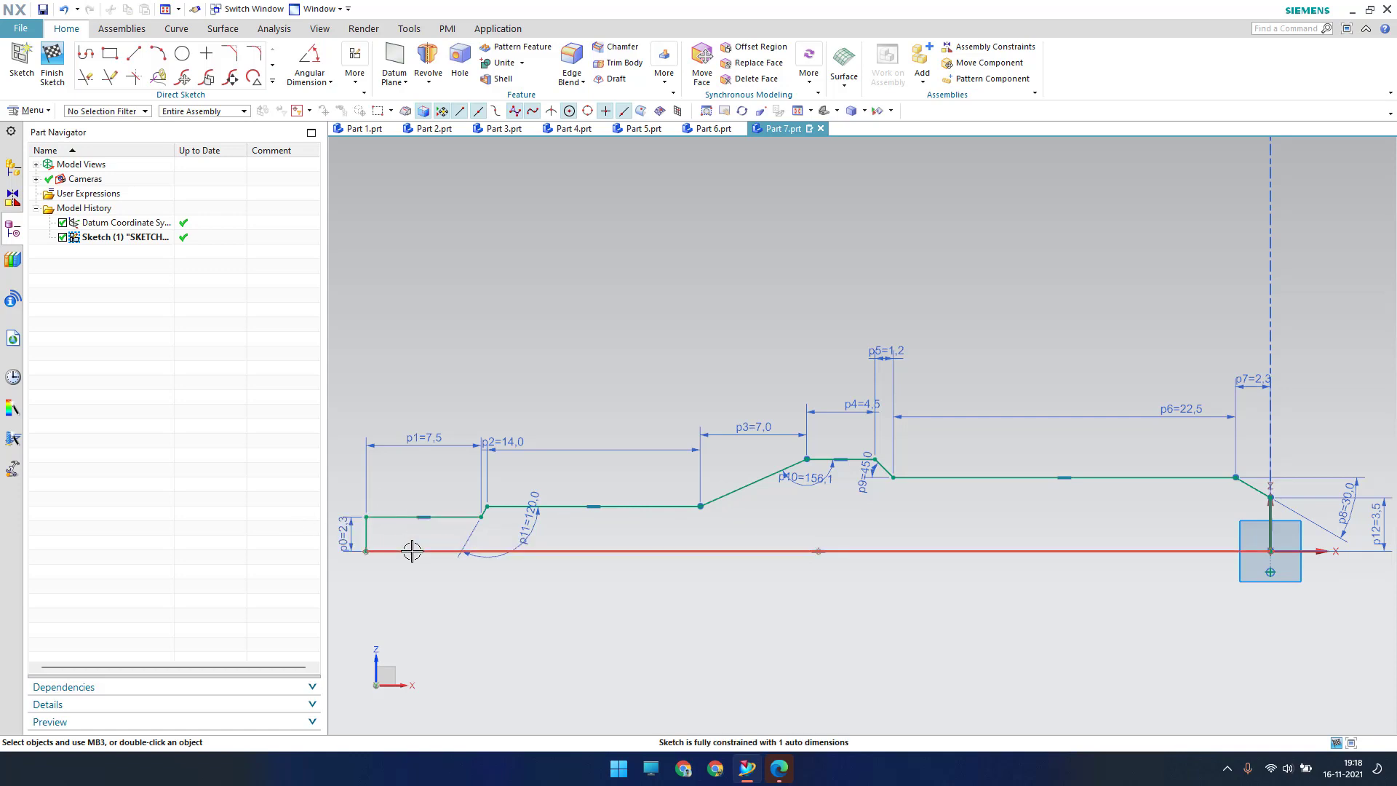
{"action": "scroll", "coordinate": [1046, 514], "scroll_direction": "up", "scroll_amount": 2}
{"action": "scroll", "coordinate": [1046, 515], "scroll_direction": "down", "scroll_amount": 8}
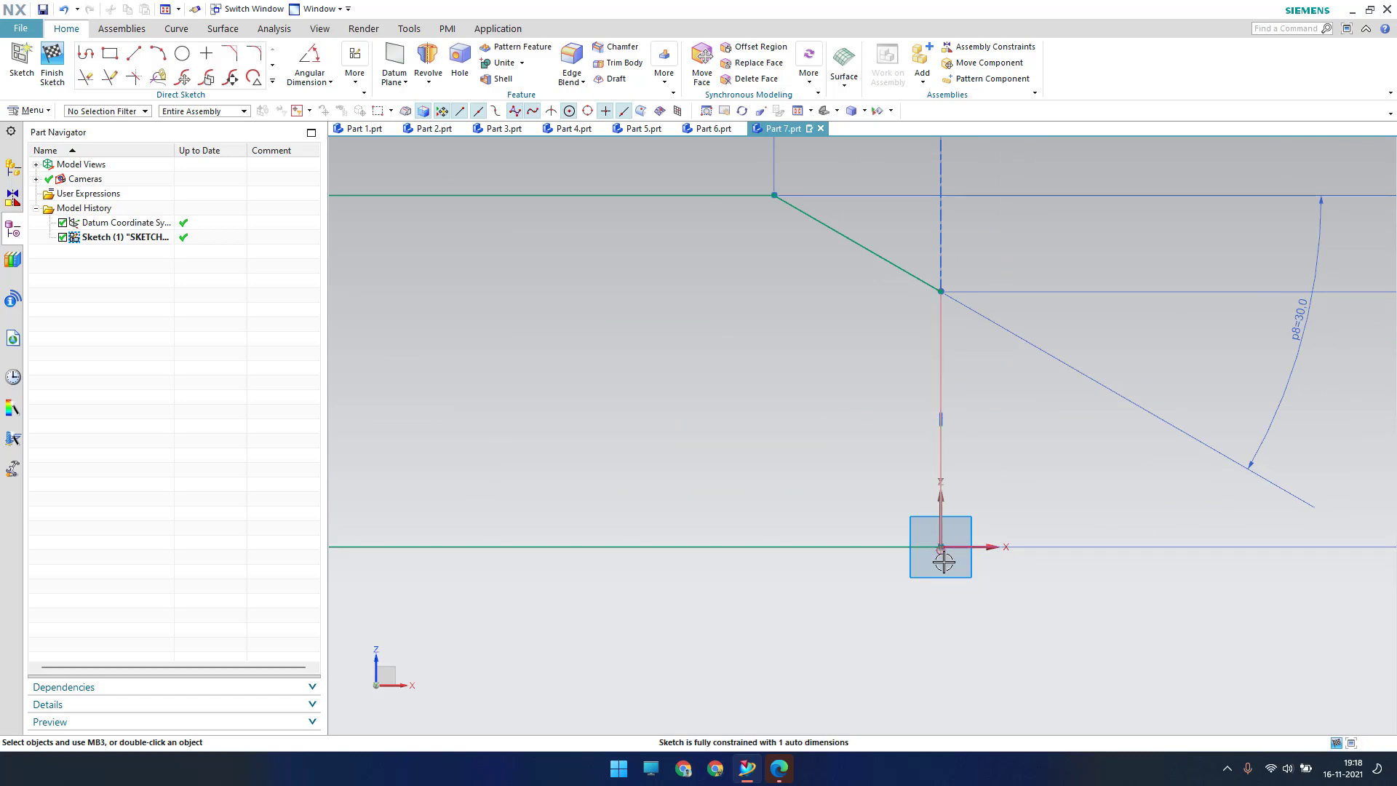
{"action": "left_click_drag", "start_coordinate": [944, 561], "coordinate": [944, 566]}
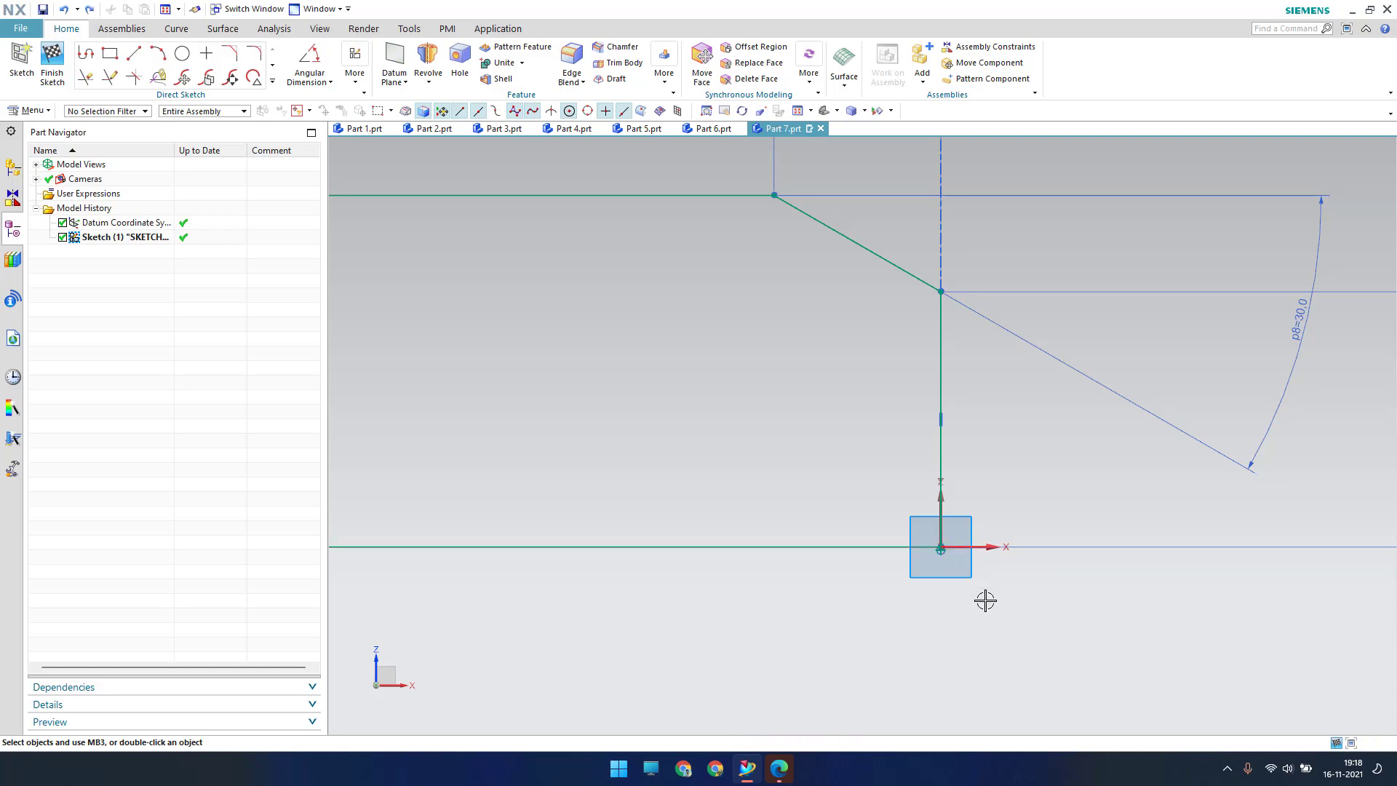
{"action": "right_click", "coordinate": [944, 648]}
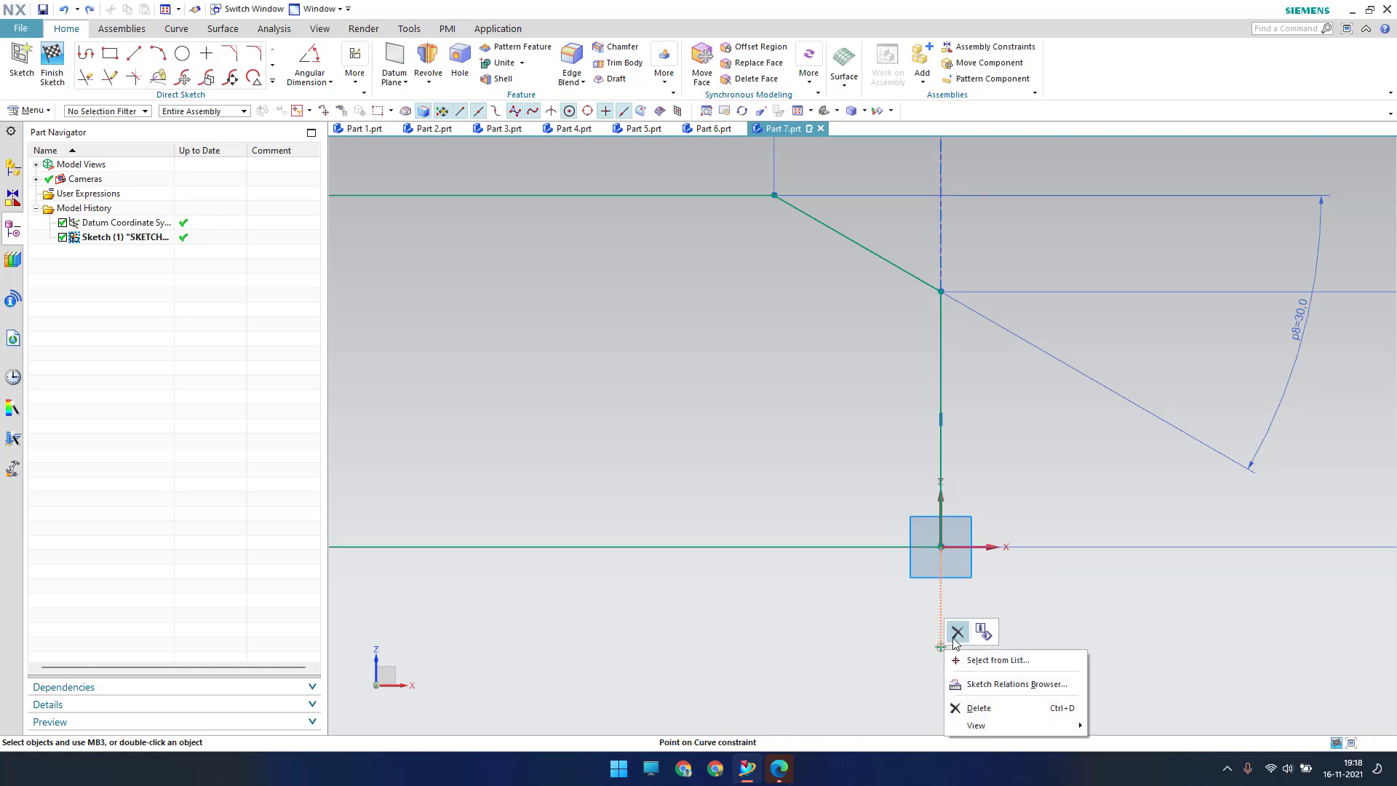
{"action": "left_click", "coordinate": [960, 635]}
{"action": "right_click", "coordinate": [940, 646]}
{"action": "left_click", "coordinate": [941, 647]}
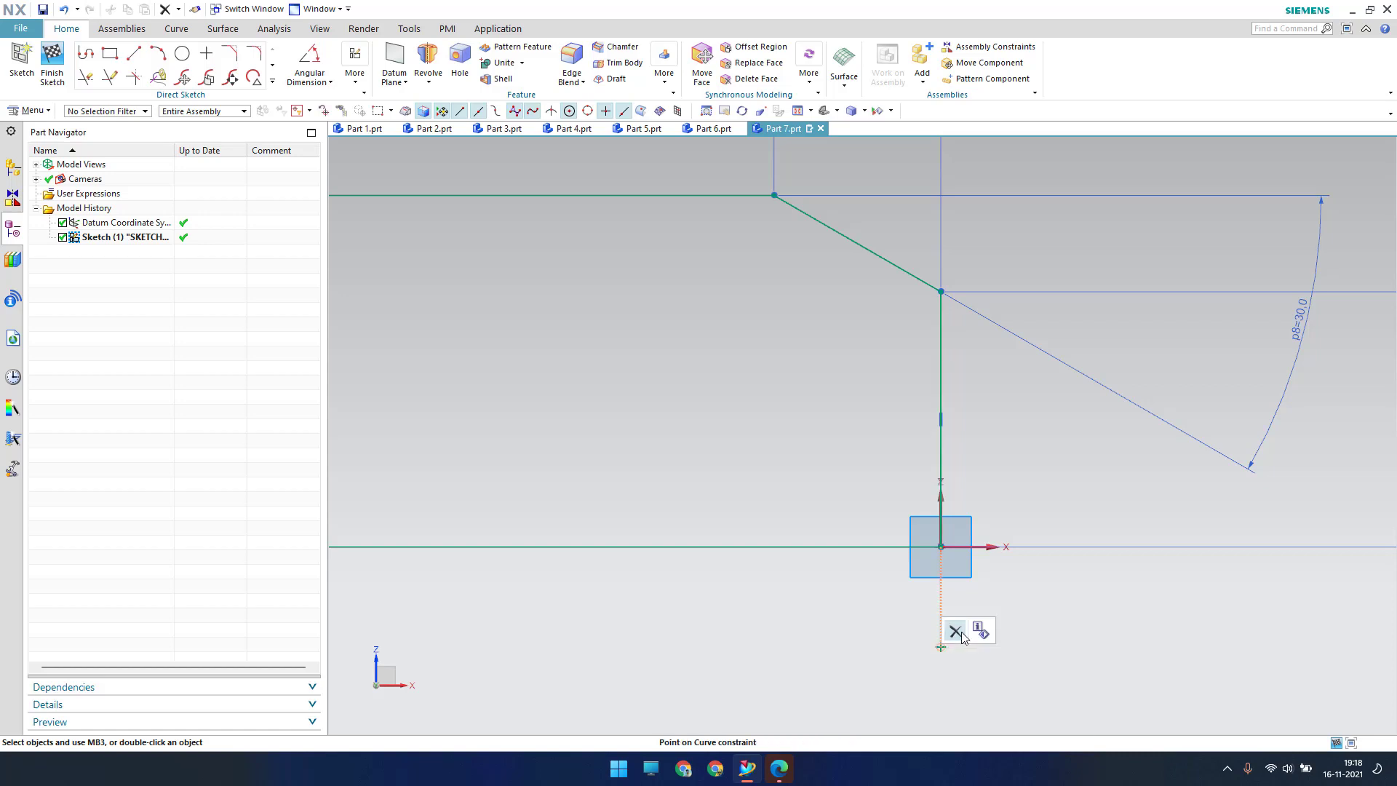
{"action": "right_click", "coordinate": [940, 647]}
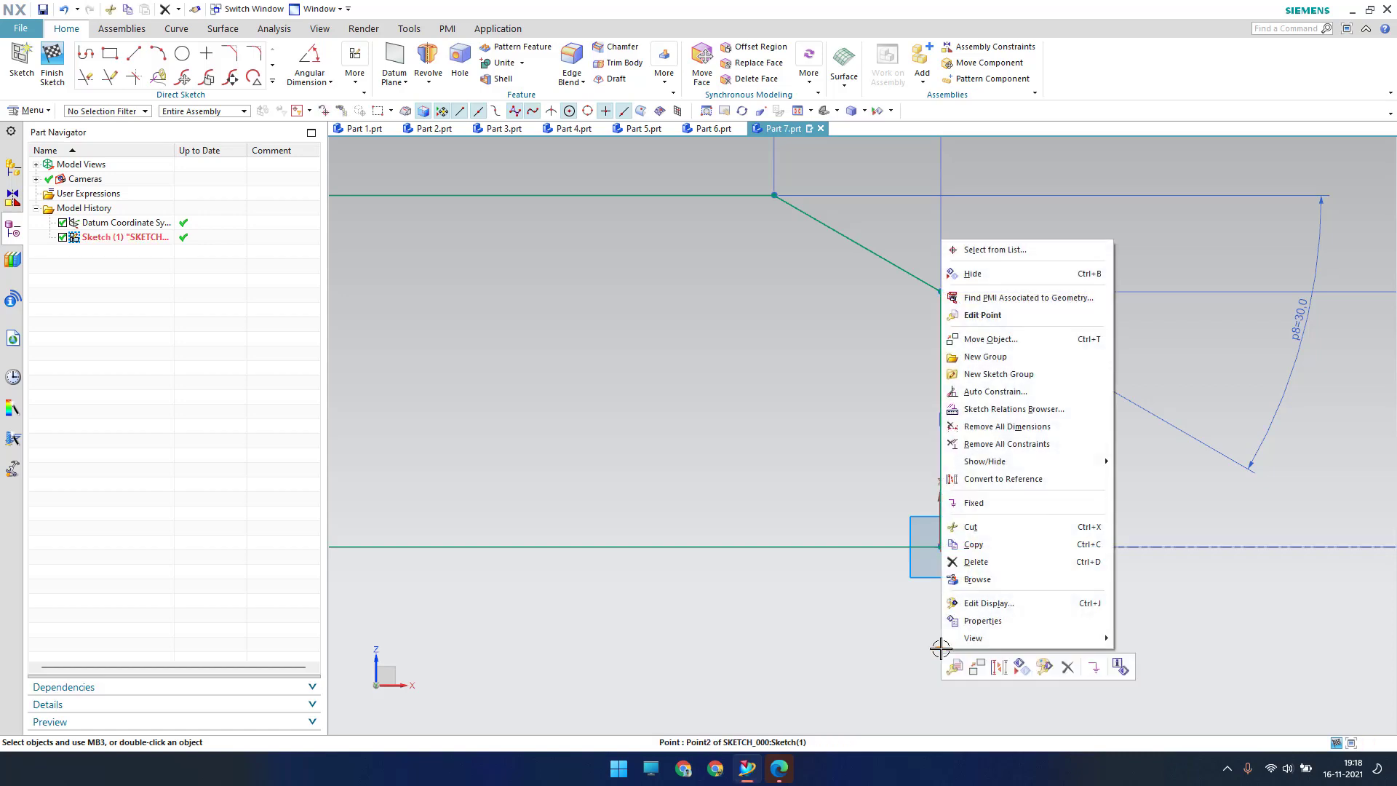
{"action": "left_click", "coordinate": [974, 563]}
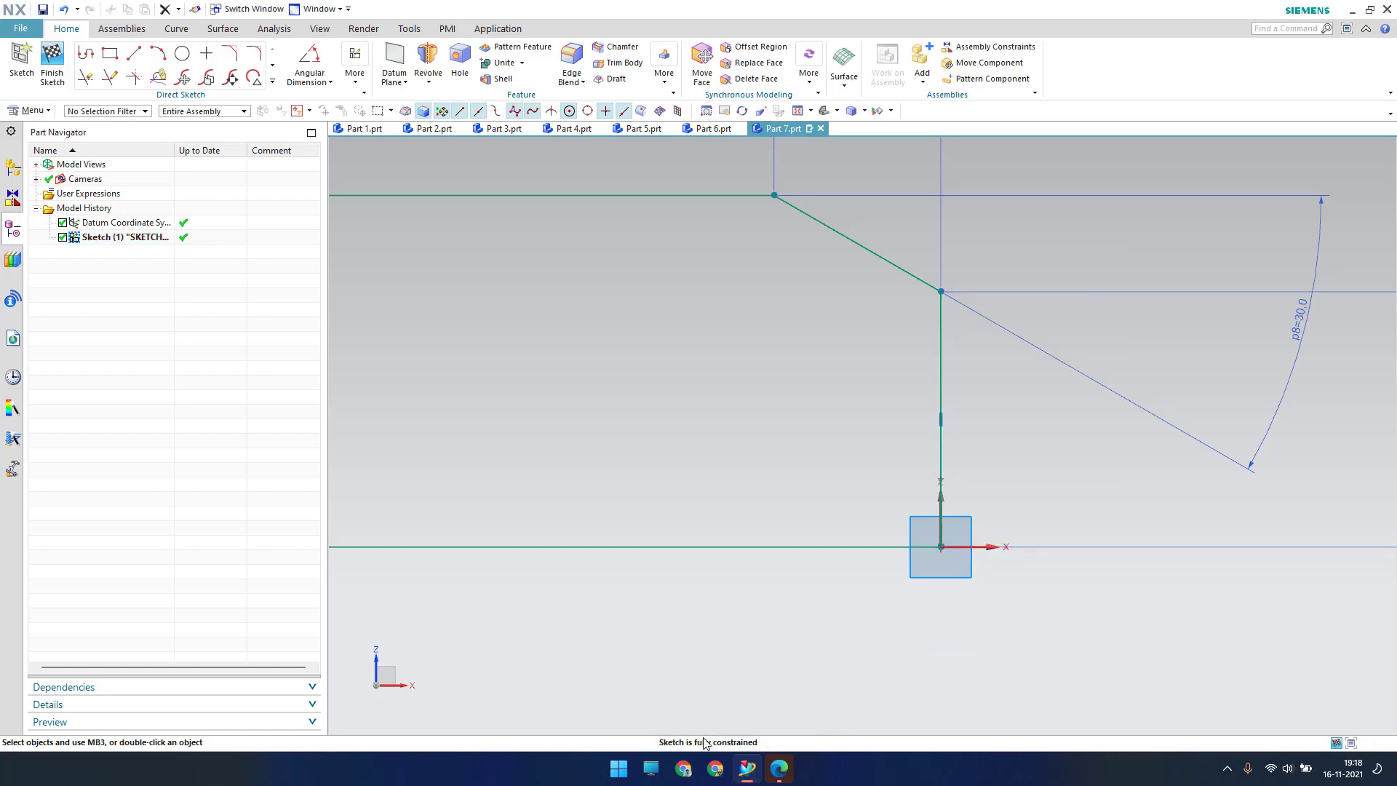
Finish the sketch and revolve the stepped profile 360° about its long straight edge as a solid body.
{"action": "key", "text": "ctrl+f"}
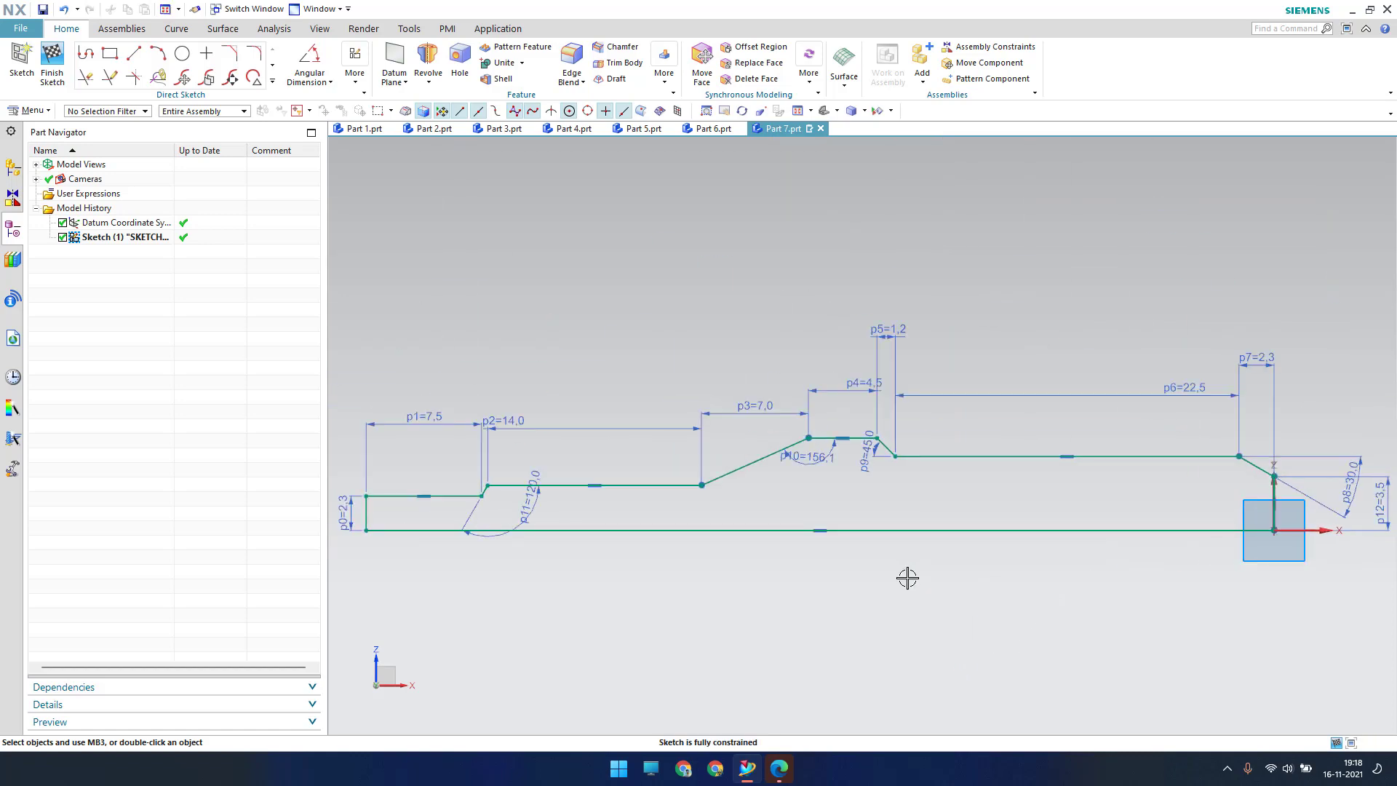
{"action": "left_click", "coordinate": [63, 76]}
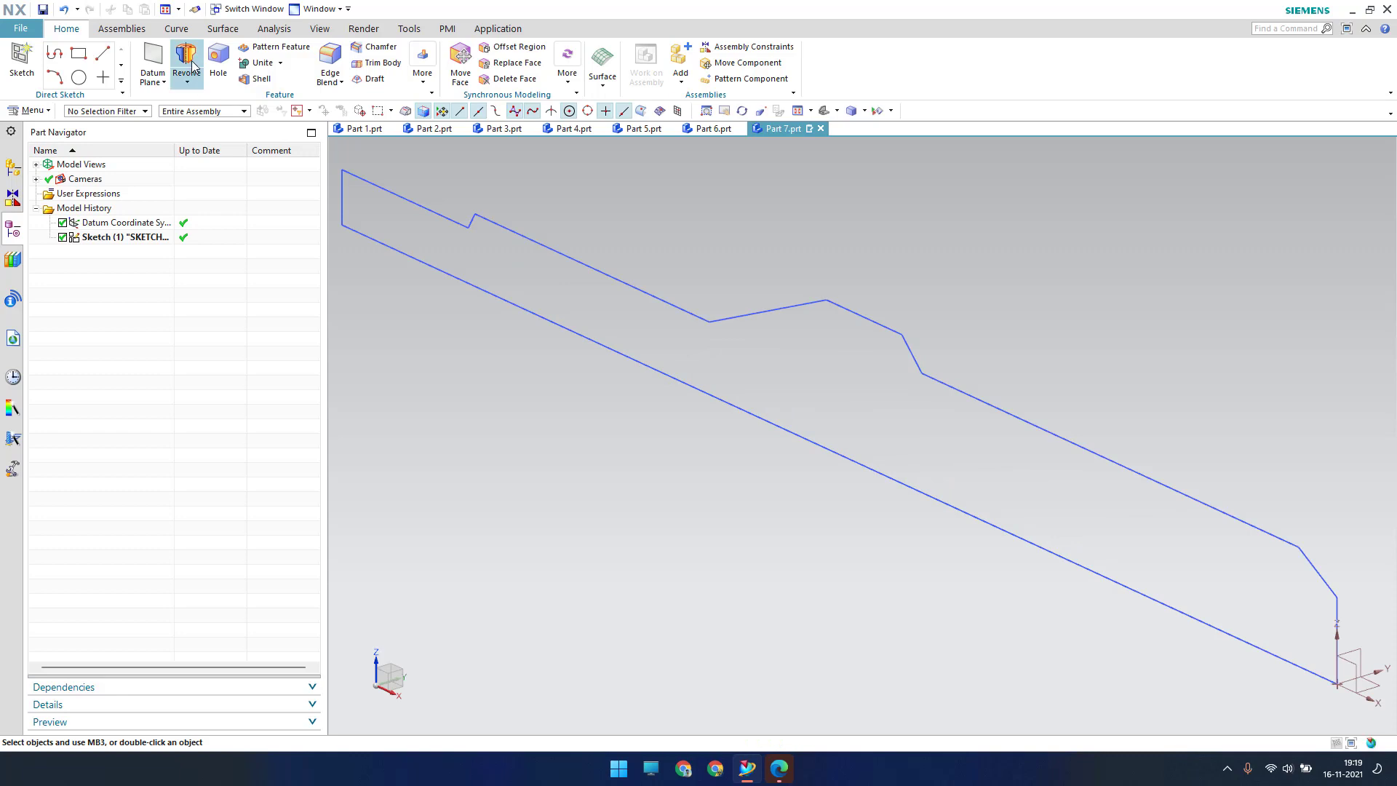
{"action": "left_click", "coordinate": [186, 62]}
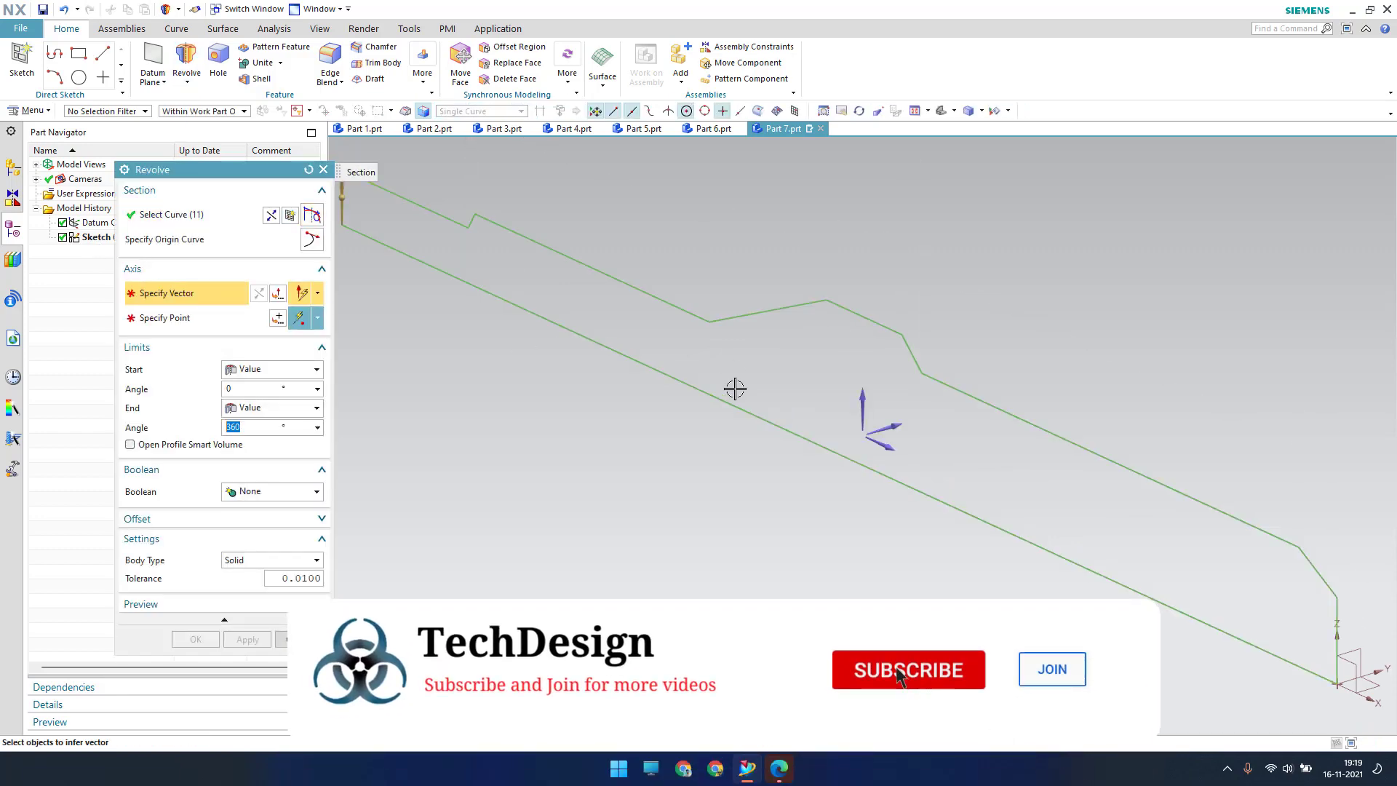
{"action": "left_click", "coordinate": [727, 401]}
{"action": "scroll", "coordinate": [820, 375], "scroll_direction": "down", "scroll_amount": 5}
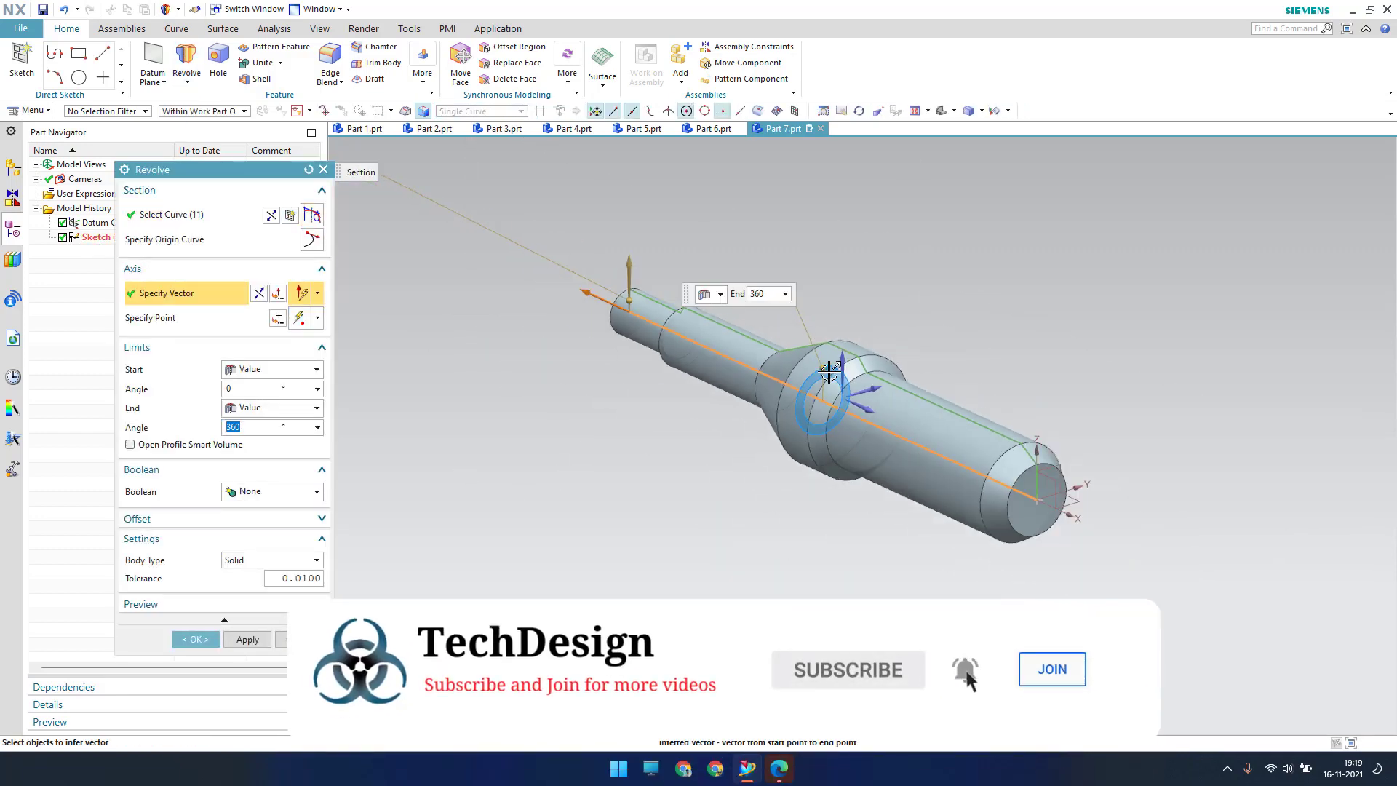
{"action": "left_click", "coordinate": [201, 644]}
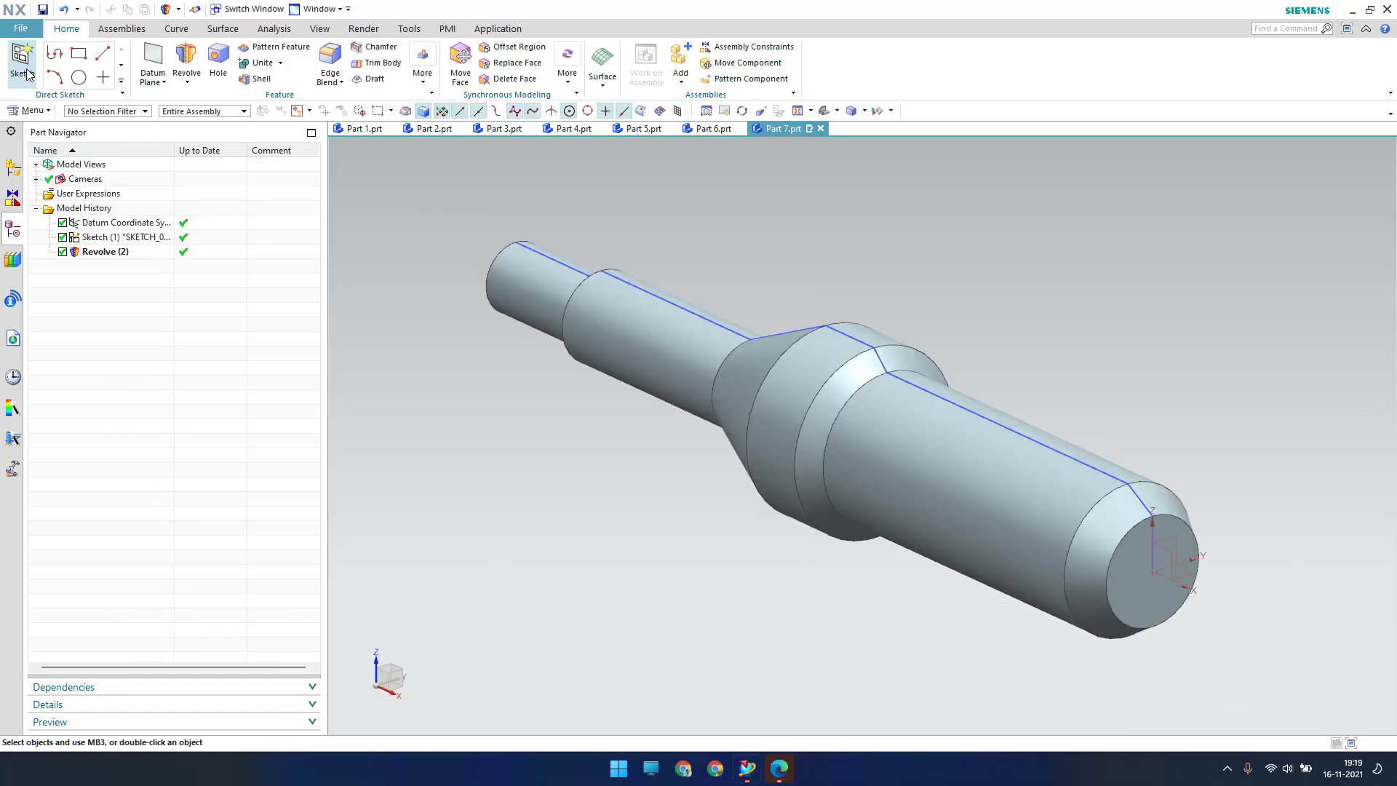
Create a new sketch on the XZ plane of the datum coordinate system and view it from the opposite side.
{"action": "left_click", "coordinate": [1171, 557]}
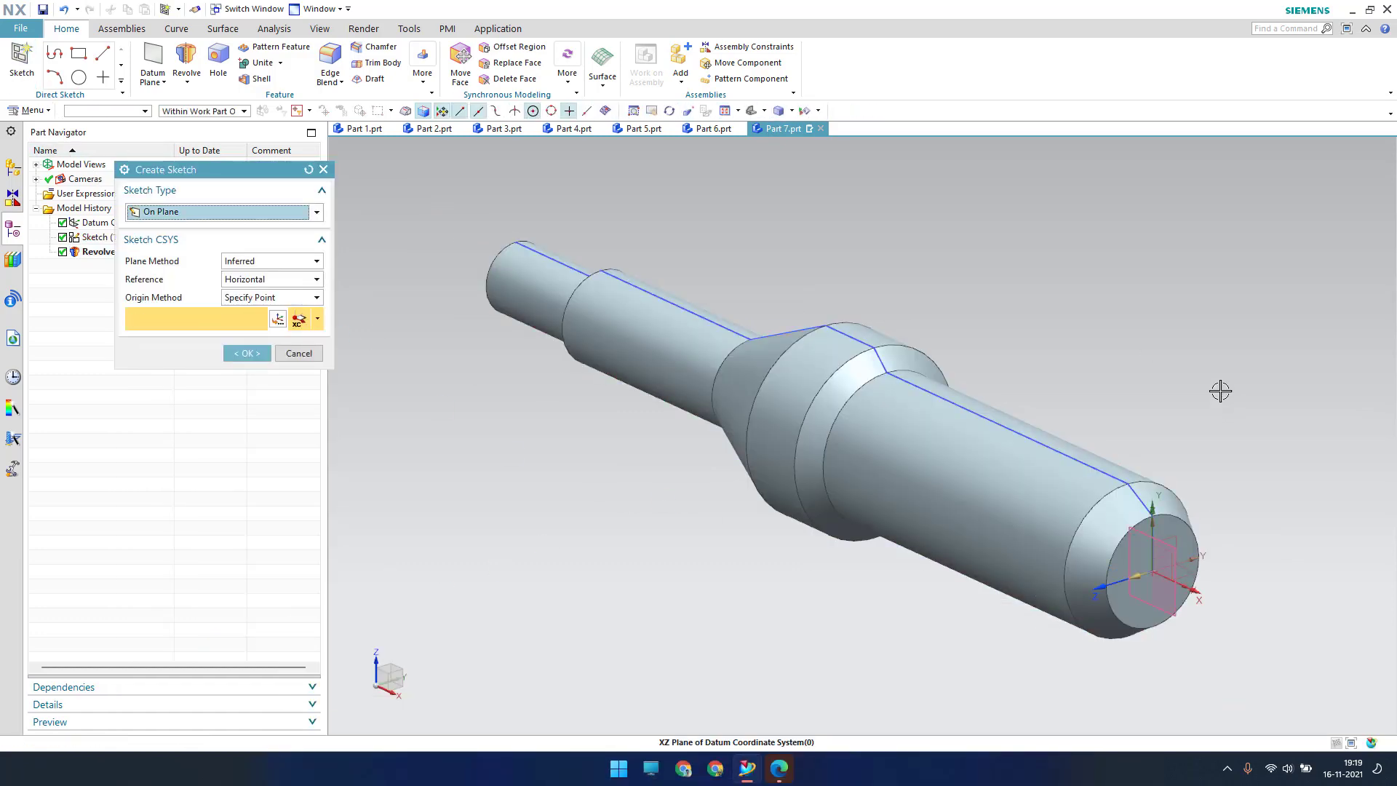
{"action": "middle_click", "coordinate": [1211, 393]}
{"action": "scroll", "coordinate": [1187, 409], "scroll_direction": "down", "scroll_amount": 3}
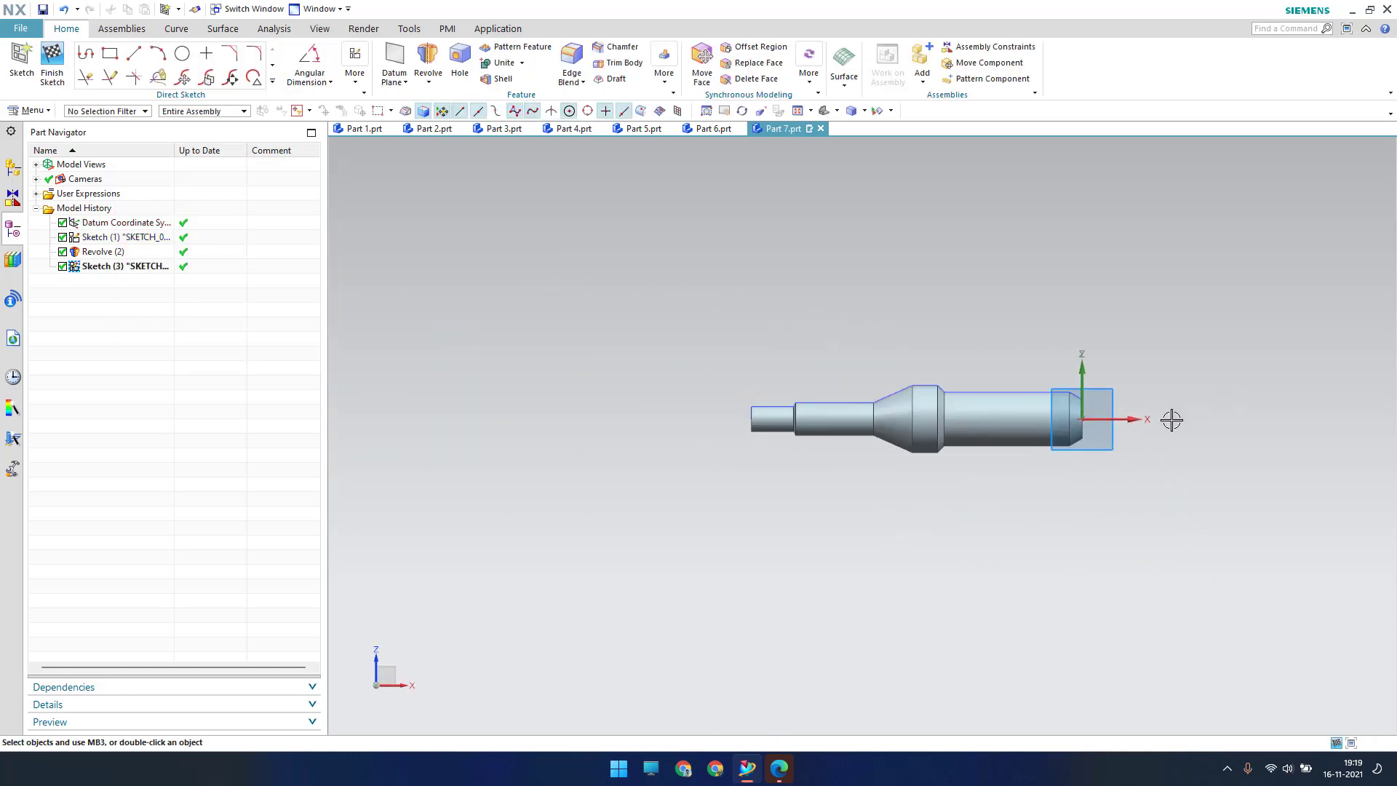
{"action": "middle_click_drag", "start_coordinate": [1169, 418], "coordinate": [1135, 492]}
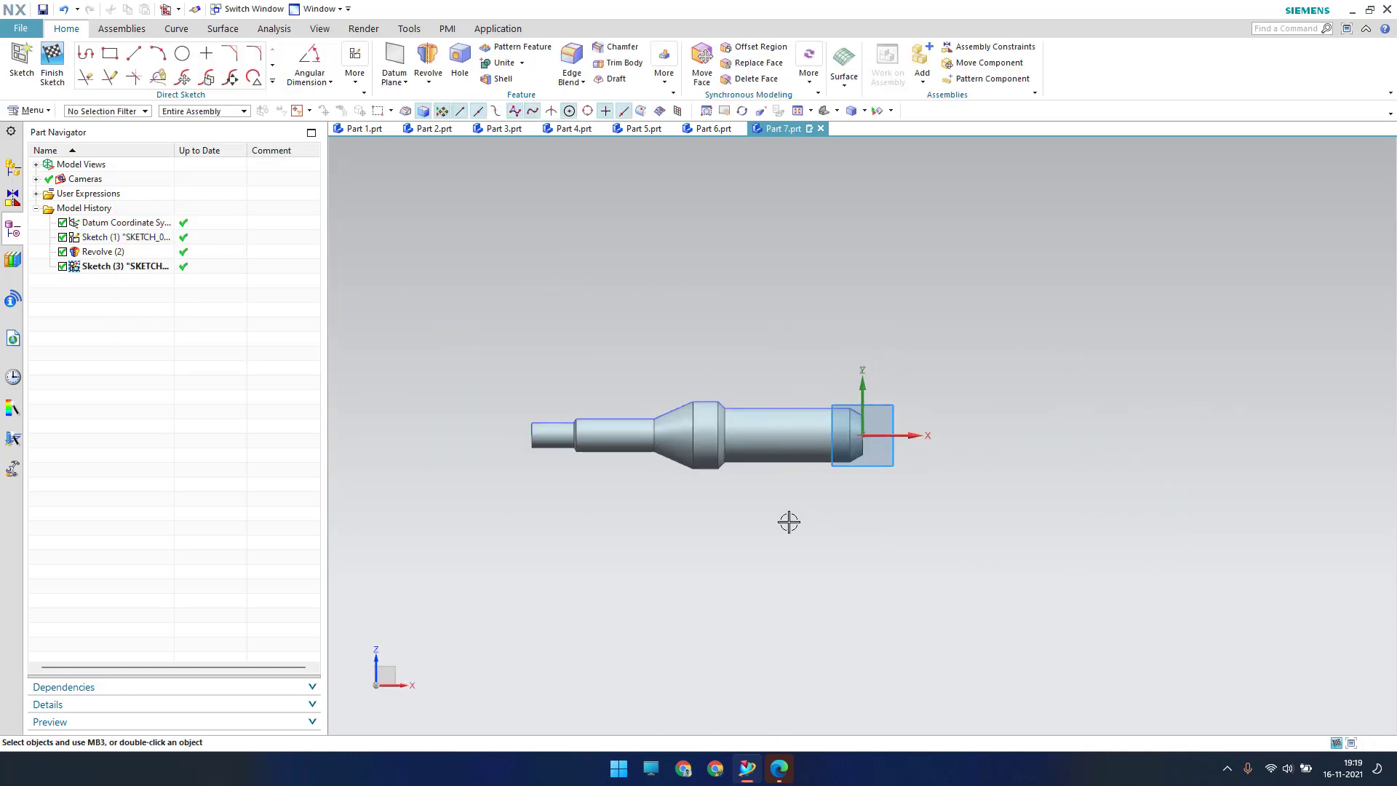
{"action": "middle_click_drag", "start_coordinate": [789, 521], "coordinate": [479, 567]}
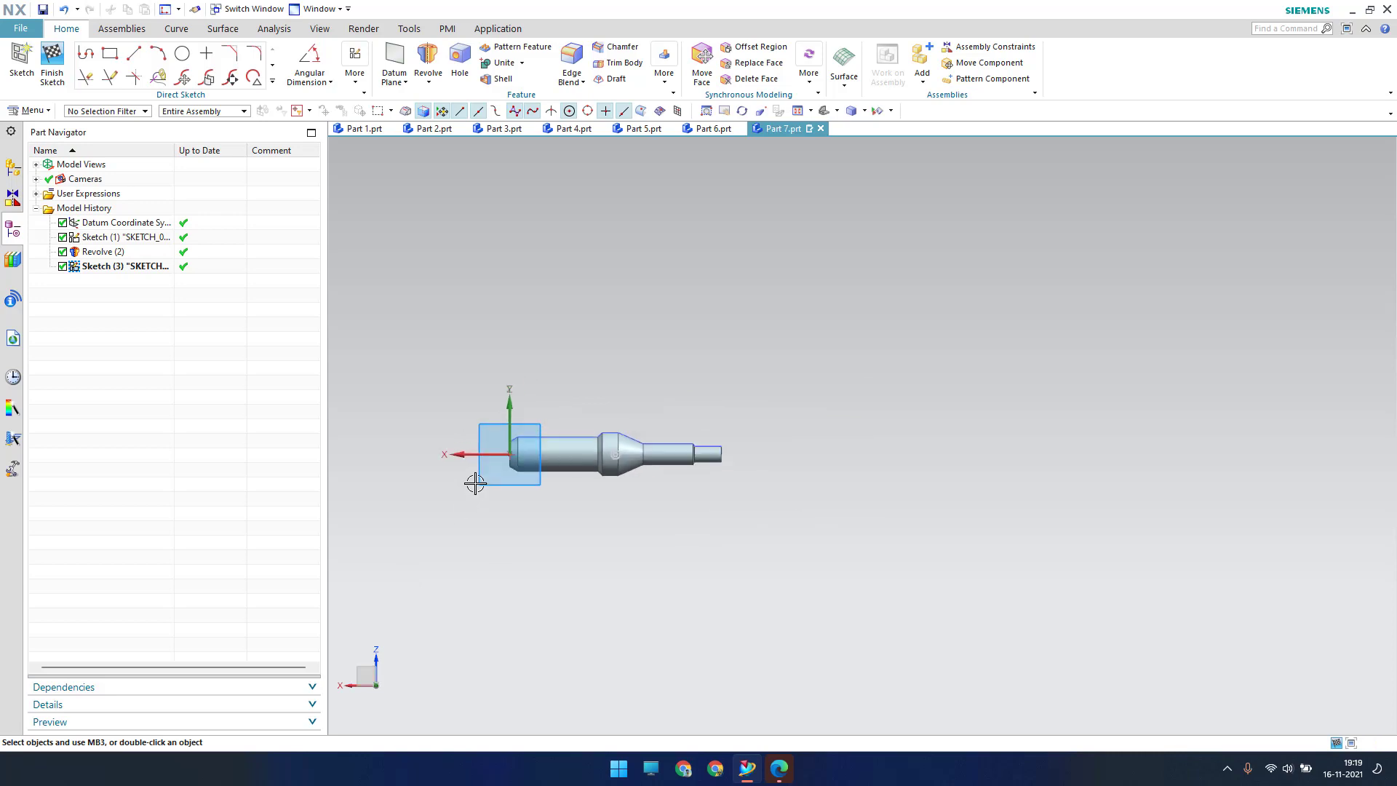
{"action": "scroll", "coordinate": [477, 473], "scroll_direction": "up", "scroll_amount": 5}
{"action": "scroll", "coordinate": [827, 549], "scroll_direction": "down", "scroll_amount": 3}
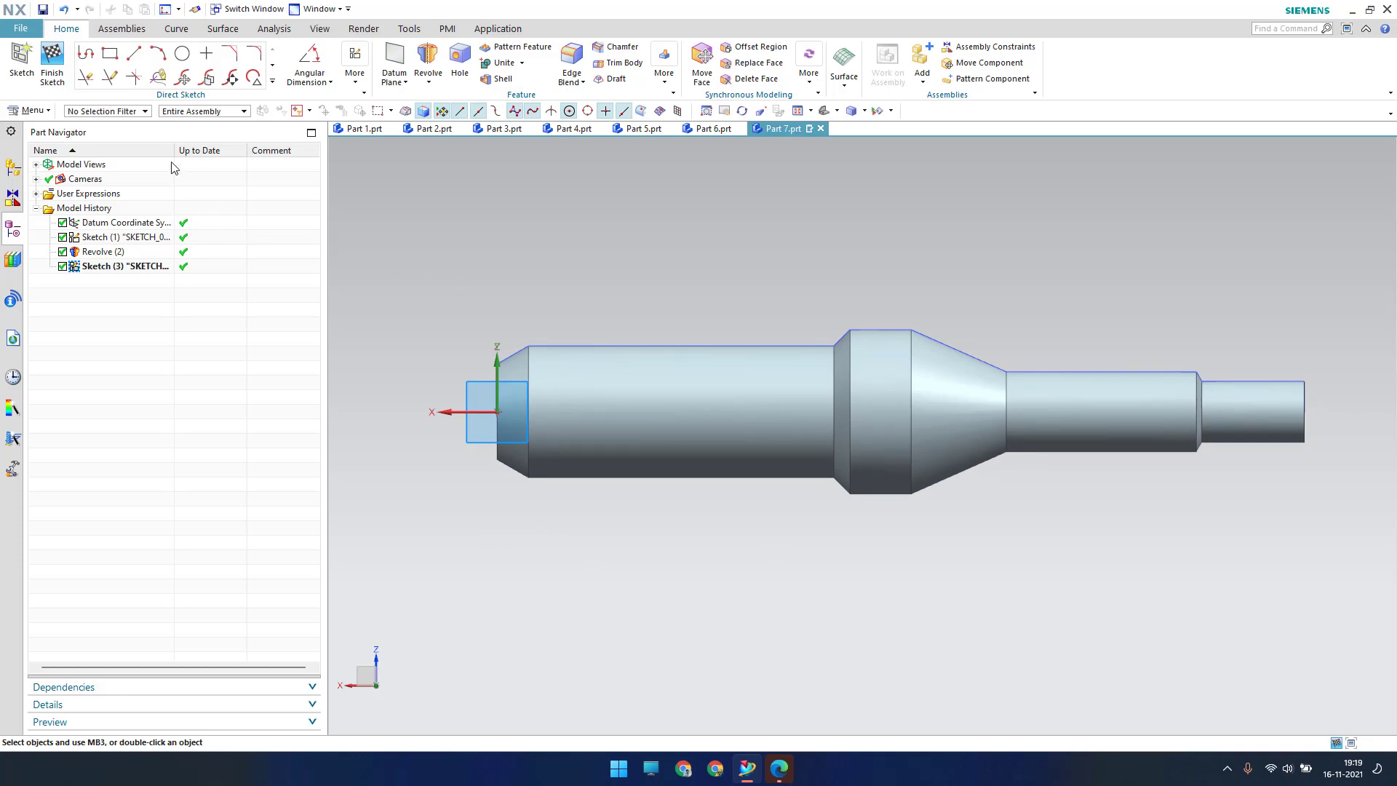
Sketch a connected line chain inside the body: a long horizontal from the Z axis, a short descending slant and a horizontal just above the X axis.
{"action": "left_click", "coordinate": [136, 58]}
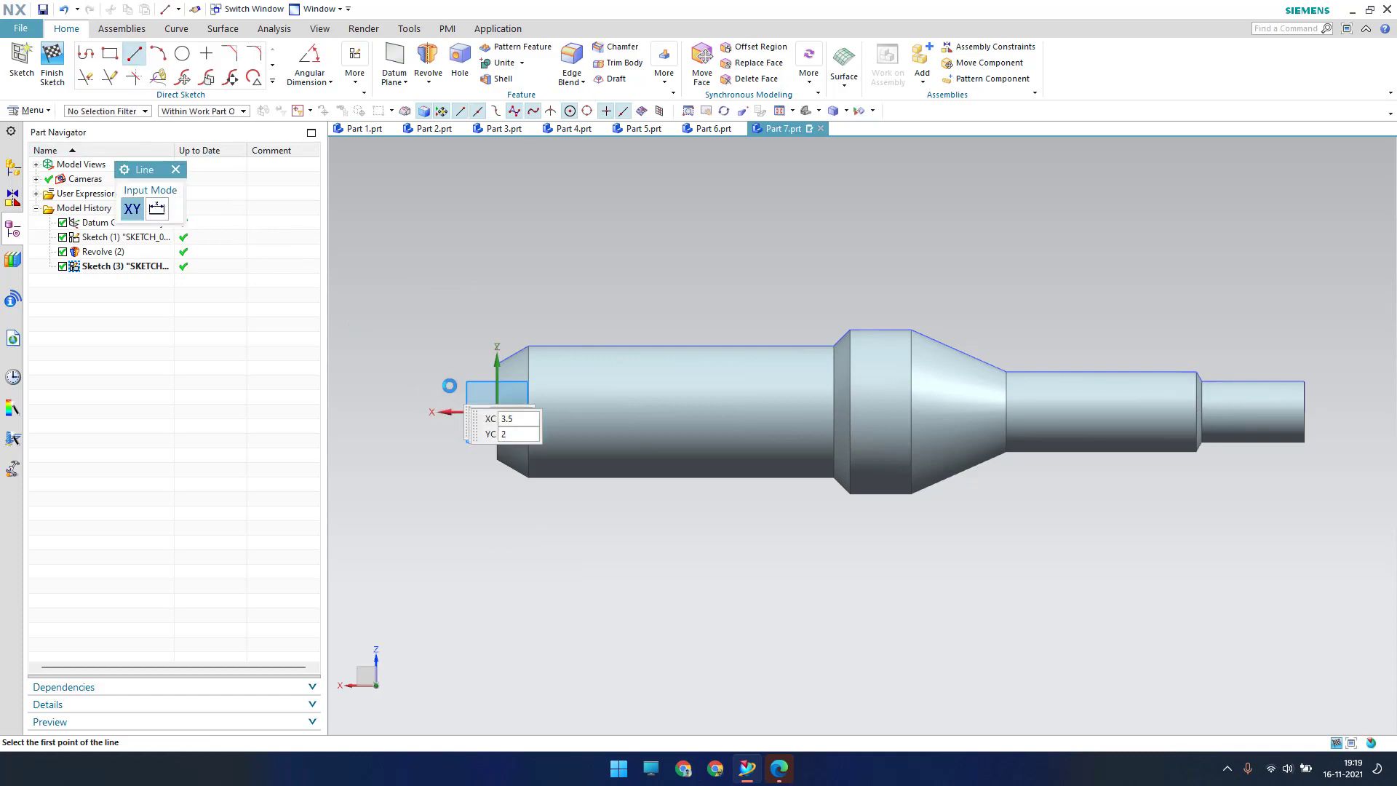
{"action": "left_click", "coordinate": [497, 386]}
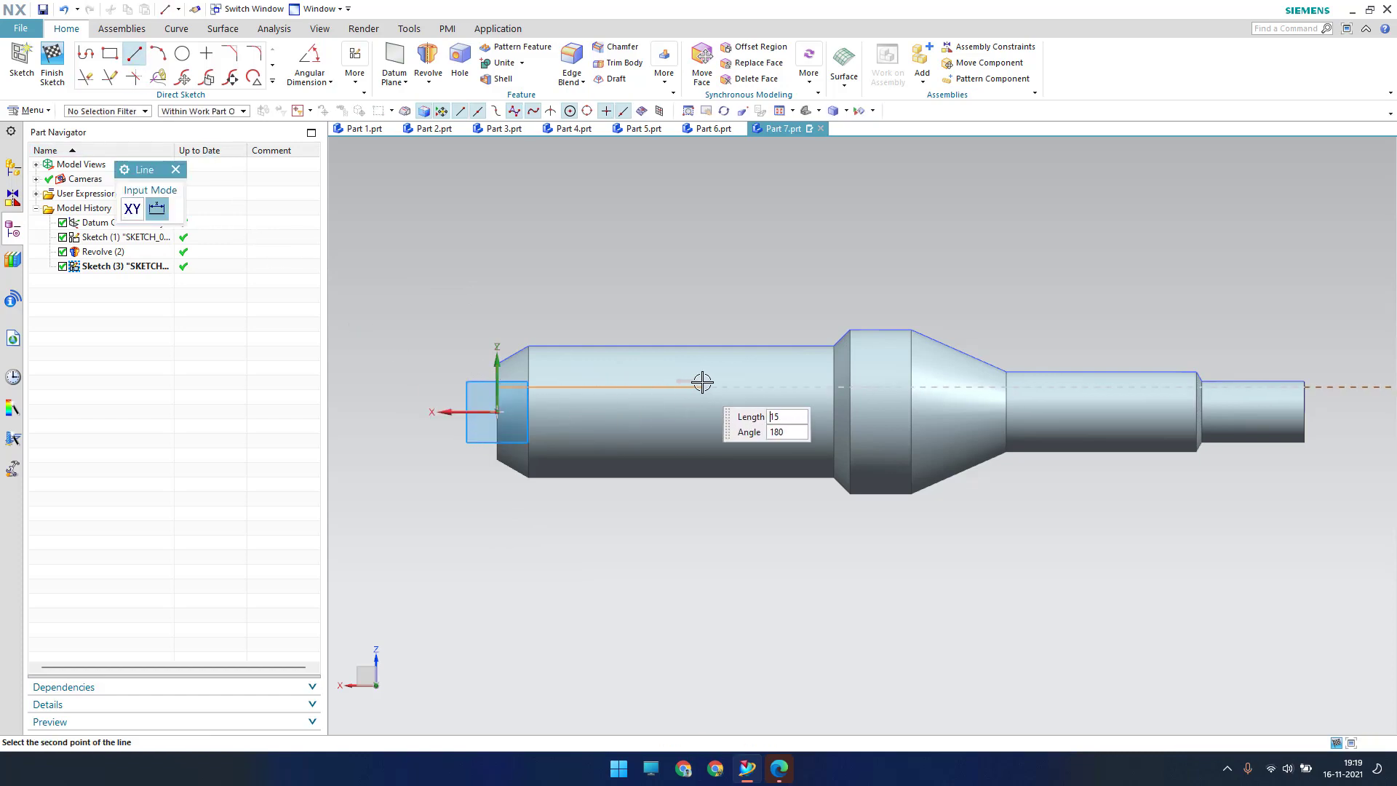
{"action": "left_click", "coordinate": [938, 386]}
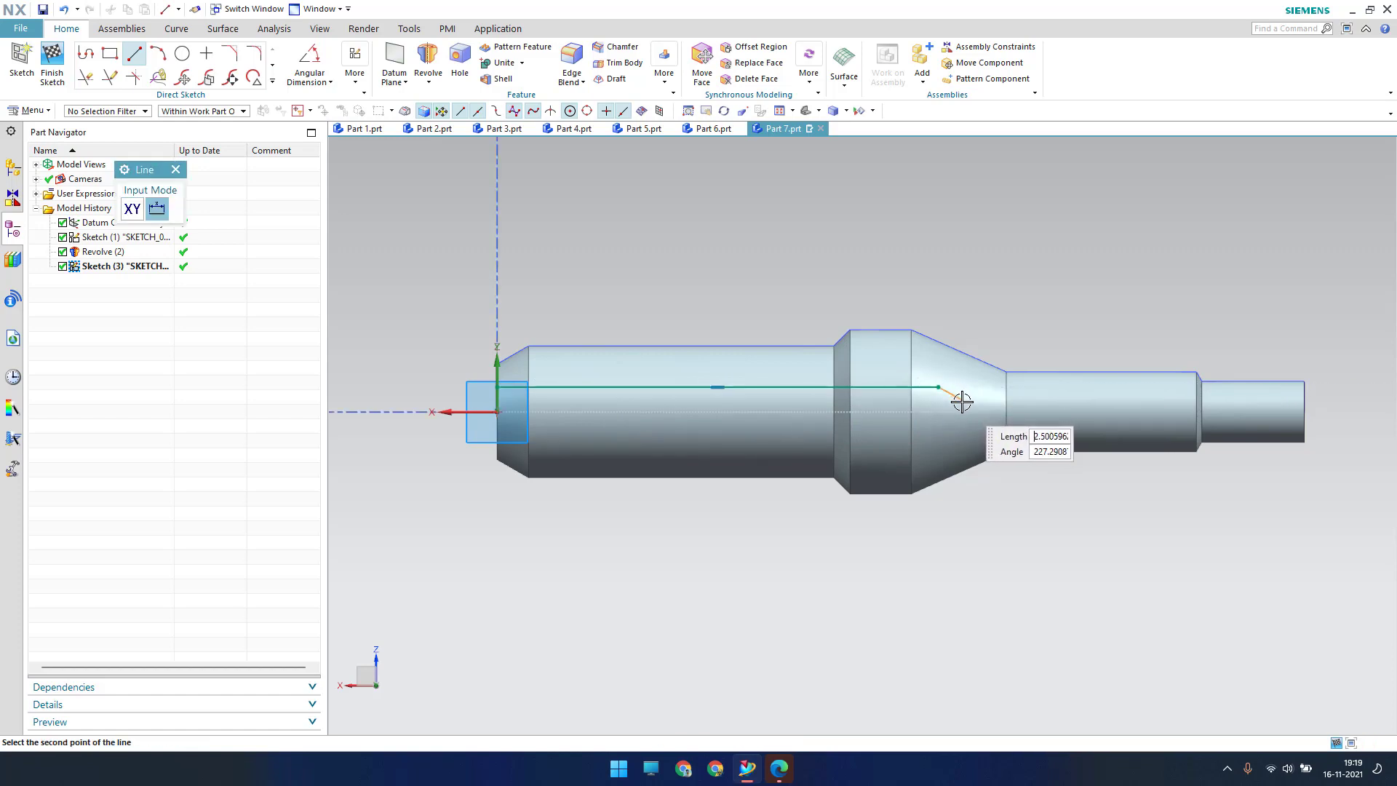
{"action": "left_click", "coordinate": [958, 409]}
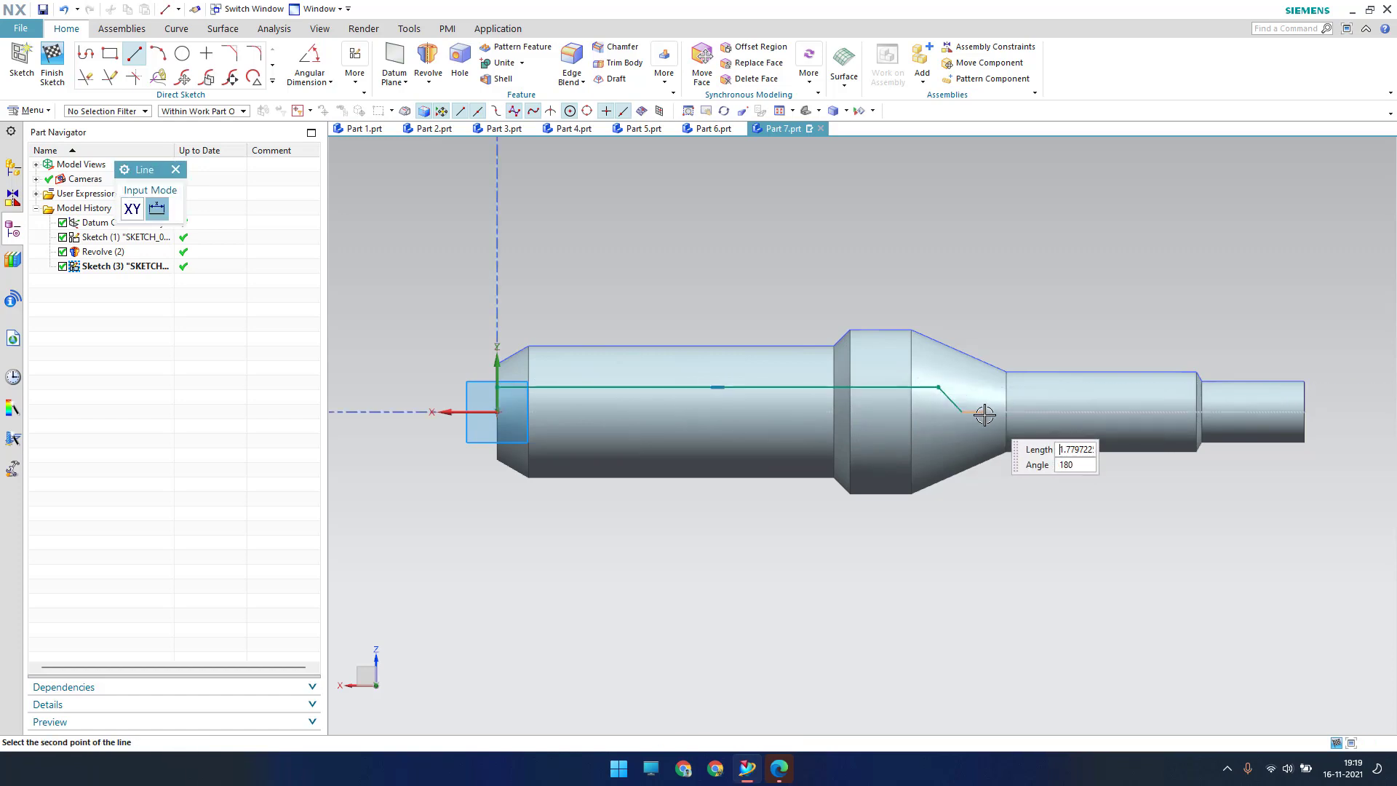
{"action": "left_click", "coordinate": [1280, 412]}
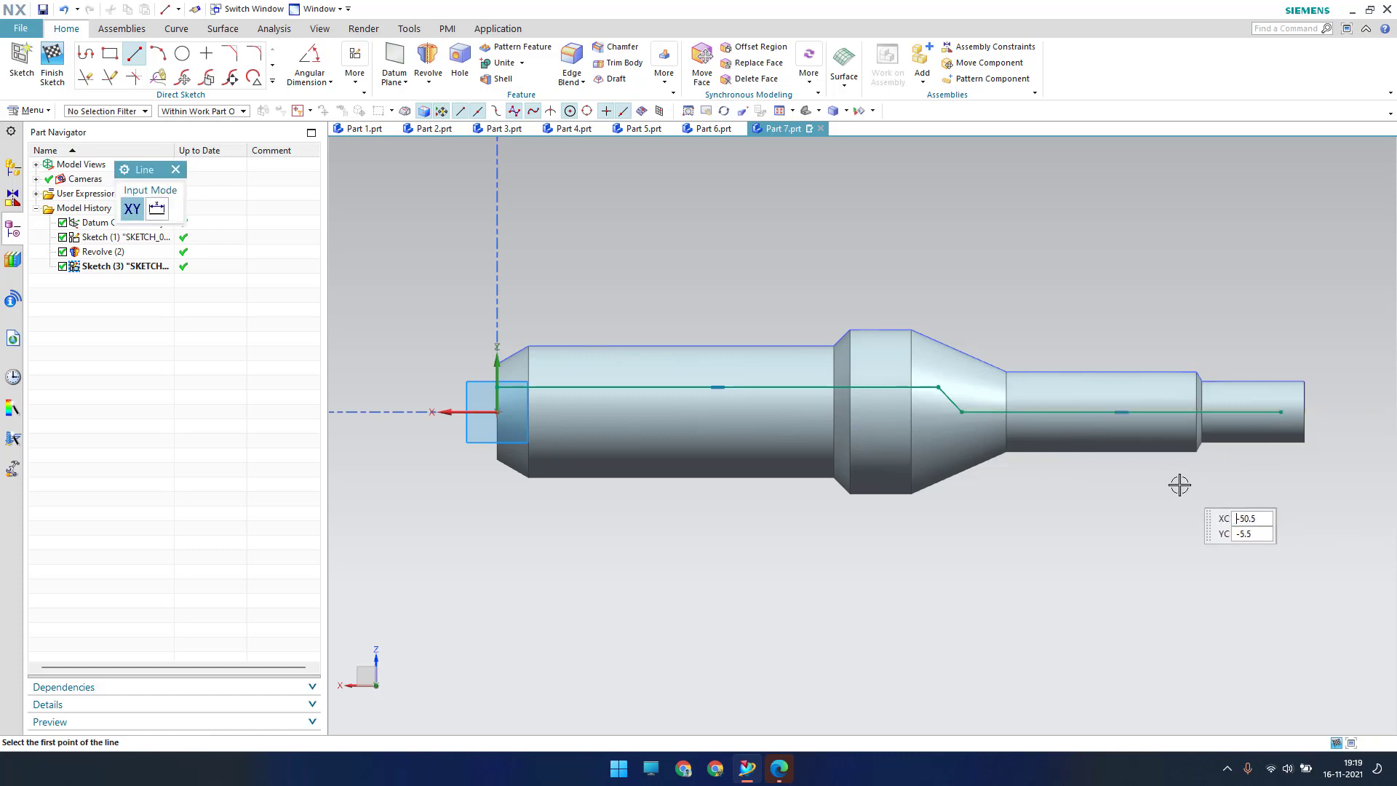
{"action": "key", "text": "Escape"}
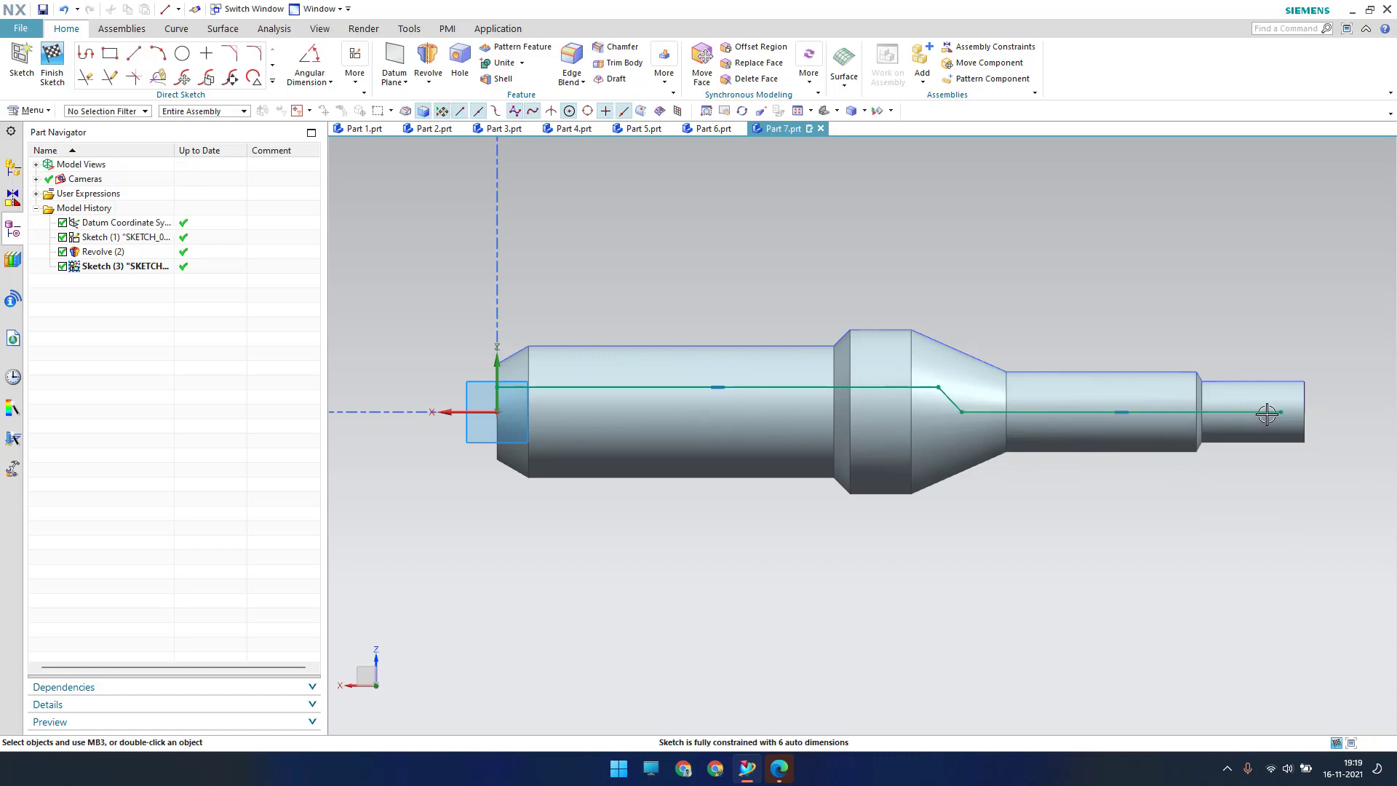
{"action": "left_click_drag", "start_coordinate": [1284, 416], "coordinate": [1287, 400]}
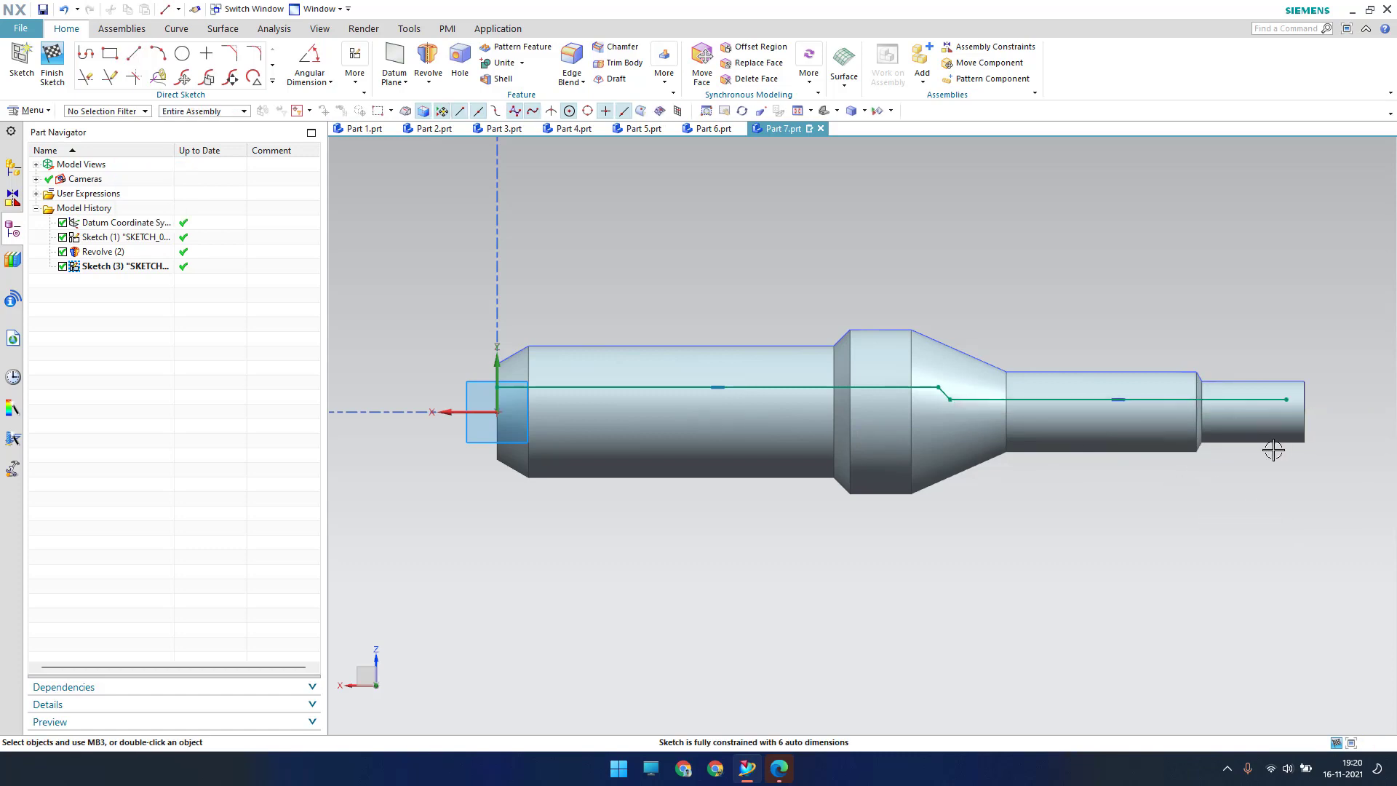
Dimension the lower horizontal line's distance from the X axis and set it to 1.1 mm.
{"action": "key", "text": "d"}
{"action": "left_click", "coordinate": [1237, 399]}
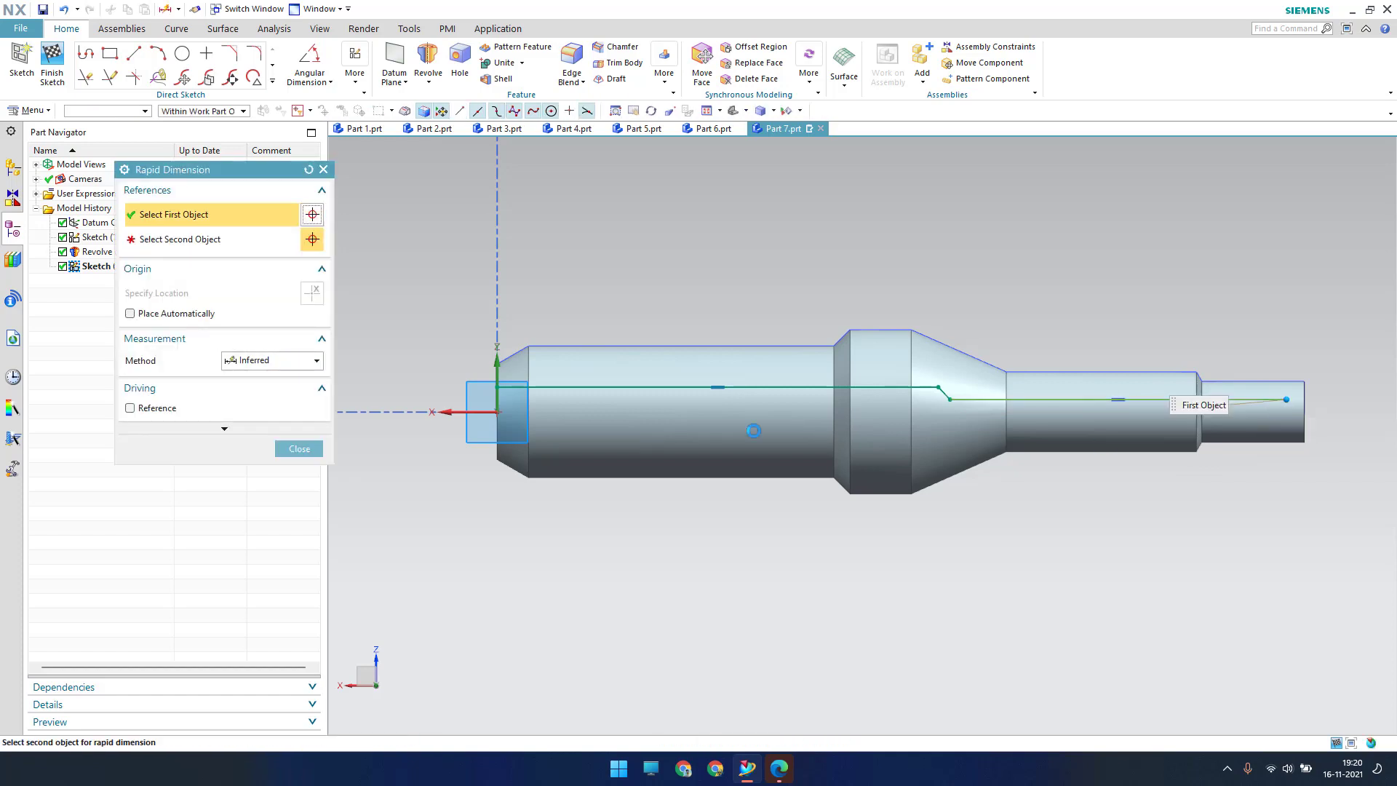
{"action": "left_click", "coordinate": [1220, 399]}
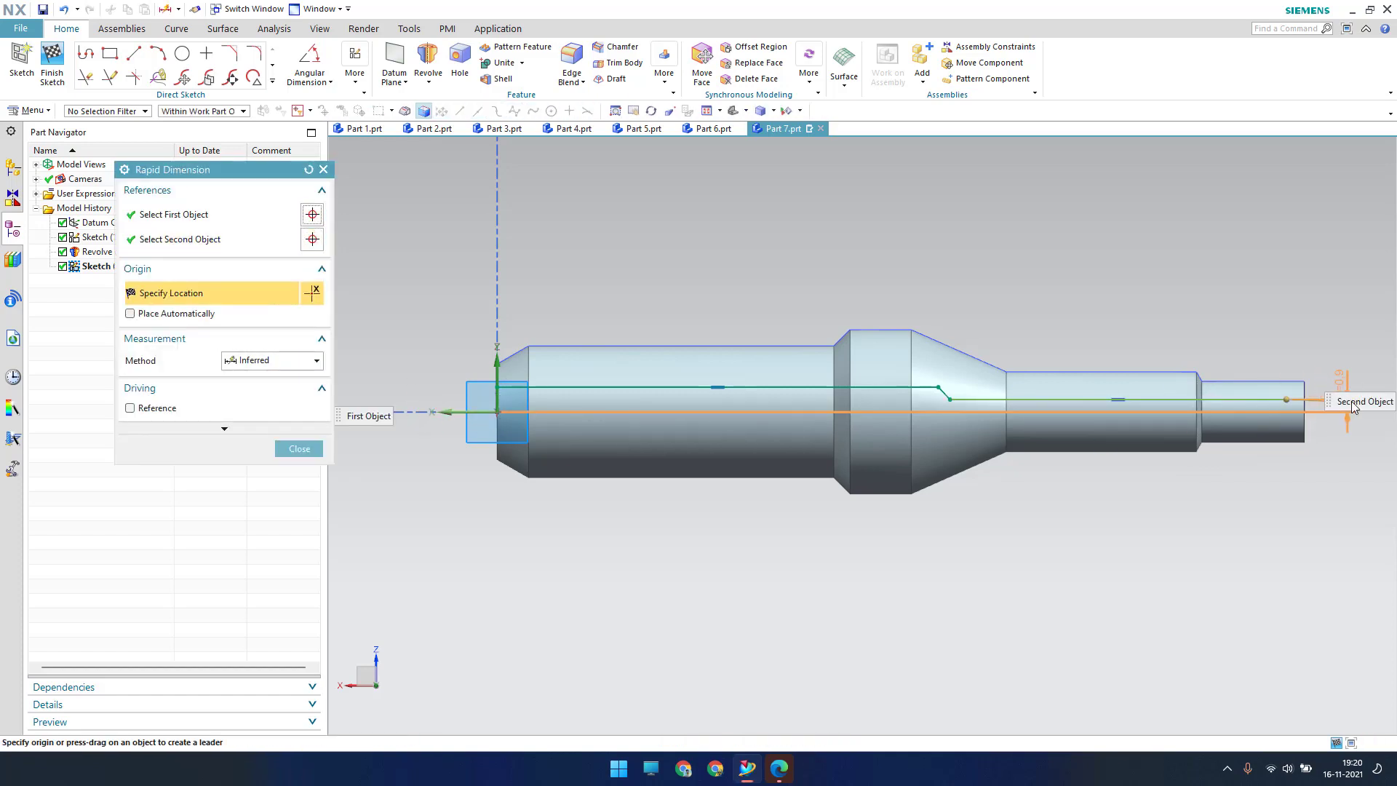
{"action": "left_click", "coordinate": [1338, 443]}
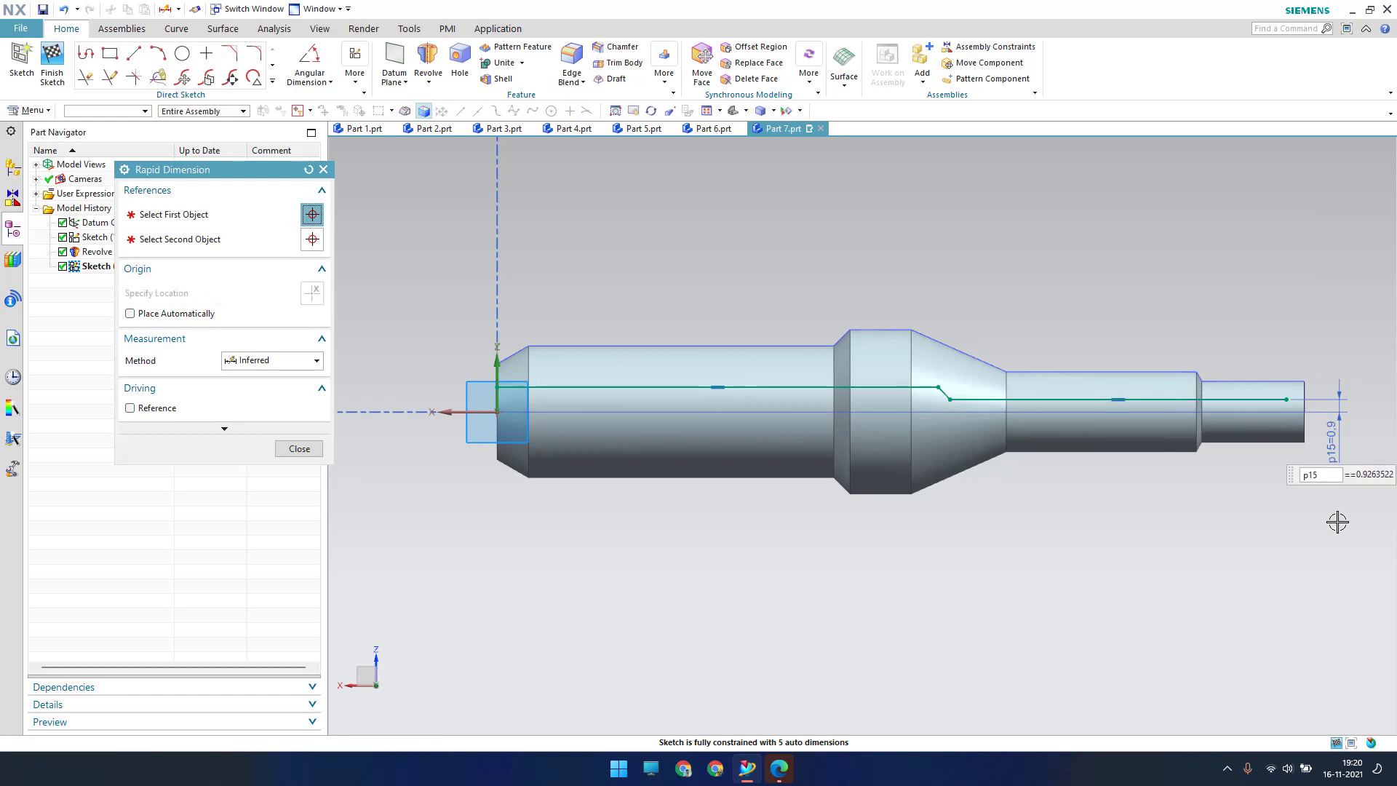
{"action": "type", "text": "1.1"}
{"action": "key", "text": "Return"}
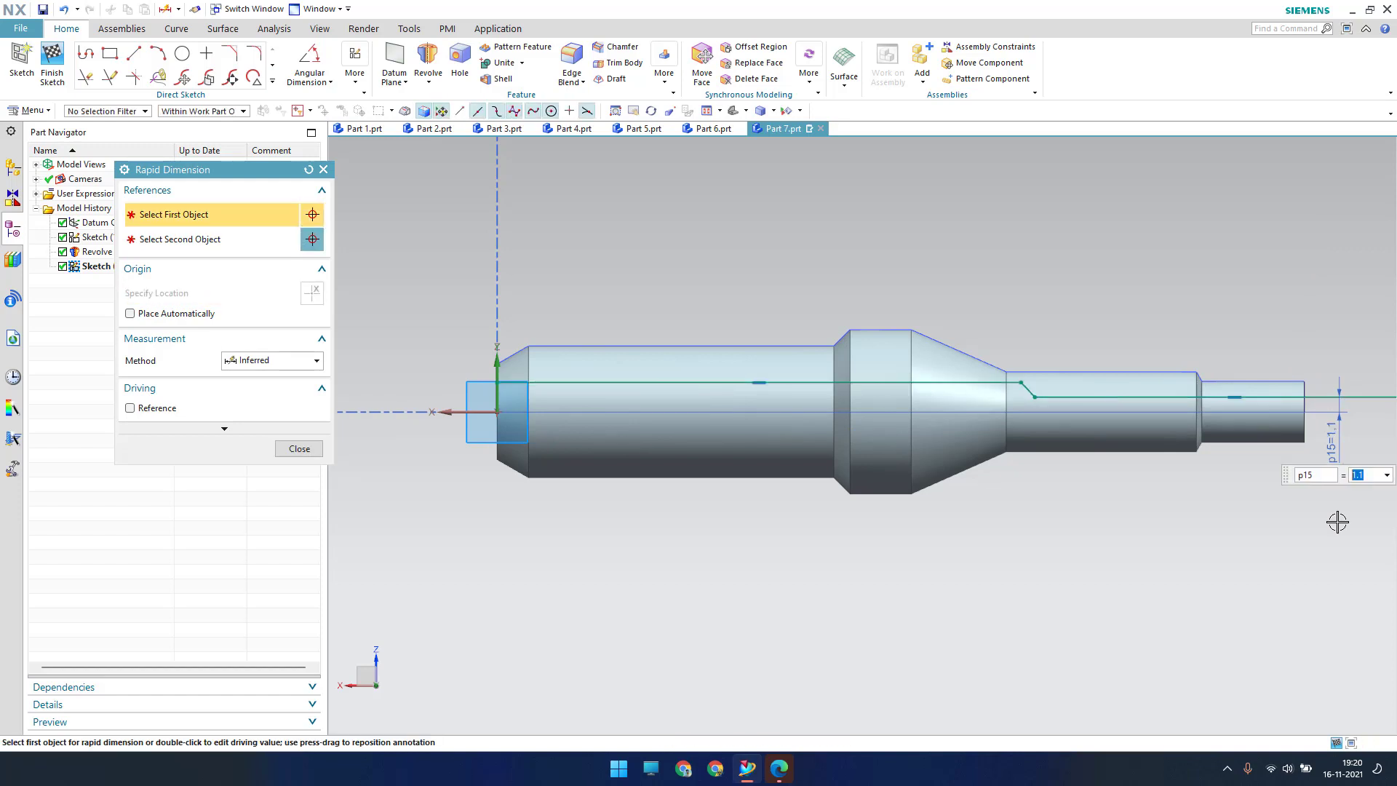
{"action": "scroll", "coordinate": [980, 447], "scroll_direction": "down", "scroll_amount": 5}
{"action": "scroll", "coordinate": [1028, 451], "scroll_direction": "up", "scroll_amount": 5}
{"action": "middle_click", "coordinate": [1232, 399]}
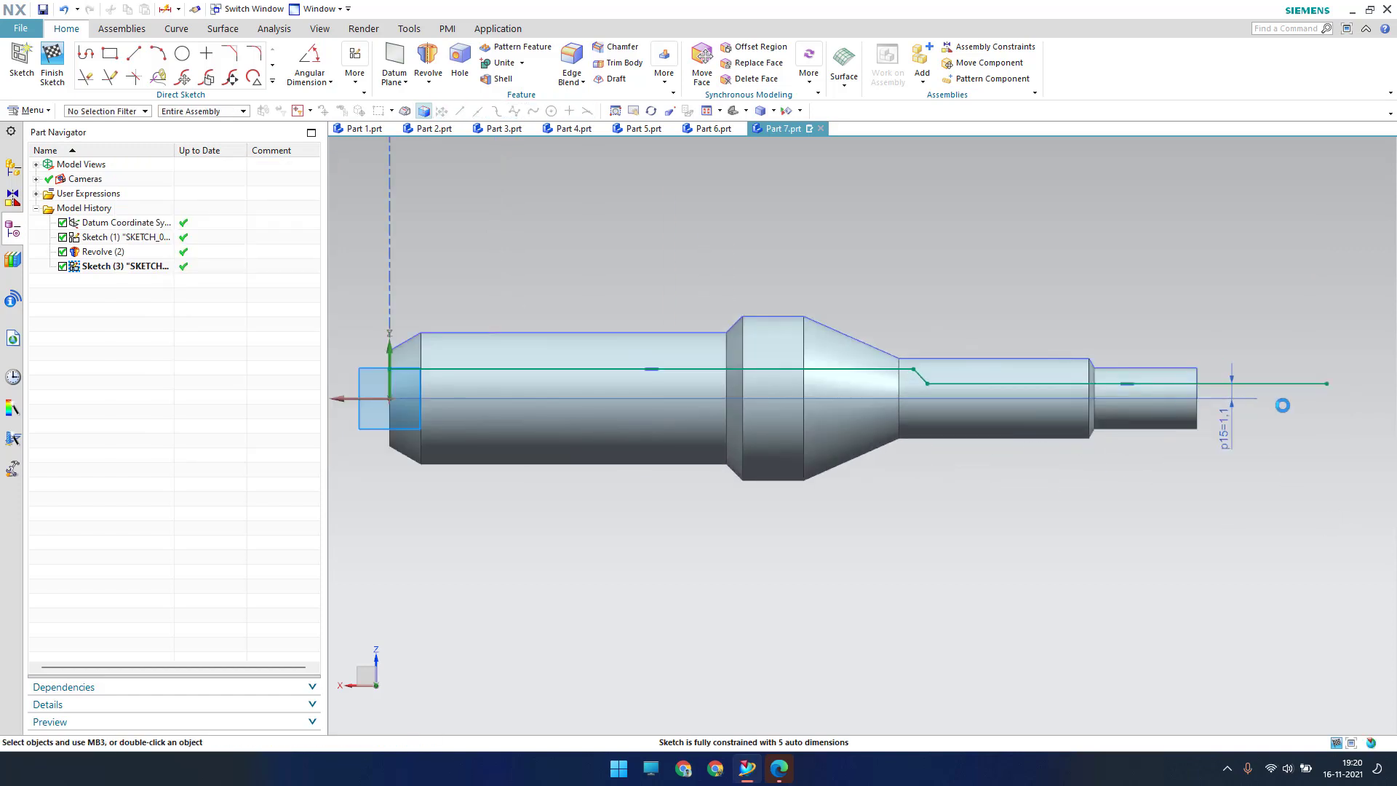
Shorten the lower horizontal line to just past the body's thin end and draw a vertical line from its endpoint down across the X axis.
{"action": "left_click_drag", "start_coordinate": [1336, 381], "coordinate": [1219, 384]}
{"action": "scroll", "coordinate": [1219, 385], "scroll_direction": "up", "scroll_amount": 7}
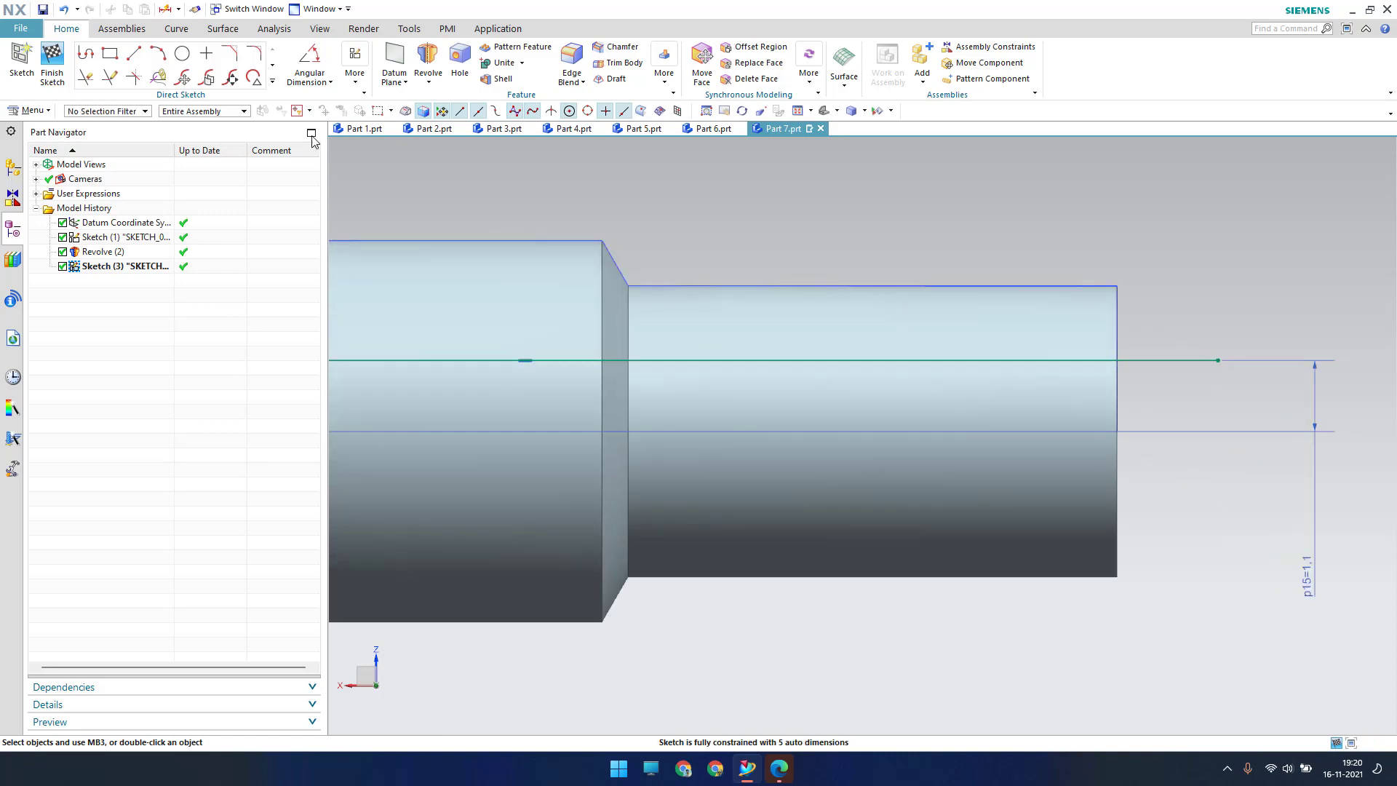
{"action": "left_click", "coordinate": [136, 58]}
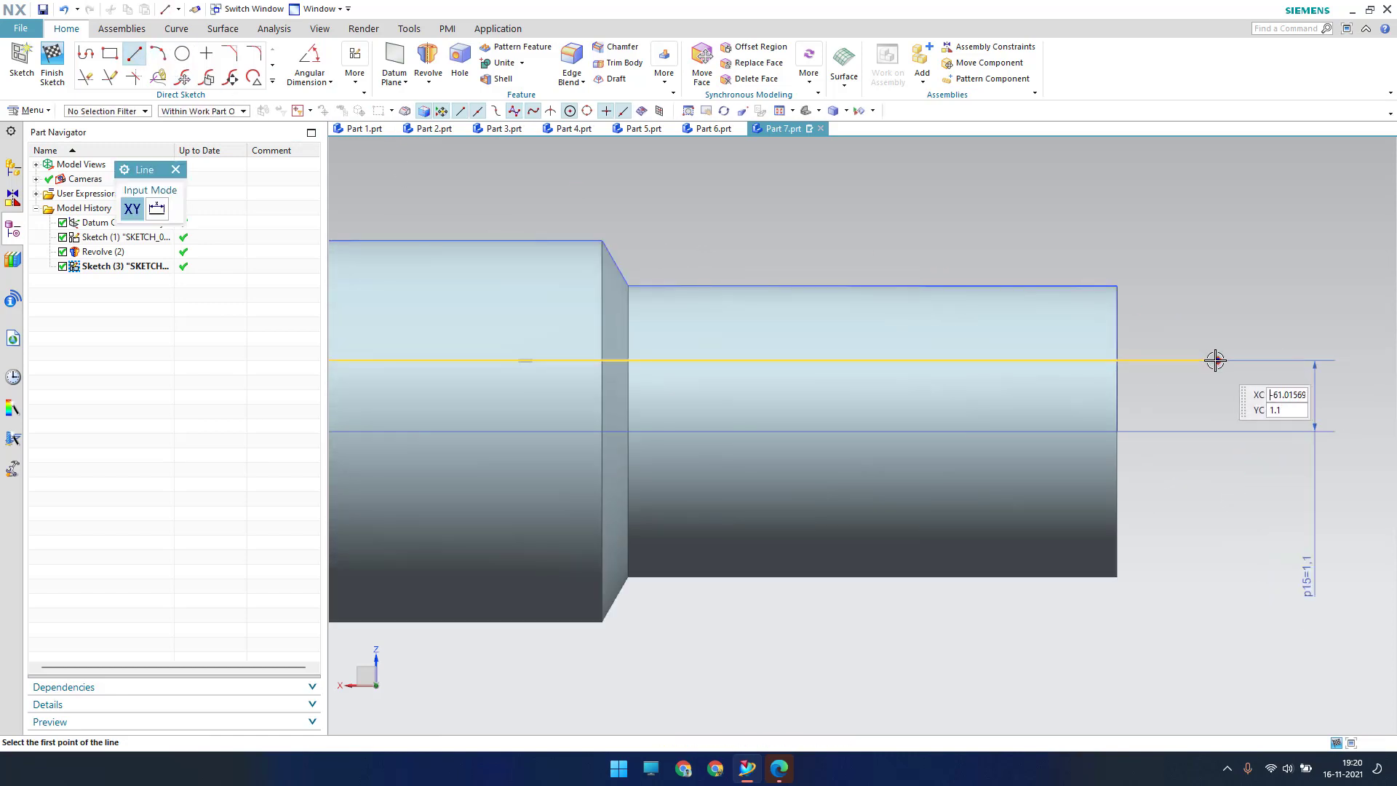
{"action": "left_click", "coordinate": [1218, 360]}
{"action": "left_click", "coordinate": [1212, 547]}
{"action": "scroll", "coordinate": [1211, 547], "scroll_direction": "down", "scroll_amount": 9}
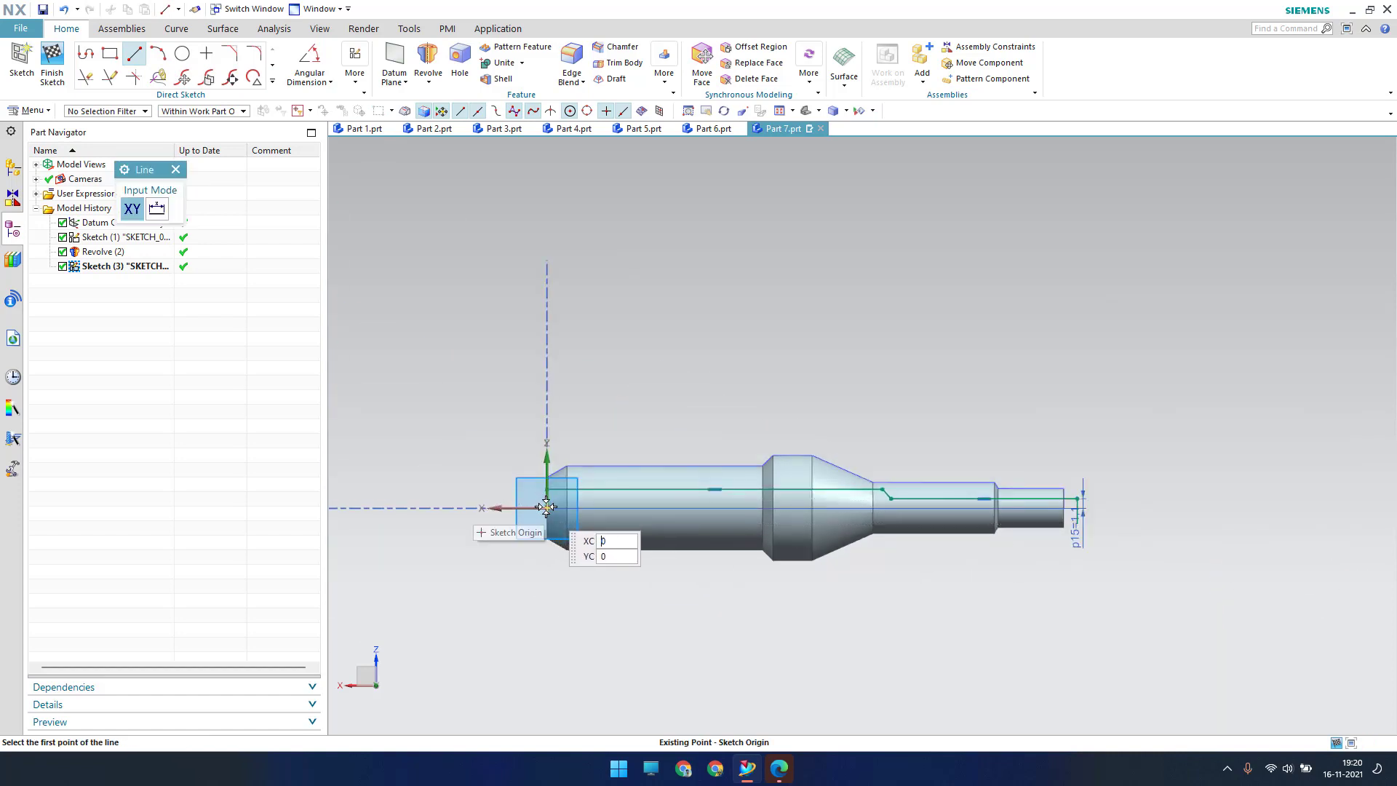
Draw a horizontal line from the sketch origin past the thin end and a vertical line from the origin up beyond the upper horizontal line.
{"action": "left_click", "coordinate": [1077, 508]}
{"action": "scroll", "coordinate": [873, 556], "scroll_direction": "up", "scroll_amount": 4}
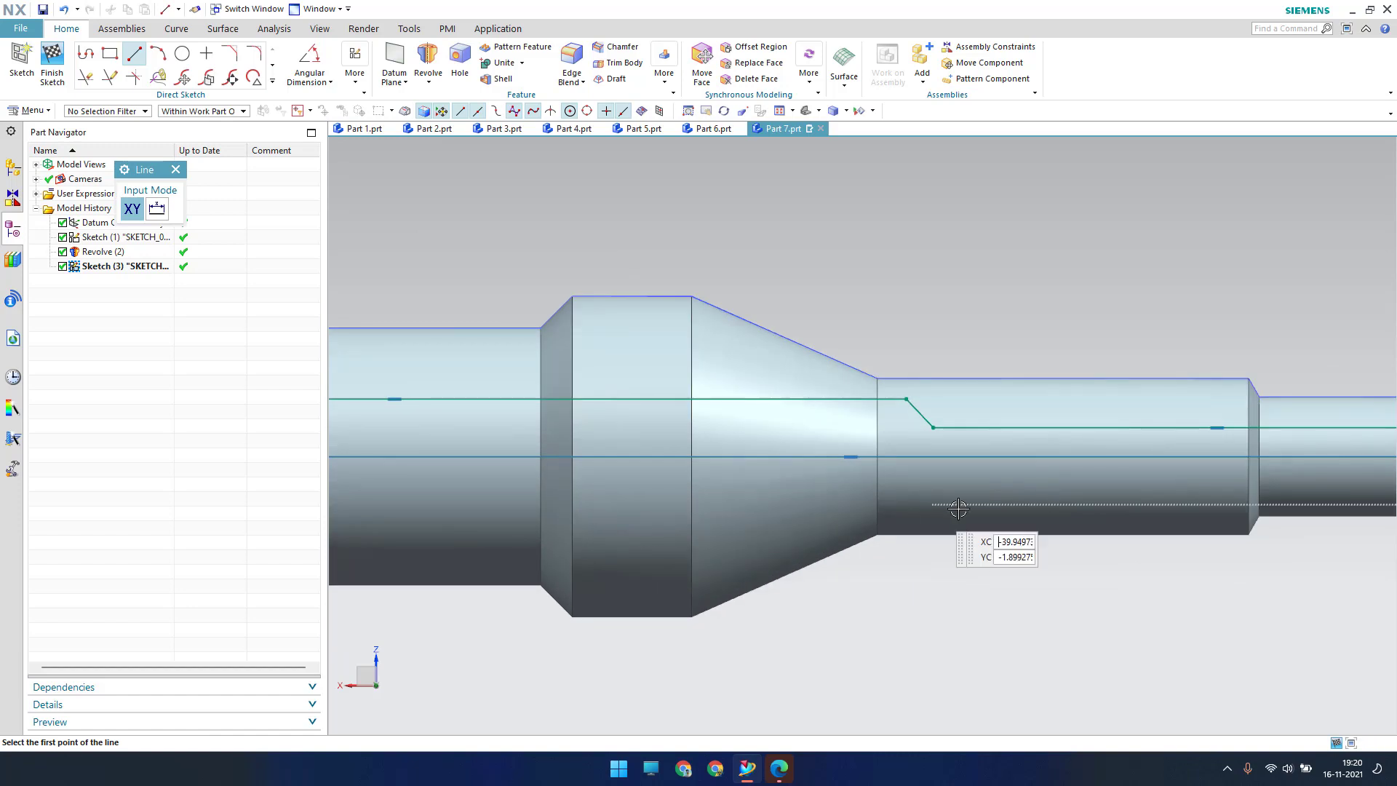
{"action": "scroll", "coordinate": [990, 538], "scroll_direction": "down", "scroll_amount": 4}
{"action": "left_click", "coordinate": [502, 486]}
{"action": "scroll", "coordinate": [561, 571], "scroll_direction": "up", "scroll_amount": 5}
{"action": "left_click", "coordinate": [557, 570]}
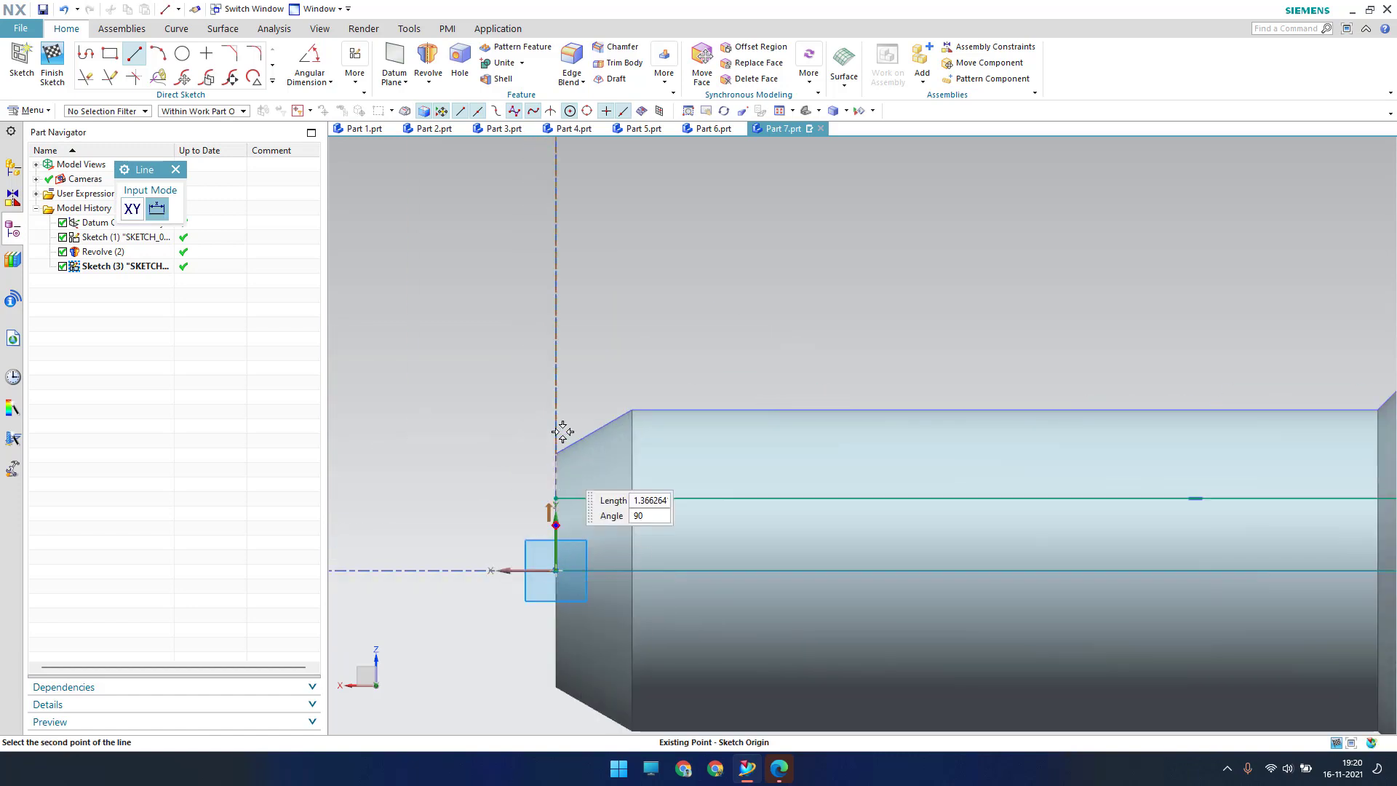
{"action": "left_click", "coordinate": [555, 397]}
{"action": "key", "text": "Escape"}
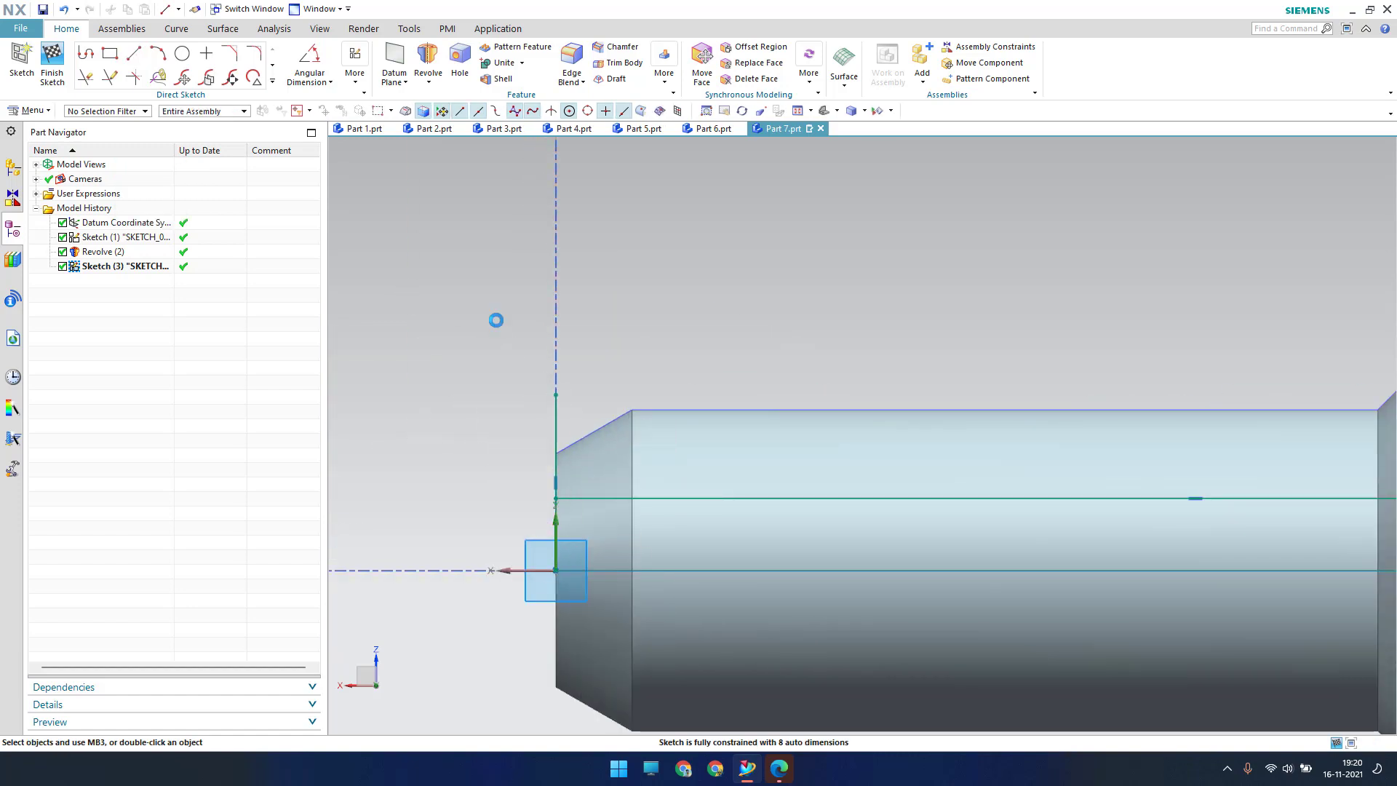
Trim the overhanging ends of the closing lines at both ends of the inner profile.
{"action": "key", "text": "t"}
{"action": "left_click", "coordinate": [554, 429]}
{"action": "scroll", "coordinate": [497, 359], "scroll_direction": "down", "scroll_amount": 2}
{"action": "scroll", "coordinate": [626, 399], "scroll_direction": "down", "scroll_amount": 2}
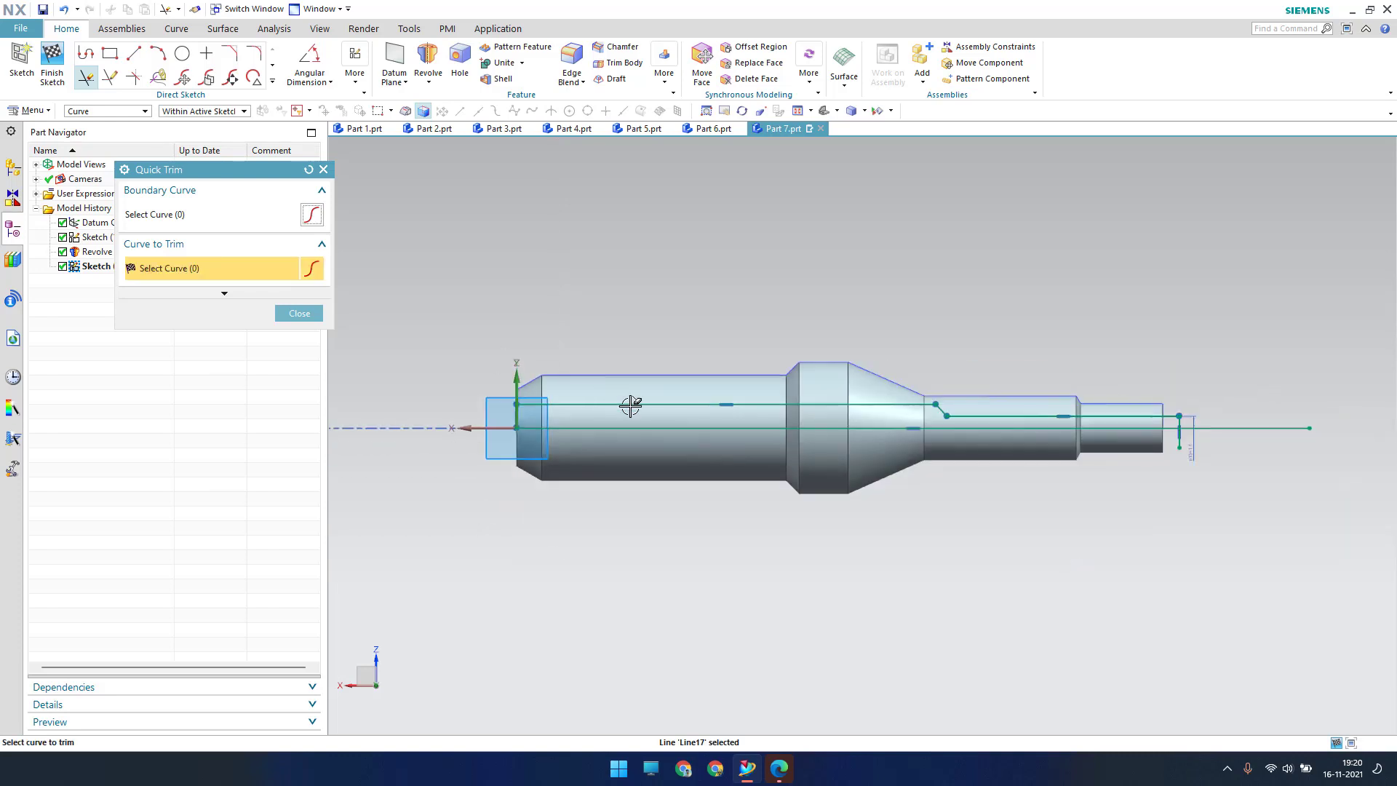
{"action": "scroll", "coordinate": [1273, 419], "scroll_direction": "up", "scroll_amount": 3}
{"action": "left_click", "coordinate": [793, 405]}
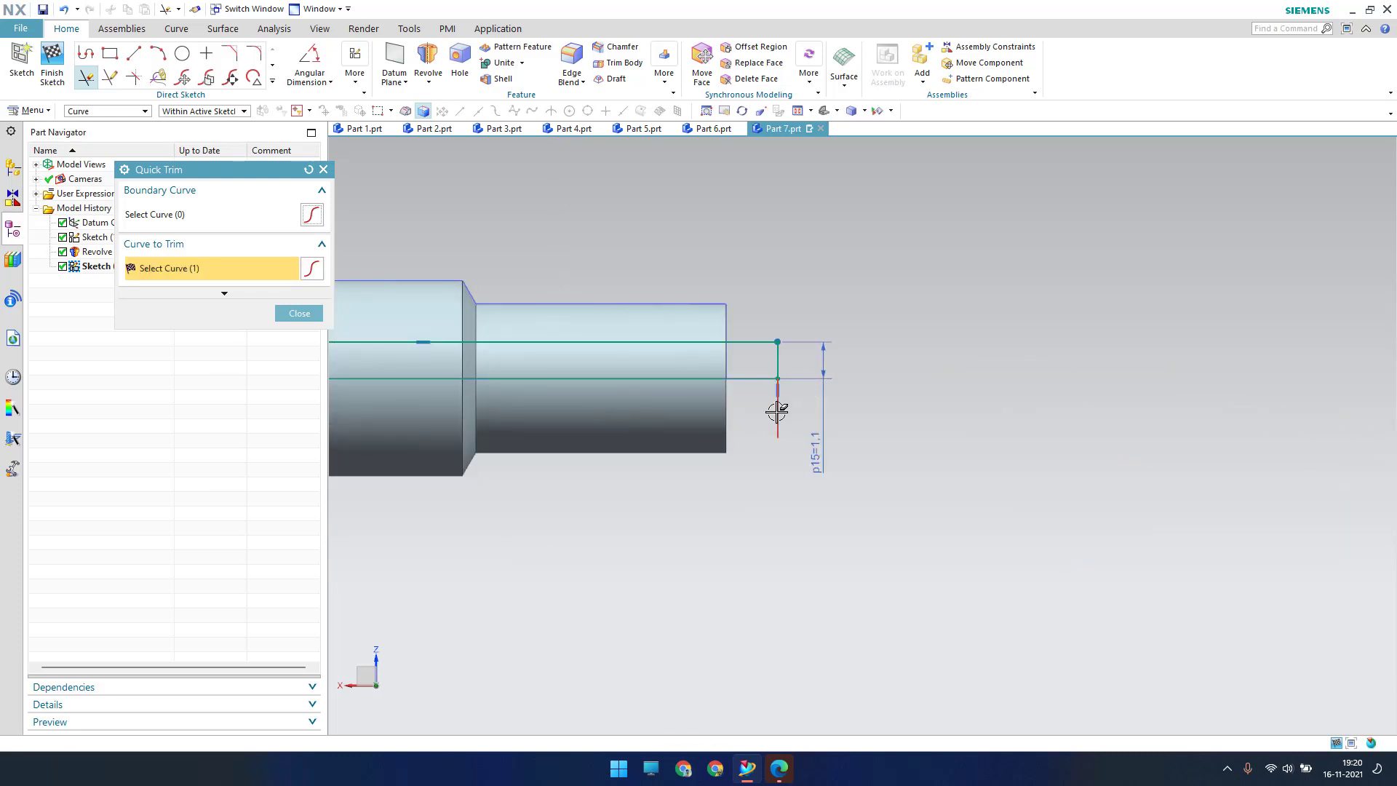
{"action": "key", "text": "Escape"}
Constrain the profile's lower corner at the thin end with Point on Curve to the body's end edge, using the Entire Assembly selection scope.
{"action": "key", "text": "c"}
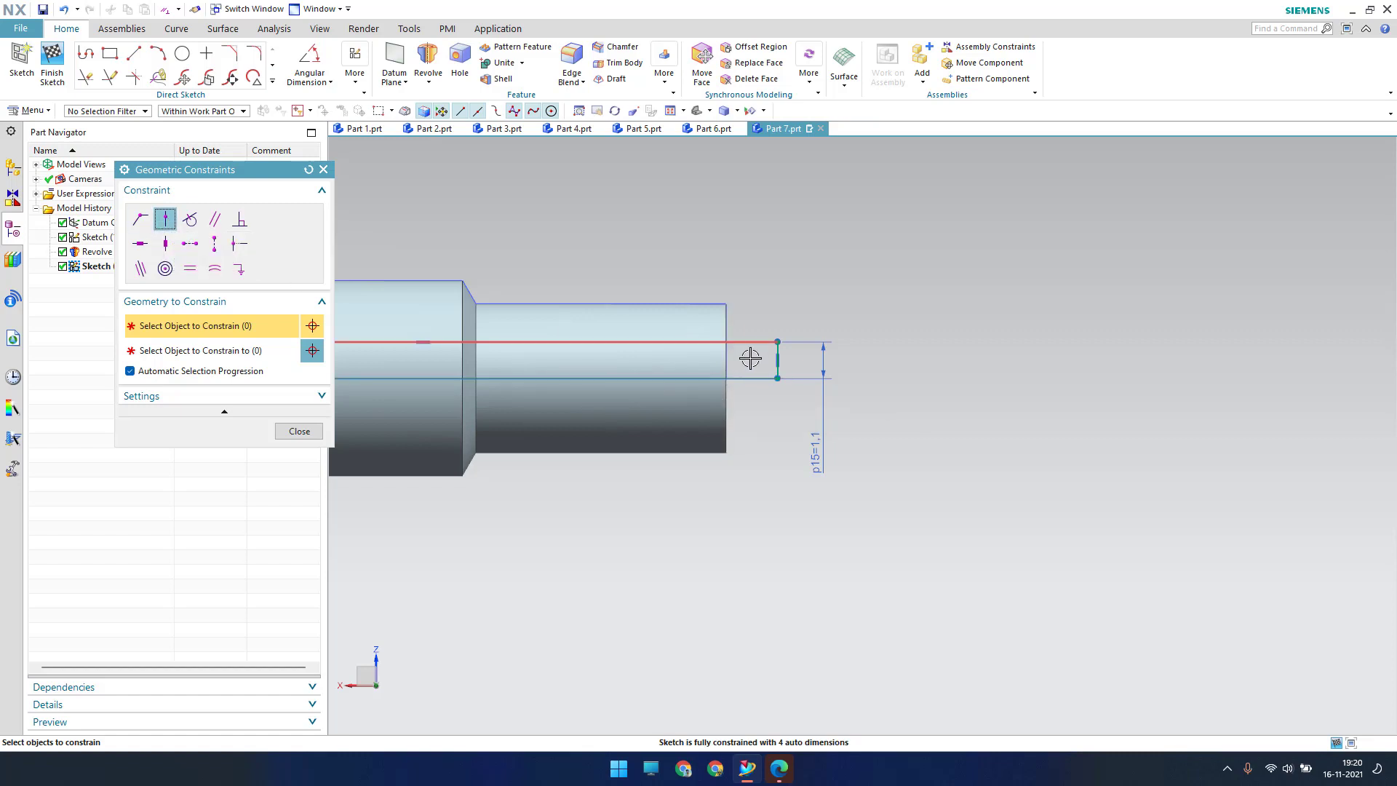
{"action": "left_click", "coordinate": [773, 381]}
{"action": "middle_click_drag", "start_coordinate": [742, 424], "coordinate": [706, 385]}
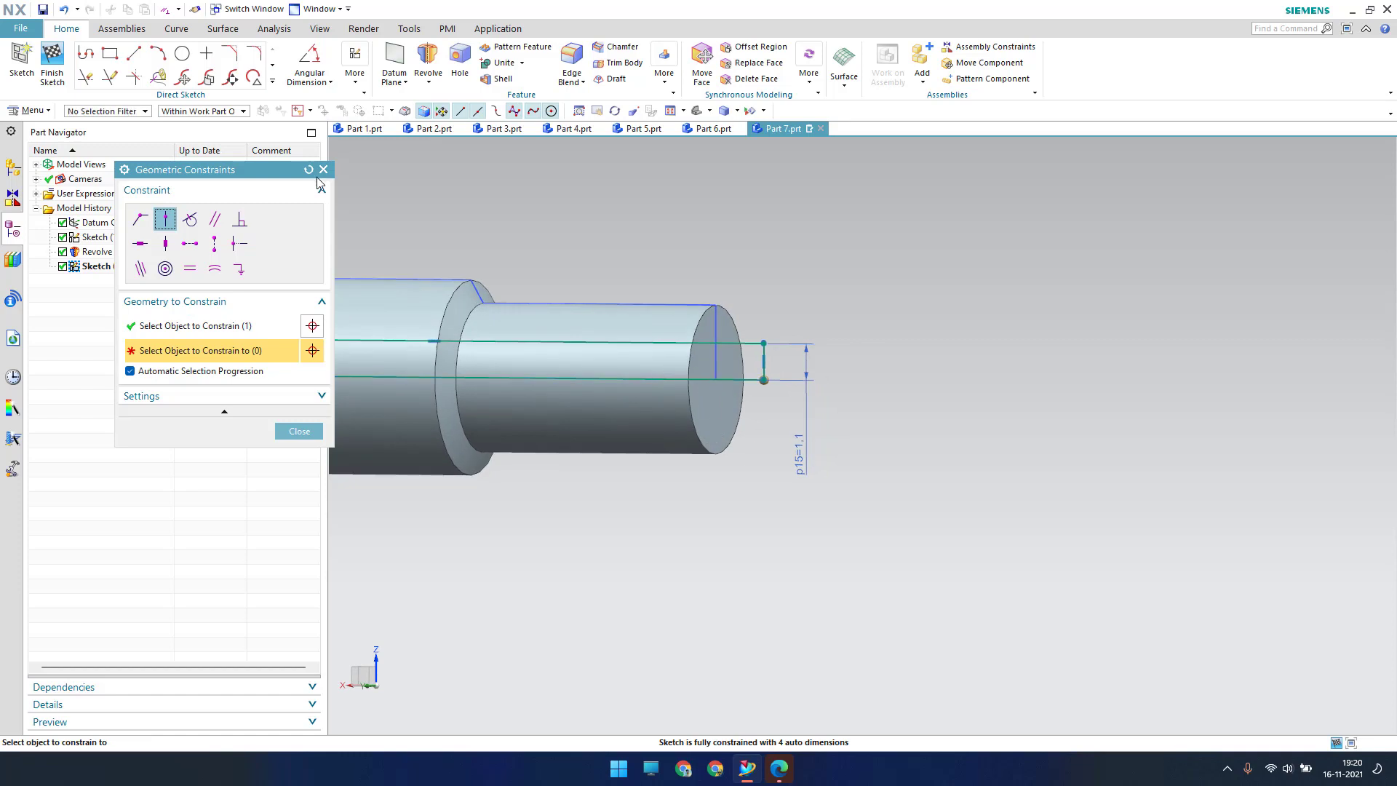
{"action": "left_click", "coordinate": [228, 112]}
{"action": "left_click", "coordinate": [219, 128]}
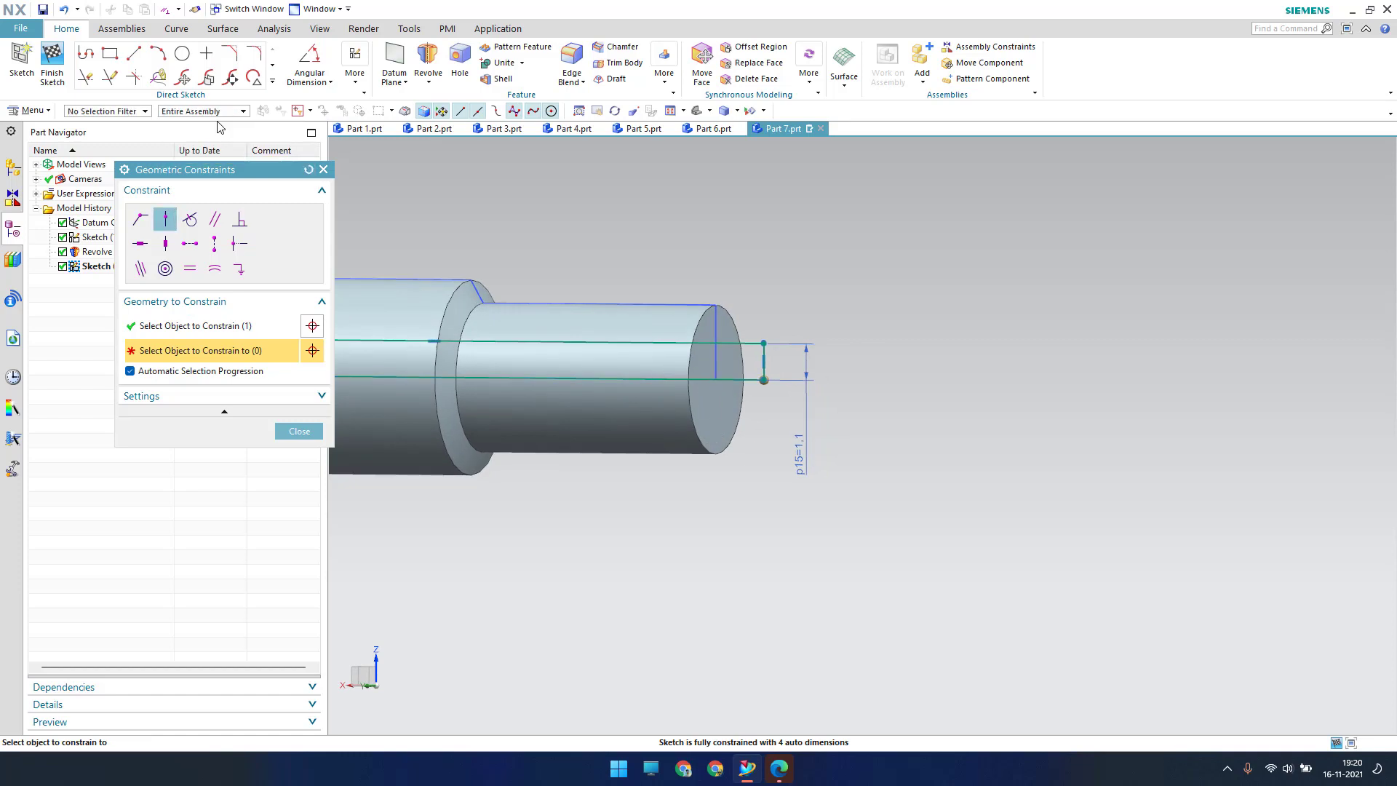
{"action": "left_click", "coordinate": [718, 360]}
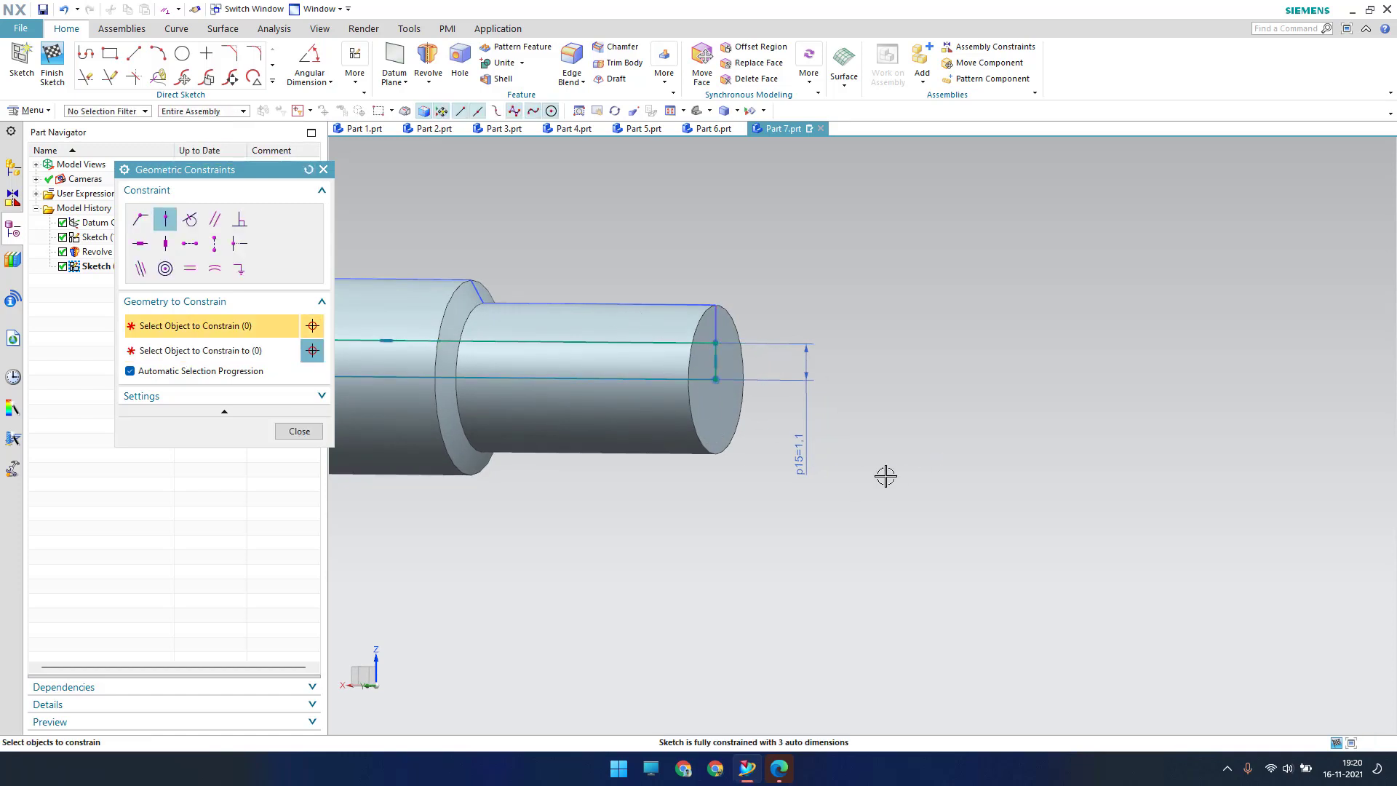
{"action": "scroll", "coordinate": [886, 477], "scroll_direction": "down", "scroll_amount": 3}
{"action": "middle_click_drag", "start_coordinate": [886, 477], "coordinate": [1133, 493]}
{"action": "key", "text": "F8"}
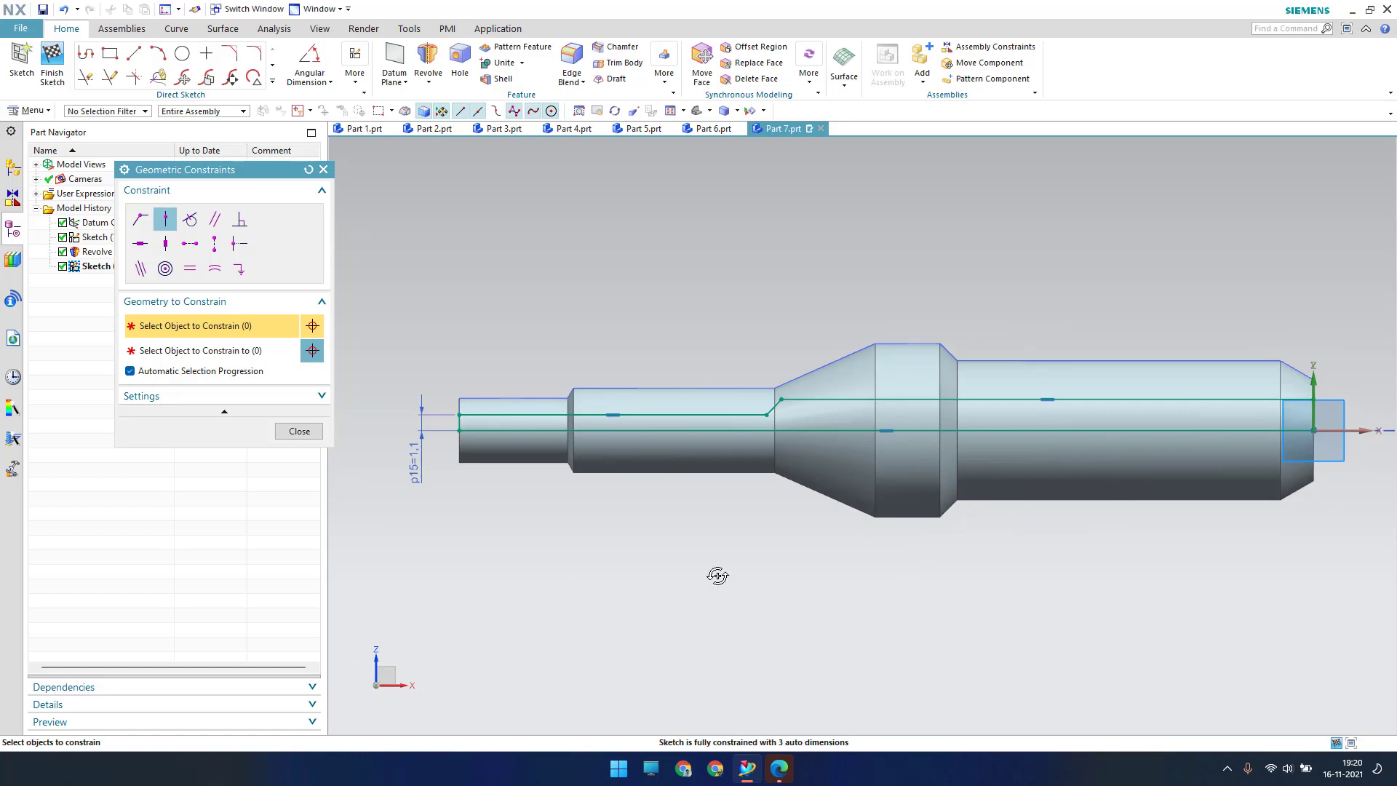
{"action": "mouse_move", "coordinate": [717, 575]}
{"action": "middle_mouse_down"}
{"action": "mouse_move", "coordinate": [801, 561]}
{"action": "mouse_move", "coordinate": [758, 575]}
{"action": "middle_mouse_up"}
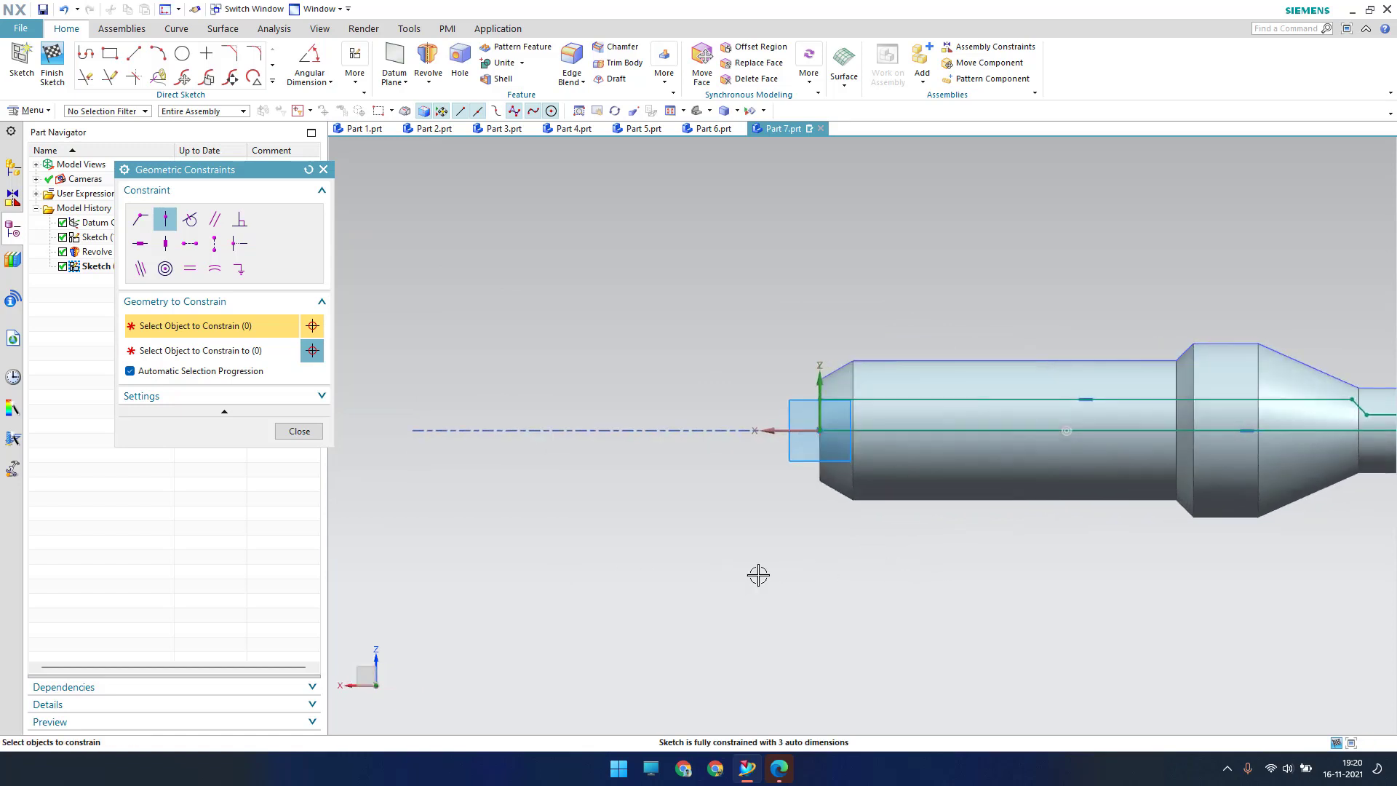
{"action": "middle_click_drag", "start_coordinate": [956, 509], "coordinate": [822, 452], "text": "shift"}
{"action": "scroll", "coordinate": [827, 433], "scroll_direction": "up", "scroll_amount": 1}
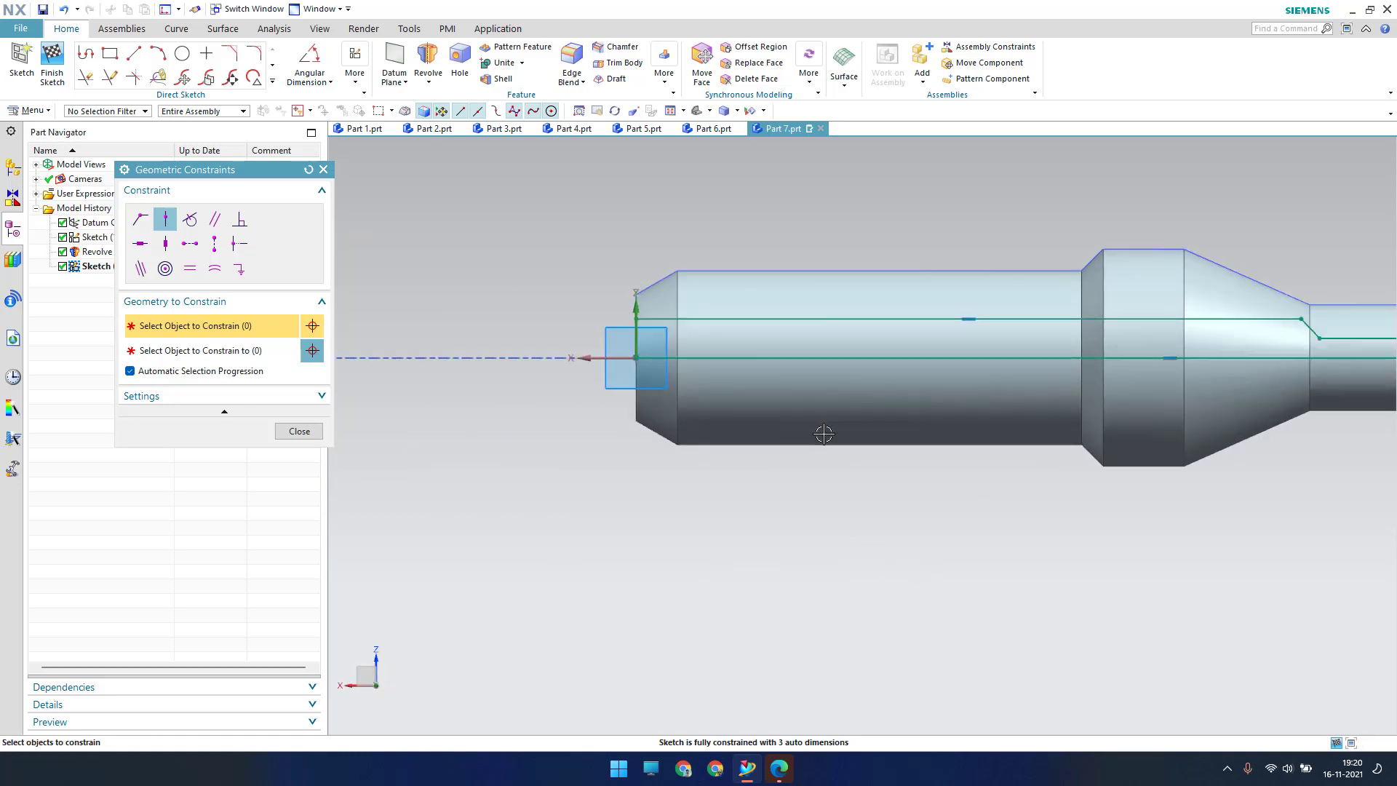
{"action": "middle_click_drag", "start_coordinate": [631, 492], "coordinate": [736, 500], "text": "shift"}
{"action": "key", "text": "Escape"}
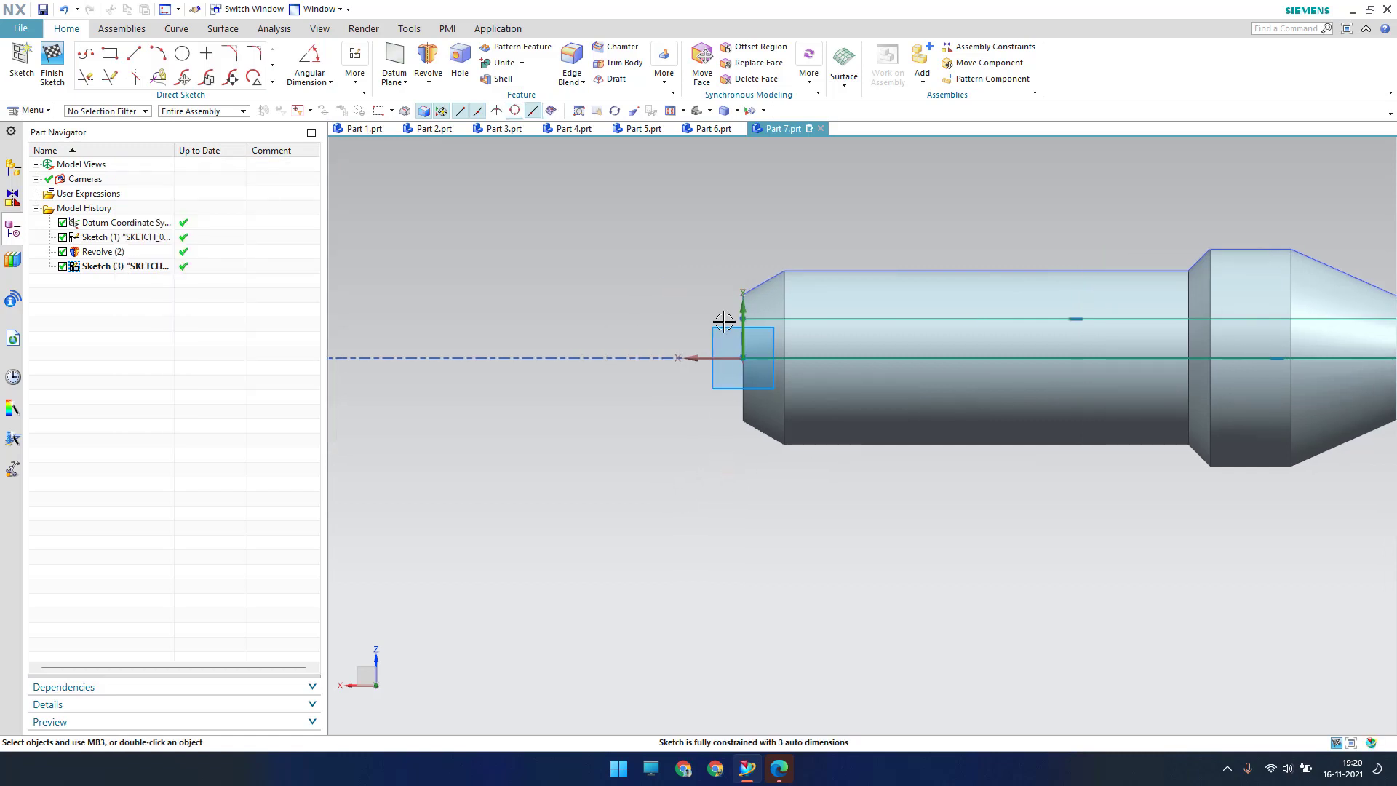
Dimension the upper horizontal line's height above the sketch origin and set it to 2.25 mm.
{"action": "key", "text": "d"}
{"action": "left_click", "coordinate": [604, 352]}
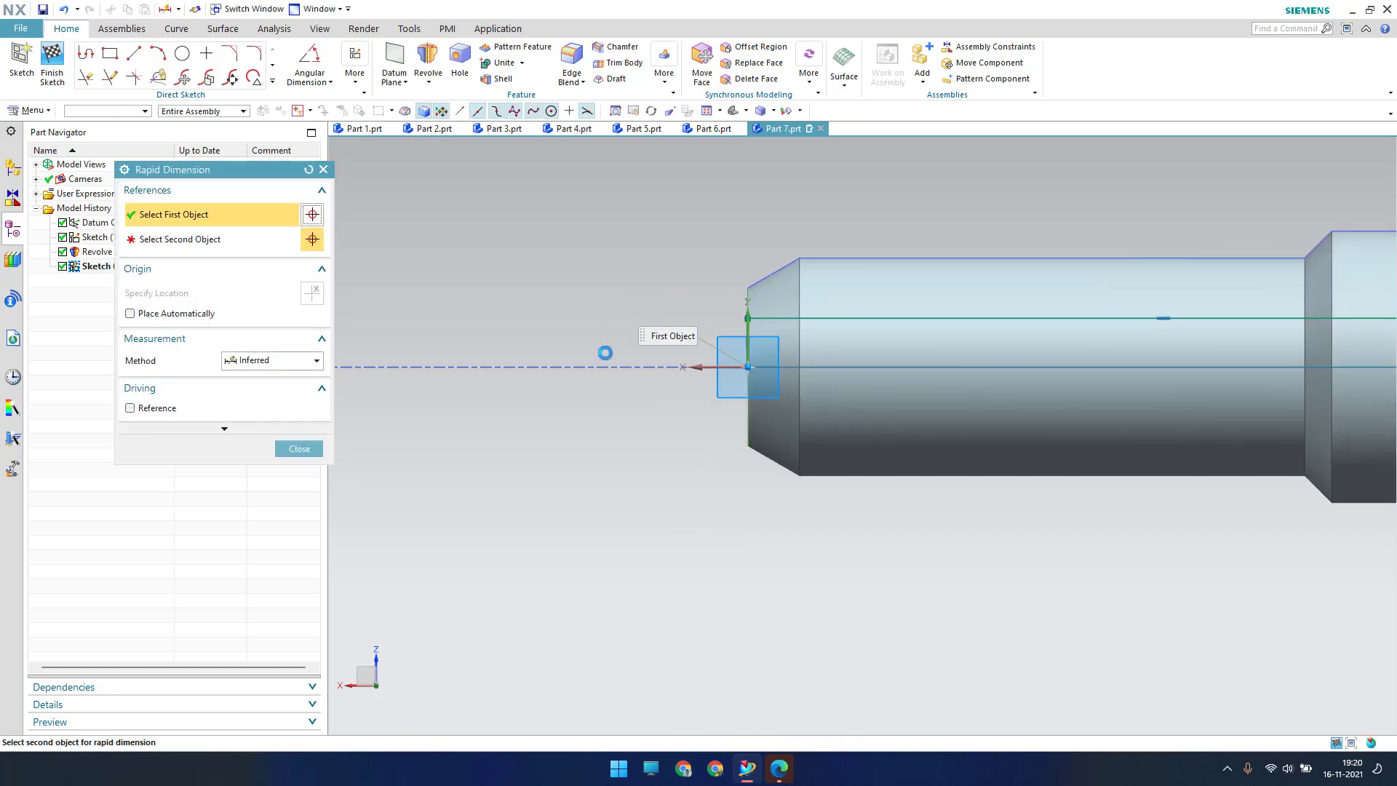
{"action": "scroll", "coordinate": [747, 378], "scroll_direction": "up", "scroll_amount": 1}
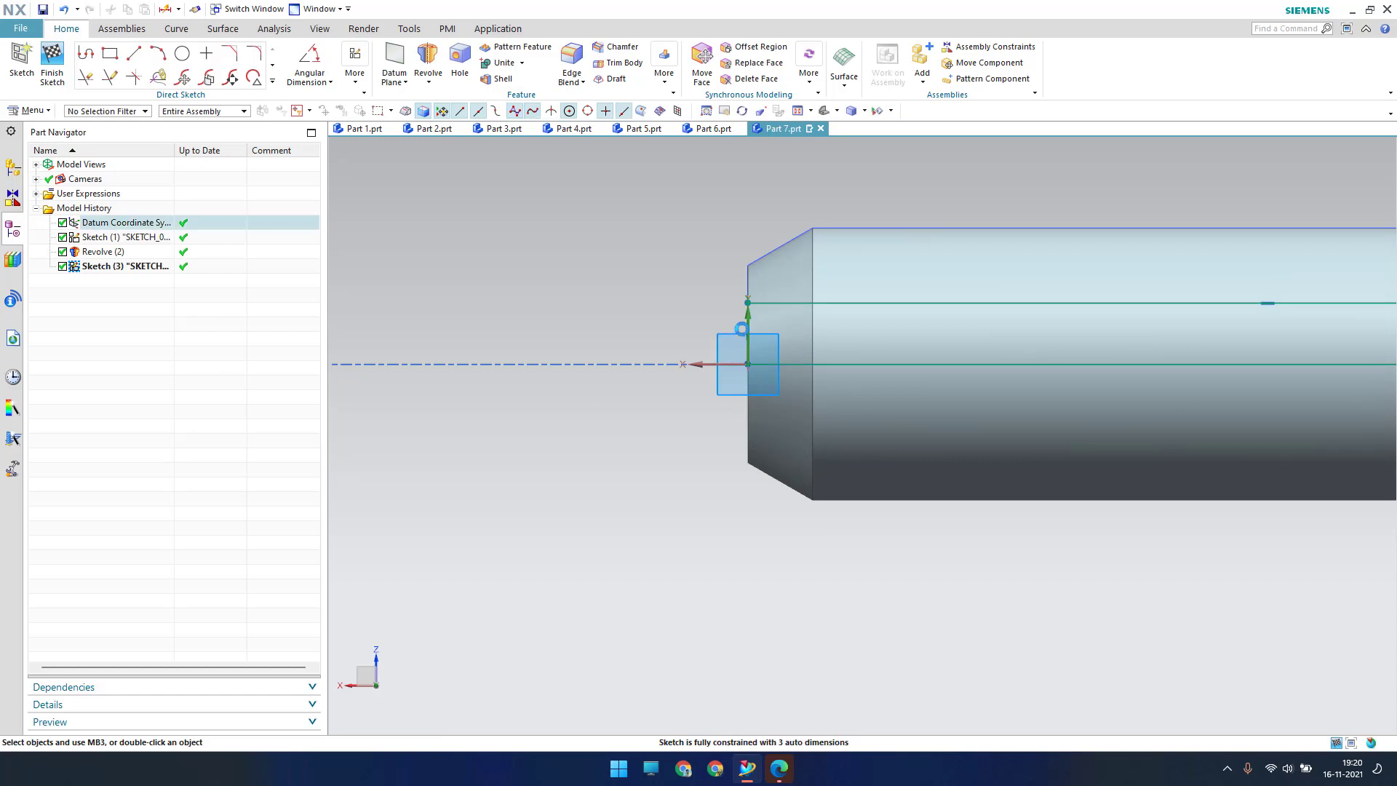
{"action": "key", "text": "d"}
{"action": "left_click", "coordinate": [747, 313]}
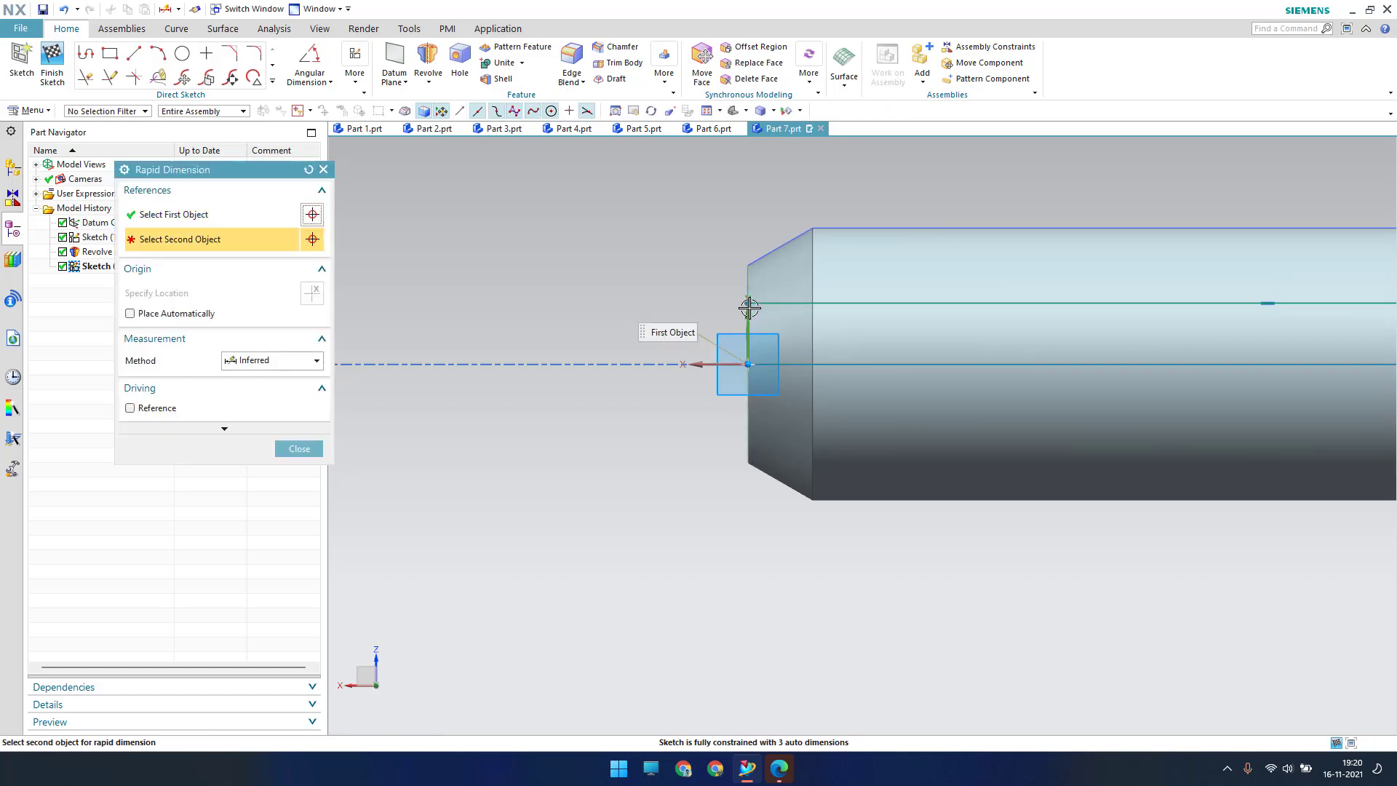
{"action": "left_click", "coordinate": [747, 303]}
{"action": "left_click", "coordinate": [514, 439]}
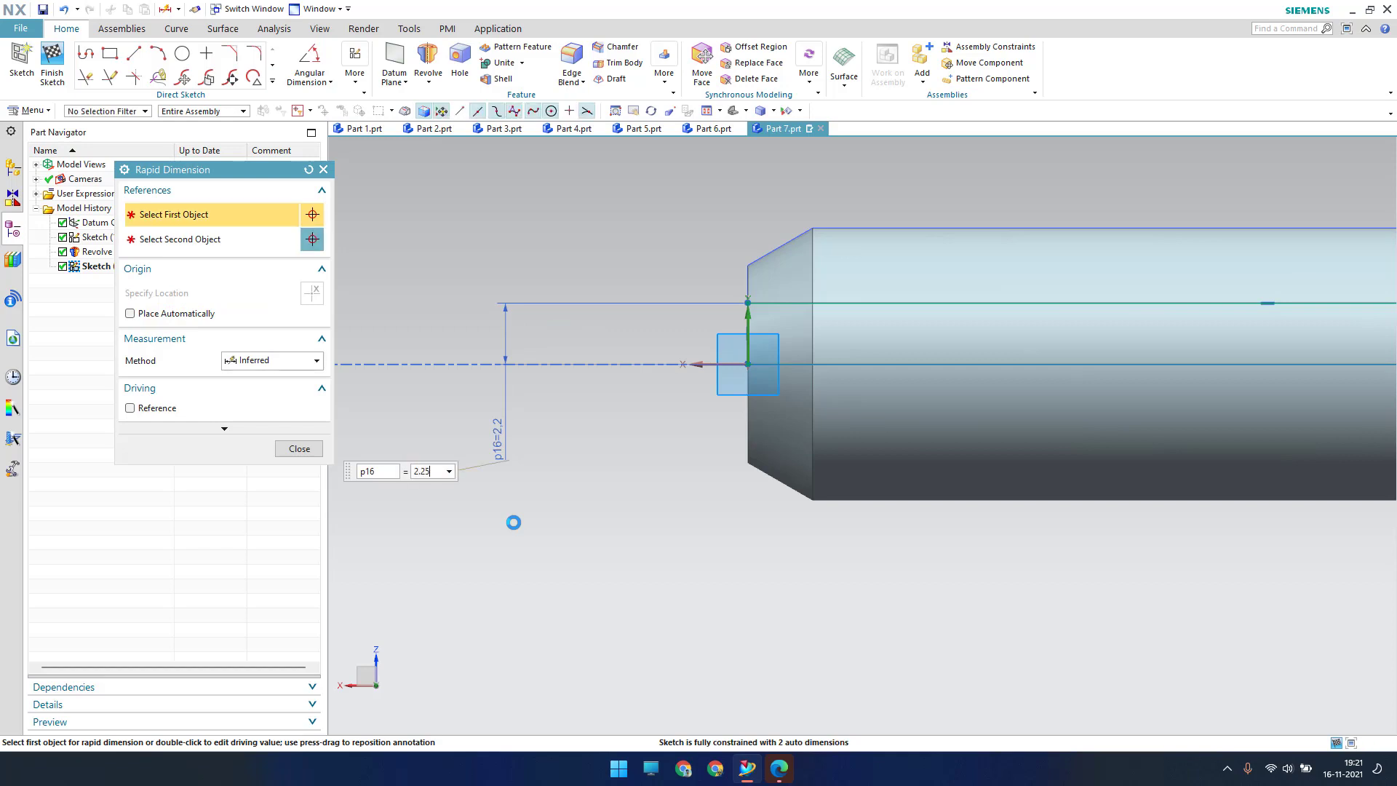
{"action": "type", "text": "2.25"}
{"action": "key", "text": "Return"}
Dimension the upper horizontal line's length and set it to 33.5 mm.
{"action": "scroll", "coordinate": [499, 480], "scroll_direction": "down", "scroll_amount": 2}
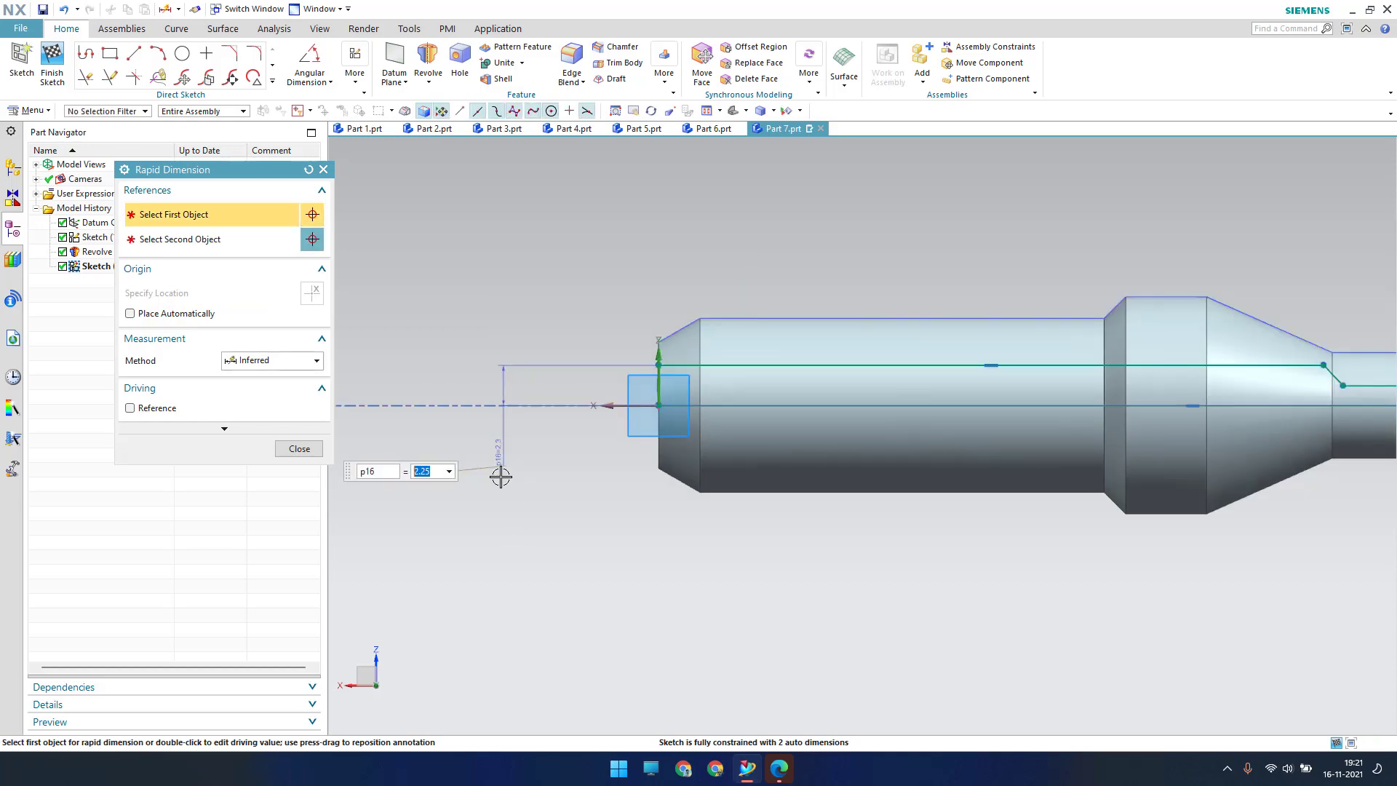
{"action": "scroll", "coordinate": [1082, 491], "scroll_direction": "up", "scroll_amount": 3}
{"action": "left_click", "coordinate": [895, 247]}
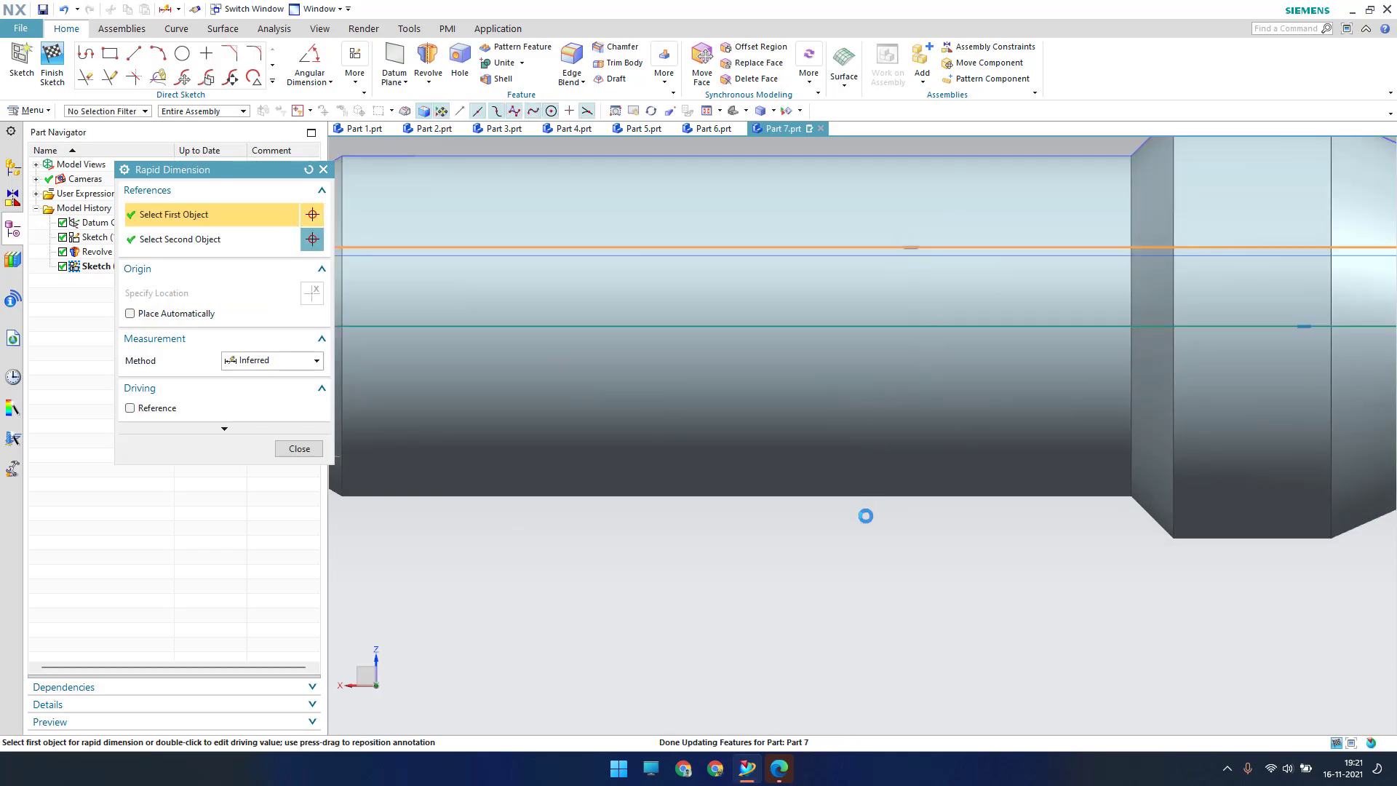
{"action": "left_click", "coordinate": [753, 590]}
{"action": "type", "text": "3"}
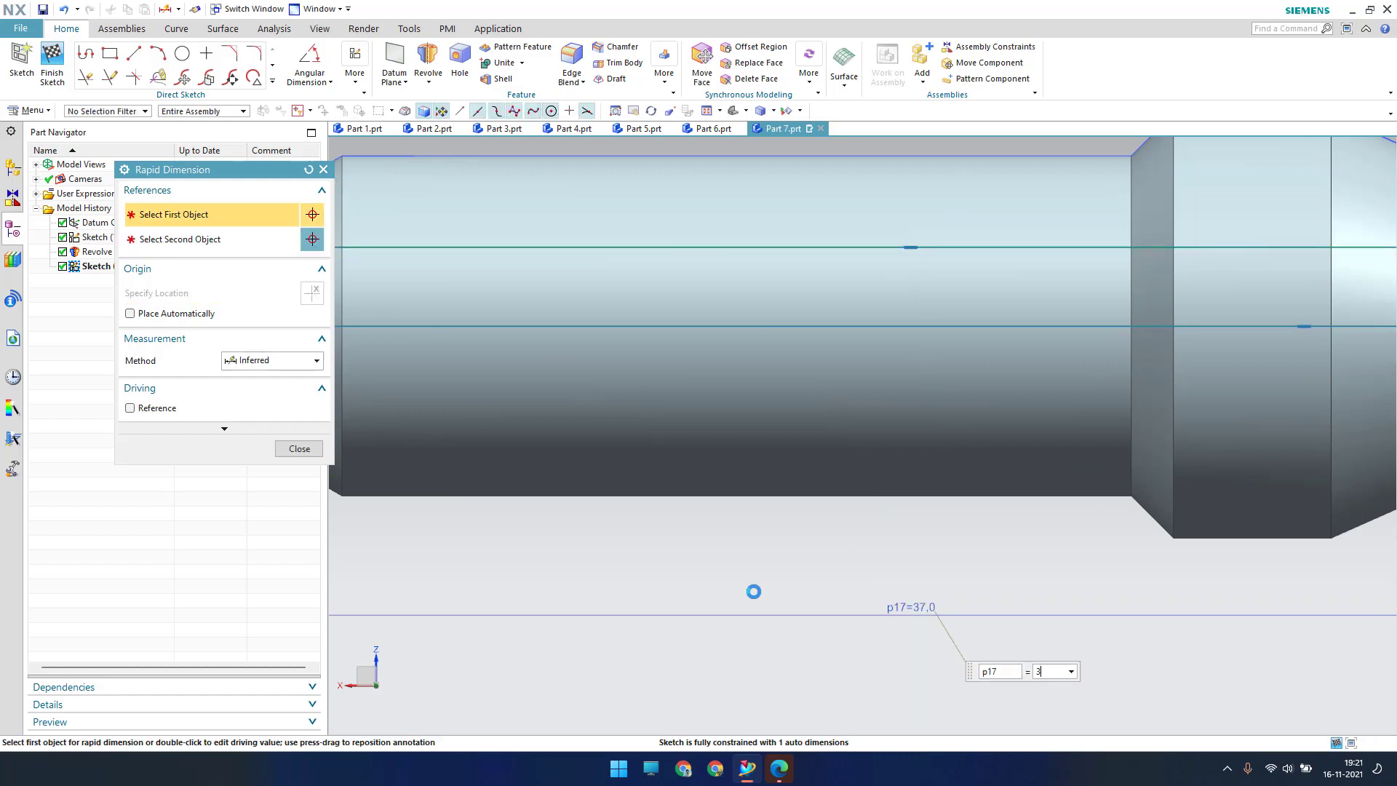
{"action": "type", "text": "3.5"}
{"action": "key", "text": "Return"}
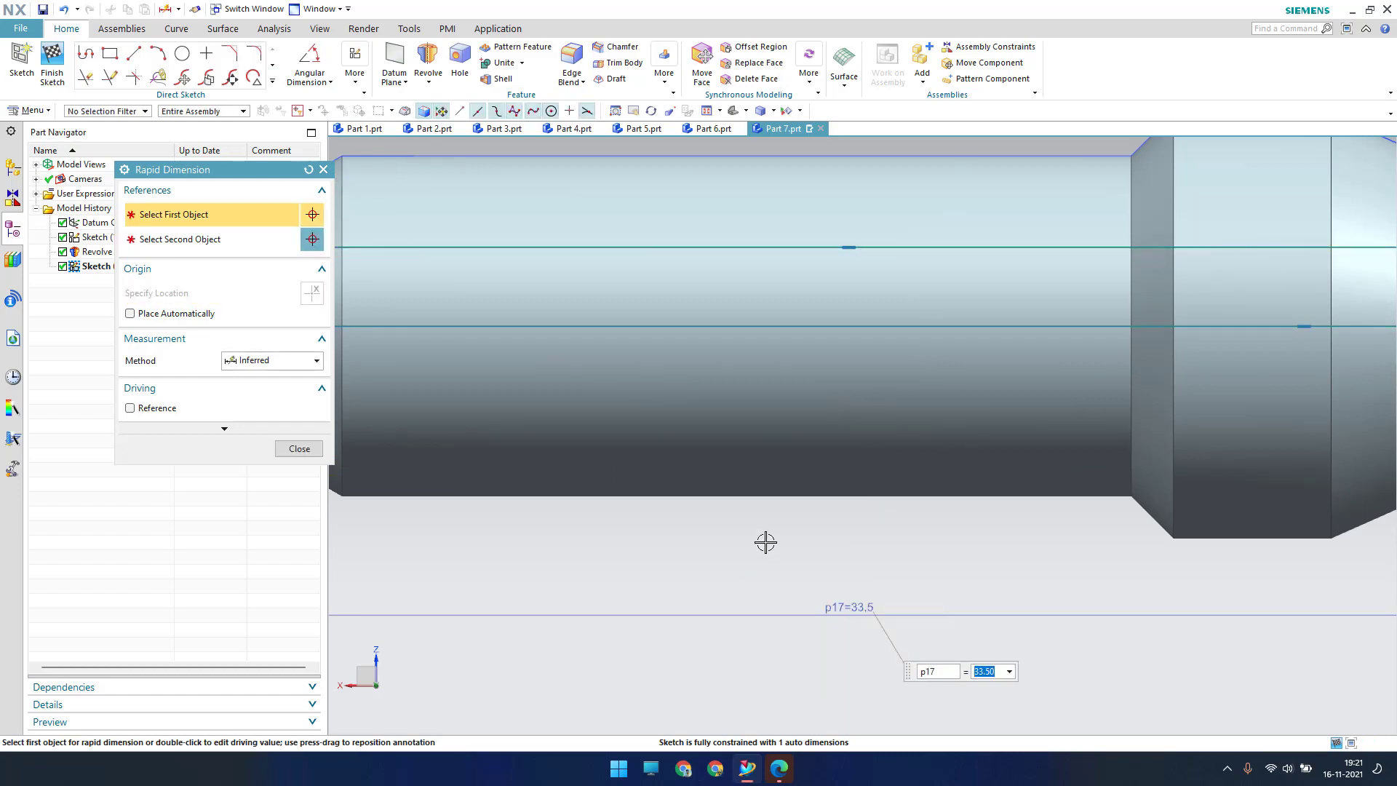
Dimension the angle between the short slanted line and the upper horizontal line and set it to 150°.
{"action": "scroll", "coordinate": [766, 542], "scroll_direction": "down", "scroll_amount": 3}
{"action": "scroll", "coordinate": [1145, 548], "scroll_direction": "down", "scroll_amount": 2}
{"action": "scroll", "coordinate": [1183, 514], "scroll_direction": "up", "scroll_amount": 1}
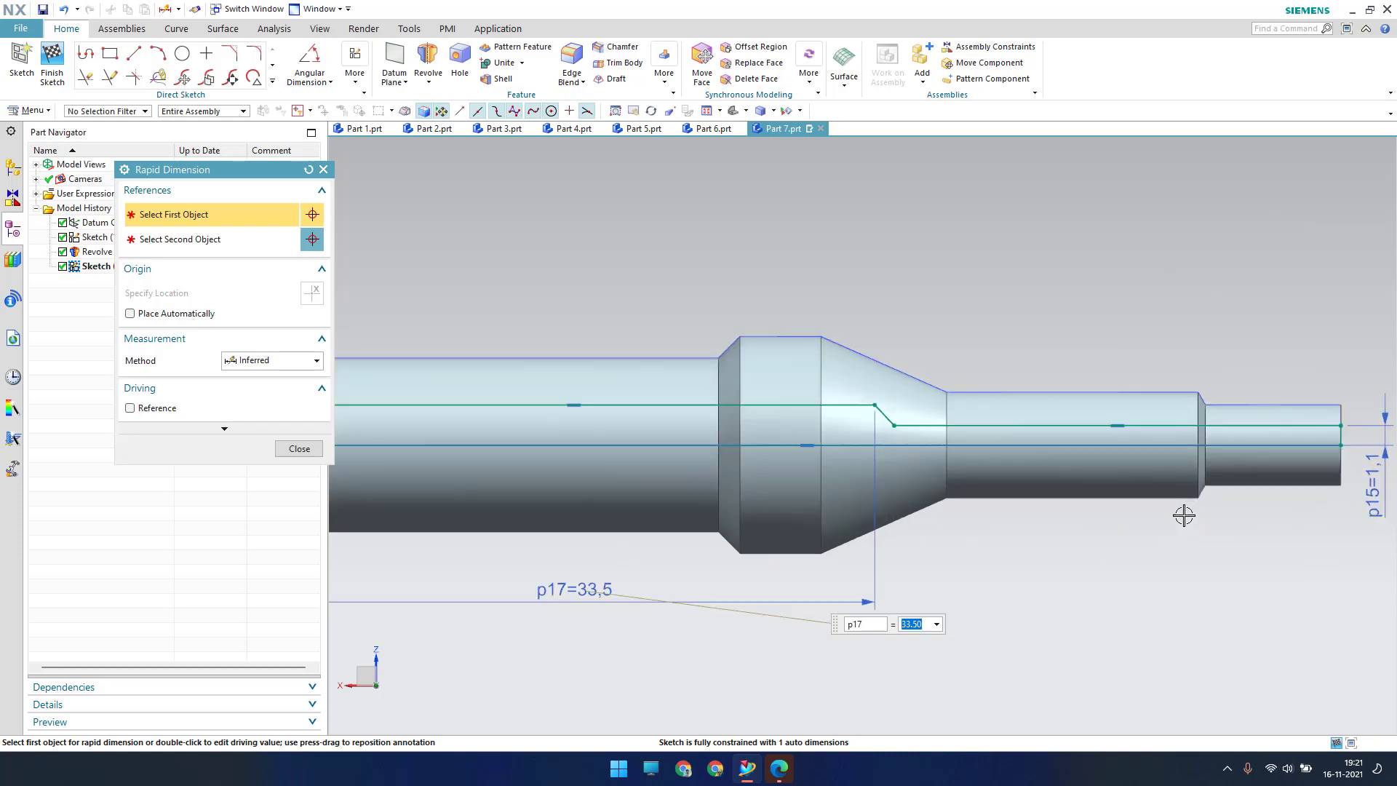
{"action": "scroll", "coordinate": [1184, 514], "scroll_direction": "up", "scroll_amount": 3}
{"action": "scroll", "coordinate": [610, 372], "scroll_direction": "up", "scroll_amount": 2}
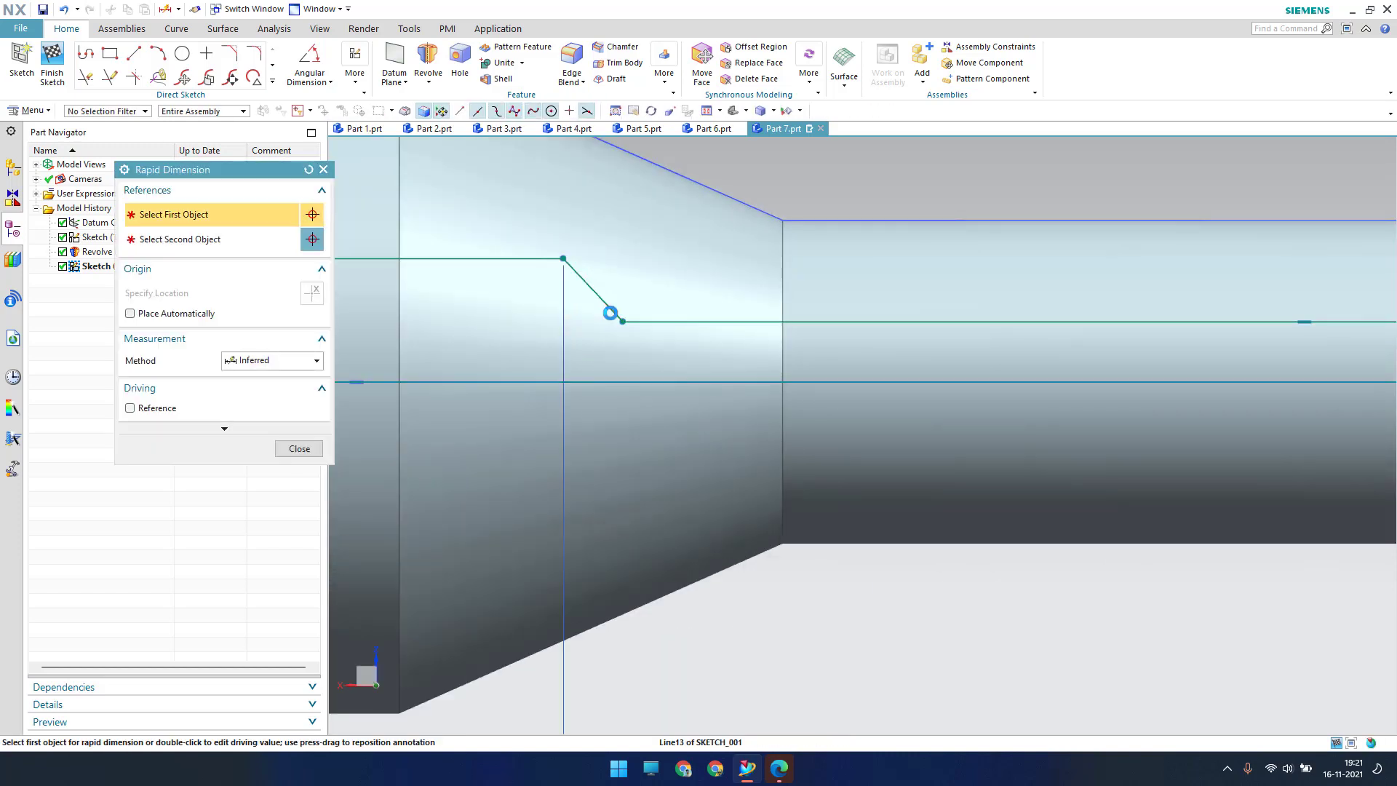
{"action": "left_click", "coordinate": [611, 314]}
{"action": "left_click", "coordinate": [547, 259]}
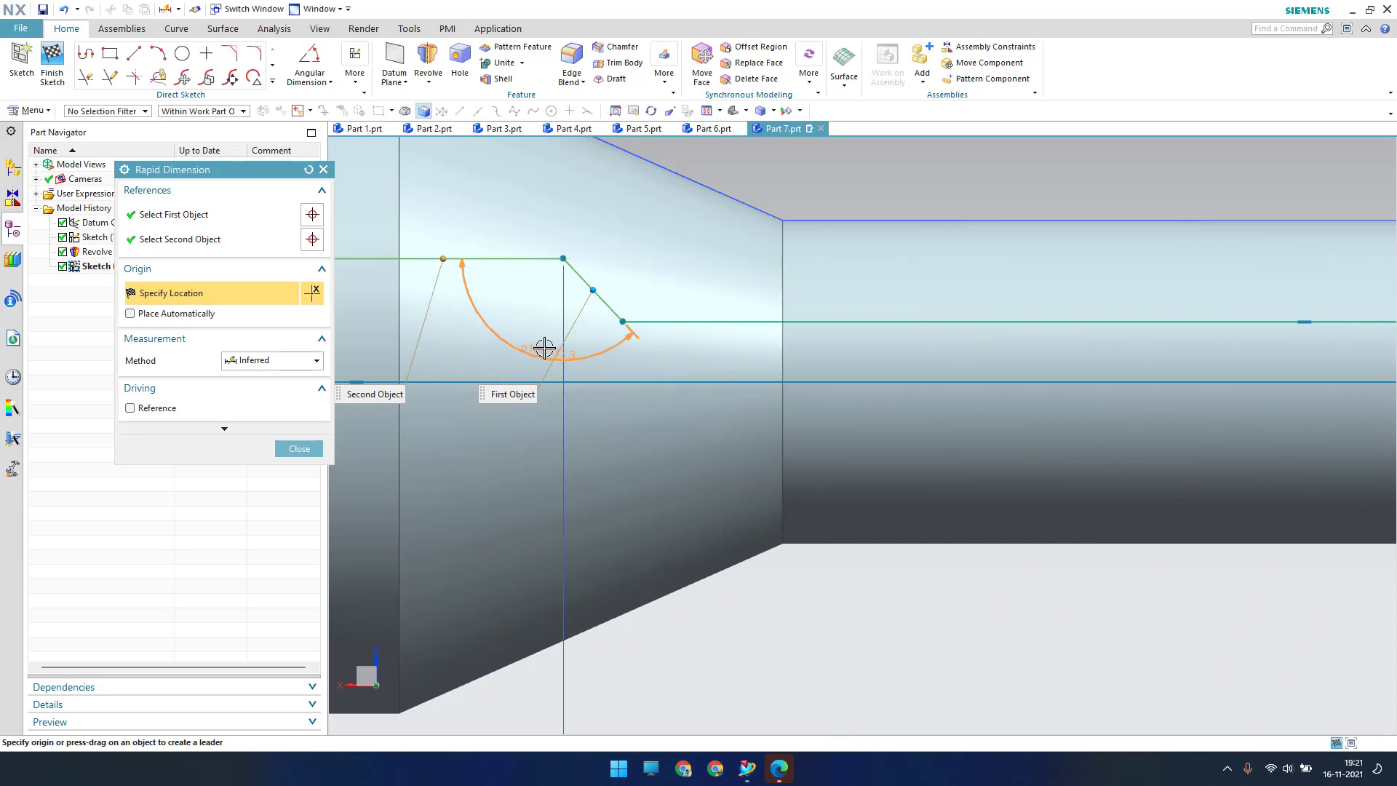
{"action": "left_click", "coordinate": [524, 392]}
{"action": "type", "text": "150"}
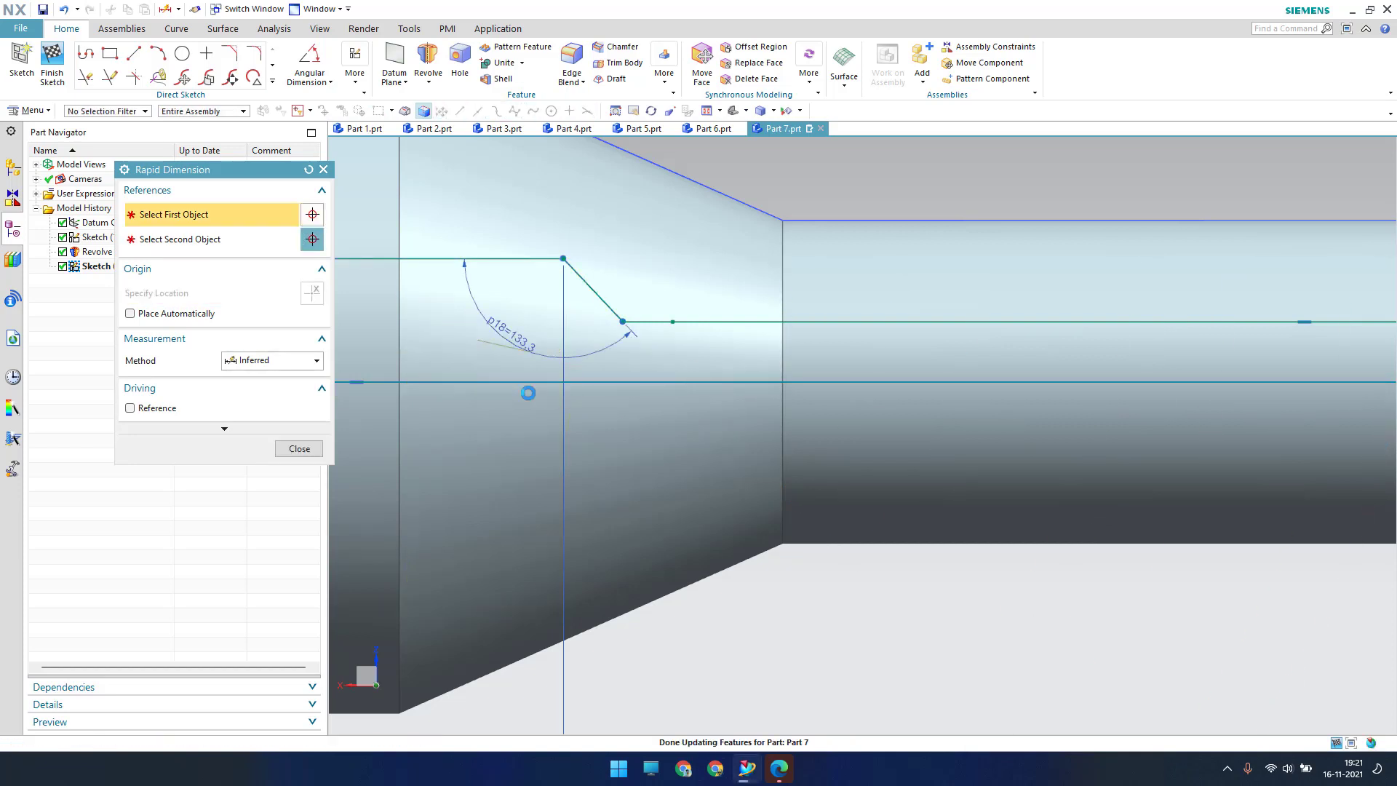
{"action": "key", "text": "Return"}
{"action": "middle_click", "coordinate": [531, 393]}
{"action": "scroll", "coordinate": [883, 234], "scroll_direction": "down", "scroll_amount": 3}
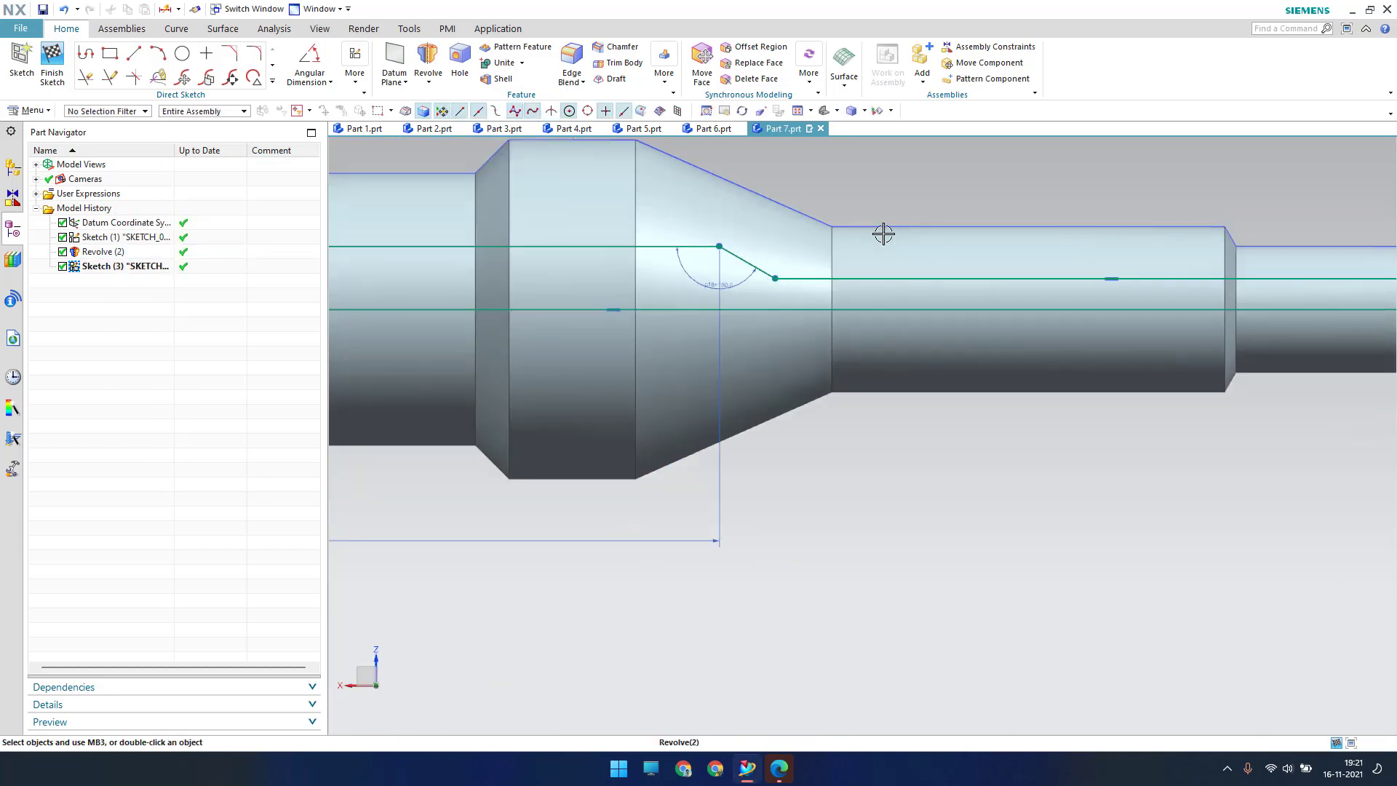
{"action": "scroll", "coordinate": [840, 371], "scroll_direction": "down", "scroll_amount": 2}
{"action": "middle_click_drag", "start_coordinate": [840, 371], "coordinate": [986, 422], "text": "shift"}
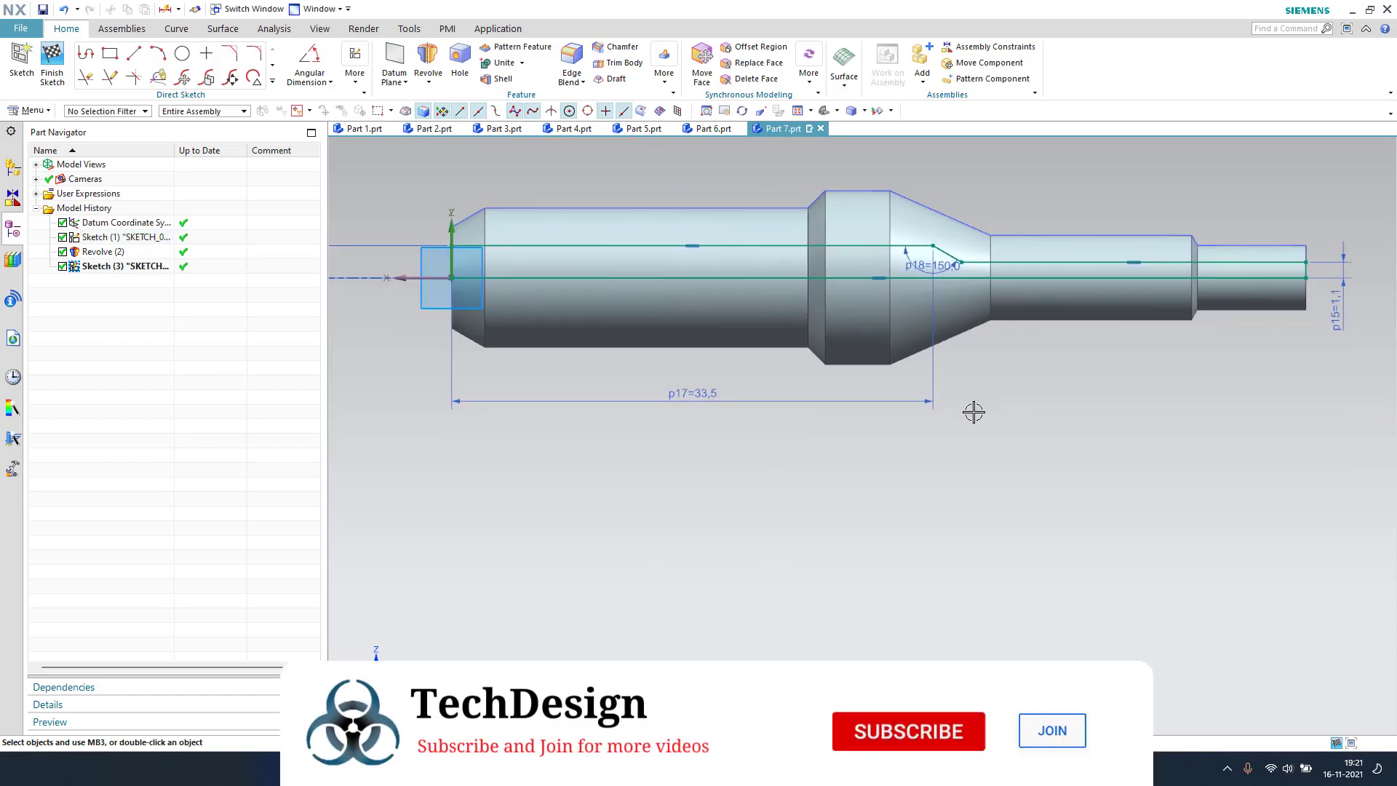
Sketch a small rectangle about 1 mm wide into the body, starting on its upper outline just past the thick end's chamfer.
{"action": "middle_click_drag", "start_coordinate": [476, 416], "coordinate": [598, 497], "text": "shift"}
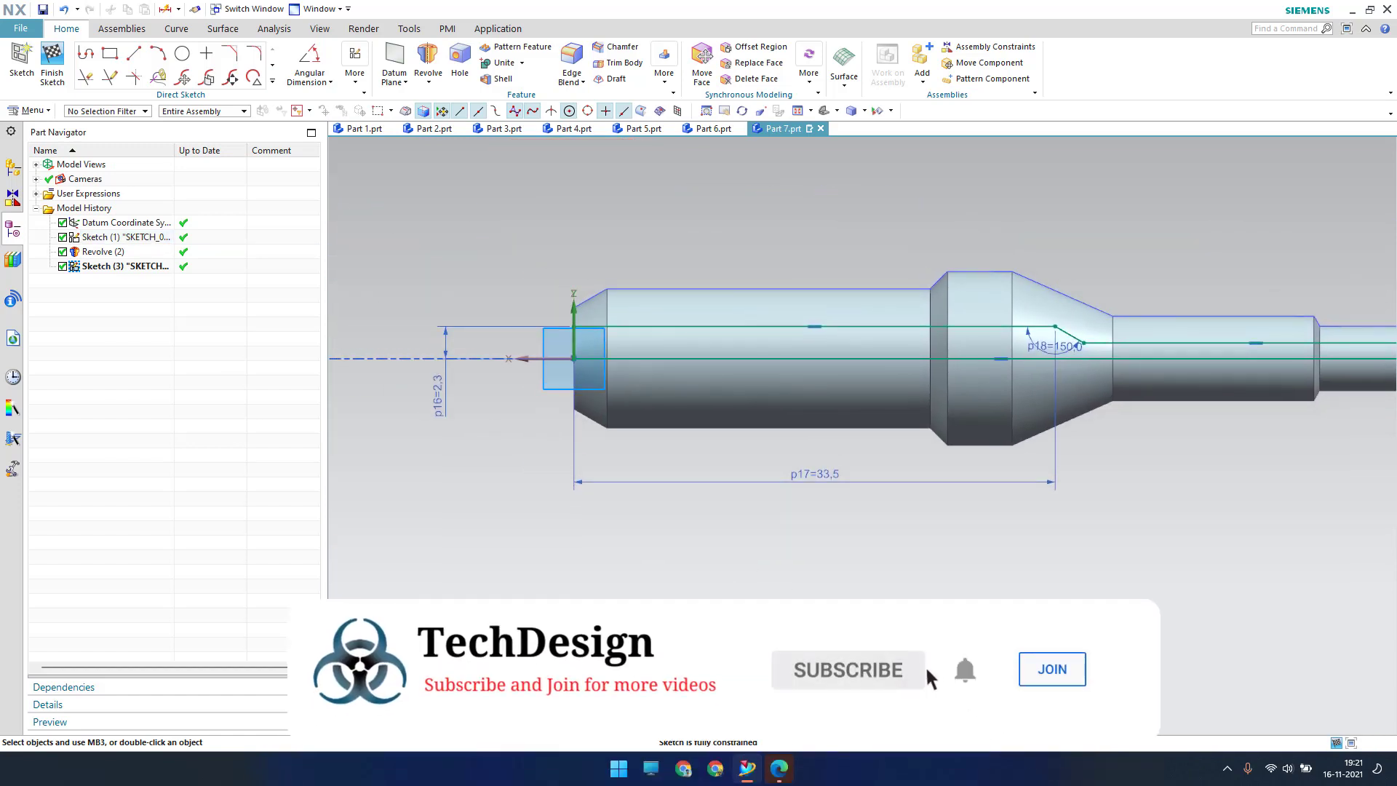
{"action": "scroll", "coordinate": [592, 446], "scroll_direction": "up", "scroll_amount": 2}
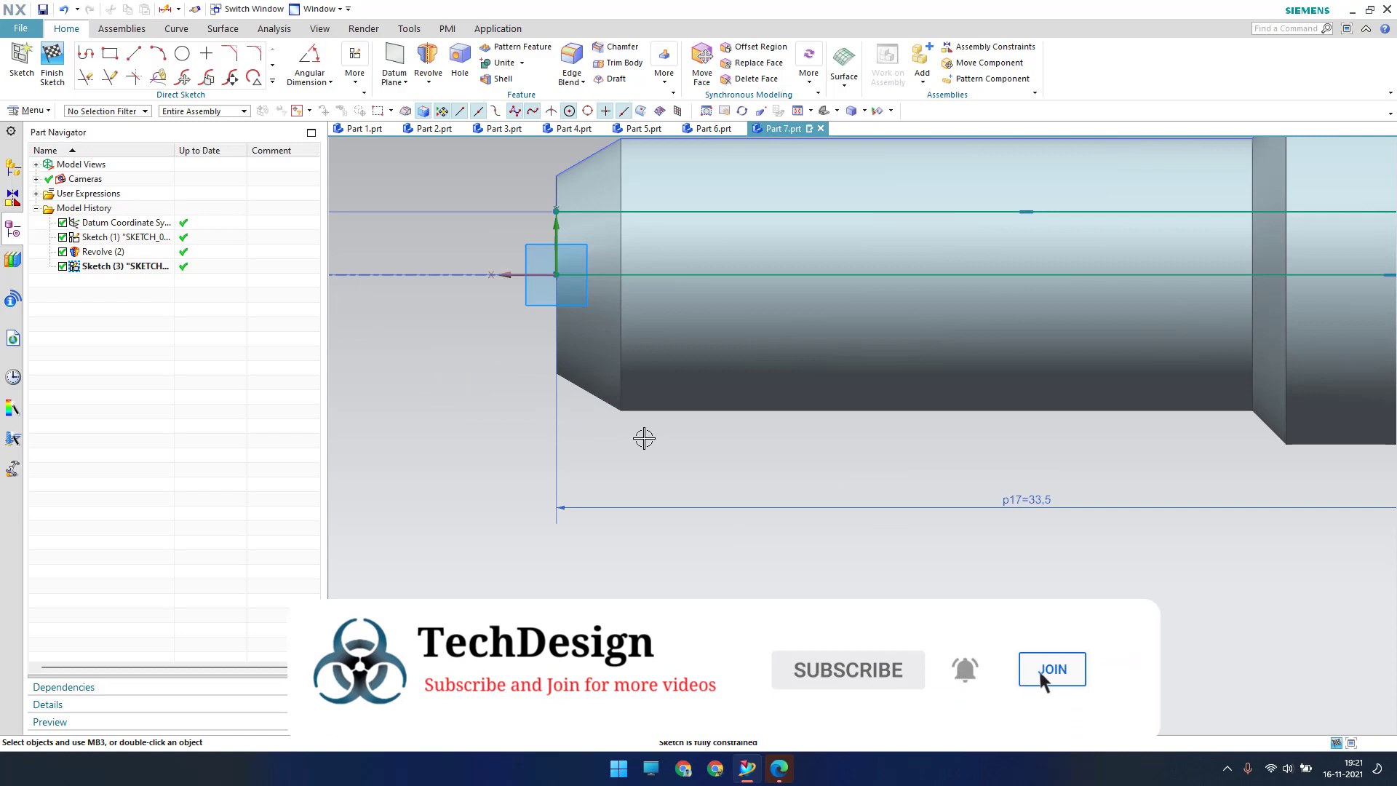
{"action": "scroll", "coordinate": [644, 438], "scroll_direction": "down", "scroll_amount": 2}
{"action": "middle_click_drag", "start_coordinate": [645, 443], "coordinate": [648, 514], "text": "shift"}
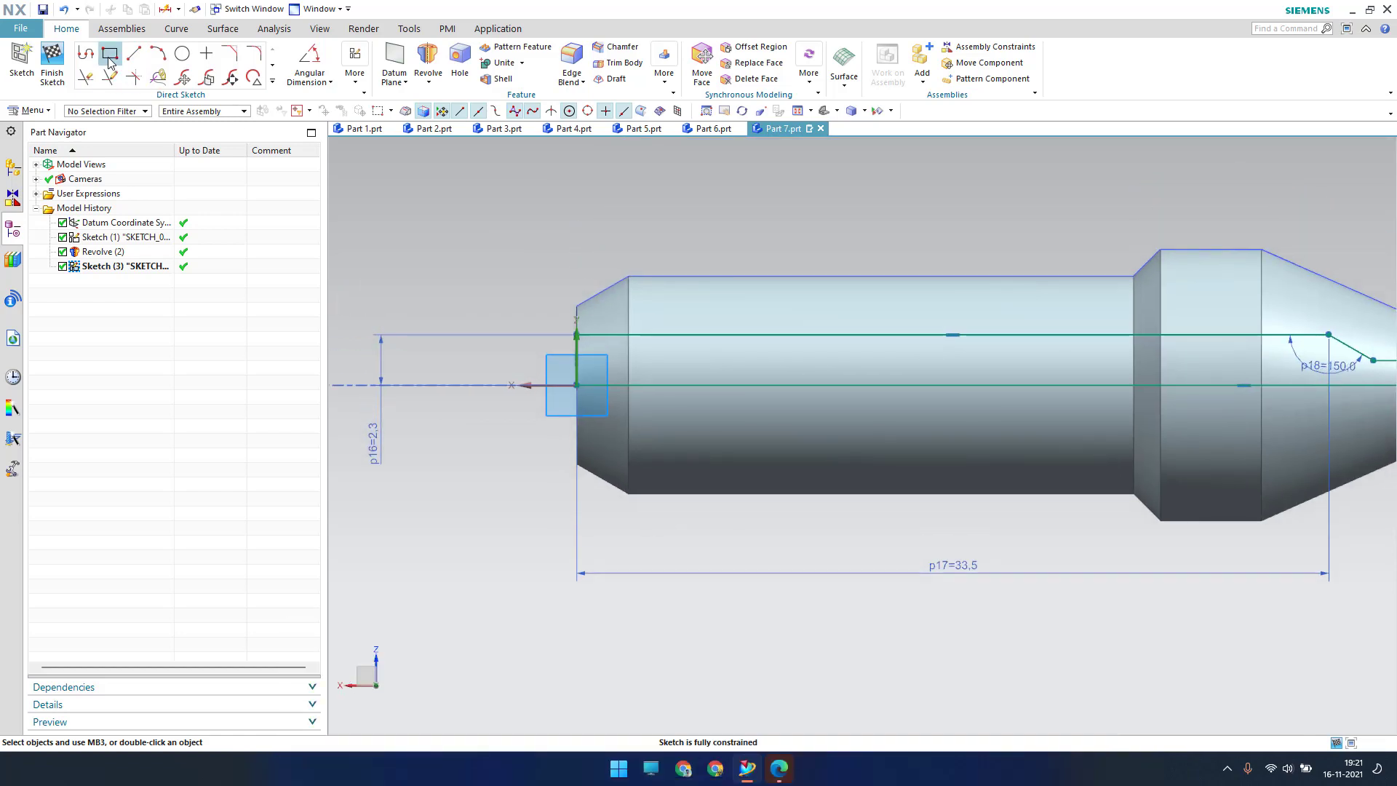
{"action": "left_click", "coordinate": [110, 56]}
{"action": "scroll", "coordinate": [571, 263], "scroll_direction": "down", "scroll_amount": 2}
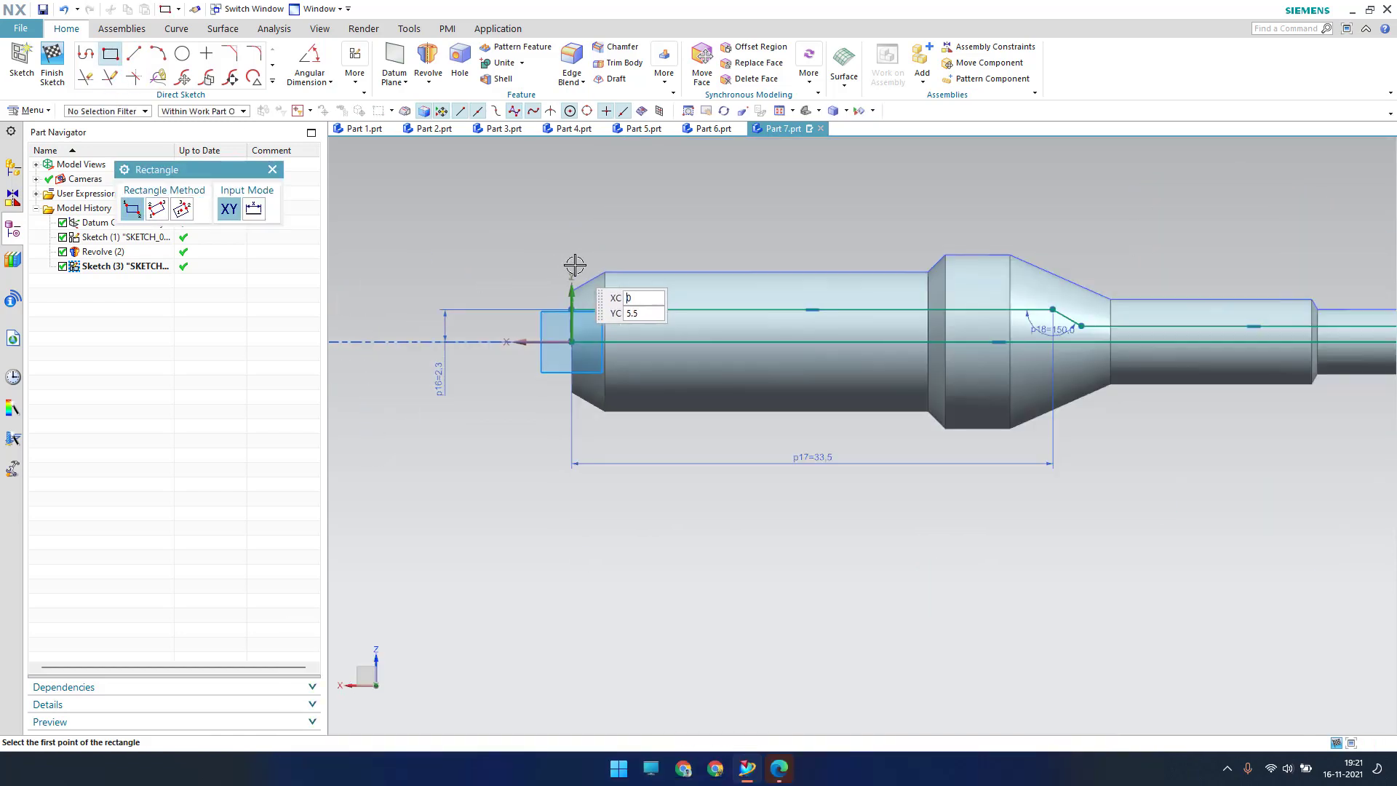
{"action": "scroll", "coordinate": [609, 277], "scroll_direction": "up", "scroll_amount": 3}
{"action": "scroll", "coordinate": [612, 287], "scroll_direction": "up", "scroll_amount": 2}
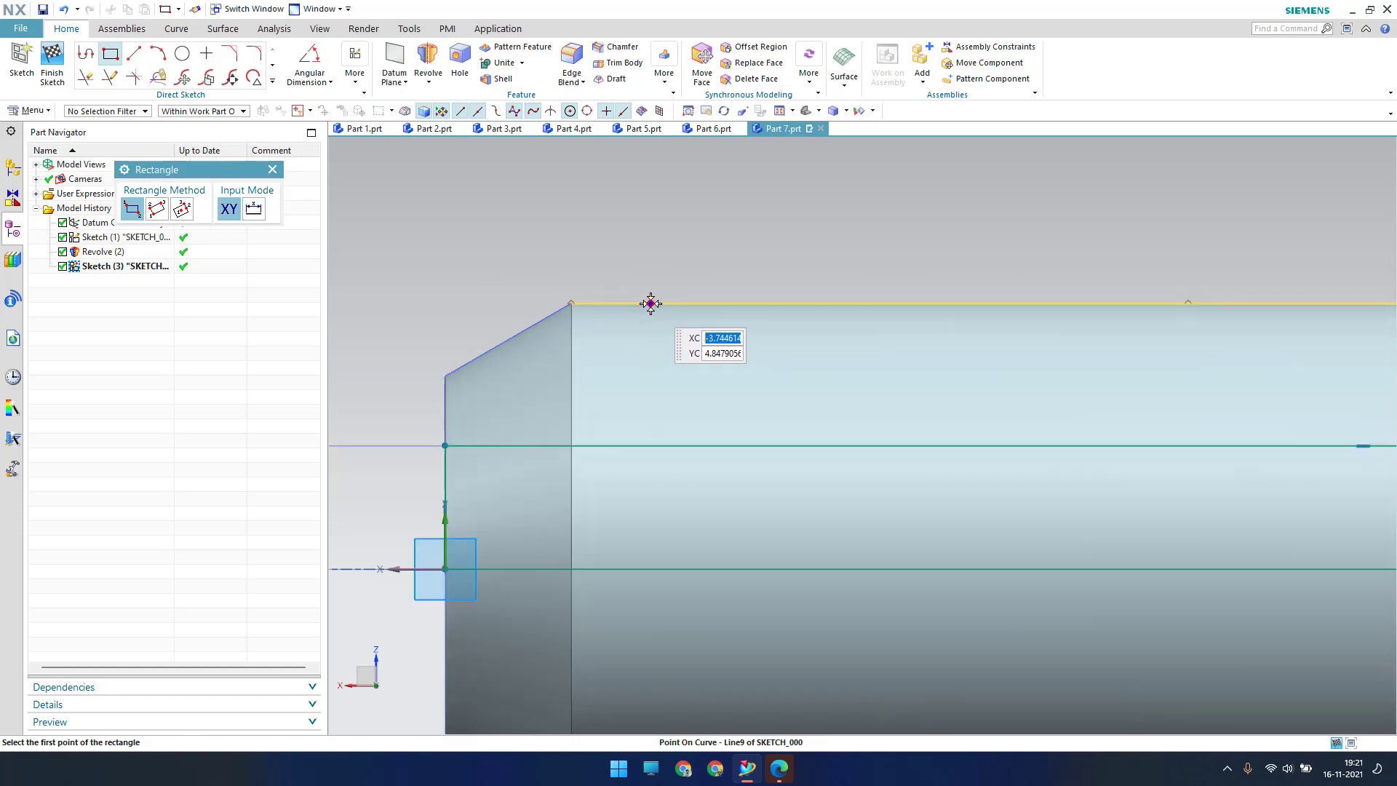
{"action": "left_click", "coordinate": [648, 303]}
{"action": "left_click", "coordinate": [707, 340]}
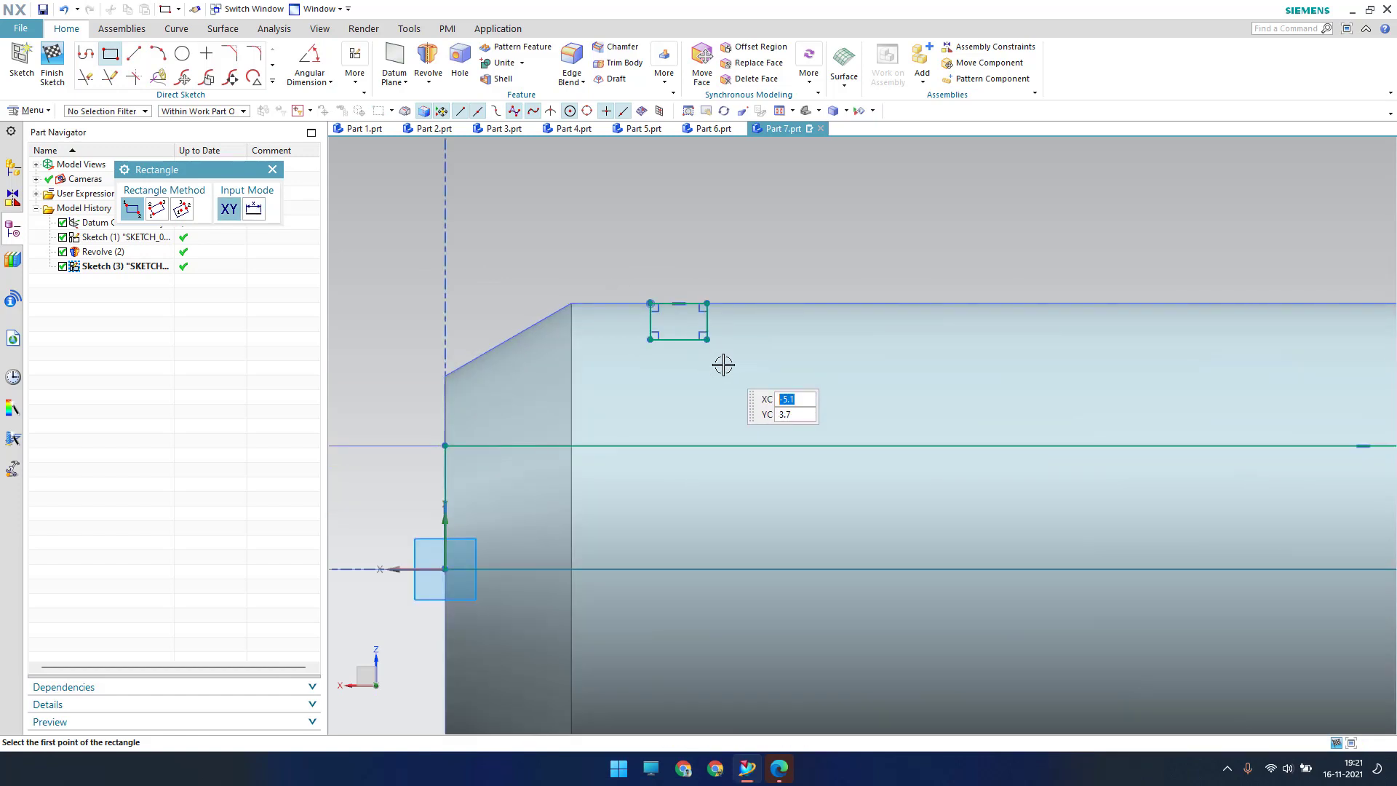
{"action": "key", "text": "Escape"}
Dimension the small rectangle's width and set it to 1.5 mm.
{"action": "key", "text": "d"}
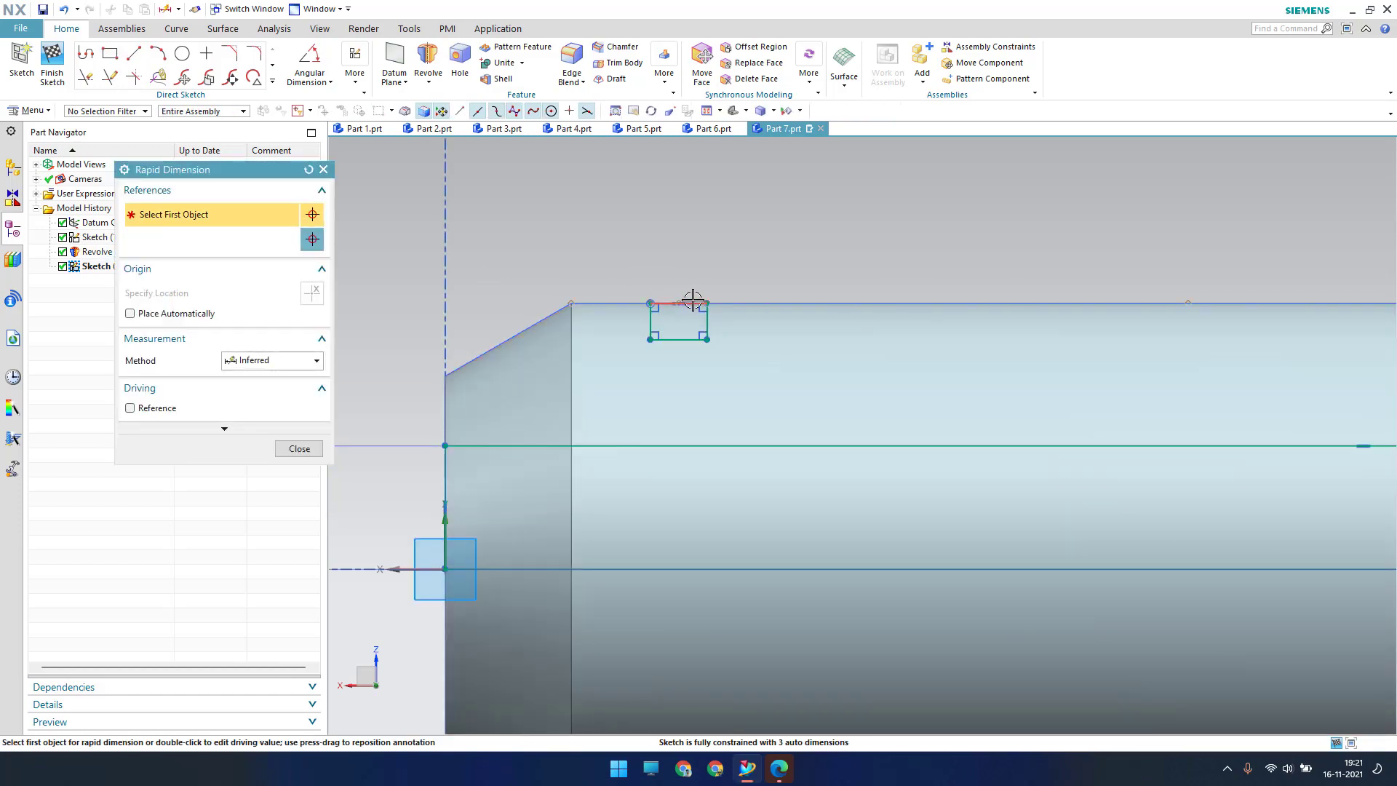
{"action": "left_click", "coordinate": [693, 301]}
{"action": "left_click", "coordinate": [651, 254]}
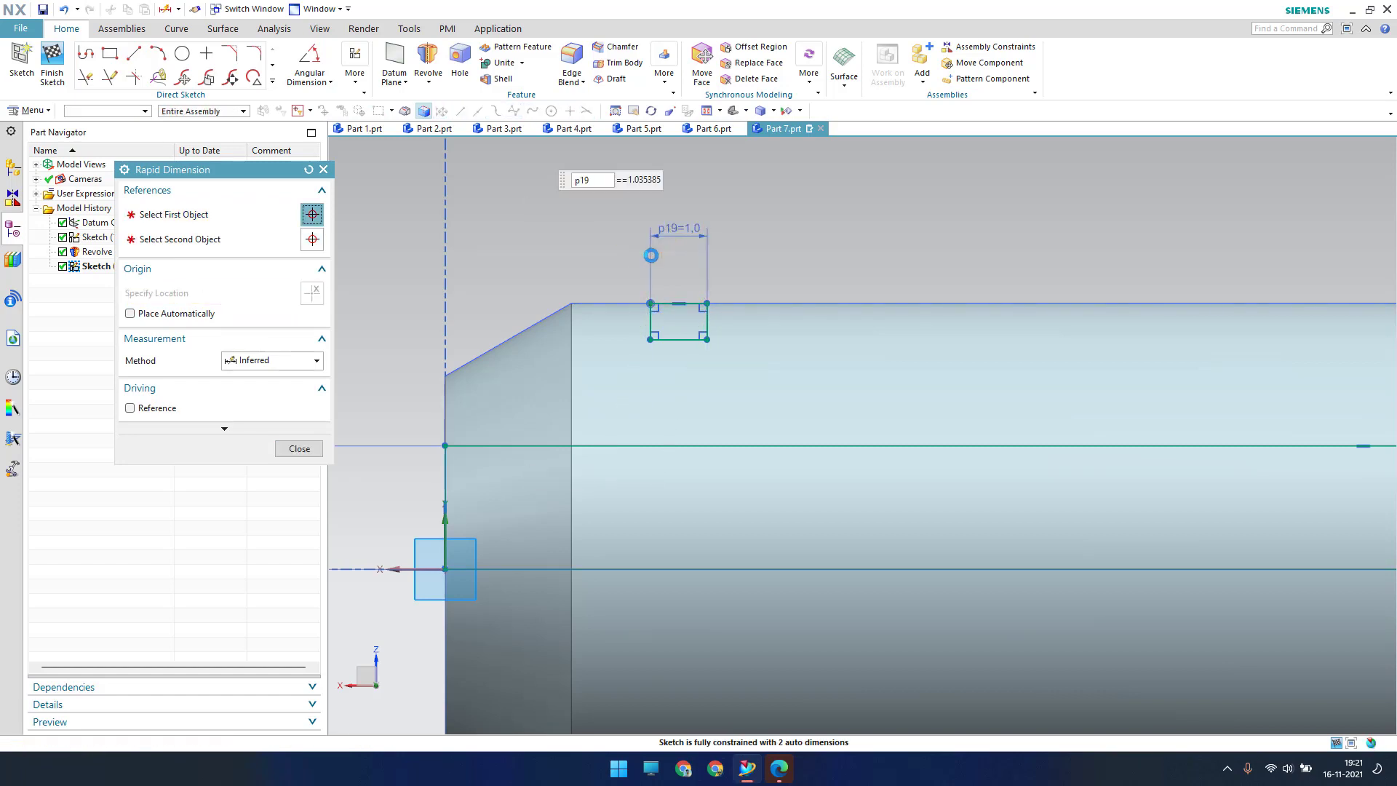
{"action": "type", "text": "1.5"}
{"action": "key", "text": "Return"}
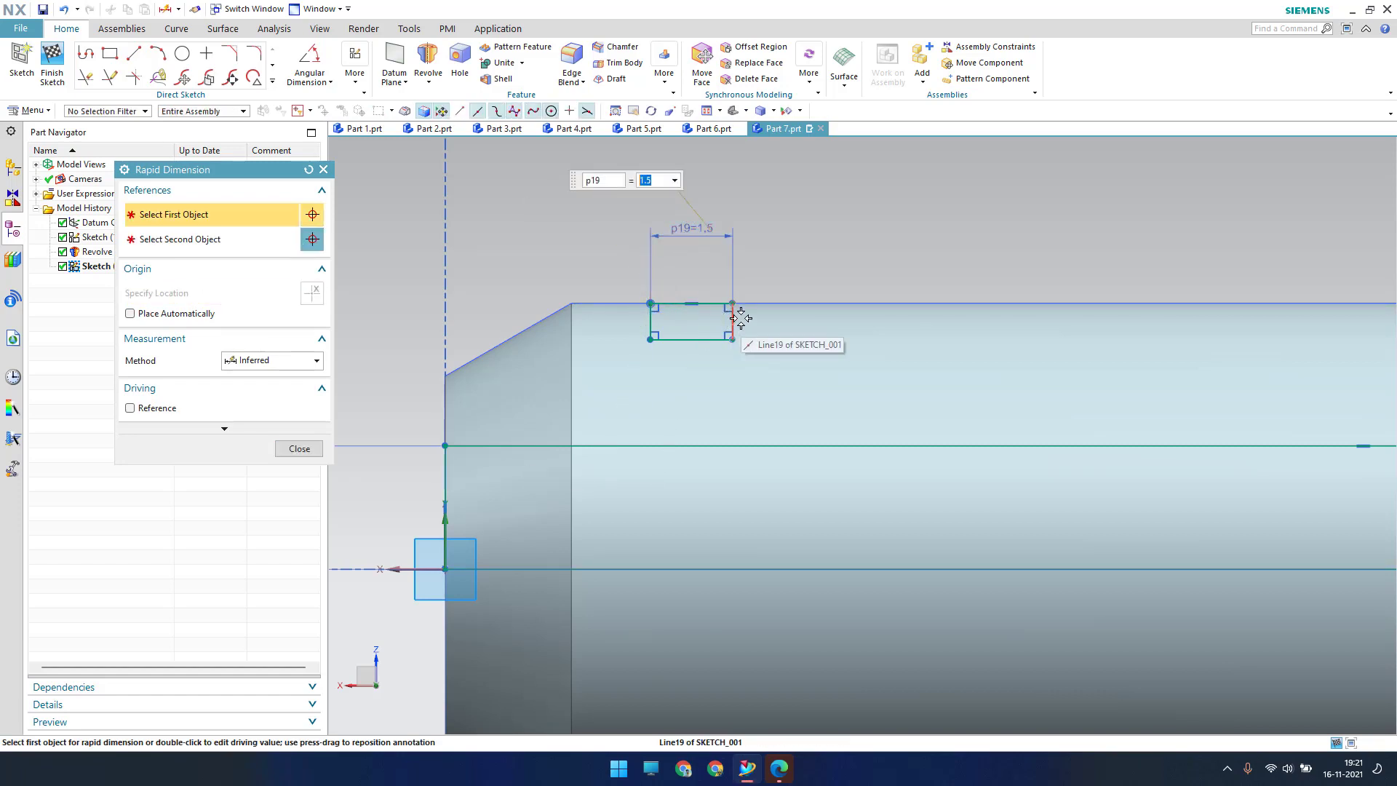
Dimension the small rectangle's depth and set it to 1 mm.
{"action": "left_click", "coordinate": [740, 318]}
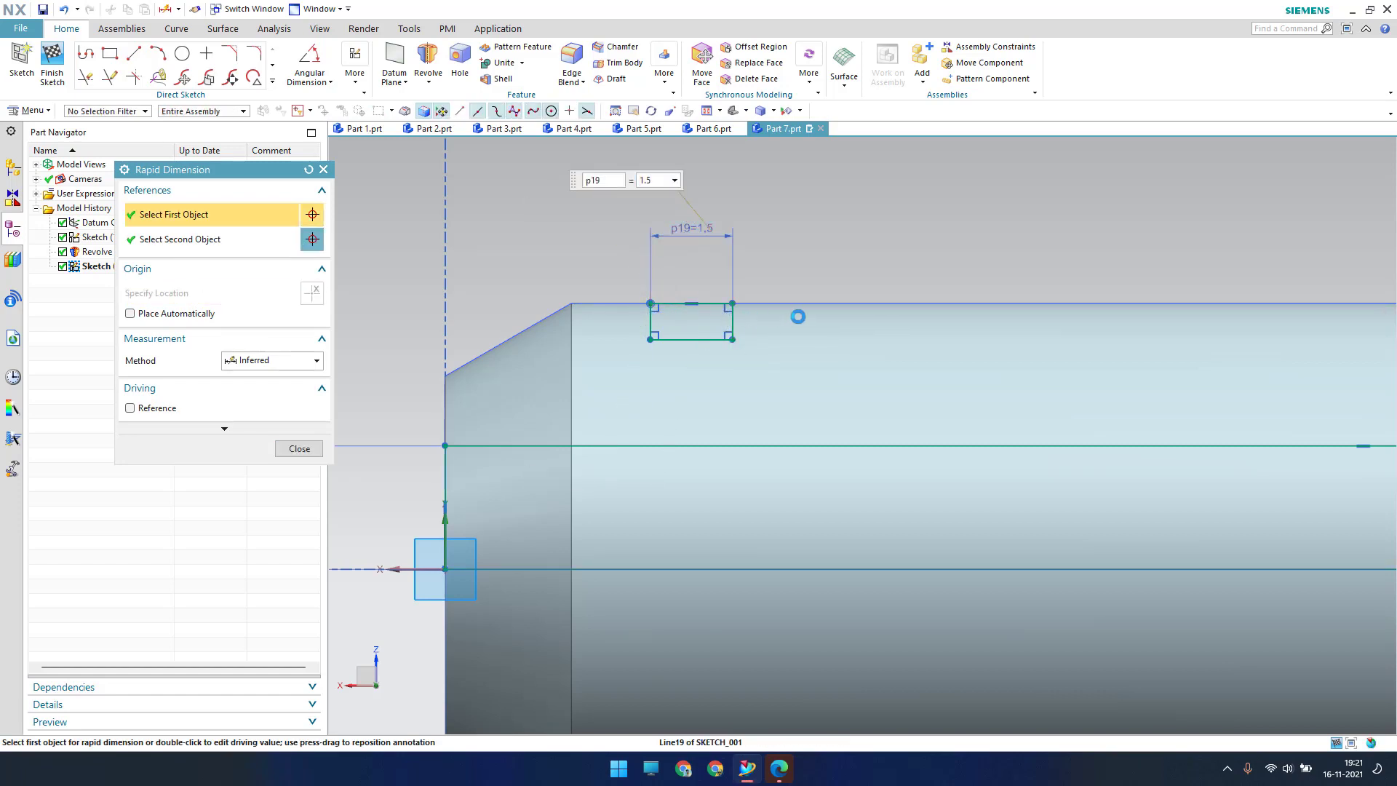
{"action": "left_click", "coordinate": [789, 390]}
{"action": "type", "text": "1"}
{"action": "key", "text": "Return"}
{"action": "key", "text": "Escape"}
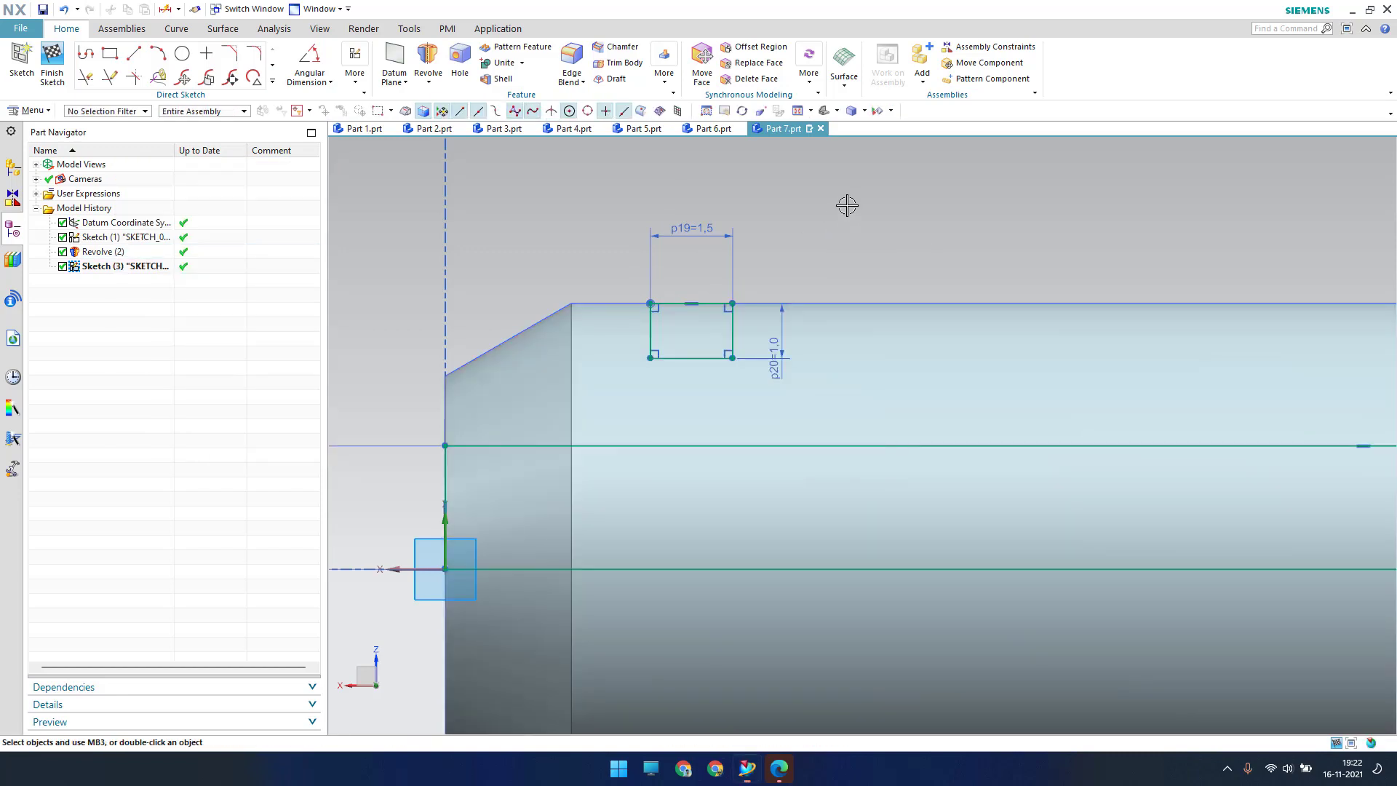
Dimension the distance from the sketch's vertical axis to the rectangle's nearer side and set it to 4 mm.
{"action": "key", "text": "d"}
{"action": "left_click", "coordinate": [650, 357]}
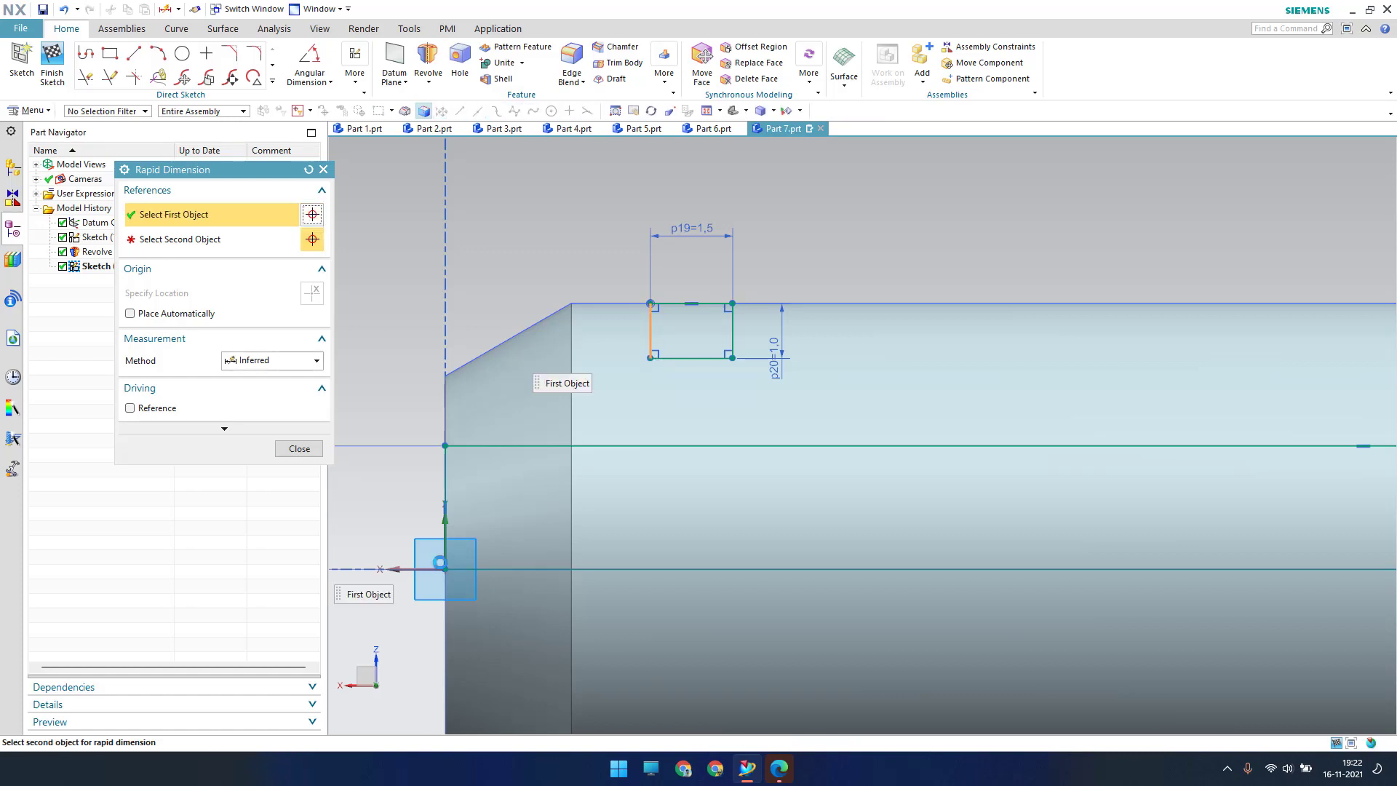
{"action": "left_click", "coordinate": [444, 534]}
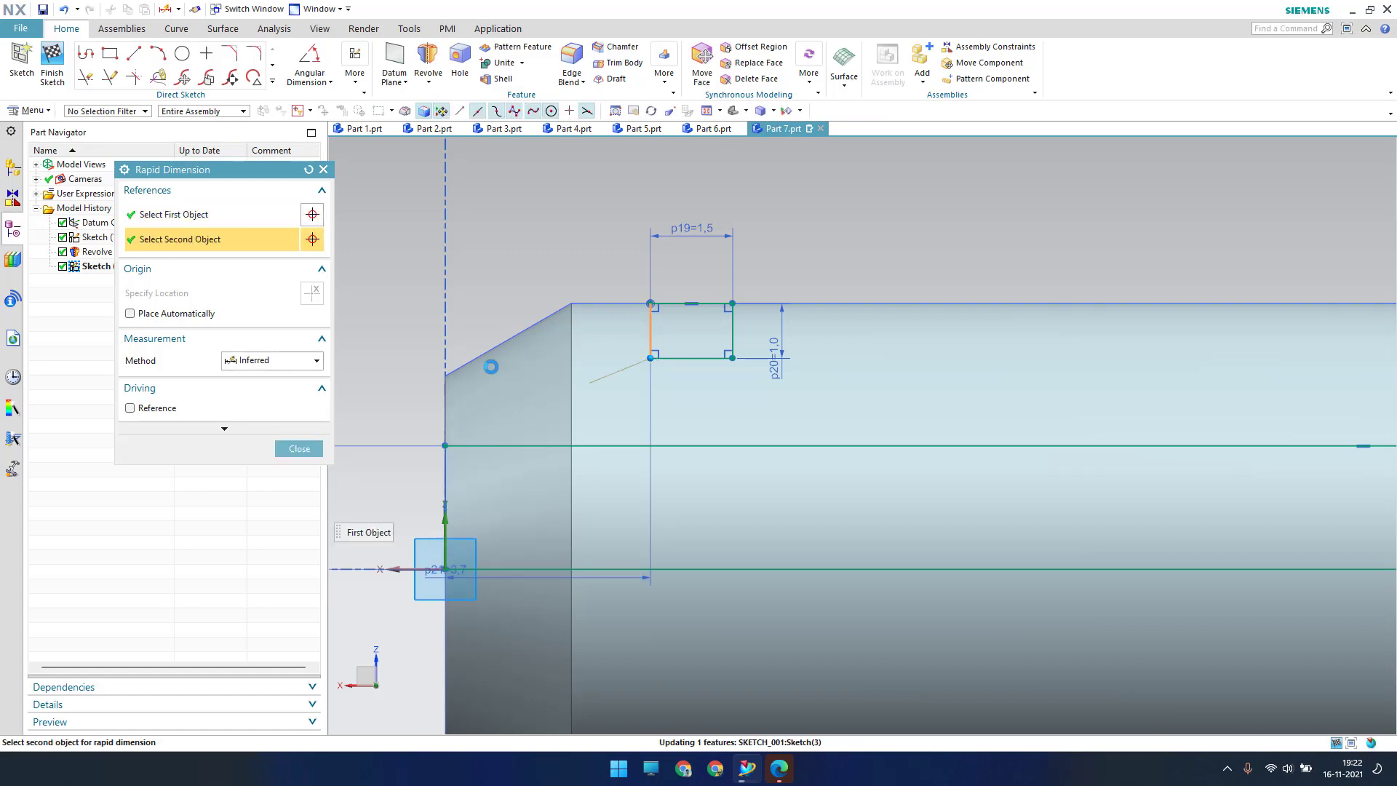
{"action": "left_click", "coordinate": [538, 230]}
{"action": "type", "text": "4"}
{"action": "key", "text": "Return"}
{"action": "key", "text": "Escape"}
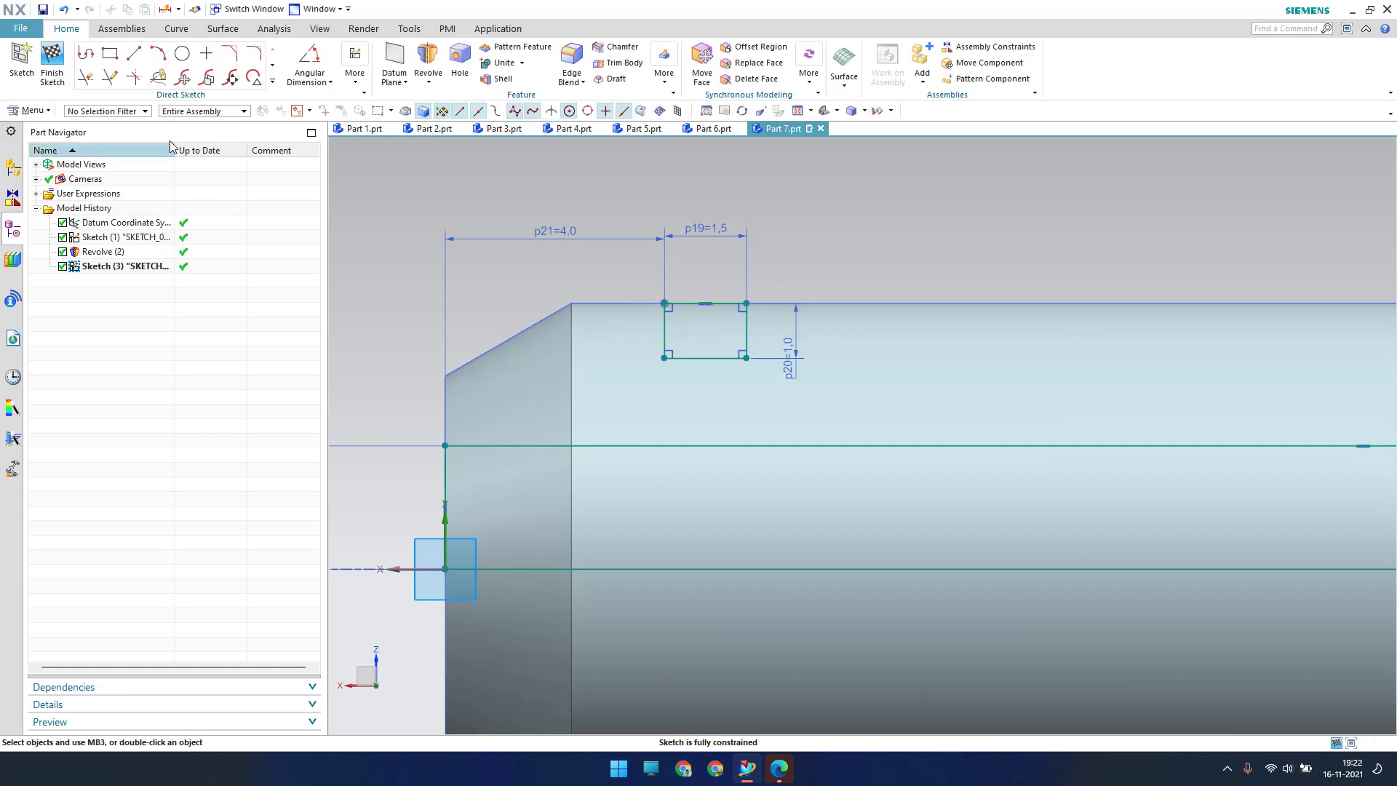
Pattern the rectangle's four lines linearly along the body's upper outline toward the thin end, with count 4 and pitch distance 3 mm.
{"action": "left_click", "coordinate": [272, 80]}
{"action": "left_click", "coordinate": [208, 174]}
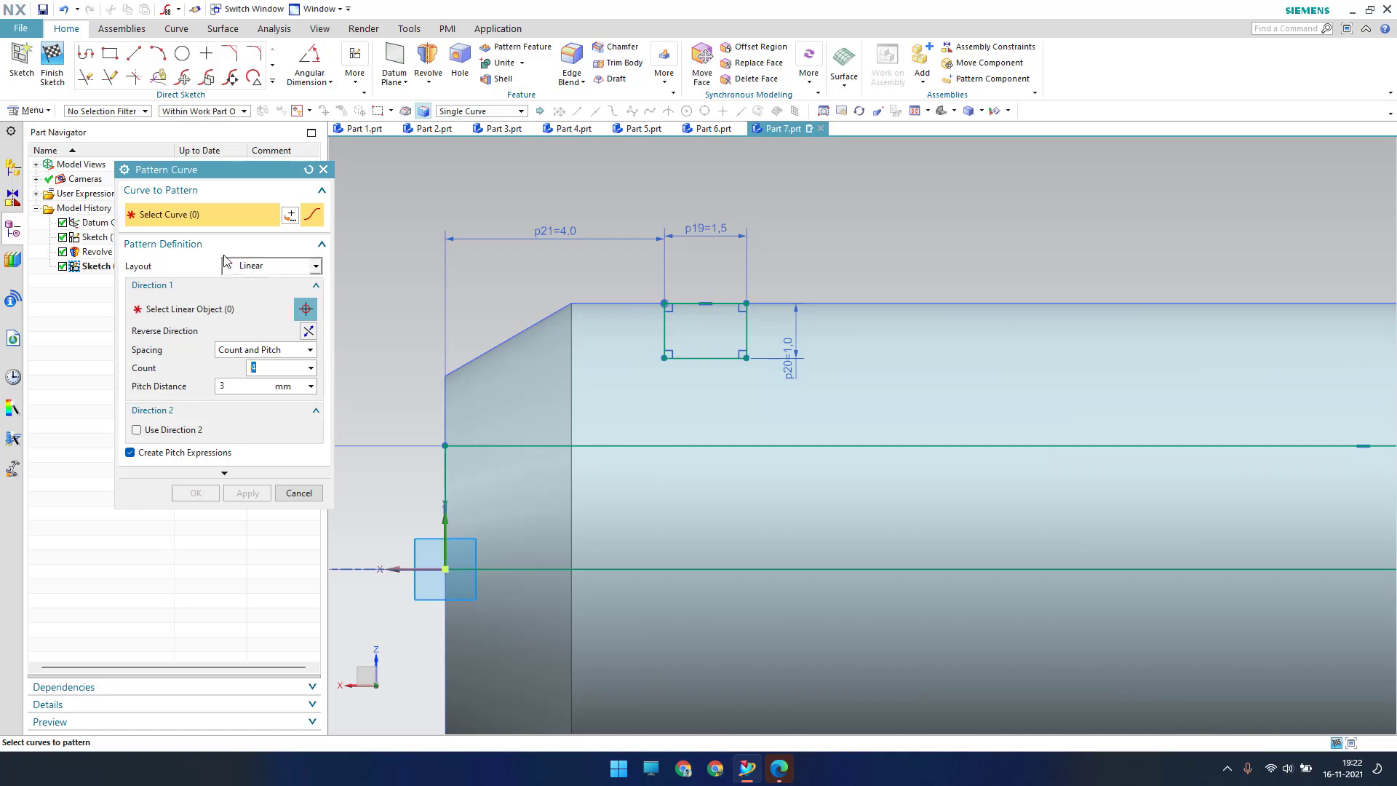
{"action": "left_click", "coordinate": [680, 300]}
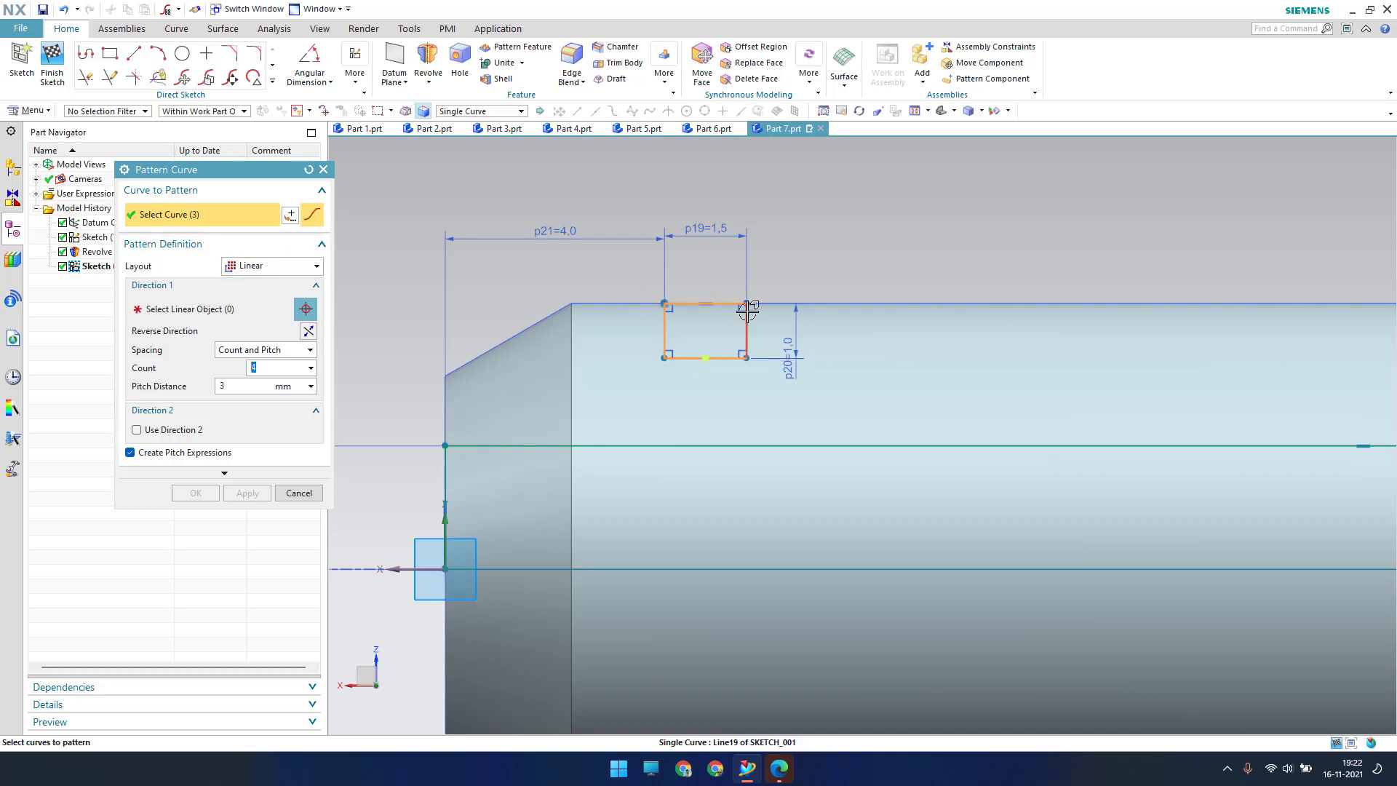
{"action": "left_click", "coordinate": [204, 317]}
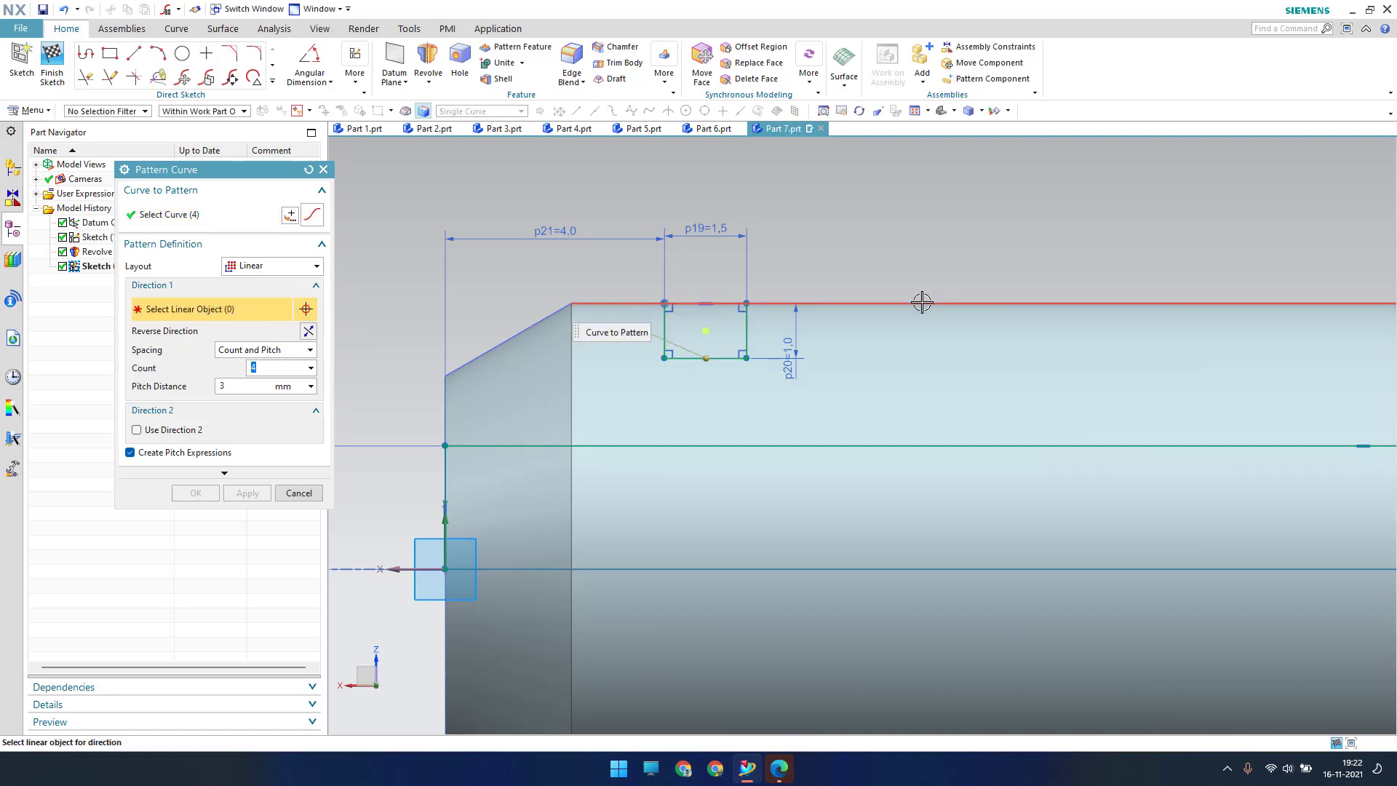
{"action": "left_click", "coordinate": [922, 302]}
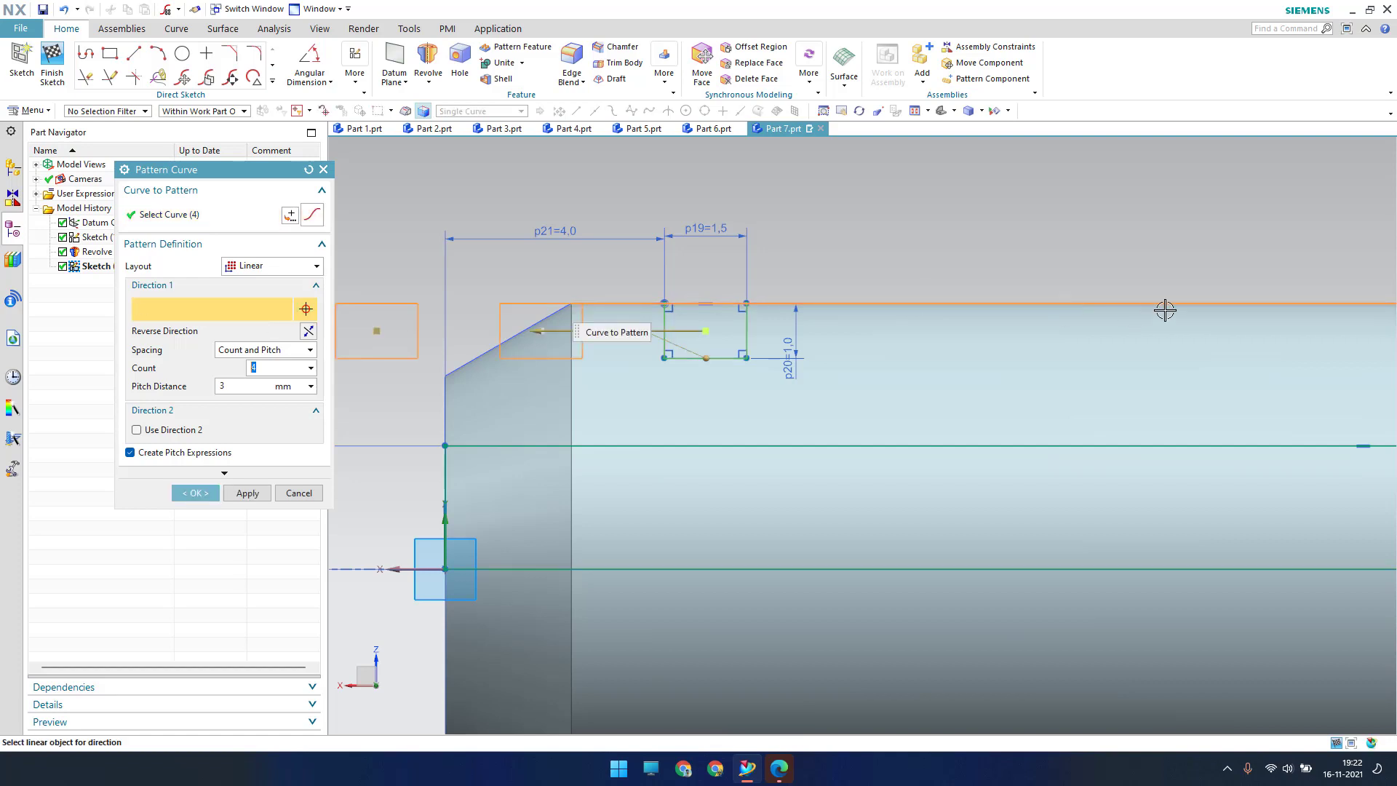
{"action": "left_click", "coordinate": [534, 335]}
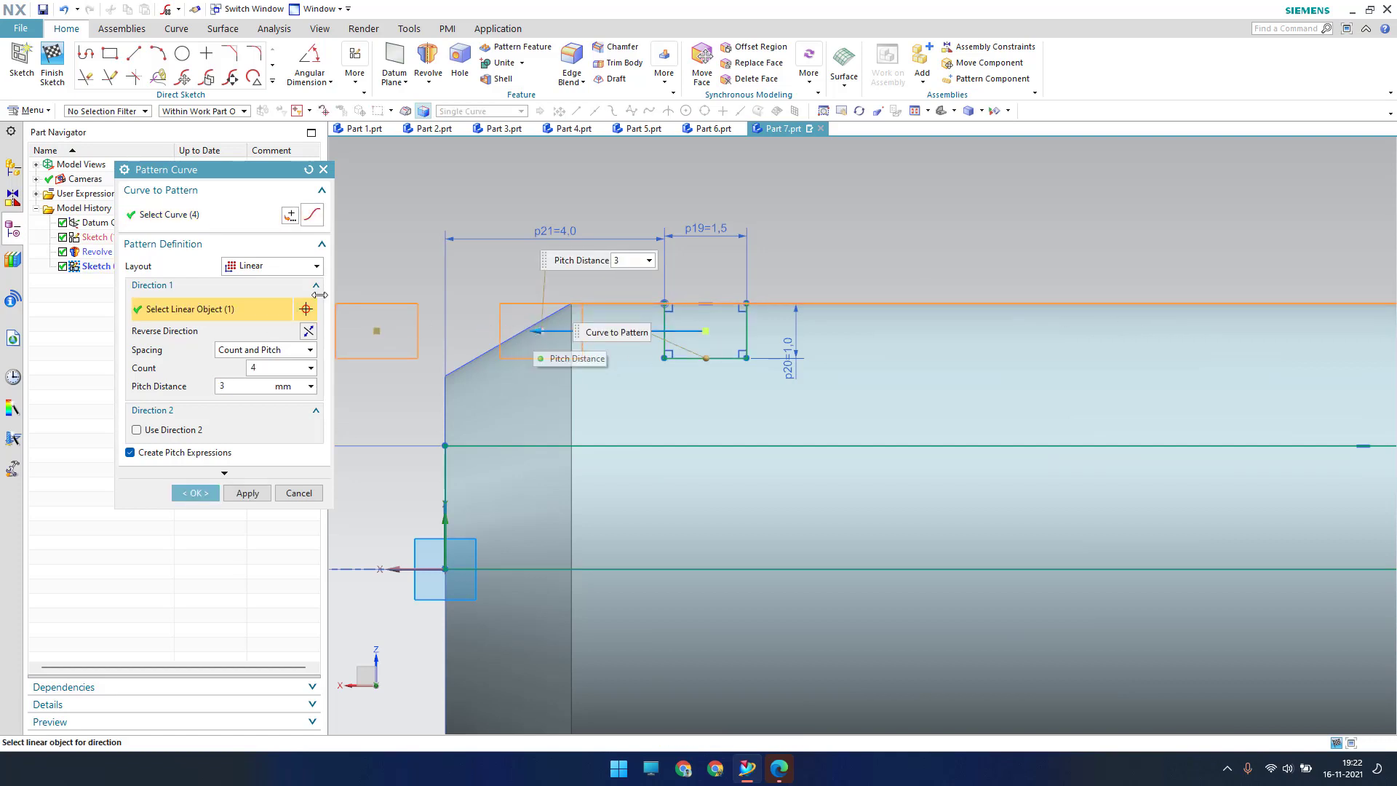
{"action": "left_click", "coordinate": [306, 332]}
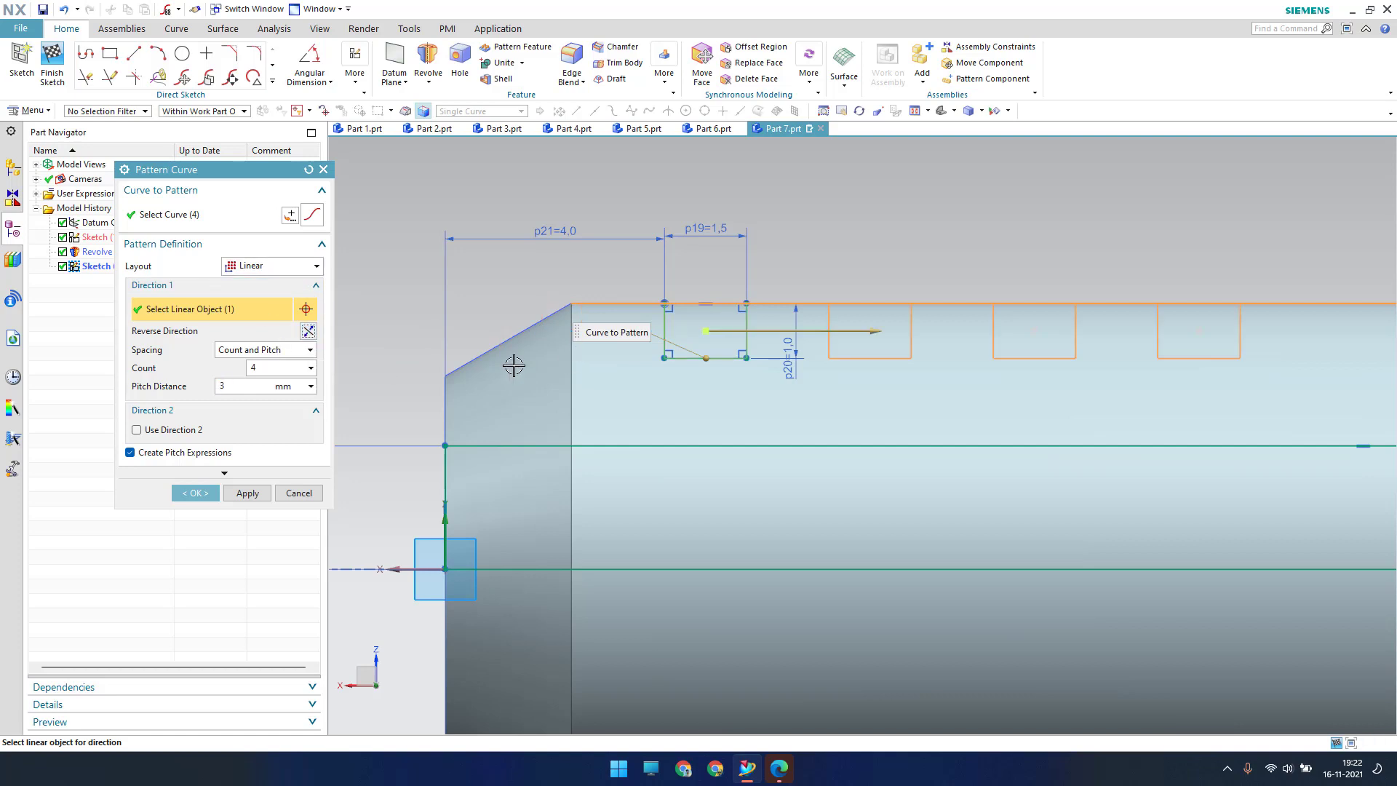
{"action": "scroll", "coordinate": [481, 365], "scroll_direction": "down", "scroll_amount": 2}
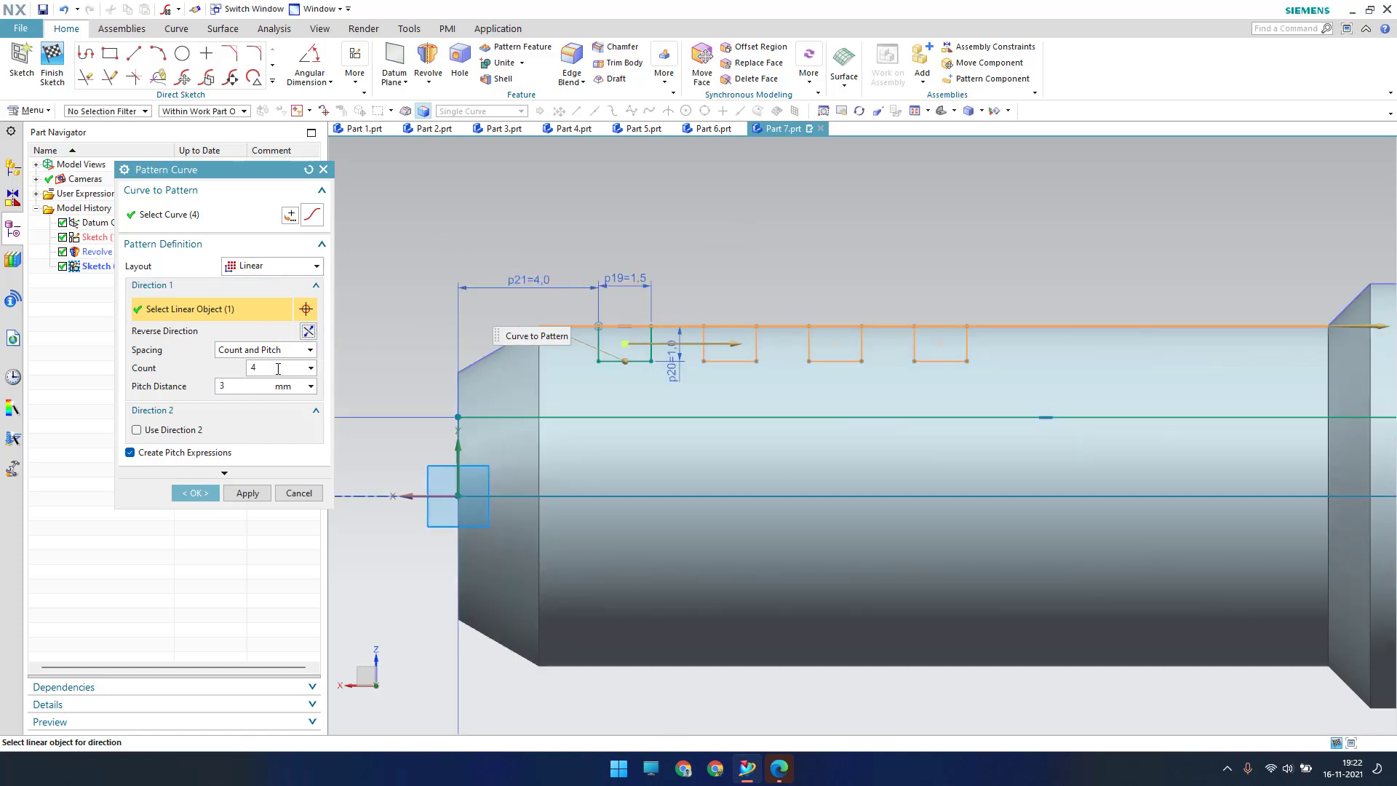
{"action": "left_click", "coordinate": [233, 383]}
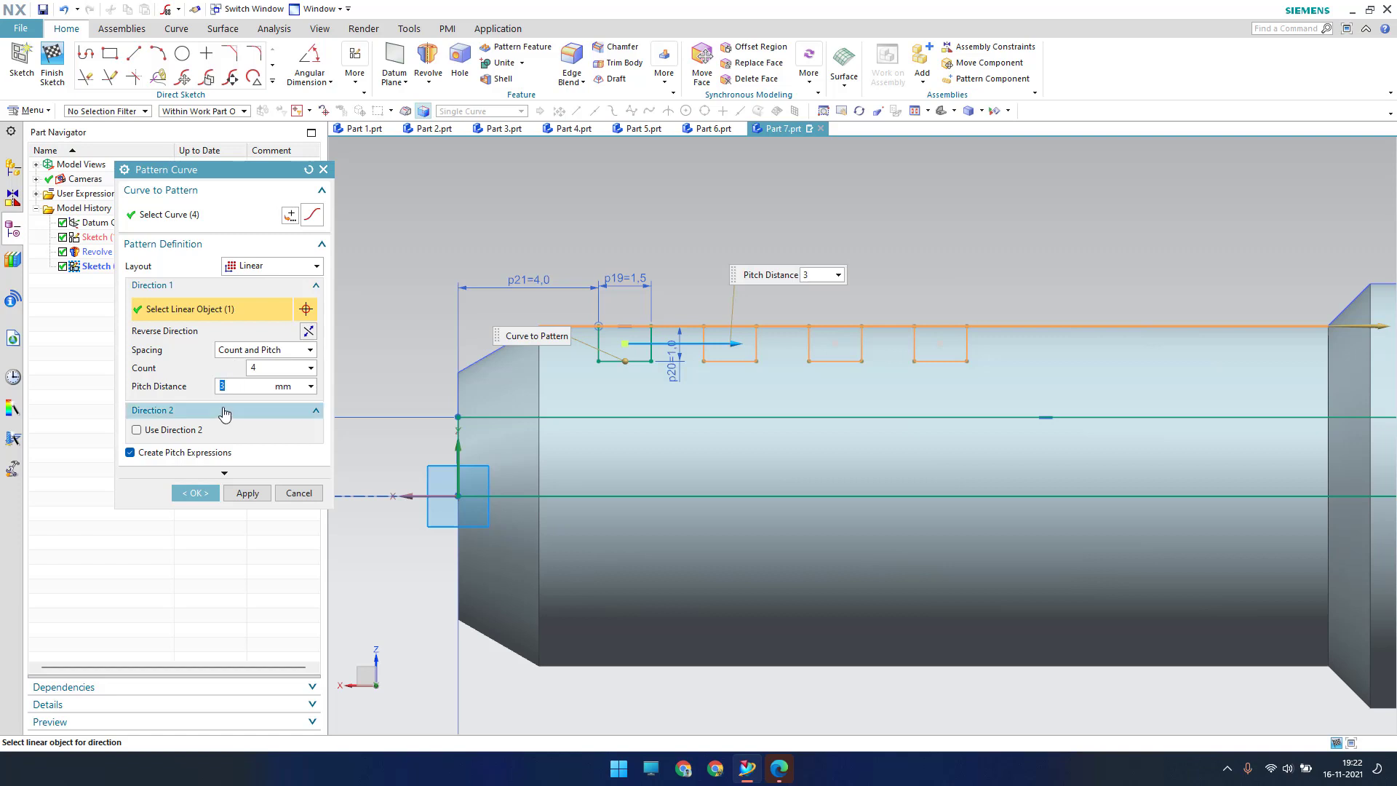
{"action": "left_click", "coordinate": [191, 494]}
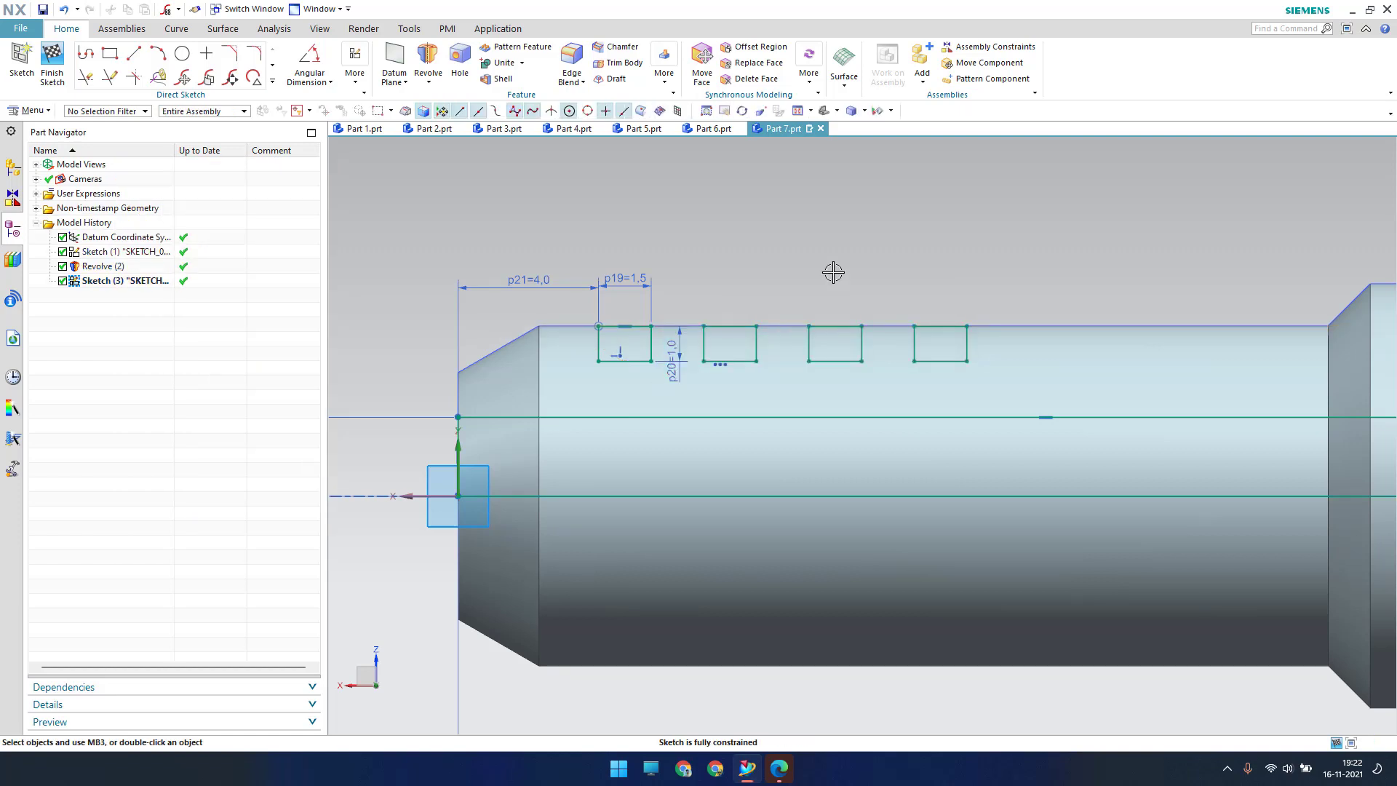
Finish the sketch and revolve it 360° about the X axis through the origin, subtracting the bore and grooves from the body.
{"action": "scroll", "coordinate": [833, 272], "scroll_direction": "down", "scroll_amount": 2}
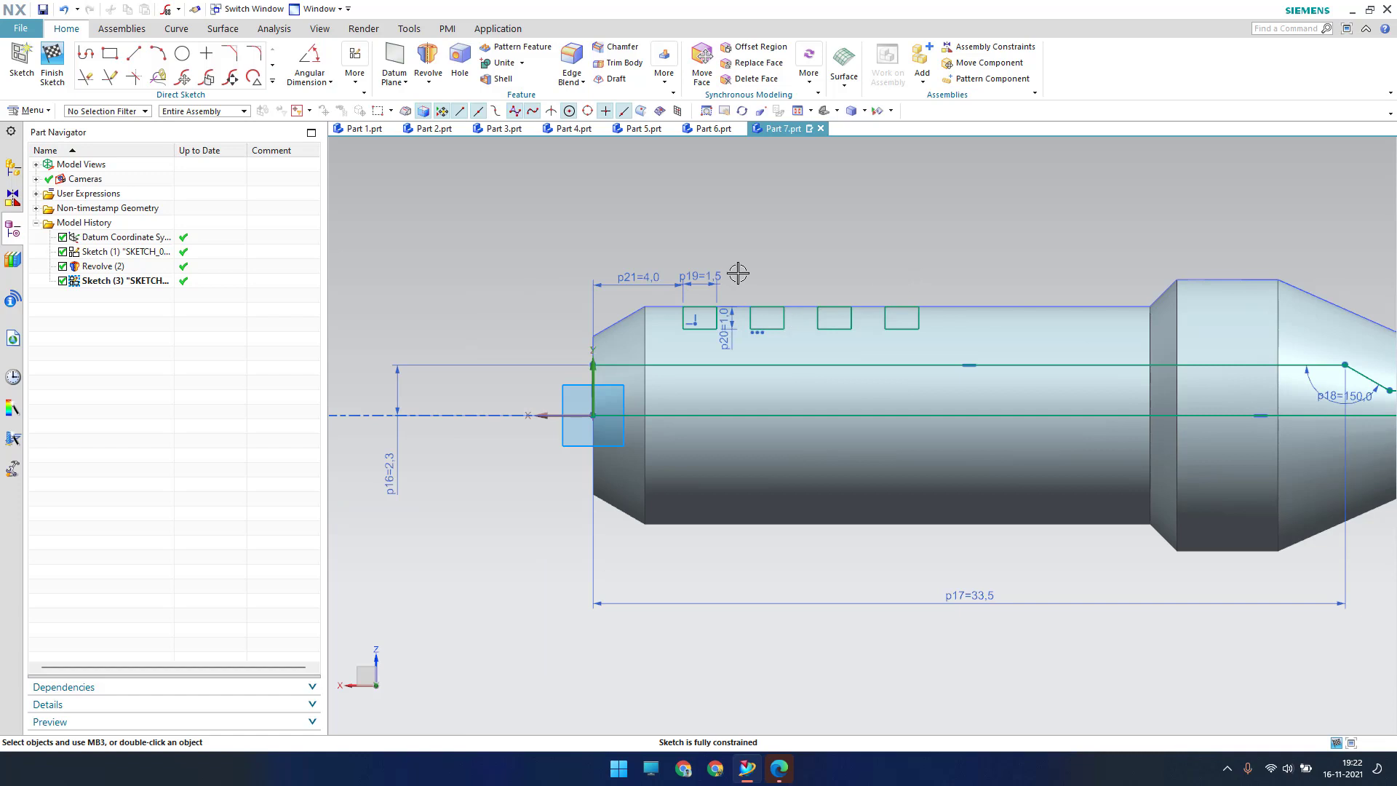
{"action": "left_click", "coordinate": [54, 64]}
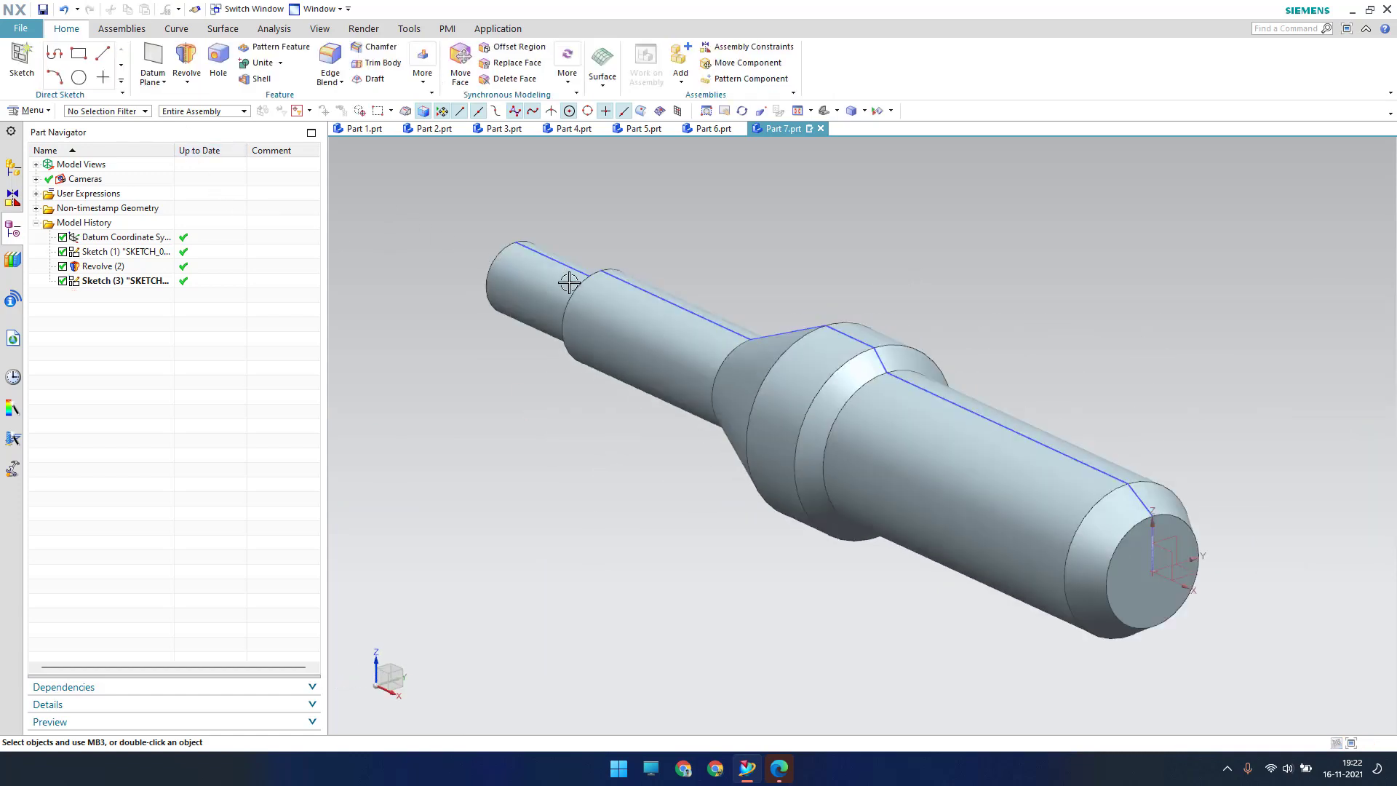
{"action": "left_click", "coordinate": [186, 64]}
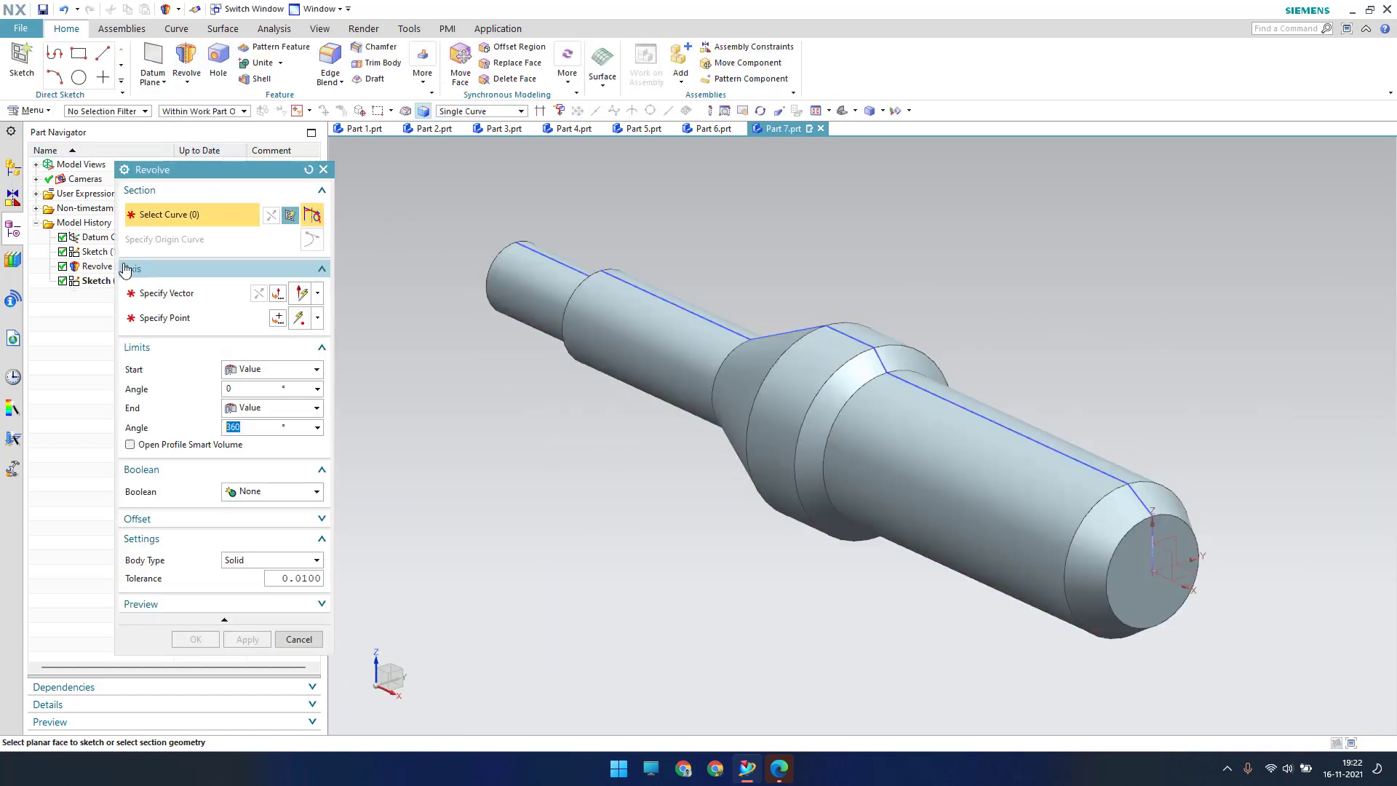
{"action": "left_click", "coordinate": [86, 280]}
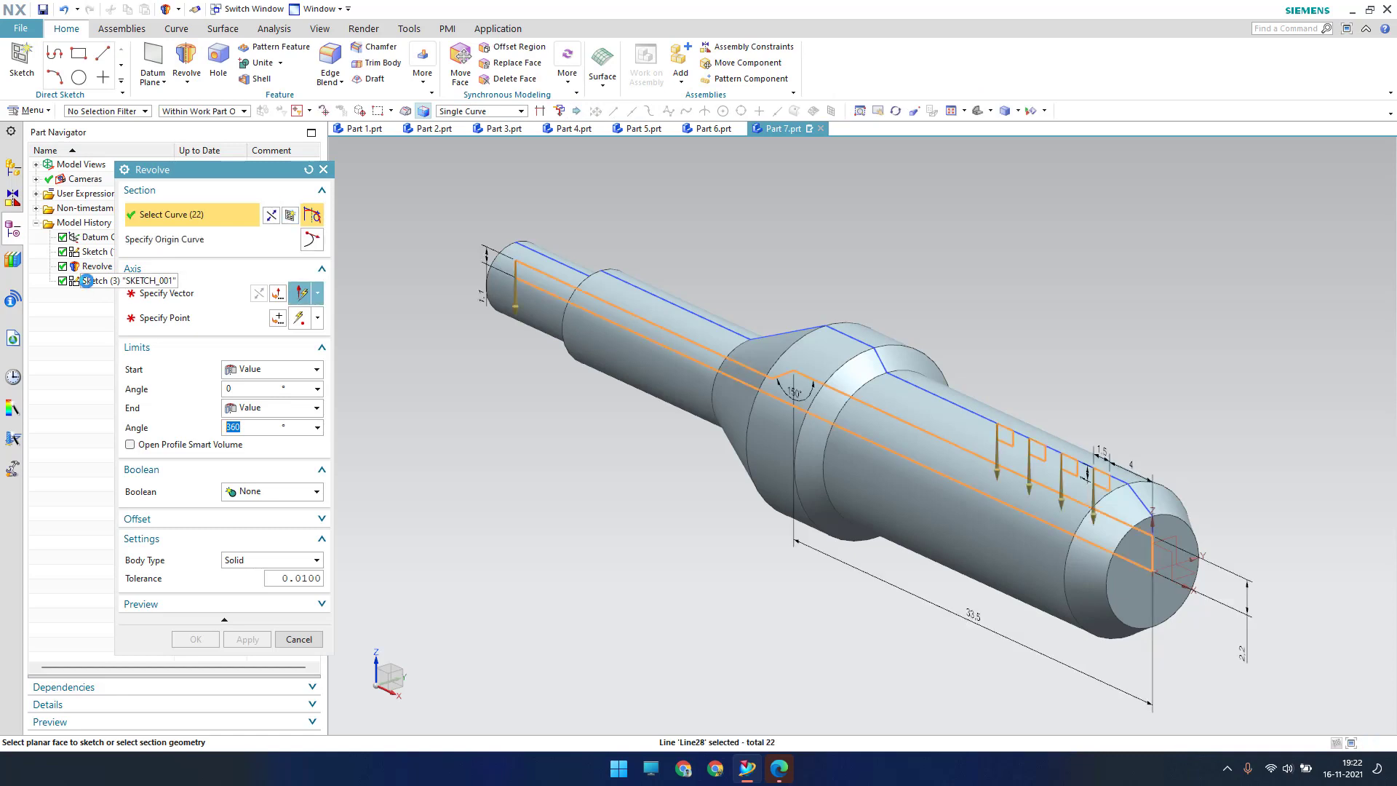
{"action": "left_click", "coordinate": [166, 293]}
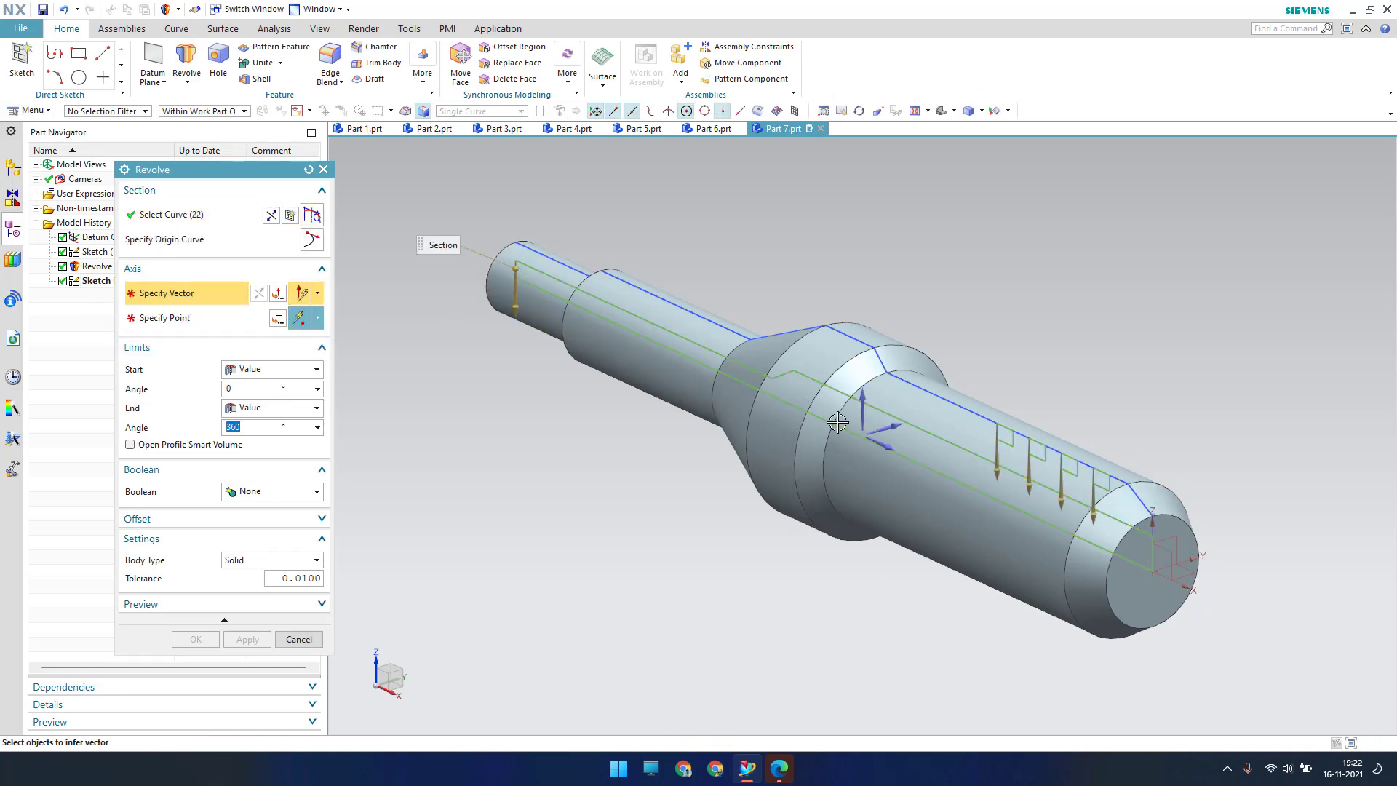
{"action": "left_click", "coordinate": [879, 444]}
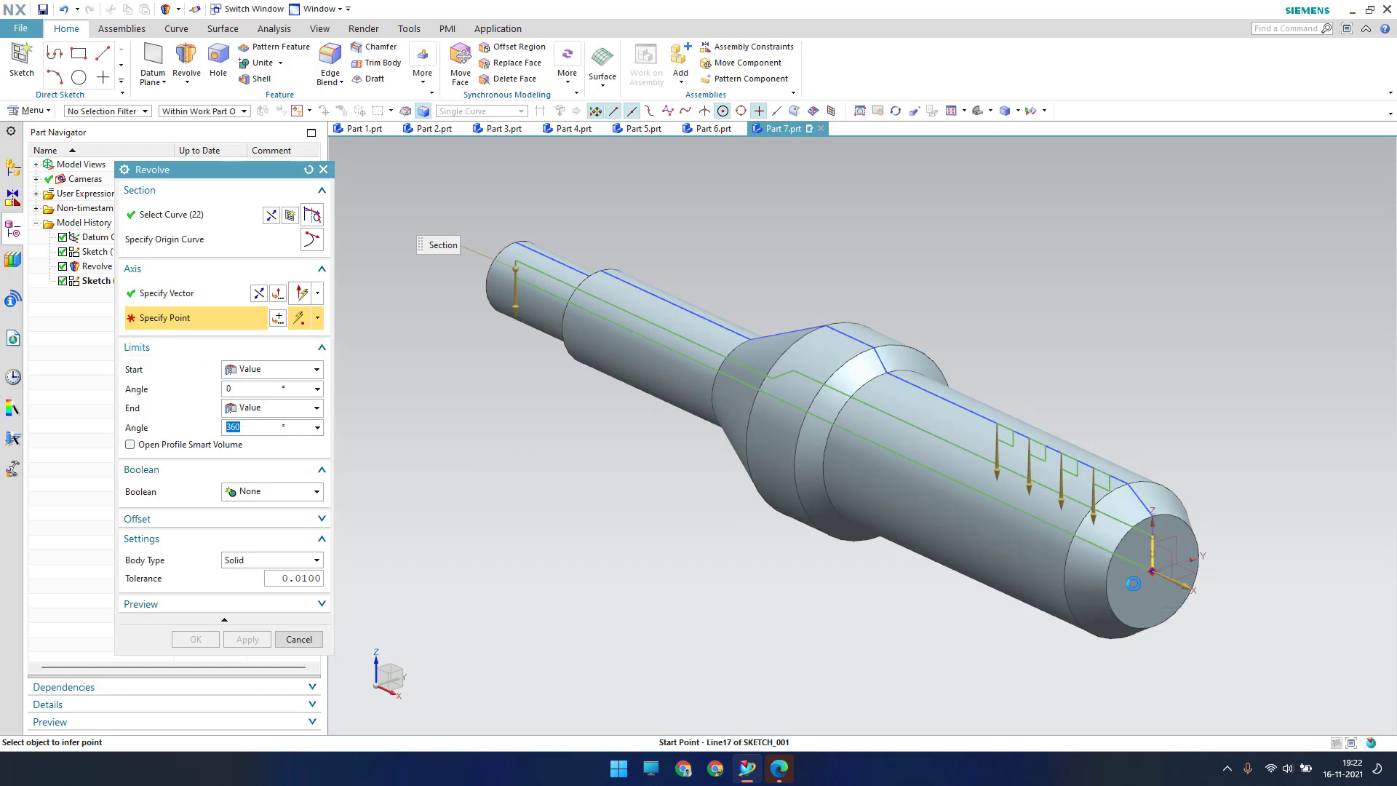
{"action": "left_click", "coordinate": [1151, 571]}
{"action": "left_click", "coordinate": [275, 492]}
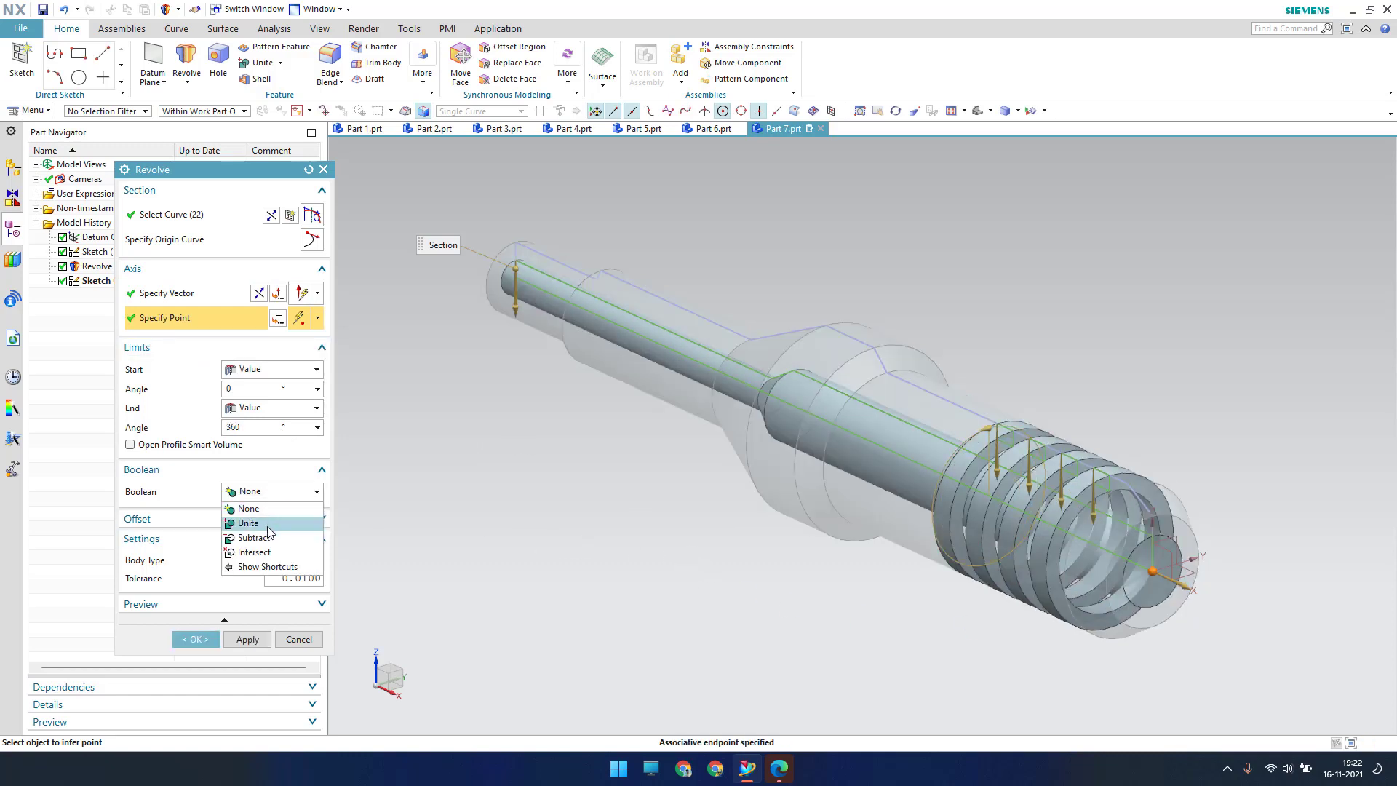
{"action": "left_click", "coordinate": [254, 525]}
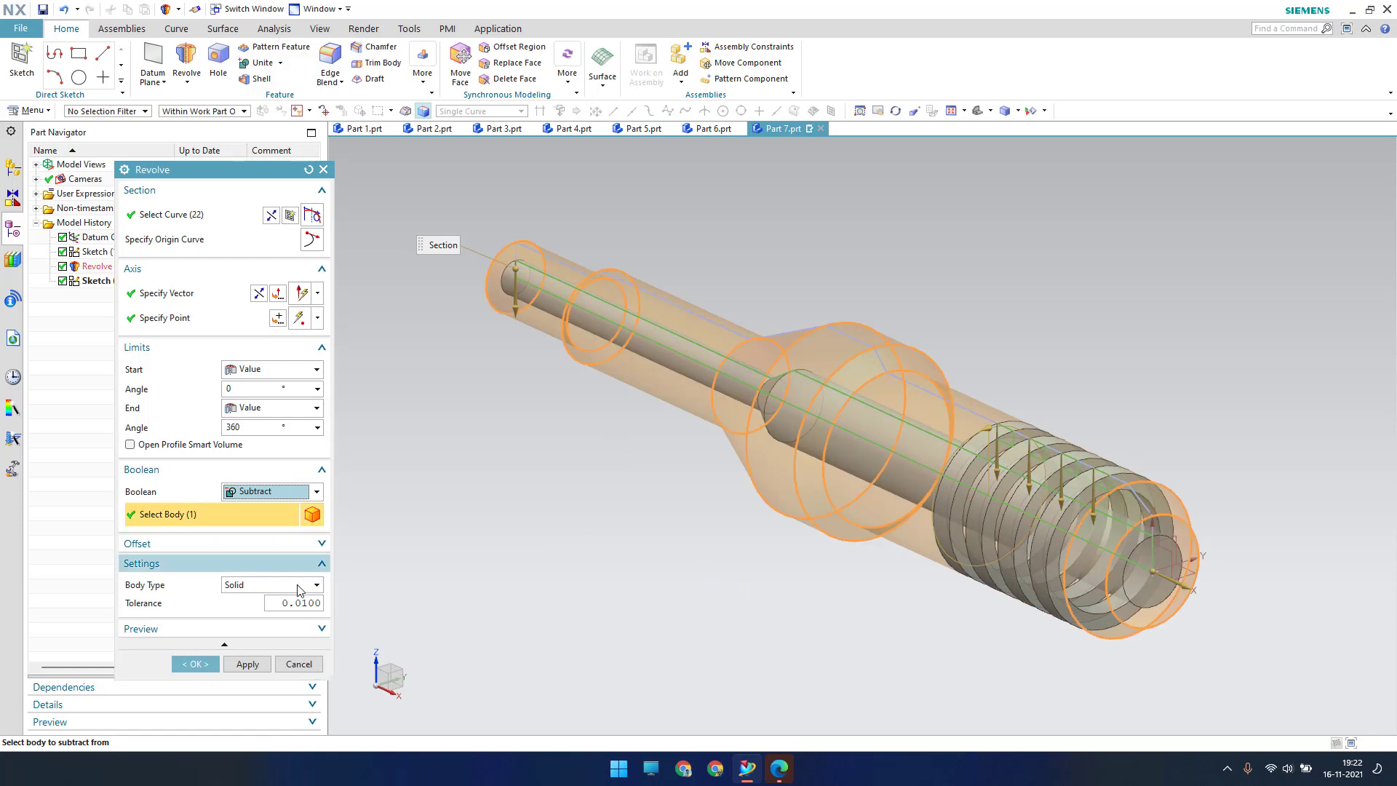
{"action": "left_click", "coordinate": [192, 664]}
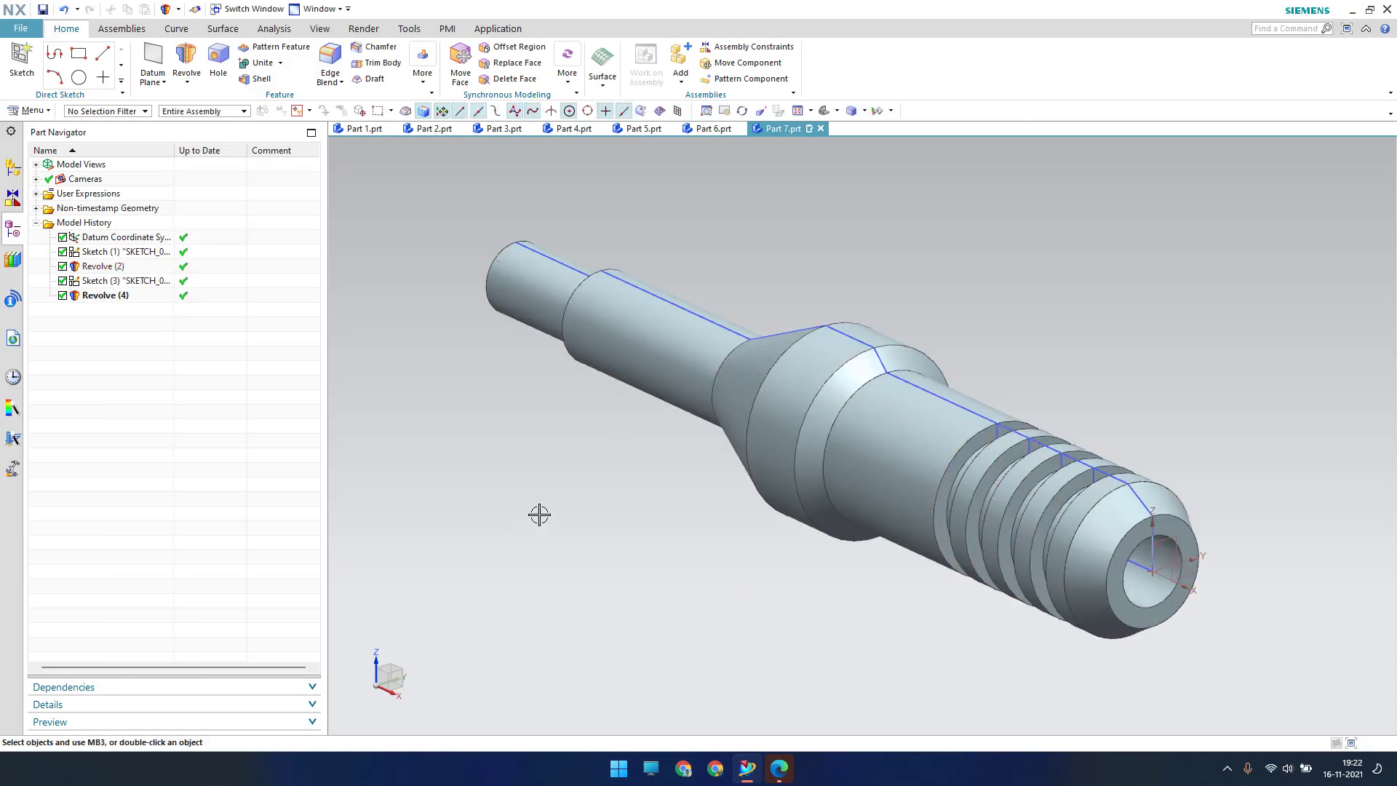
Blend the edge where the narrow cylindrical shank meets the conical shoulder with a 12 mm radius.
{"action": "middle_click_drag", "start_coordinate": [540, 514], "coordinate": [540, 497], "text": "shift"}
{"action": "scroll", "coordinate": [491, 505], "scroll_direction": "up", "scroll_amount": 1}
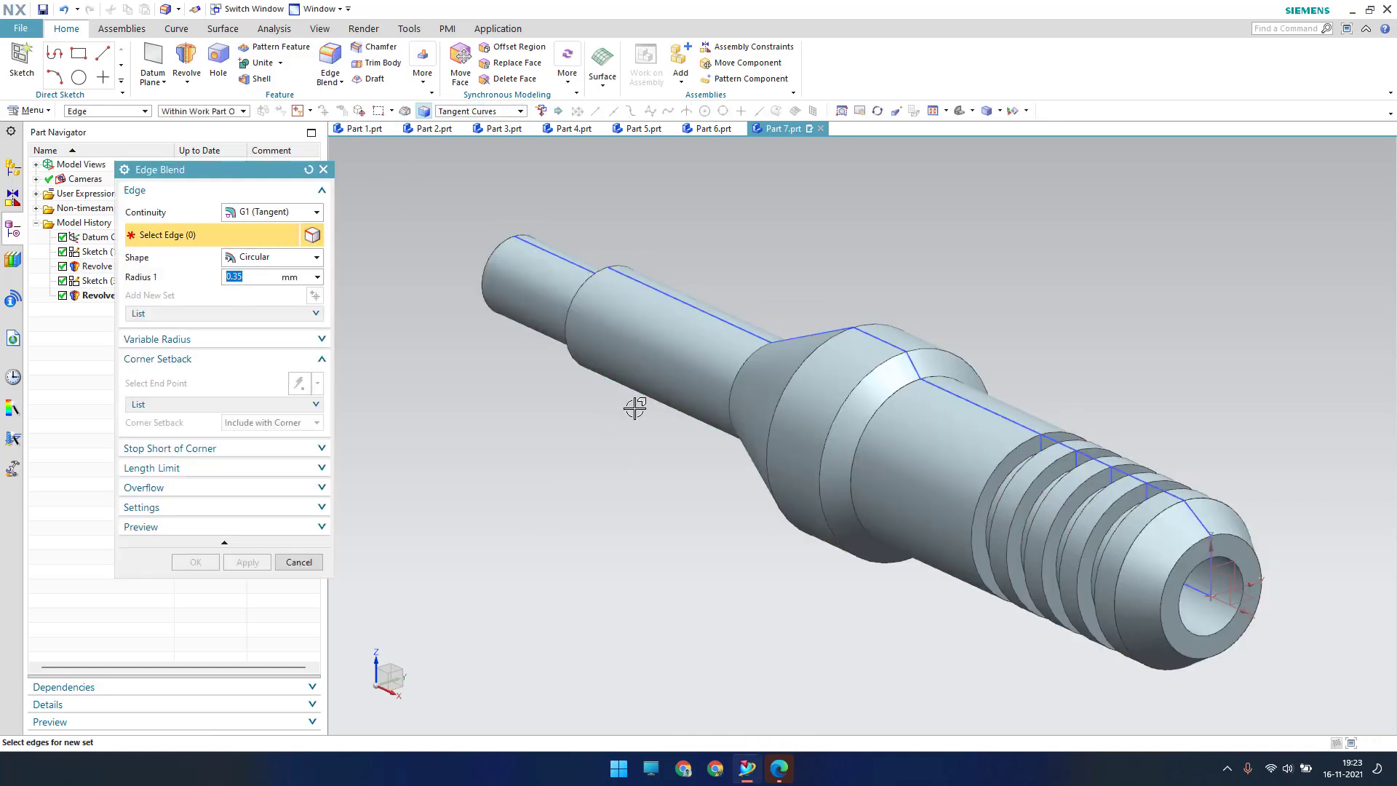
{"action": "left_click", "coordinate": [730, 383]}
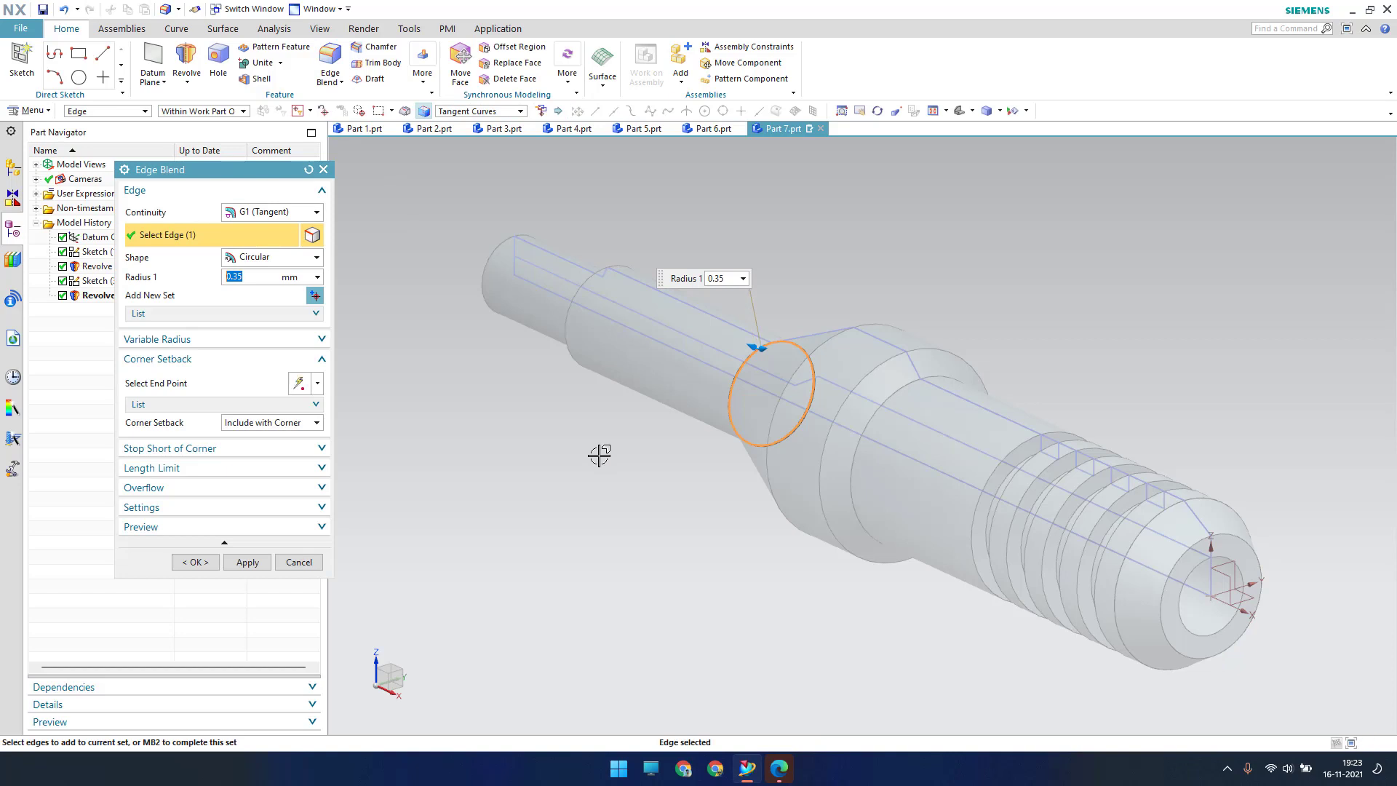
{"action": "key", "text": "Return"}
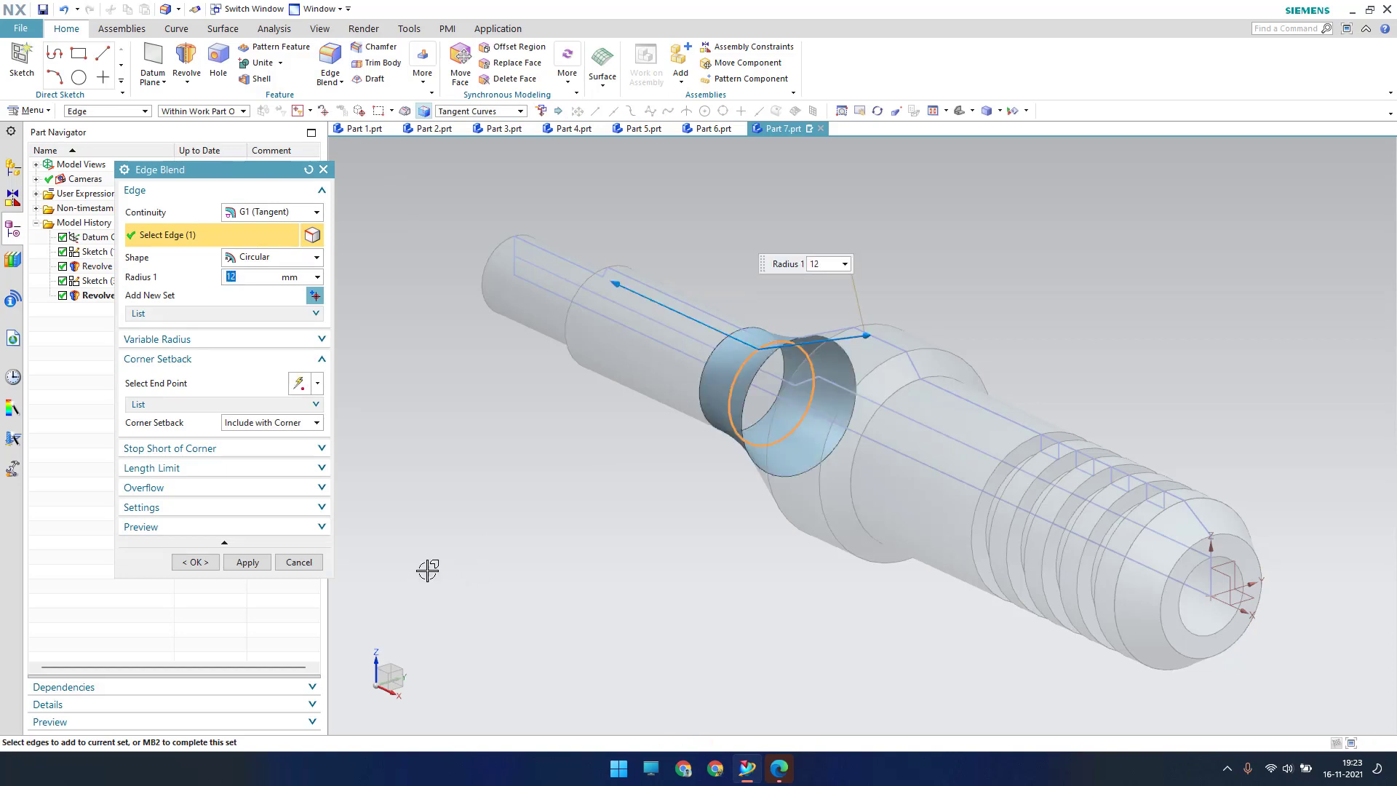
{"action": "left_click", "coordinate": [195, 563]}
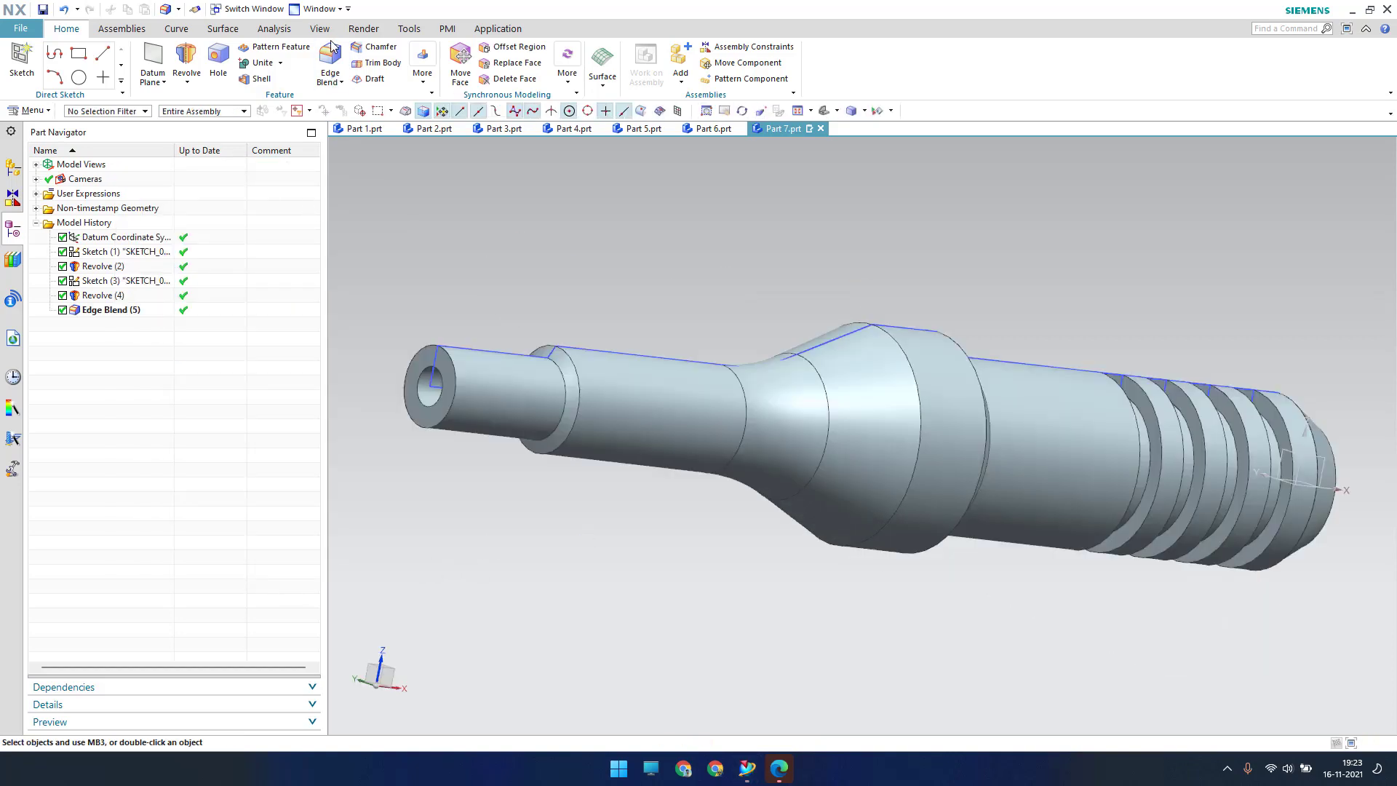
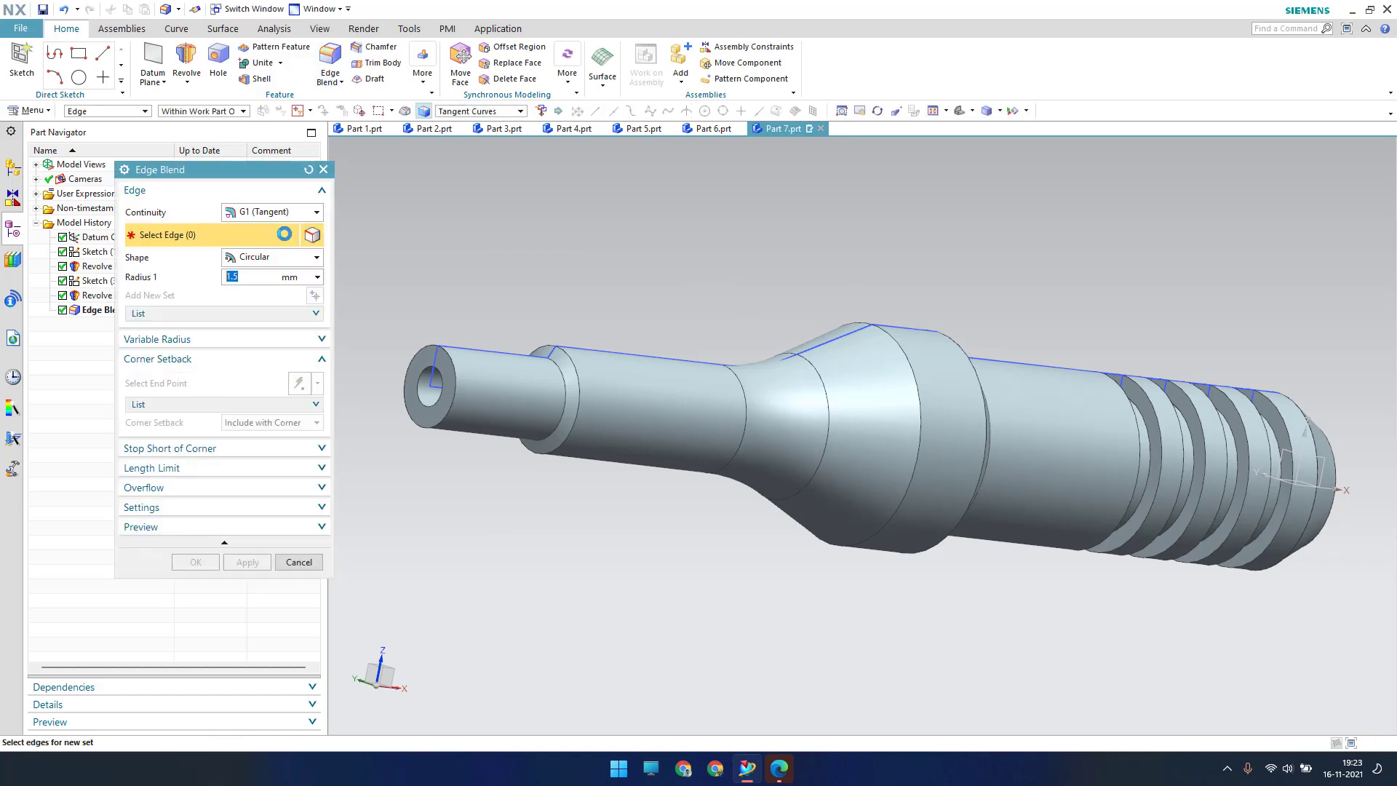
Blend the thin end's outer rim, the first step's inner corner, both collar edges and both edges of the grooved end's taper with a 1.5 mm radius.
{"action": "left_click", "coordinate": [450, 358]}
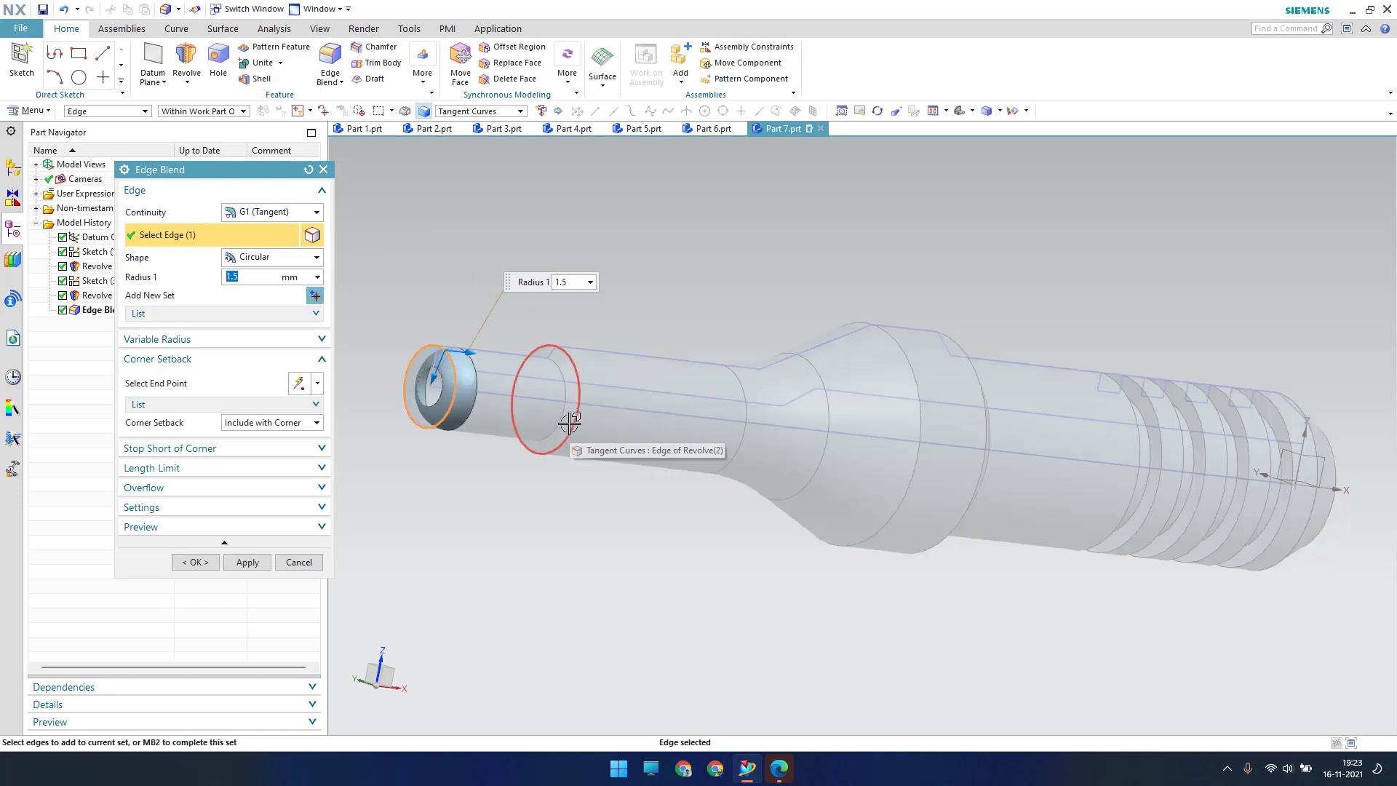
{"action": "scroll", "coordinate": [569, 422], "scroll_direction": "up", "scroll_amount": 3}
{"action": "left_click", "coordinate": [561, 384]}
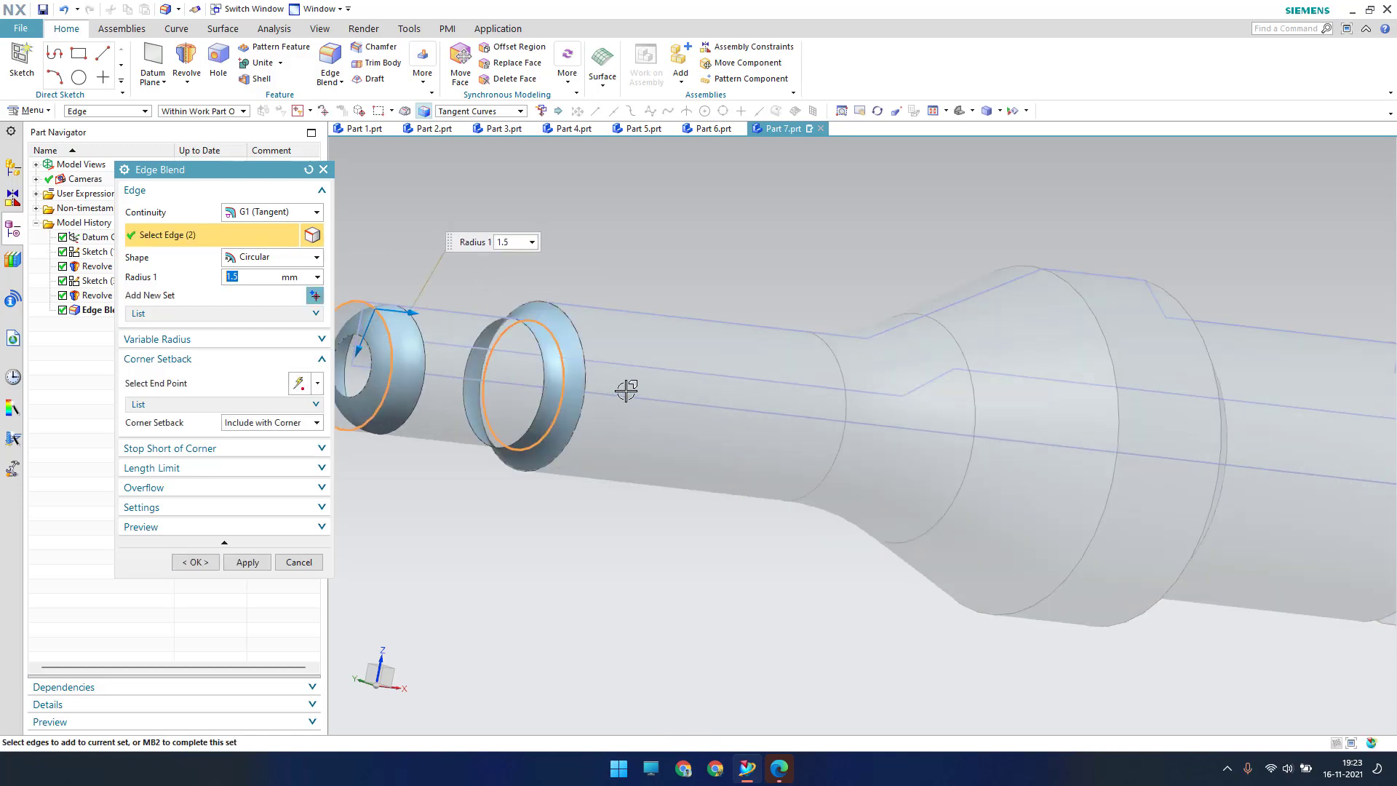
{"action": "scroll", "coordinate": [701, 383], "scroll_direction": "down", "scroll_amount": 2}
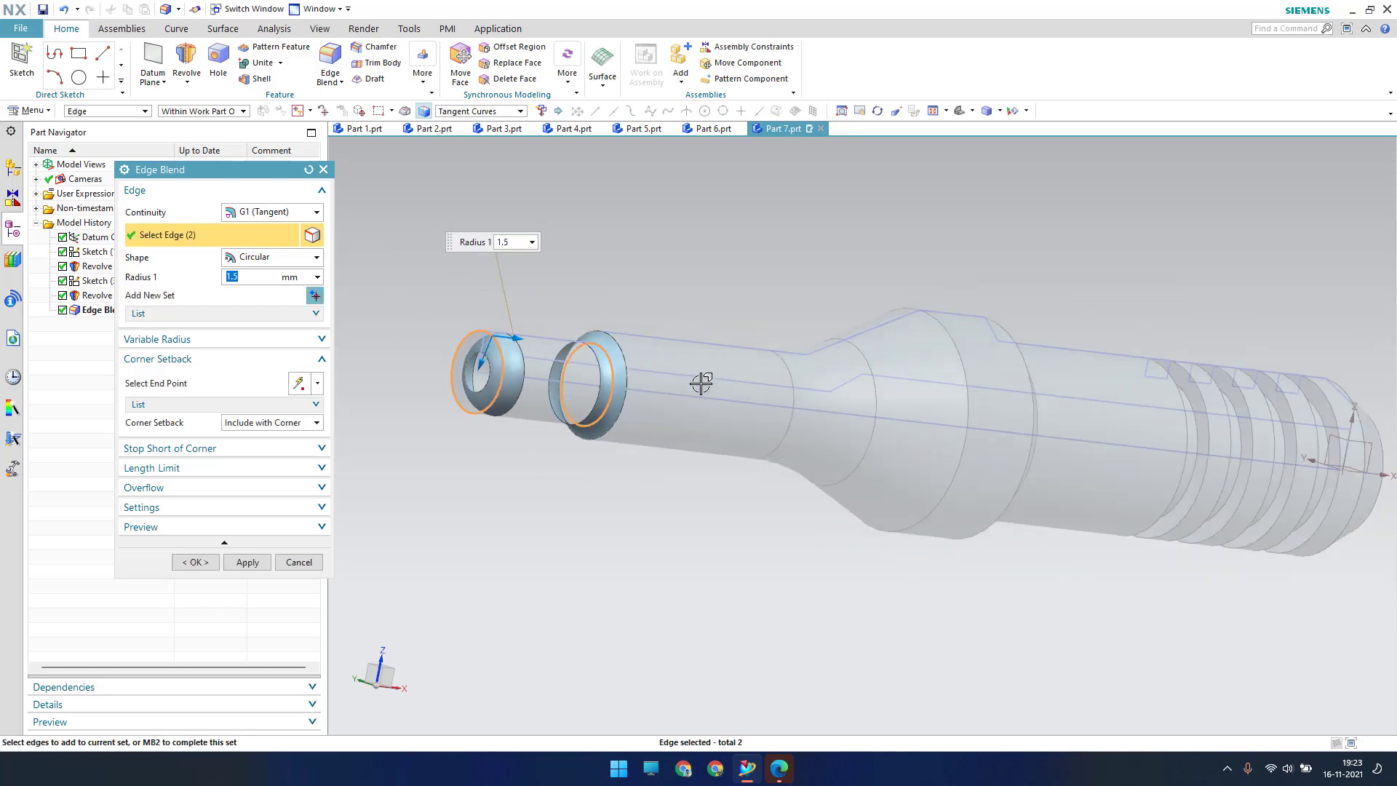
{"action": "left_click", "coordinate": [969, 371]}
{"action": "left_click", "coordinate": [1018, 357]}
{"action": "middle_click_drag", "start_coordinate": [972, 399], "coordinate": [1204, 400]}
{"action": "scroll", "coordinate": [1186, 371], "scroll_direction": "up", "scroll_amount": 3}
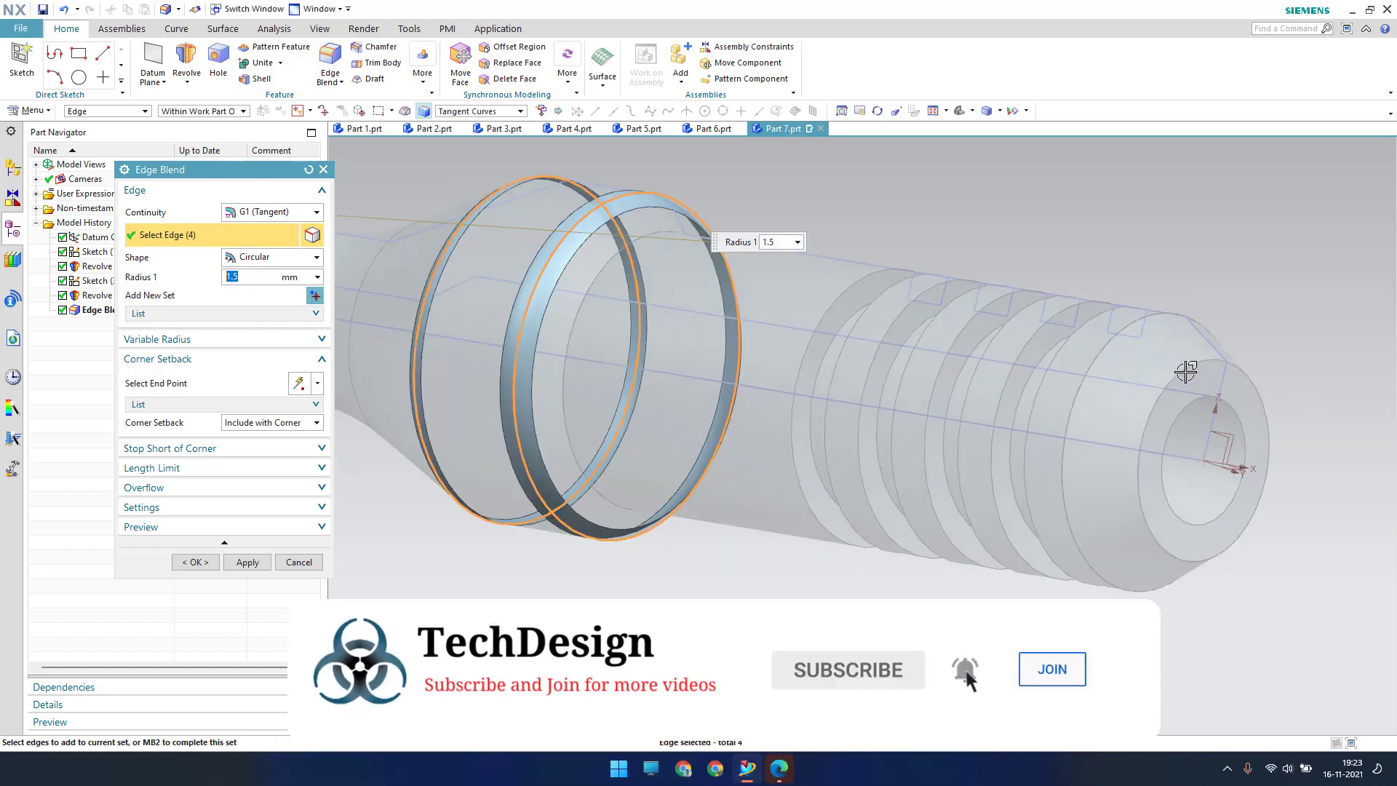
{"action": "left_click", "coordinate": [1184, 369]}
{"action": "left_click", "coordinate": [1116, 337]}
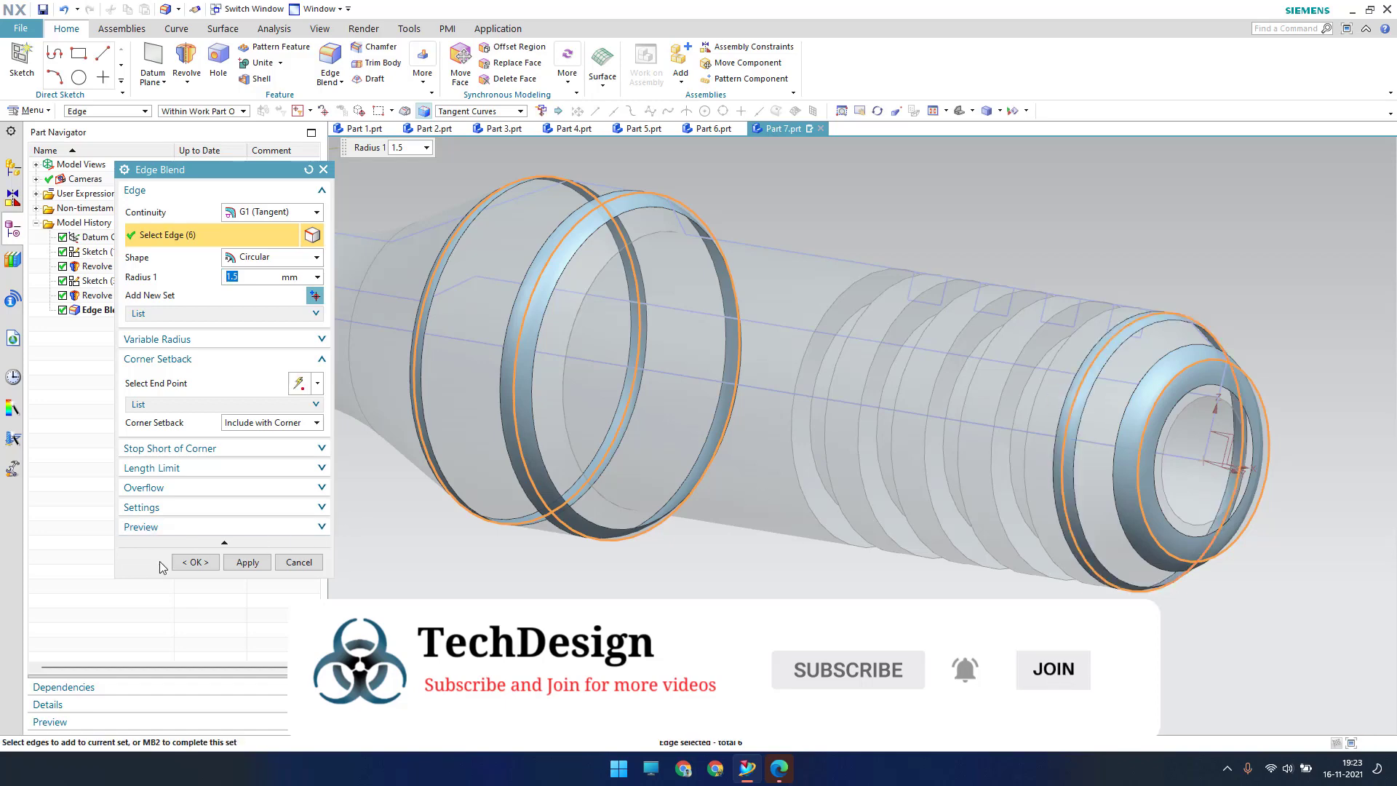
{"action": "left_click", "coordinate": [195, 561]}
Blend all sixteen outer and inner edges of the four grooves with a 0.35 mm radius.
{"action": "middle_click_drag", "start_coordinate": [909, 417], "coordinate": [877, 404]}
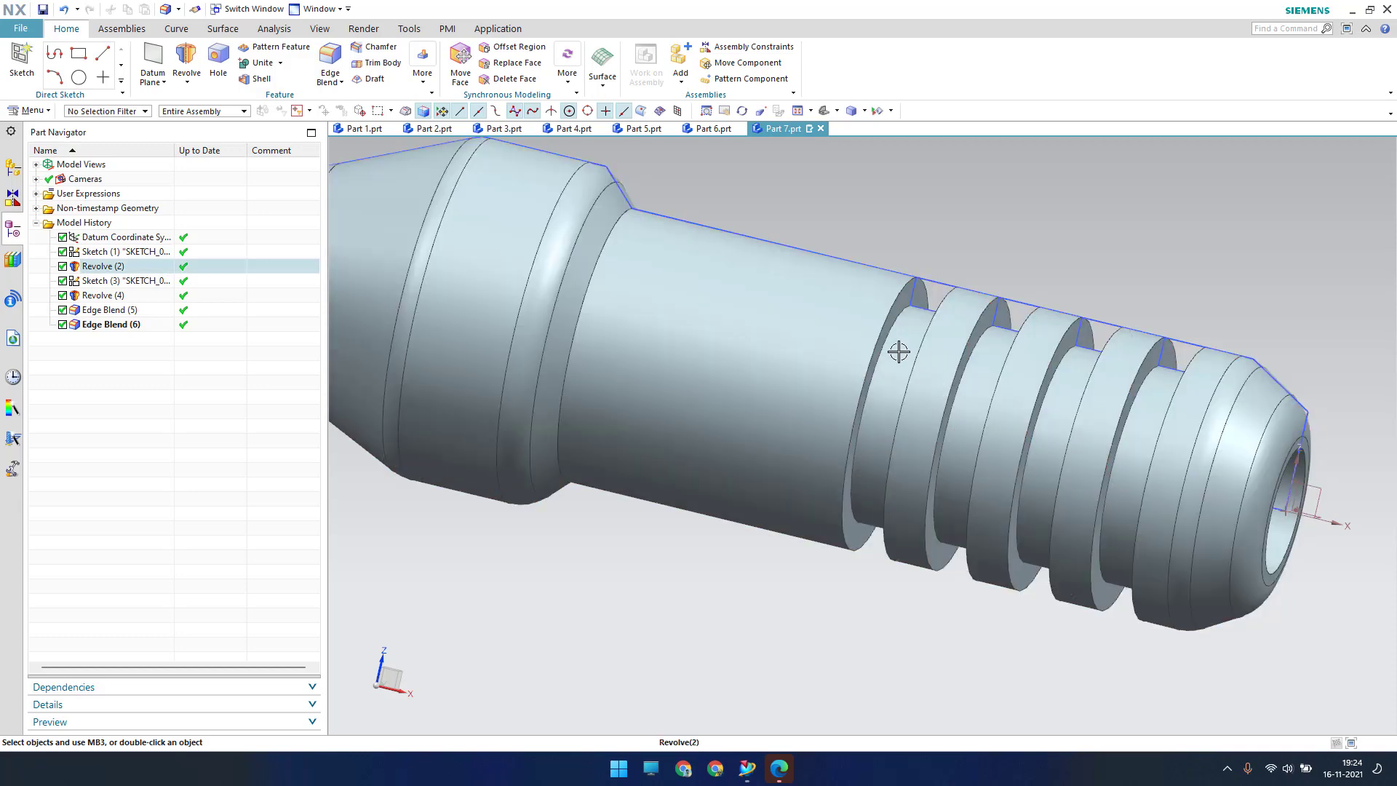
{"action": "middle_click_drag", "start_coordinate": [867, 369], "coordinate": [858, 371]}
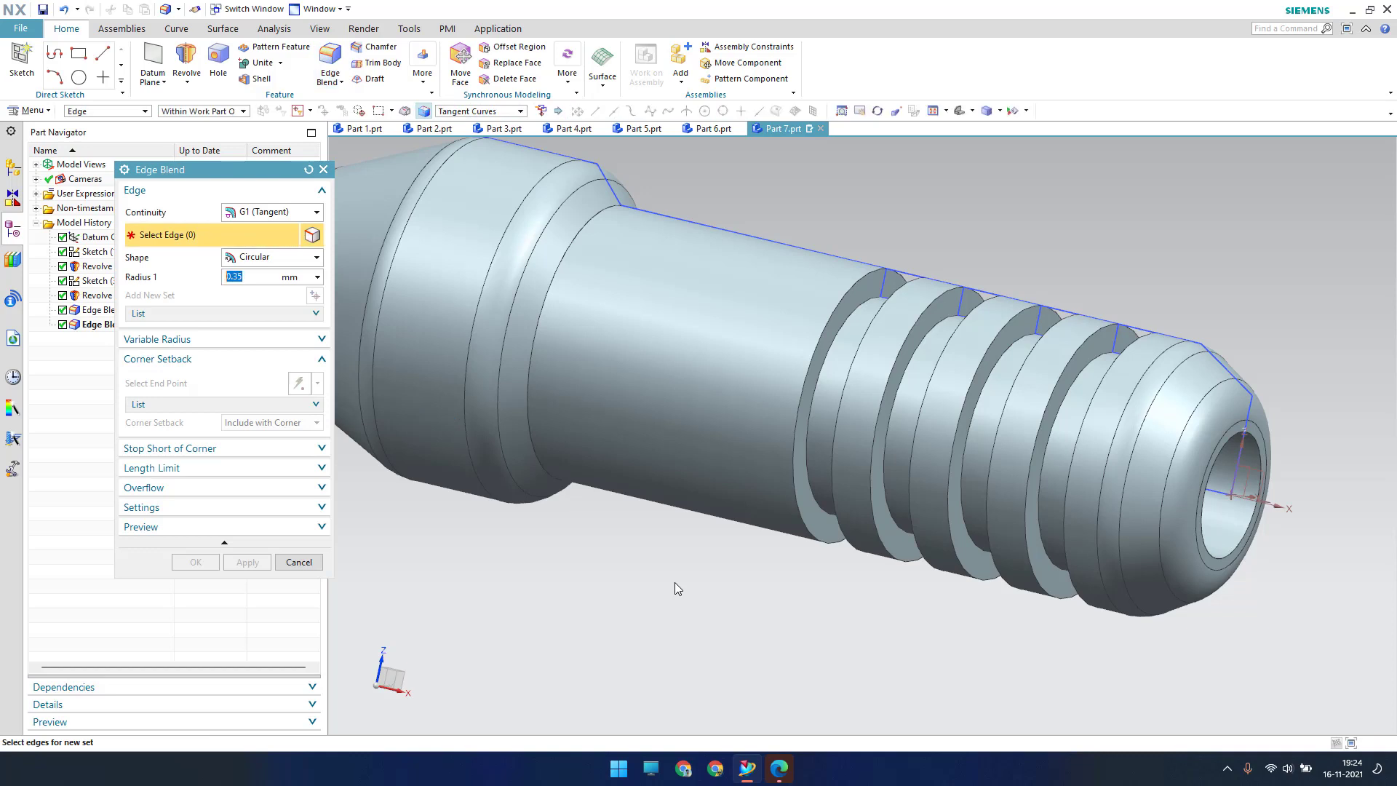
{"action": "left_click", "coordinate": [851, 309]}
{"action": "left_click", "coordinate": [853, 306]}
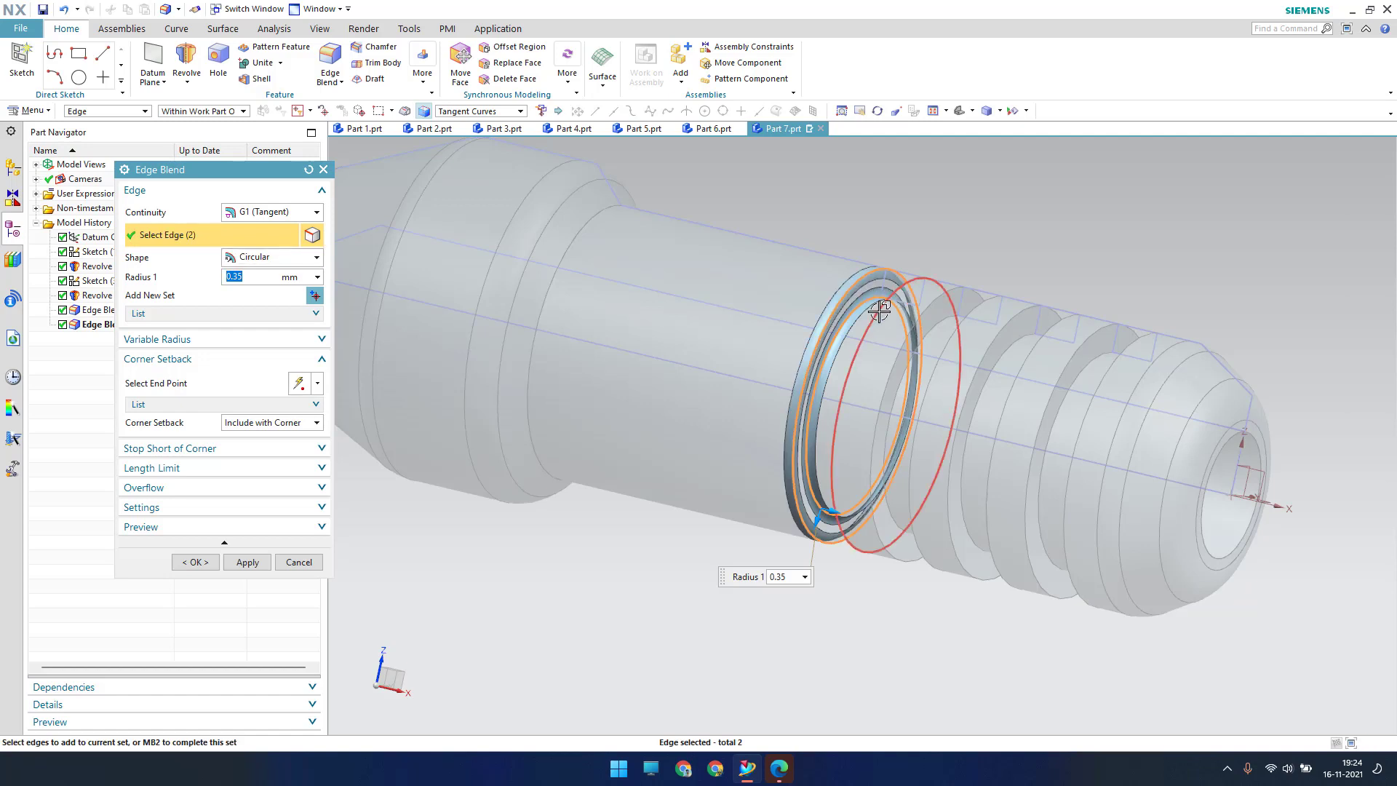
{"action": "left_click", "coordinate": [879, 311]}
{"action": "left_click", "coordinate": [893, 360]}
{"action": "left_click", "coordinate": [935, 341]}
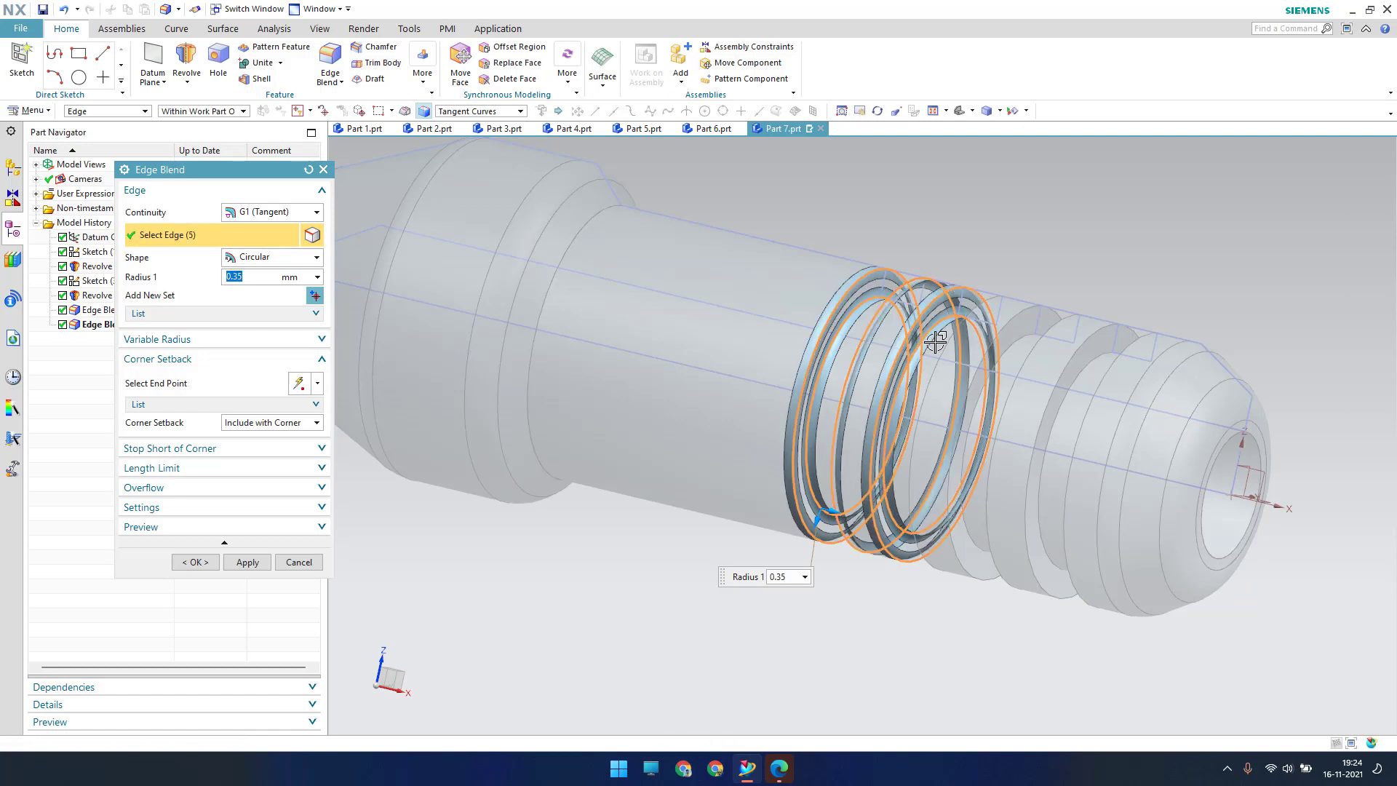
{"action": "left_click", "coordinate": [945, 343]}
{"action": "left_click", "coordinate": [979, 350]}
{"action": "left_click", "coordinate": [1003, 357]}
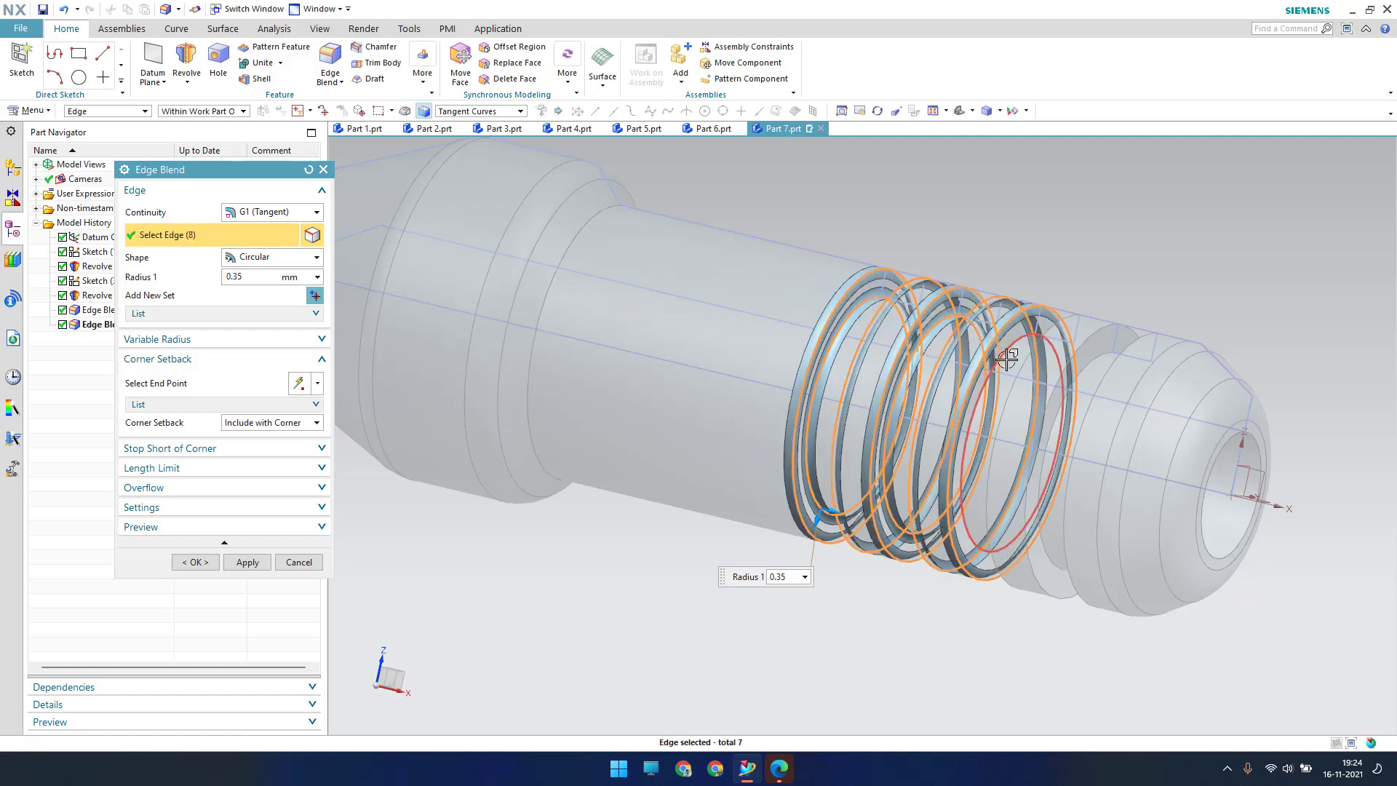
{"action": "left_click", "coordinate": [1040, 355]}
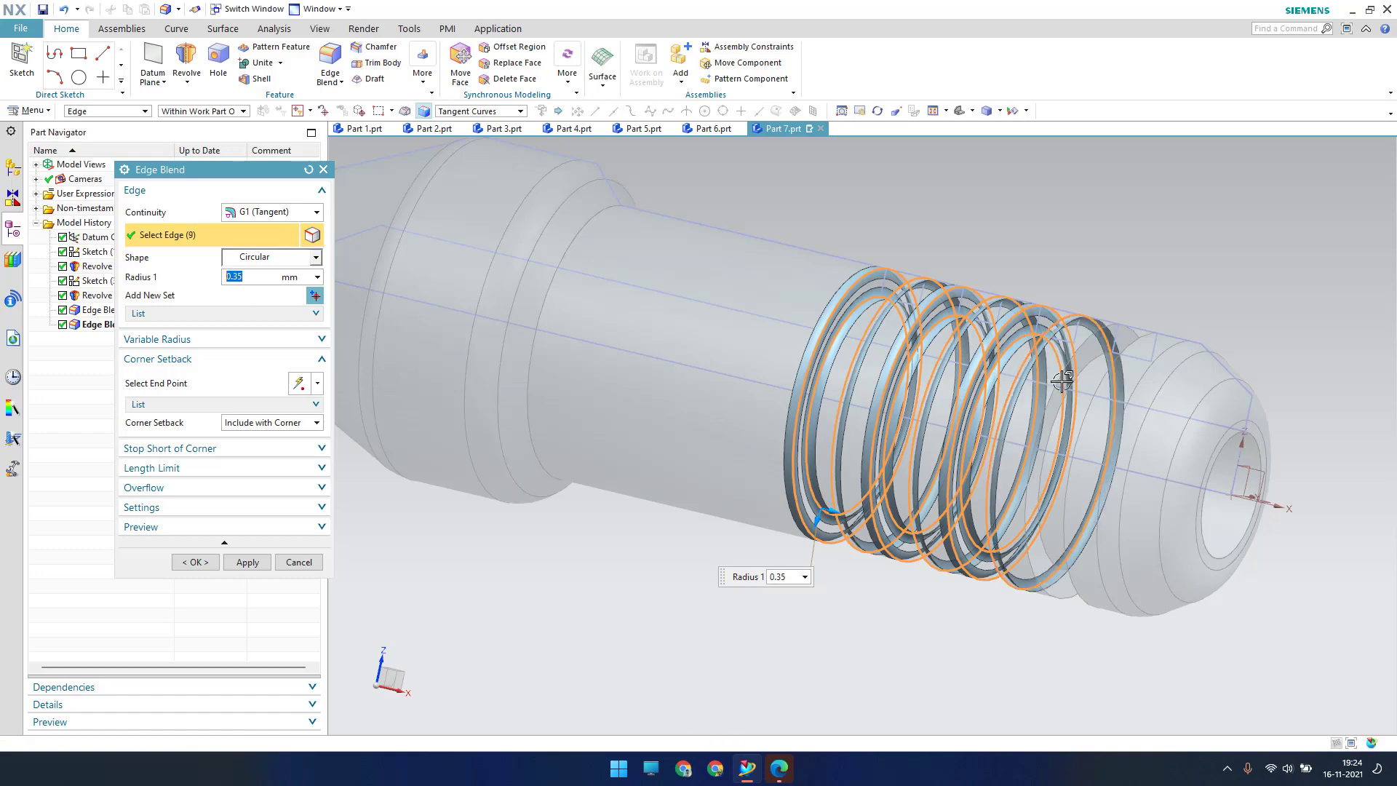
{"action": "left_click", "coordinate": [1077, 349]}
{"action": "left_click", "coordinate": [1091, 364]}
{"action": "left_click", "coordinate": [1059, 378]}
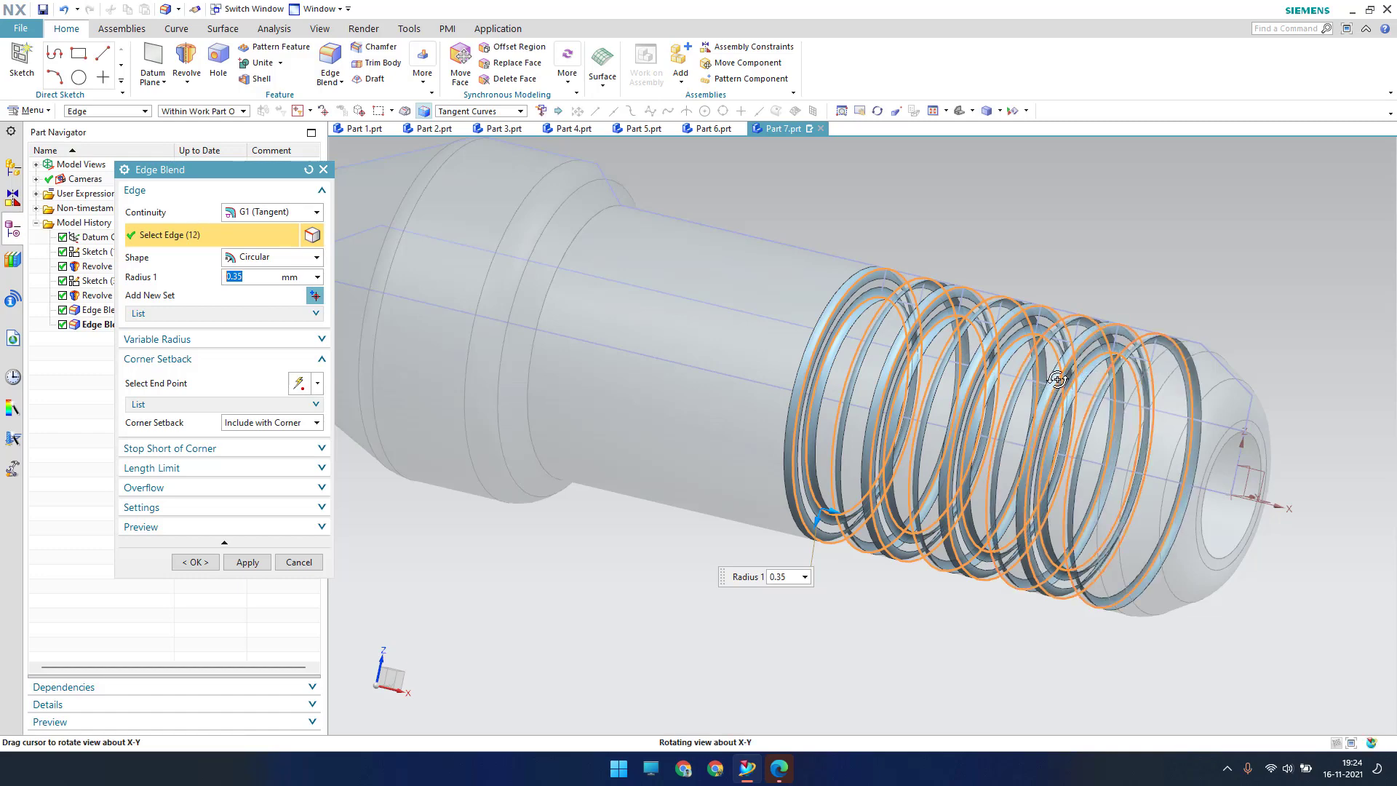
{"action": "middle_click_drag", "start_coordinate": [1057, 379], "coordinate": [1122, 303]}
{"action": "scroll", "coordinate": [1135, 291], "scroll_direction": "up", "scroll_amount": 5}
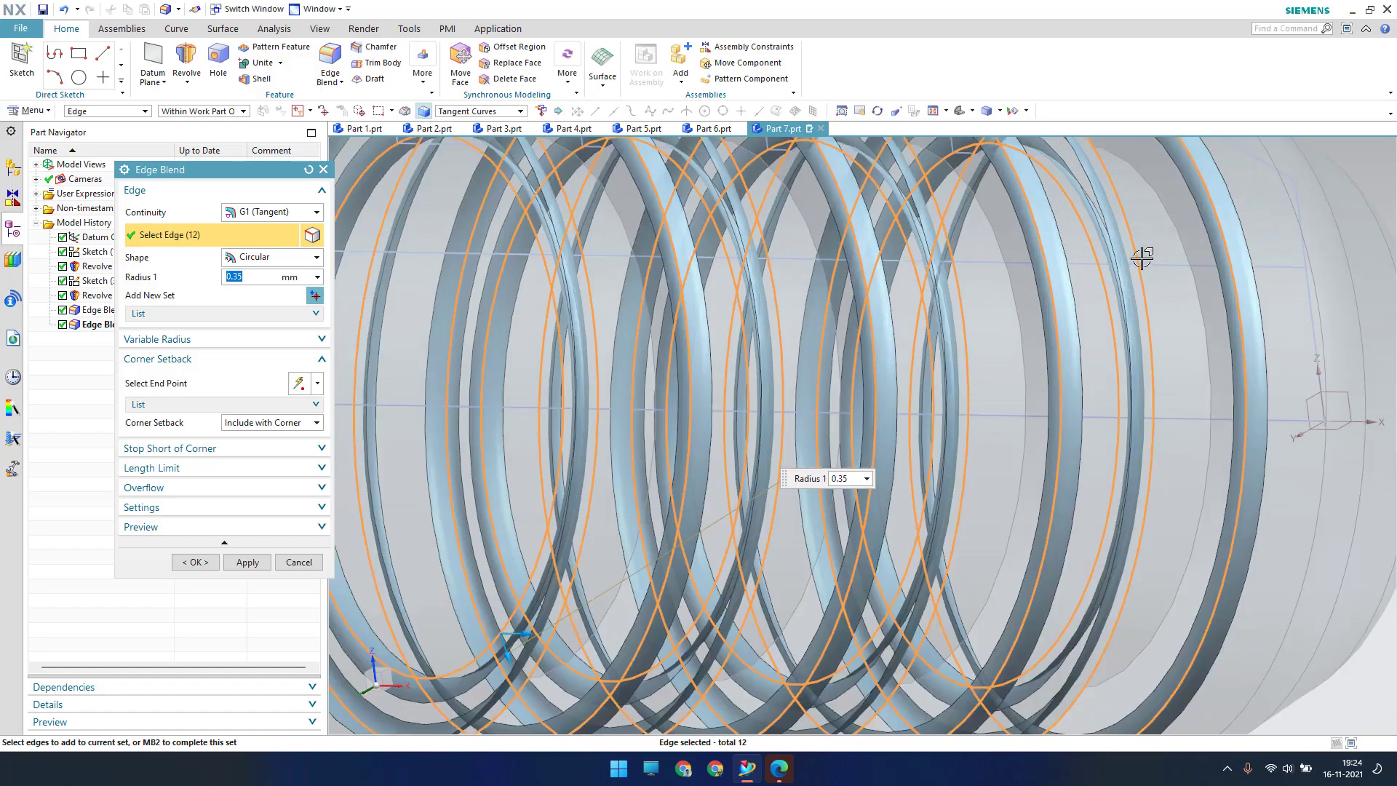
{"action": "left_click", "coordinate": [1171, 229]}
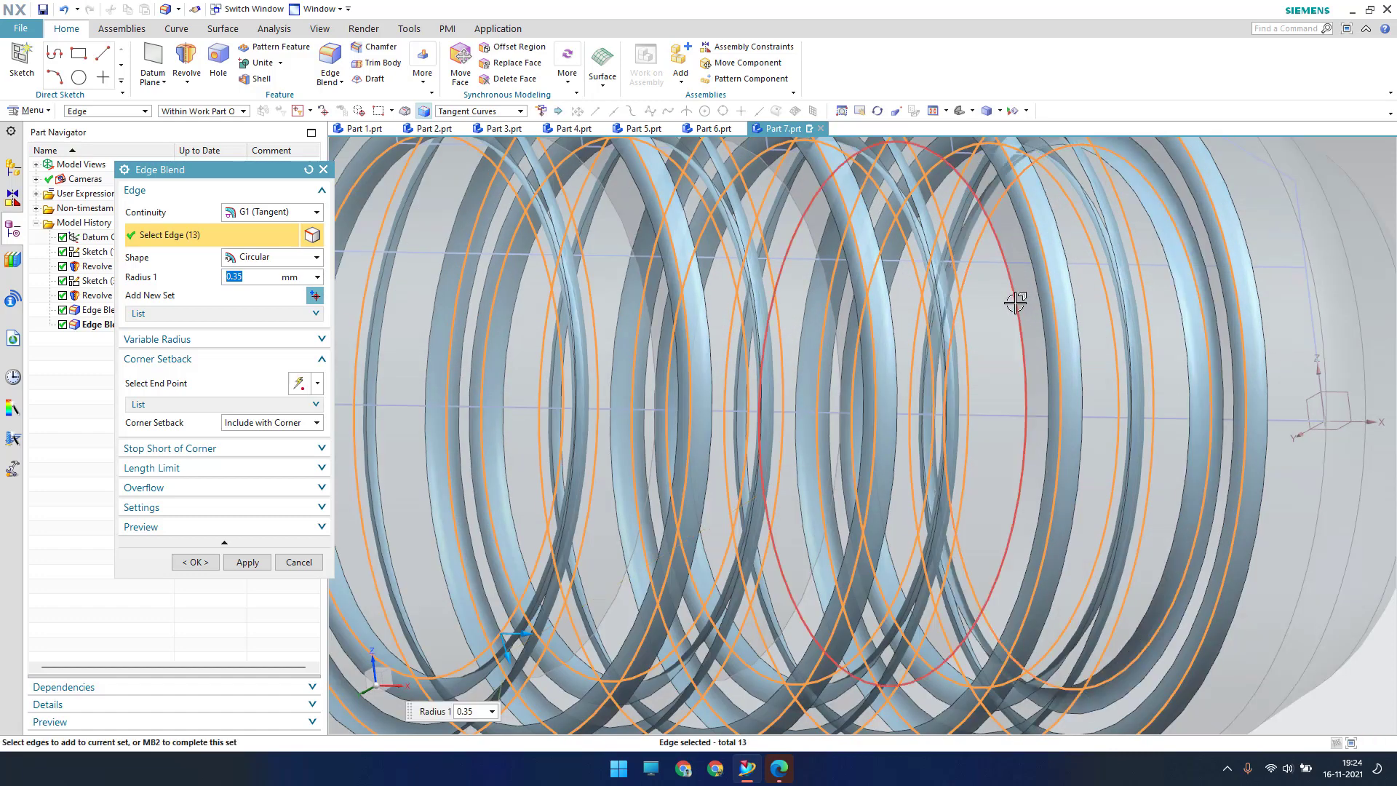
{"action": "left_click", "coordinate": [1016, 303]}
{"action": "left_click", "coordinate": [653, 327]}
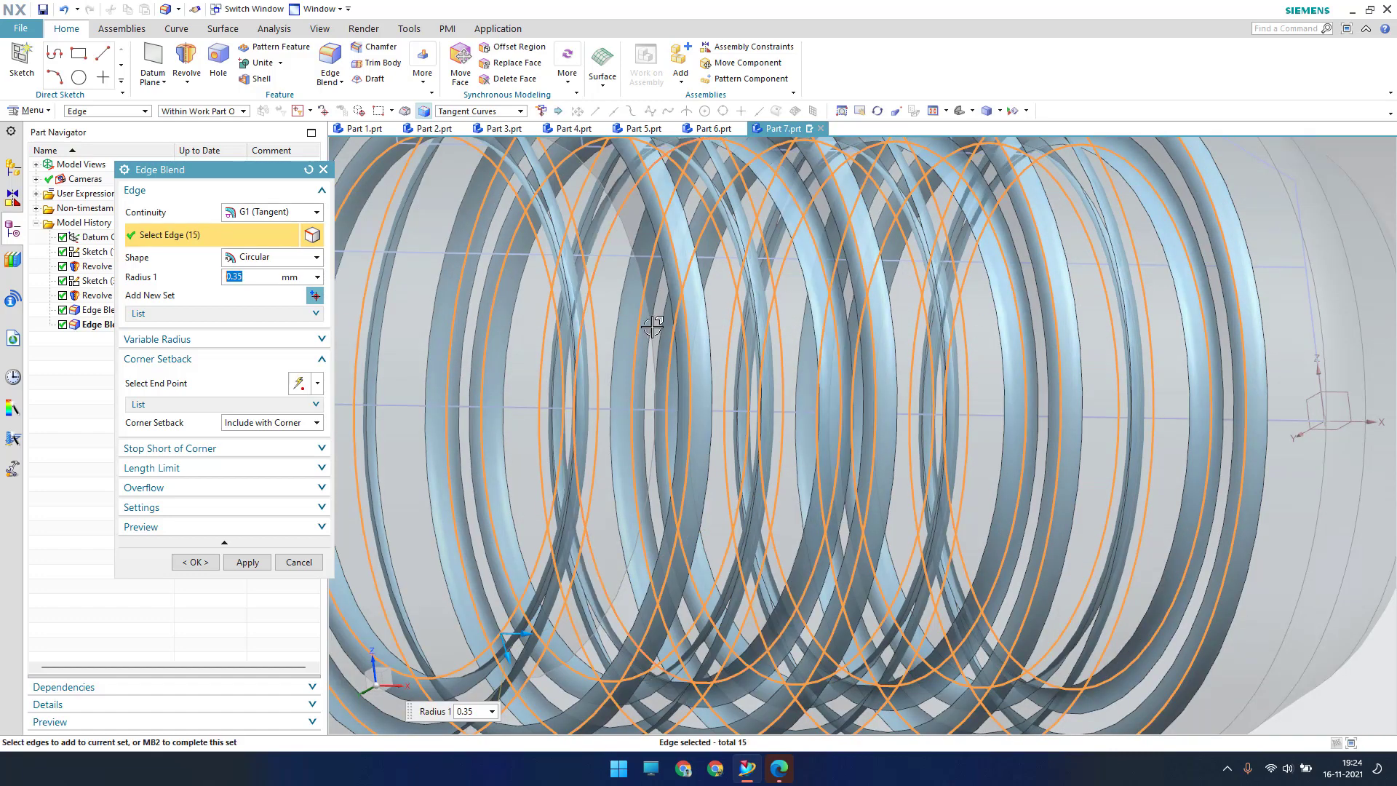
{"action": "scroll", "coordinate": [1067, 329], "scroll_direction": "down", "scroll_amount": 5}
{"action": "middle_click_drag", "start_coordinate": [938, 356], "coordinate": [906, 336]}
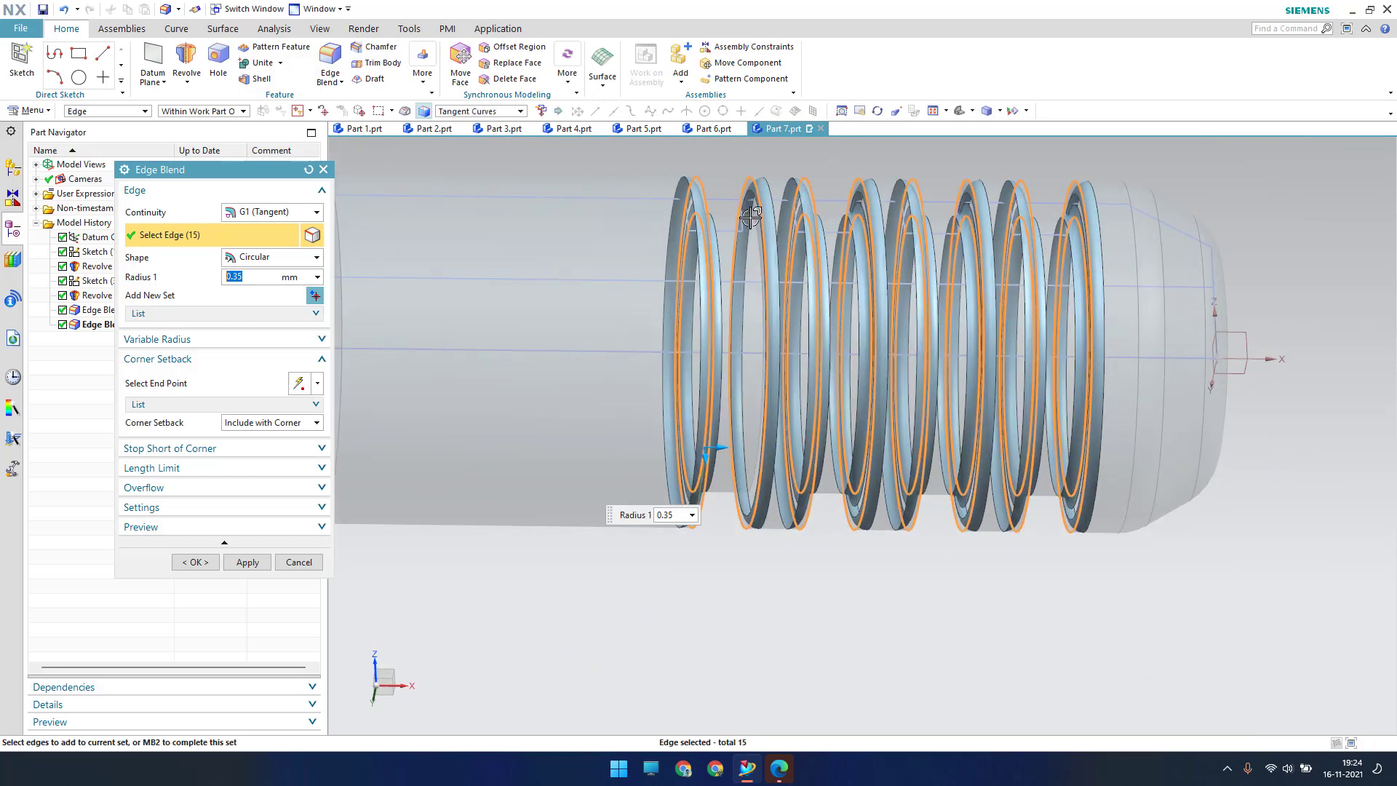
{"action": "left_click", "coordinate": [750, 217]}
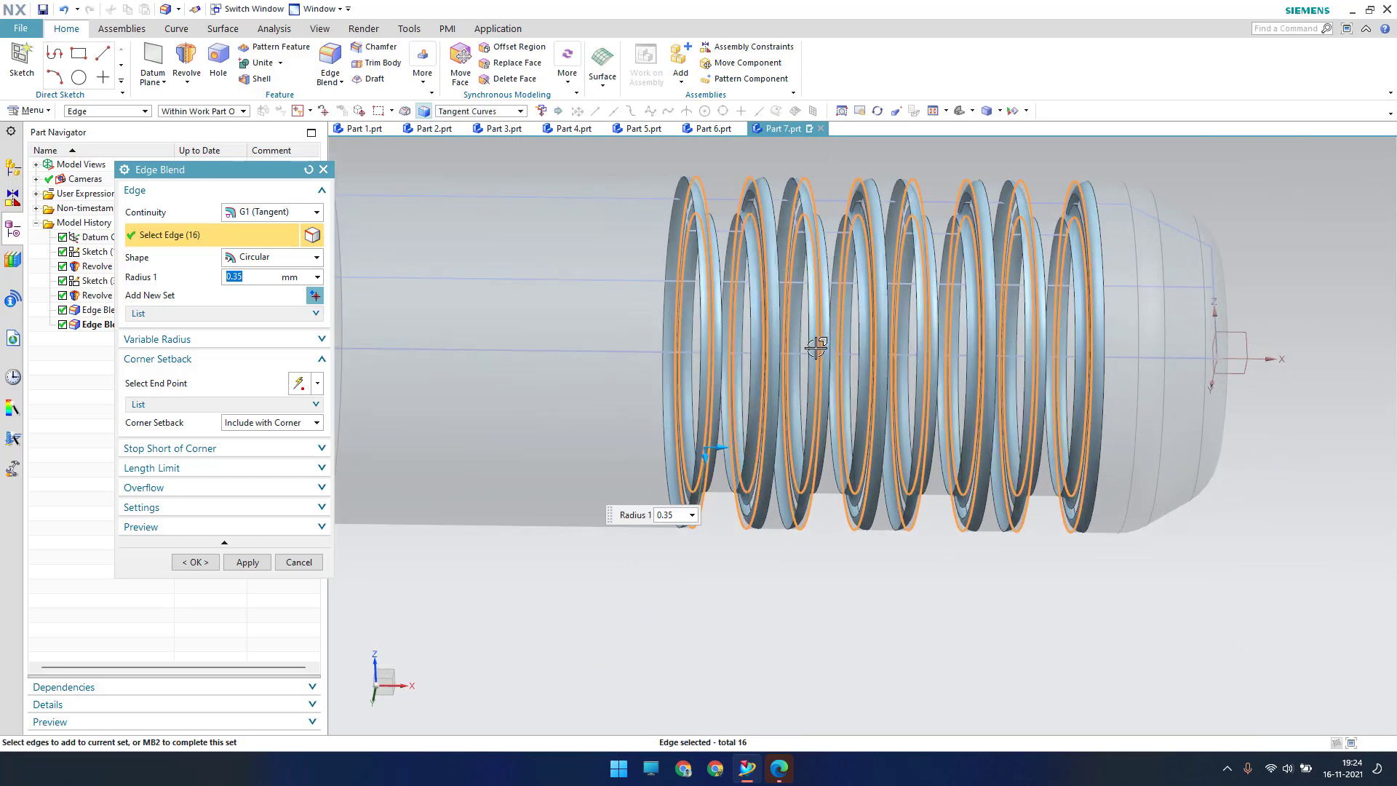
{"action": "middle_click_drag", "start_coordinate": [815, 349], "coordinate": [764, 320]}
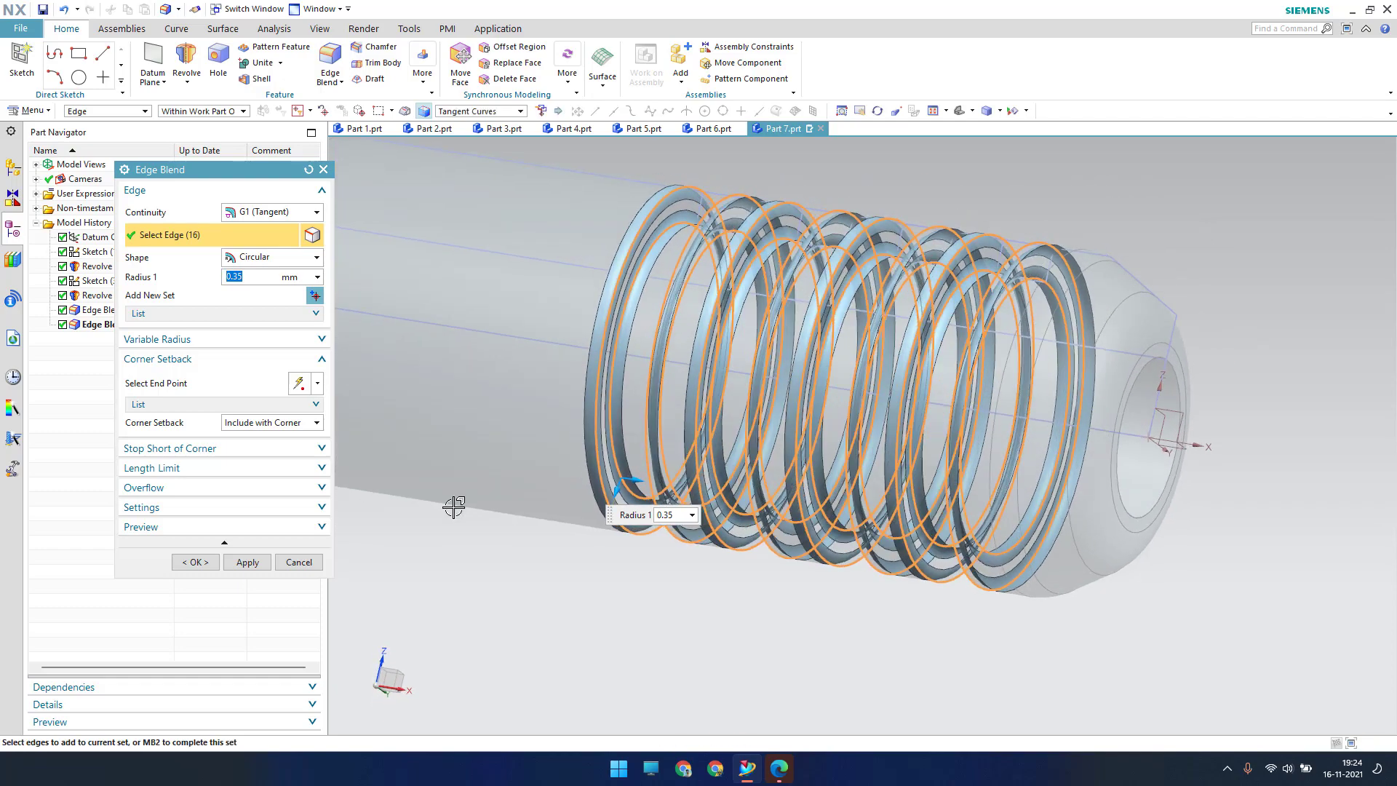
{"action": "left_click", "coordinate": [191, 562]}
Reopen the grooves' edge blend to check its selected edges and radius.
{"action": "mouse_move", "coordinate": [785, 369]}
{"action": "middle_mouse_down"}
{"action": "mouse_move", "coordinate": [832, 365]}
{"action": "mouse_move", "coordinate": [764, 389]}
{"action": "mouse_move", "coordinate": [810, 378]}
{"action": "middle_mouse_up"}
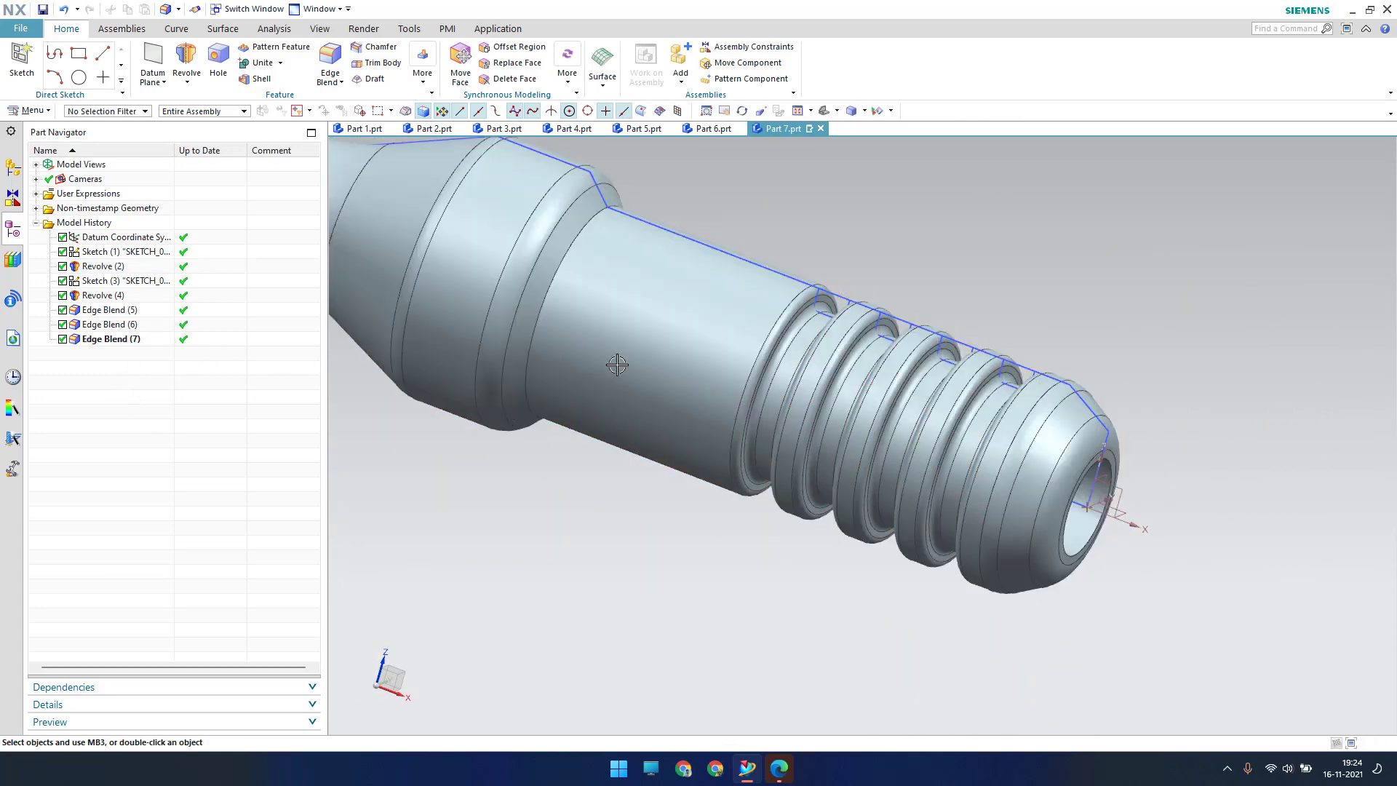
{"action": "scroll", "coordinate": [798, 331], "scroll_direction": "up", "scroll_amount": 3}
{"action": "double_click", "coordinate": [798, 331]}
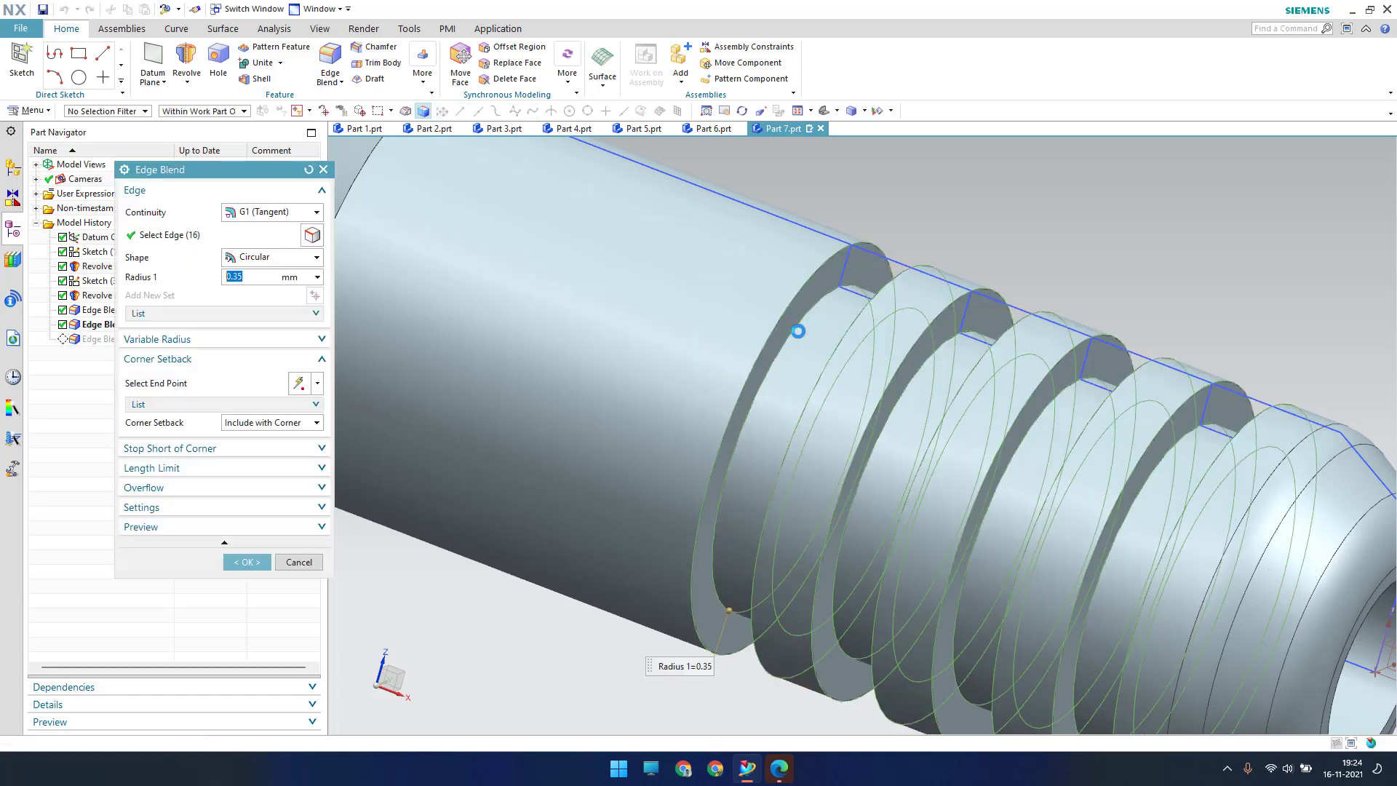
{"action": "scroll", "coordinate": [798, 331], "scroll_direction": "down", "scroll_amount": 3}
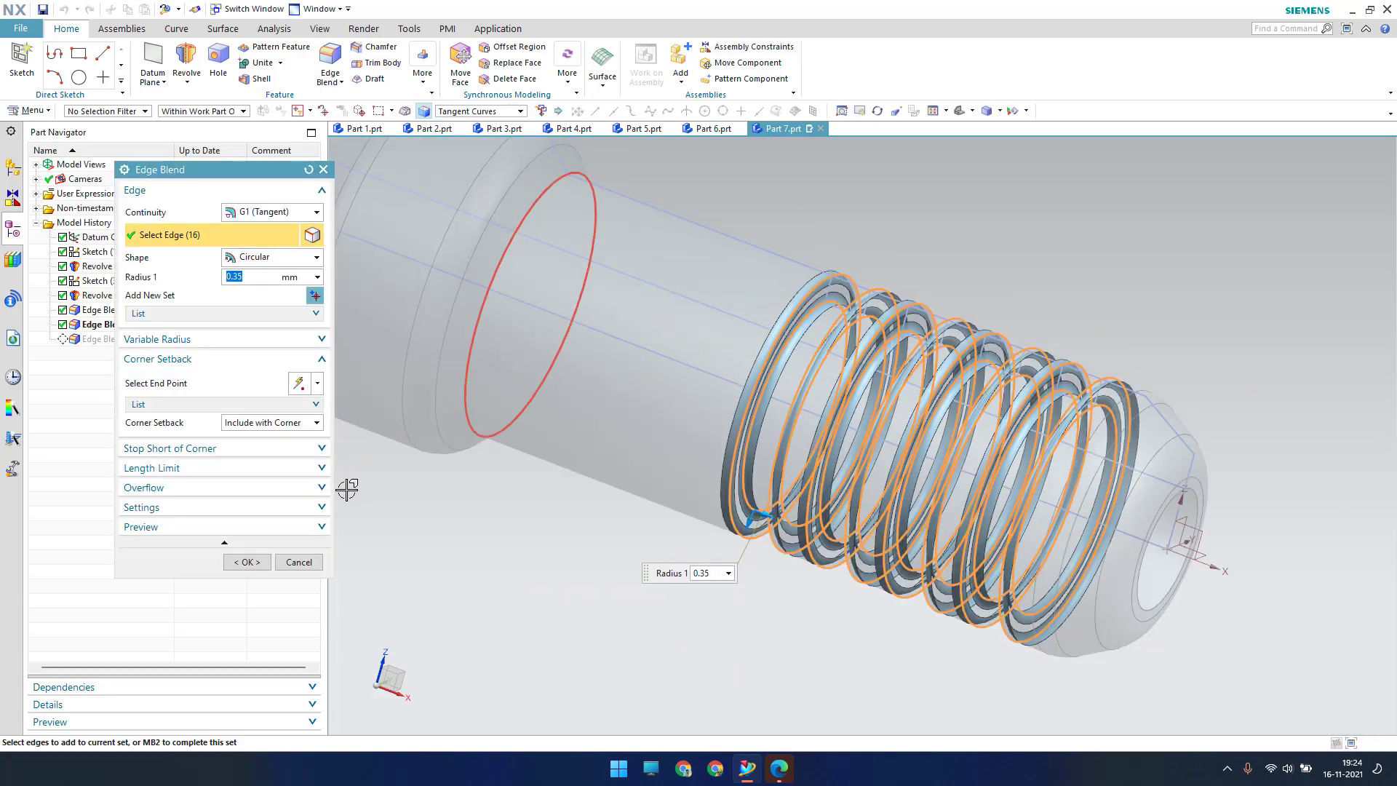
{"action": "left_click", "coordinate": [247, 562]}
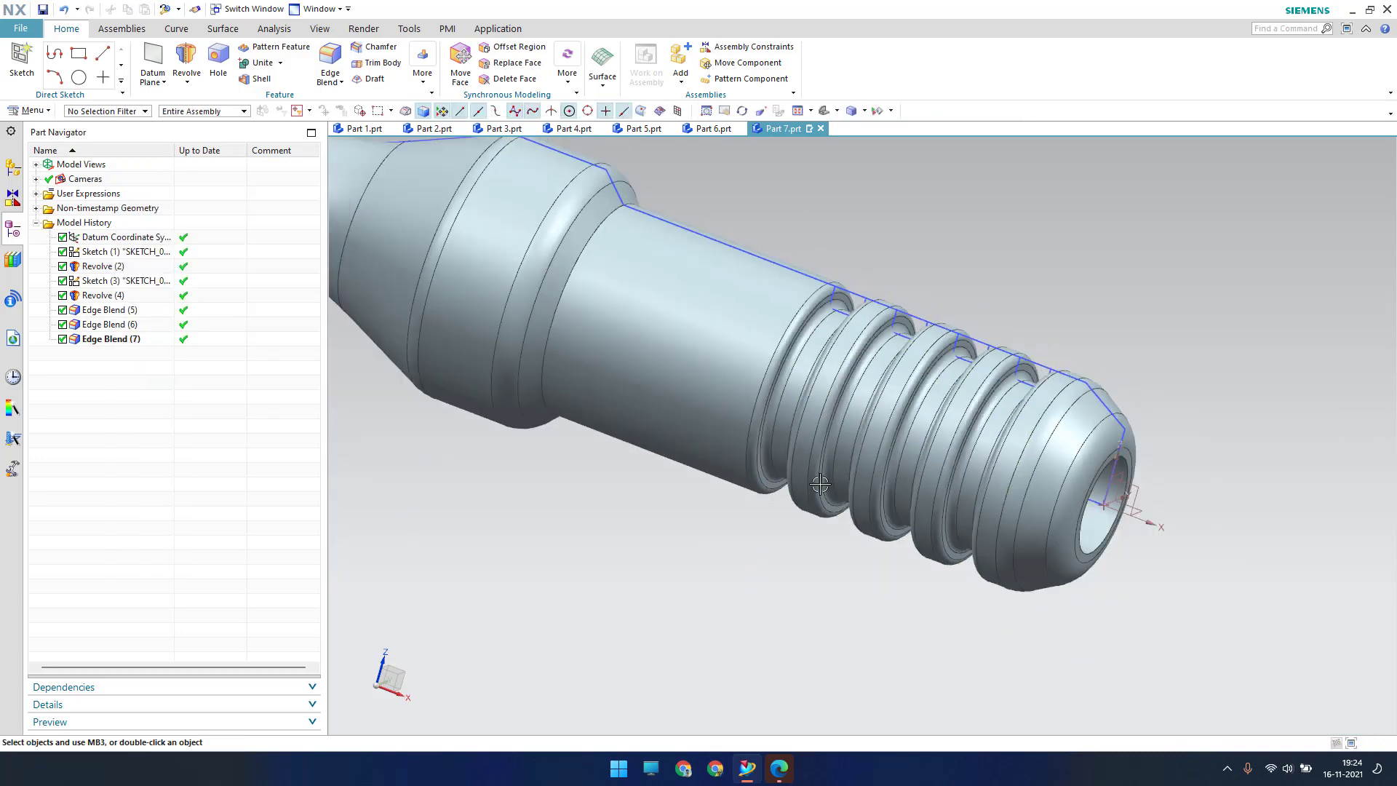
Hide everything except the solid body, fit the part in the view, and save Part 7.
{"action": "scroll", "coordinate": [820, 484], "scroll_direction": "down", "scroll_amount": 3}
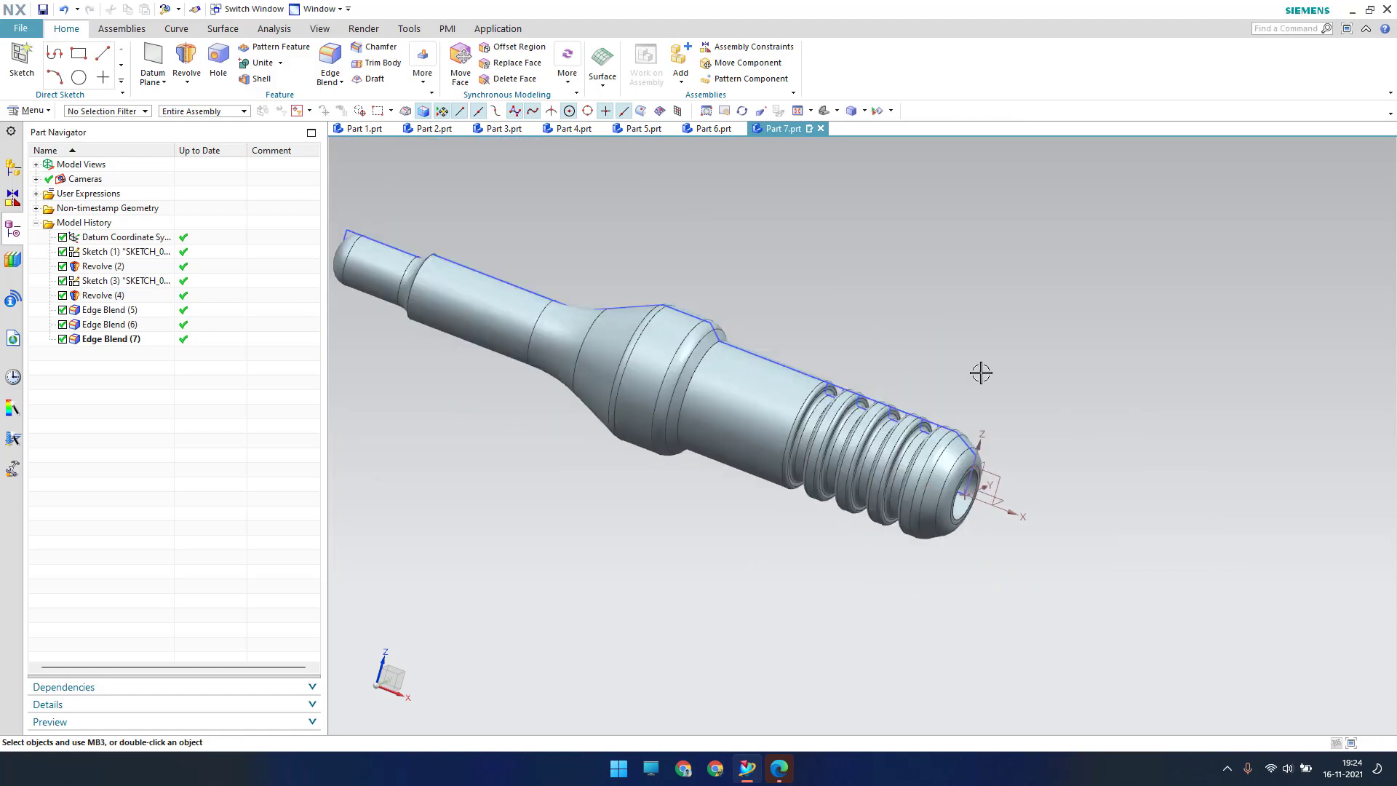
{"action": "key", "text": "ctrl+w"}
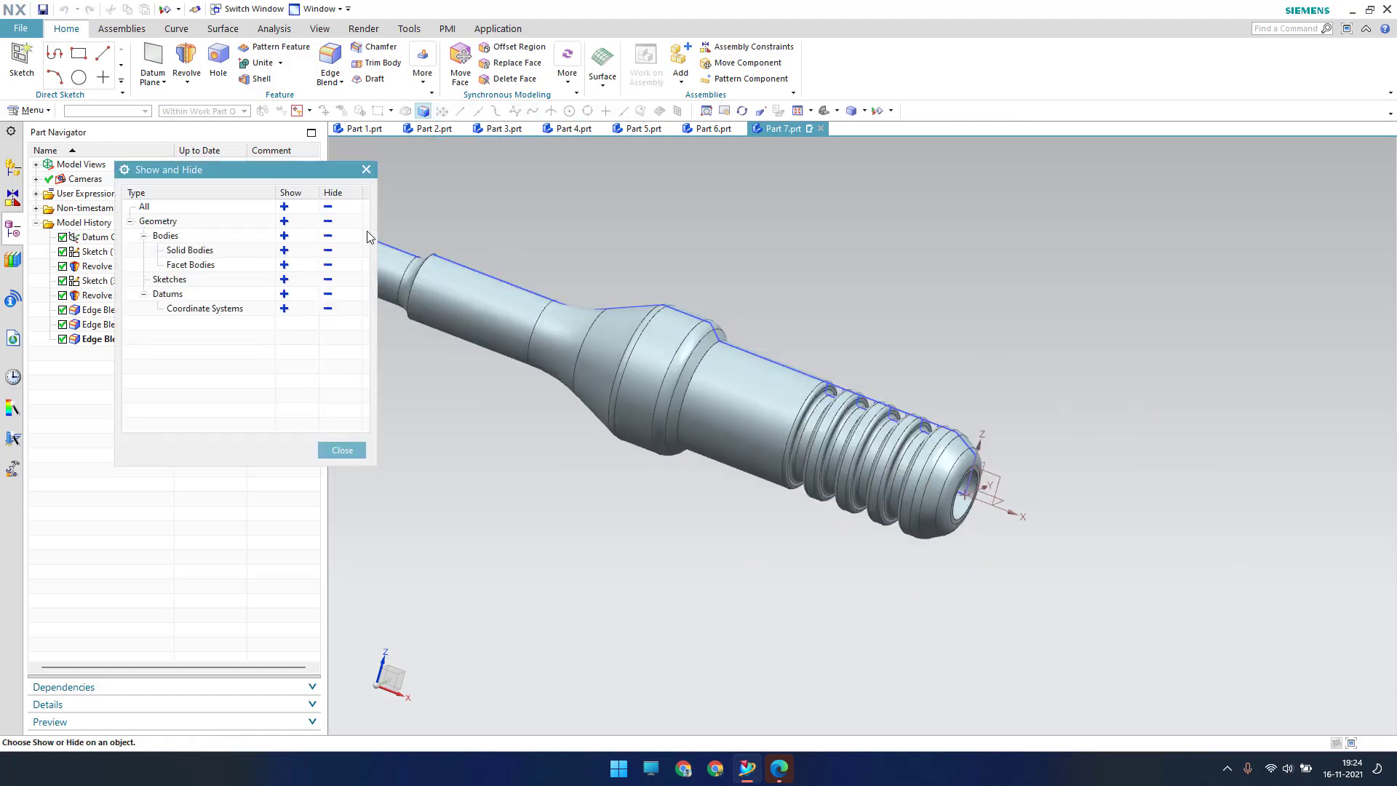
{"action": "left_click", "coordinate": [328, 207]}
{"action": "left_click", "coordinate": [284, 251]}
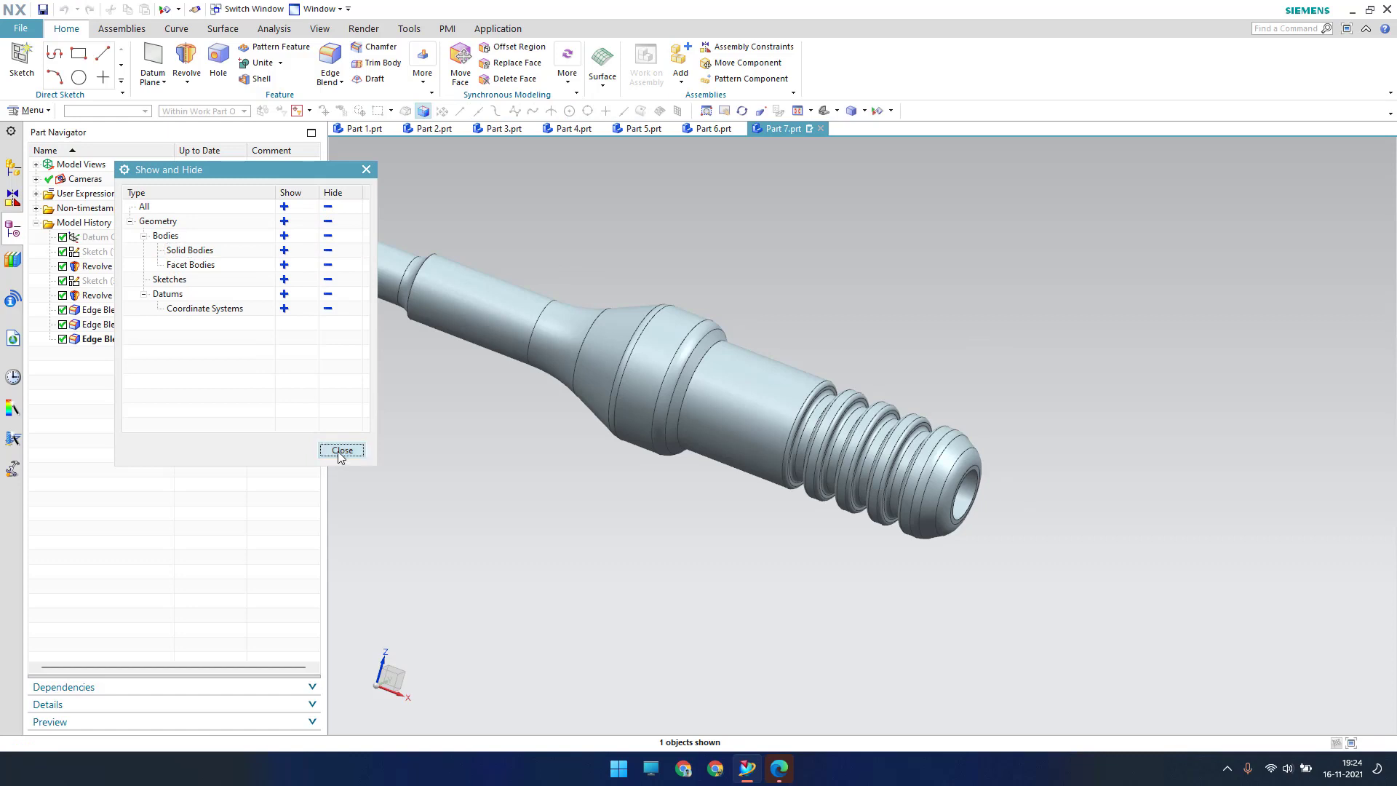
{"action": "left_click", "coordinate": [342, 451]}
{"action": "key", "text": "ctrl+f"}
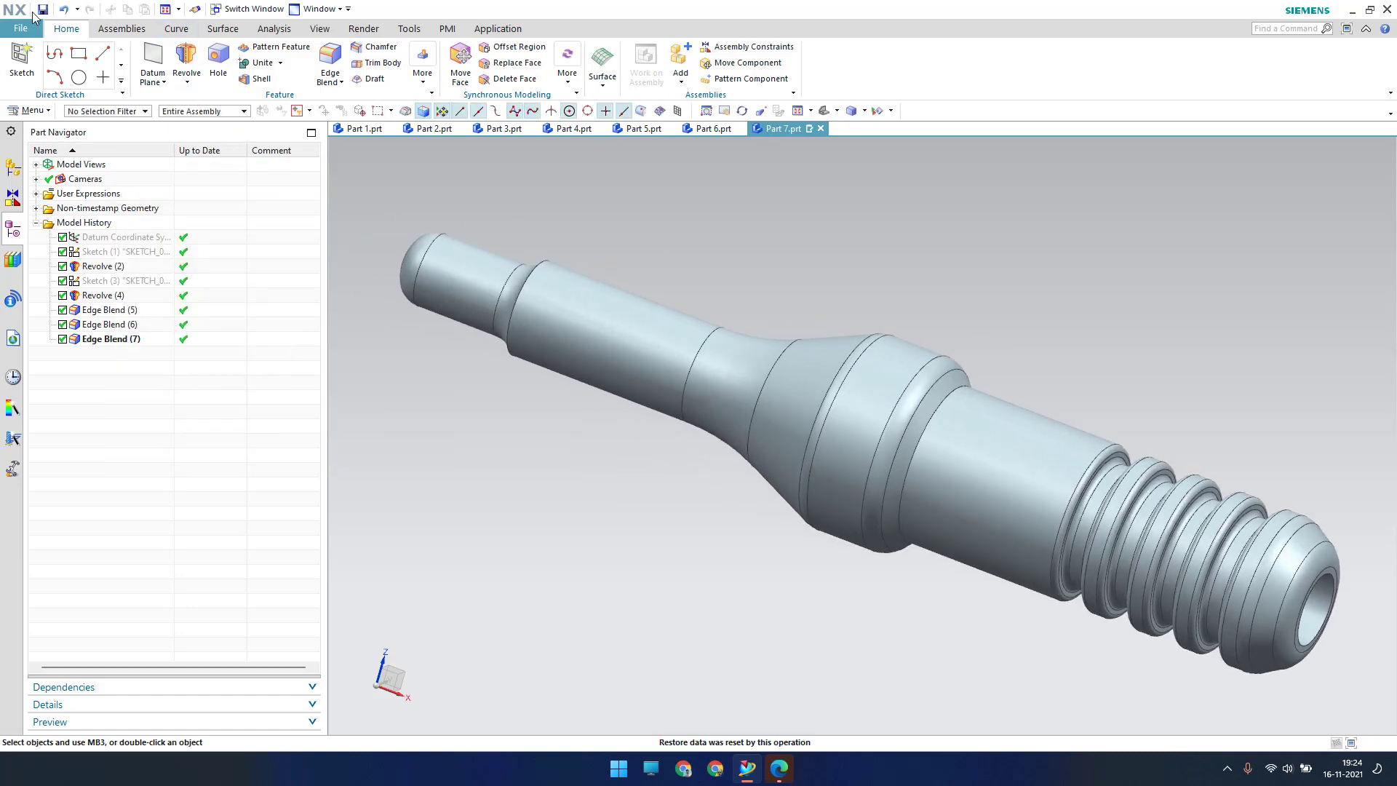
{"action": "left_click", "coordinate": [41, 10]}
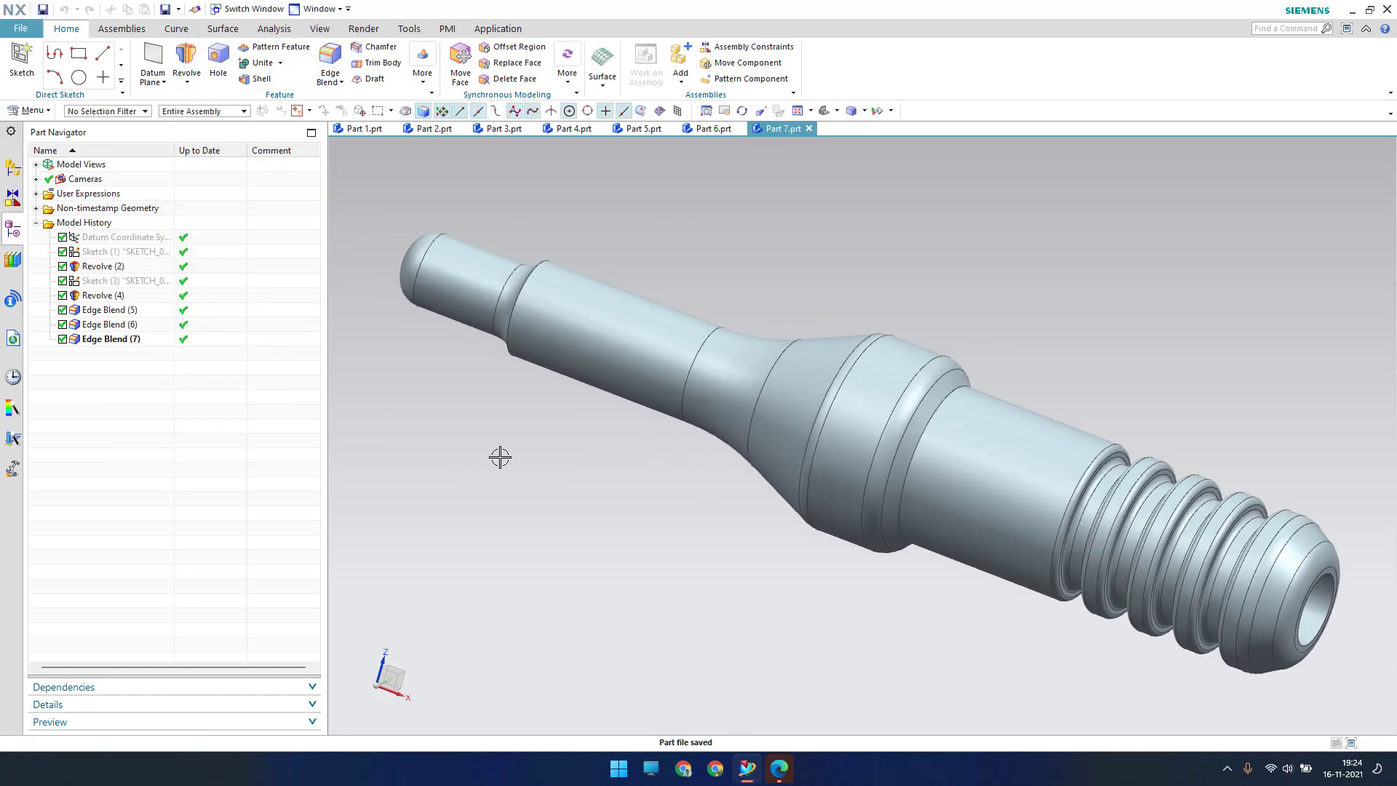